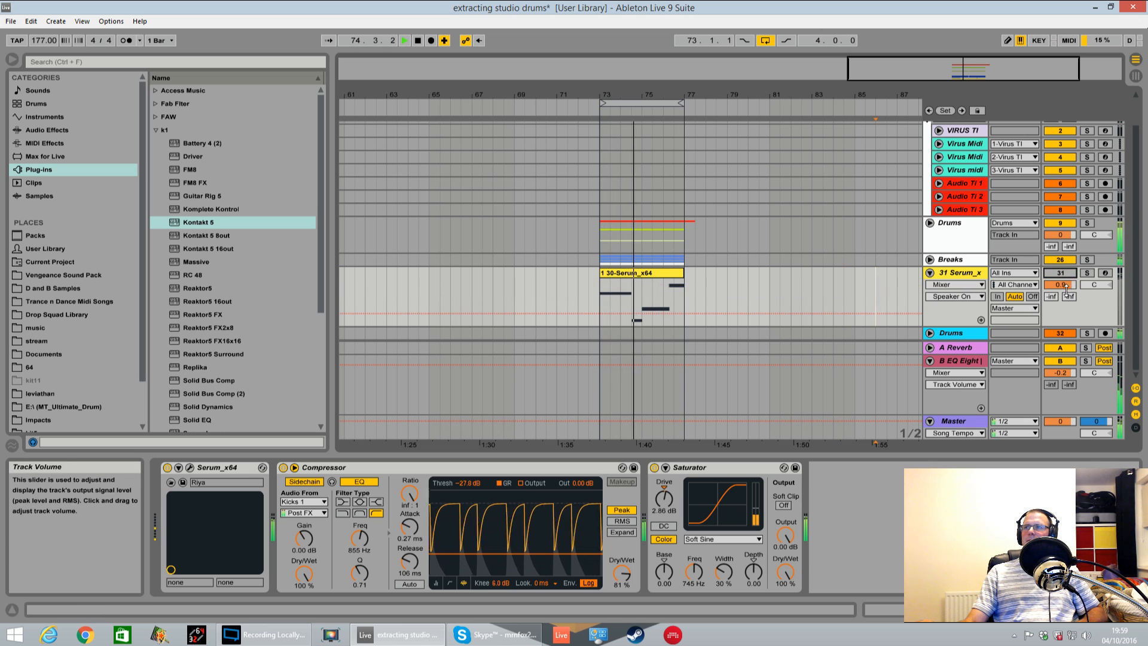
Solo the Breaks group and switch off the sidechained Compressor in its device chain, then stop playback
left_click(1087, 259)
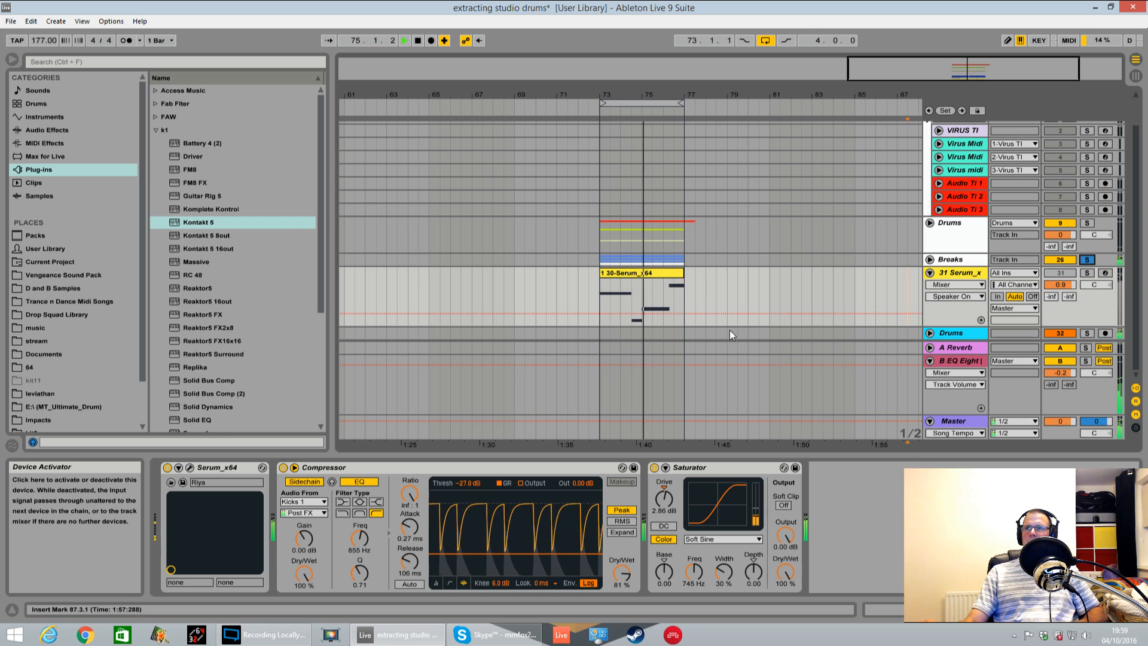
left_click(955, 259)
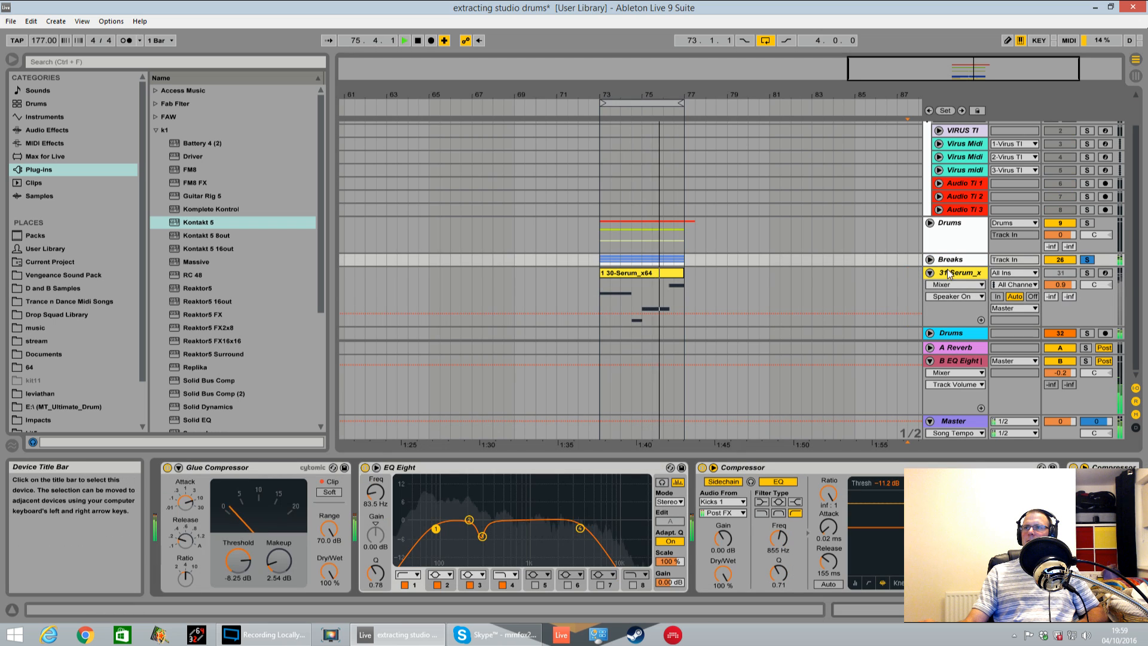
left_click(702, 467)
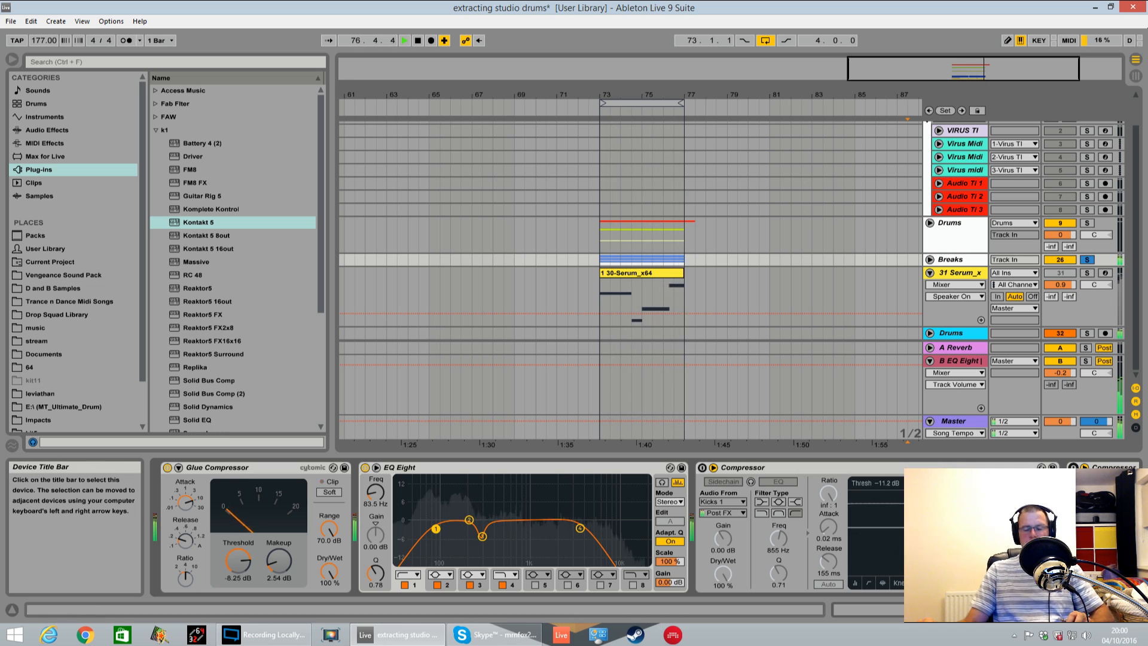
key("space")
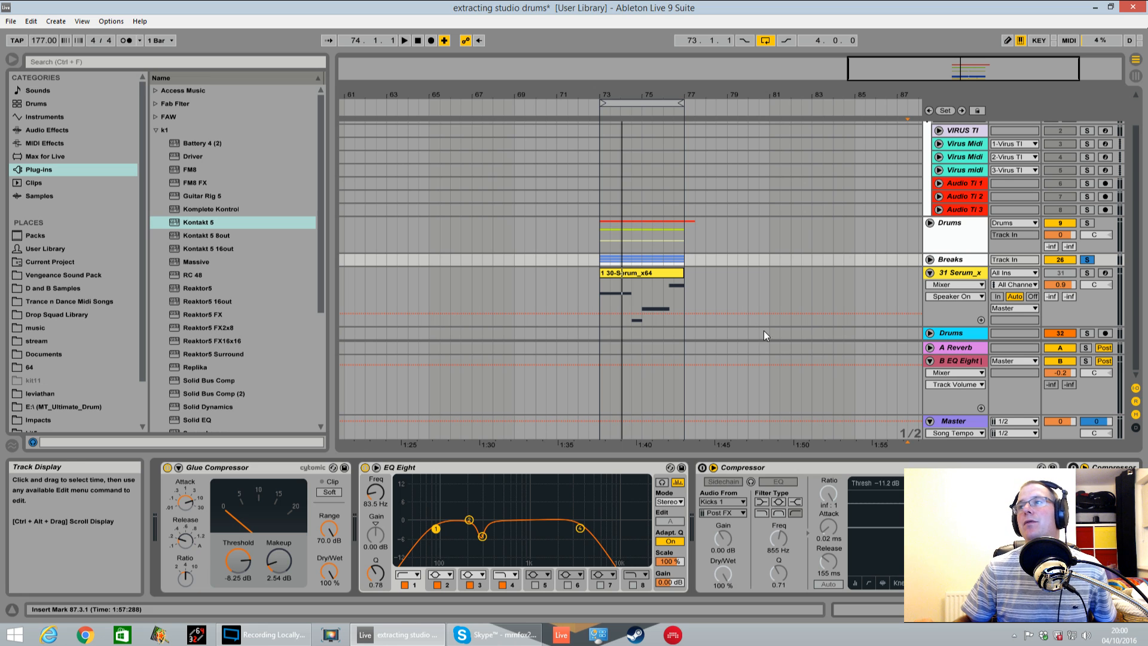
Unfold the Breaks group and audition its Kontakt 5 track soloed from bar 73
left_click(930, 260)
scroll(633, 282, "down", 2)
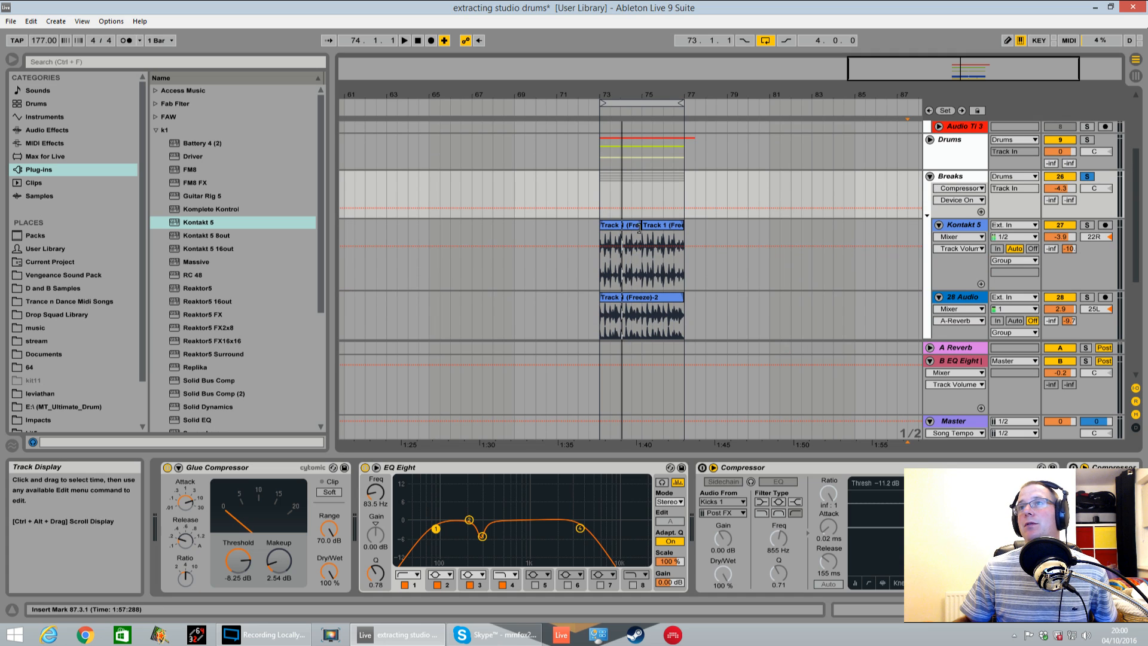
left_click(600, 264)
left_click(1086, 225)
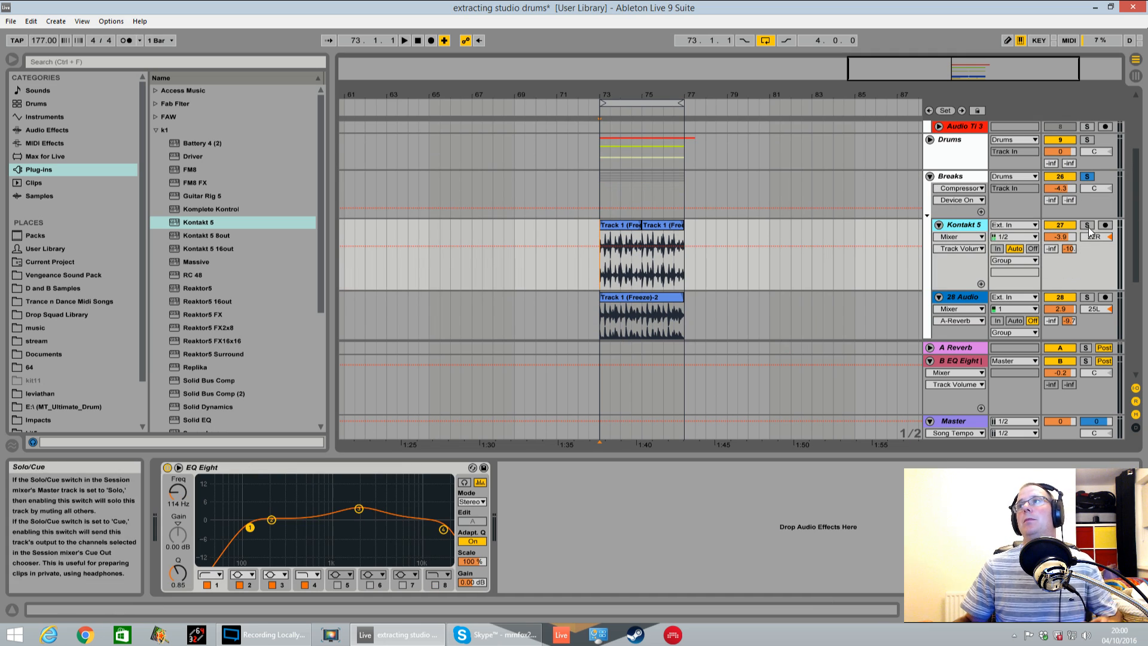
key("space")
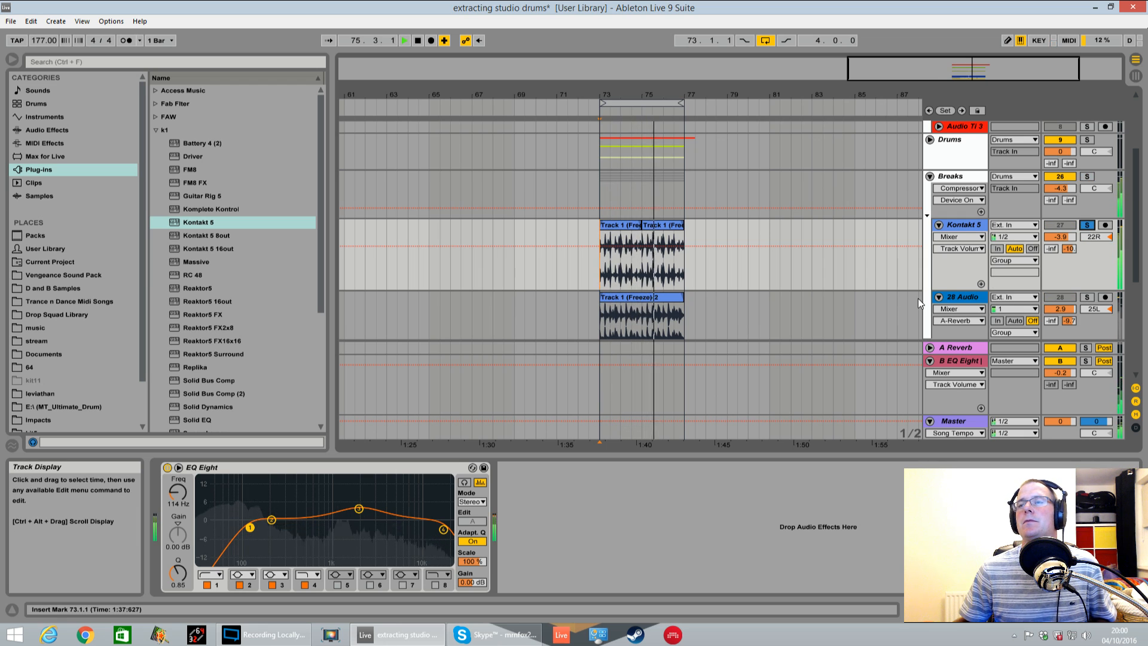
key("space")
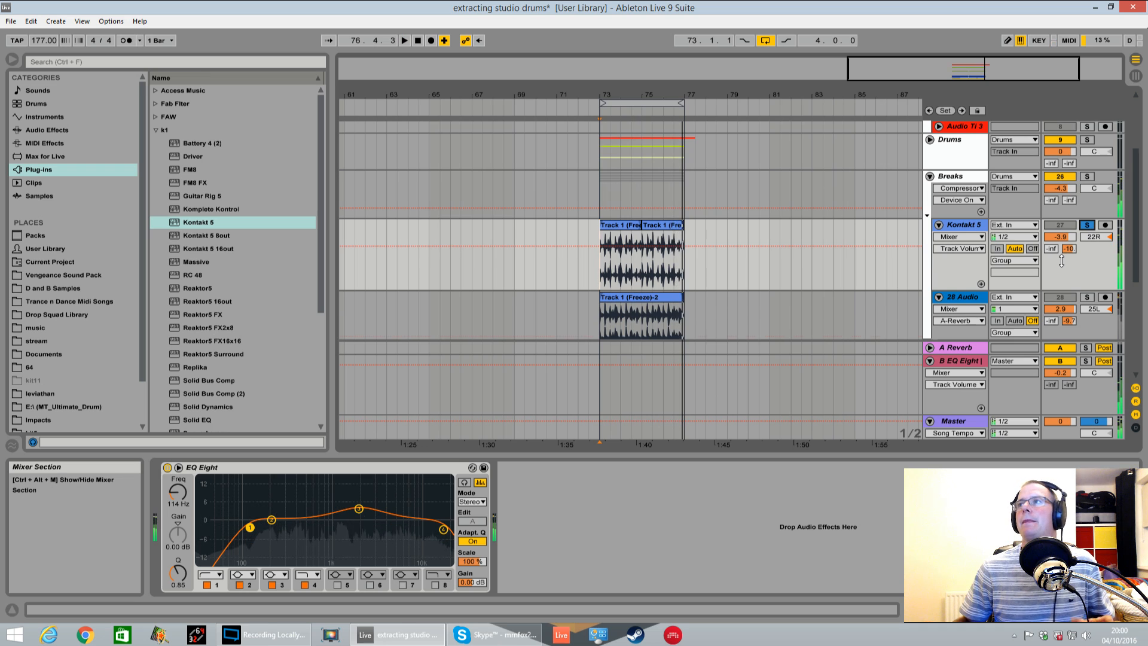
Audition the 28 Audio break layer soloed and display its device chain
scroll(1082, 246, "down", 2)
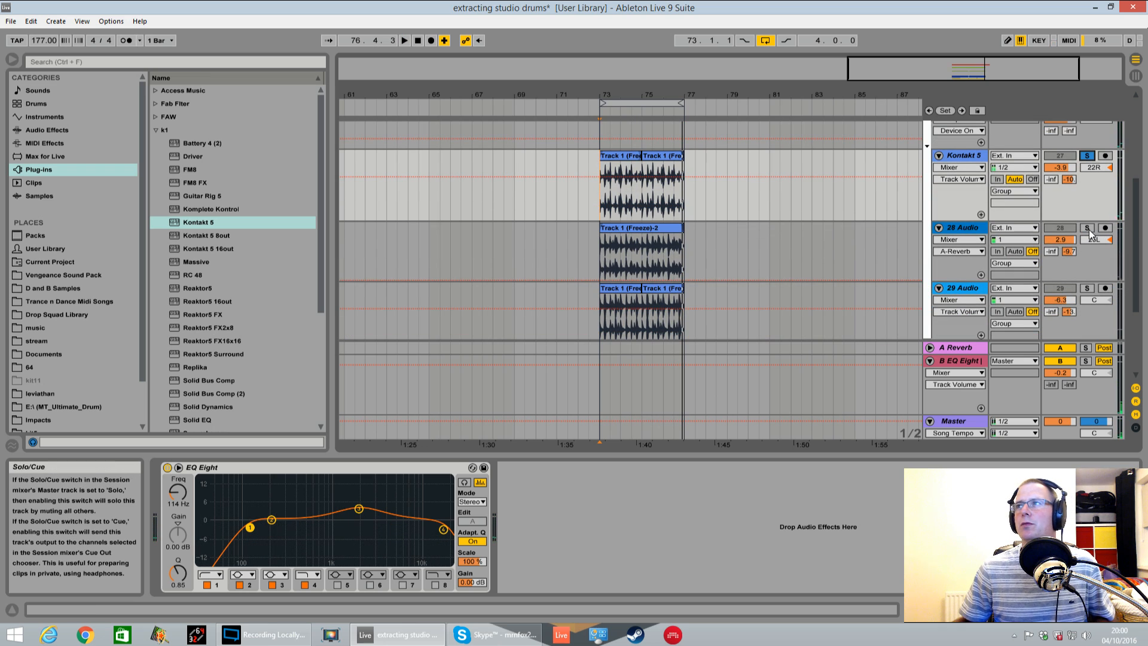
key("space")
left_click(640, 267)
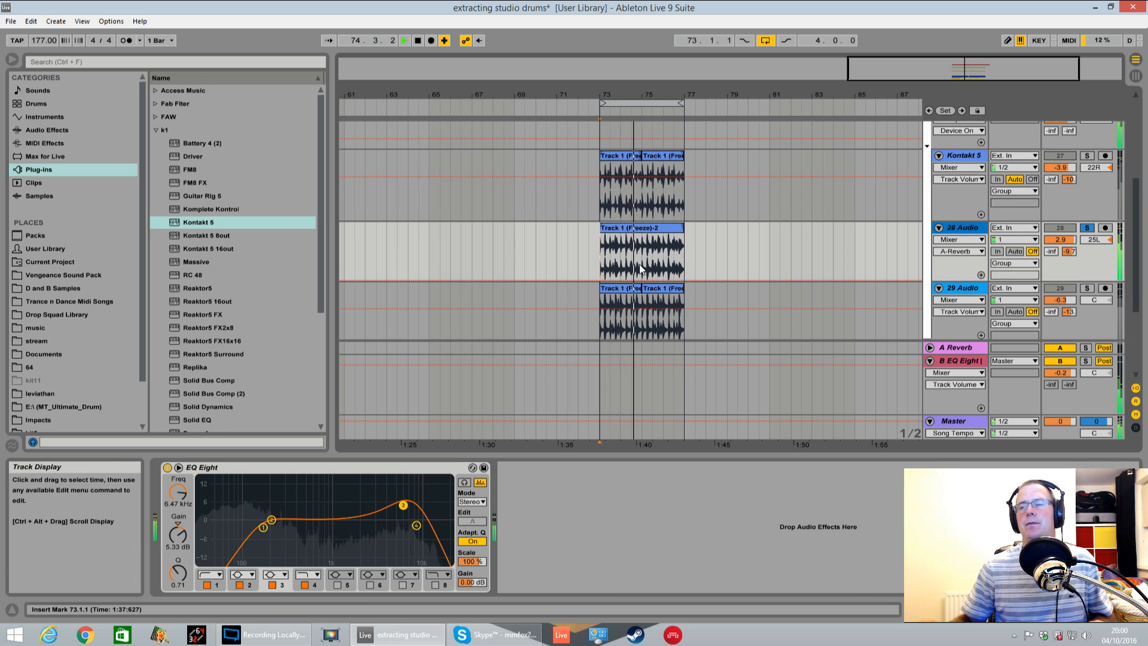
key("space")
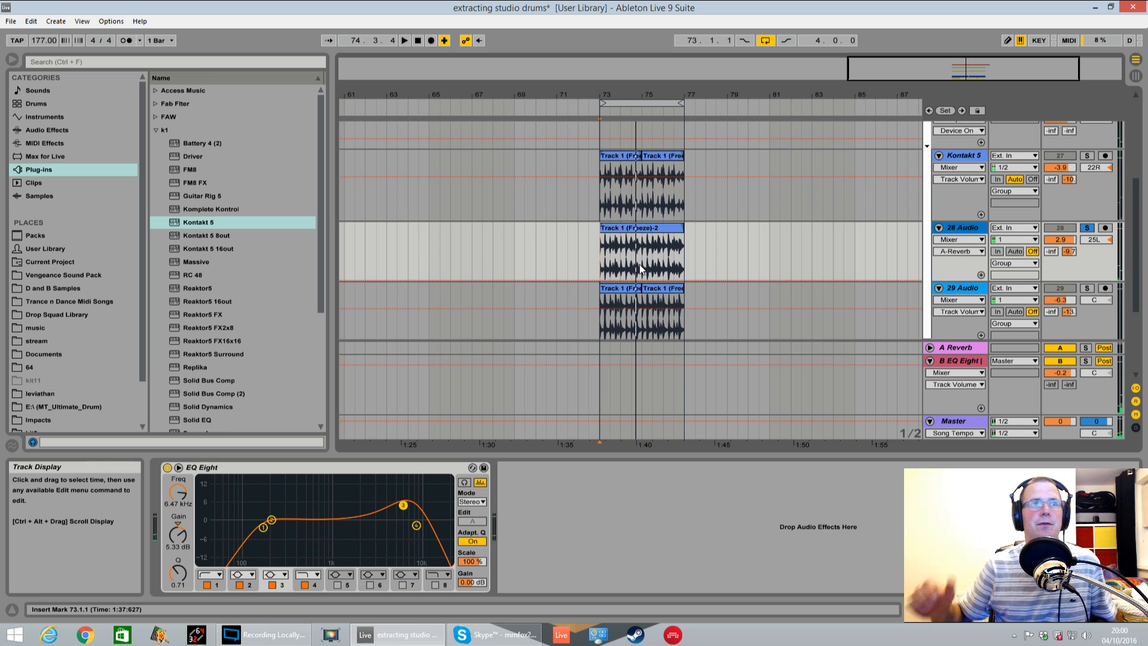
key("space")
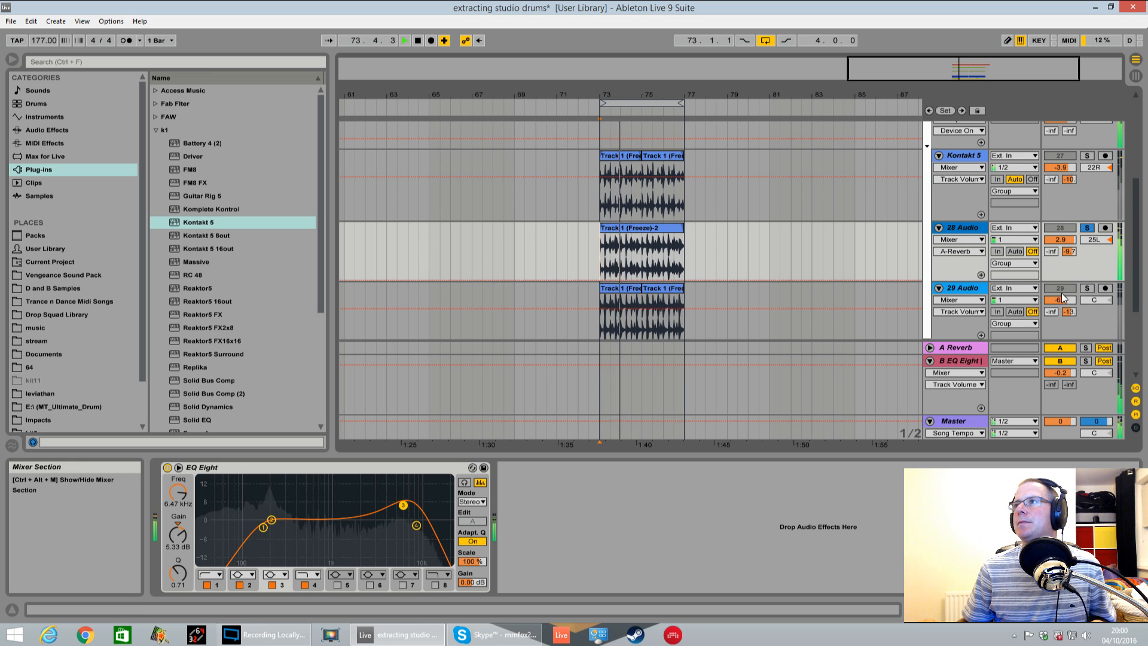
Solo the 29 Audio break layer and listen to it from bar 73
left_click(1086, 287)
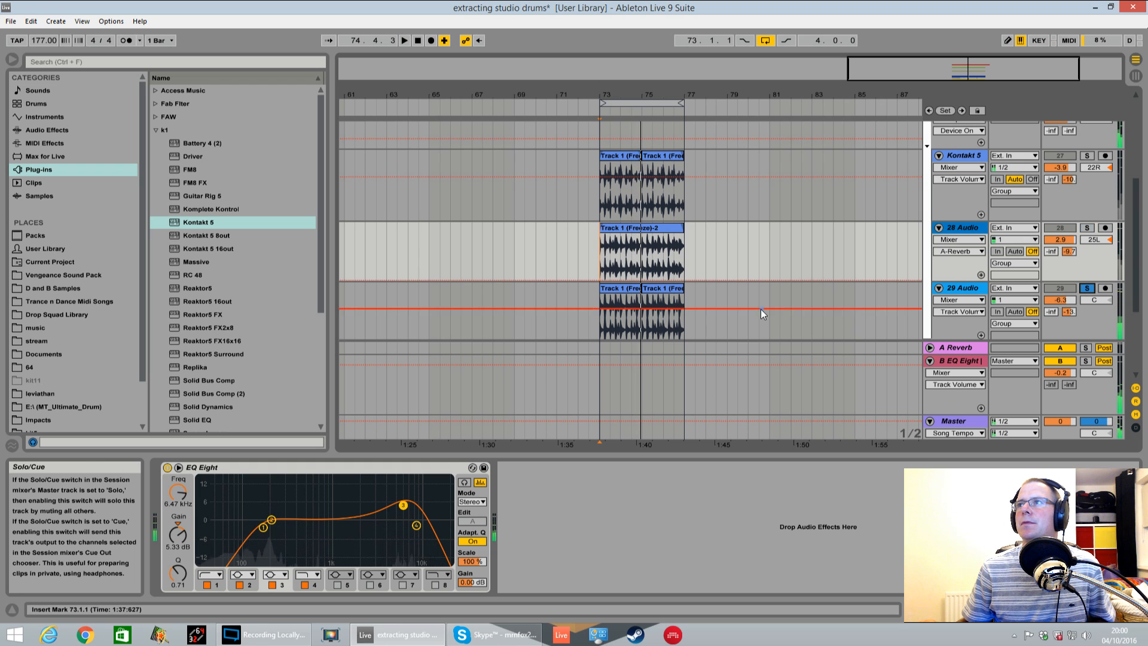
key("space")
key("space")
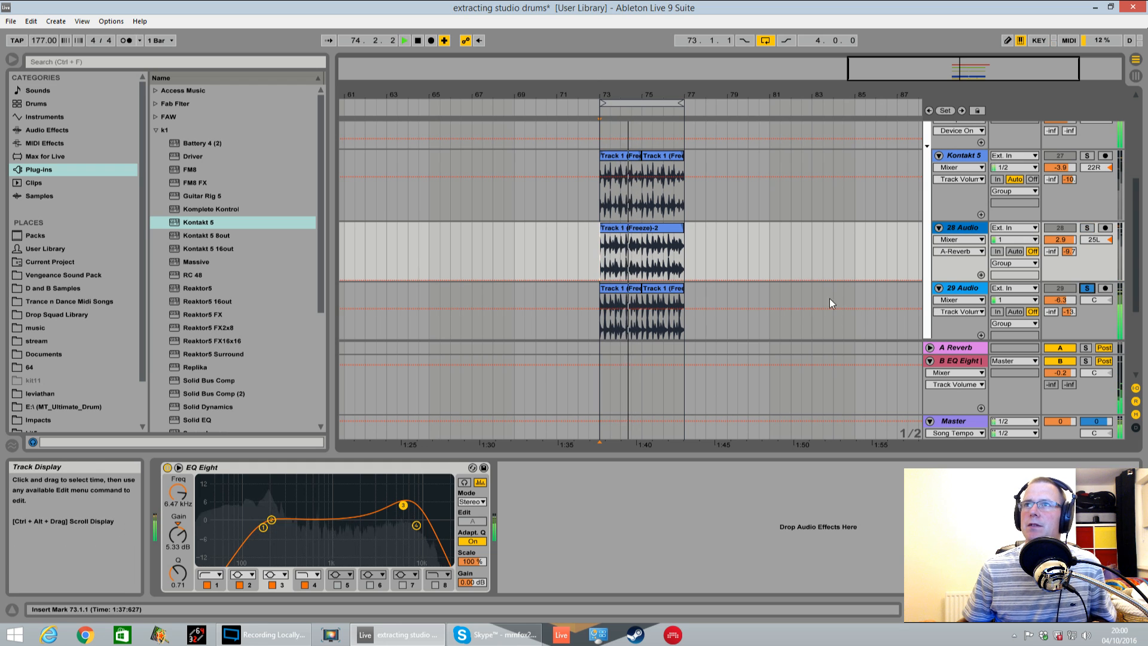
key("space")
Solo the 30 Audio track containing the Layerz clip and listen to it in the loop
left_click(1088, 289)
scroll(1087, 290, "down", 3)
left_click(1087, 265)
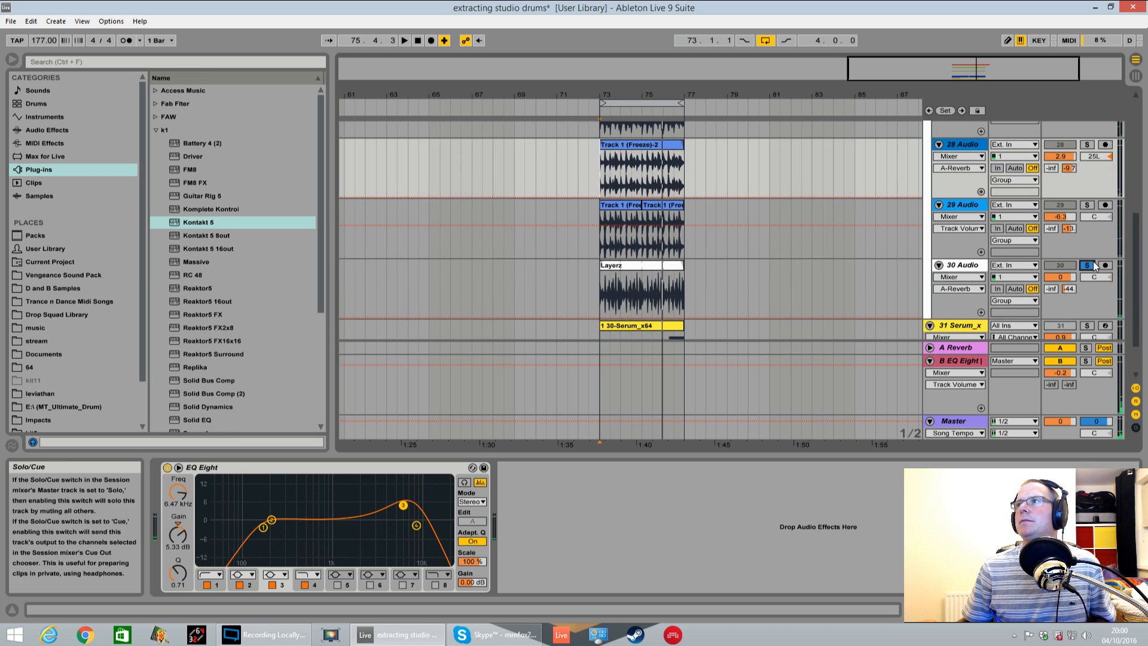
key("space")
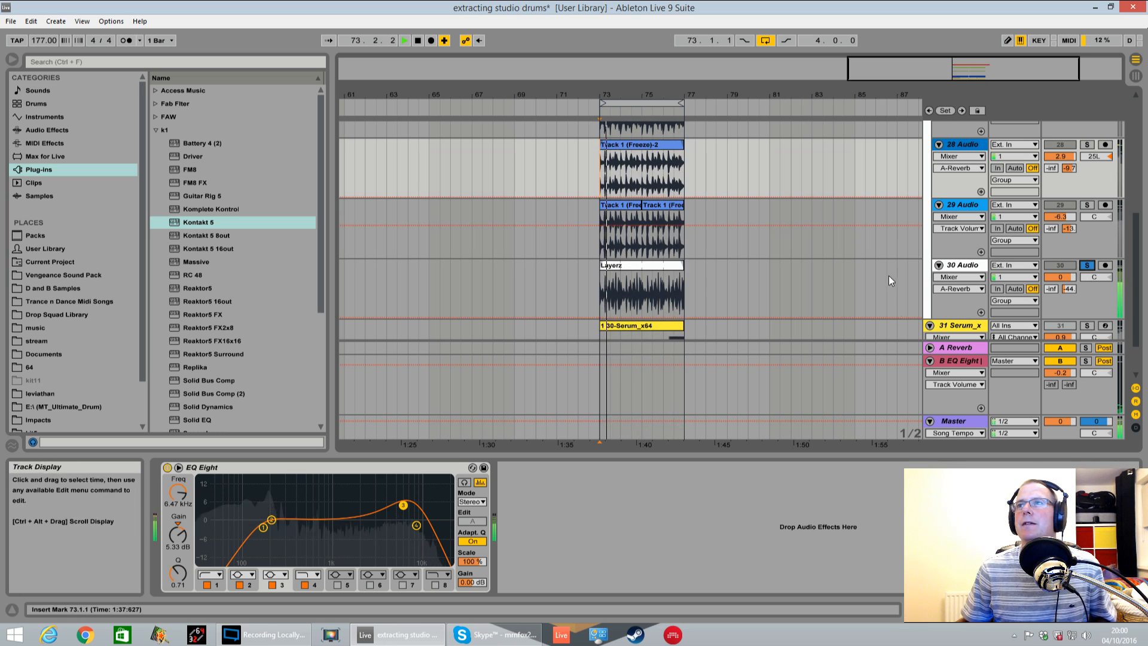
scroll(885, 271, "down", 2)
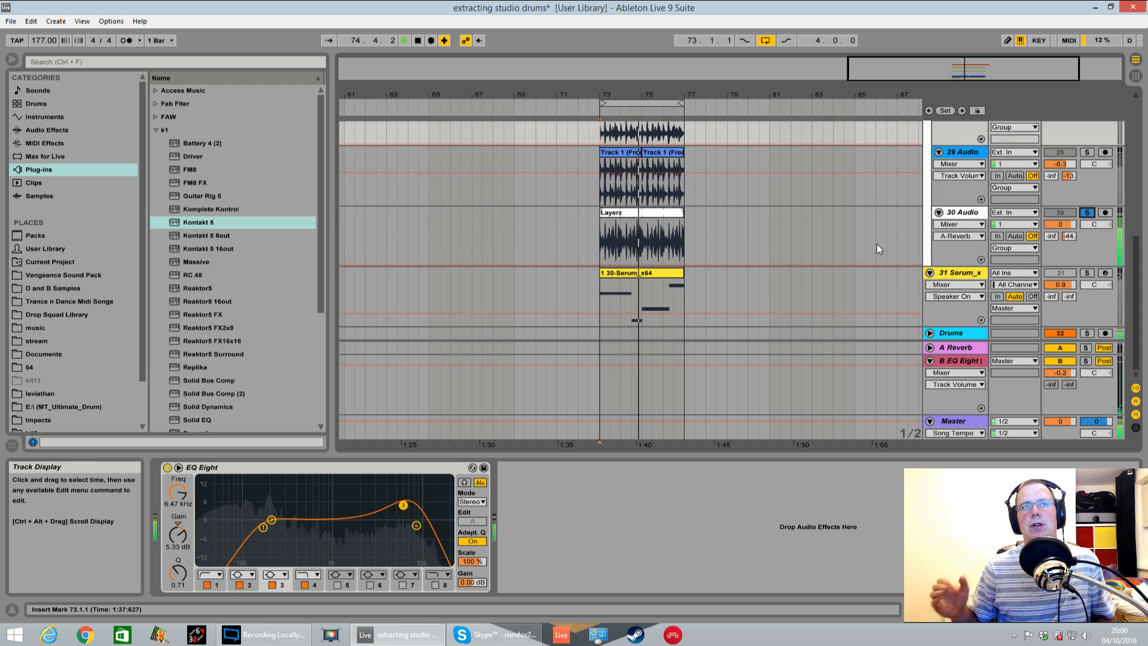
scroll(1058, 219, "up", 6)
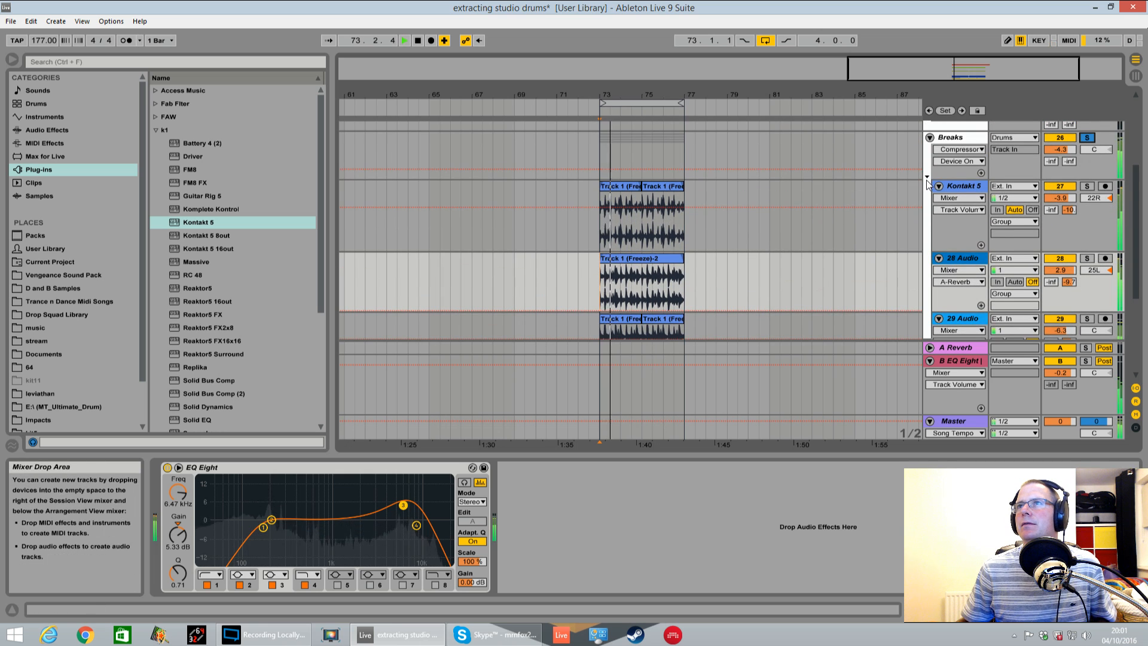
Listen to all the break layers together with the Breaks group's device chain displayed
left_click(950, 141)
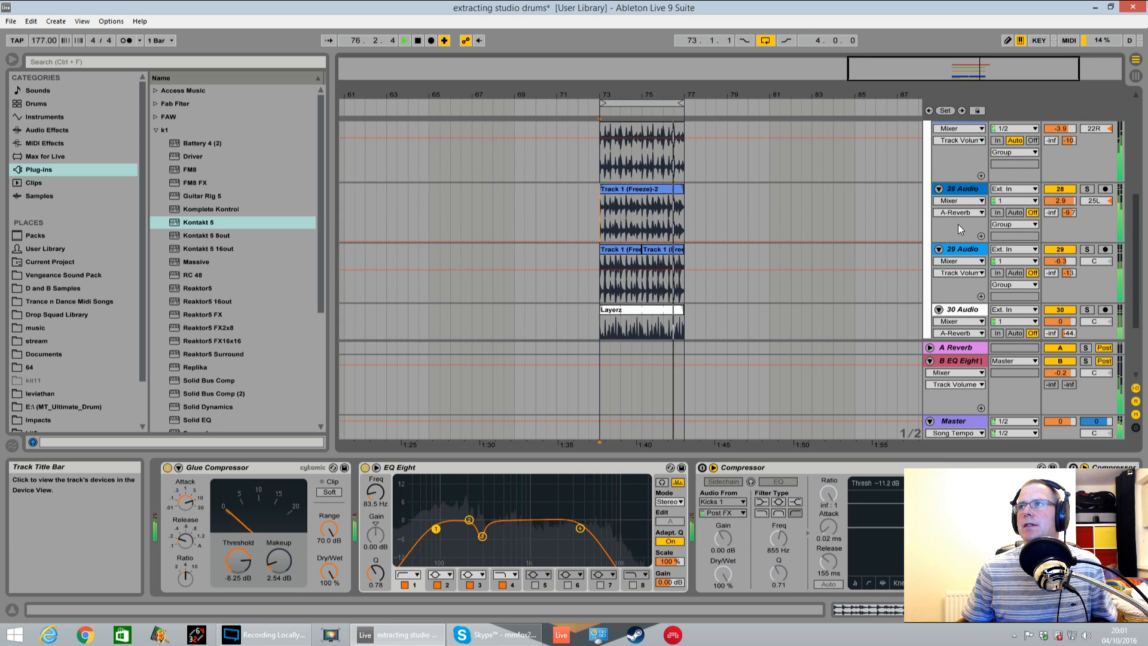
scroll(957, 225, "down", 5)
key("space")
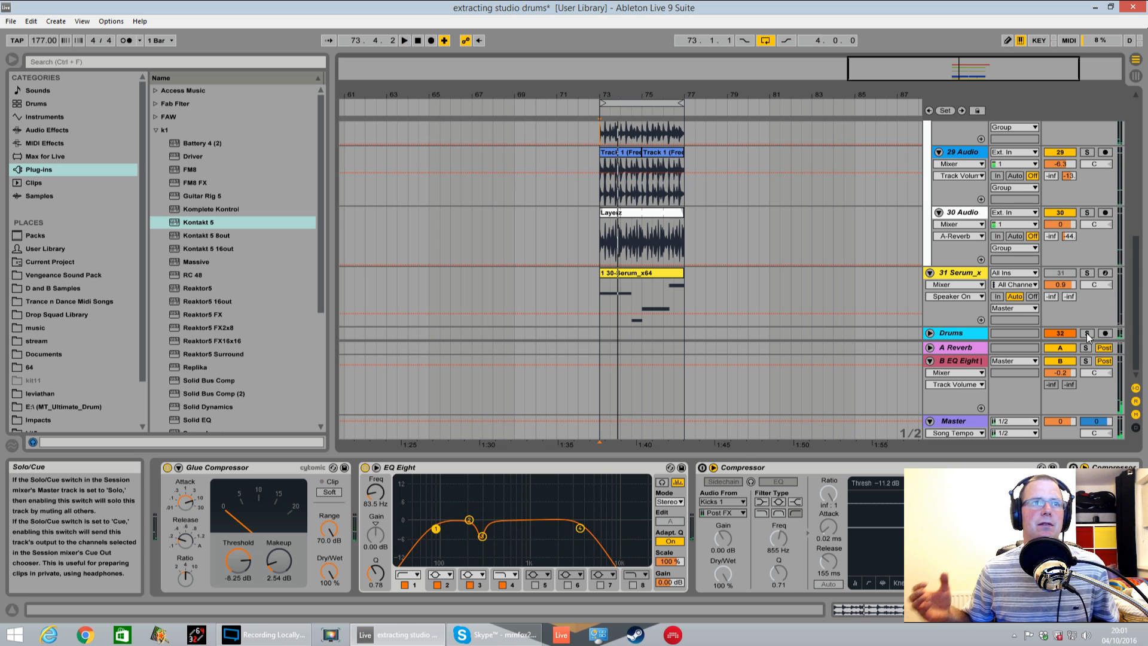
Display the devices of the Drums bus track below Serum and audition the bus soloed
left_click(956, 336)
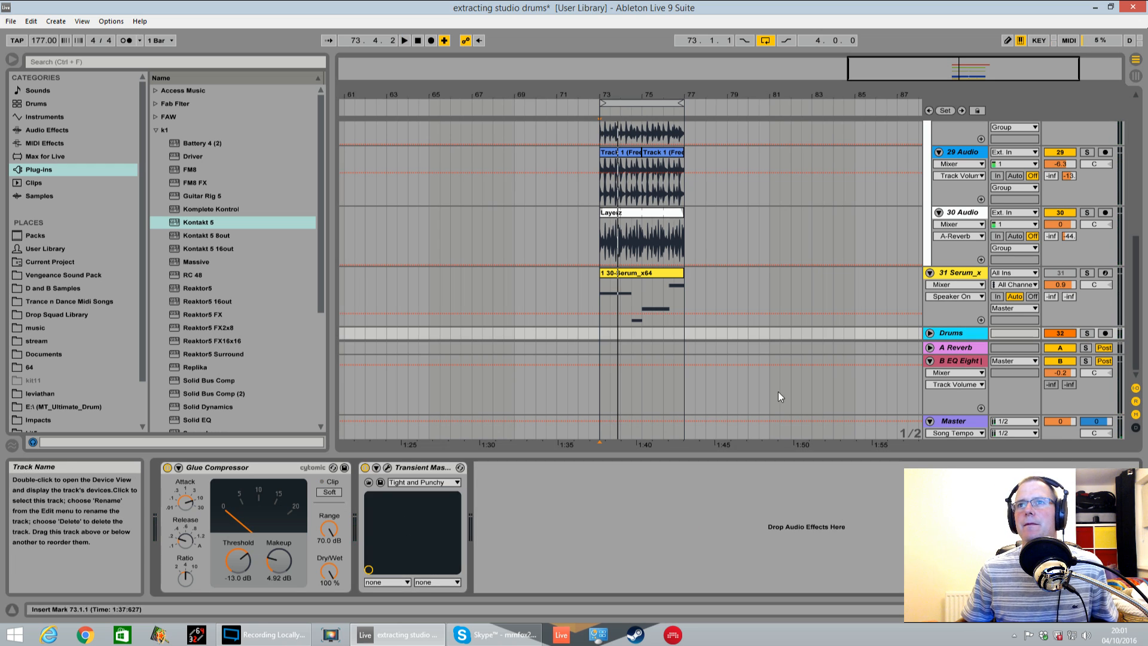
left_click(1088, 334)
key("space")
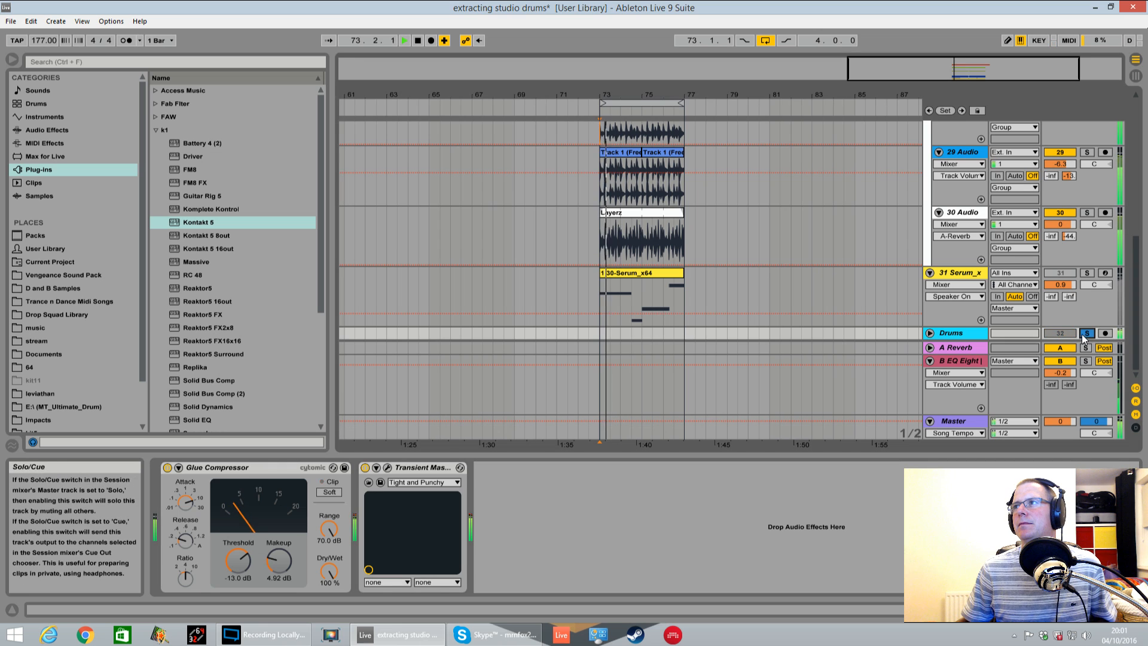
scroll(841, 289, "up", 5)
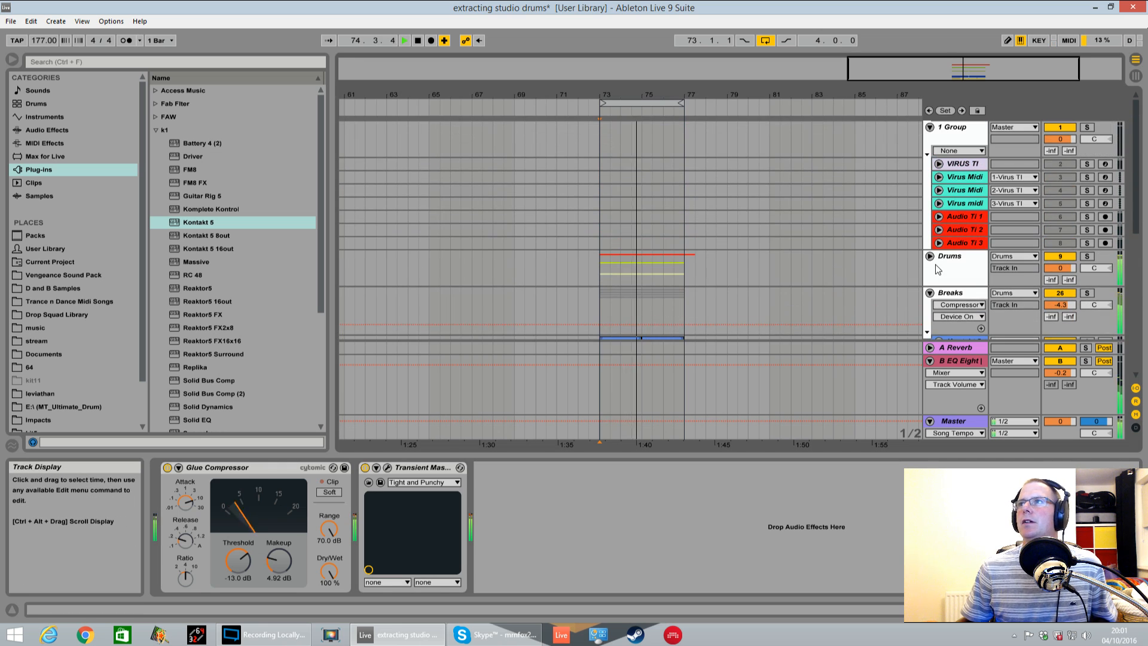
Unfold the Drums group and activate the Closed Hats track while playing the loop through the soloed bus
key("space")
scroll(777, 257, "down", 8)
scroll(655, 266, "down", 3)
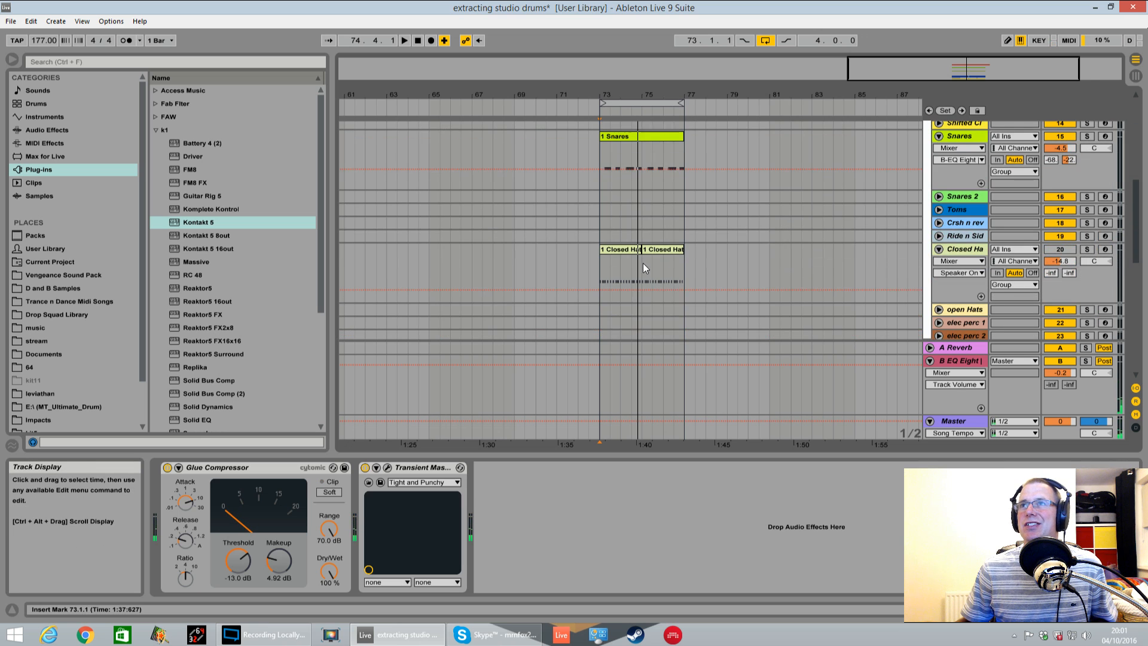
key("space")
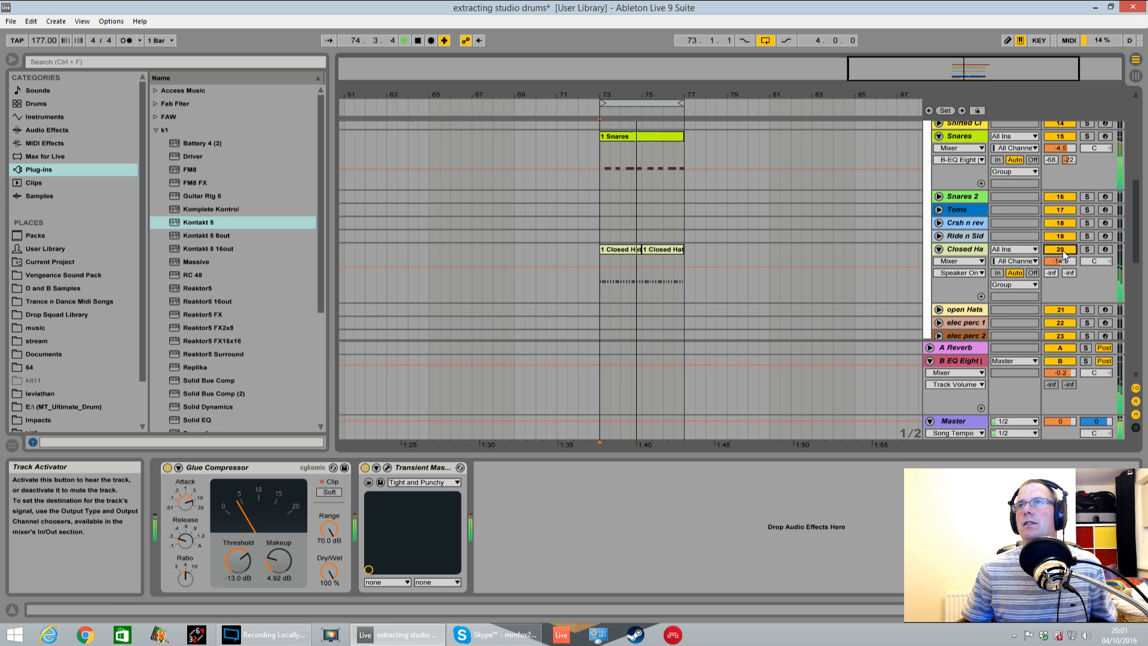
scroll(1063, 250, "down", 10)
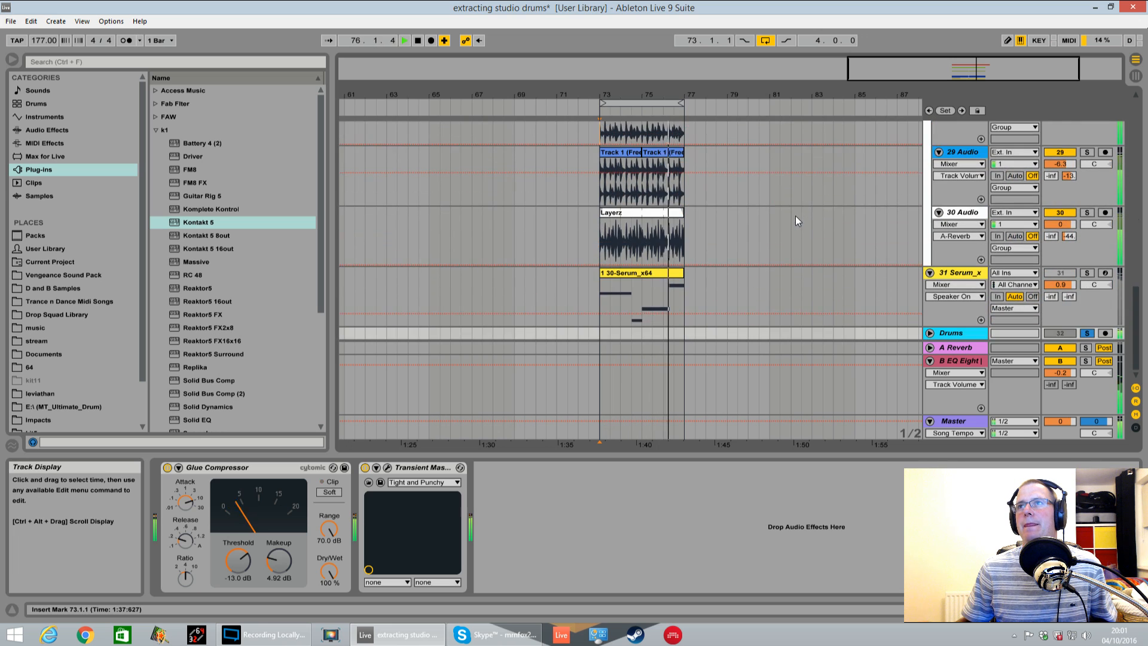
Unsolo the Drums bus track and set the Serum track's volume to 1.1 dB during playback
left_click(1086, 333)
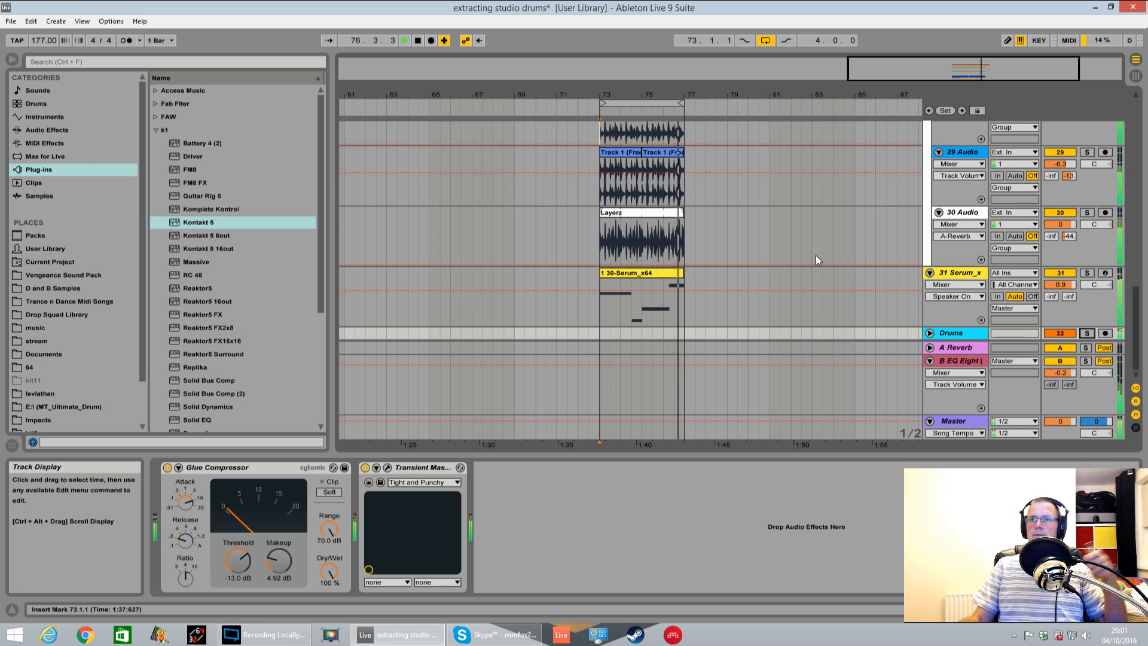
left_click_drag(1069, 285, 1070, 282)
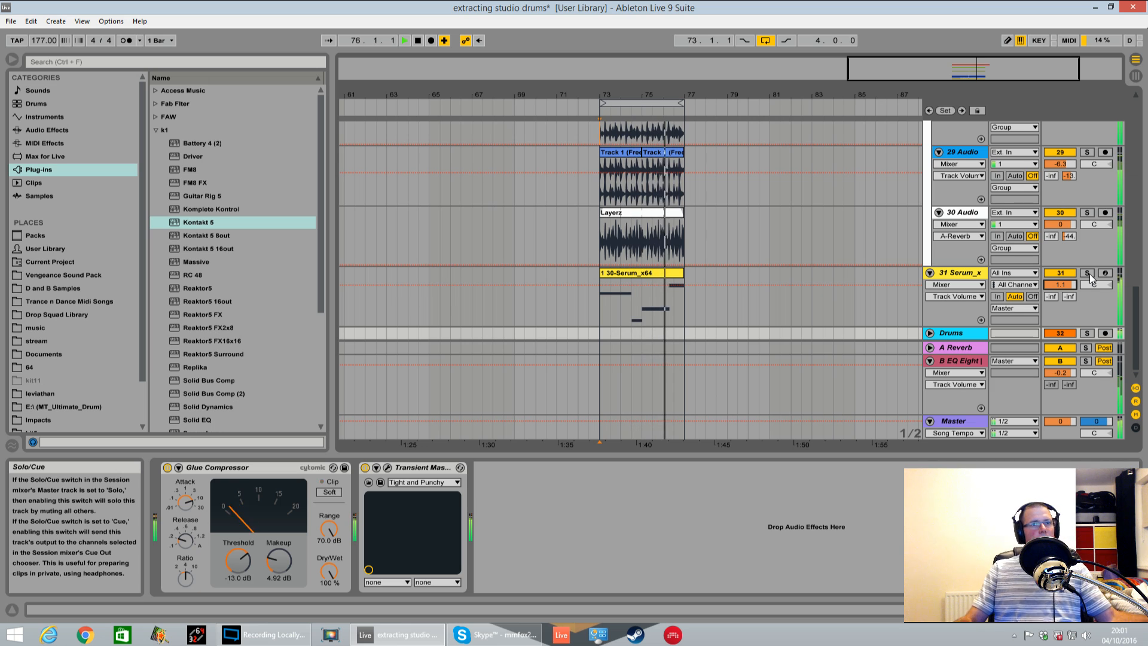
key("space")
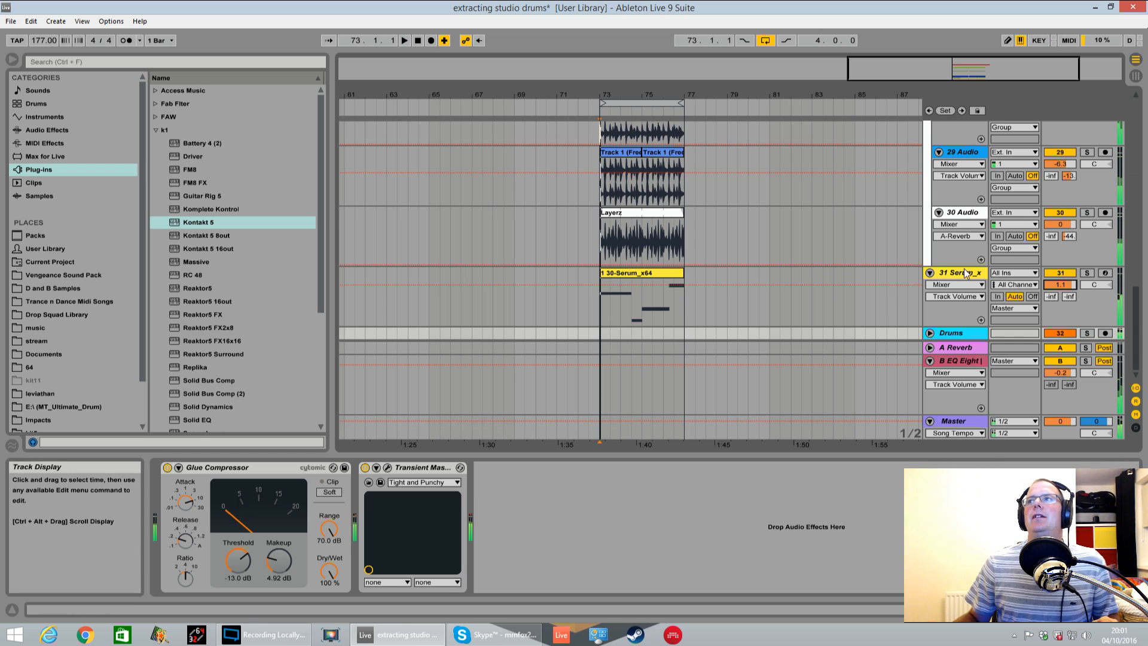
Delete the Breaks group with all its layers and mute the Serum track
scroll(891, 249, "up", 5)
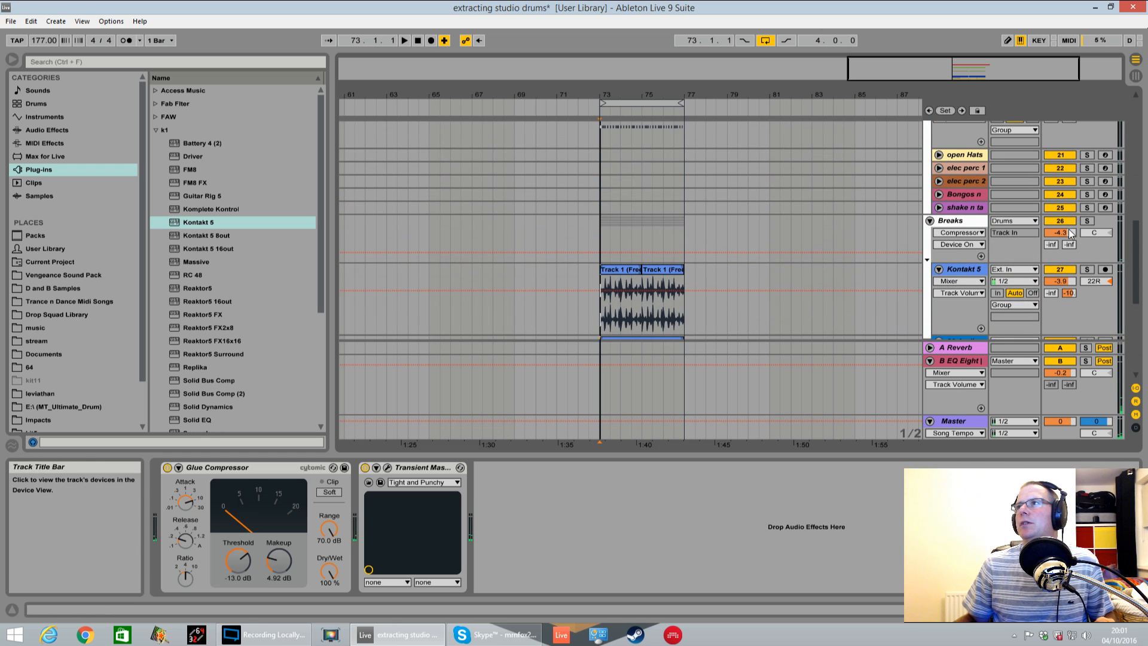
left_click(952, 222)
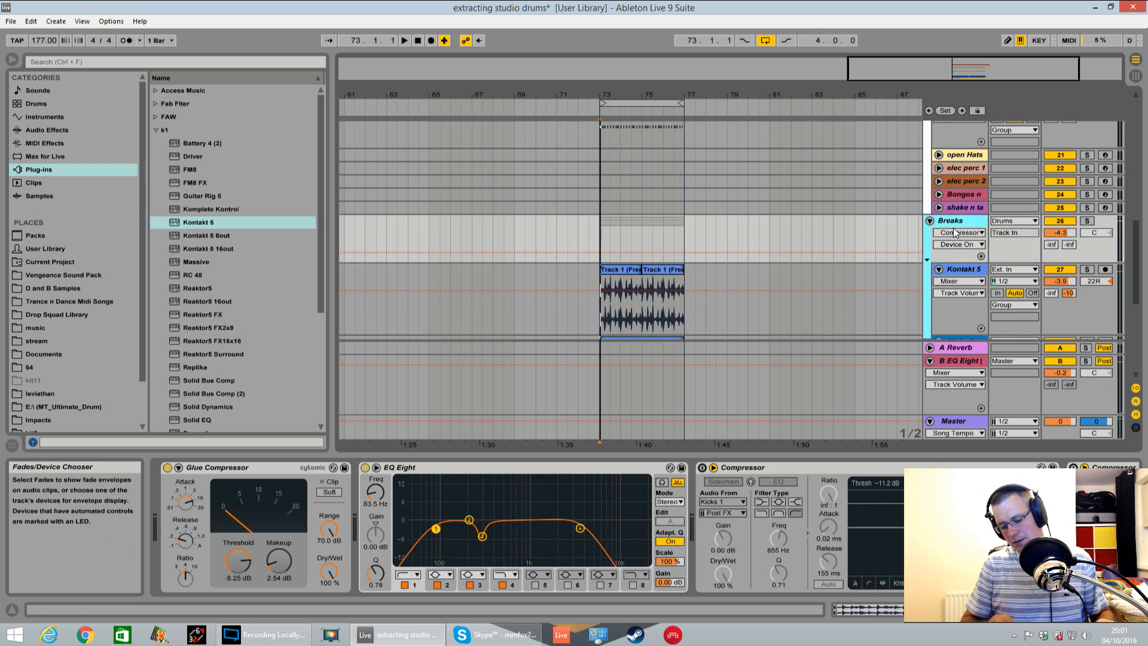
key("Delete")
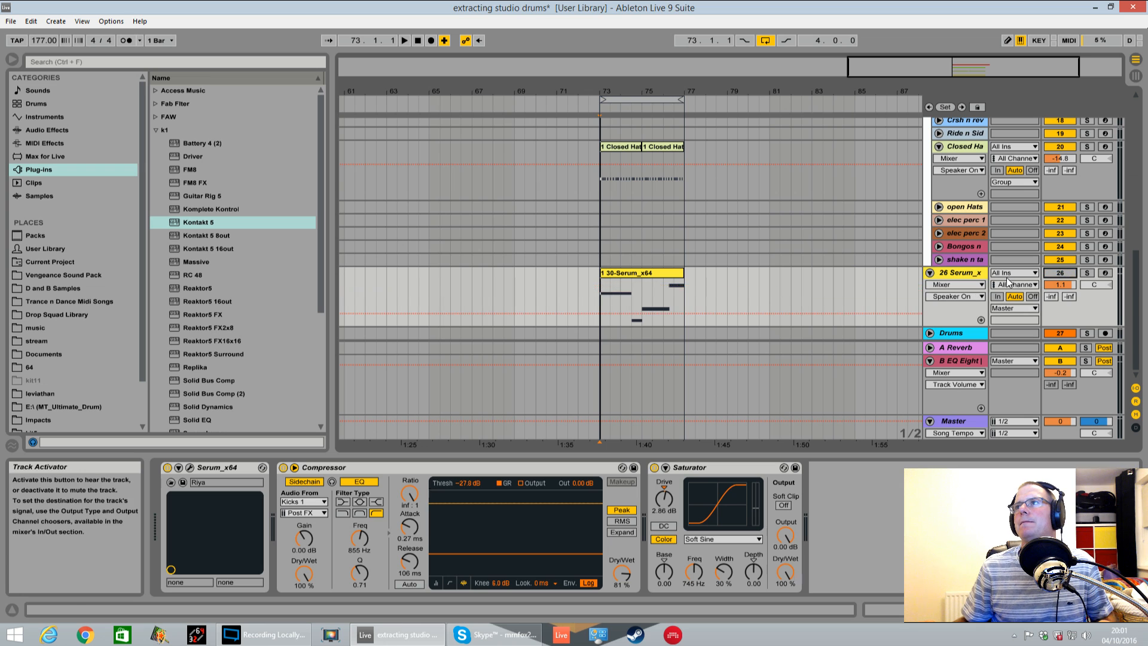
Mute the Closed Hats and Snares tracks and play the loop with the remaining drums
scroll(783, 225, "up", 5)
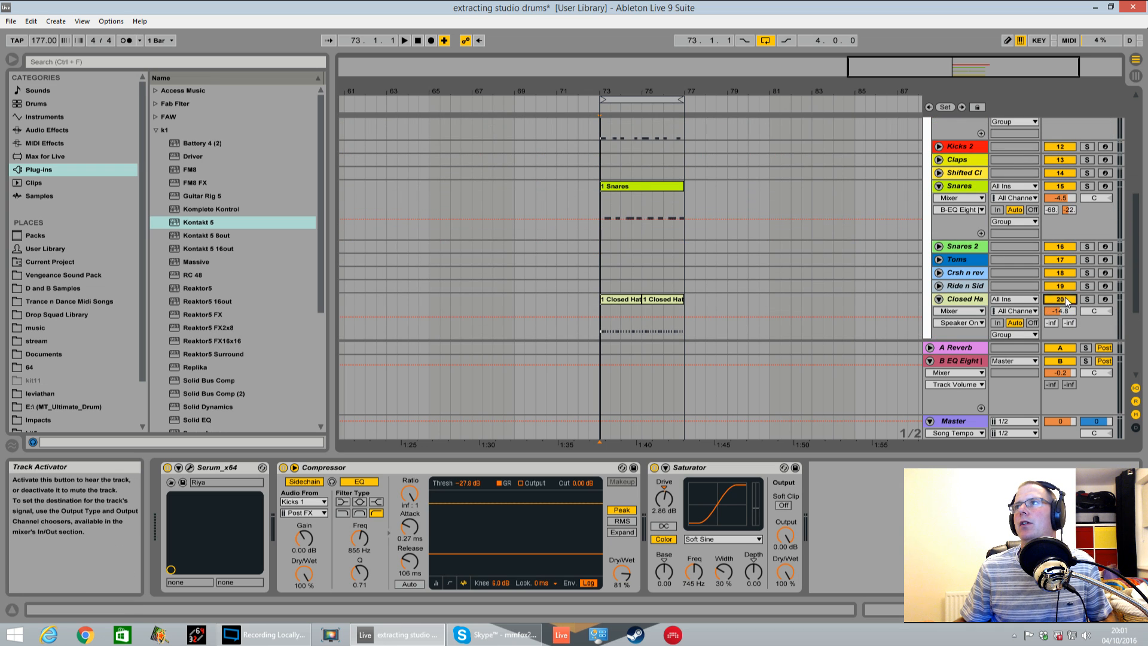
key("space")
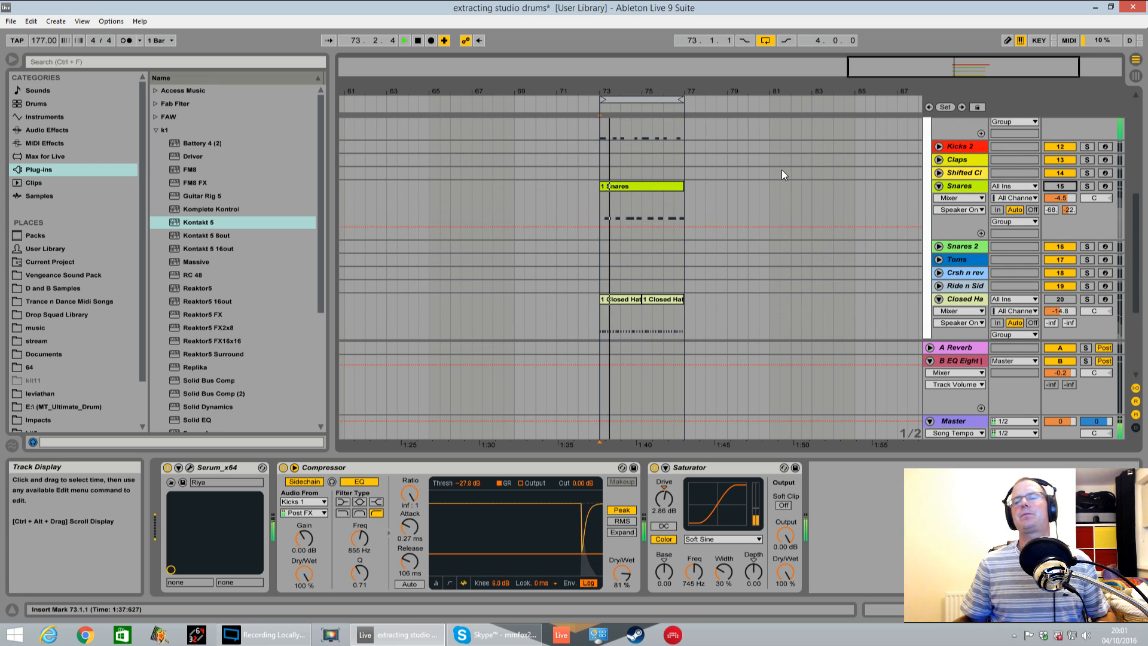
scroll(780, 169, "down", 5)
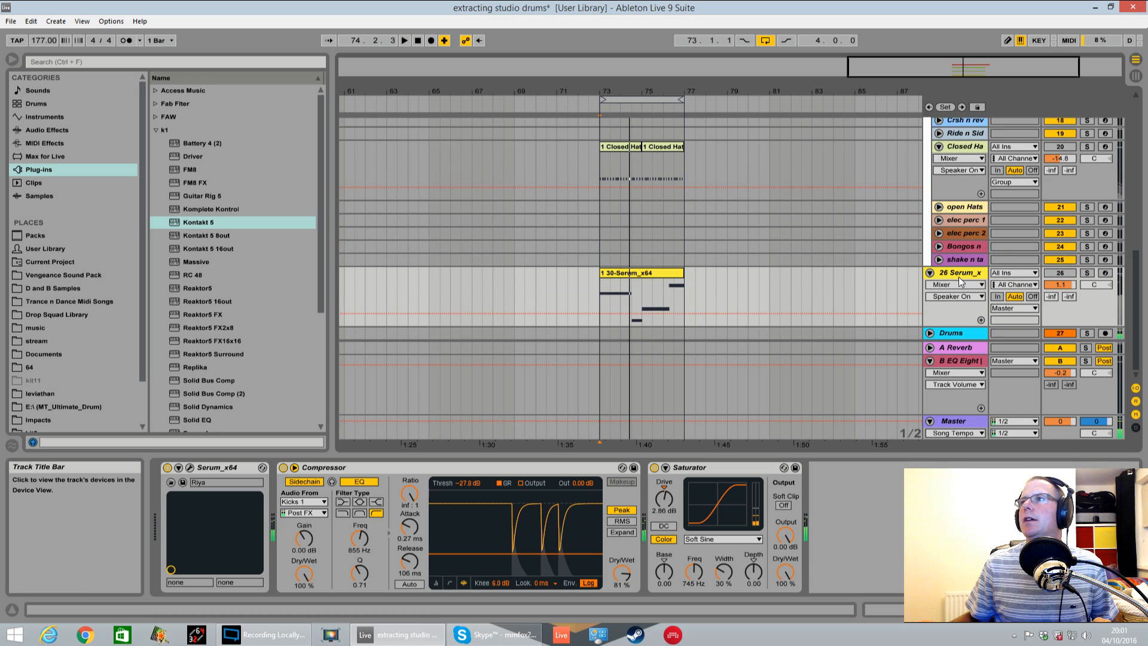
Add a MIDI track below the Drums bus track and load Kontakt 5 on it
left_click(955, 333)
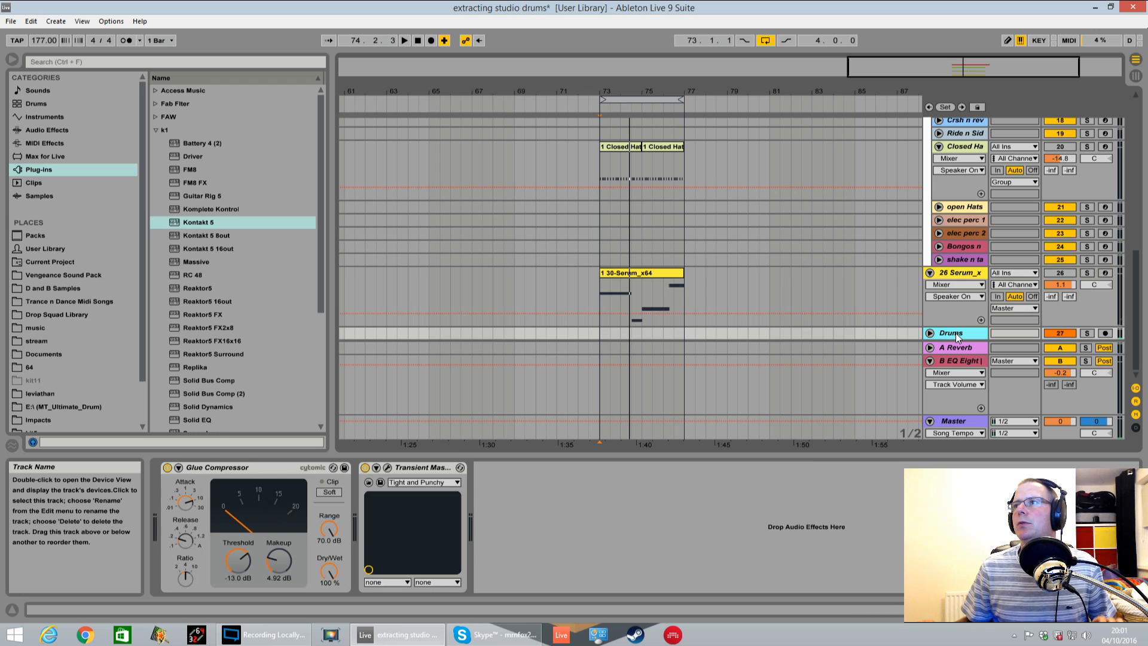
key("ctrl+shift+t")
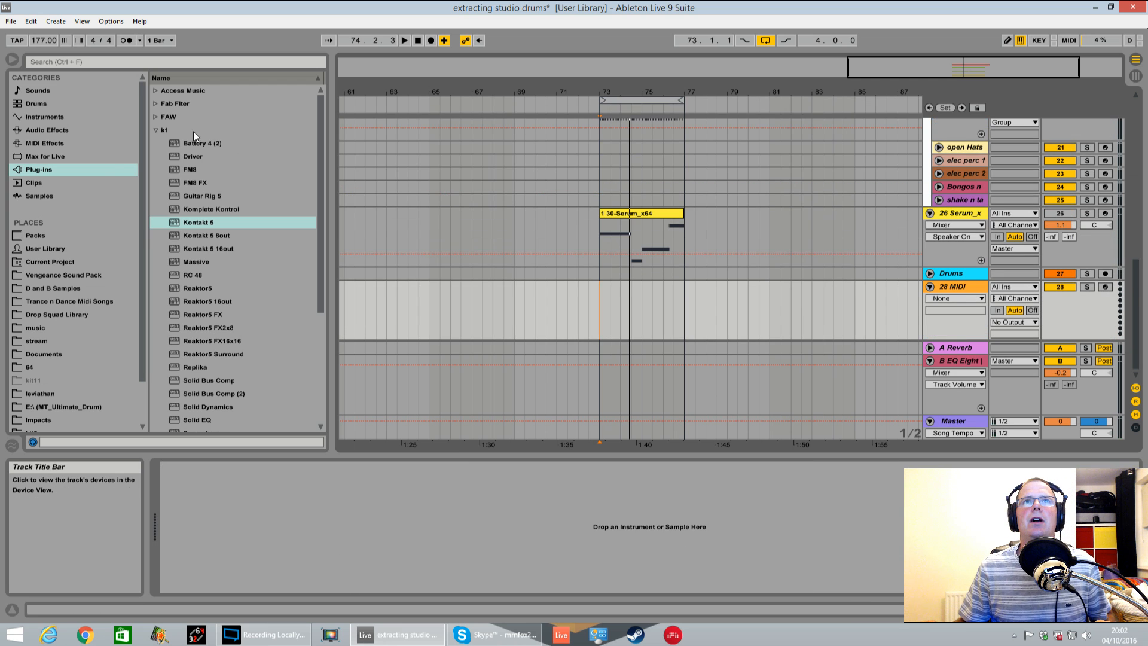
left_click(194, 222)
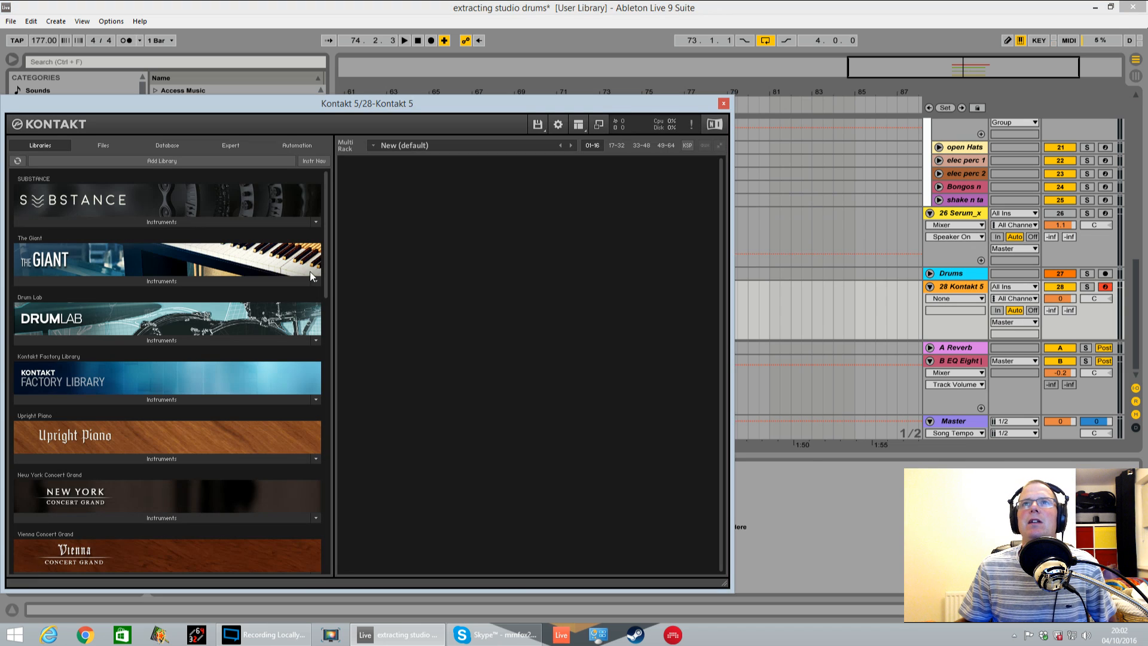
left_click_drag(357, 106, 465, 76)
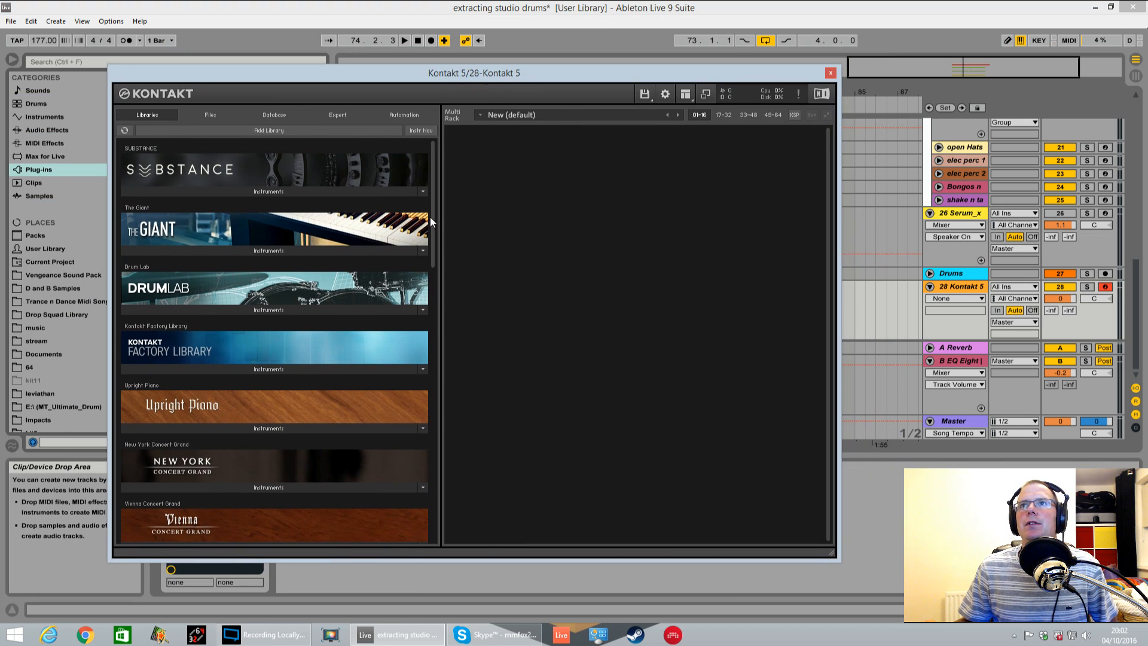
Load the Stadium Kit - Full instrument from the Studio Drummer library into Kontakt's rack
left_click_drag(430, 218, 326, 393)
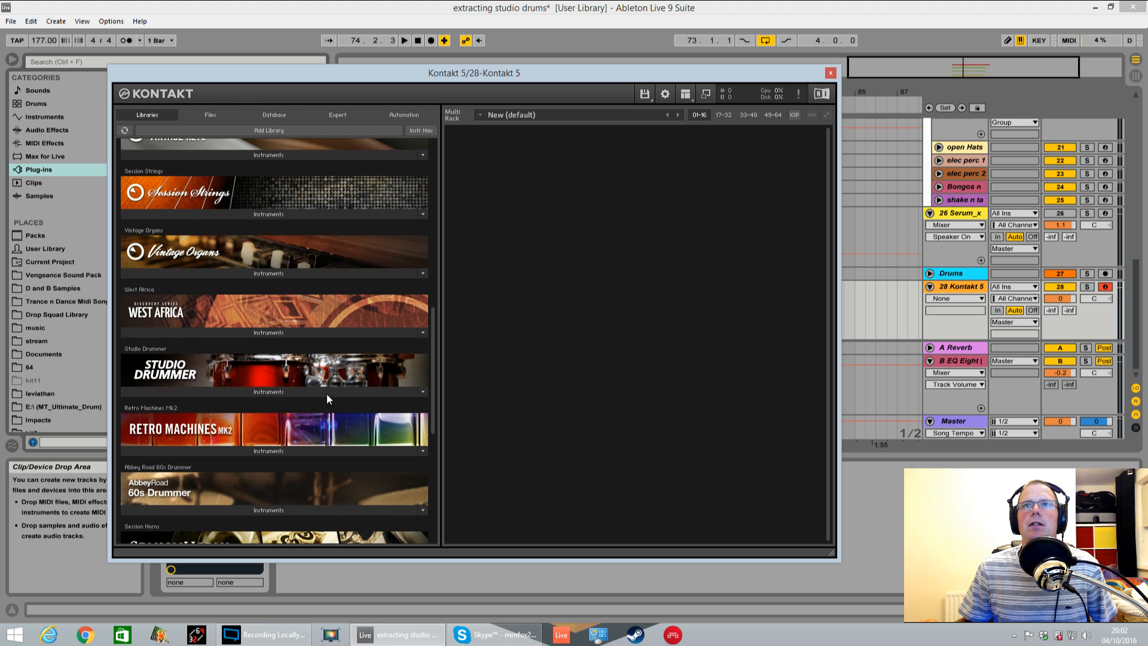
left_click(293, 392)
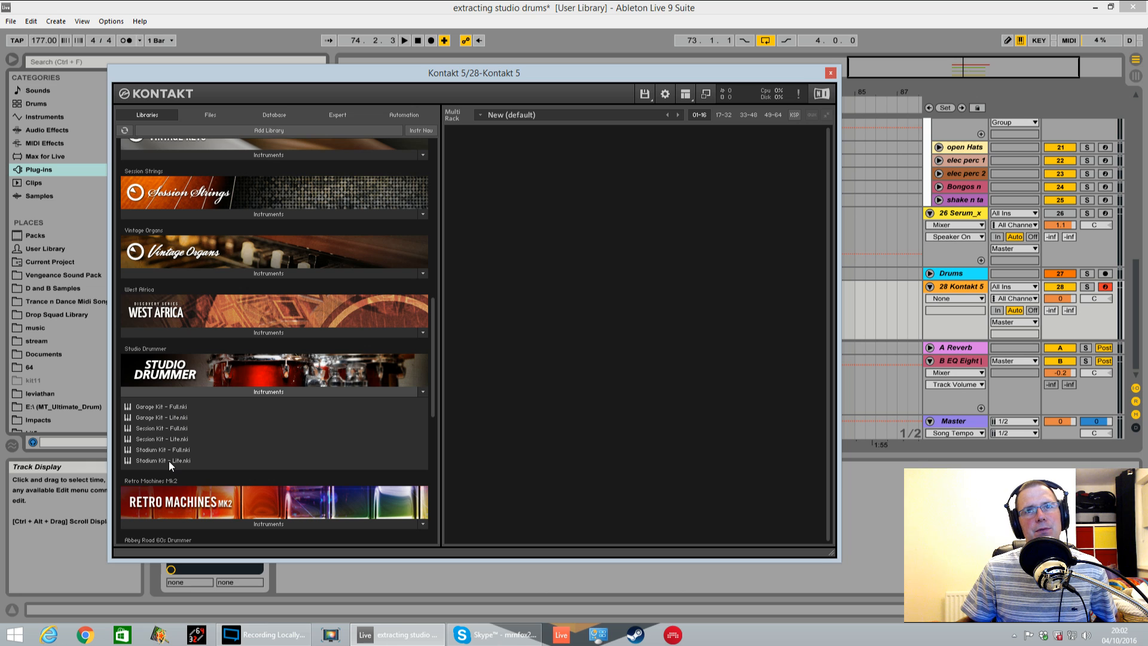
left_click_drag(171, 449, 636, 331)
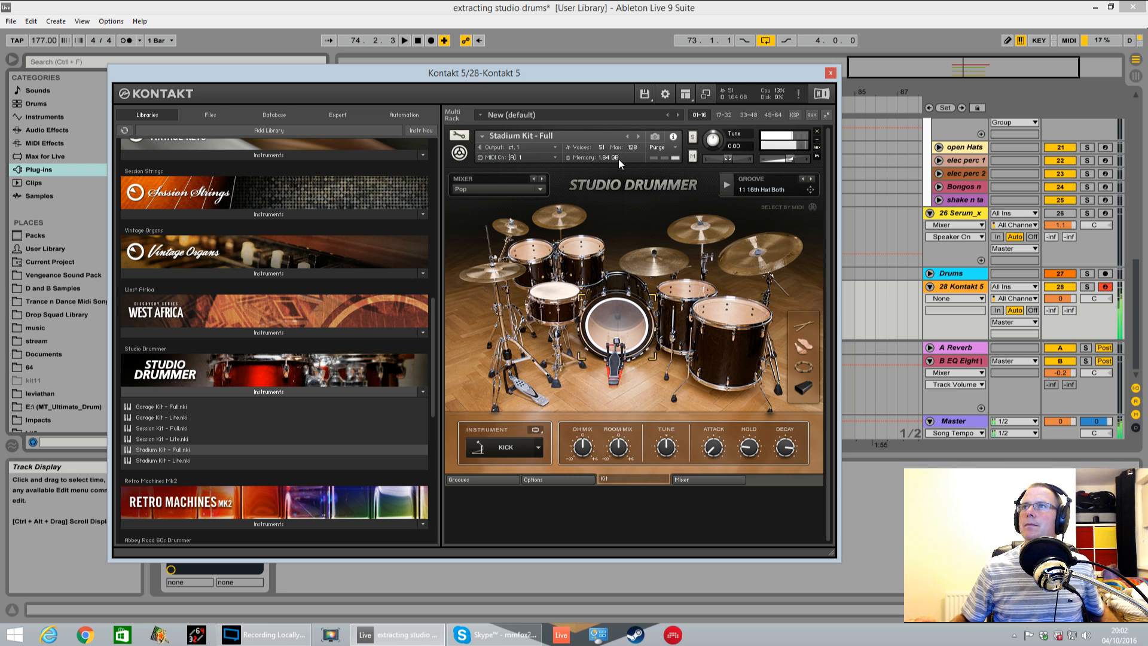
left_click_drag(680, 74, 669, 67)
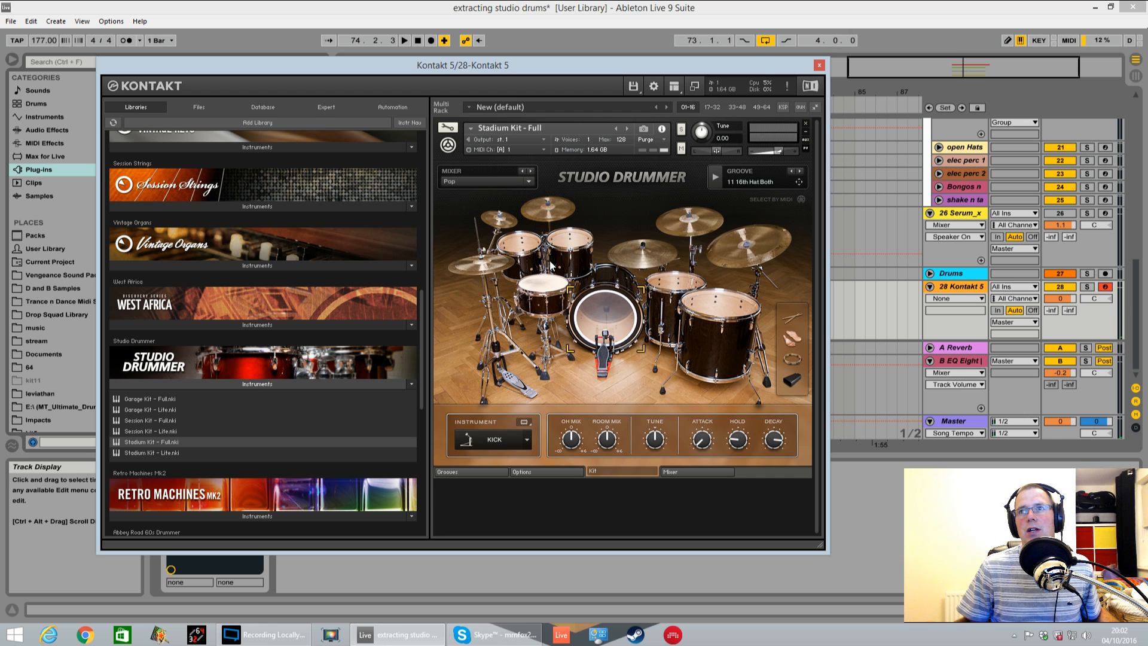
Review the kick channel's transient, compressor, tape and routing settings, then check the mixer presets, keeping Pop
left_click(691, 472)
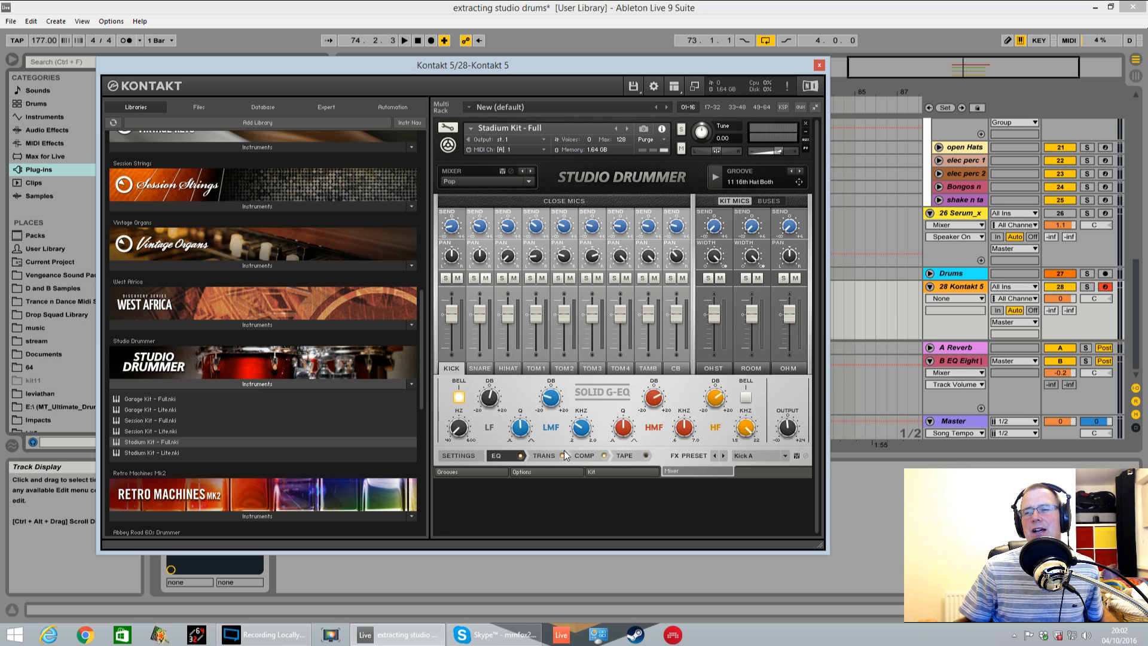
left_click(545, 456)
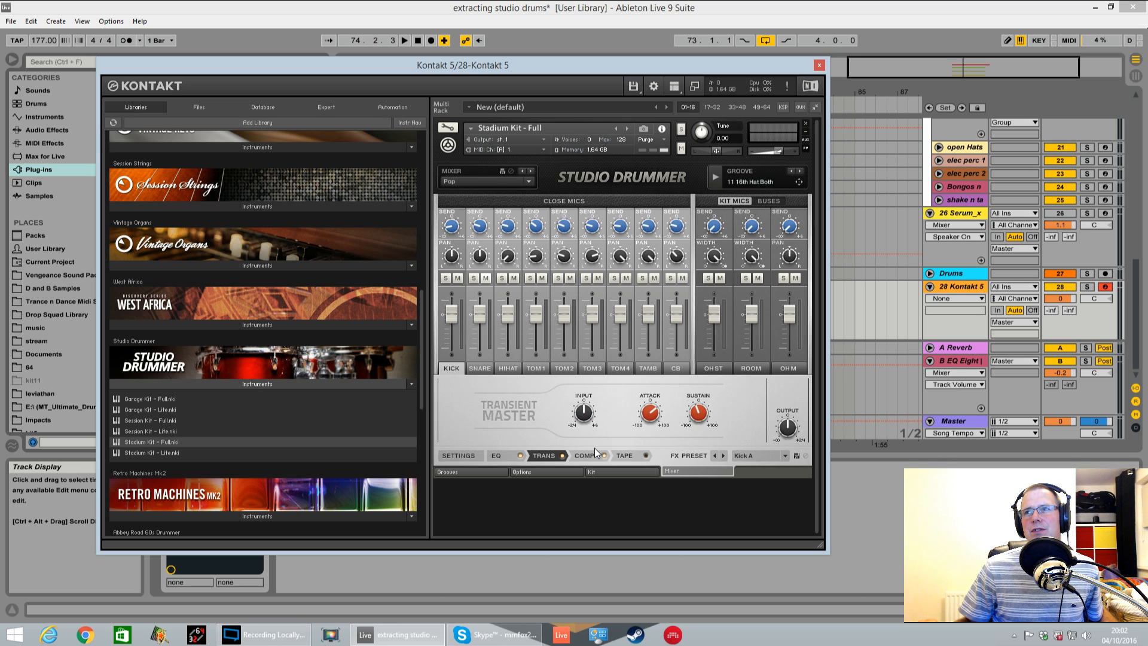
left_click(600, 459)
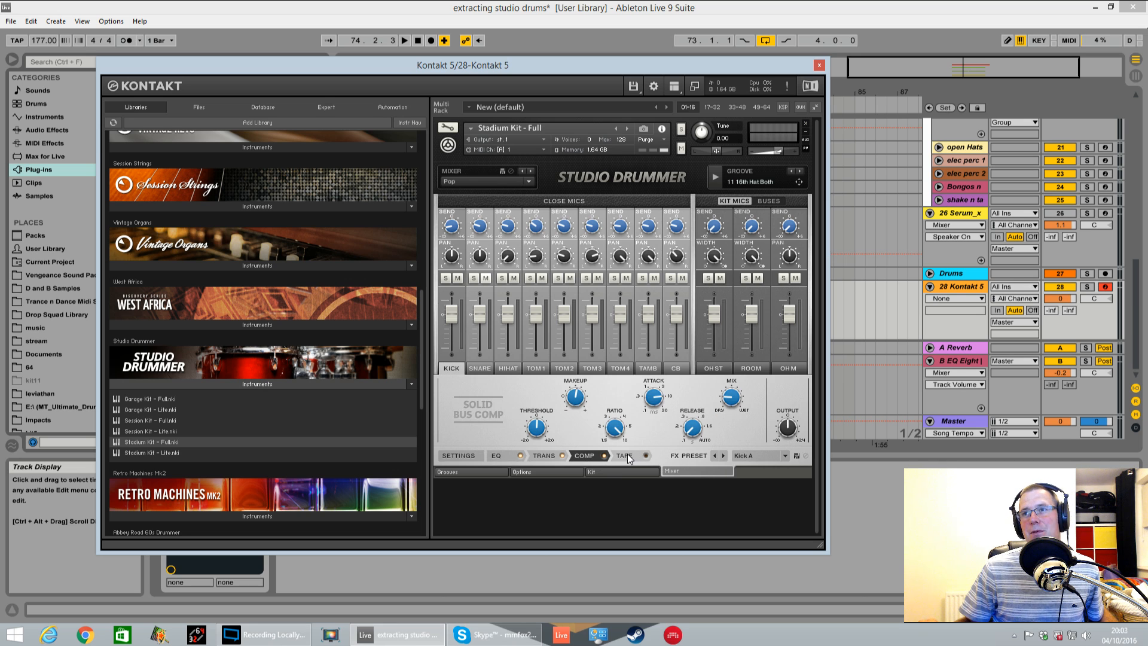
left_click(627, 457)
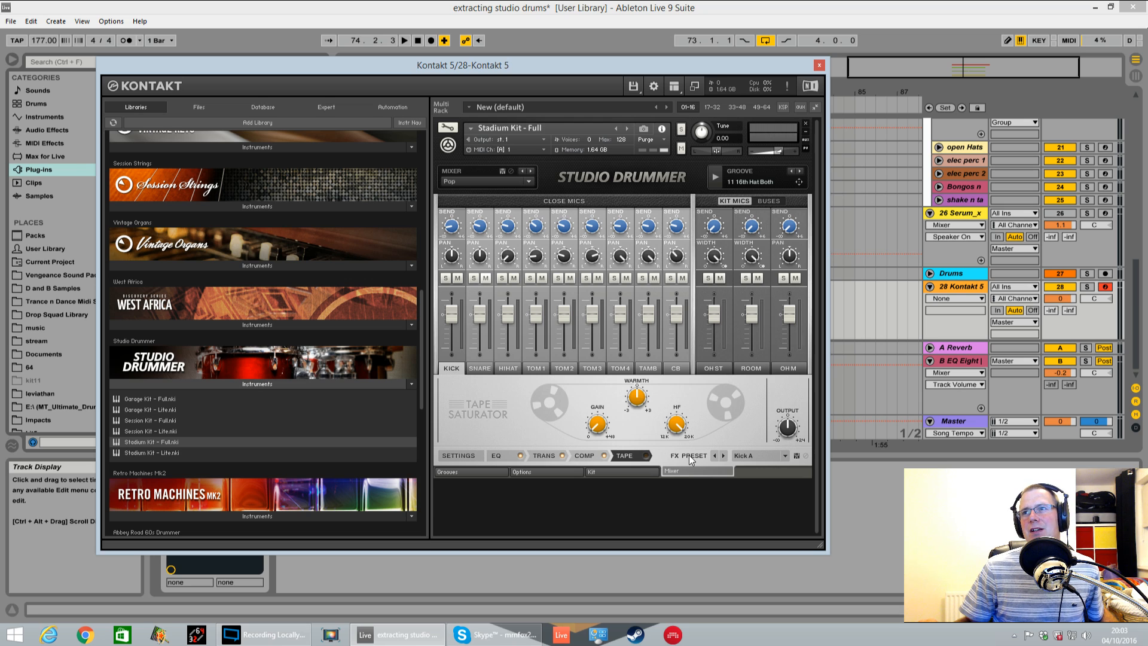
left_click(466, 457)
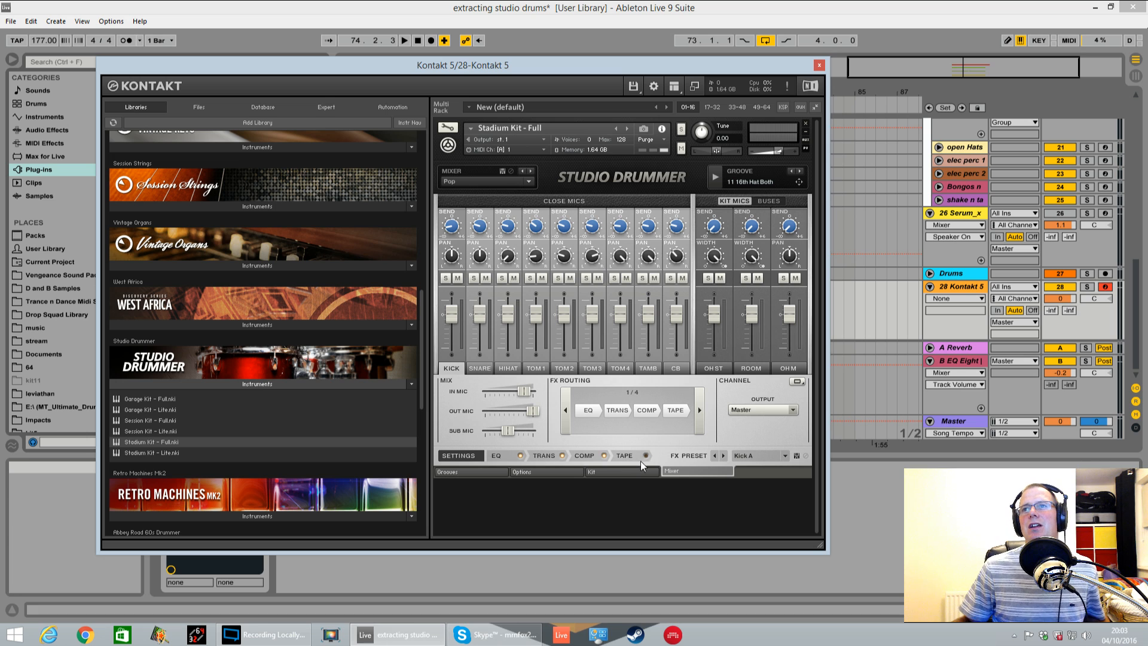
left_click(606, 473)
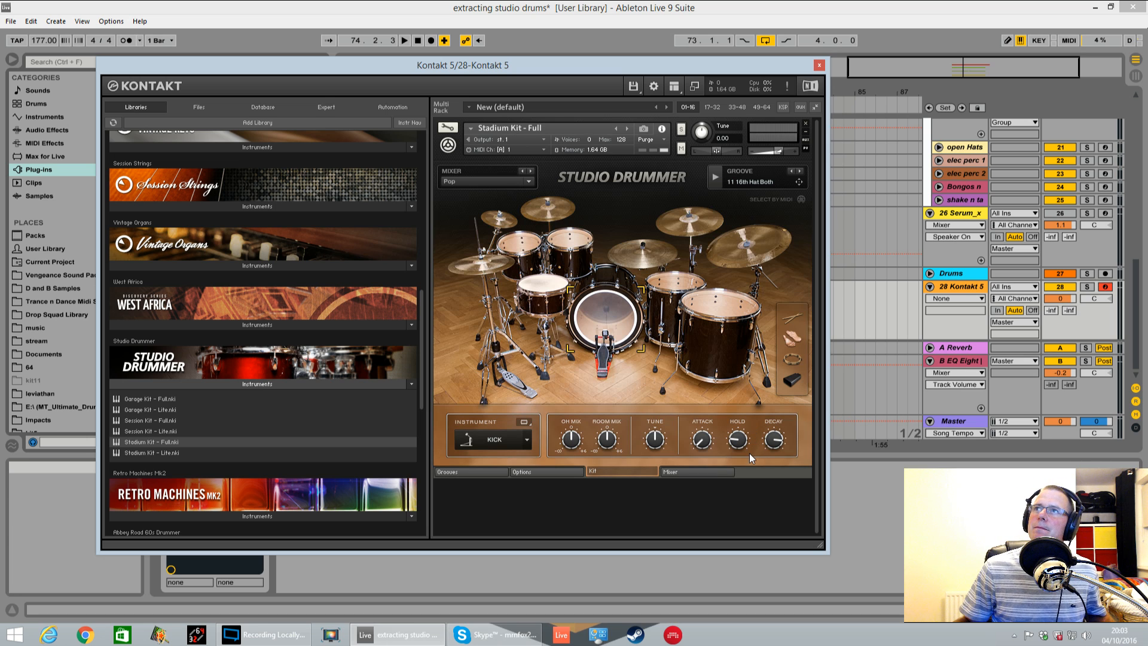
left_click(528, 183)
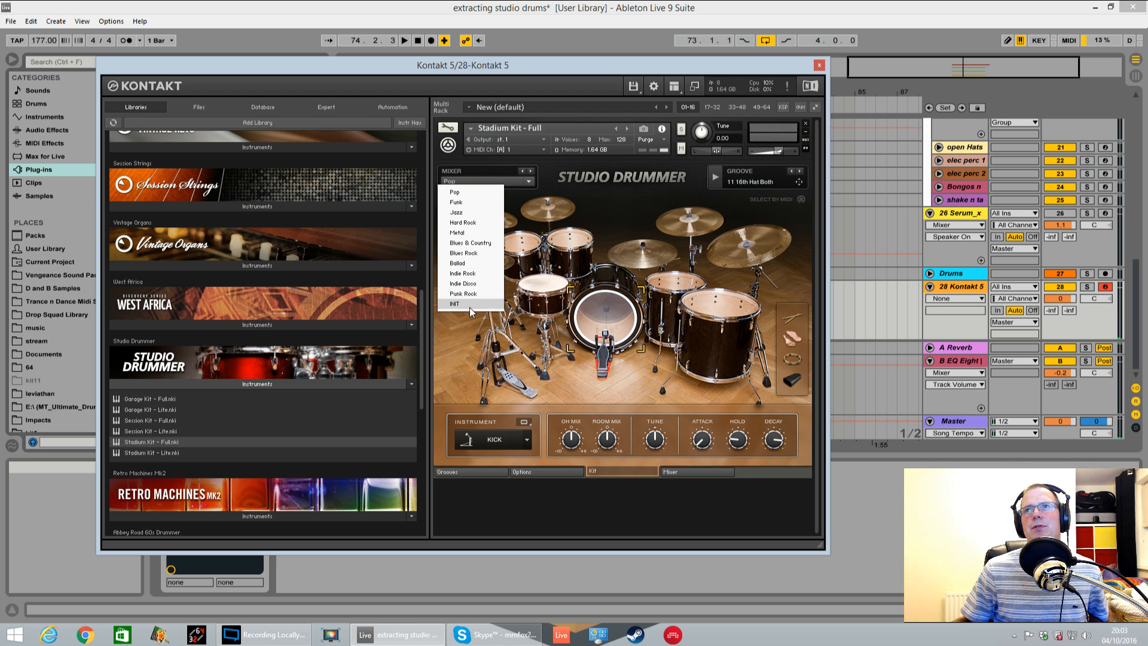
left_click(467, 192)
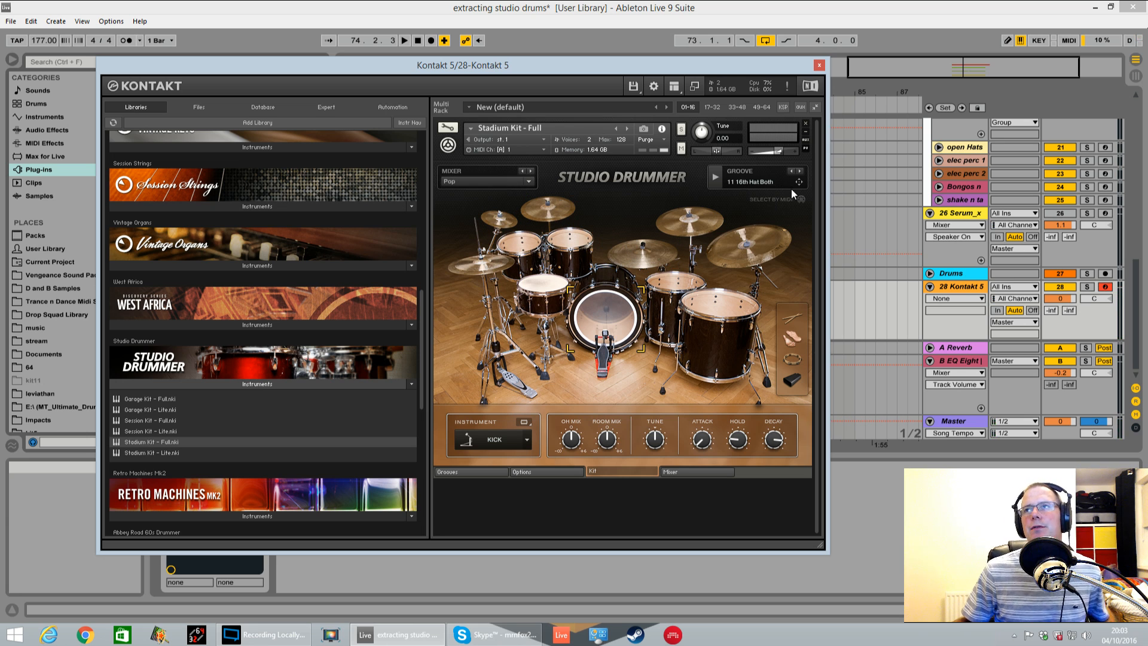
Look through Studio Drummer's groove folders by genre, from Pop and Funk to Punk Rock
left_click_drag(682, 62, 606, 6)
left_click(415, 416)
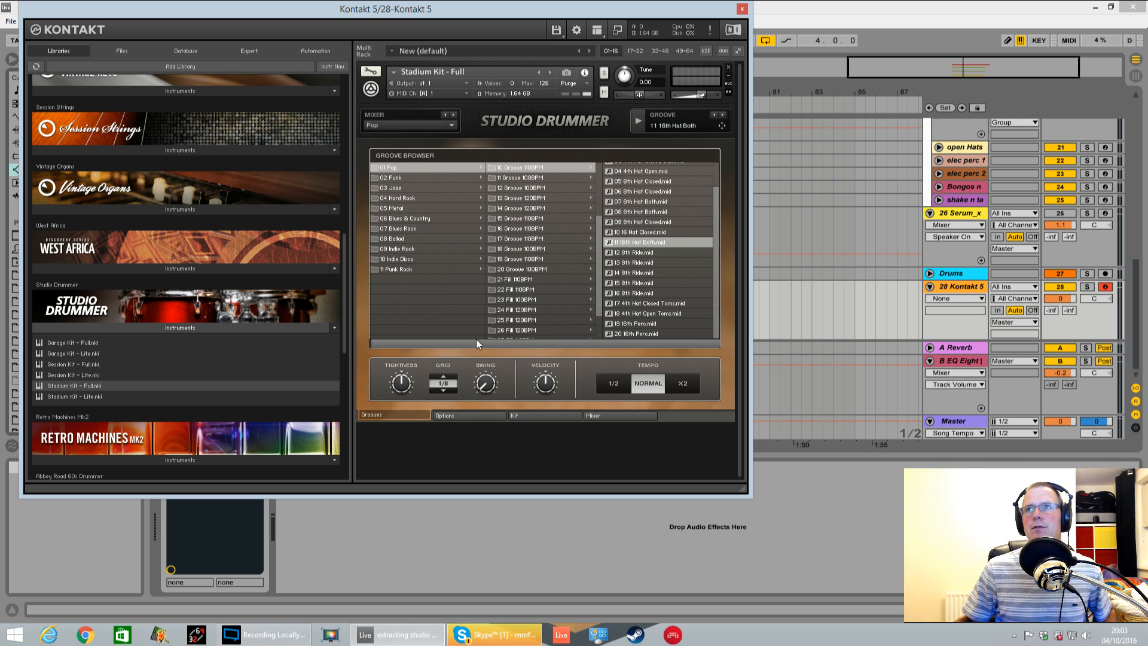
left_click(406, 175)
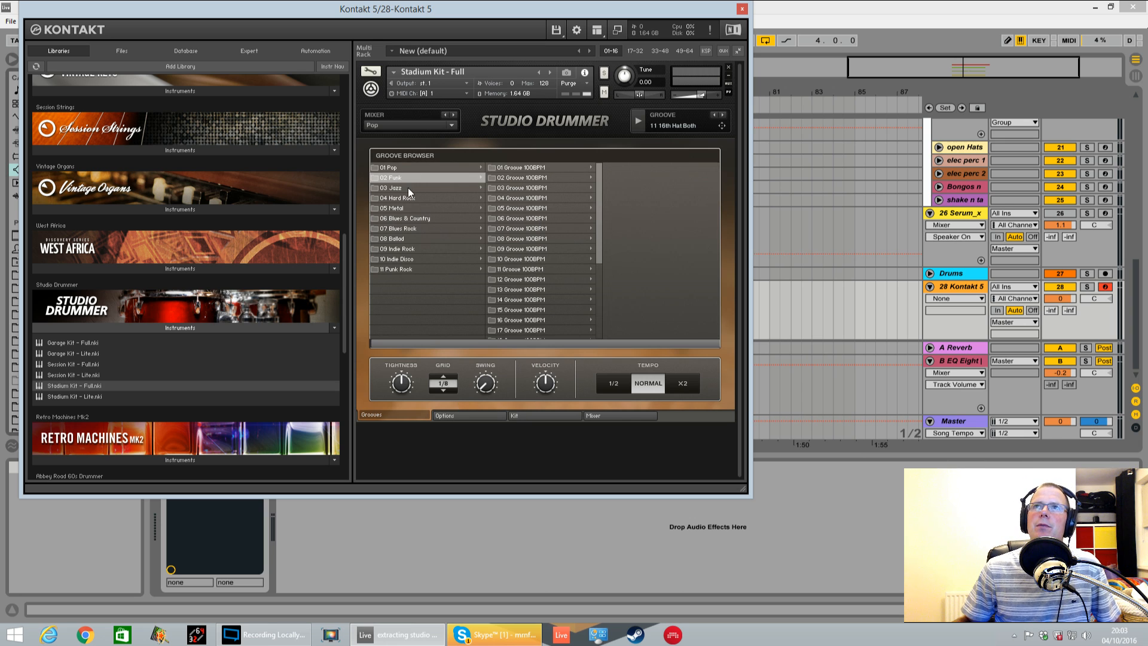
left_click(408, 188)
left_click(411, 167)
left_click(409, 178)
left_click(408, 187)
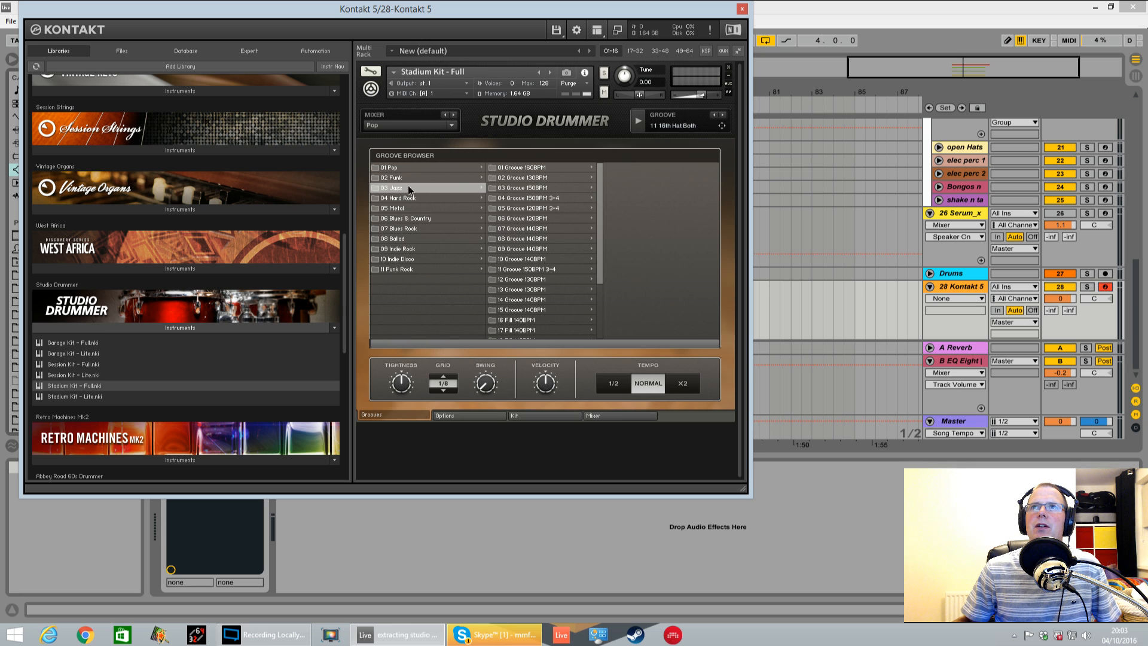
left_click(410, 198)
left_click(408, 208)
left_click(409, 218)
left_click(411, 229)
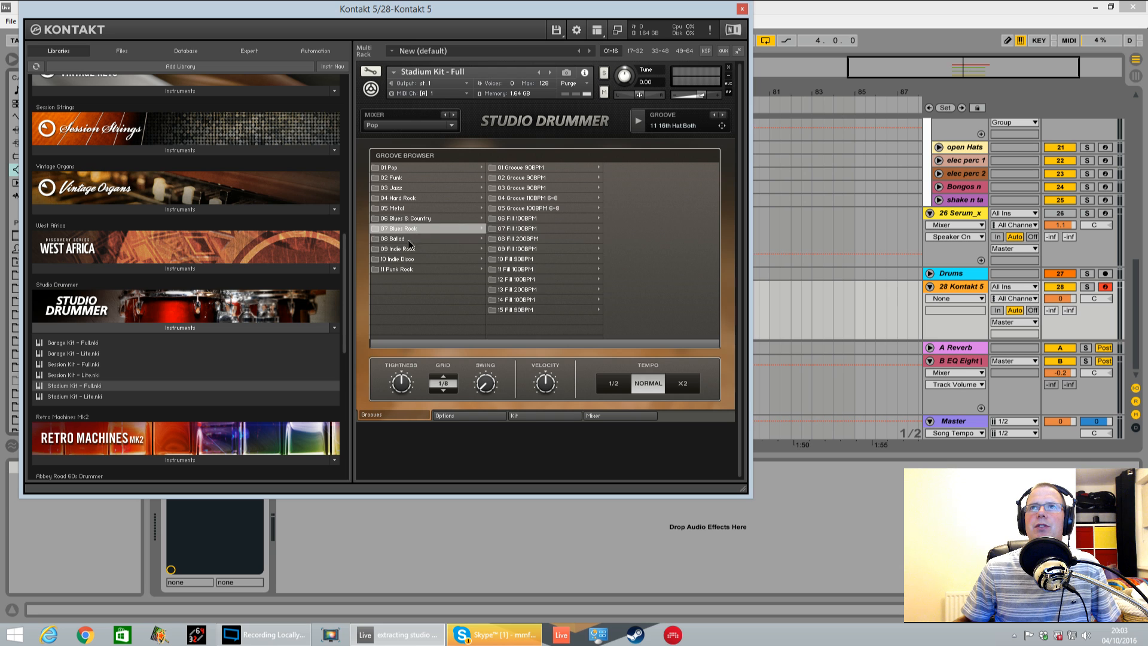
left_click(412, 239)
left_click(412, 249)
left_click(412, 259)
left_click(413, 269)
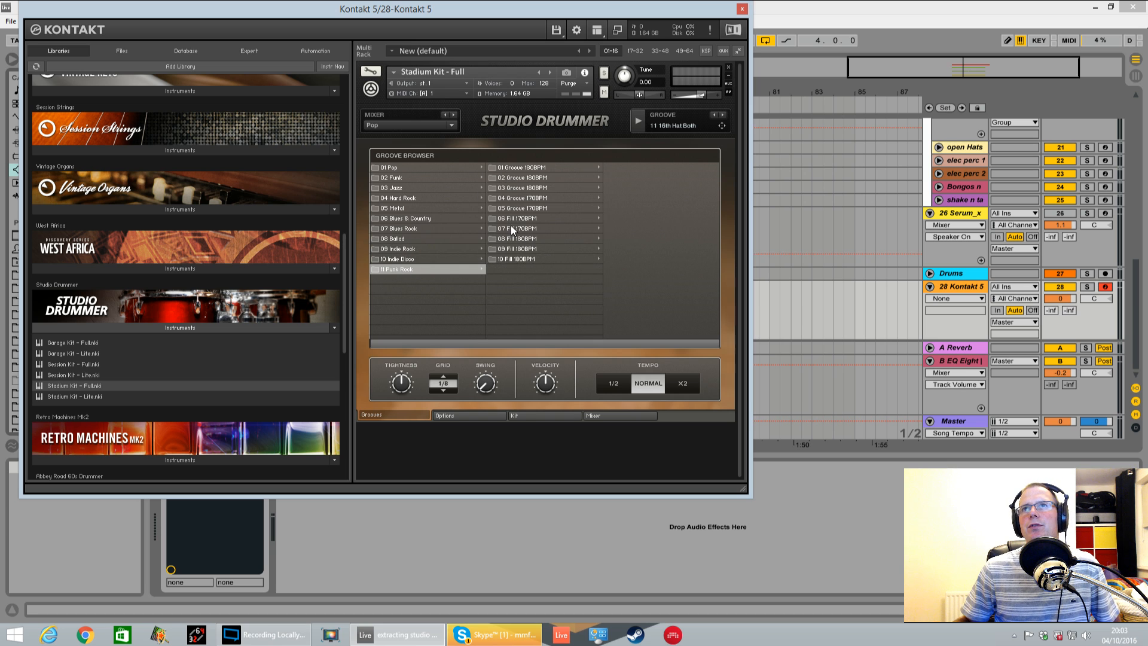
Start the groove preview and browse the Pop grooves to the 13 Groove 120BPM folder
left_click(428, 164)
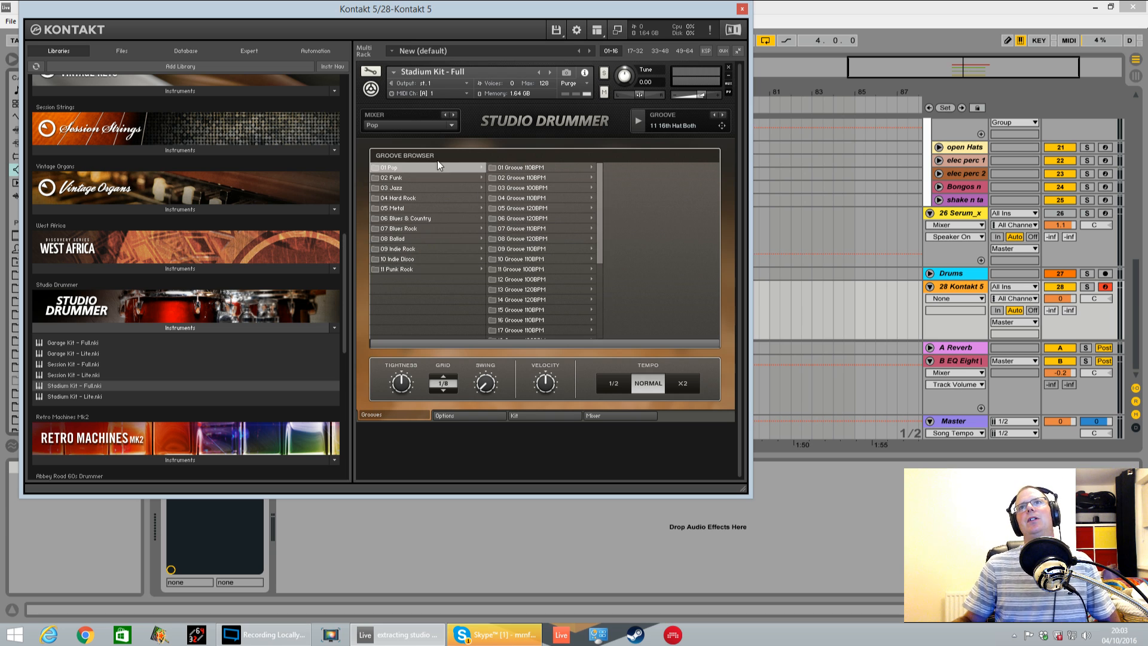
left_click(637, 123)
left_click(532, 169)
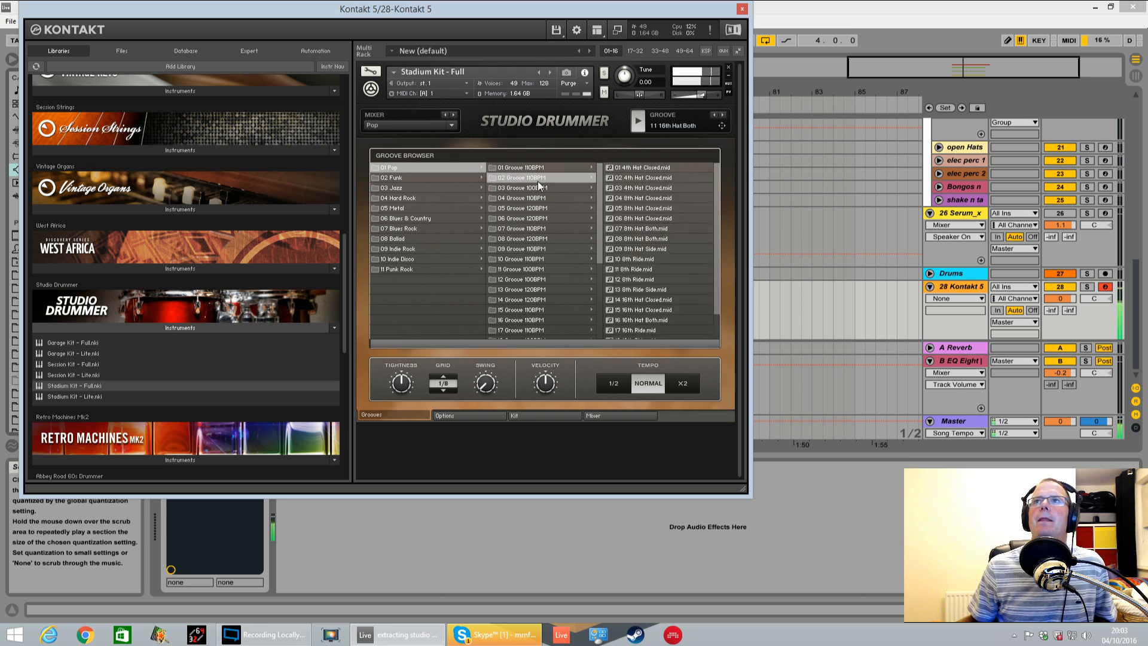
left_click(537, 180)
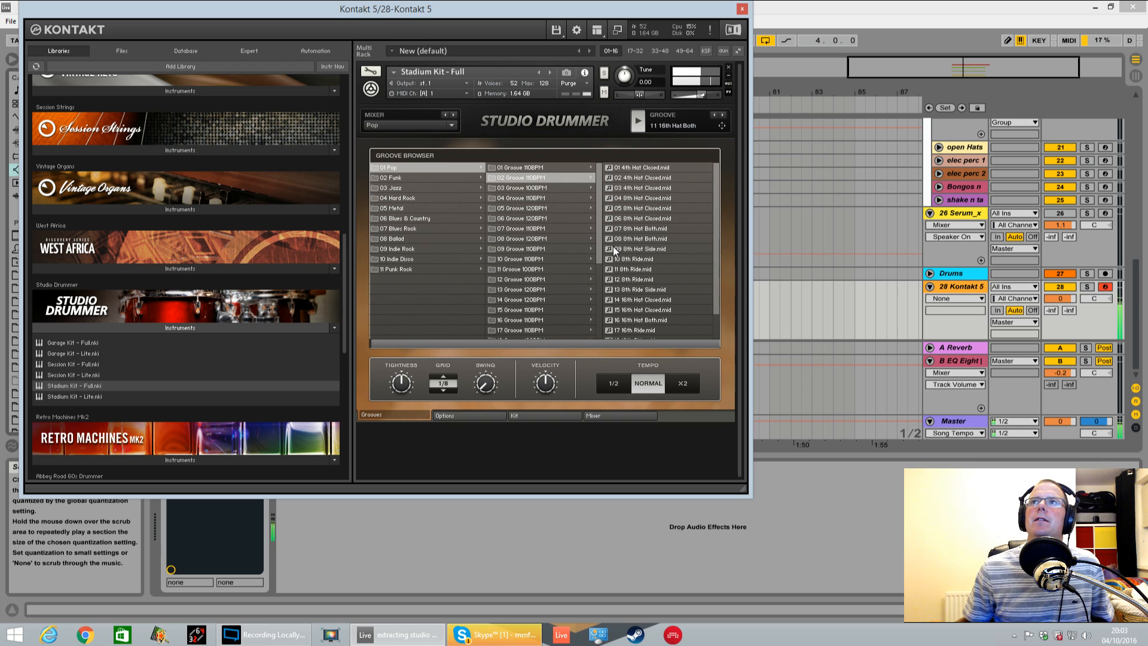
left_click(529, 290)
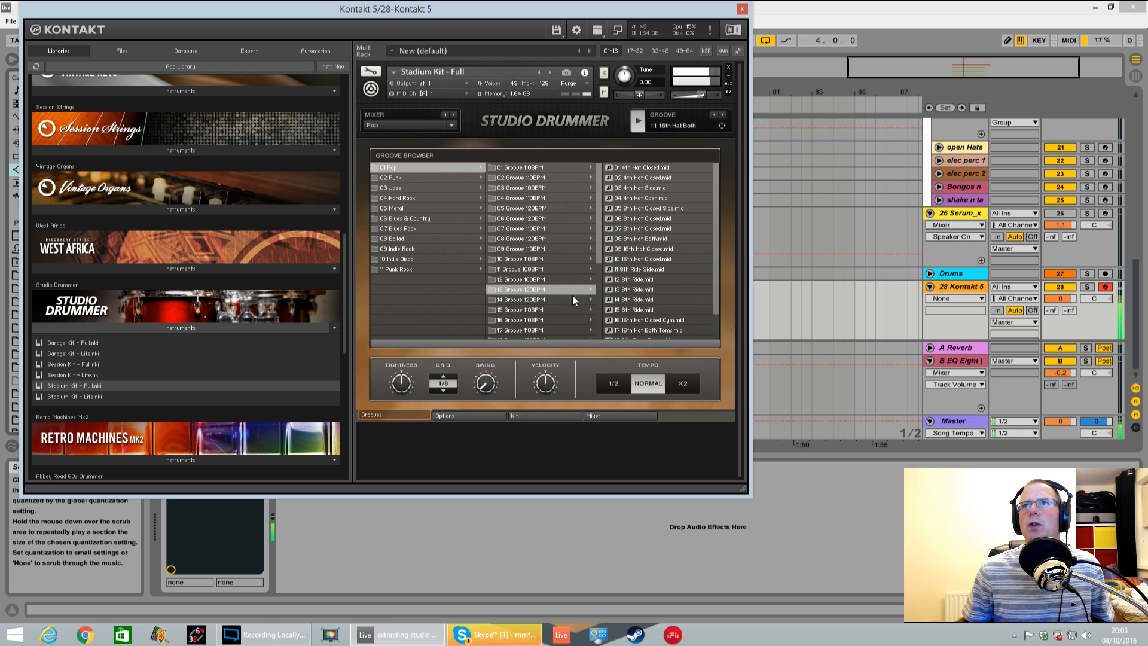
Audition the hat and ride patterns in 13 Groove 120BPM and select the 16 16th Hat Closed Cym groove
left_click(651, 188)
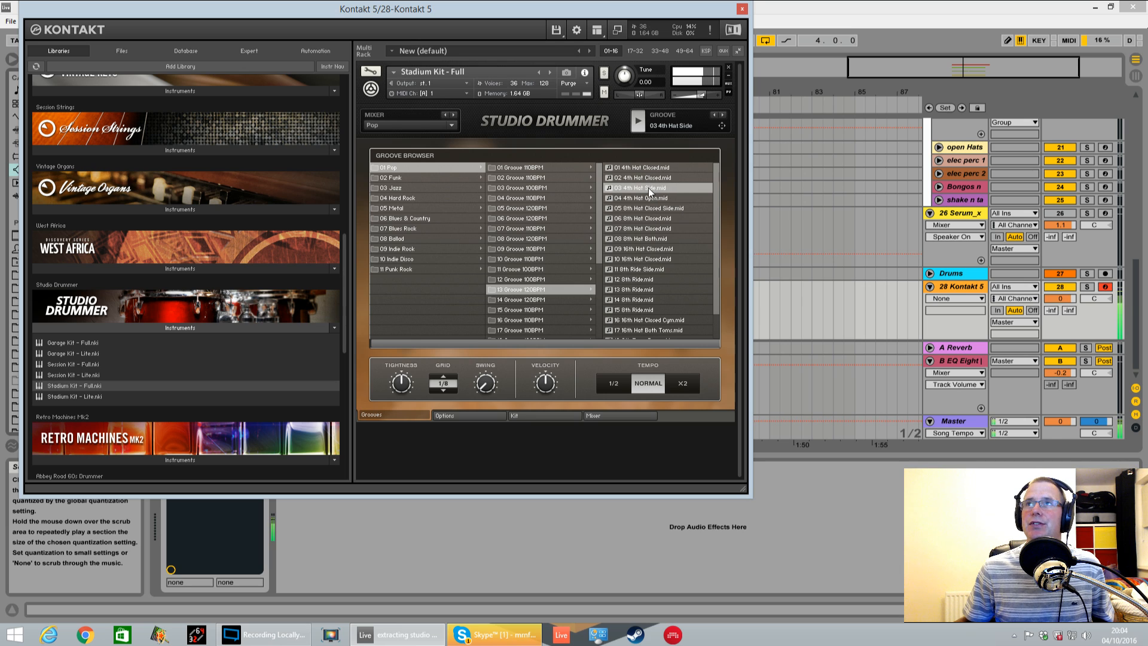
left_click(662, 178)
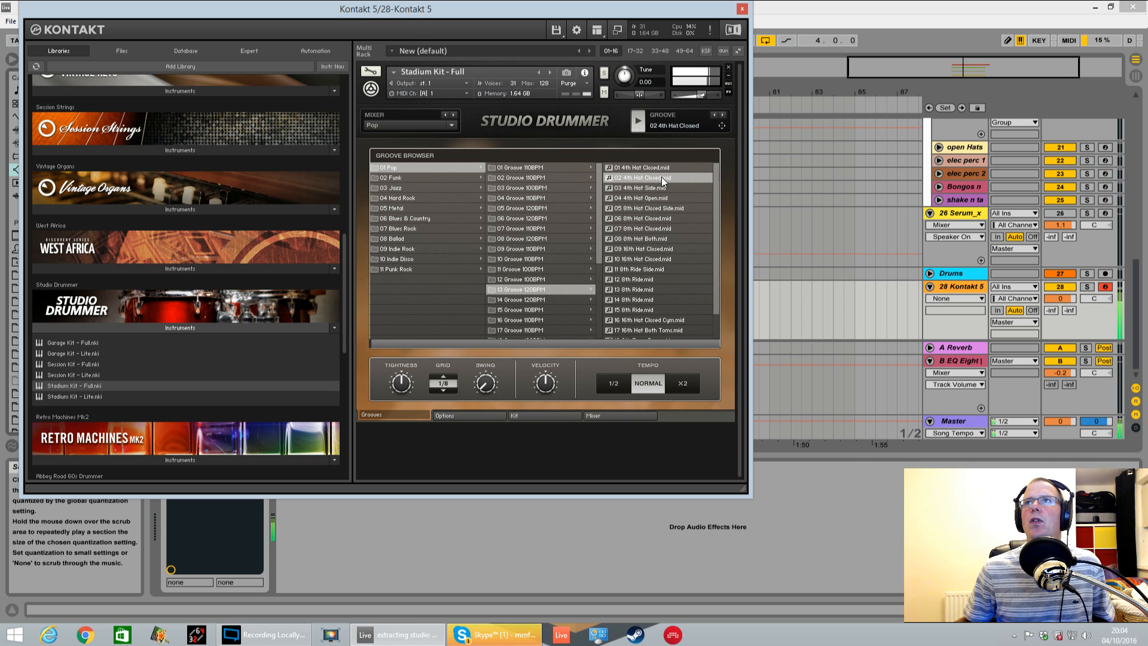
left_click(644, 228)
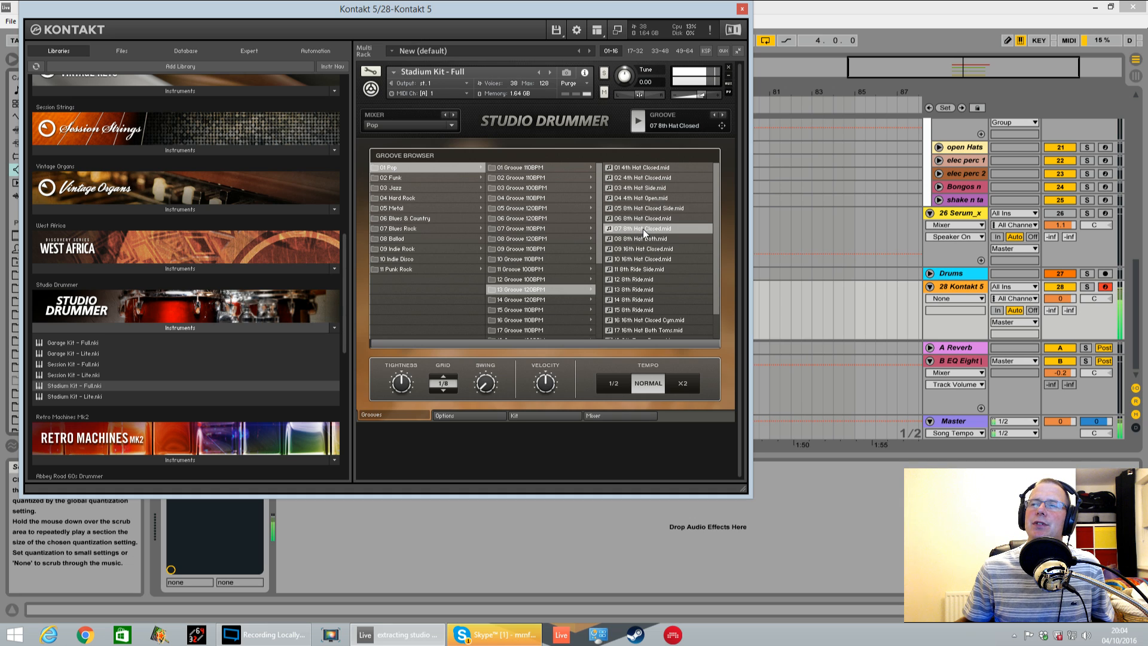
left_click(649, 249)
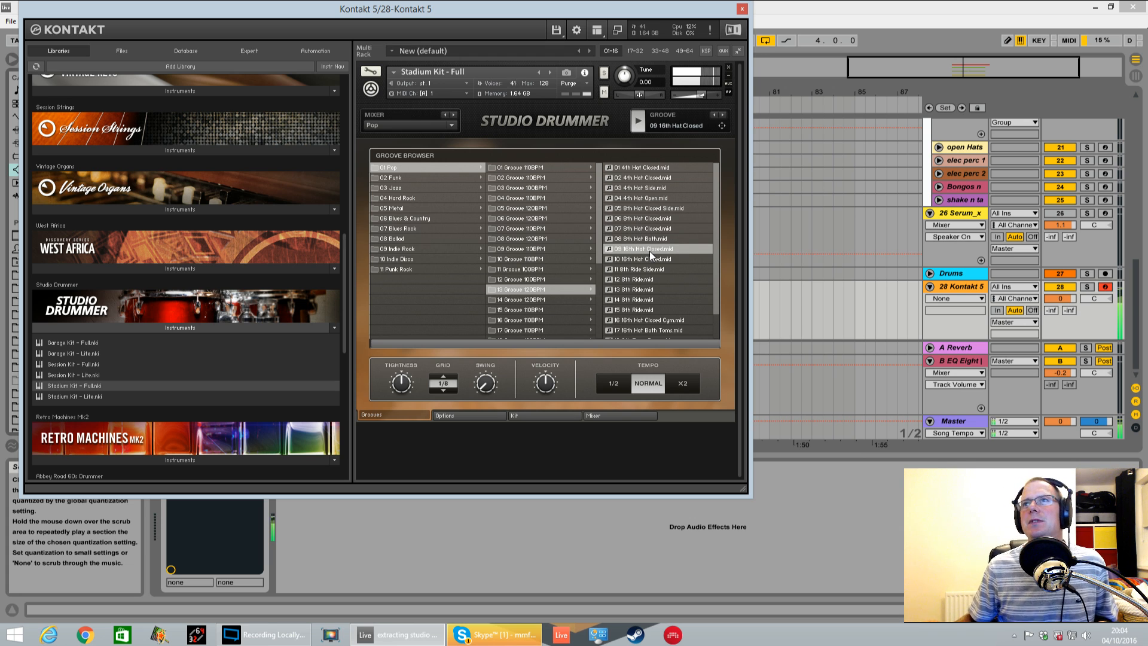
left_click(655, 258)
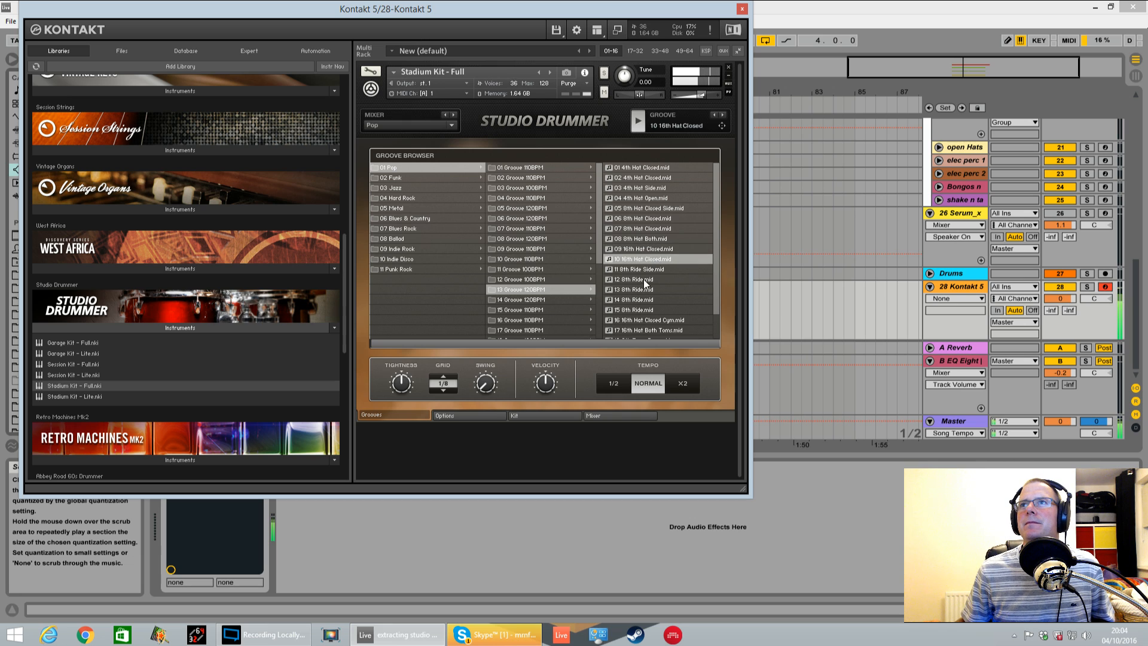
left_click(655, 269)
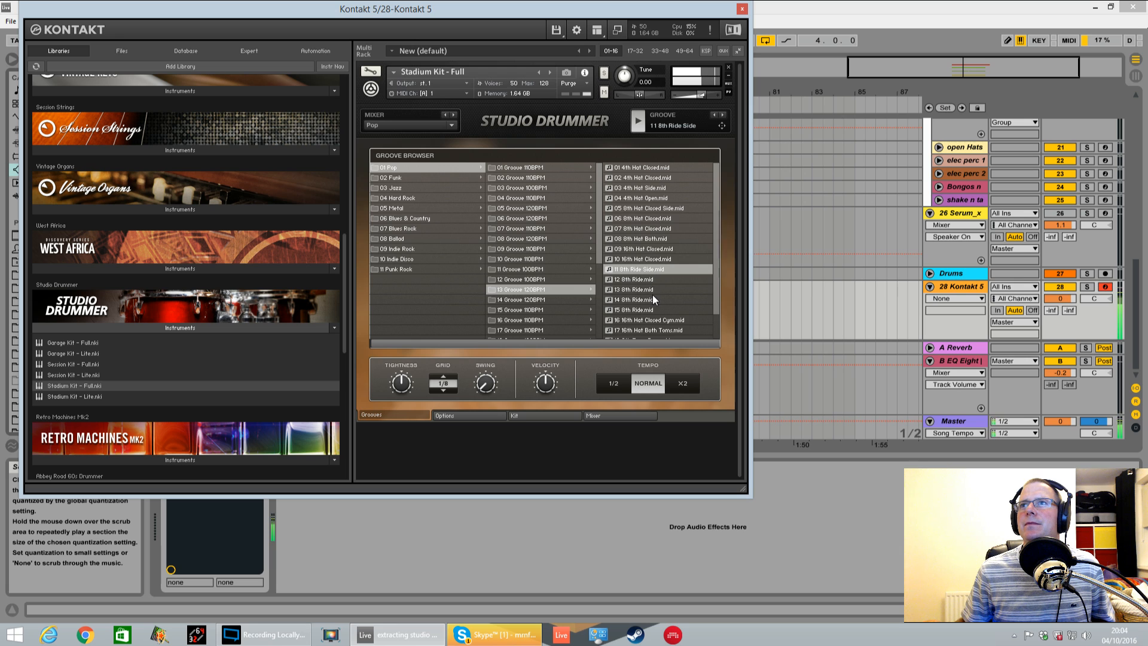
left_click(656, 320)
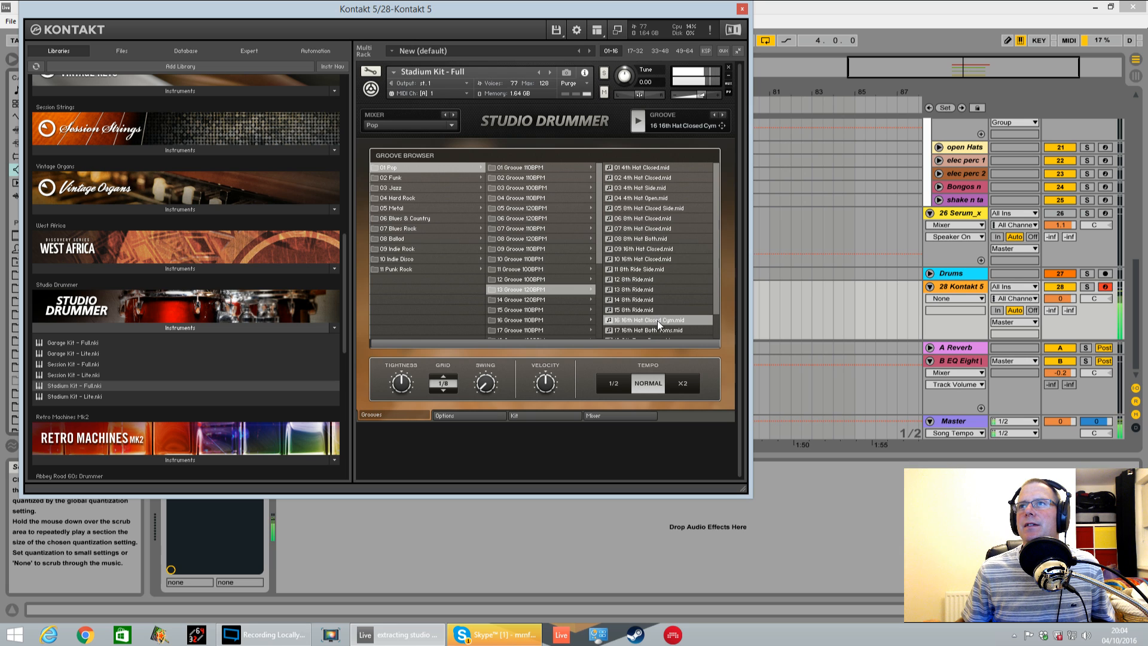
scroll(717, 300, "down", 1)
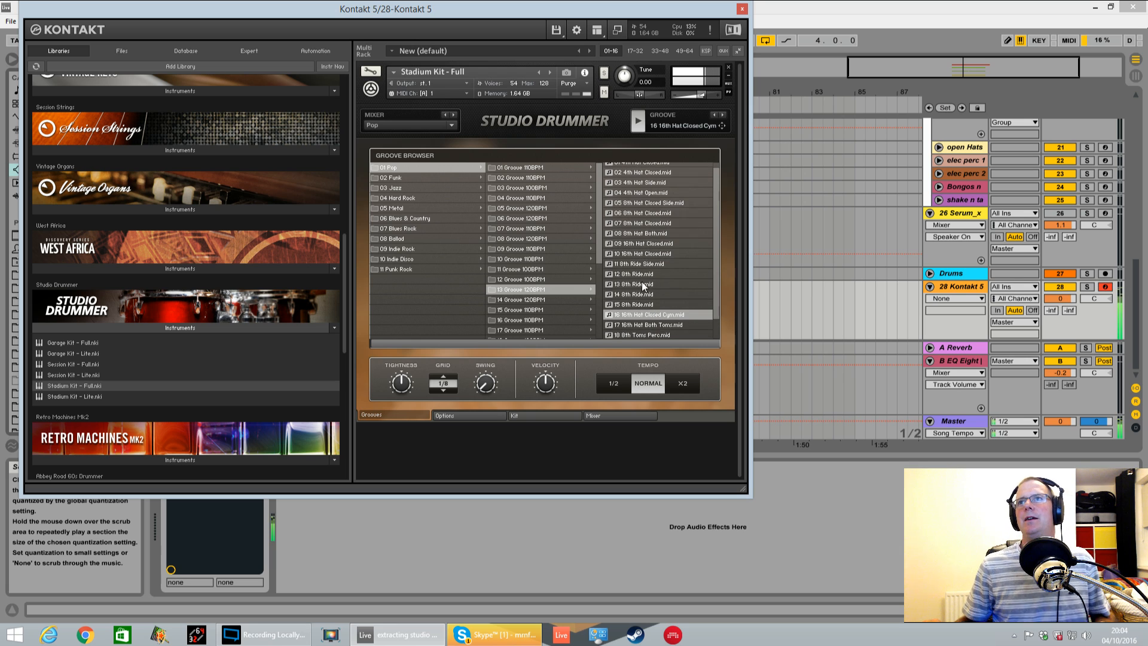
Place the selected groove as a MIDI clip at bar 73 on the Kontakt 5 track
left_click_drag(644, 10, 391, 28)
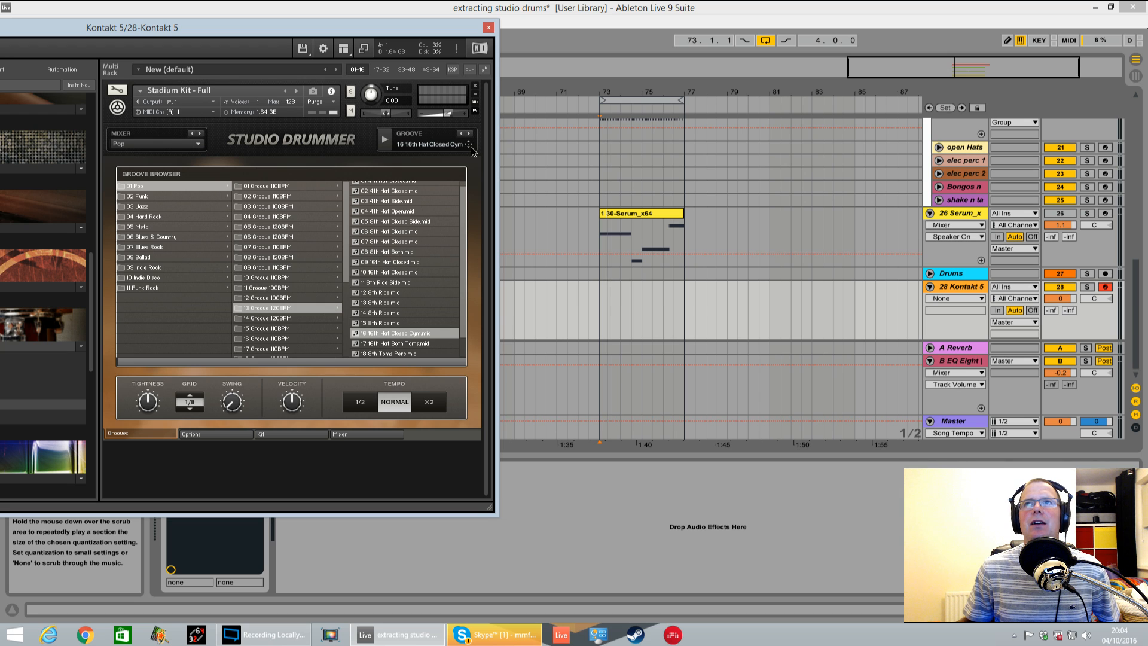
left_click_drag(471, 149, 601, 300)
left_click(606, 360)
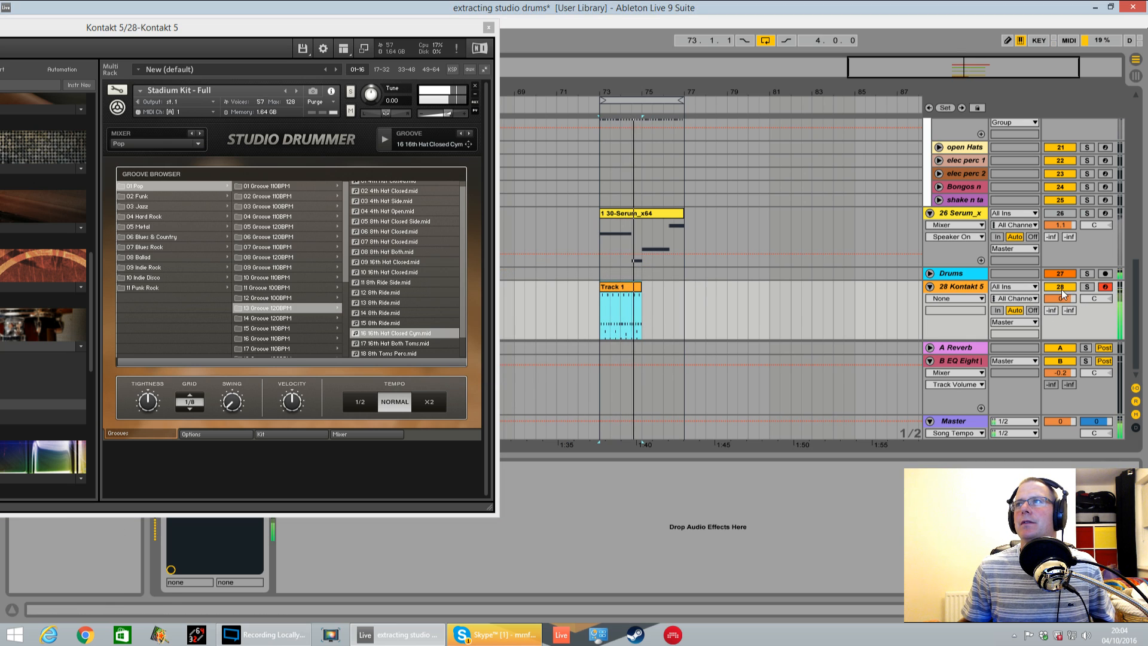
Solo the Kontakt 5 track and duplicate its groove clip so the pattern fills bars 73 to 77
left_click(1086, 286)
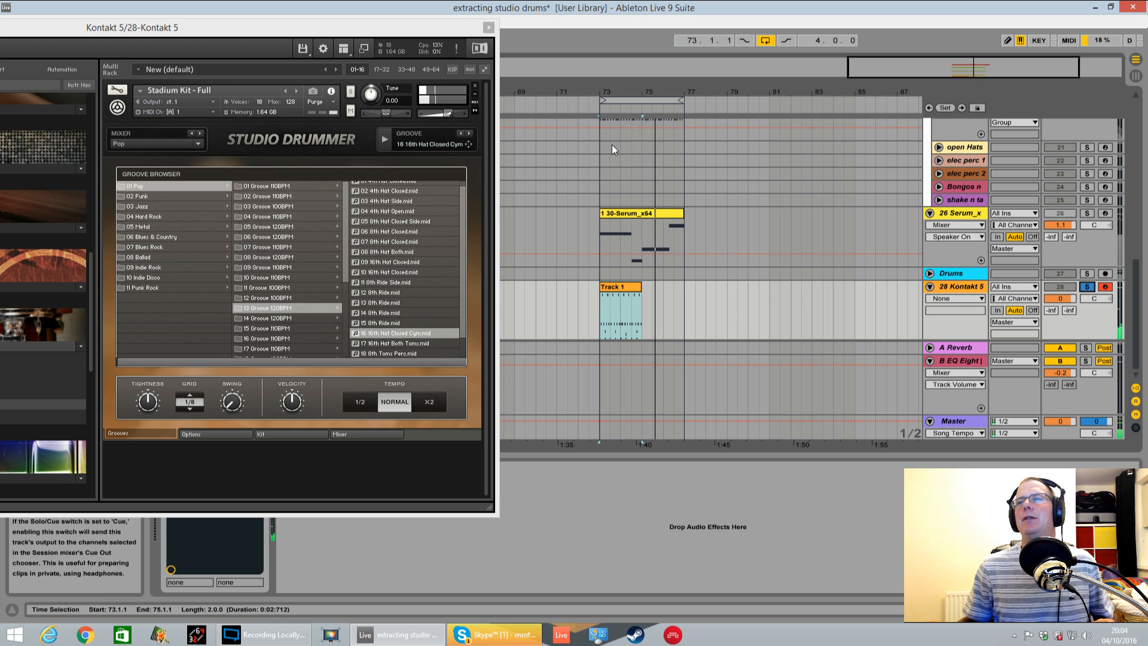
key("ctrl+d")
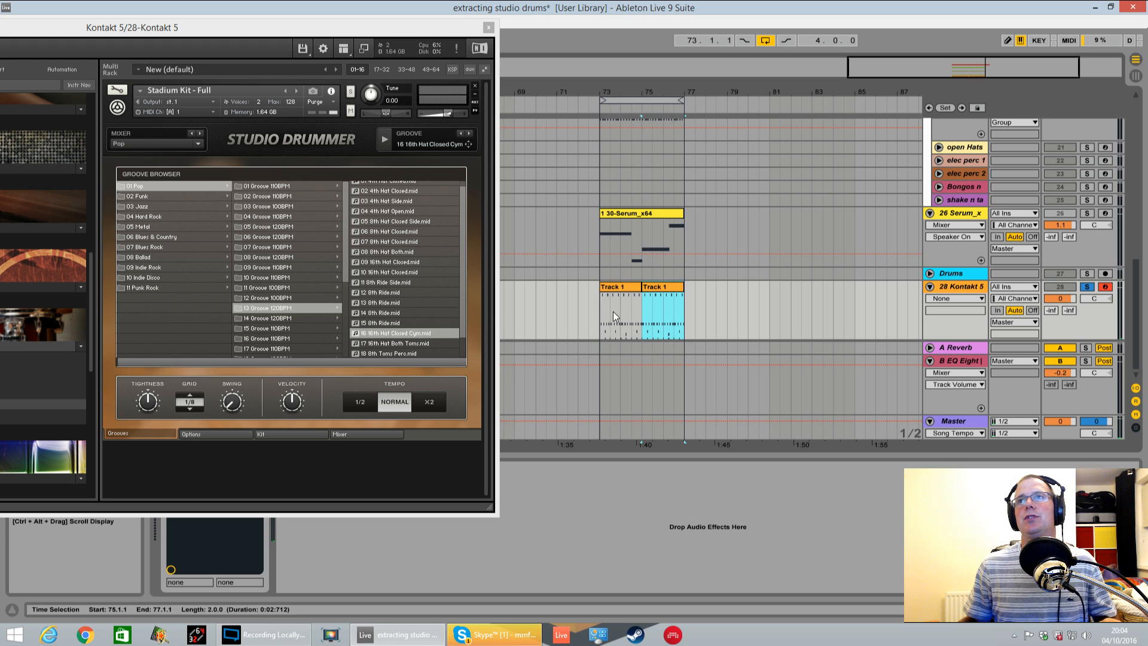
Open the first groove clip's notes in an enlarged MIDI editor and move the Kontakt window to view them
left_click(602, 310)
double_click(630, 289)
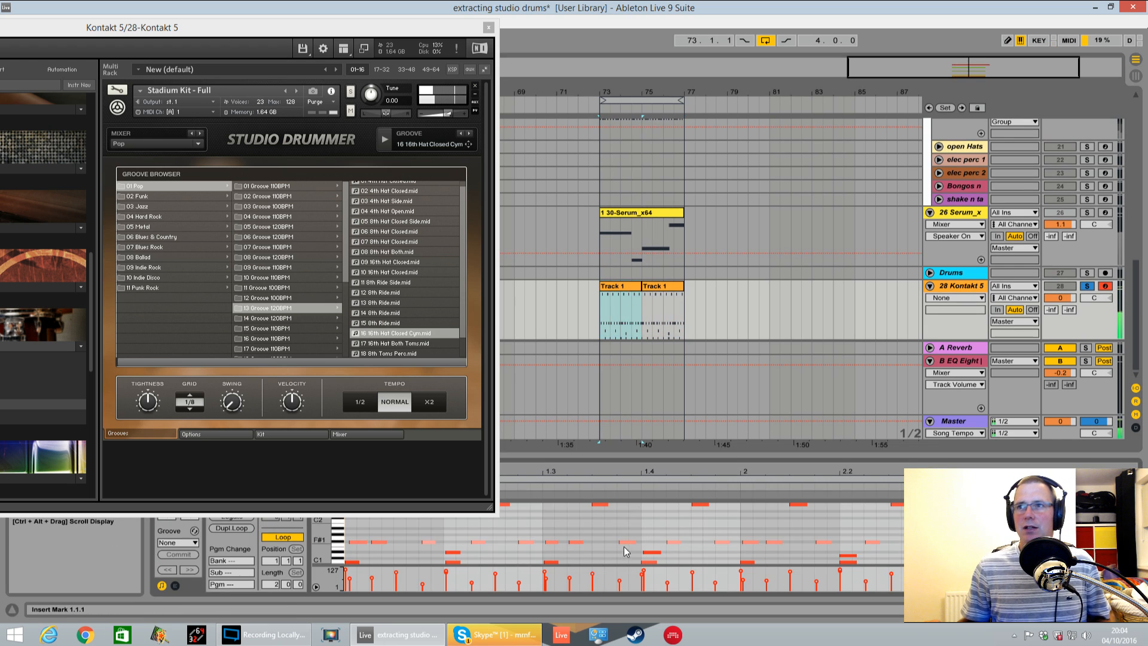
left_click_drag(701, 461, 701, 275)
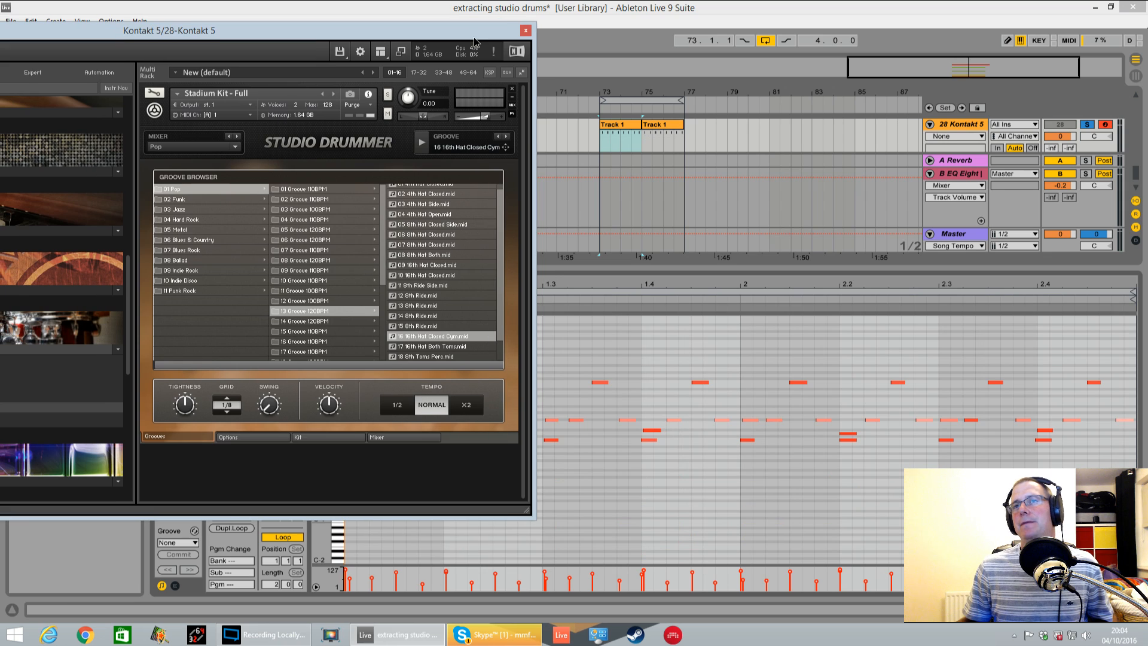
left_click_drag(437, 33, 508, 45)
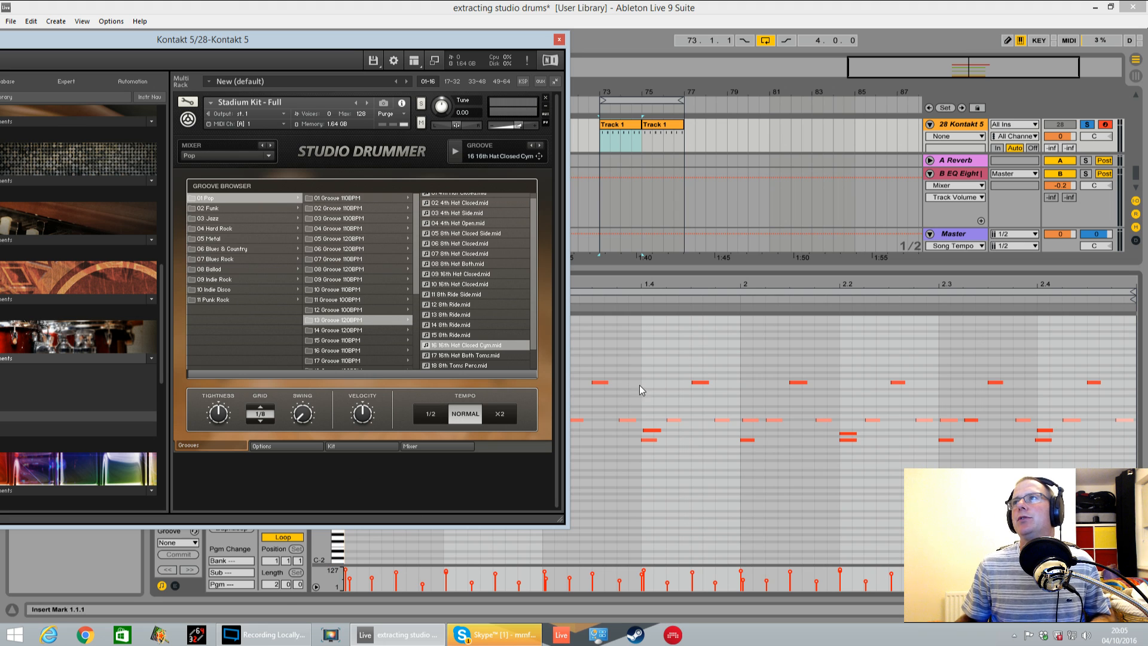
Play the loop and pull the kick's close mic fader almost fully down in the Studio Drummer mixer
key("space")
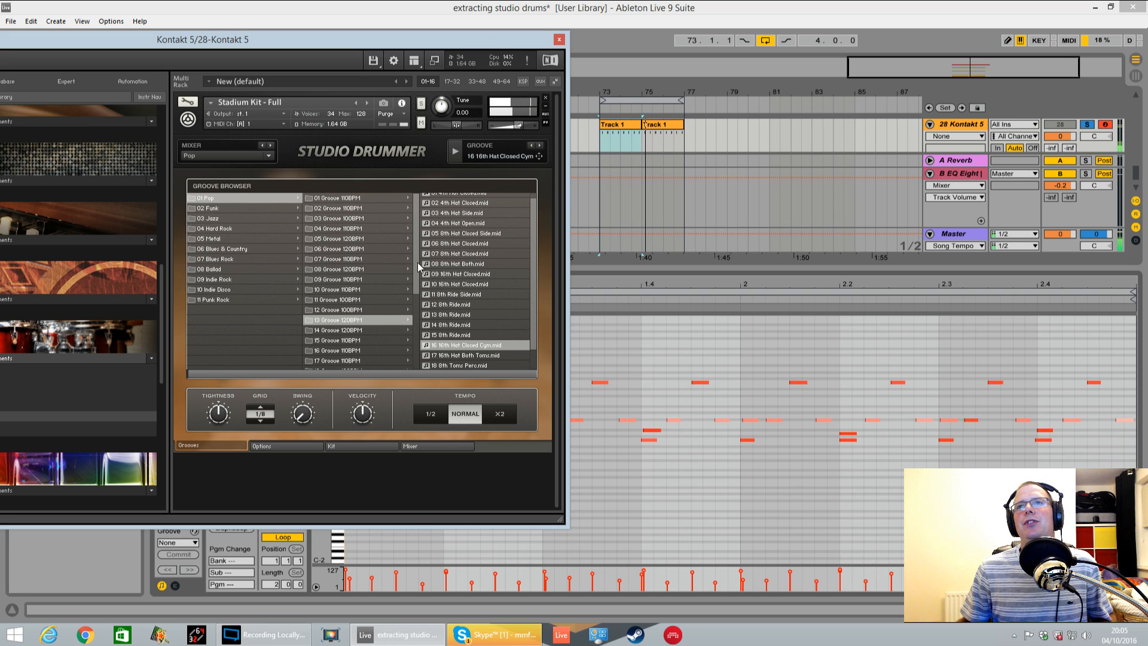
left_click(446, 446)
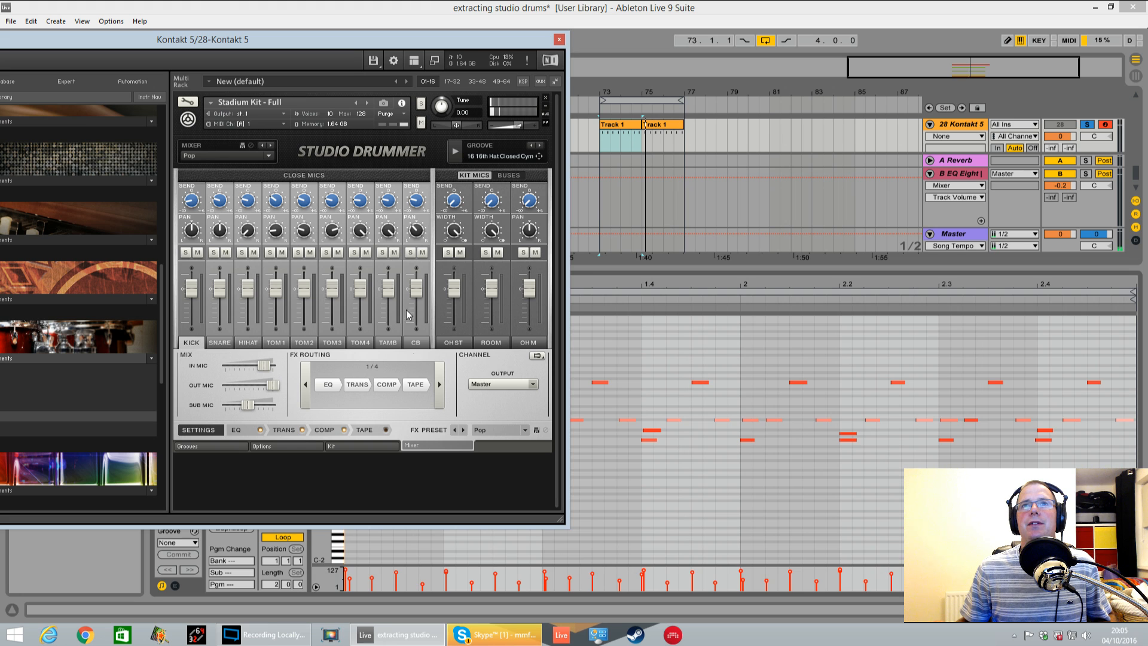
left_click_drag(197, 289, 191, 323)
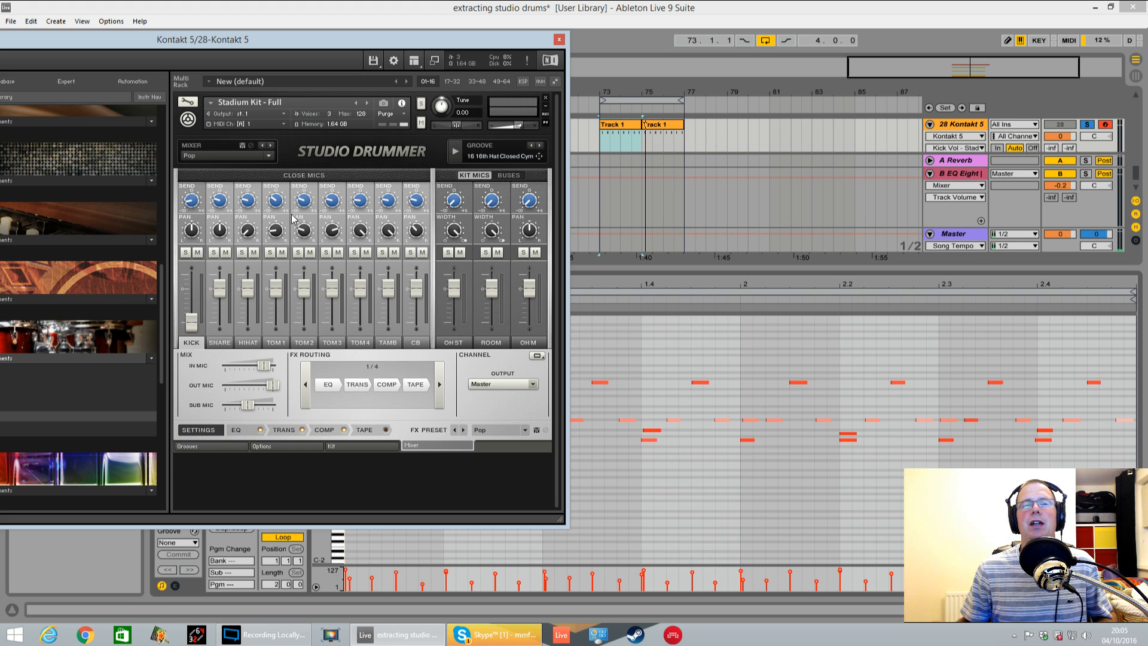
left_click(610, 297)
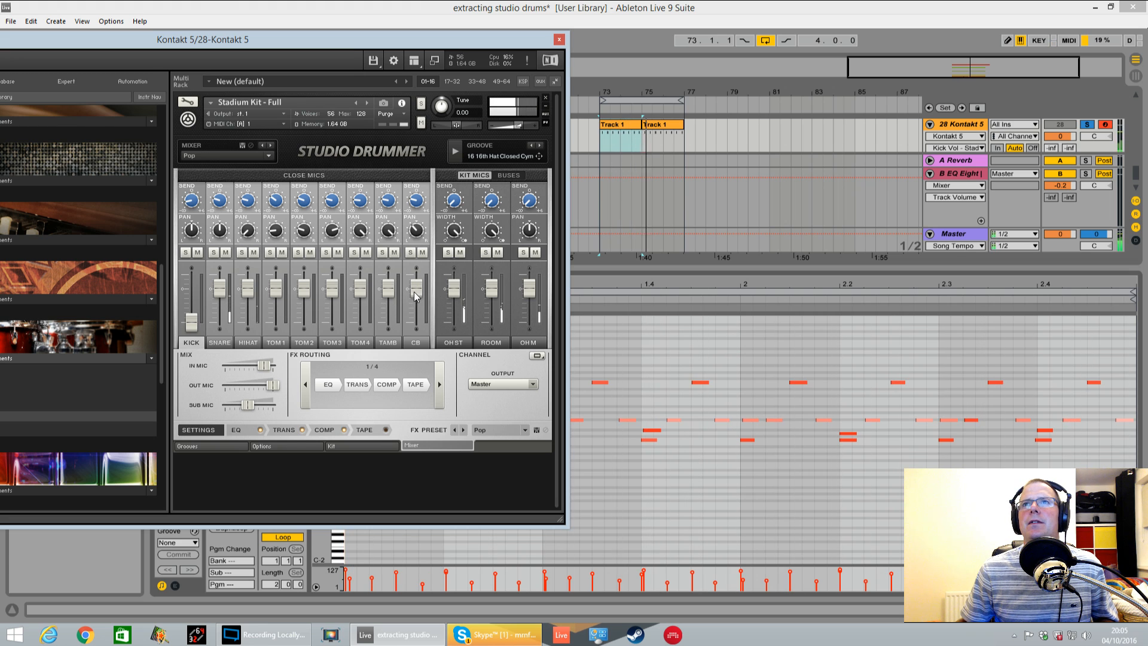
Select the ride cymbal in the Studio Drummer kit and shorten its decay
left_click(366, 446)
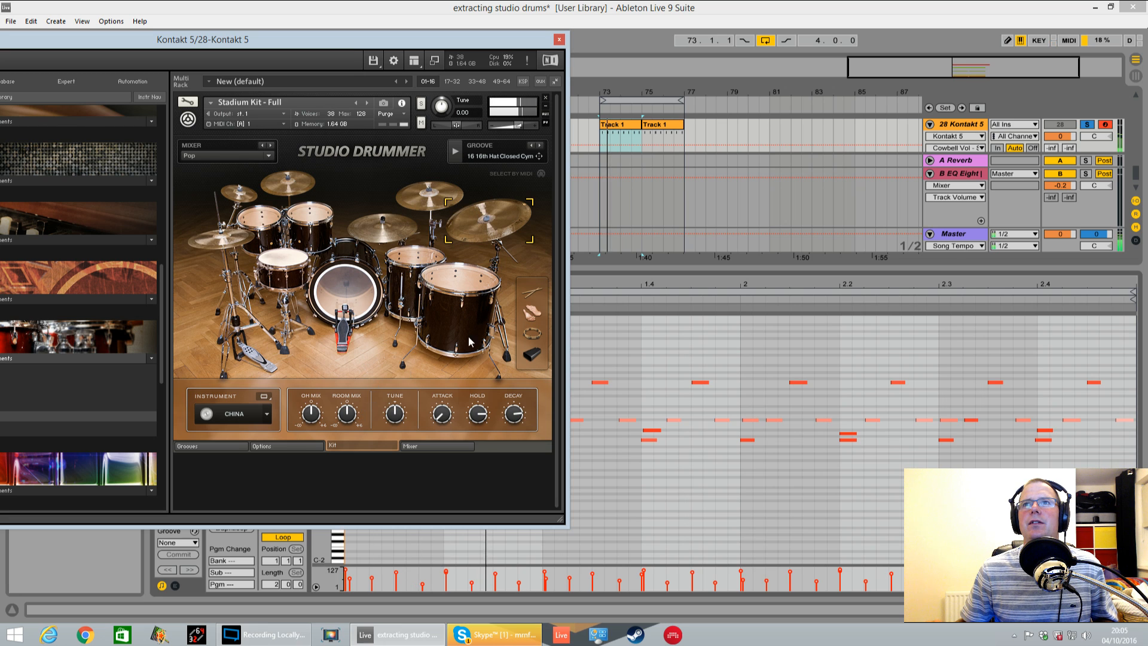
left_click_drag(398, 415, 401, 438)
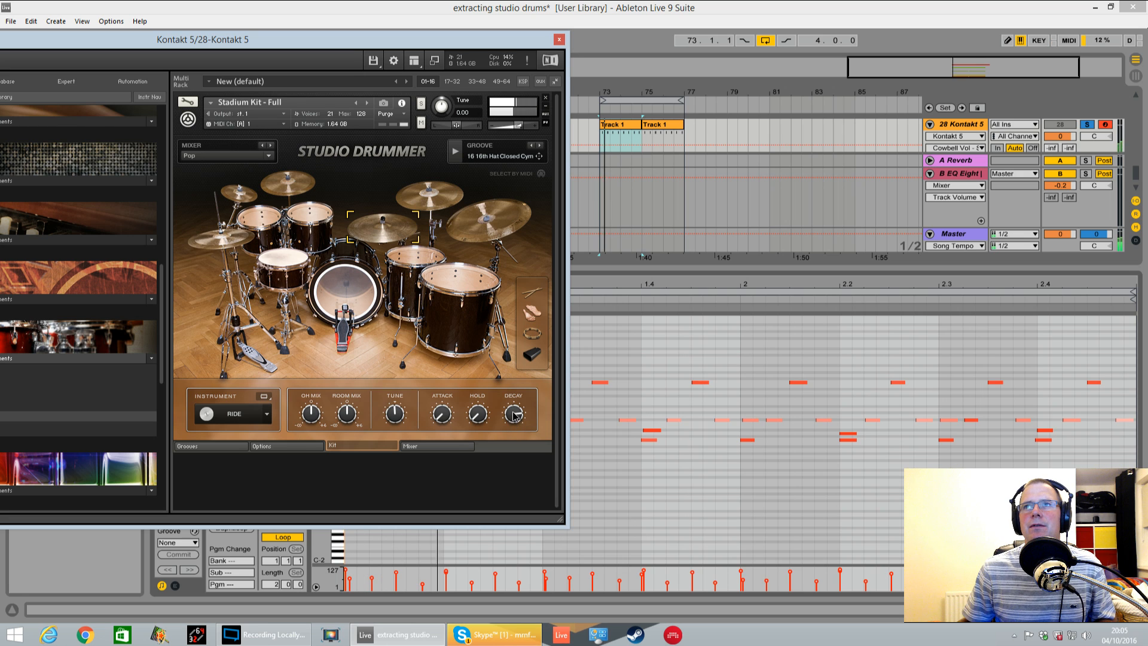
left_click_drag(513, 421, 512, 429)
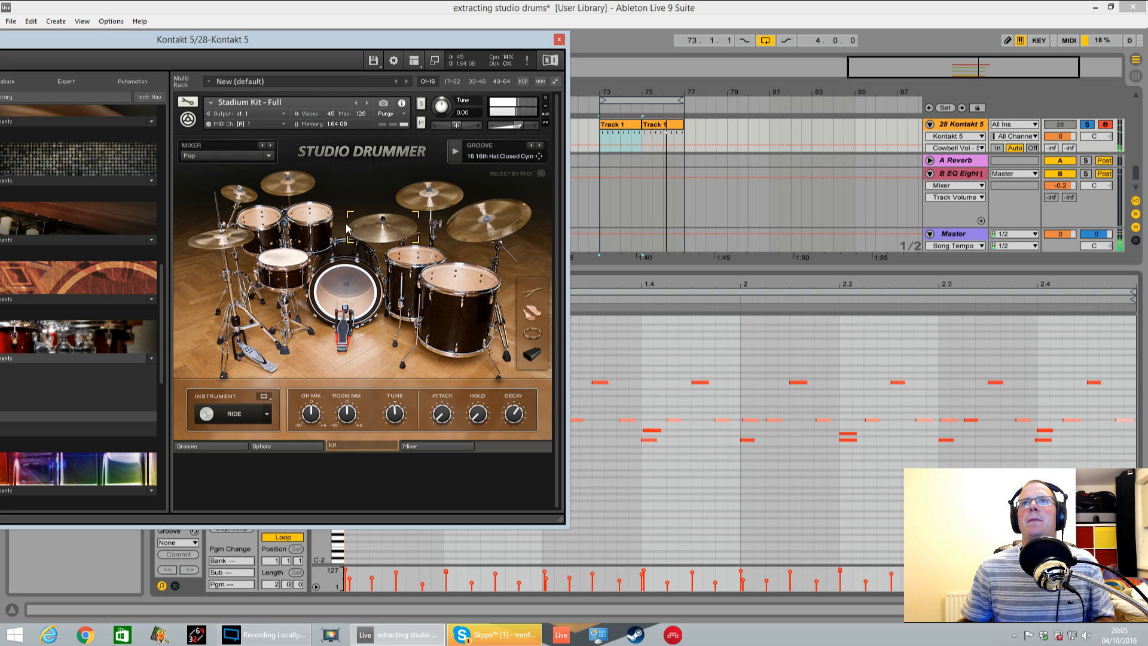
Show the Transient Master settings of the hi-hat channel in the Studio Drummer mixer
left_click(428, 446)
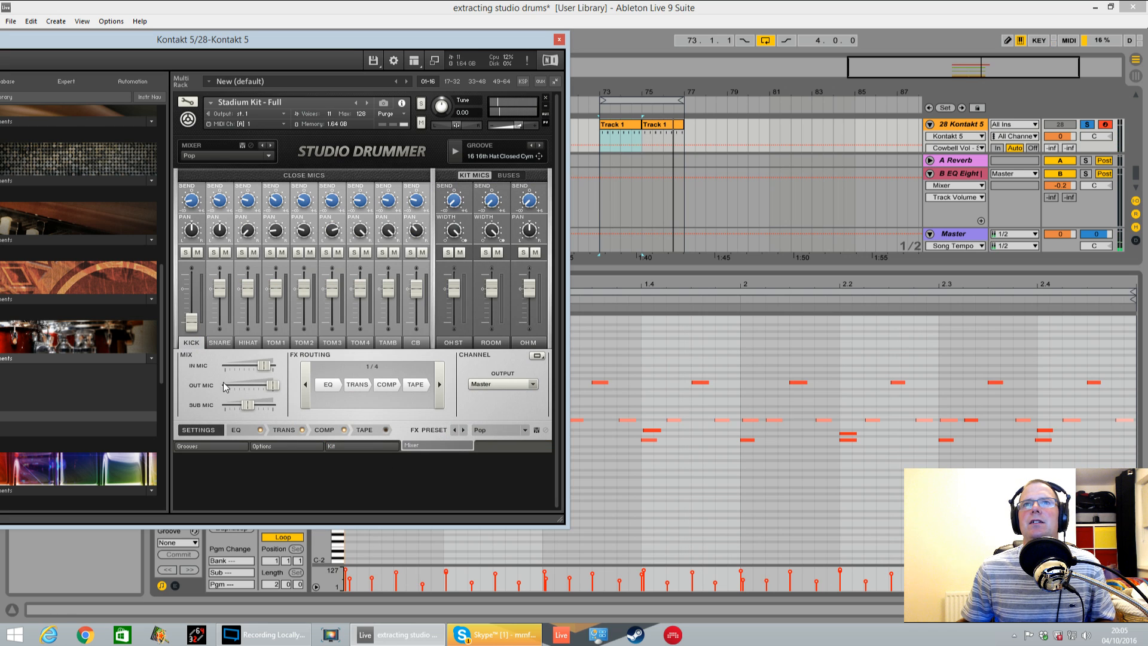
left_click(253, 342)
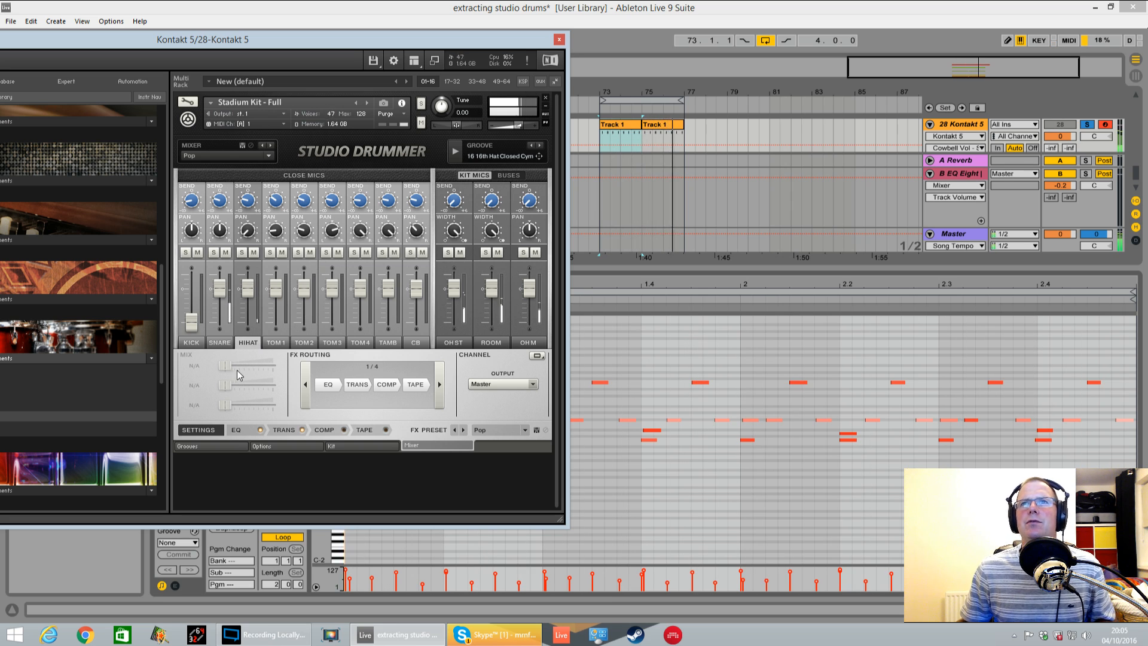
left_click(285, 430)
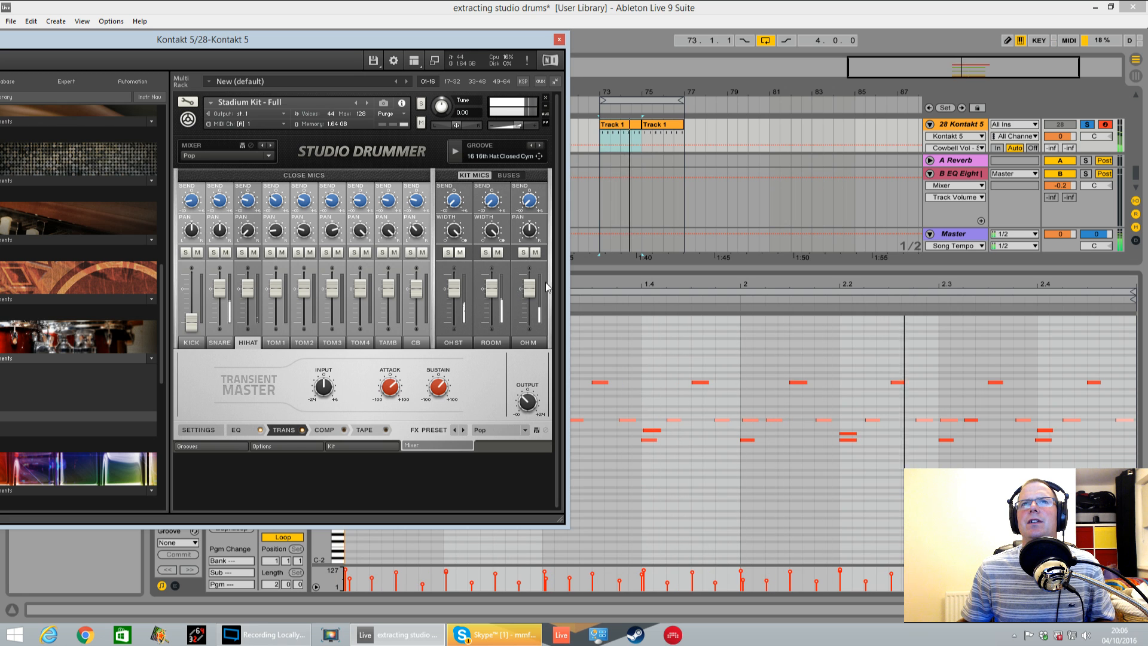
Fine-tune the hi-hat and snare close mic levels while listening to the loop
left_click(192, 311)
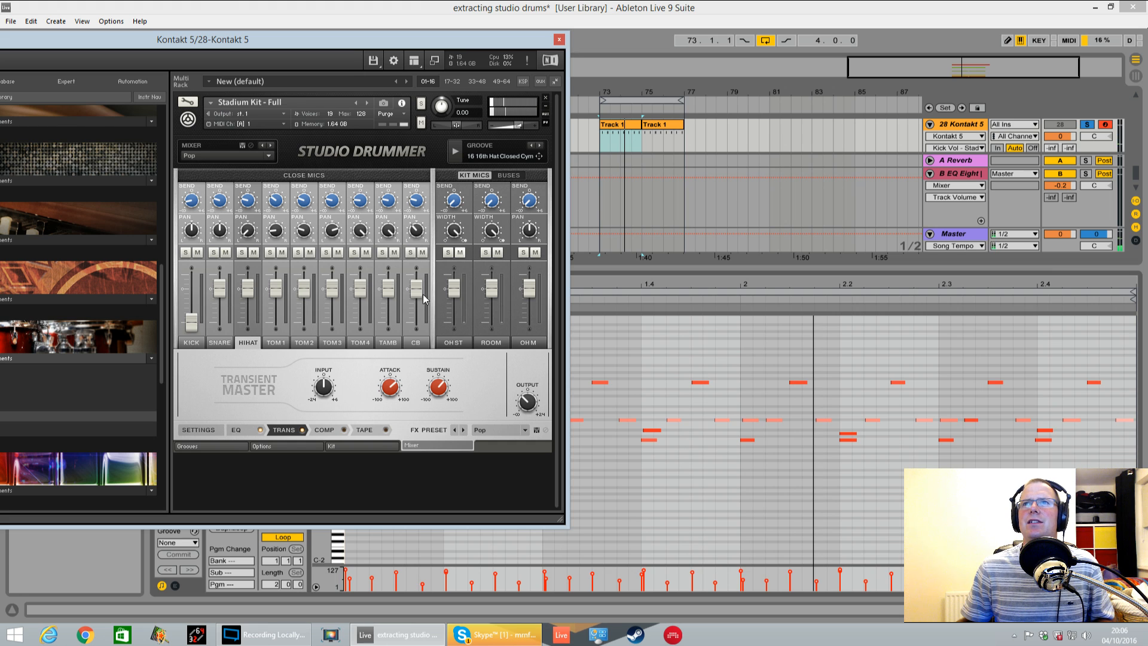
mouse_move(246, 291)
left_mouse_down()
mouse_move(252, 276)
mouse_move(258, 293)
mouse_move(228, 284)
left_mouse_up()
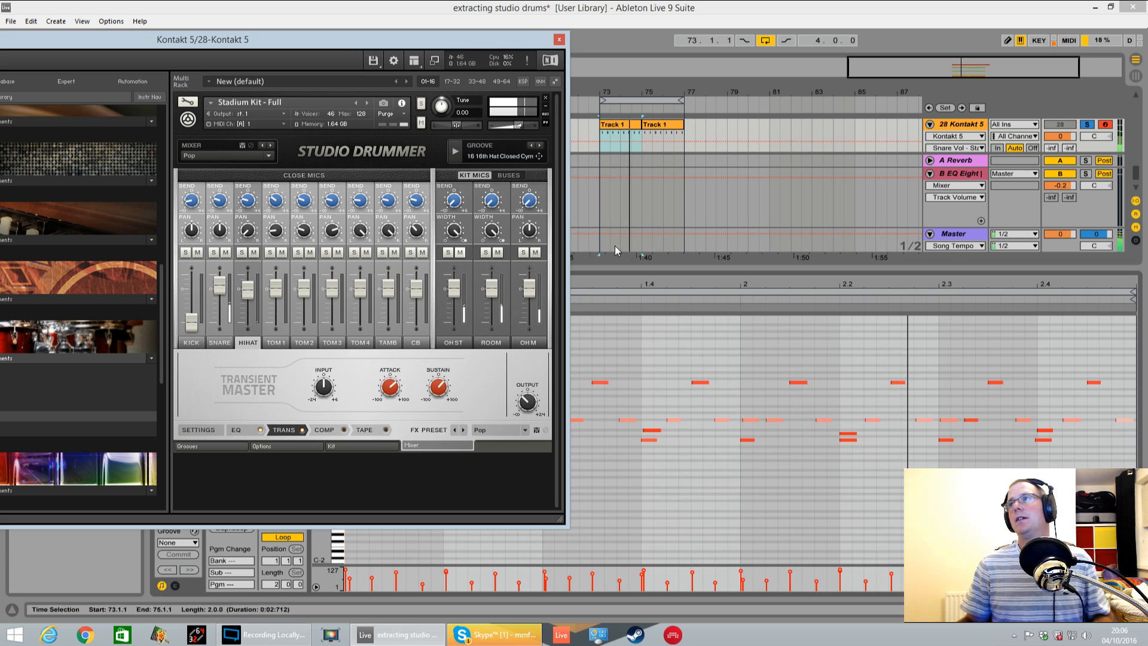
left_click_drag(225, 280, 225, 283)
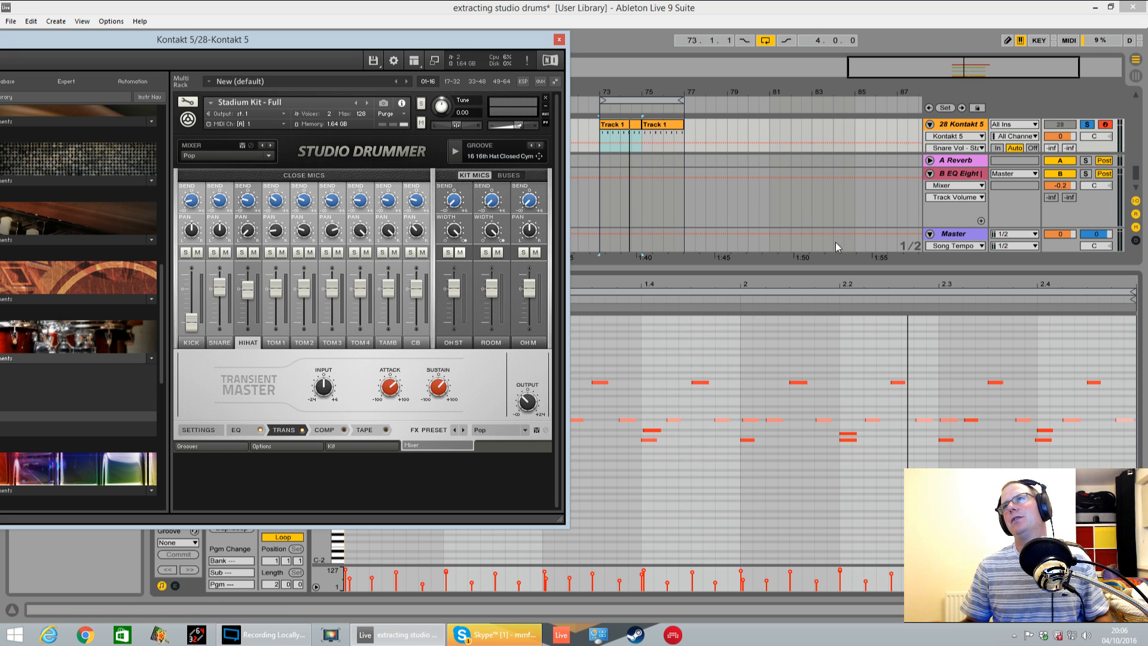
key("space")
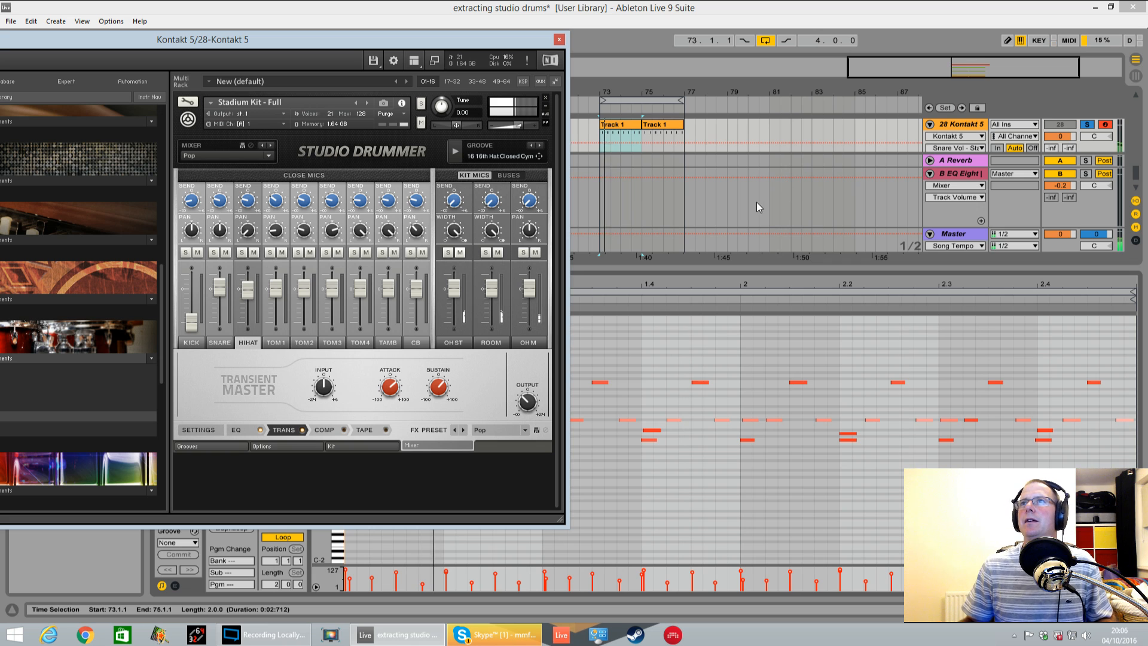
Move the Kontakt window aside, shrink the clip editor and duplicate the Kontakt 5 track
left_click_drag(540, 40, 159, 90)
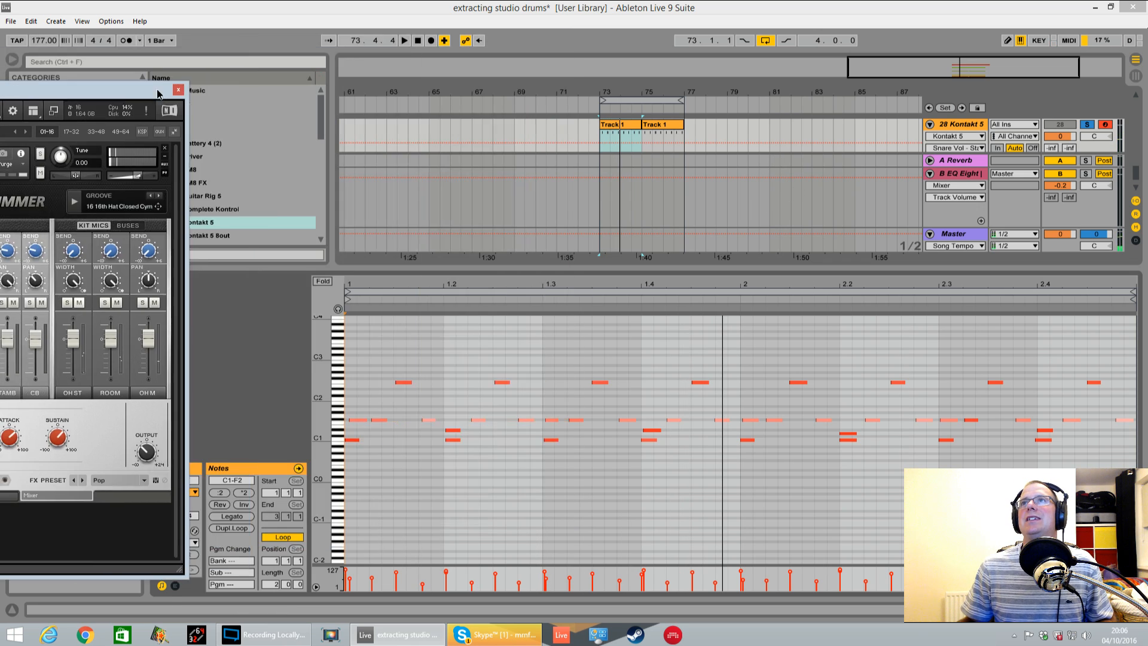
left_click_drag(931, 269, 942, 444)
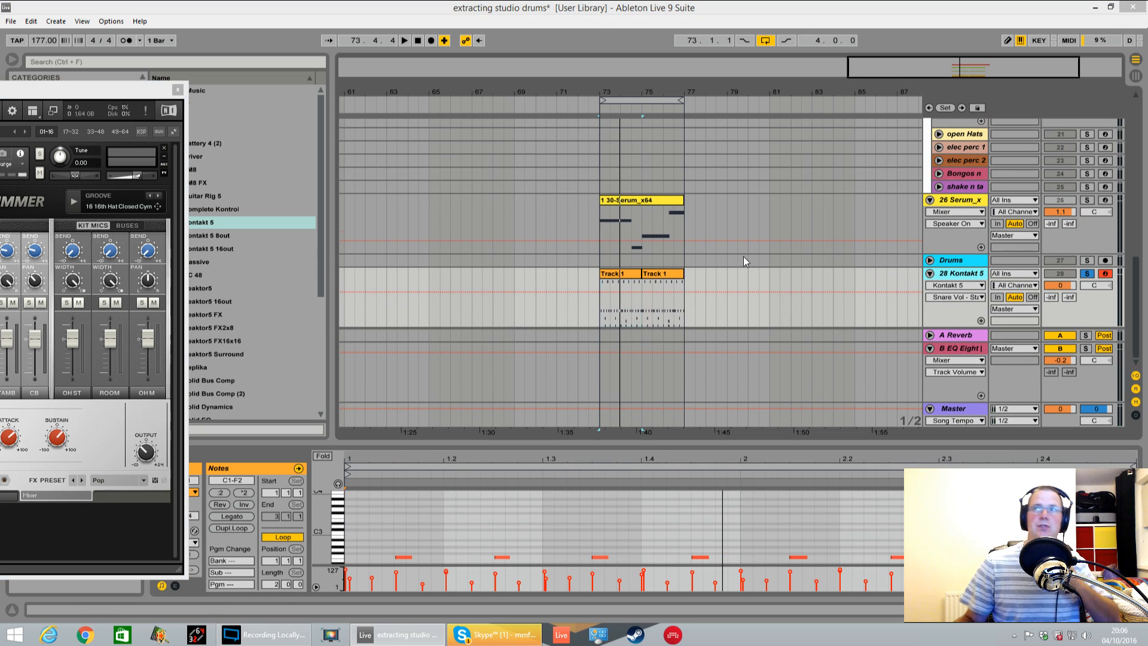
key("ctrl+d")
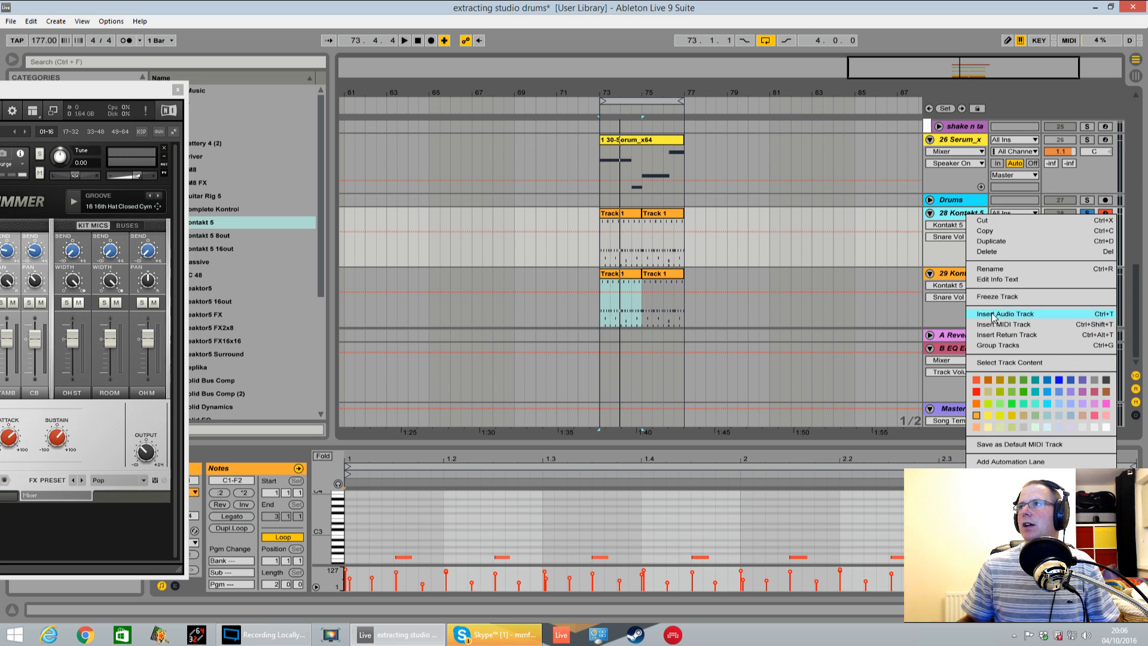
Freeze the original Kontakt 5 track and flatten it to audio
left_click(994, 298)
left_click(689, 364)
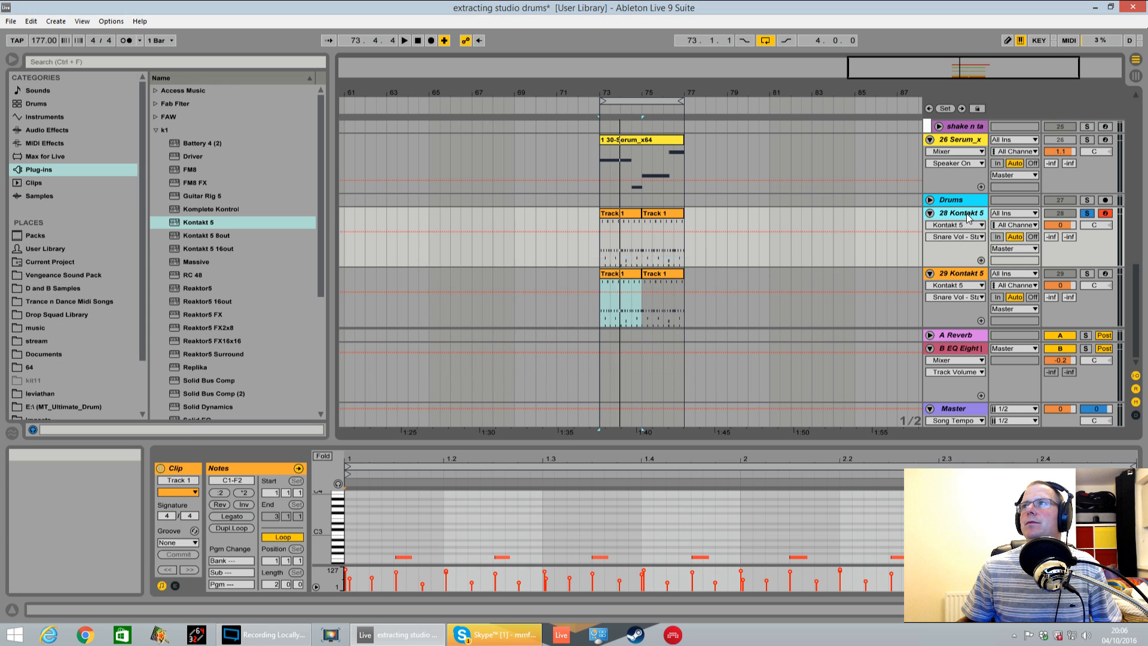
right_click(966, 213)
left_click(1009, 314)
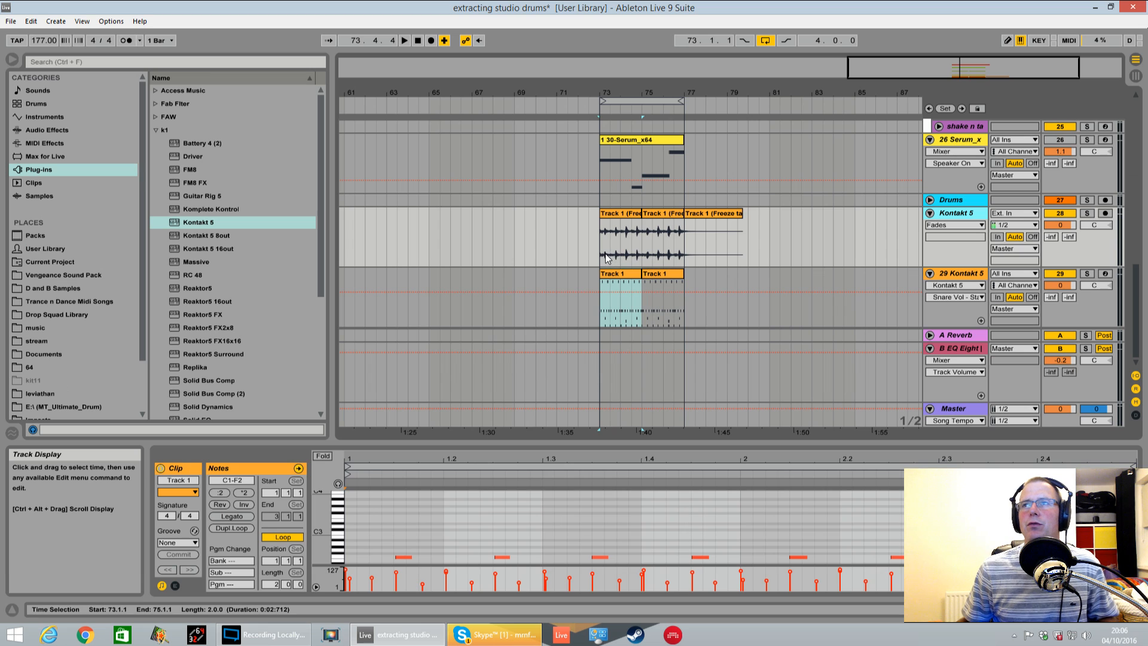
Play back the flattened Kontakt 5 audio from bar 73 and lower its track volume to -3.4 dB
left_click_drag(603, 245, 673, 242)
key("space")
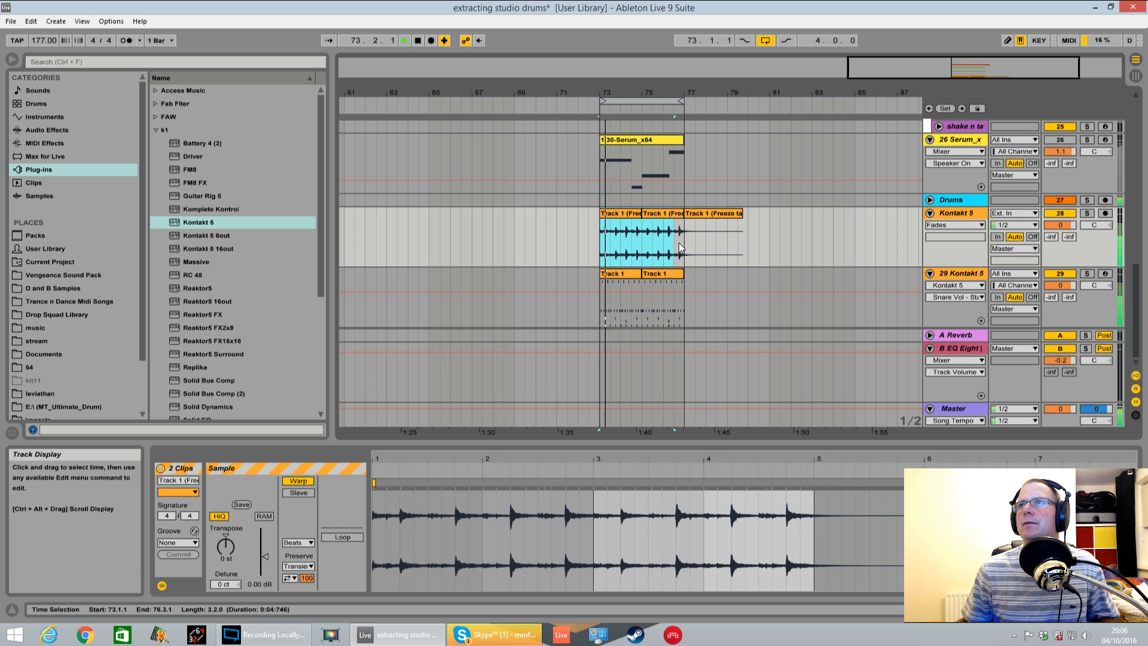
left_click_drag(1060, 225, 1060, 237)
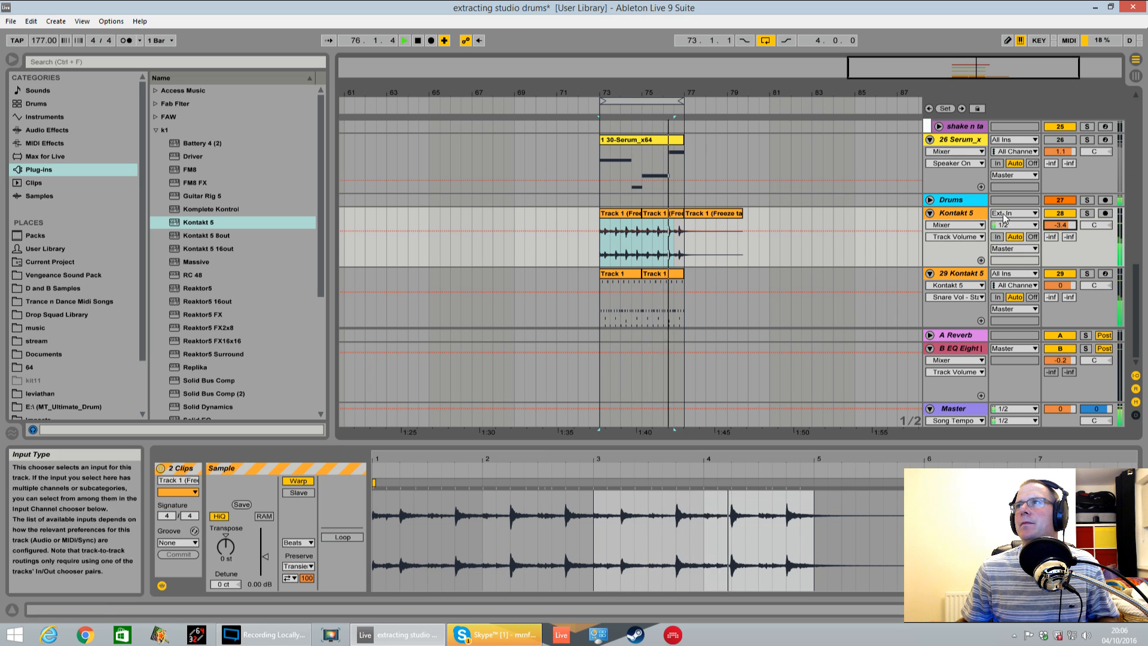
Add an EQ Eight audio effect to the flattened Kontakt 5 track
double_click(965, 216)
left_click(46, 131)
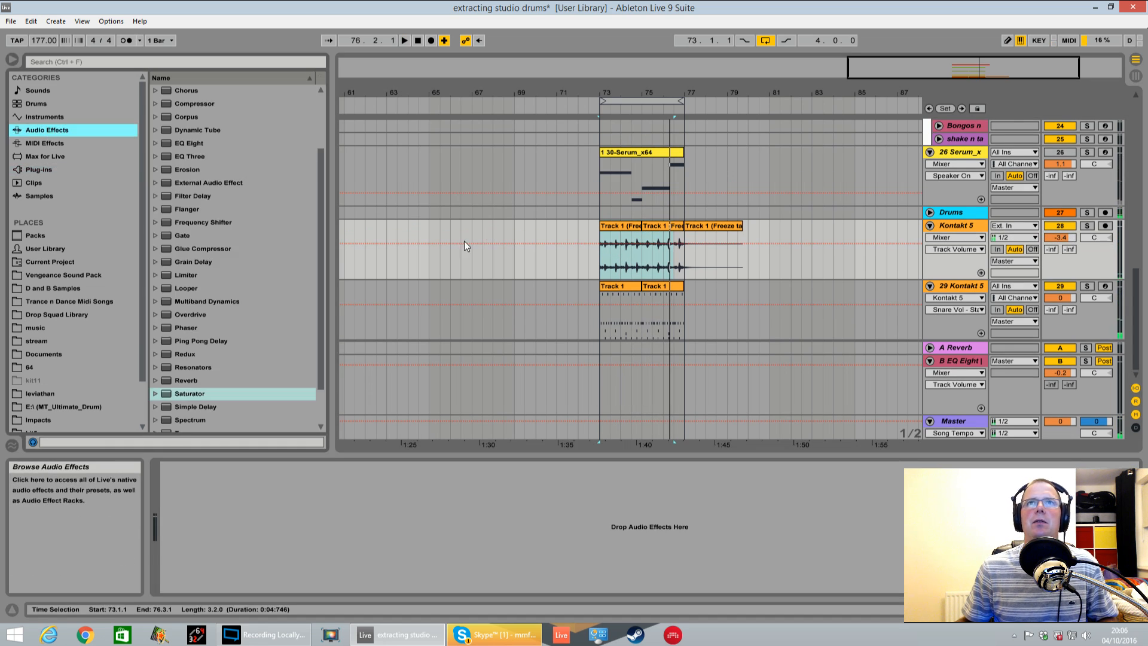
left_click_drag(197, 144, 491, 584)
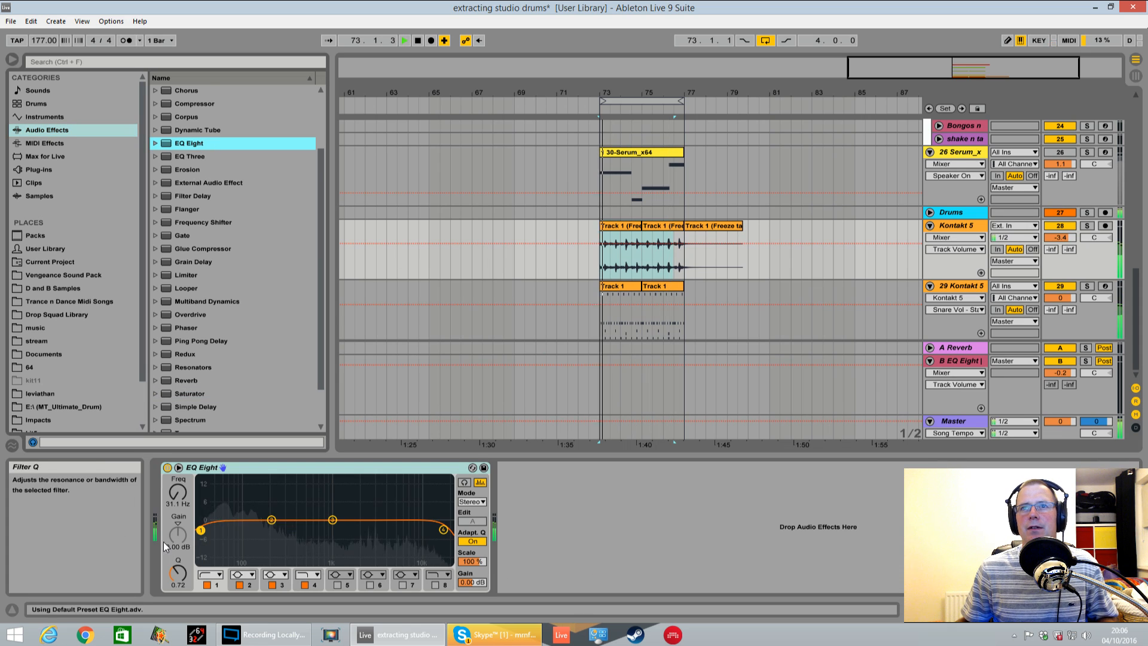
Shape EQ Eight with a 137 Hz low cut, a 3.84 dB boost at 1.58 kHz and a gentle 16.4 kHz high cut with Q 0.19
left_click_drag(222, 530, 248, 531)
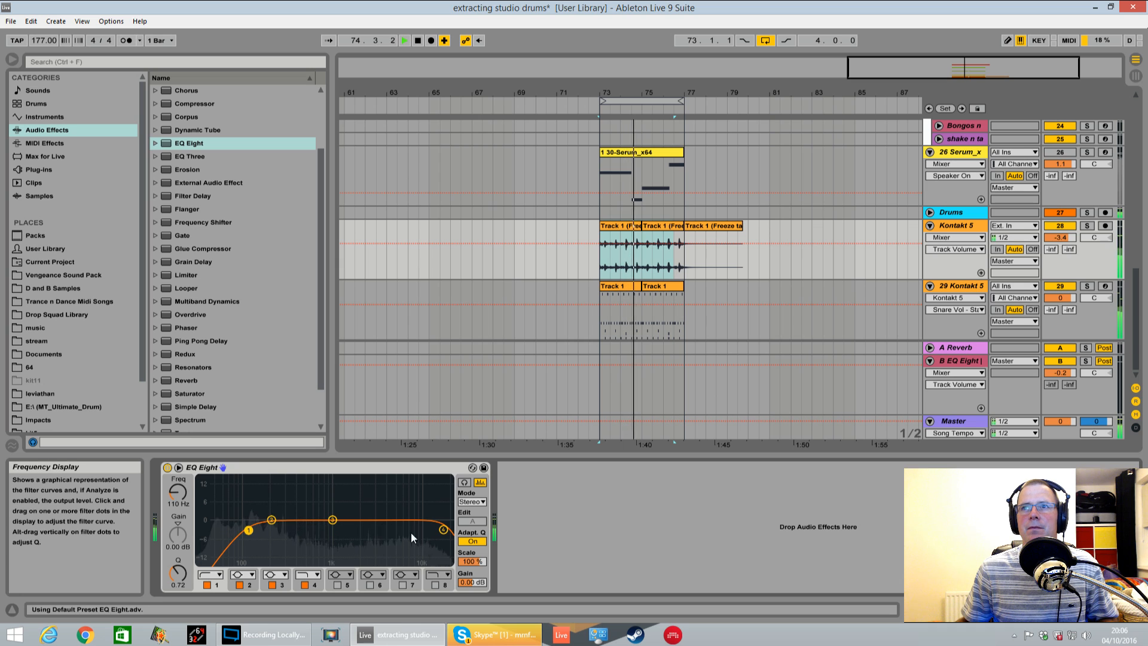
mouse_move(332, 519)
left_mouse_down()
mouse_move(332, 562)
mouse_move(281, 538)
mouse_move(394, 484)
mouse_move(299, 488)
mouse_move(326, 499)
mouse_move(376, 487)
mouse_move(384, 519)
mouse_move(387, 506)
mouse_move(339, 505)
left_mouse_up()
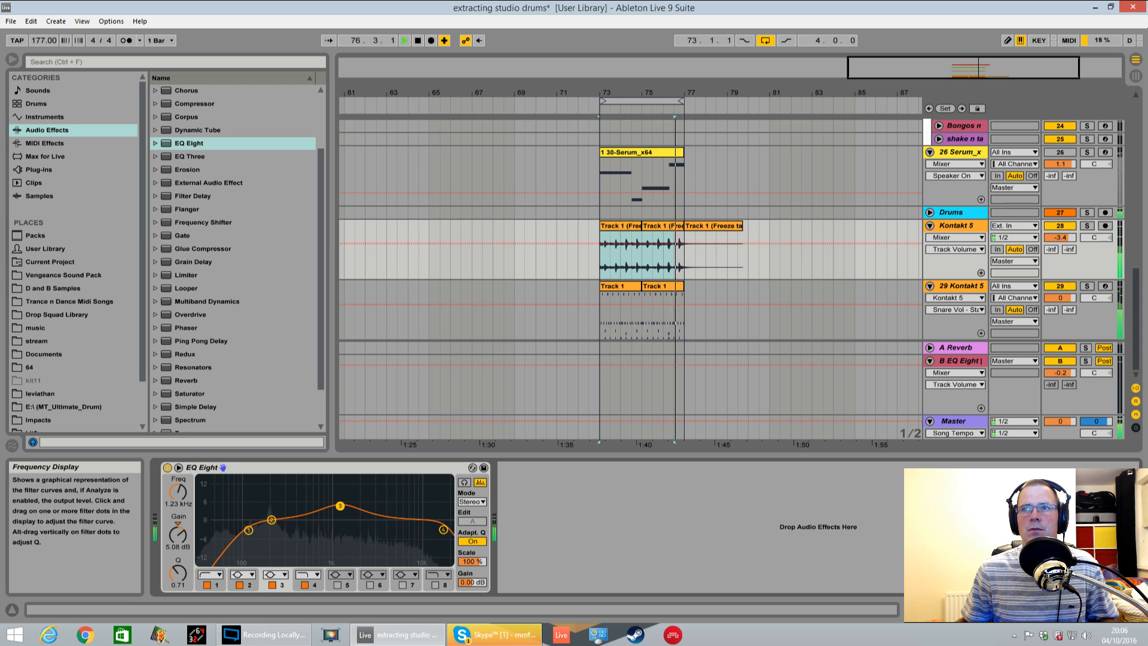
left_click_drag(443, 530, 439, 551)
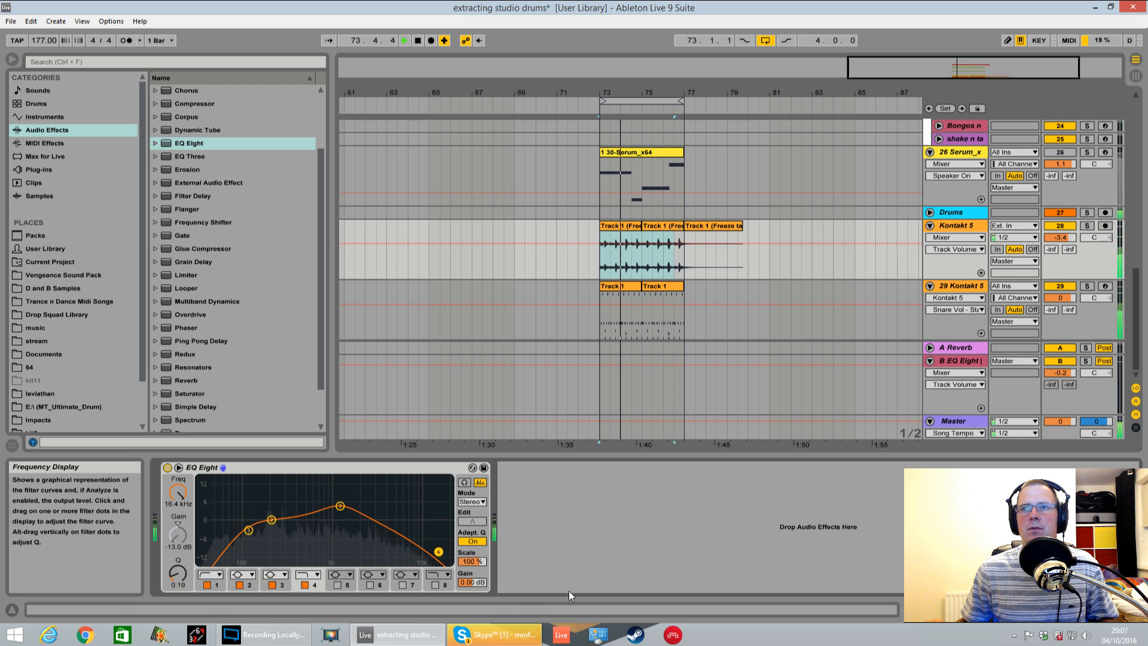
left_click_drag(340, 505, 350, 509)
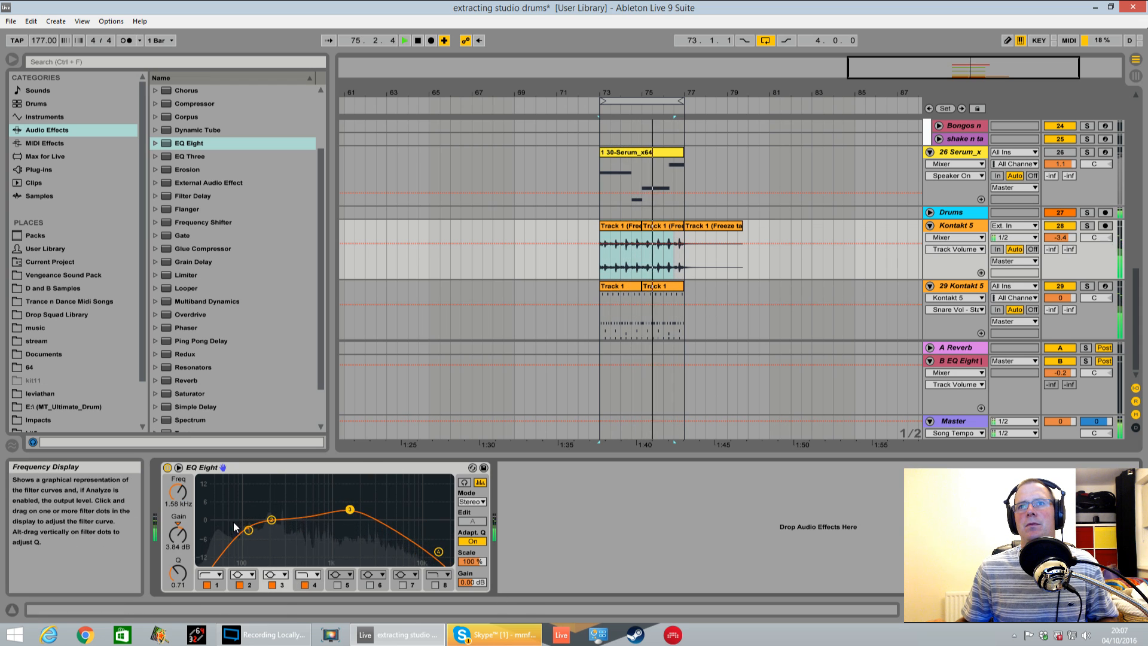
left_click_drag(249, 531, 257, 530)
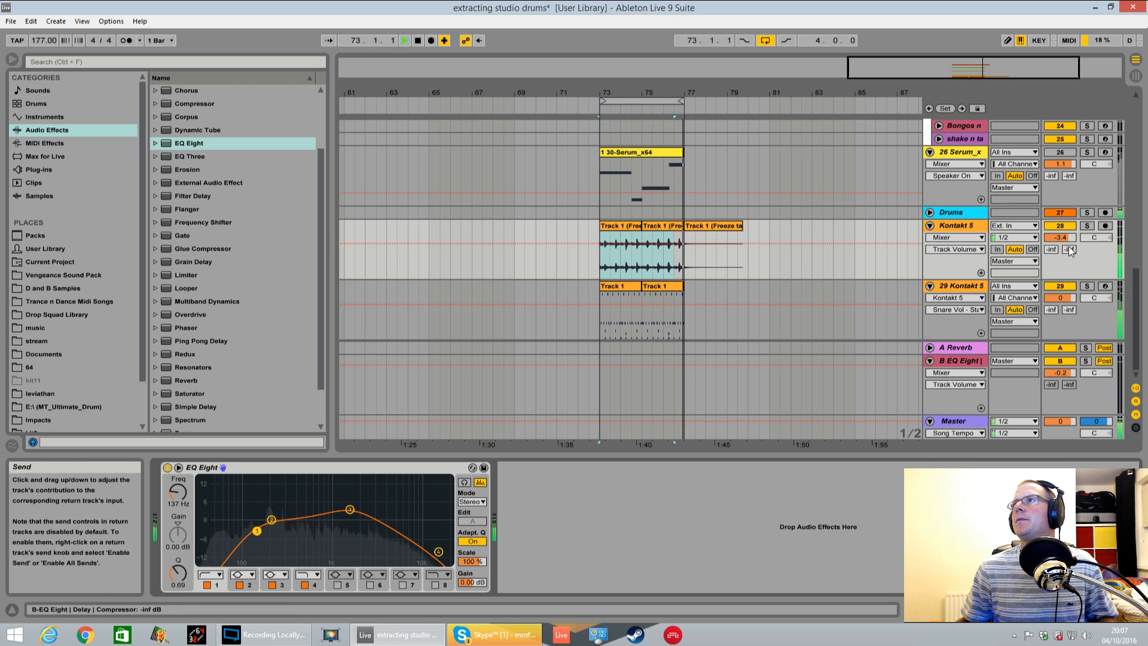
Lower the flattened Kontakt 5 track's volume to -6.3 dB
left_click_drag(1060, 238, 1060, 247)
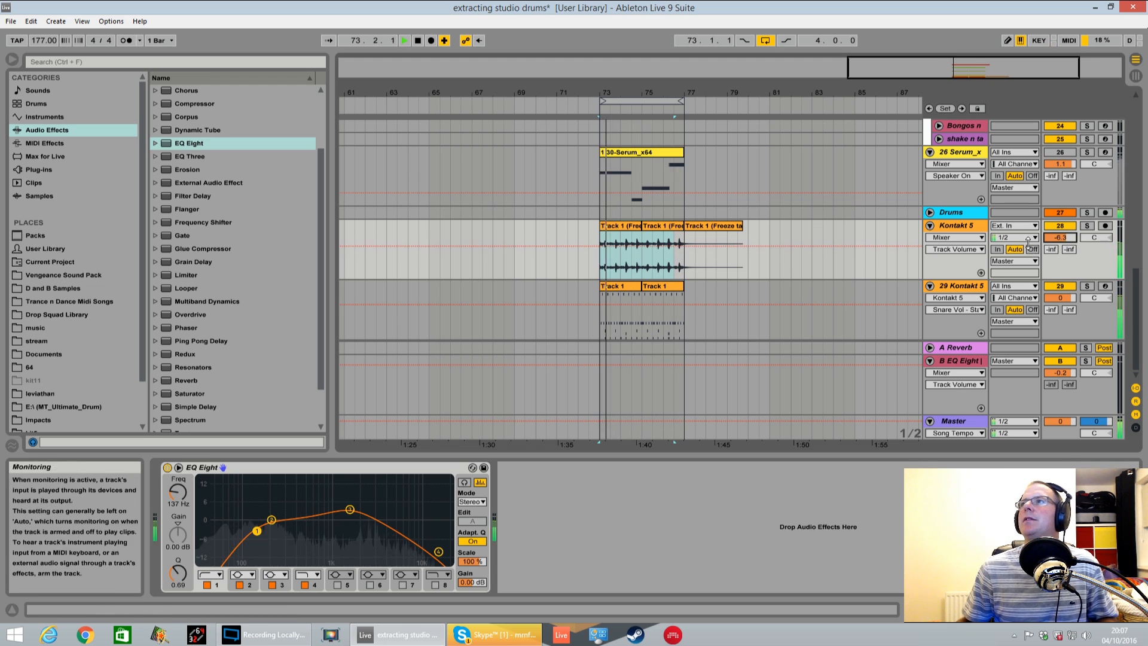
left_click(909, 300)
scroll(903, 305, "up", 2)
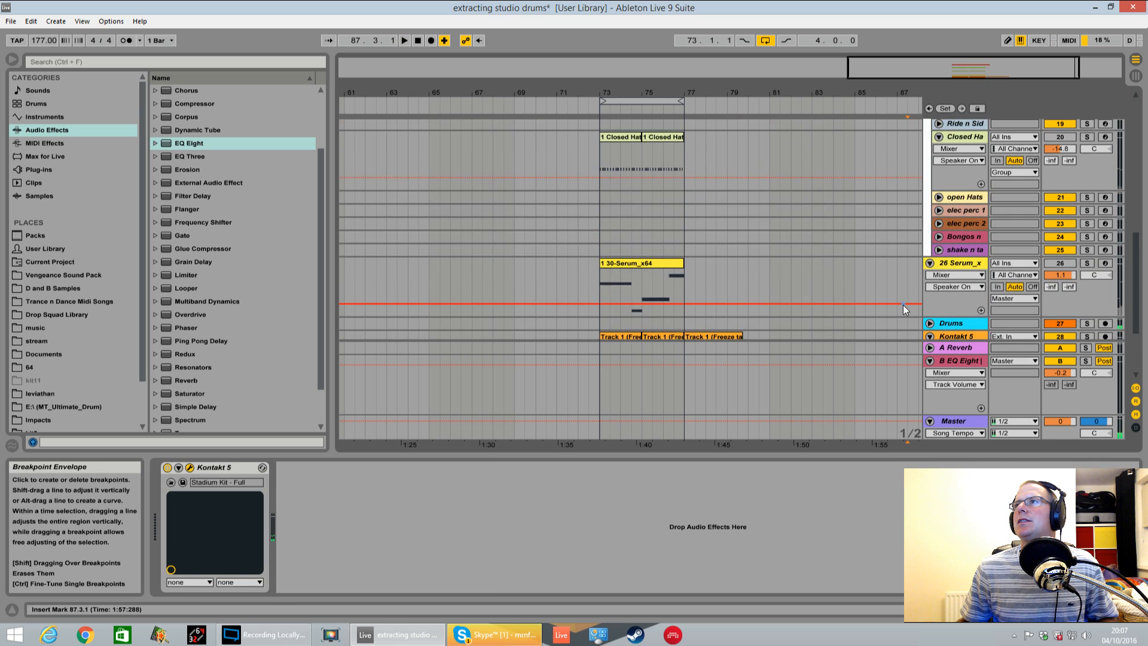
Route the output of the 29 Kontakt 5 MIDI track to the Drums track and play from bar 73
left_click(956, 240)
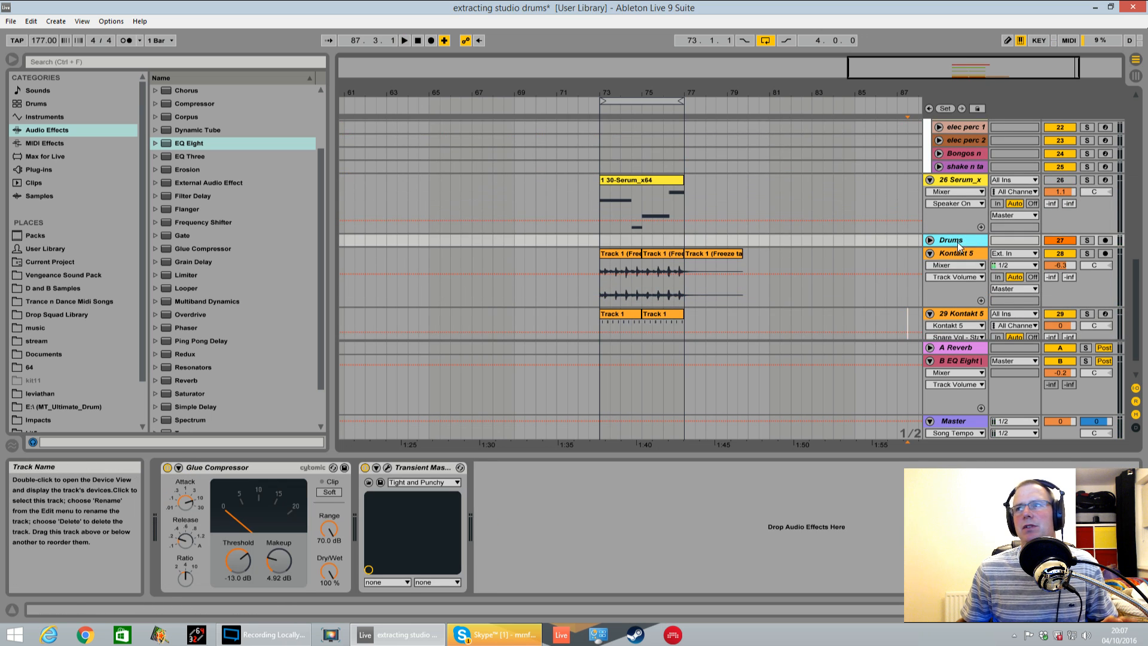
scroll(902, 245, "down", 2)
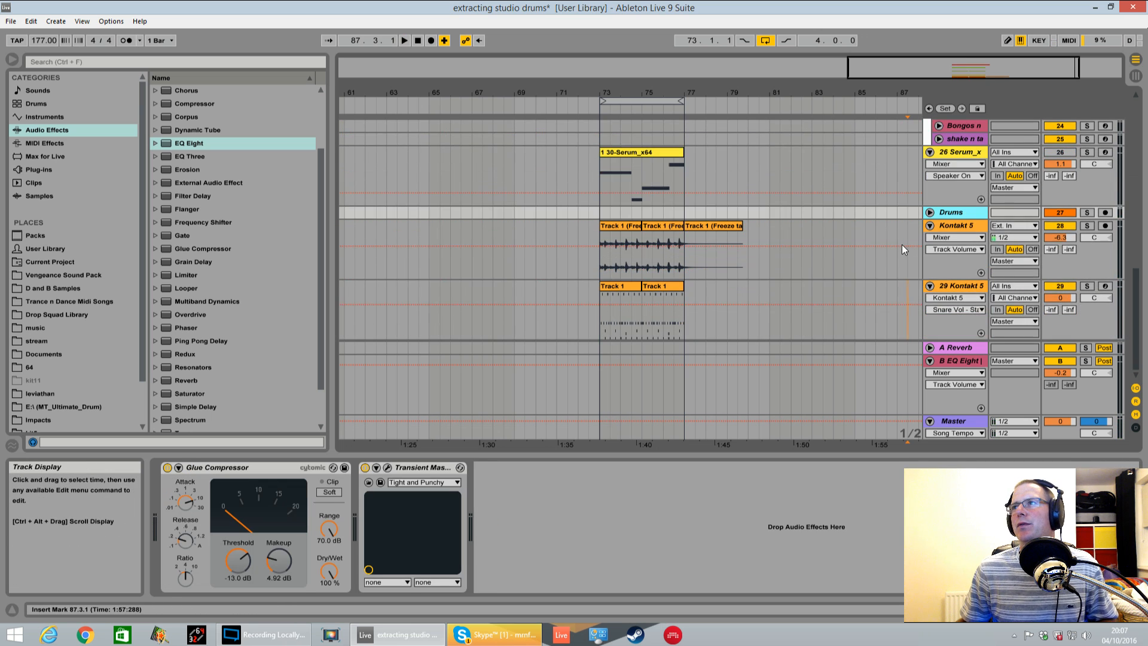
left_click(1021, 322)
left_click(1010, 409)
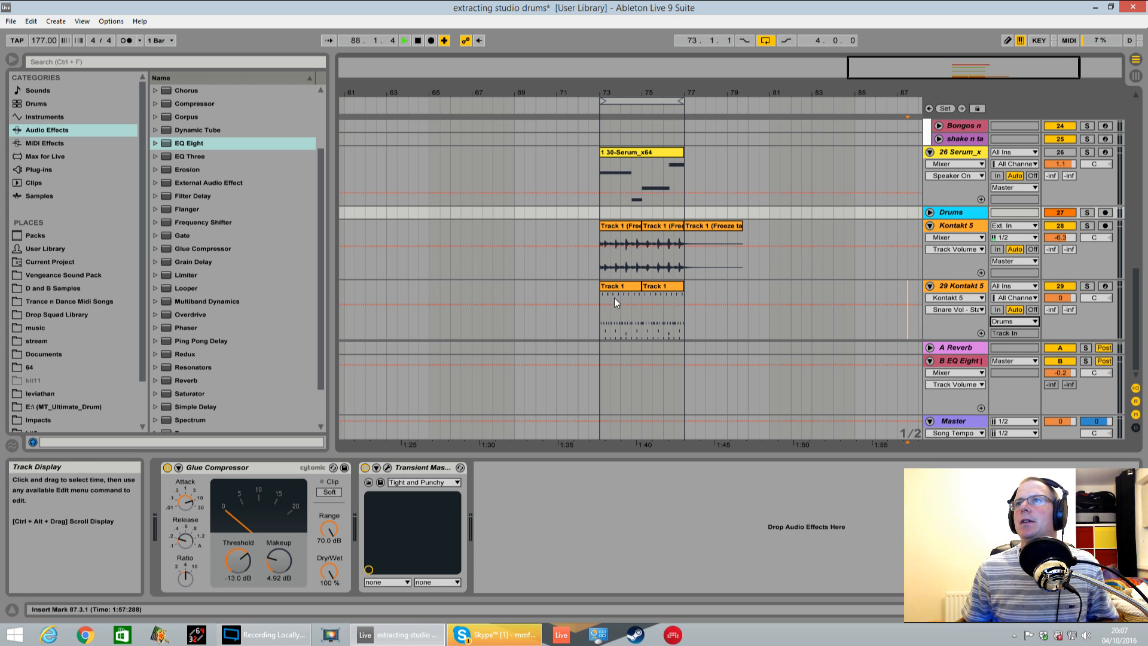
left_click(604, 311)
key("space")
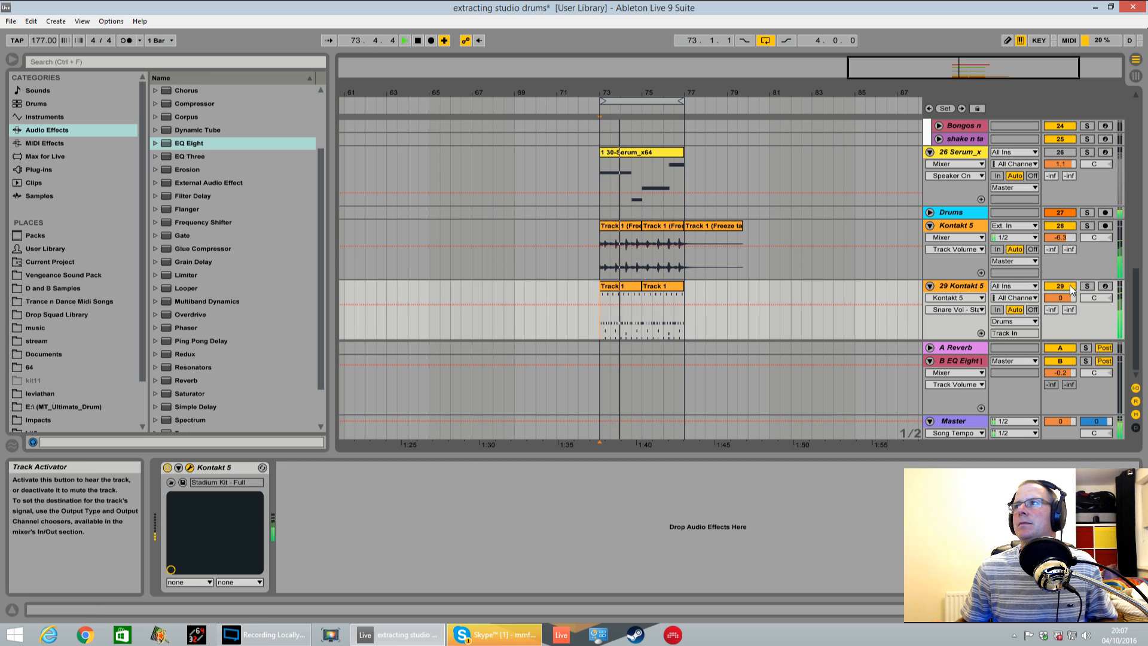
Raise the flattened Kontakt 5 track's volume to -1.8 dB and its A-Reverb send to -22.8 dB during playback
left_click_drag(1065, 234, 1065, 211)
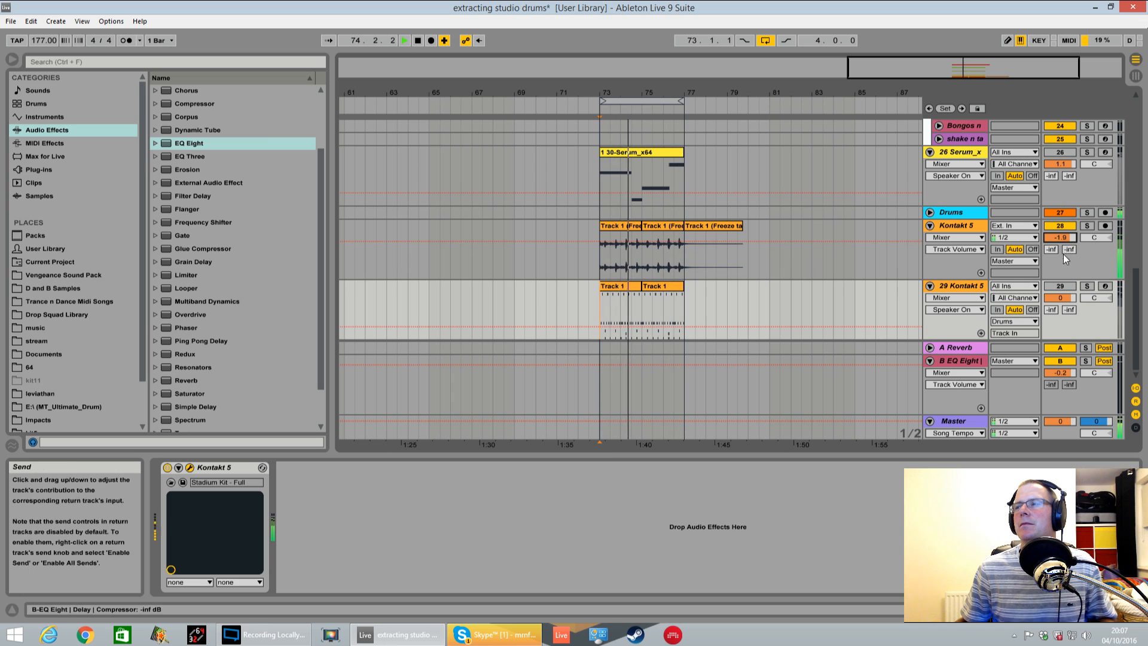
left_click_drag(1070, 249, 1070, 232)
key("space")
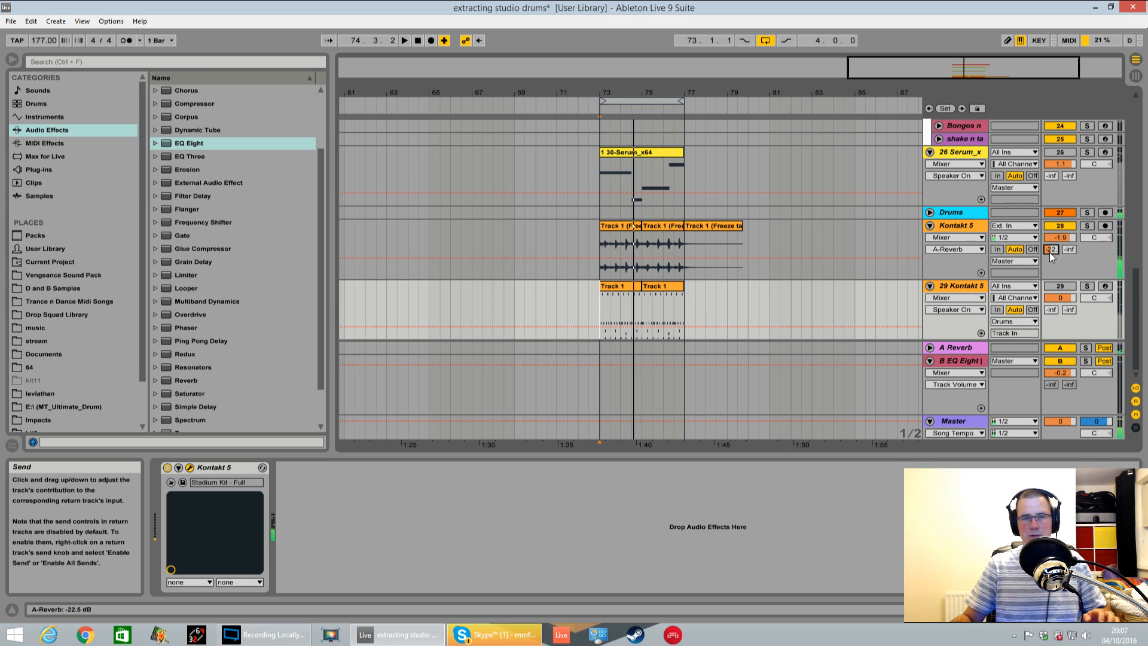
key("space")
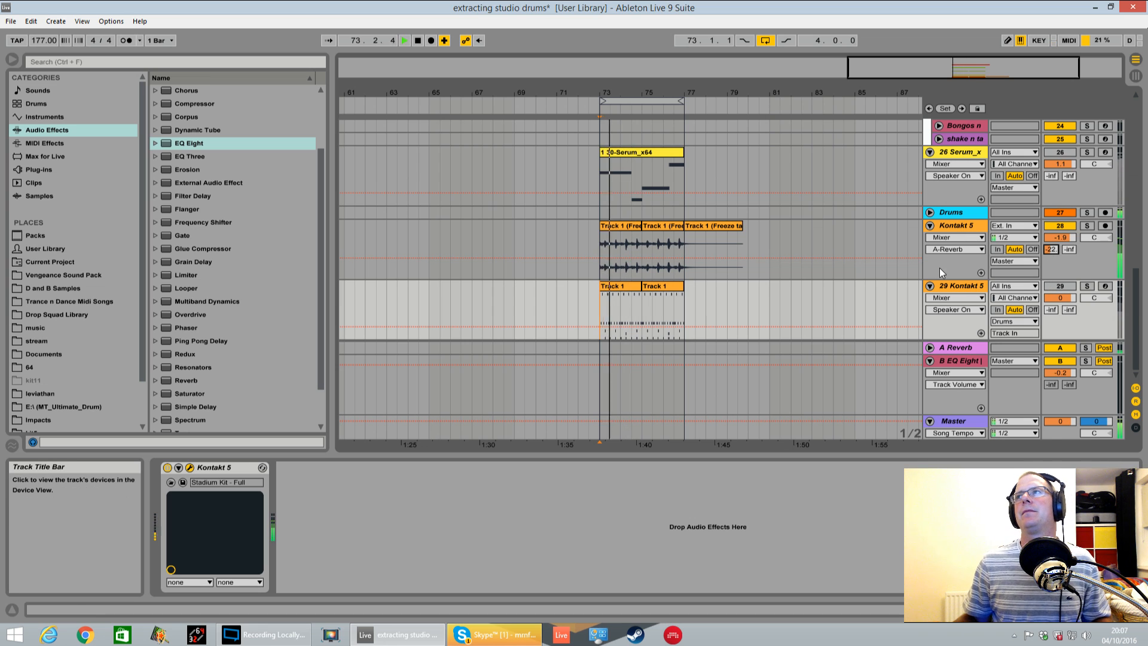
left_click(1050, 236)
key("space")
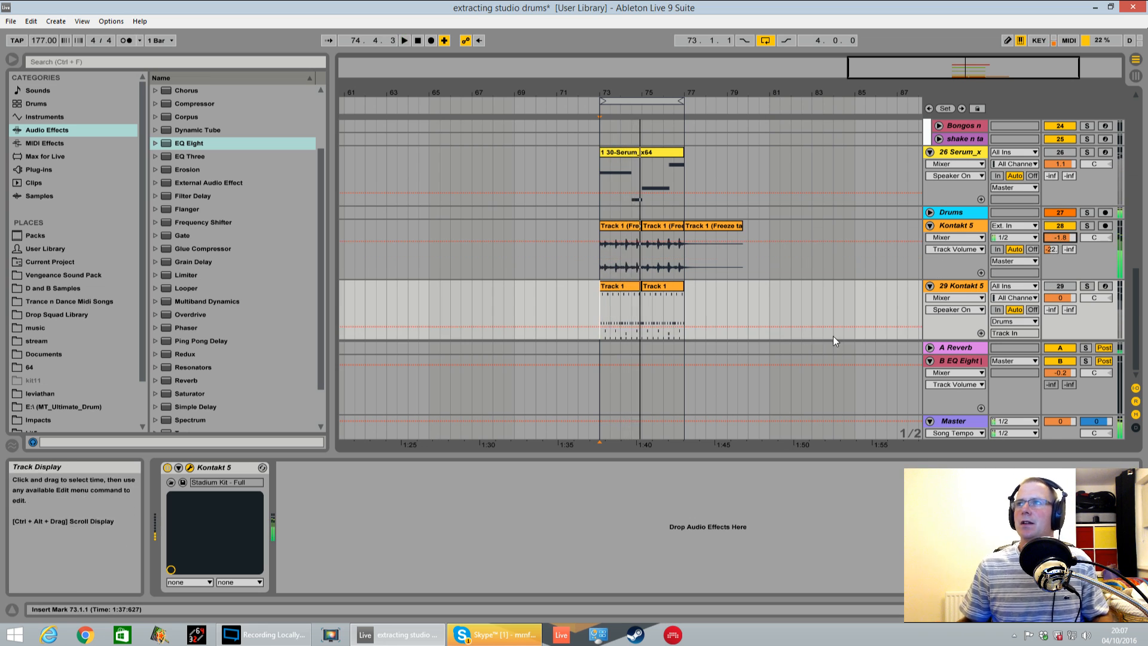
Open Studio Drummer's groove browser on track 29 and audition 19 8th Hat Closed from 06 Blues & Country, 08 Groove 140BPM
double_click(974, 285)
left_click(191, 468)
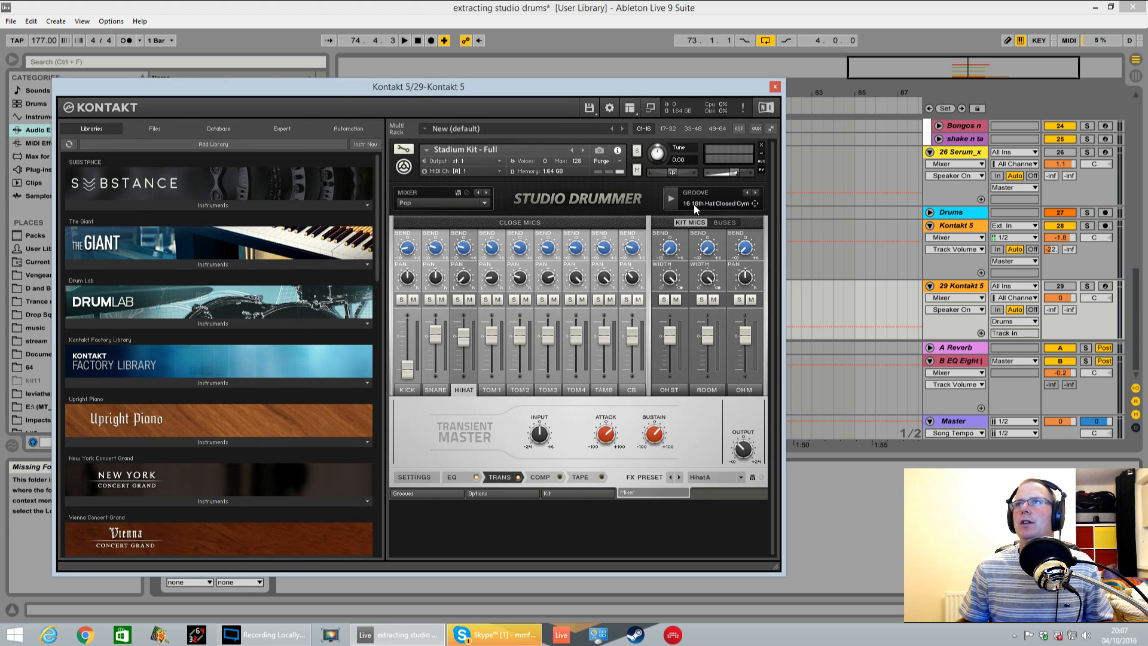
left_click(426, 493)
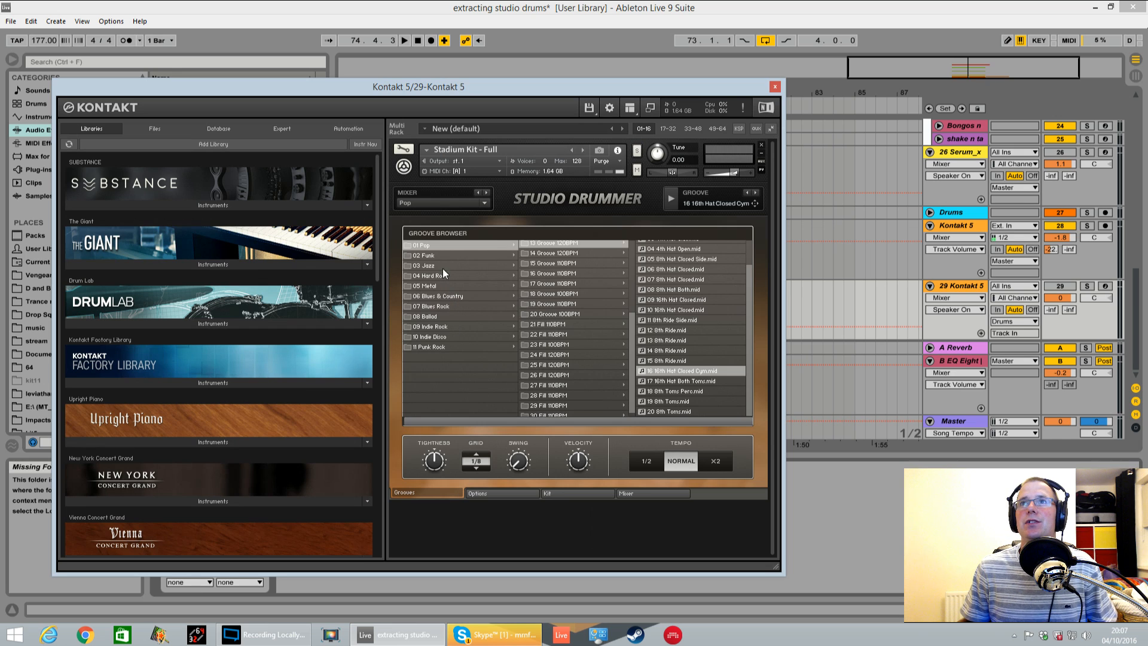
left_click(454, 295)
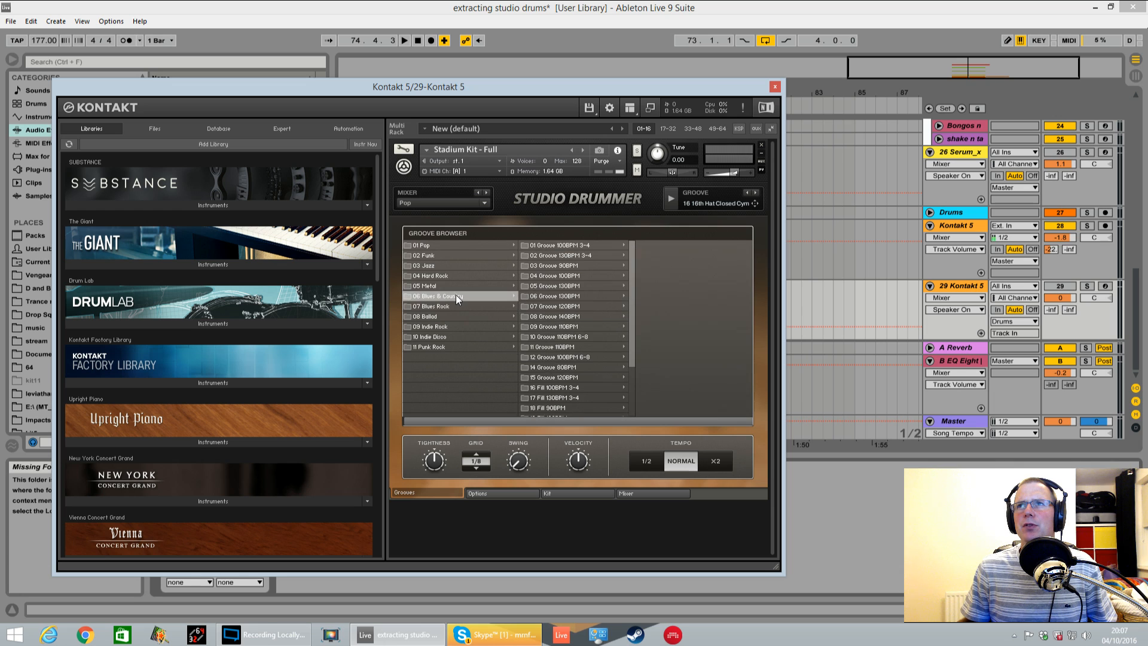
left_click(564, 317)
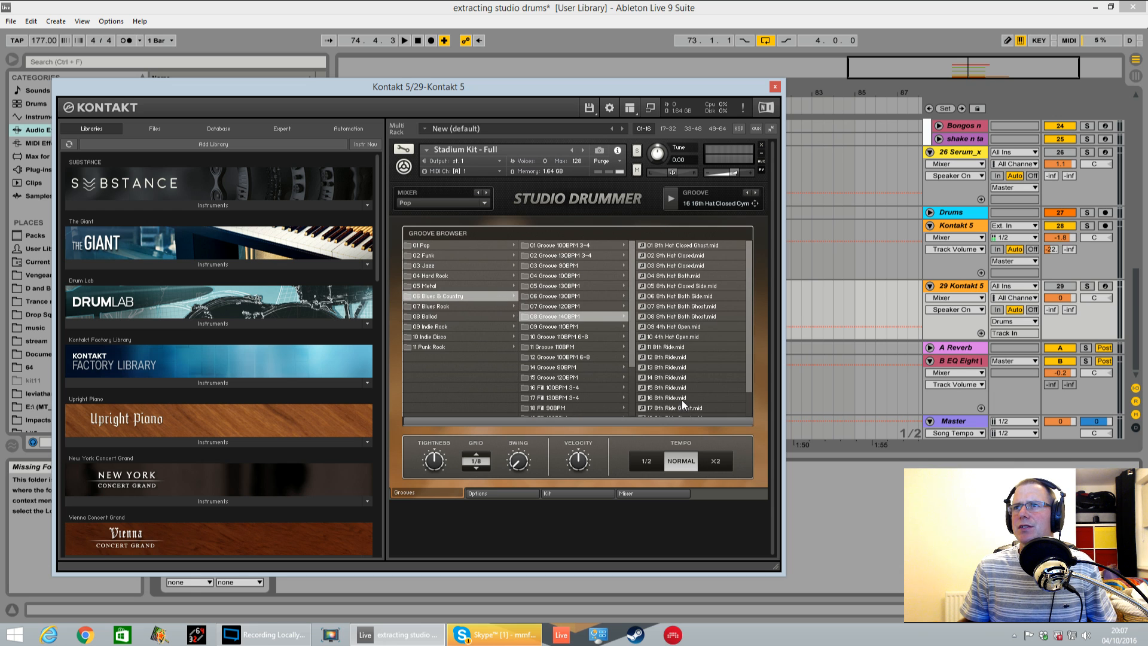
scroll(752, 357, "down", 1)
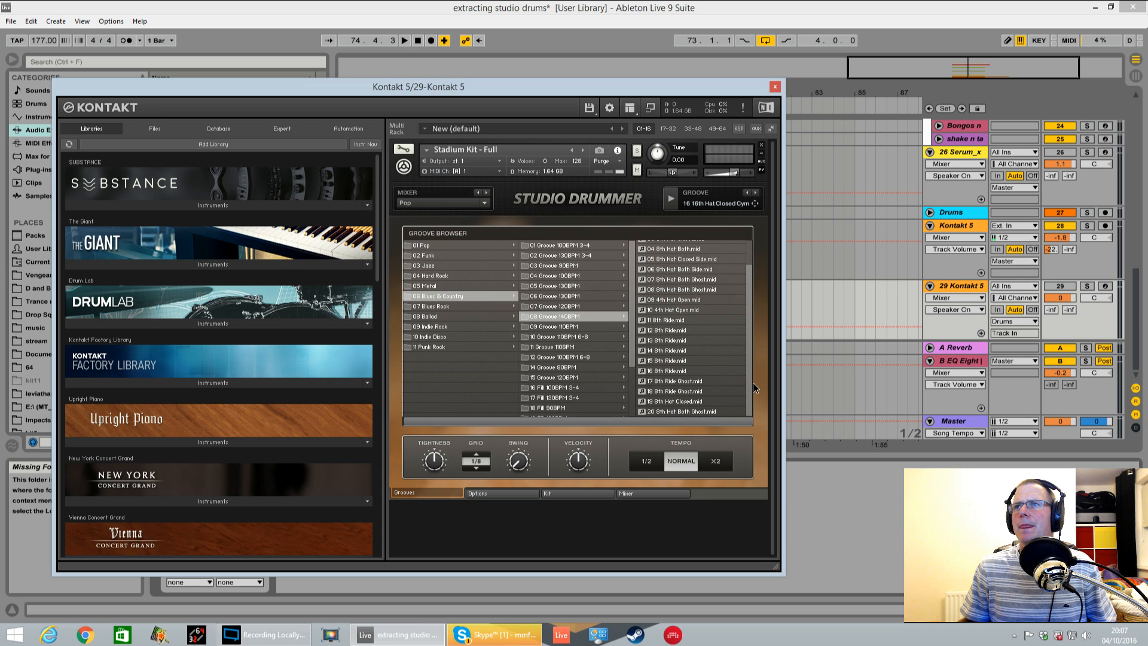
left_click(683, 401)
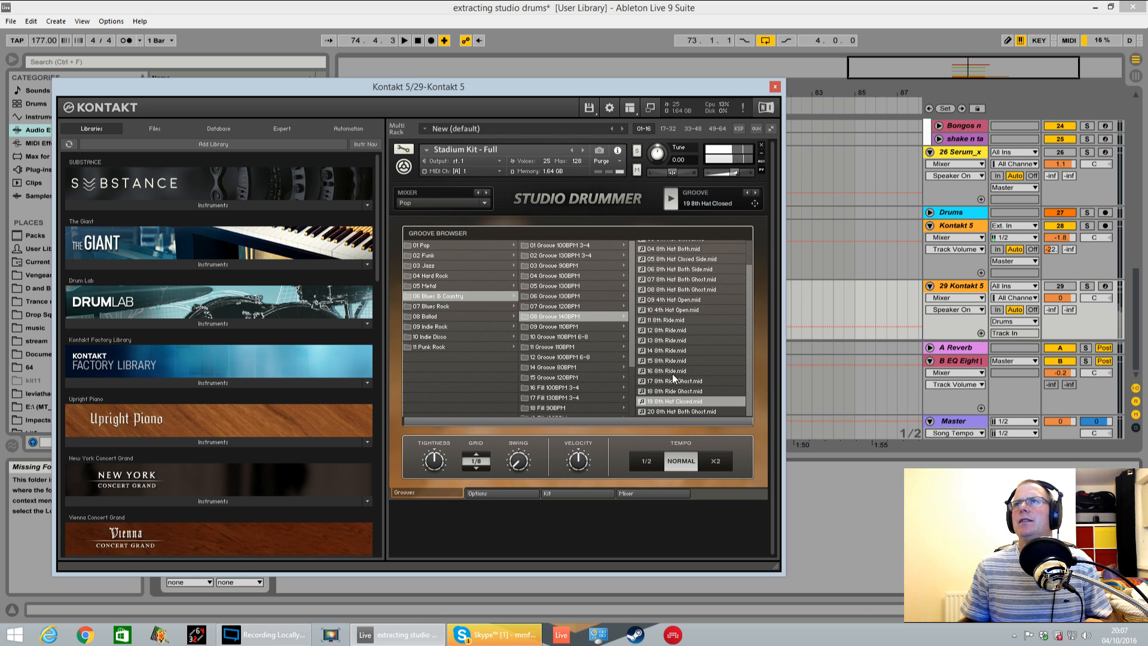
Reactivate the 29 Kontakt 5 track, start playback and solo it
left_click(1060, 286)
key("space")
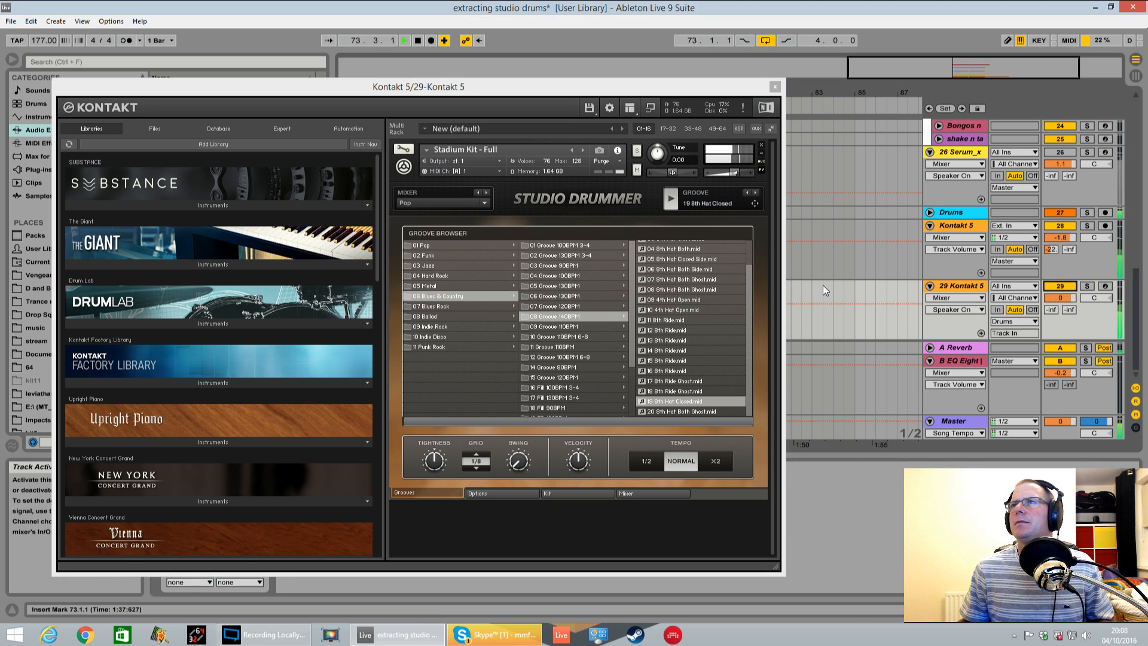
left_click(1086, 286)
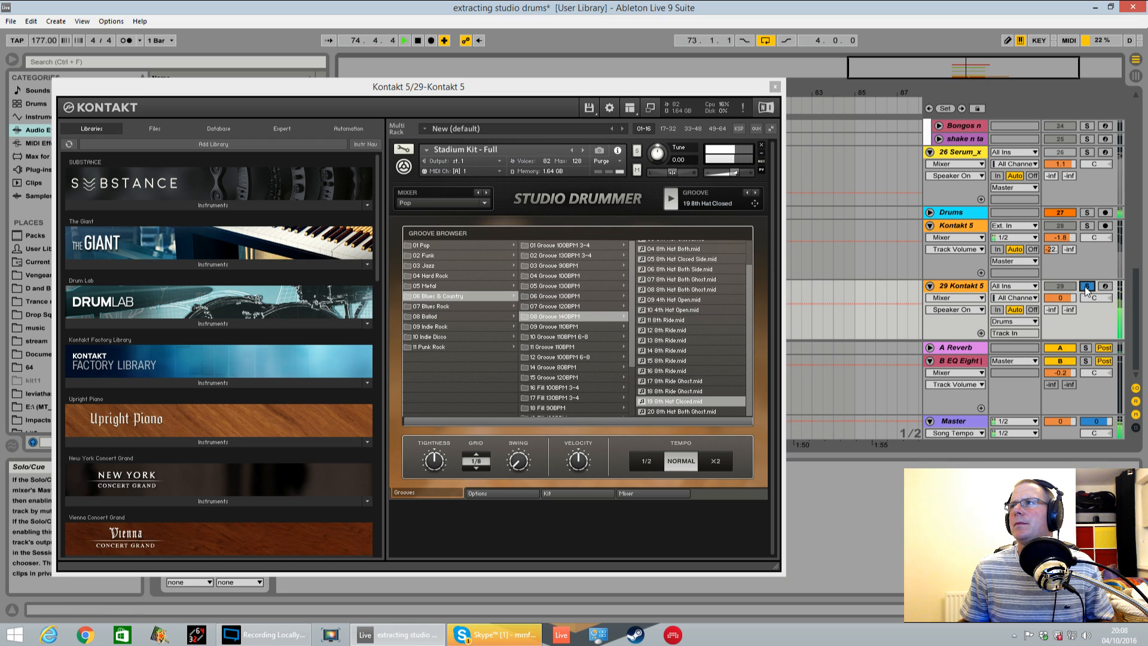
Audition the grooves 14 8th Ride, 09 4th Hat Open, 07 8th Hat Both Ghost and 06 8th Hat Both Side
left_click(673, 350)
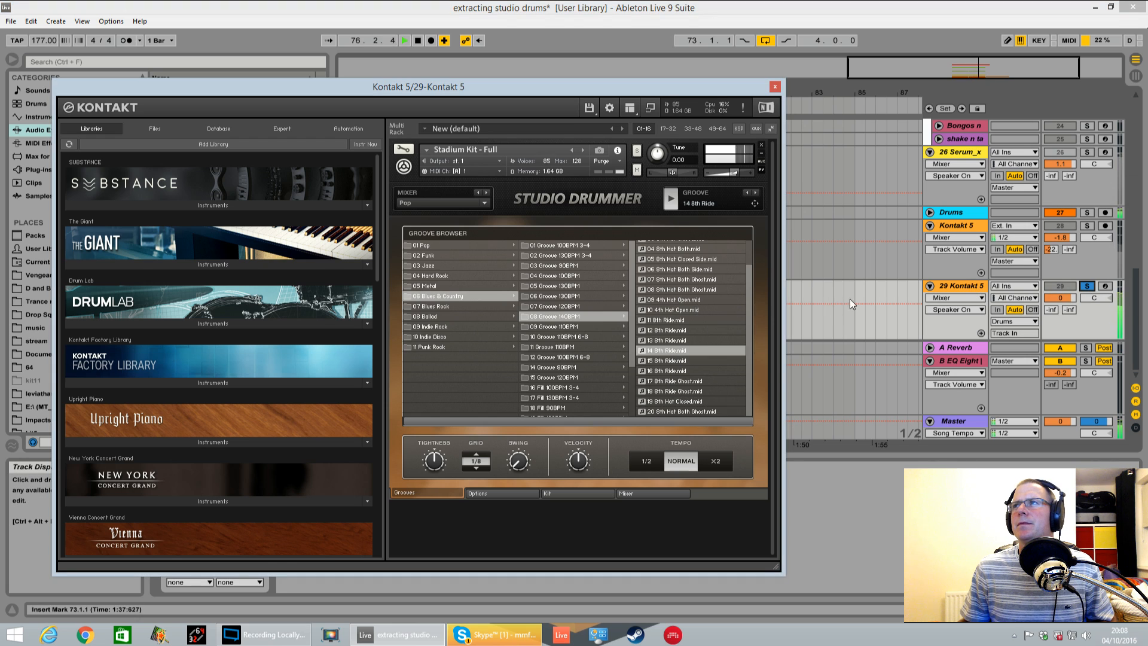
left_click(675, 301)
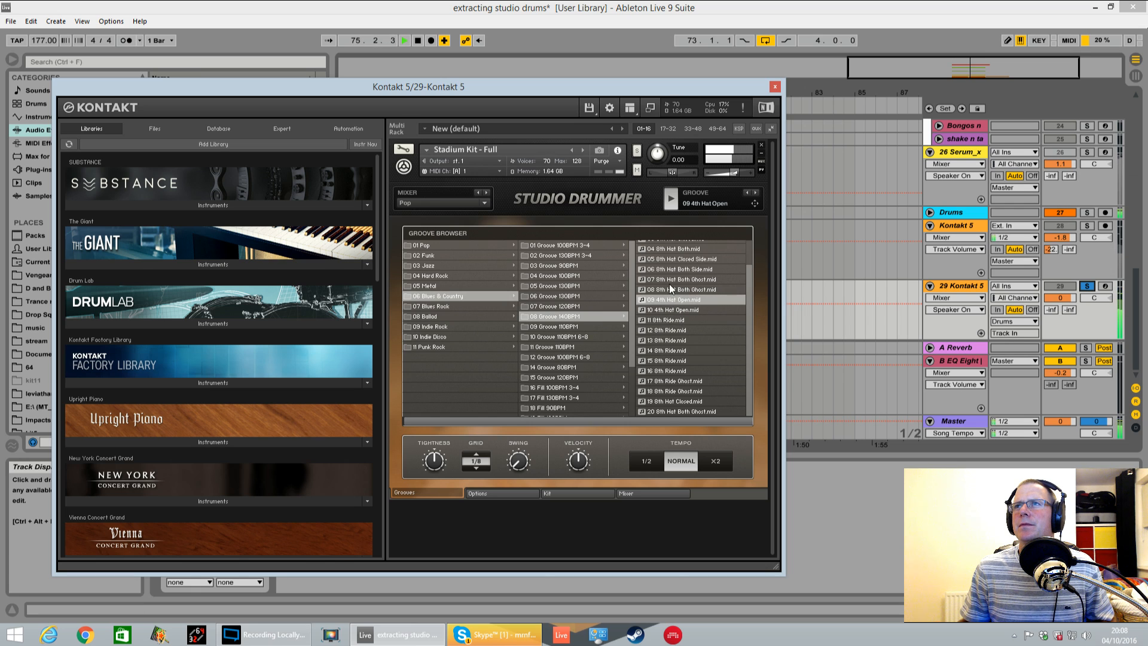
left_click(672, 280)
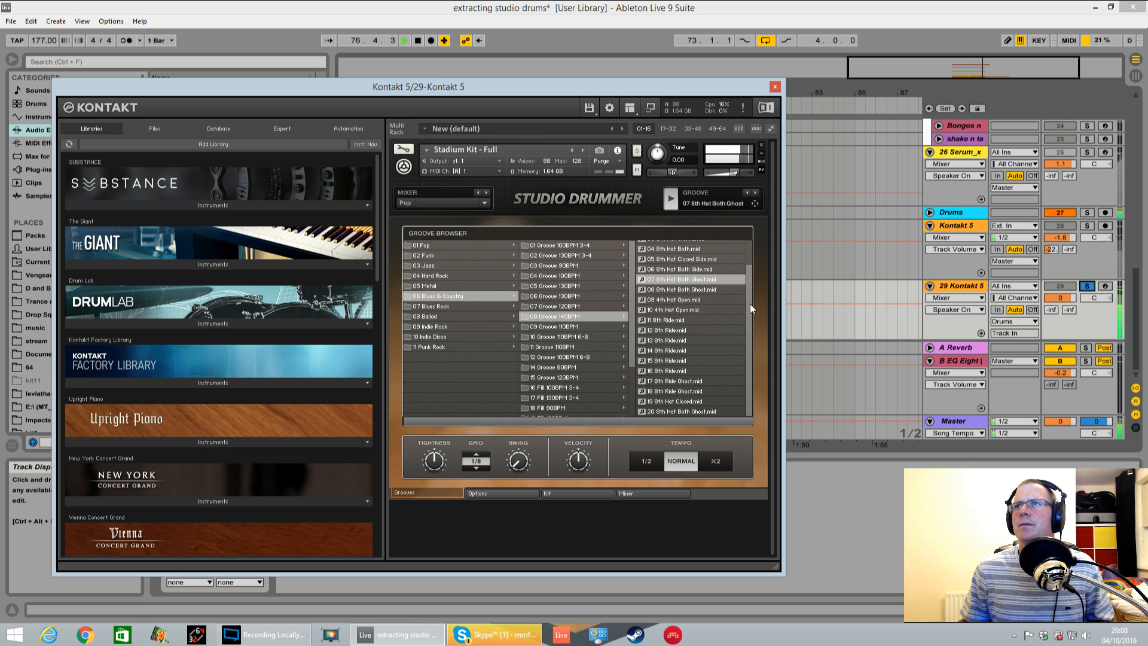
left_click_drag(749, 303, 754, 284)
left_click(692, 296)
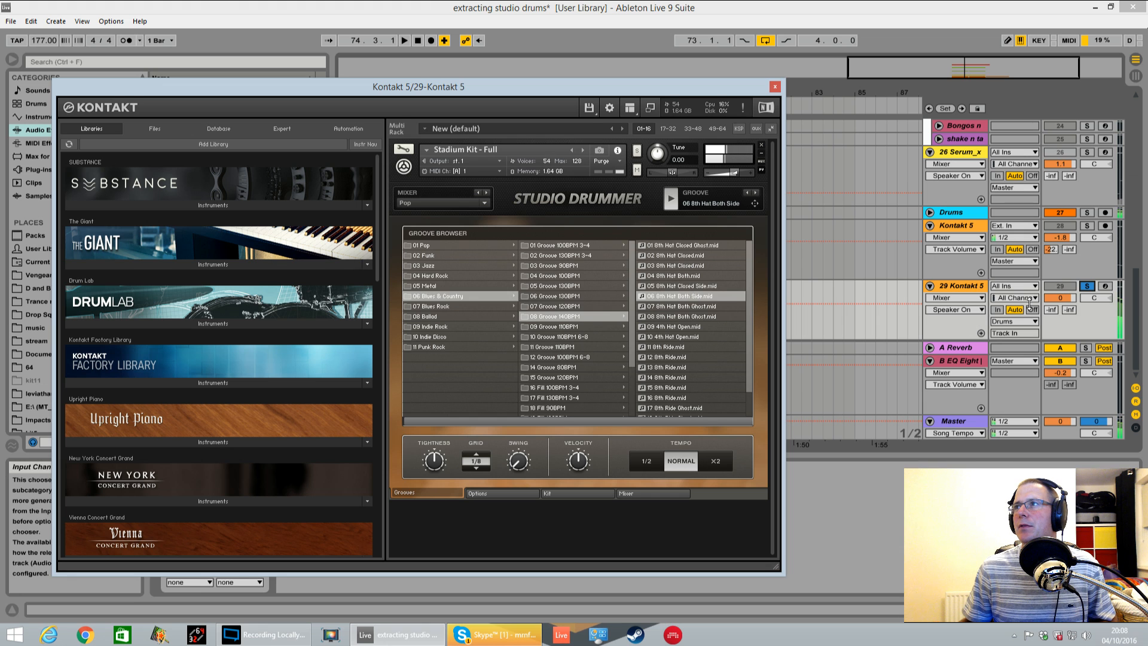
Audition grooves in 08 Ballad, 08 Groove 90BPM 6-8, and choose 13 8th Ride Side
left_click_drag(715, 93, 778, 129)
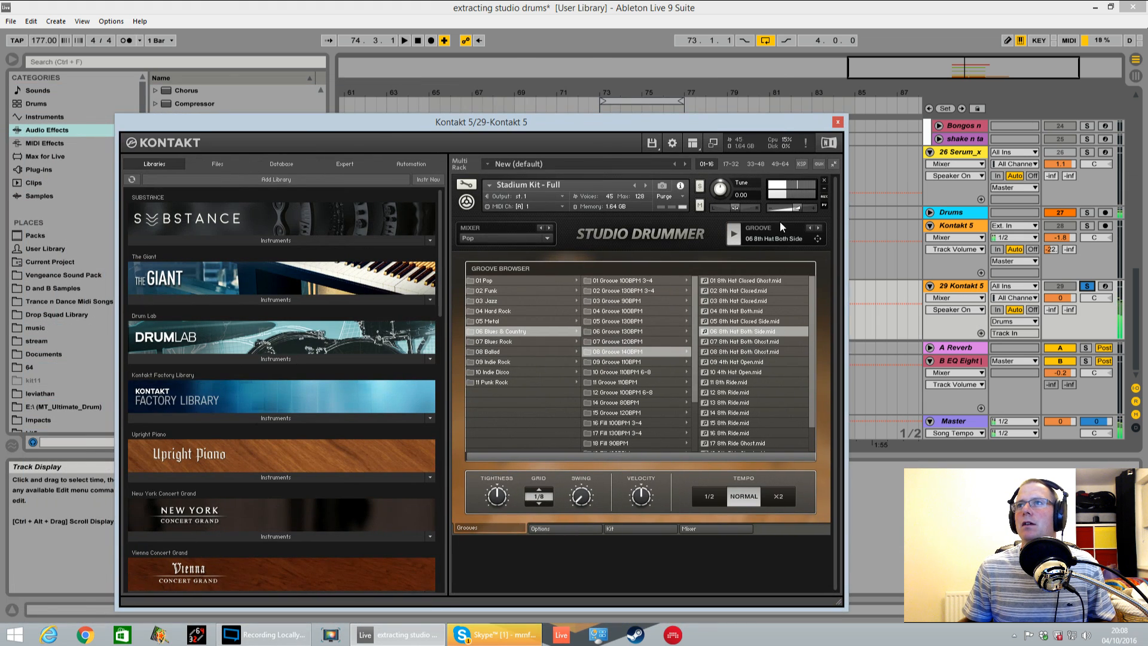
left_click(500, 352)
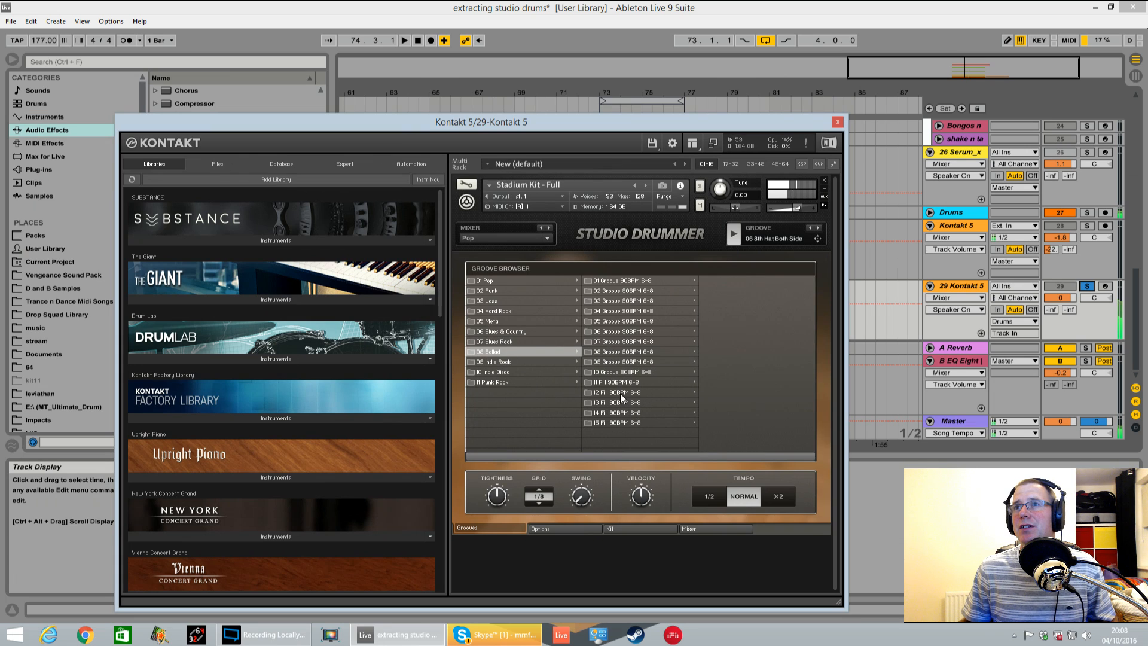
left_click(624, 350)
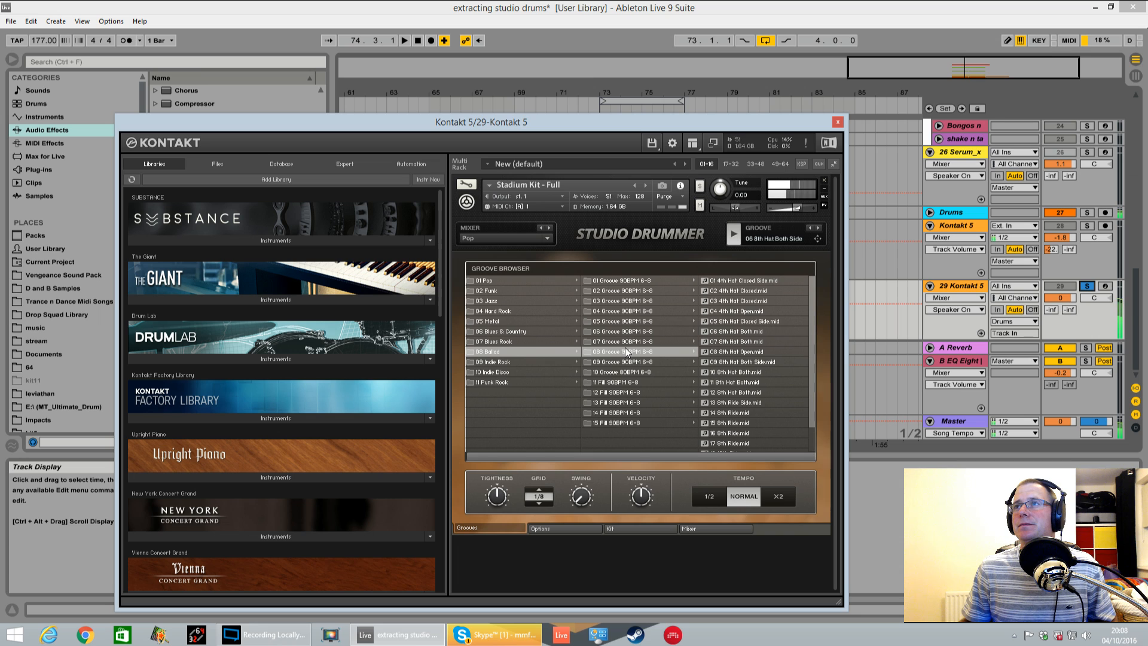
left_click(737, 382)
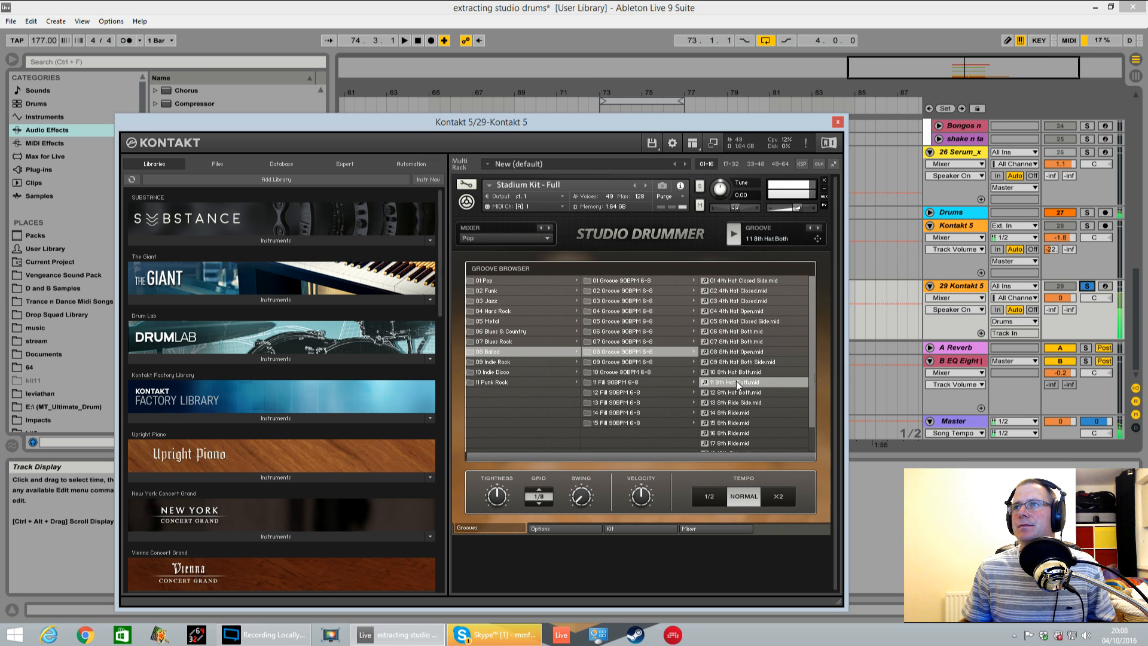
left_click(740, 332)
left_click(745, 300)
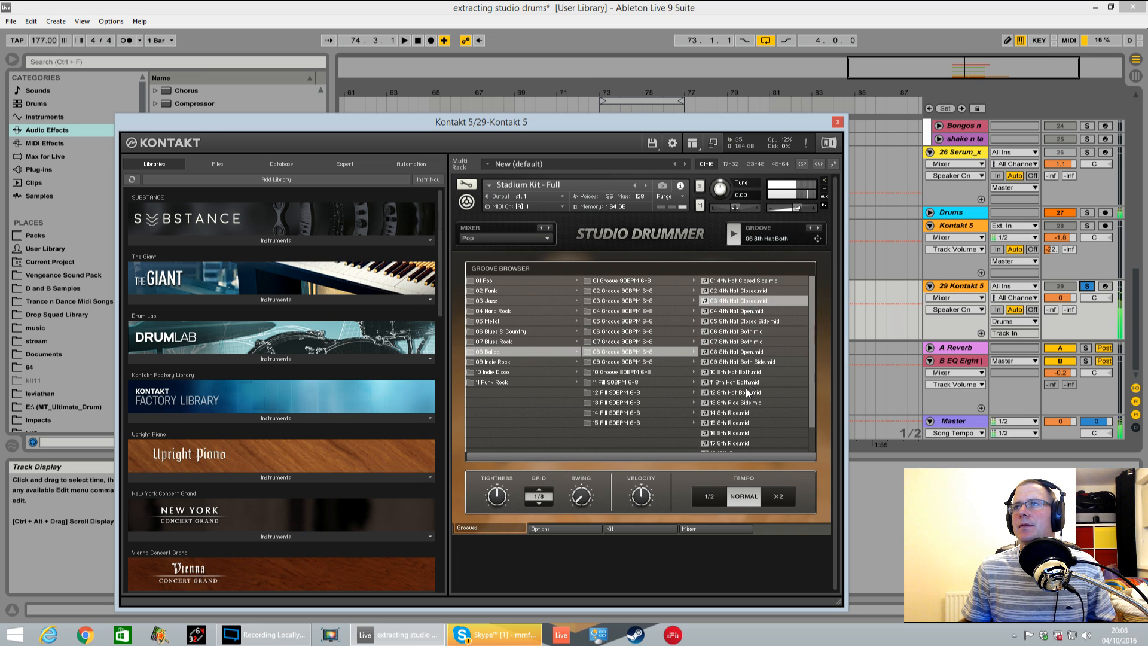
left_click(741, 402)
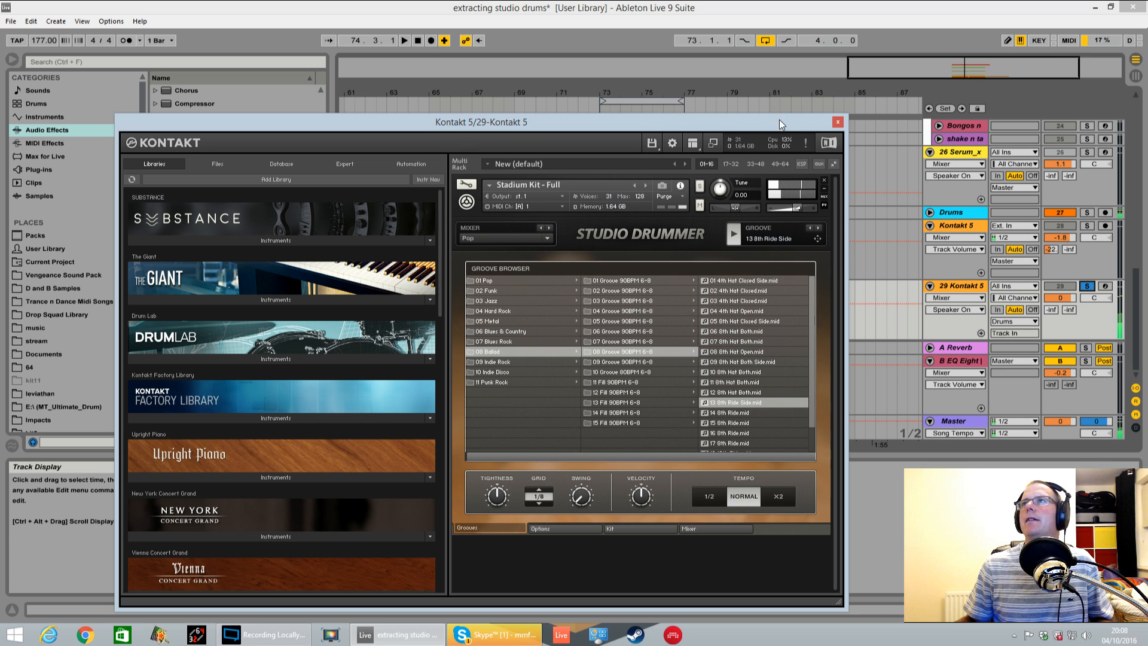
Place the 13 8th Ride Side groove on the 29 Kontakt 5 track at bar 73 without importing tempo data, and duplicate the clip to bar 75
left_click_drag(779, 119, 374, 171)
mouse_move(394, 291)
left_mouse_down()
mouse_move(604, 295)
mouse_move(601, 306)
left_mouse_up()
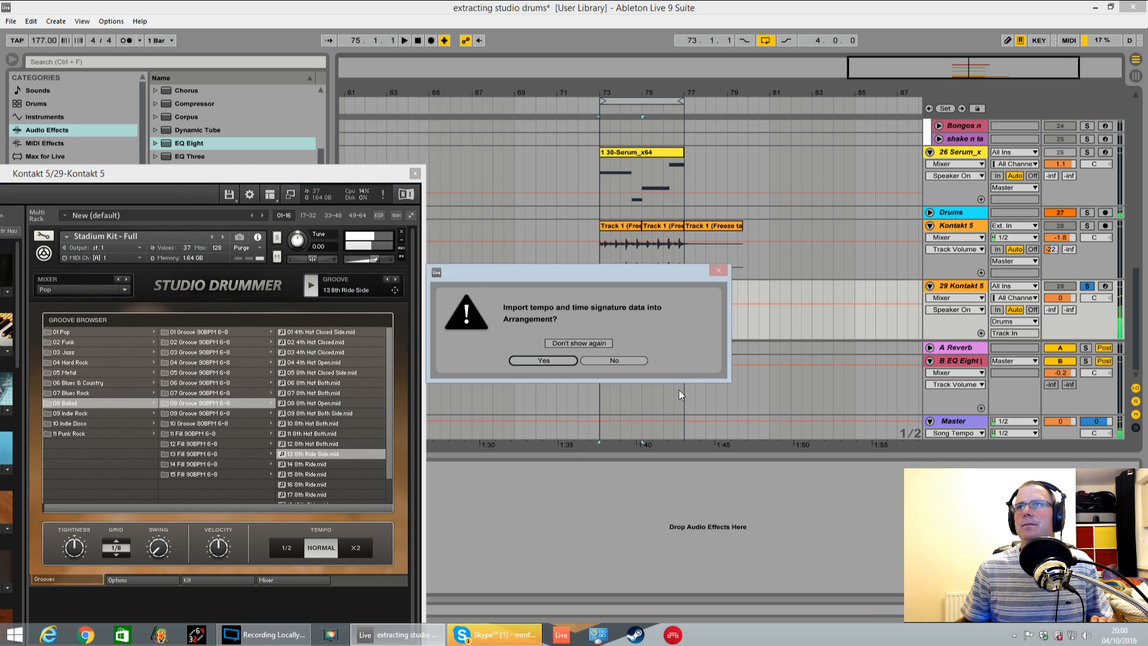
left_click(601, 361)
key("ctrl+d")
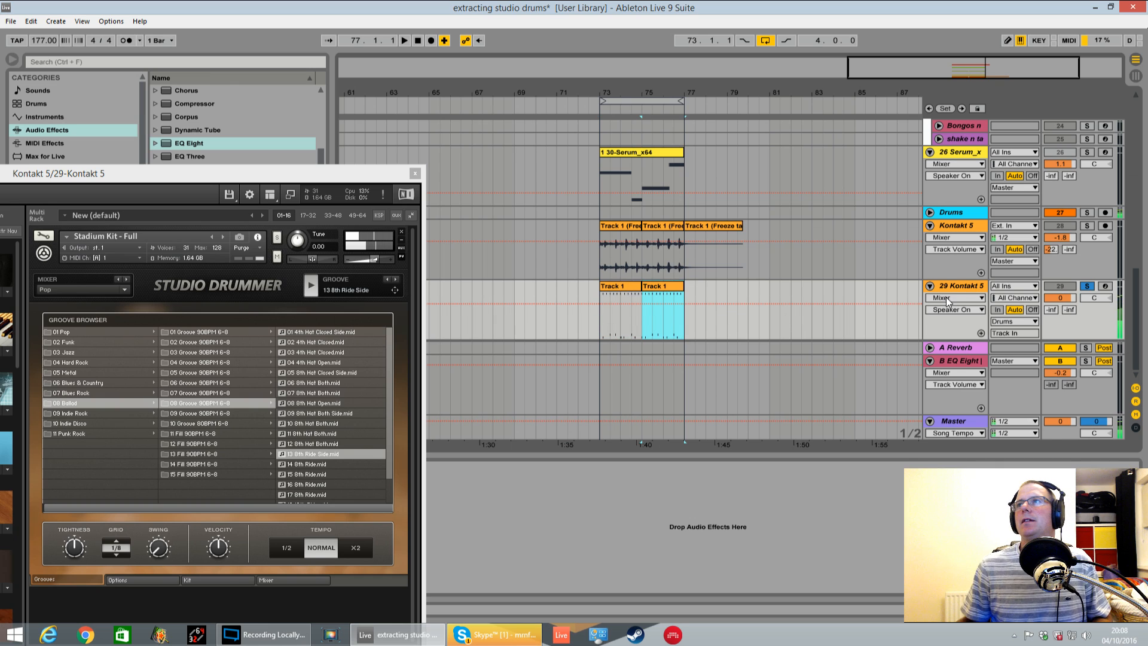
Stop the Studio Drummer groove preview and play the new clips from bar 73, first in the full mix, then soloed
key("space")
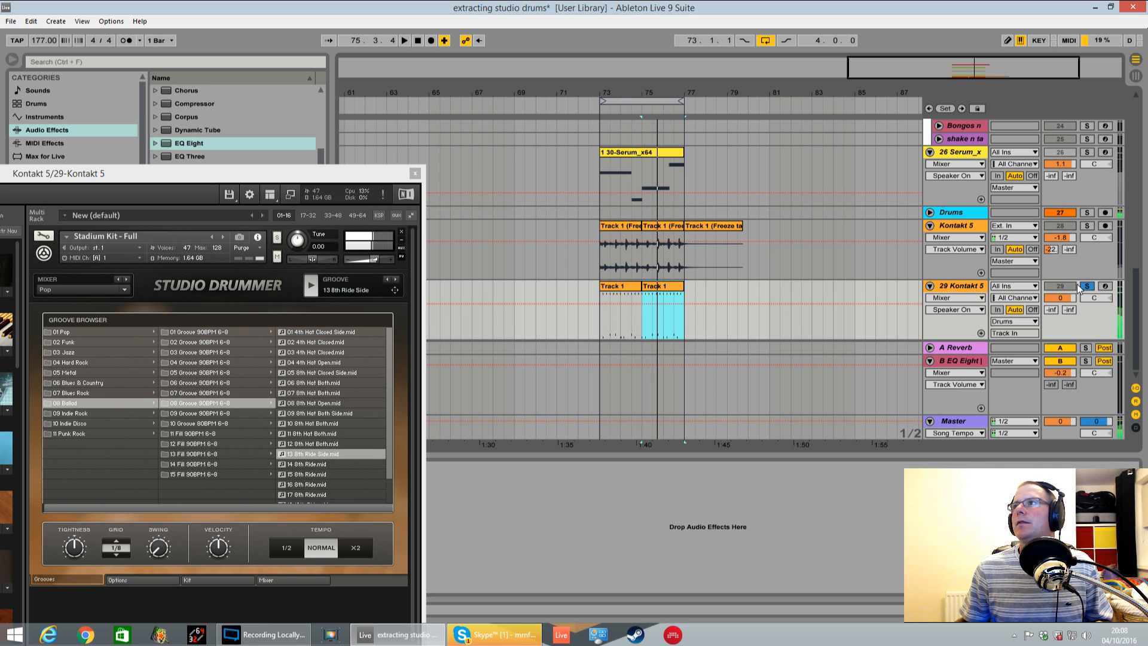
left_click(1085, 287)
left_click(311, 283)
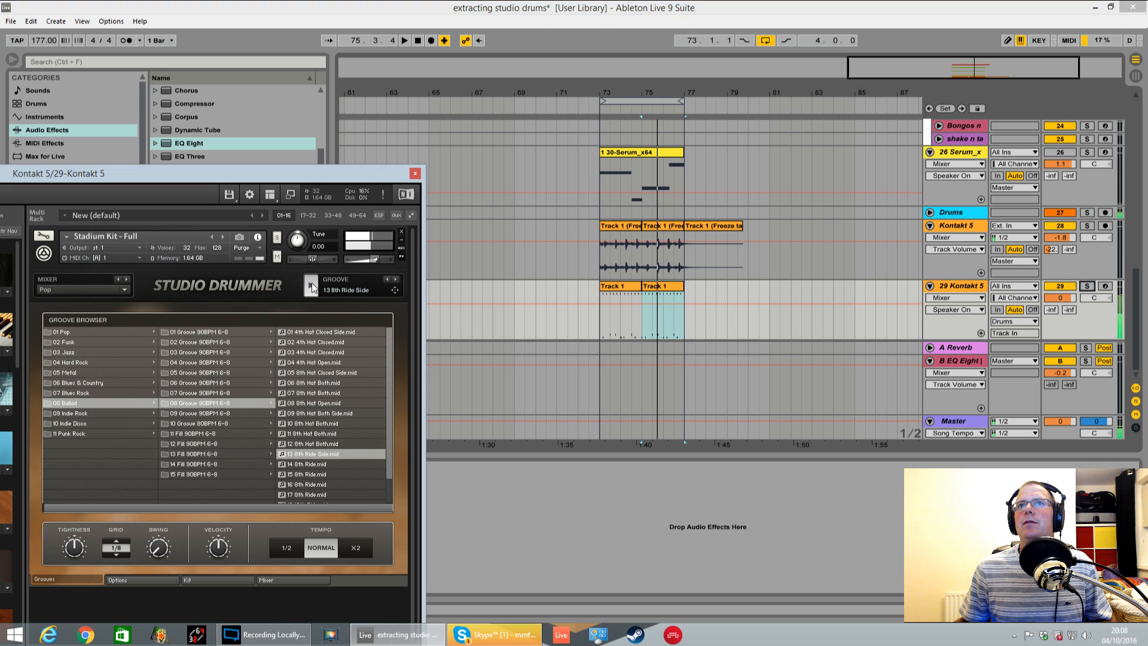
left_click(616, 303)
key("space")
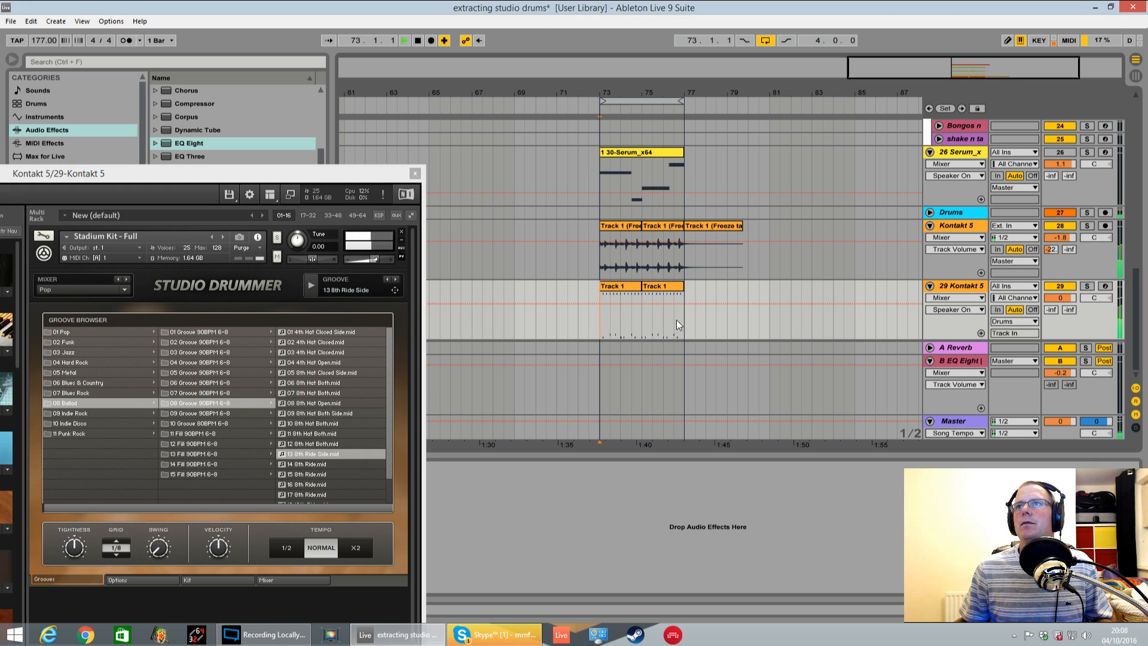
left_click(1090, 288)
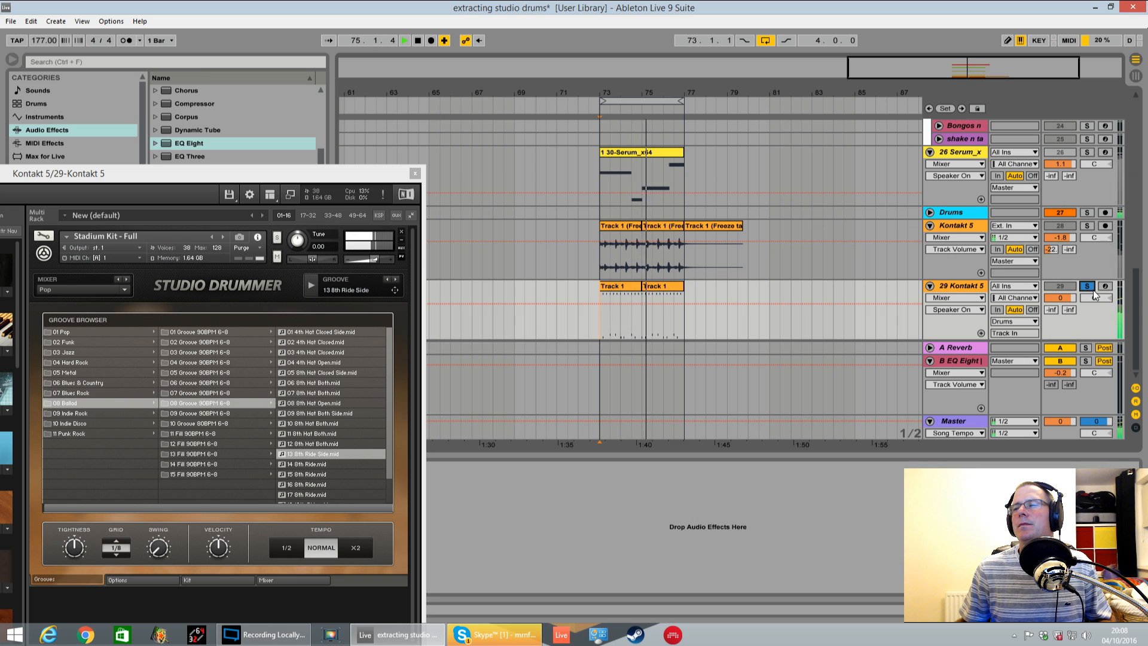
key("space")
Open the Studio Drummer mixer and, with the groove playing, audition the kick close mic raised and lowered again
left_click_drag(293, 170, 756, 105)
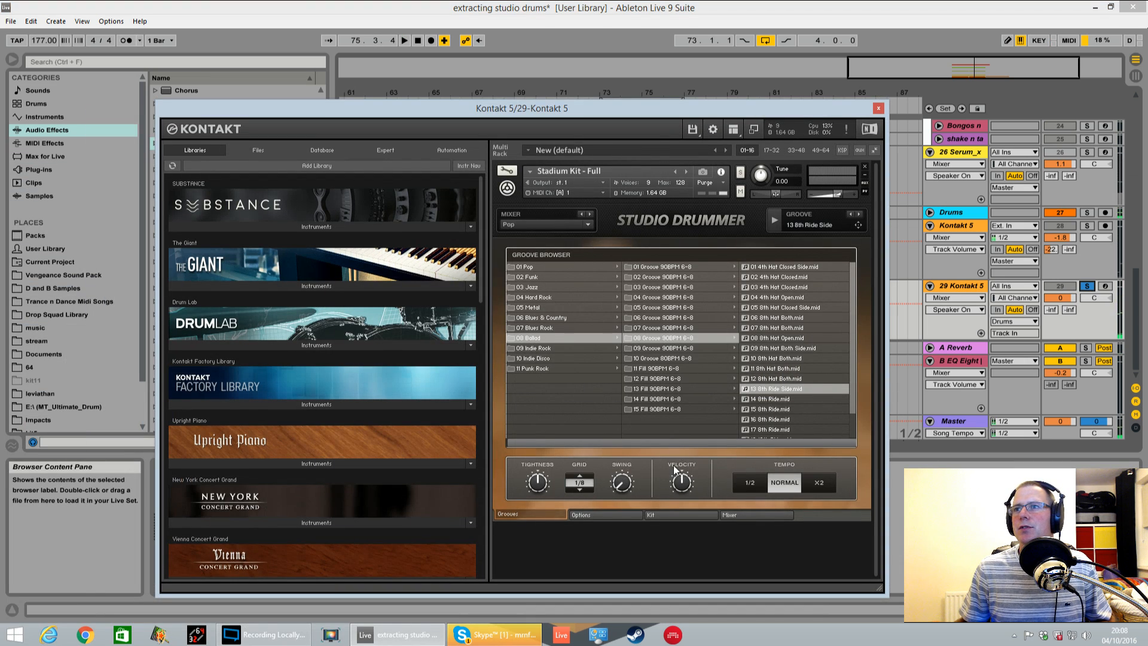
left_click(723, 517)
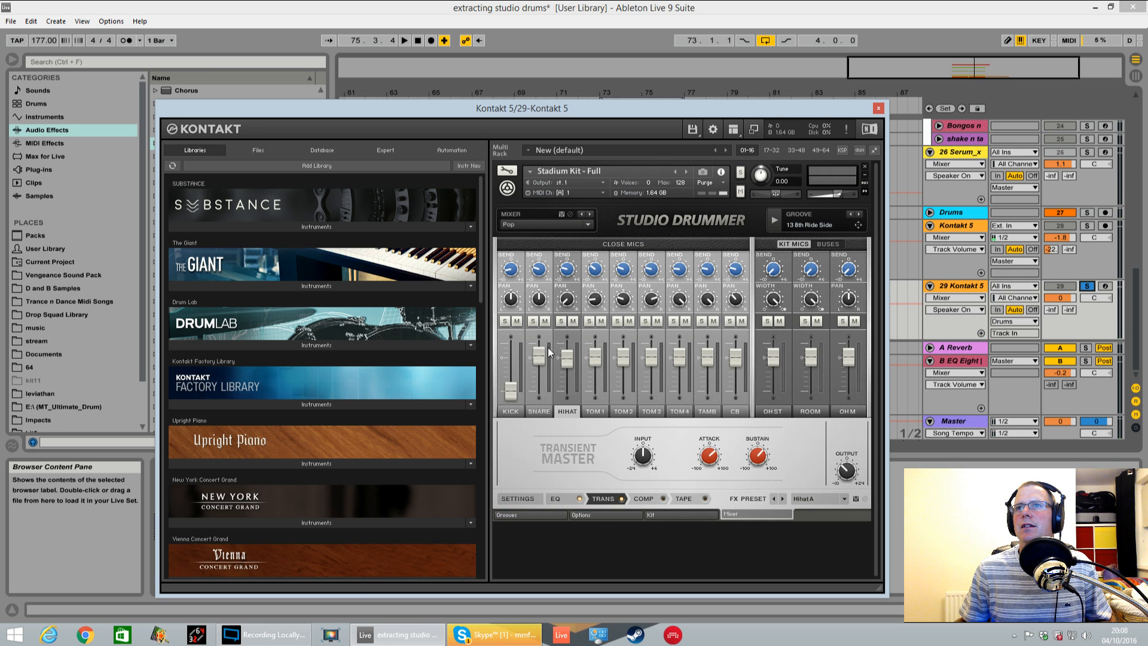
key("space")
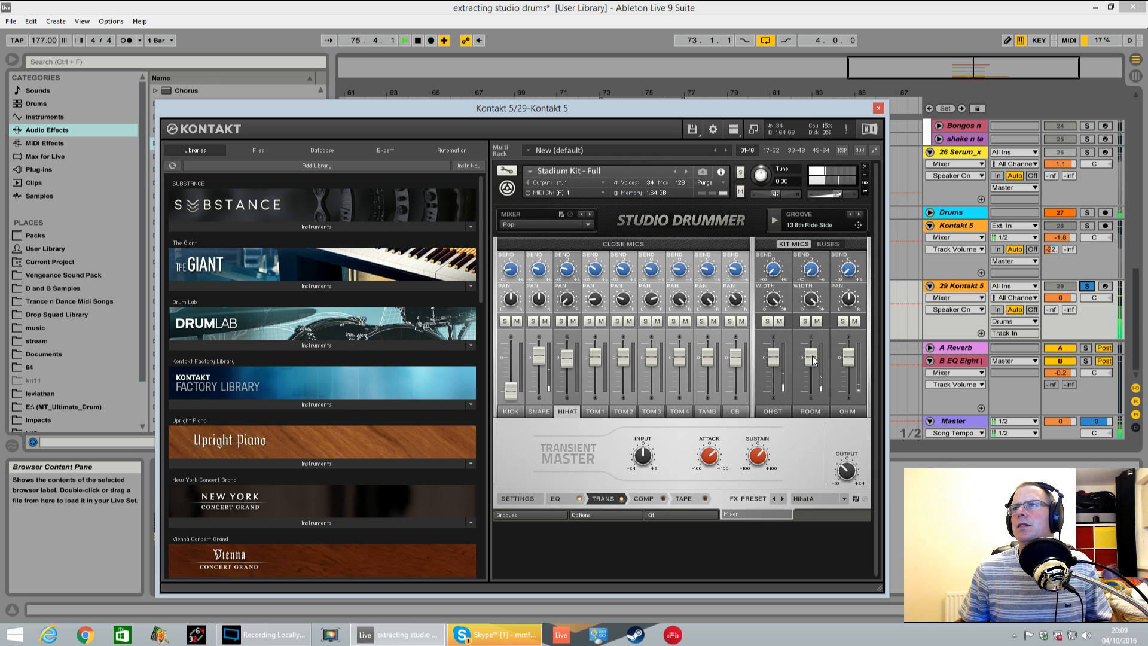
left_click_drag(511, 365, 511, 315)
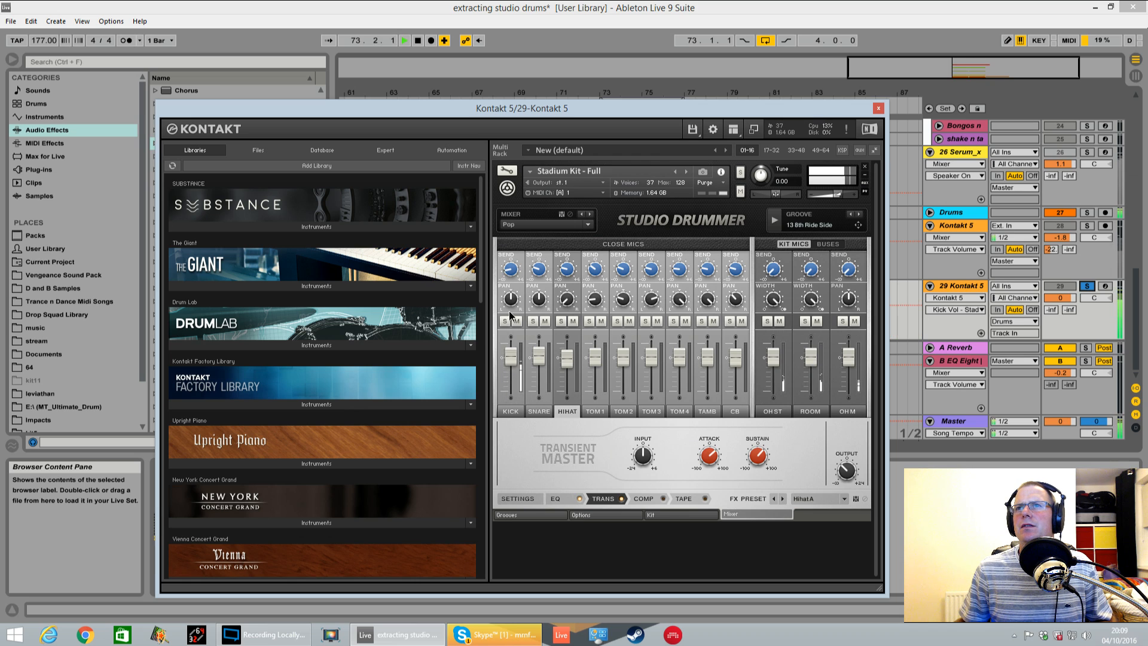
left_click_drag(514, 366, 529, 447)
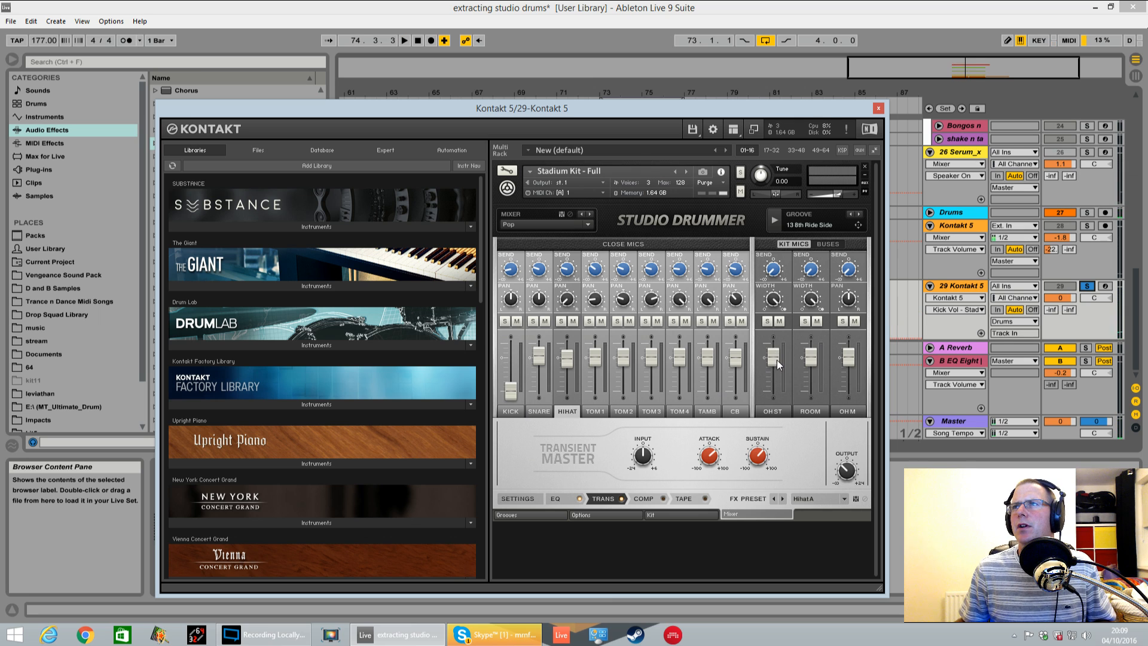
Check the mixer's Buses, return to the Kit Mics and slightly lower the OH ST, Room and OH M levels
left_click(828, 244)
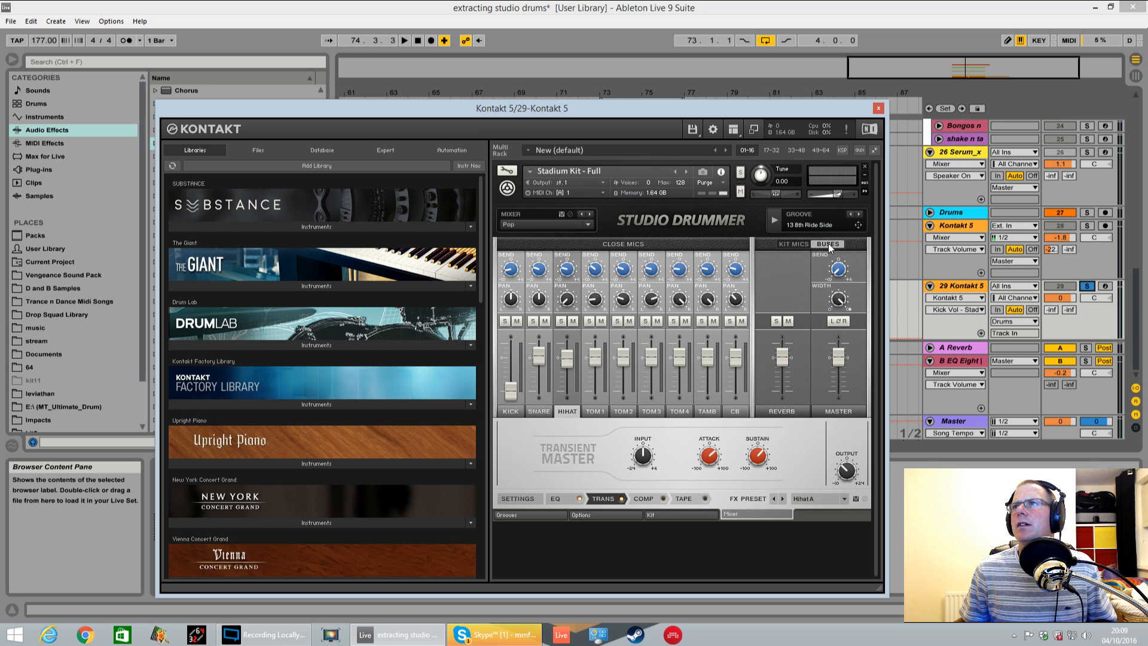
left_click(801, 244)
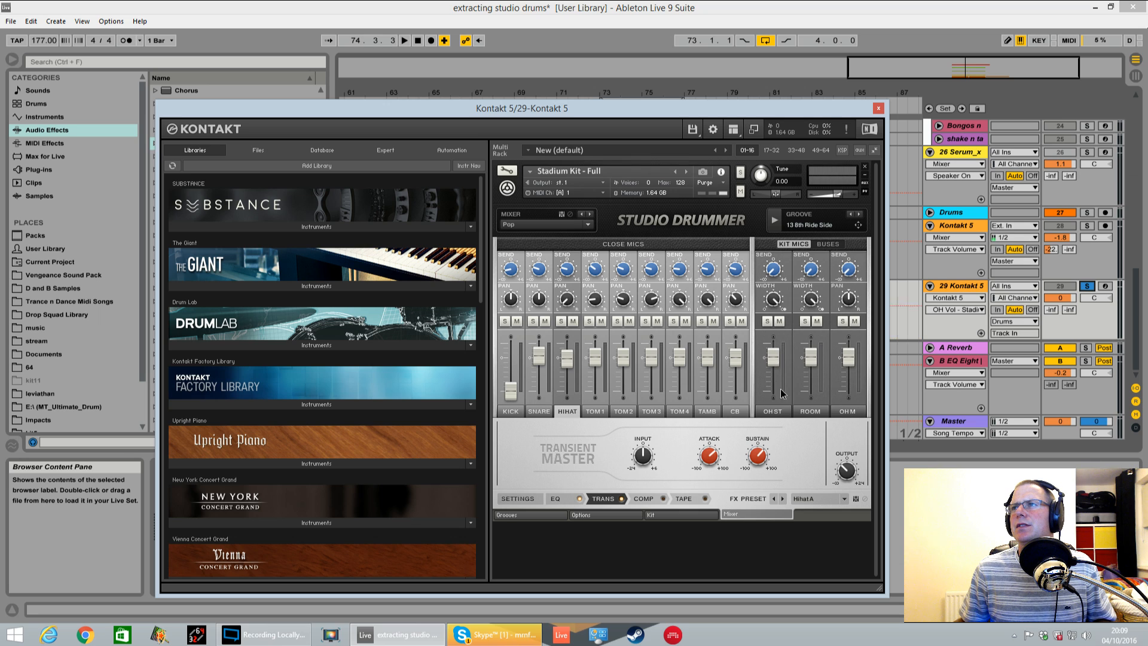
left_click_drag(791, 463, 849, 361)
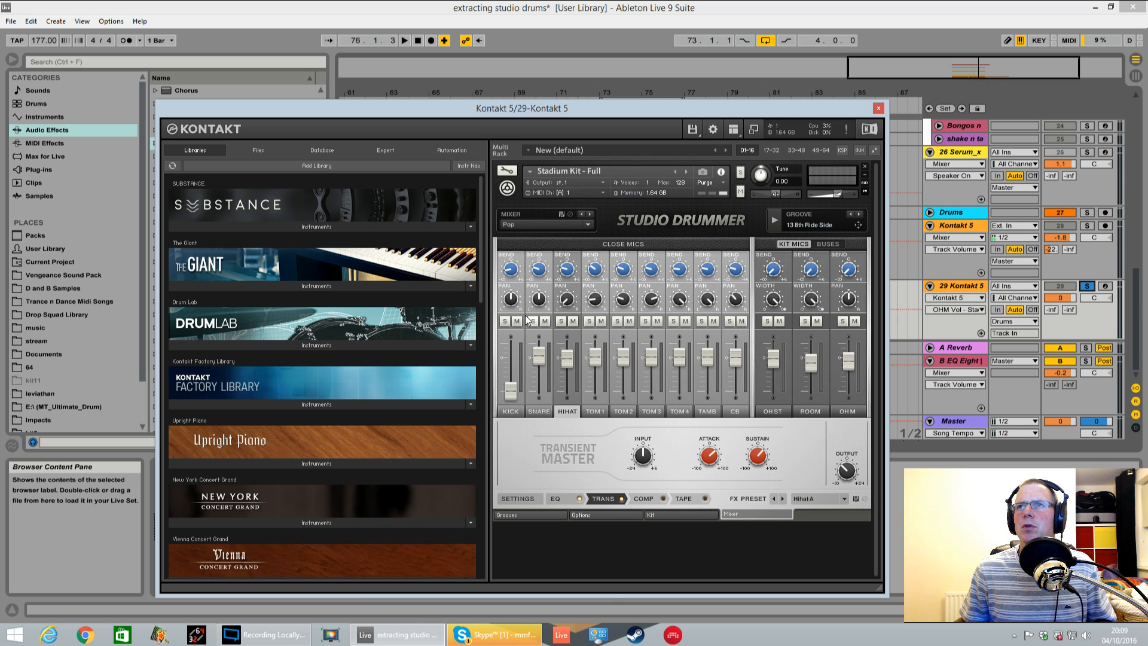
Play the groove, raise the Kick fader and compare the sound with and without the kick close mic, leaving the Kick channel muted
key("space")
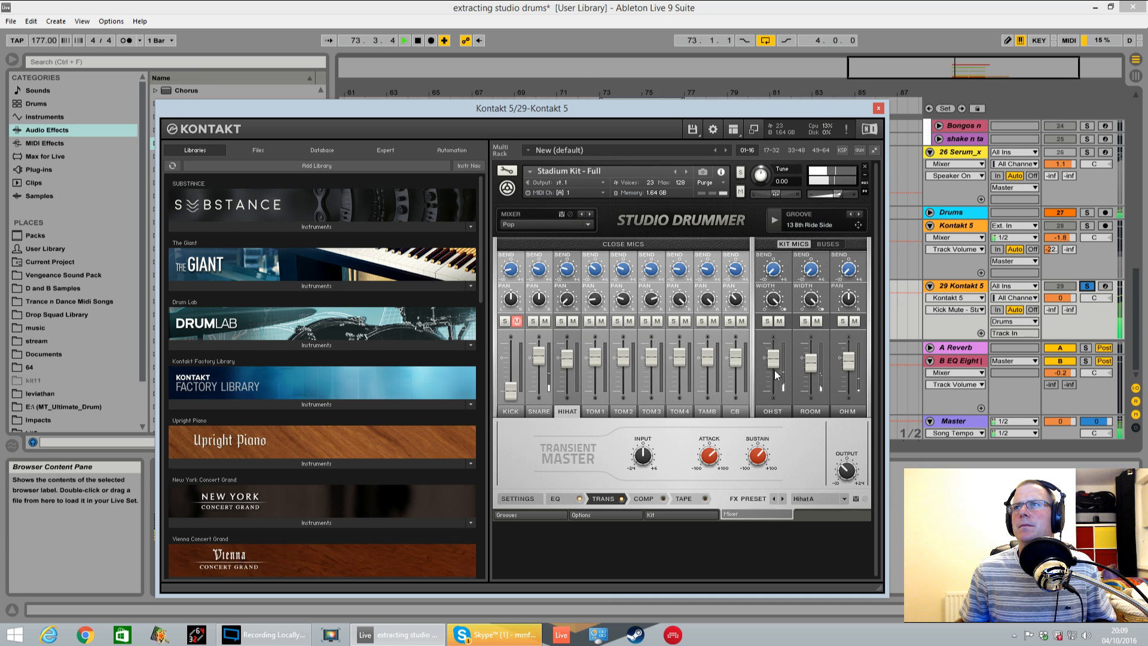
left_click(781, 324)
left_click(780, 324)
left_click_drag(507, 384, 518, 324)
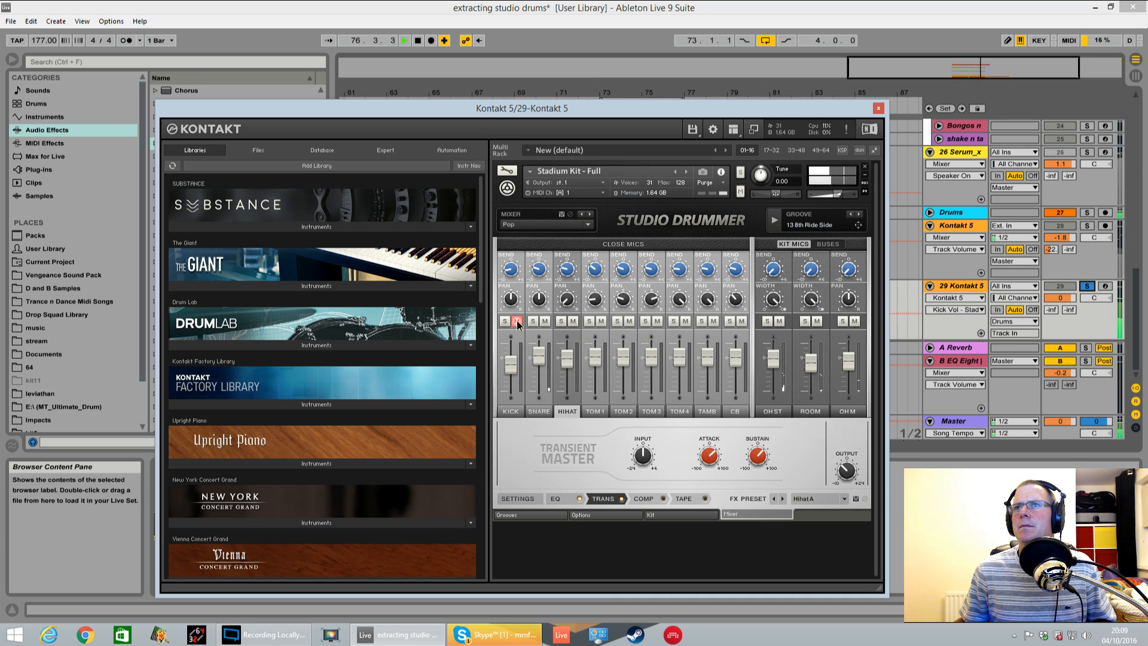
left_click(518, 323)
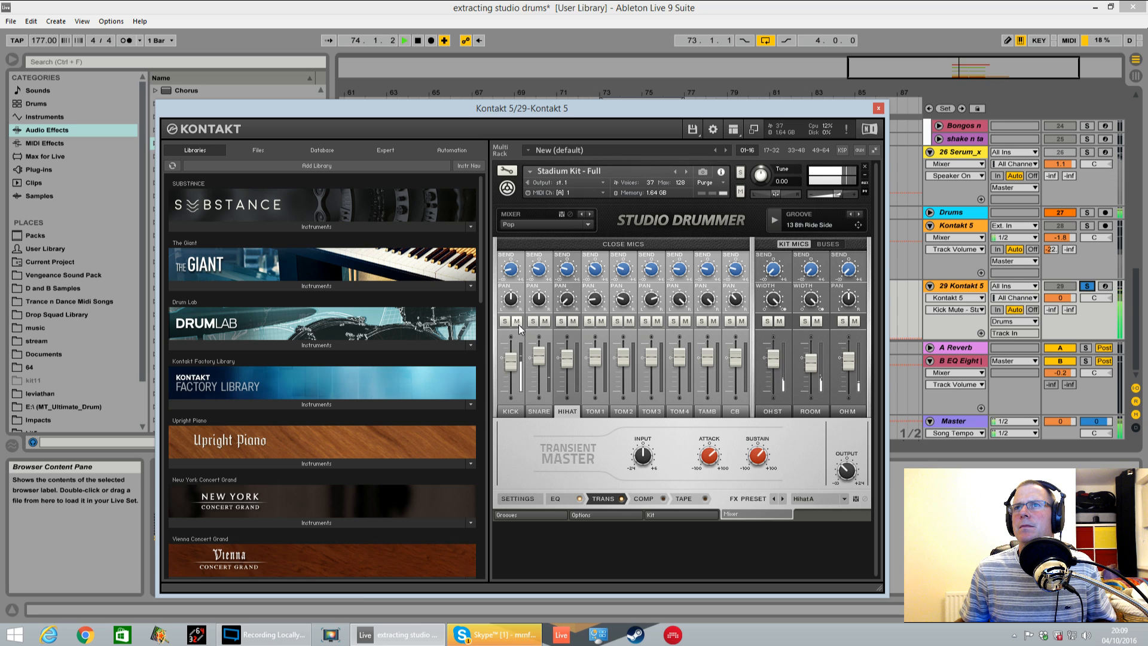
left_click(518, 323)
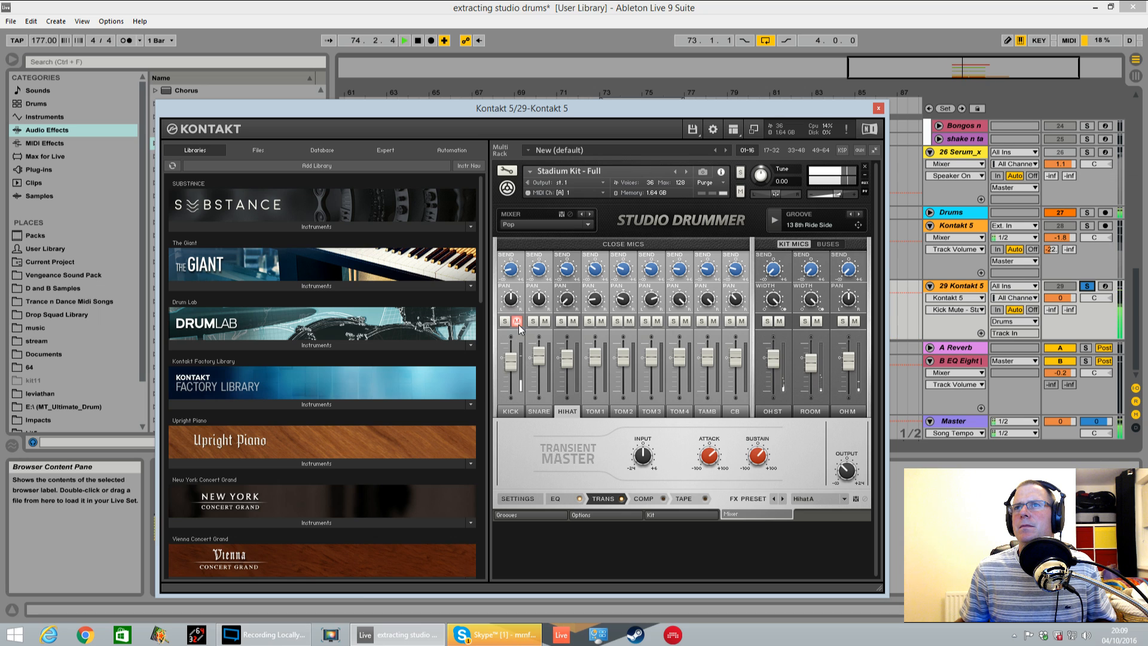
Mute the OH M channel, lower the Kick channel's reverb send and stop playback
left_click(856, 322)
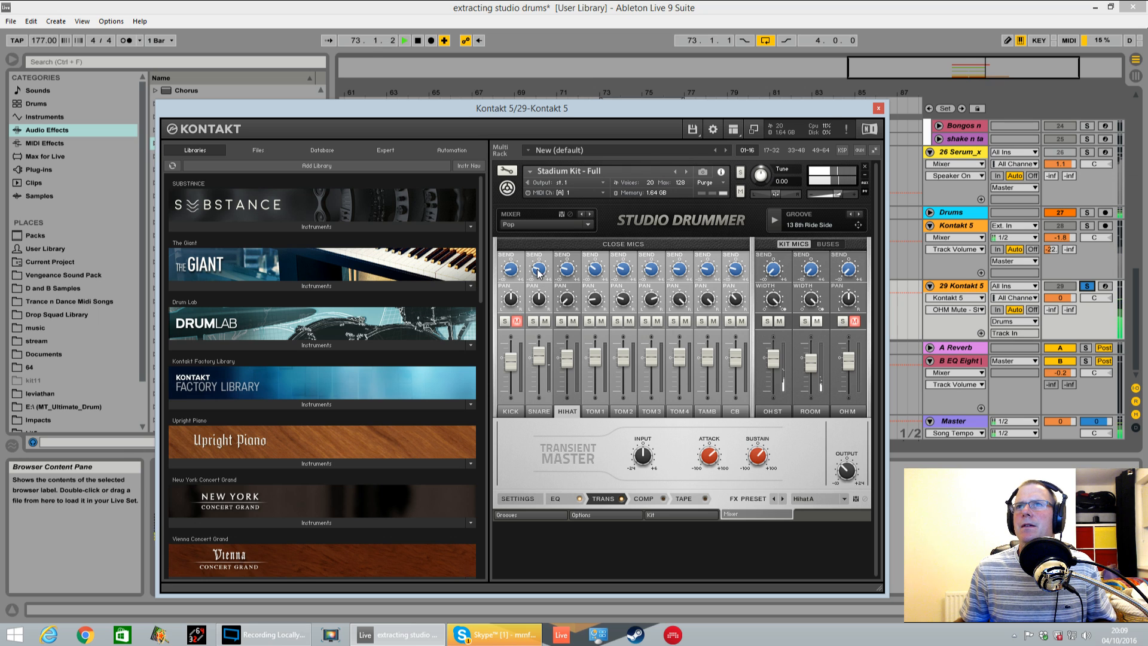
left_click_drag(515, 269, 515, 288)
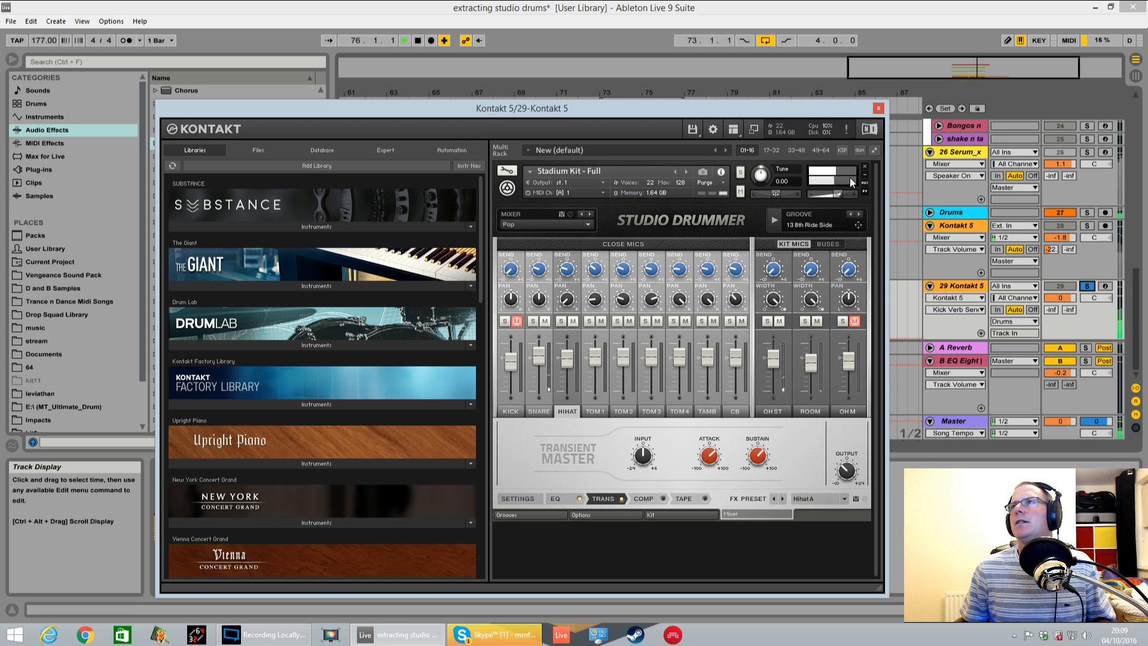
key("space")
Move the Kontakt window aside and duplicate the 29 Kontakt 5 track
left_click_drag(848, 110, 300, 230)
left_click(962, 292)
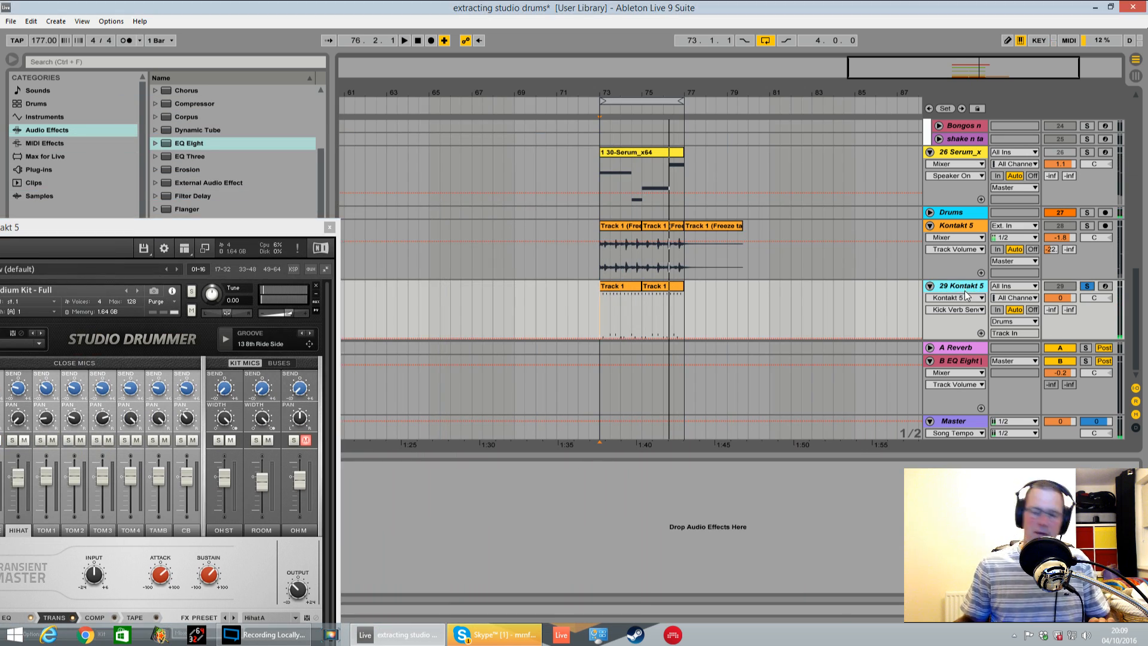
key("ctrl+d")
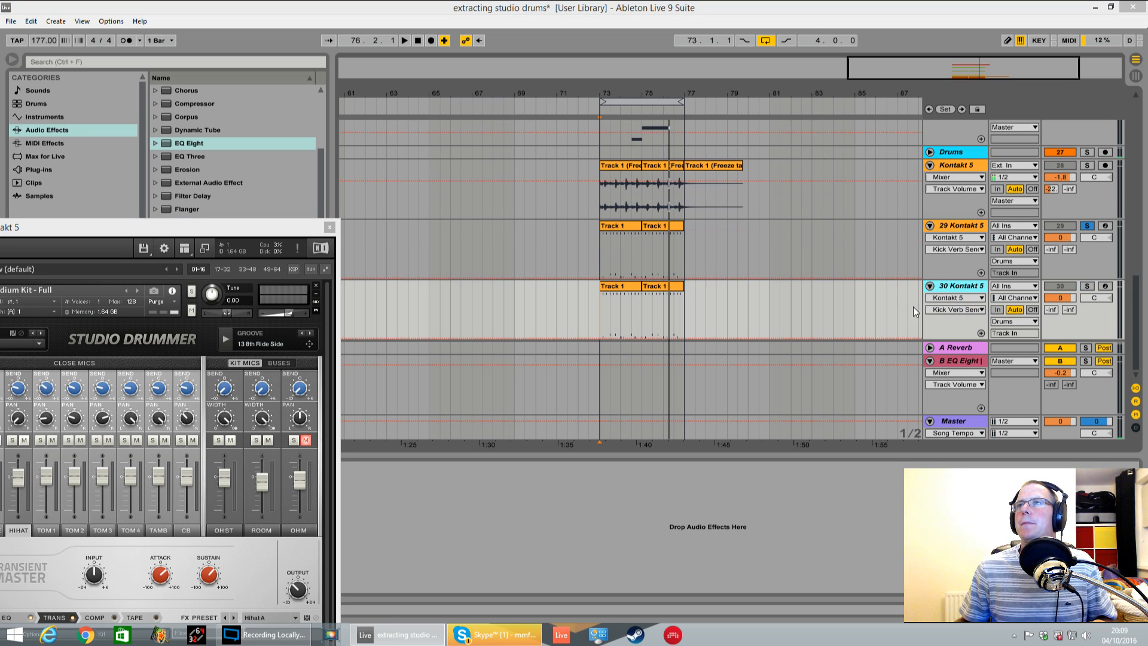
Freeze and flatten the original 29 Kontakt 5 track to audio, and play the result soloed
right_click(963, 230)
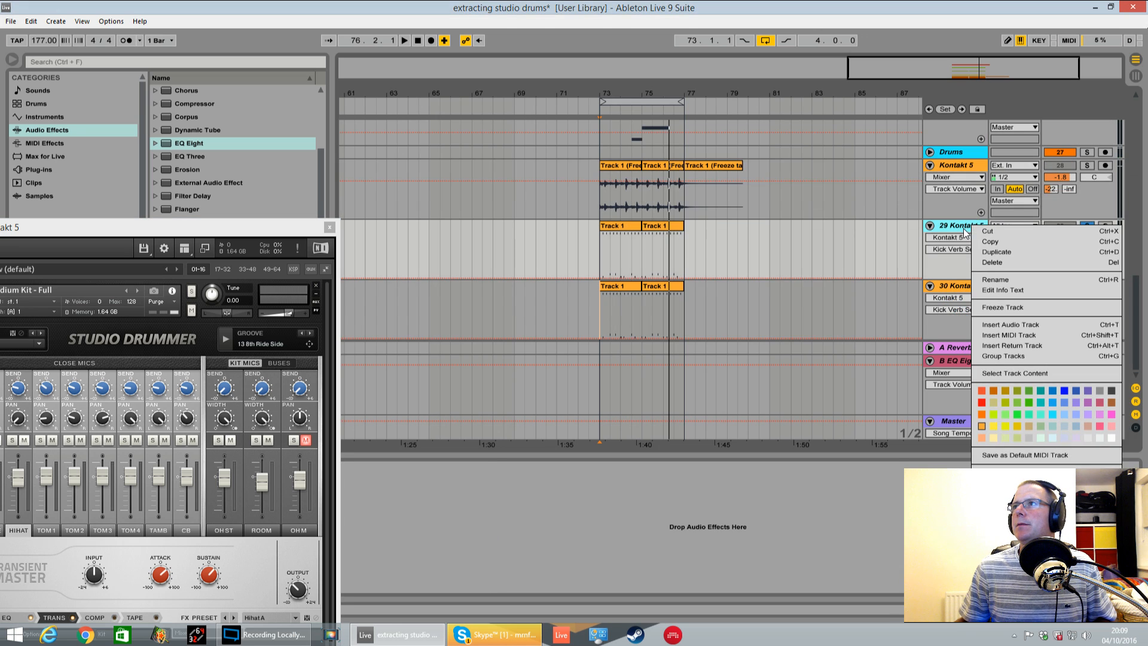
left_click(1003, 307)
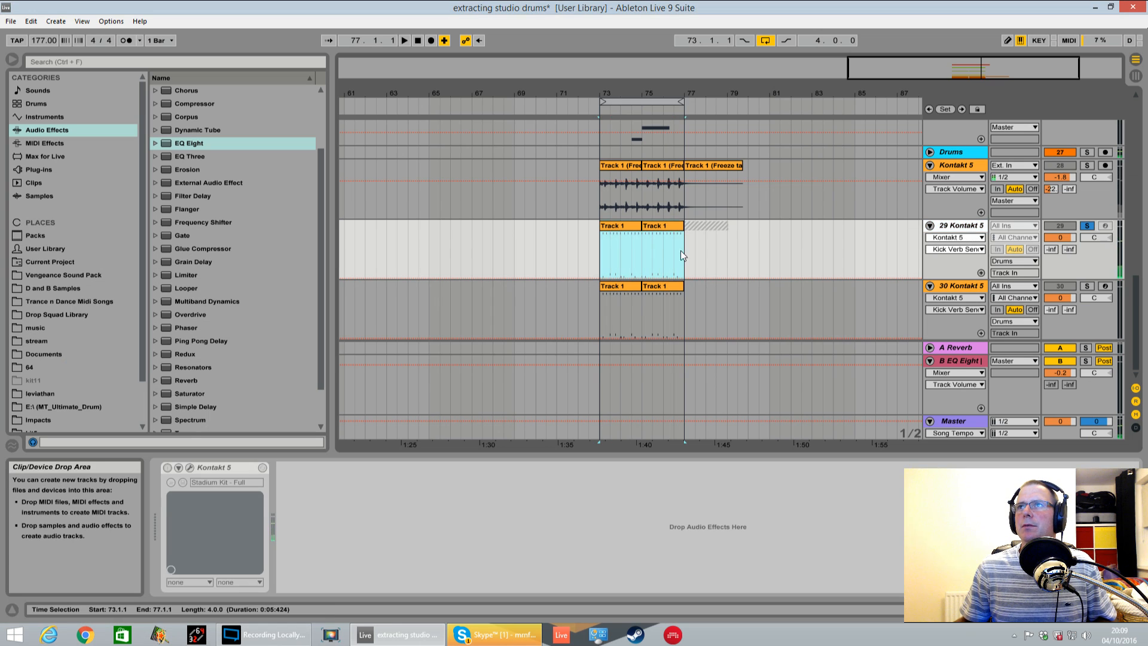
right_click(955, 229)
left_click(987, 322)
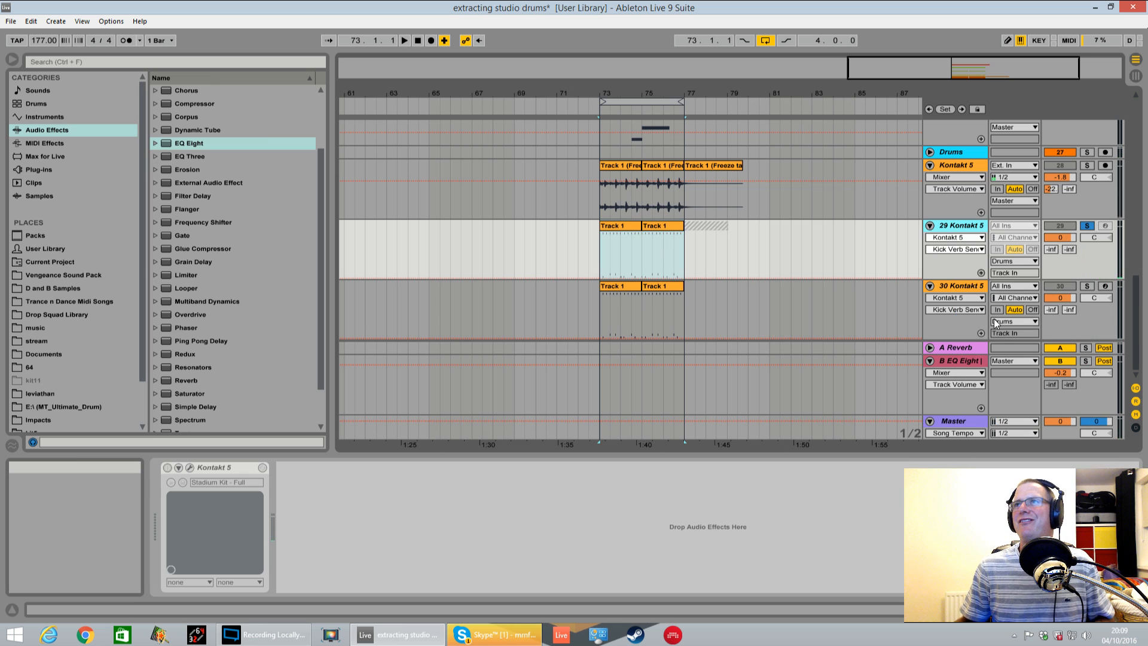
key("space")
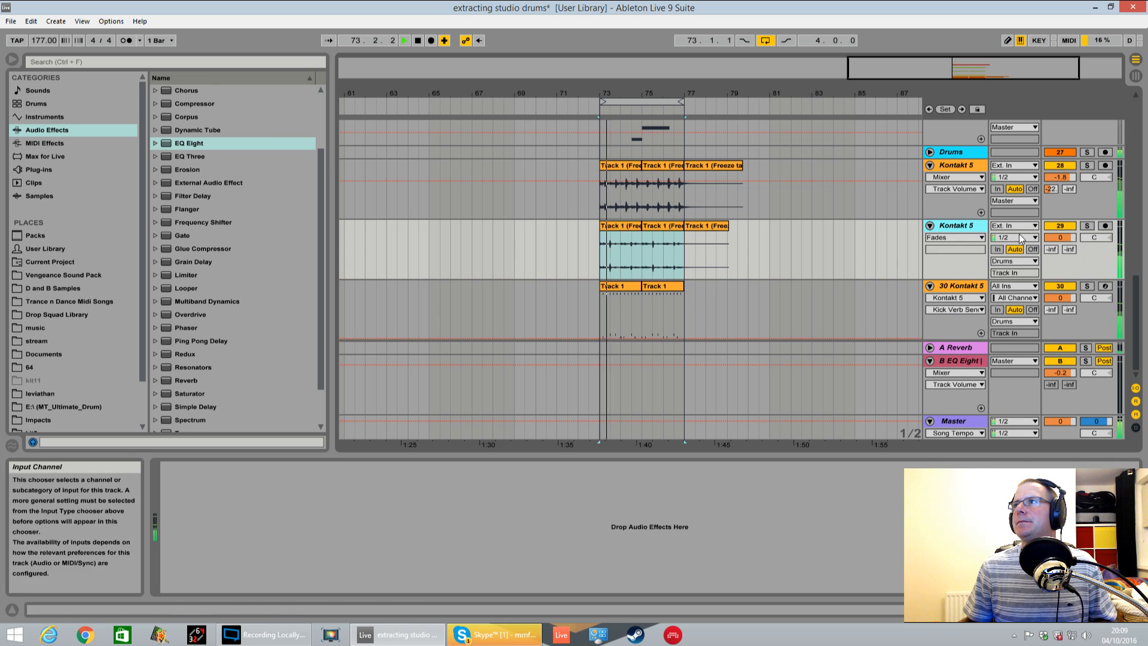
left_click(1086, 226)
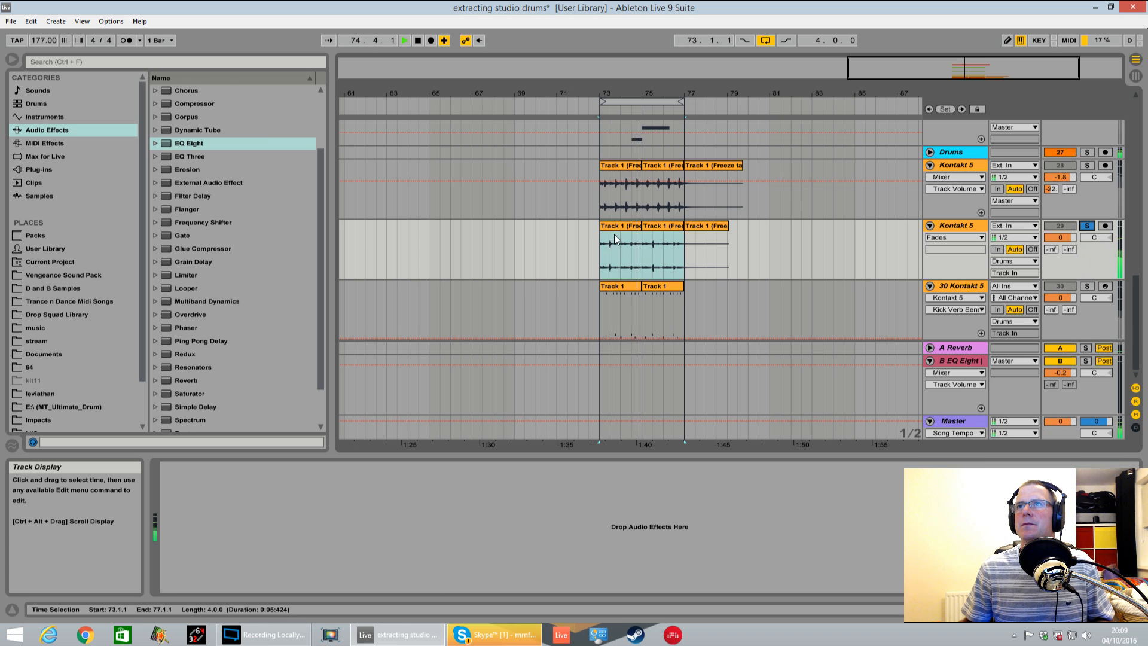
Consolidate the flattened clips from bar 73 to bar 77 and halve the new clip's segment tempo to 88.50 BPM
left_click_drag(601, 239, 674, 242)
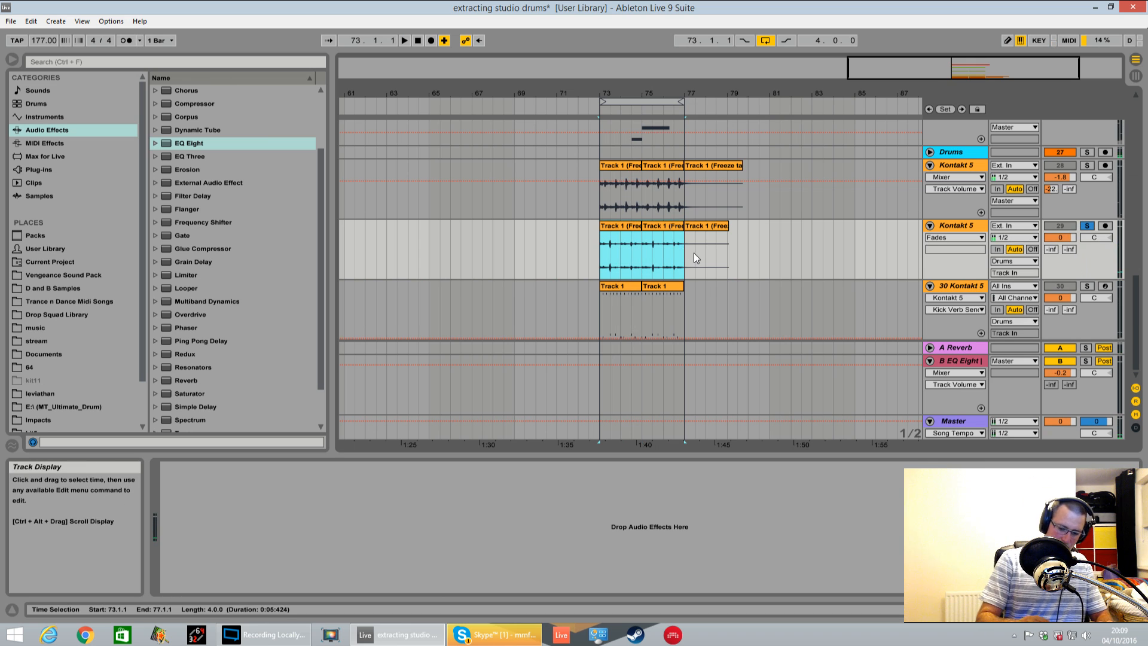
key("ctrl+j")
left_click(662, 228)
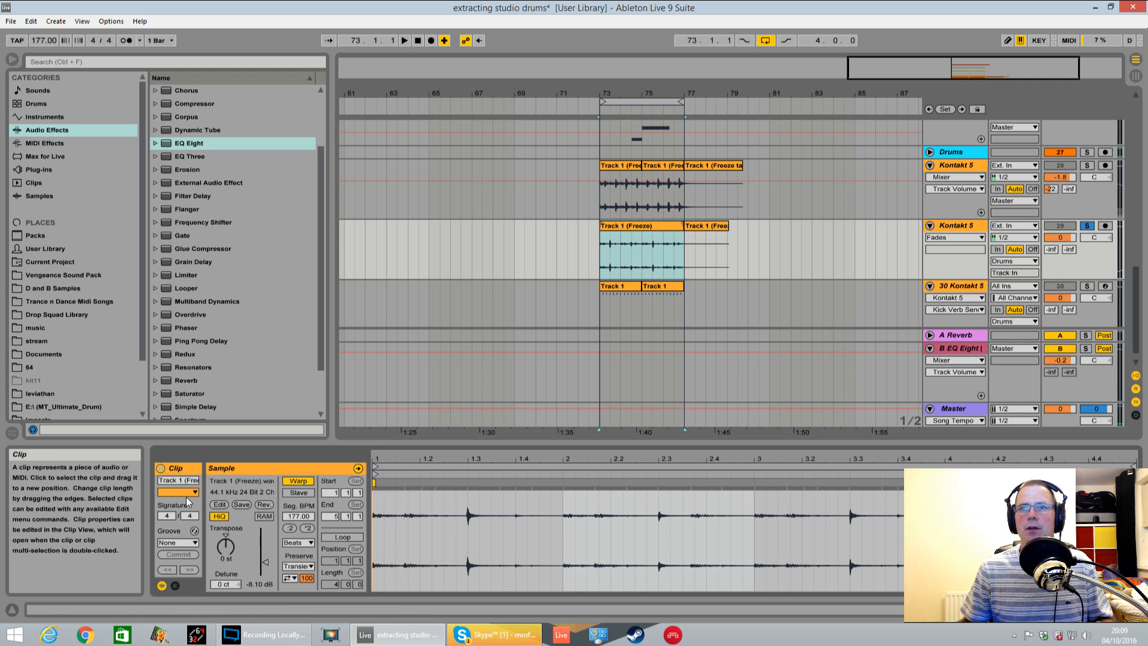
left_click(290, 528)
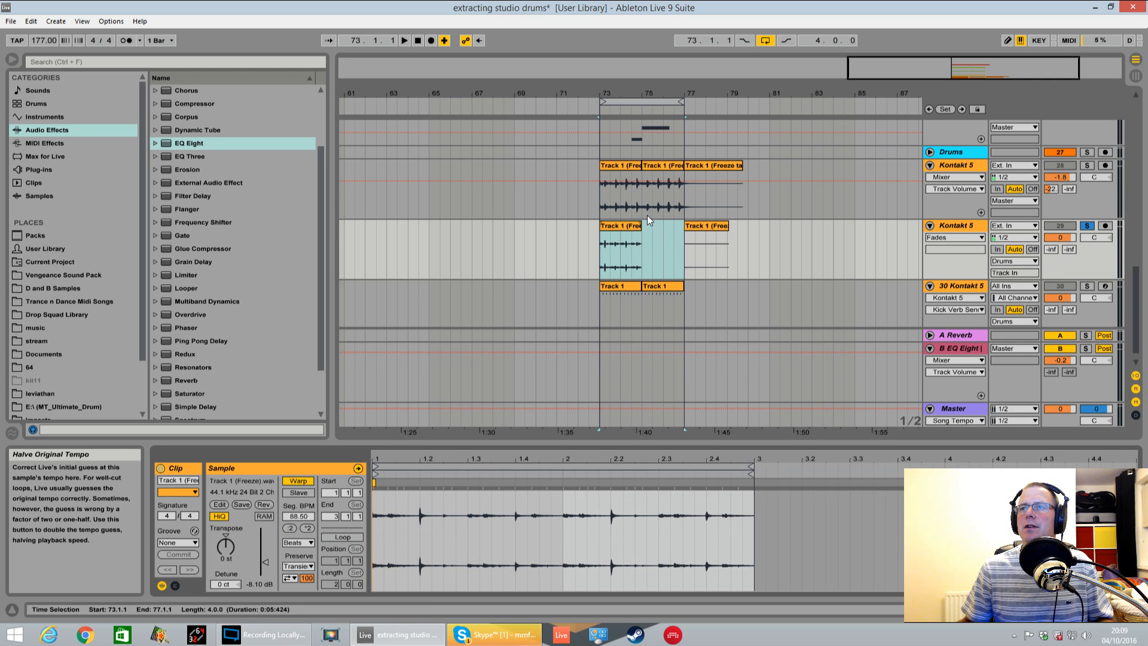
Duplicate the shortened clip to bar 75 and play the pattern from bar 73
left_click(630, 225)
key("ctrl+d")
left_click(598, 252)
key("space")
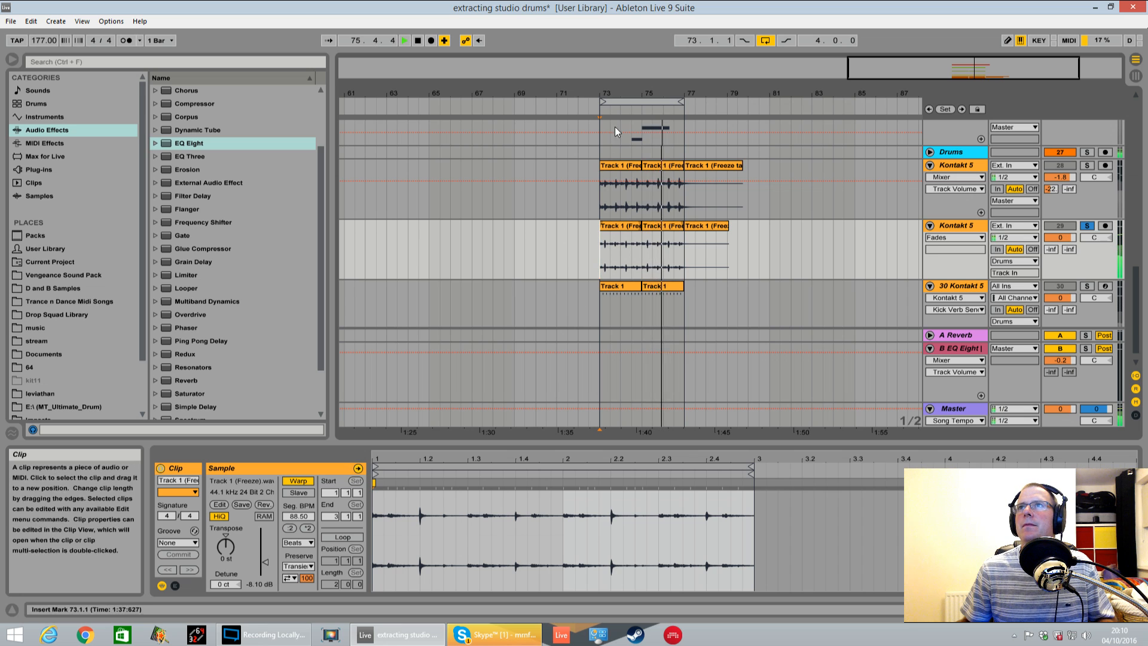
Split the shortened clip at 73.2.1 and 73.2.3 to isolate the drum hit on beat 73.2
left_click_drag(624, 92, 554, 263)
double_click(560, 263)
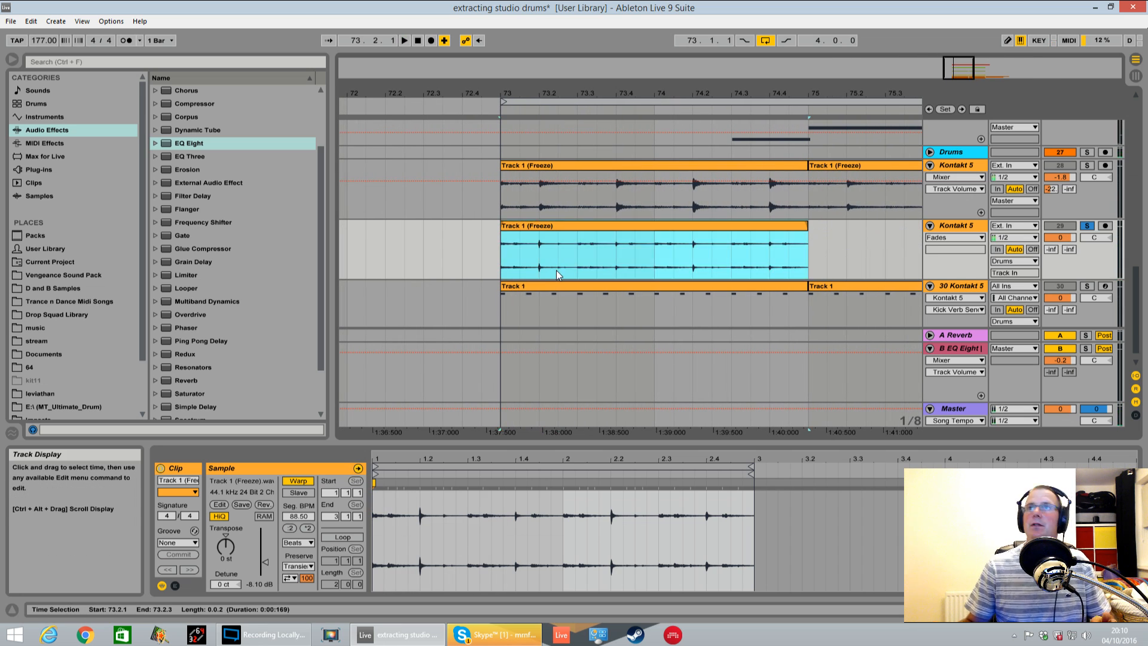
left_click(535, 256)
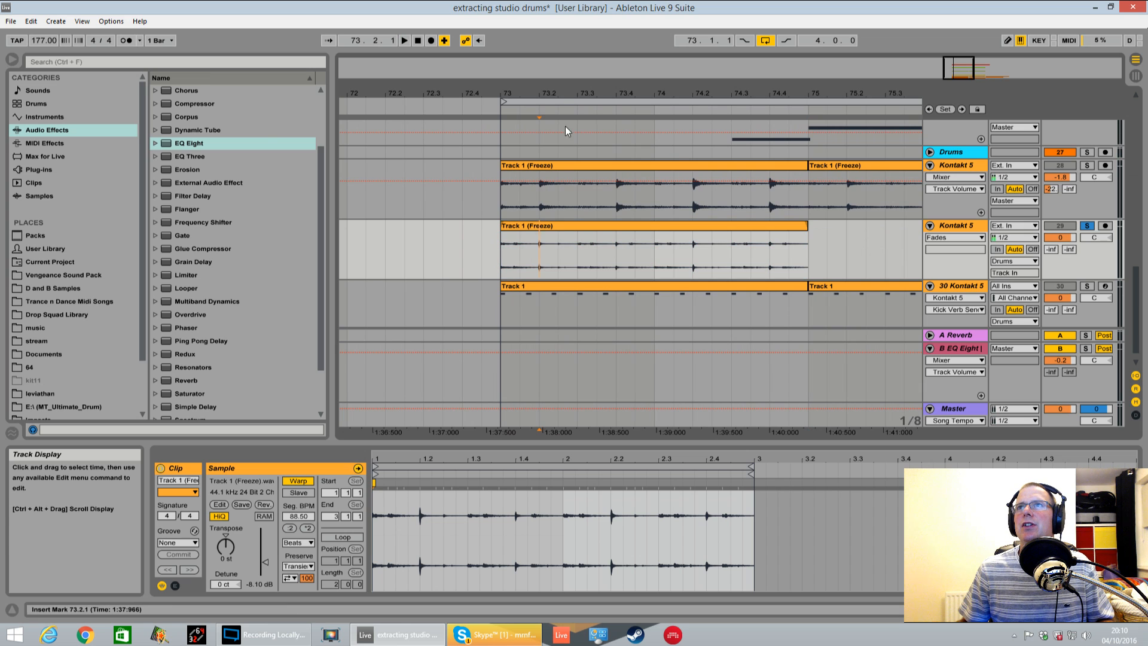
left_click_drag(559, 93, 620, 93)
left_click(401, 259)
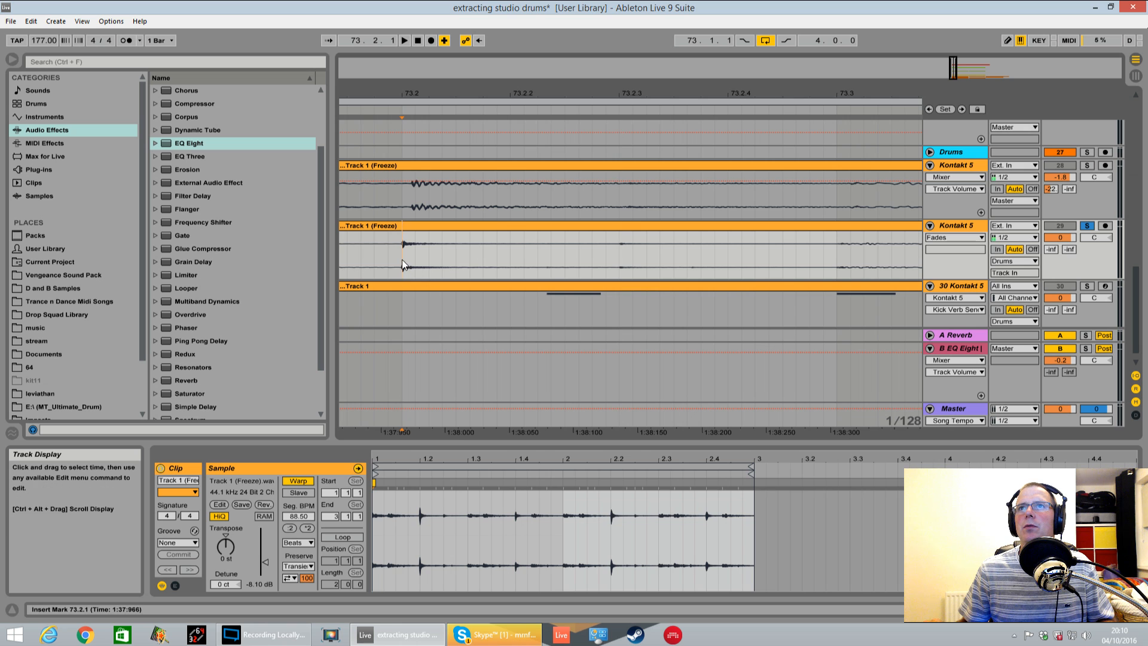
left_click_drag(412, 101, 482, 142)
left_click_drag(624, 252, 445, 256)
key("ctrl+e")
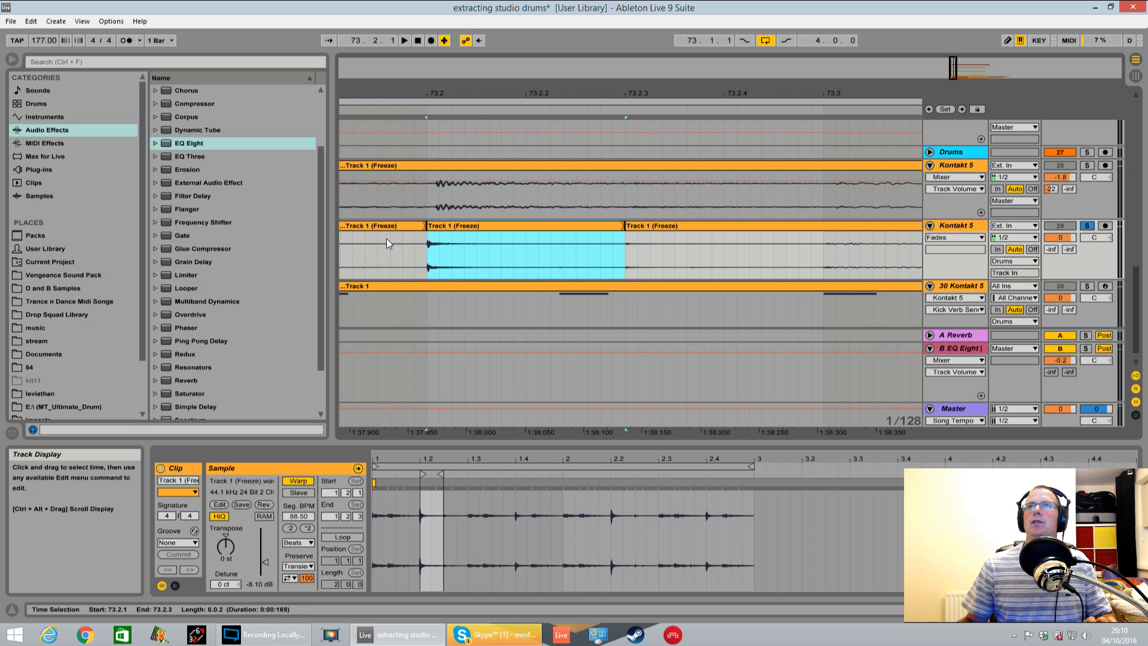
Delete the clip sections before and after the isolated hit, from 73.1.1 to 73.2.1 and from 73.2.3 to 75.1.1
left_click_drag(522, 94, 522, 48)
left_click(465, 227)
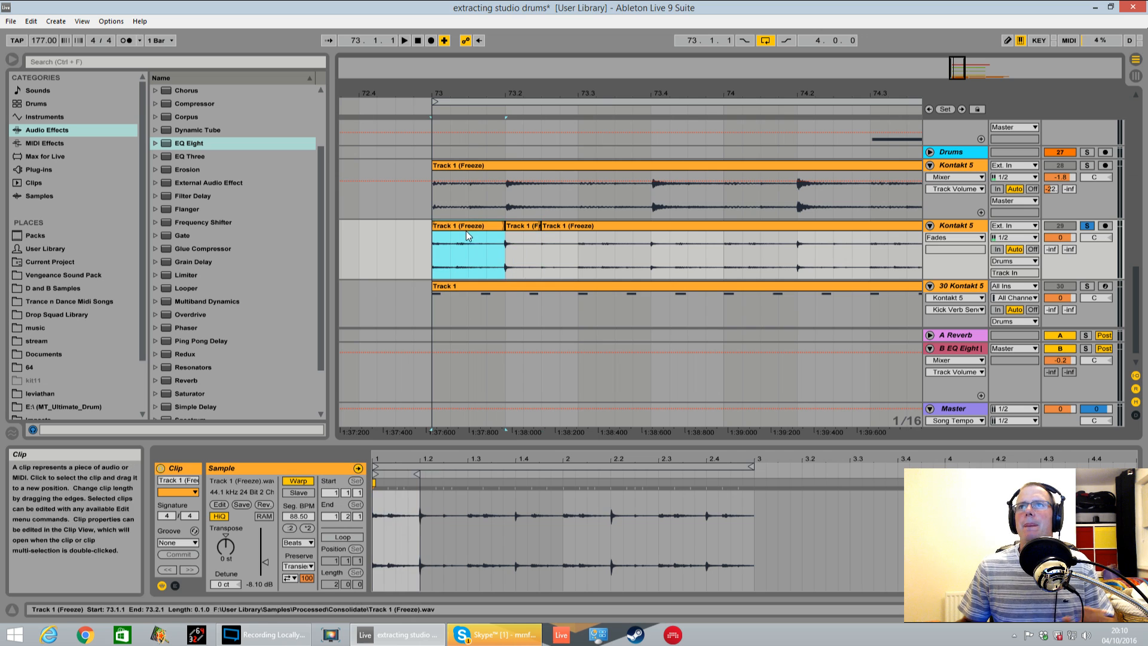
key("Delete")
left_click(586, 228)
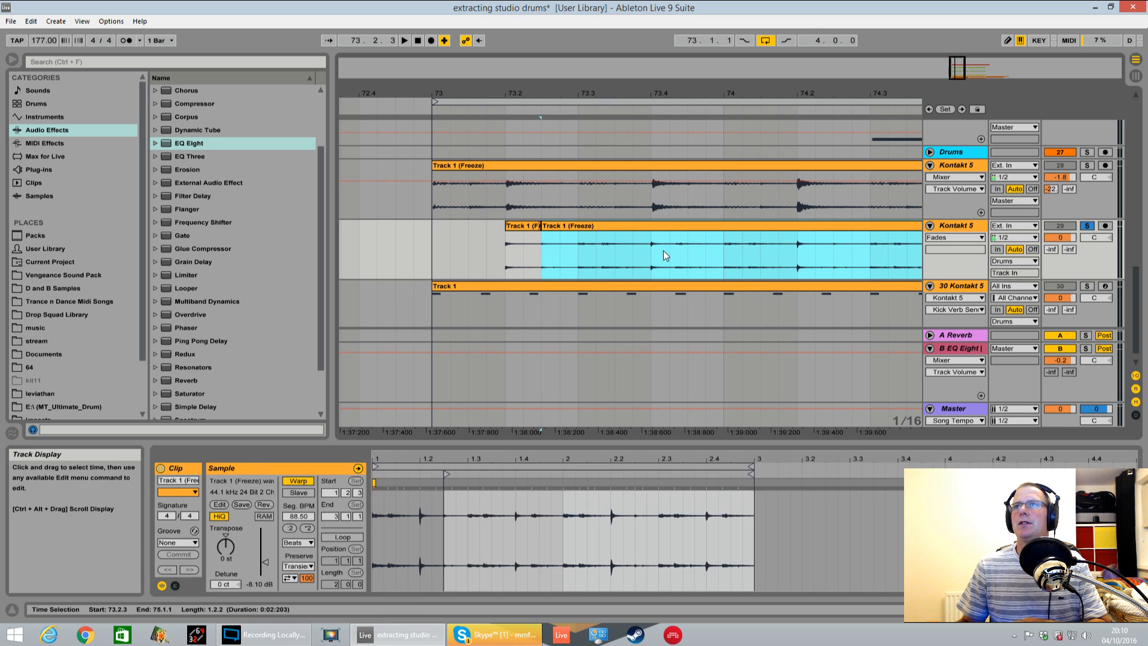
key("Delete")
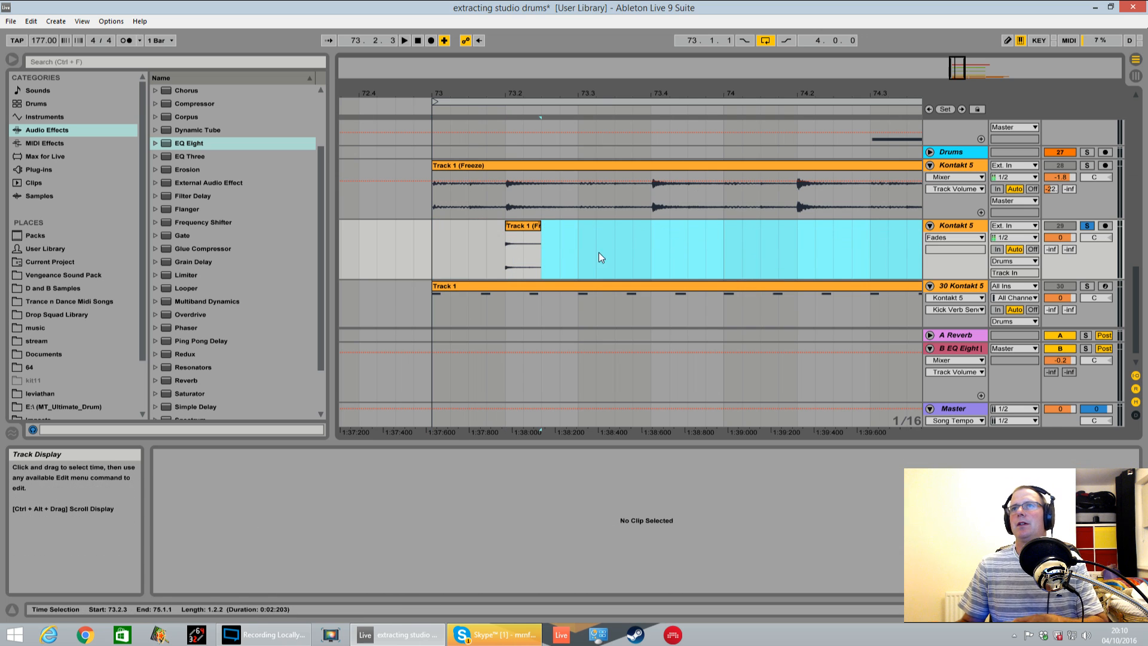
Play the isolated hit from bar 73 and copy it to beat 73.4
left_click(433, 235)
key("space")
key("space")
left_click_drag(522, 227, 665, 238, "ctrl")
Repeat the one-bar pattern of two hits from bar 73 three times, filling bars 74 to 76
left_click_drag(427, 248, 730, 227)
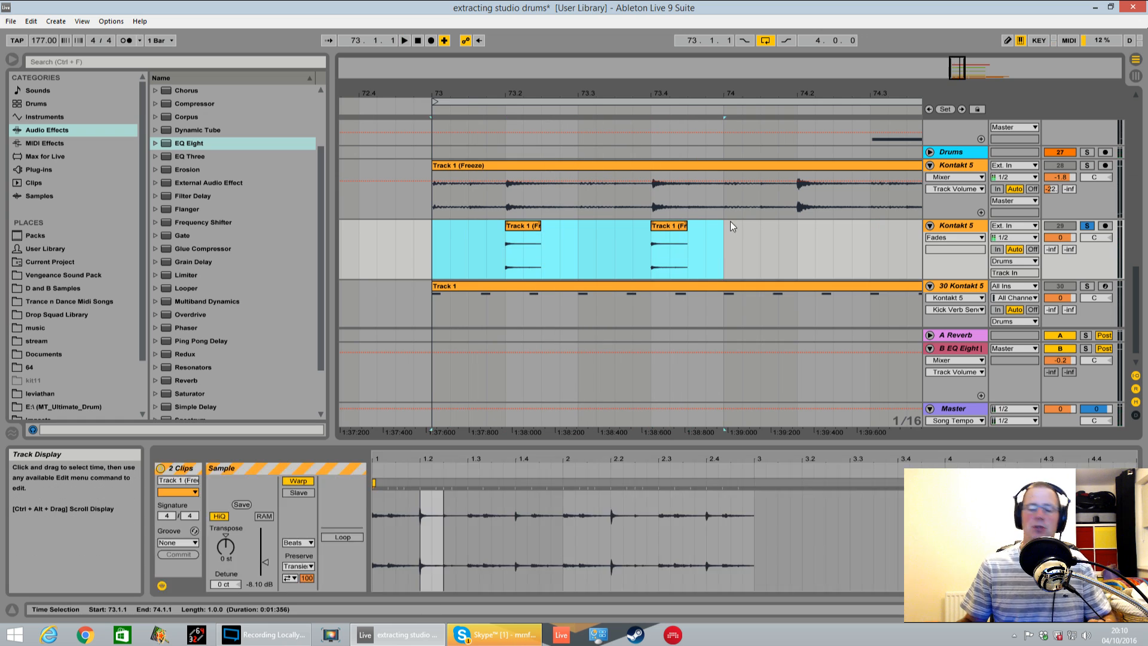
key("ctrl+d")
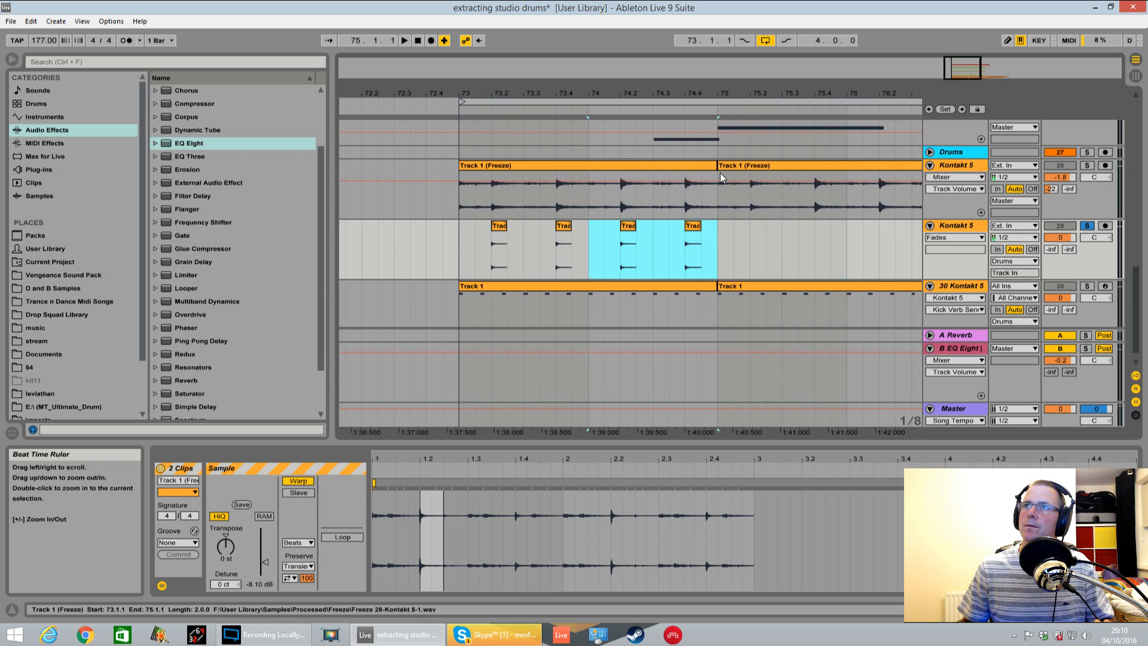
key("ctrl+d")
key("ctrl+d")
Consolidate the repeated hits from 73.1.1 to 77.1.1 on track 29 into a single clip
left_click_drag(703, 93, 701, 45)
left_click_drag(618, 274, 732, 260)
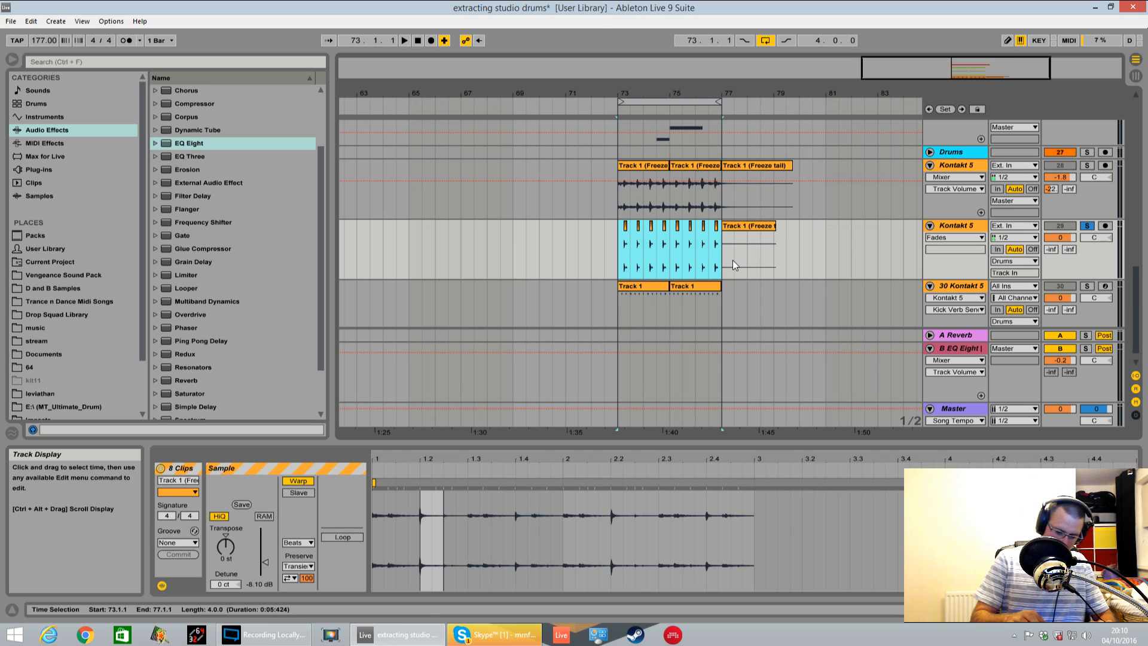
key("ctrl+j")
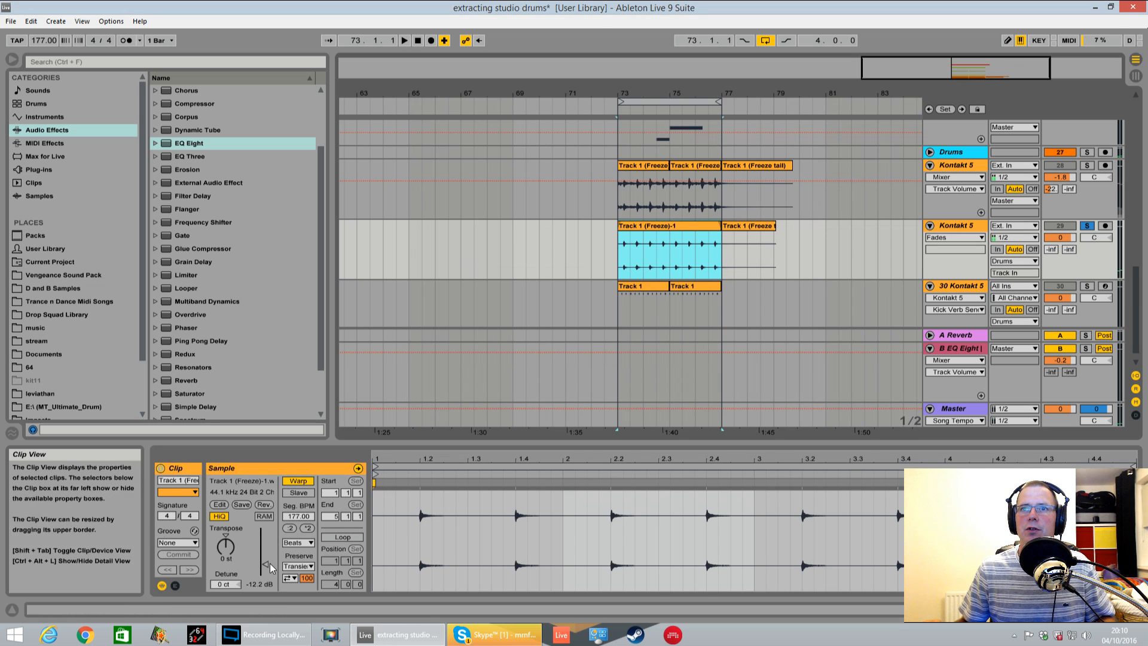
Raise the consolidated clip's gain to -4.05 dB and set its track's A-Reverb send to -8.4 dB during playback
left_click_drag(261, 564, 261, 559)
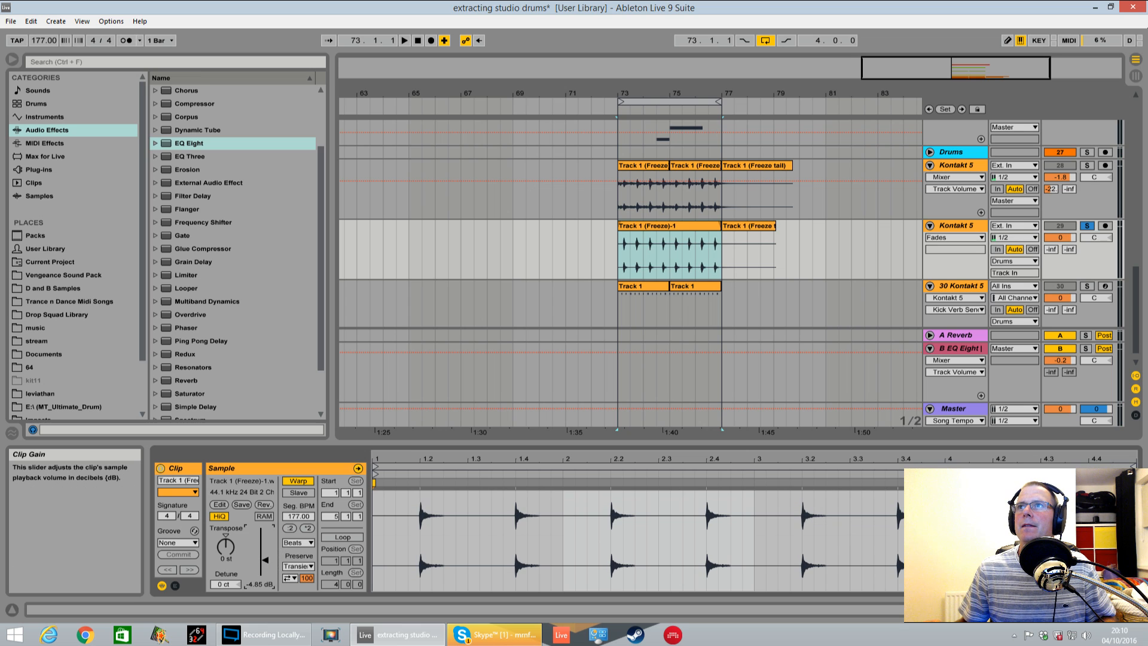
key("space")
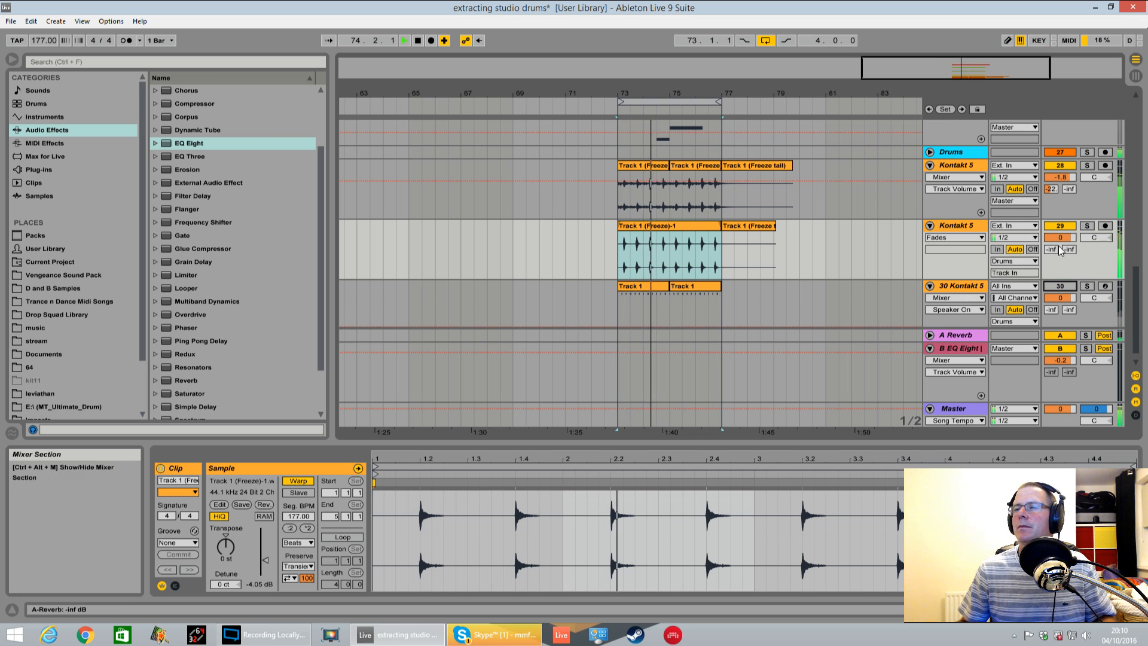
left_click_drag(1051, 250, 1051, 222)
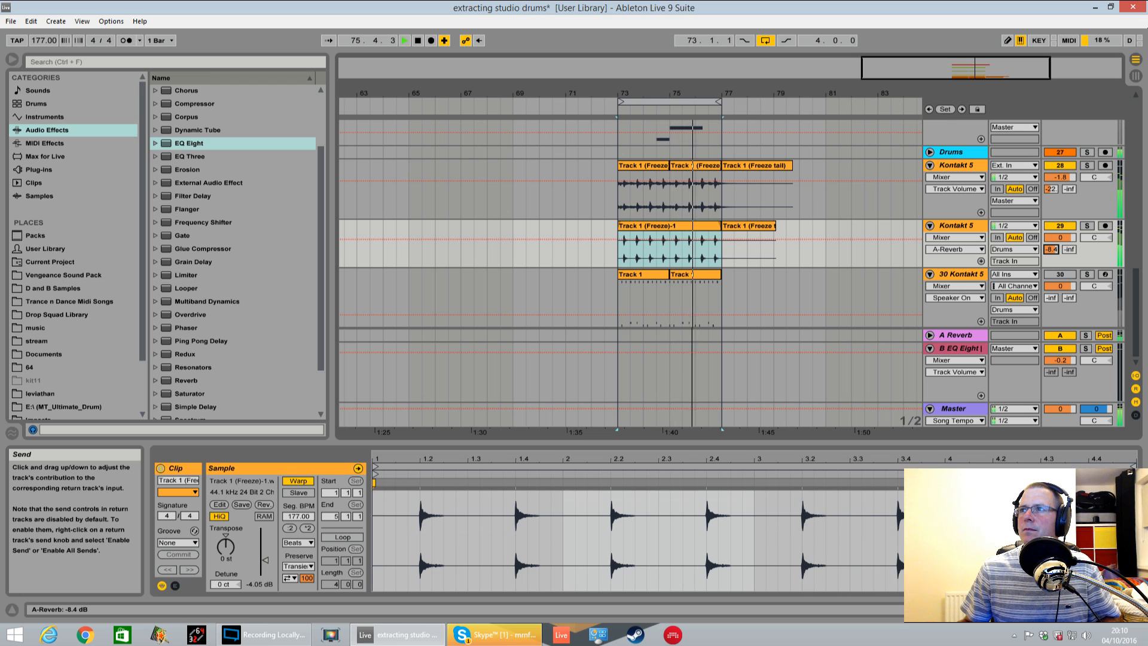
Replace the Reverb device on return track A with the RC 48 plug-in
left_click(977, 339)
right_click(319, 465)
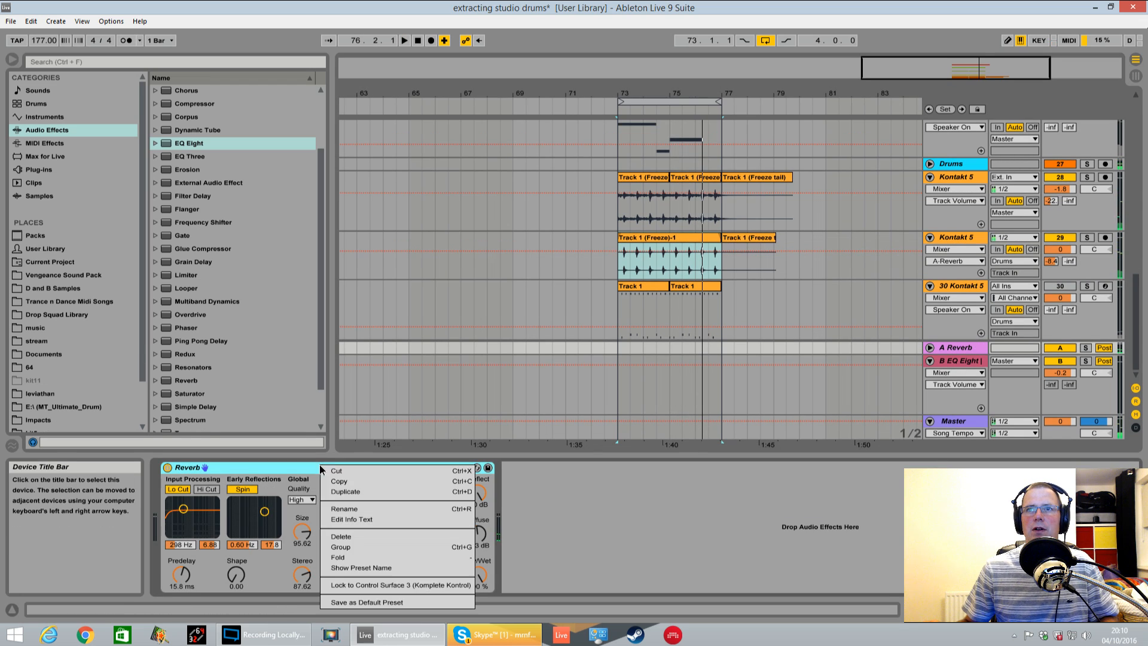
left_click(353, 537)
left_click(39, 169)
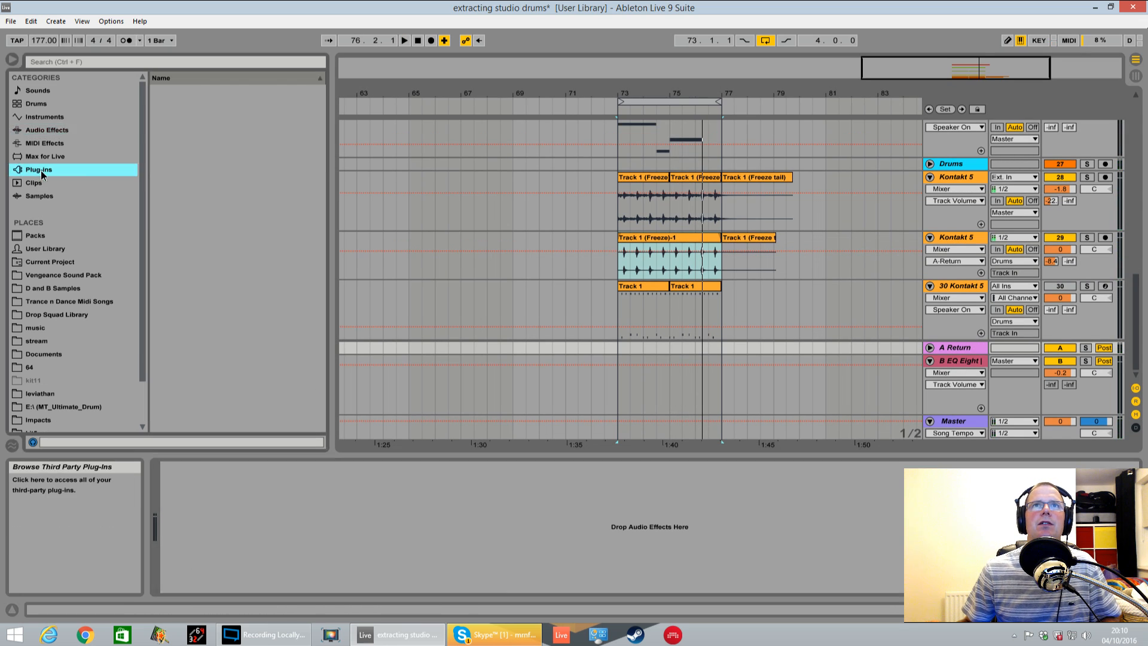
left_click(156, 131)
left_click(157, 132)
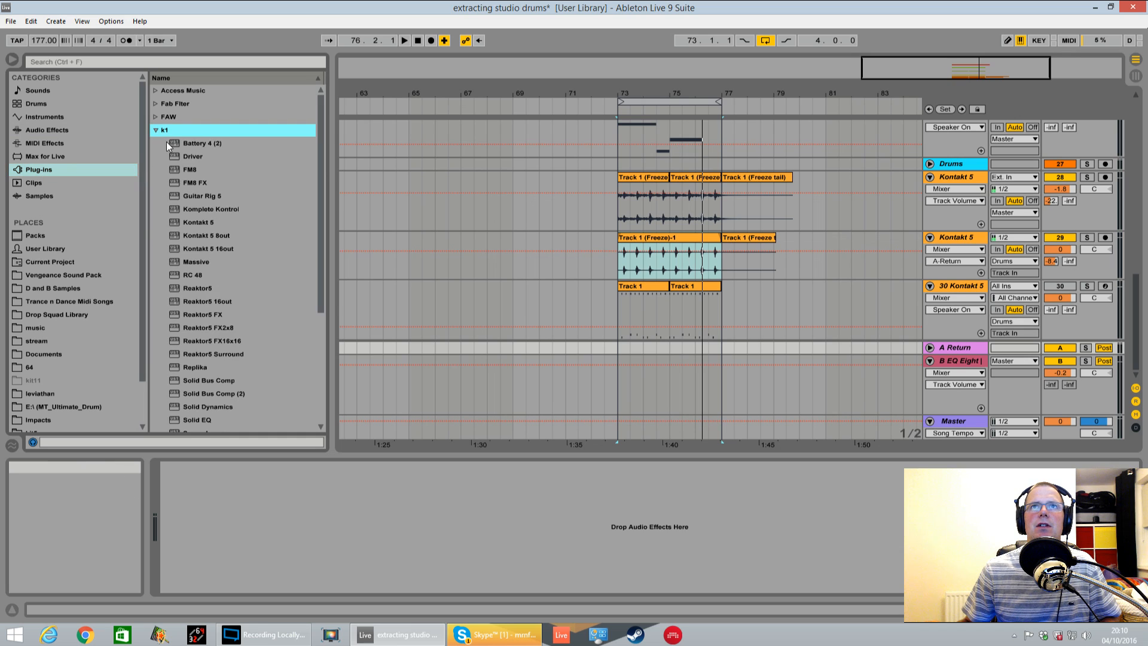
scroll(230, 328, "down", 2)
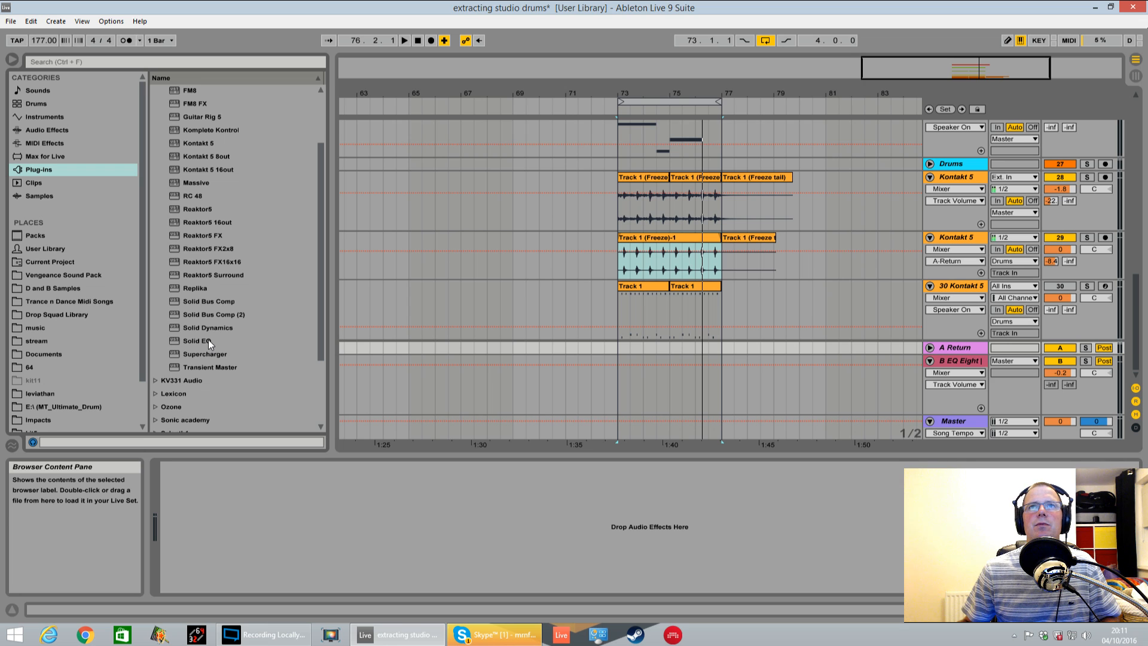
left_click_drag(192, 195, 601, 493)
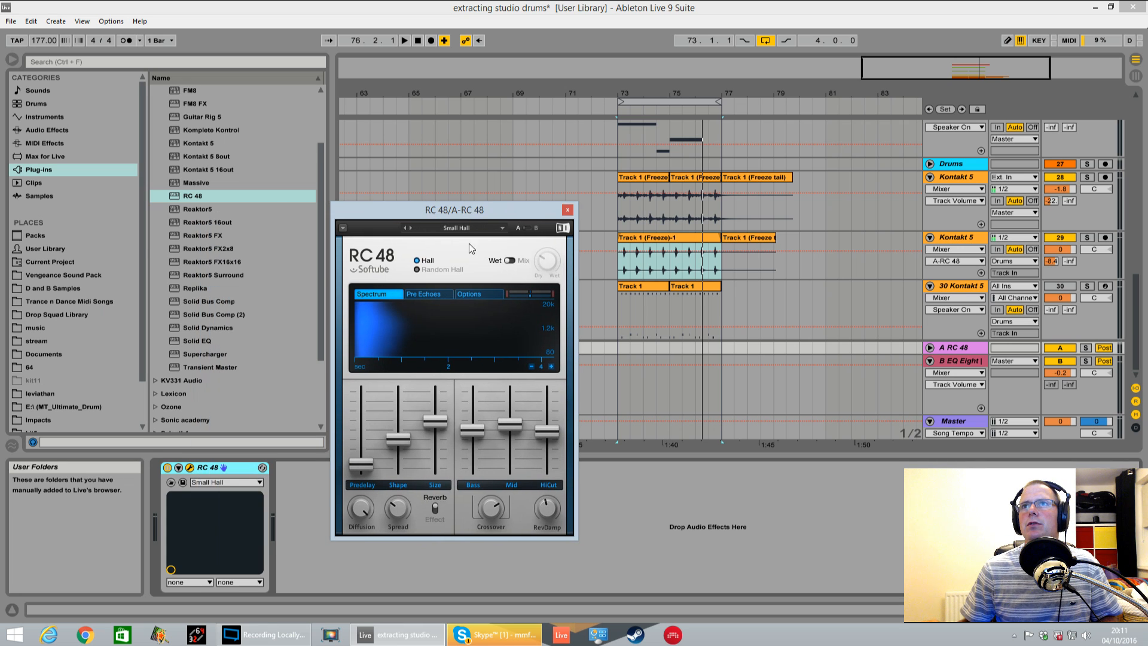
Load the Bright Plate preset in RC 48
left_click(460, 227)
mouse_move(445, 284)
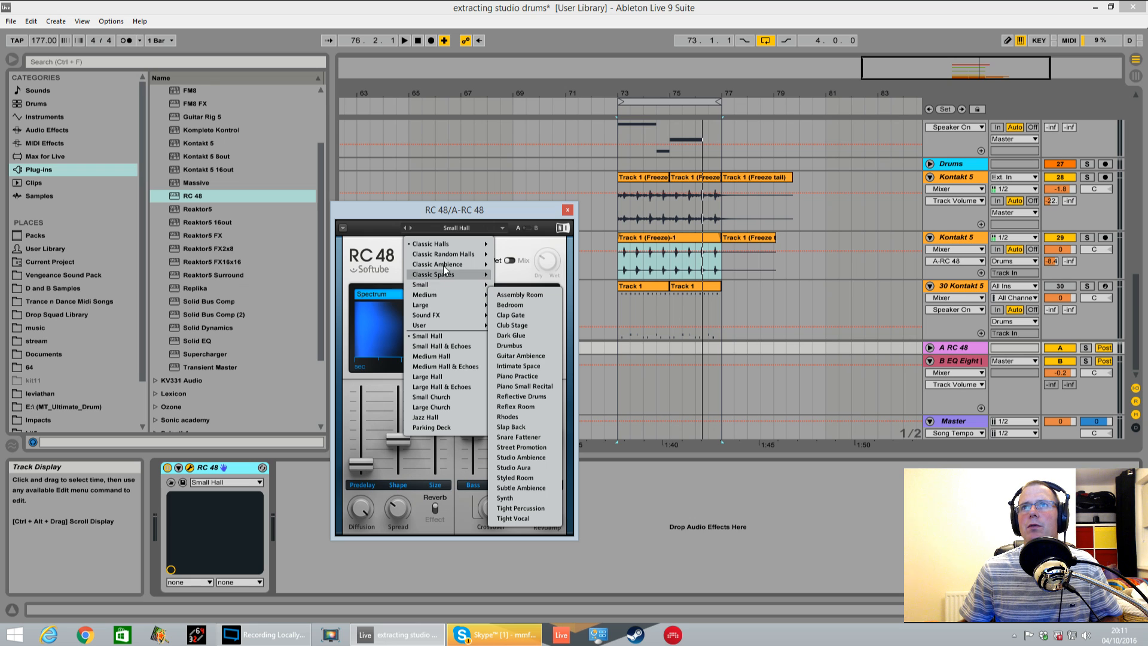
mouse_move(444, 255)
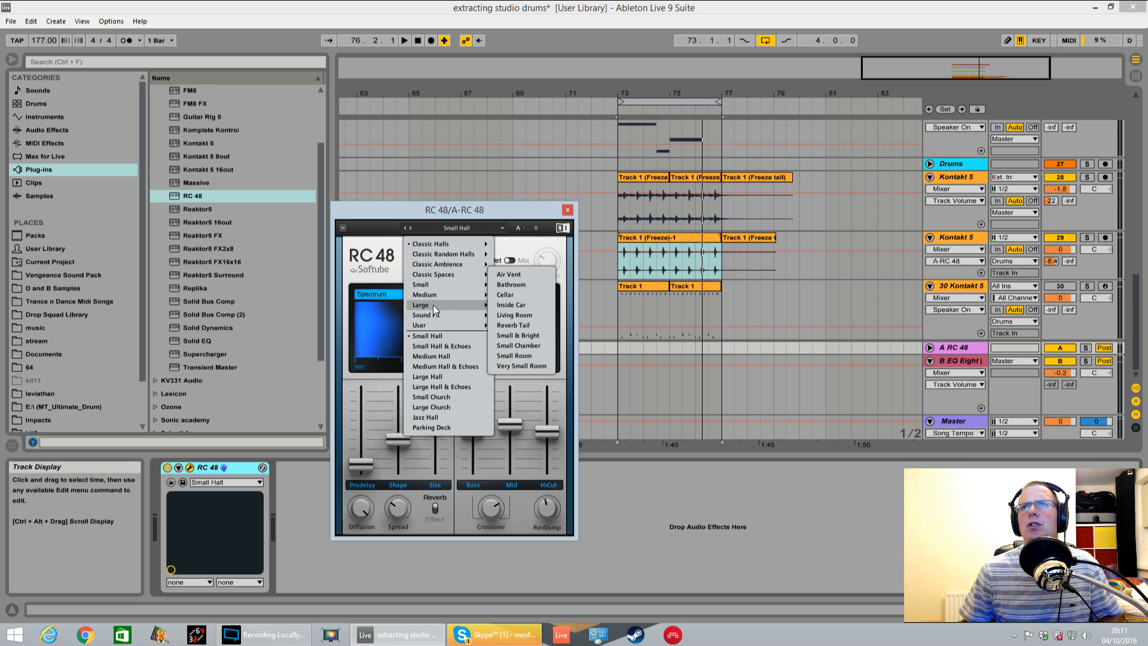
mouse_move(433, 306)
left_click(514, 325)
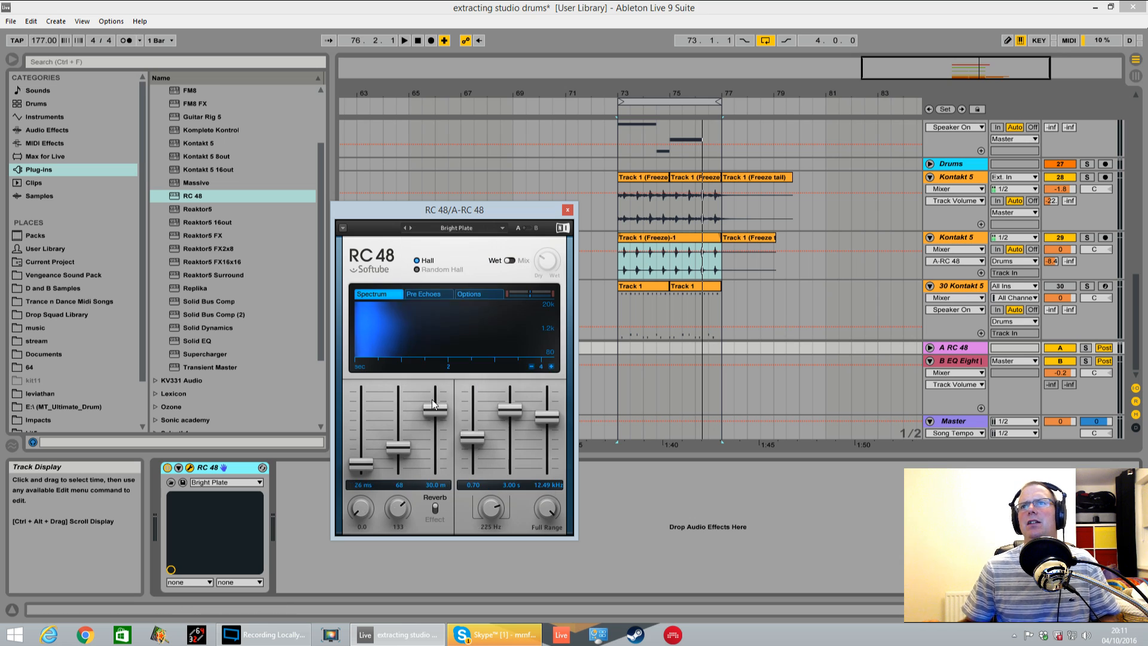
Play the loop and lower track 29's RC 48 send to about -11 dB
key("space")
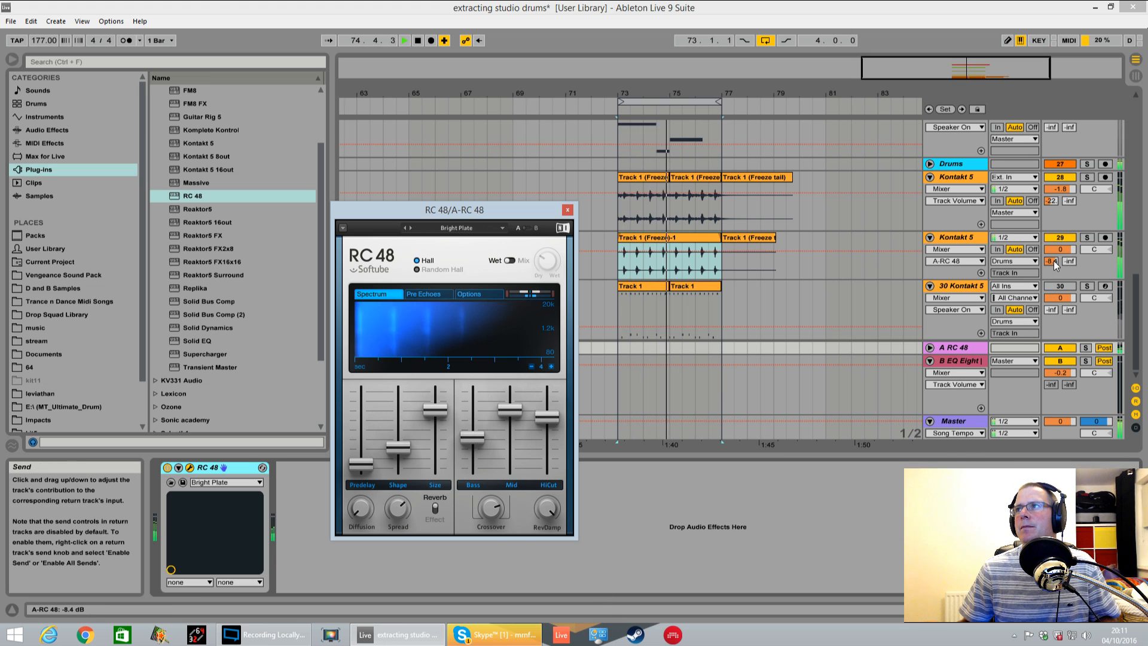
mouse_move(1050, 261)
left_mouse_down()
mouse_move(1050, 281)
mouse_move(1050, 261)
left_mouse_up()
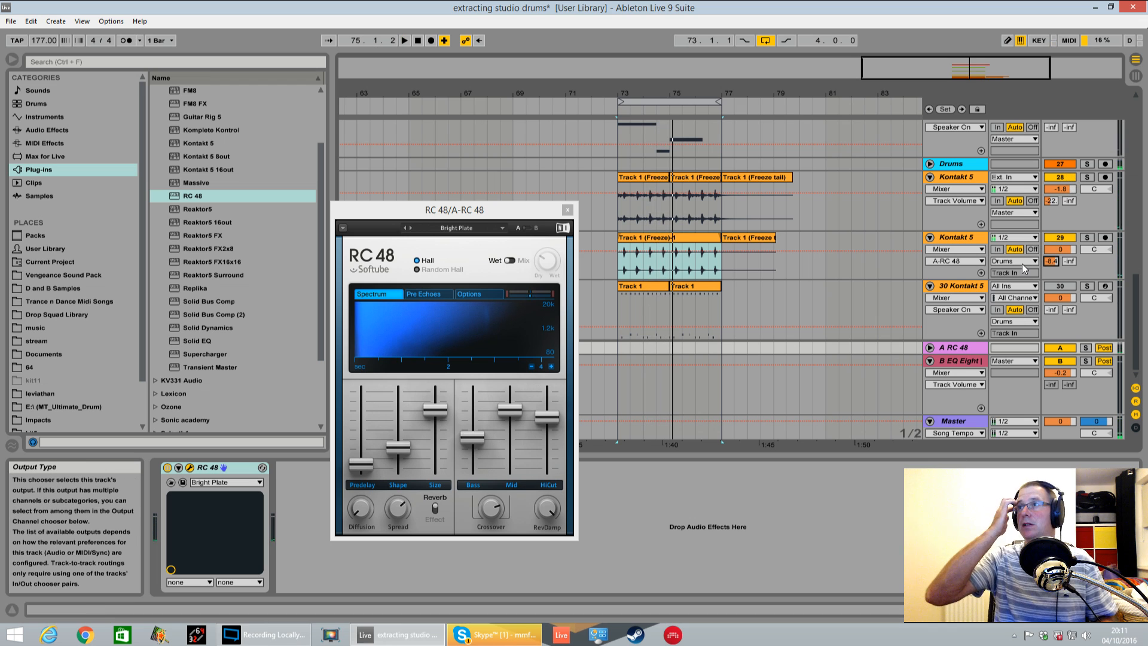
key("space")
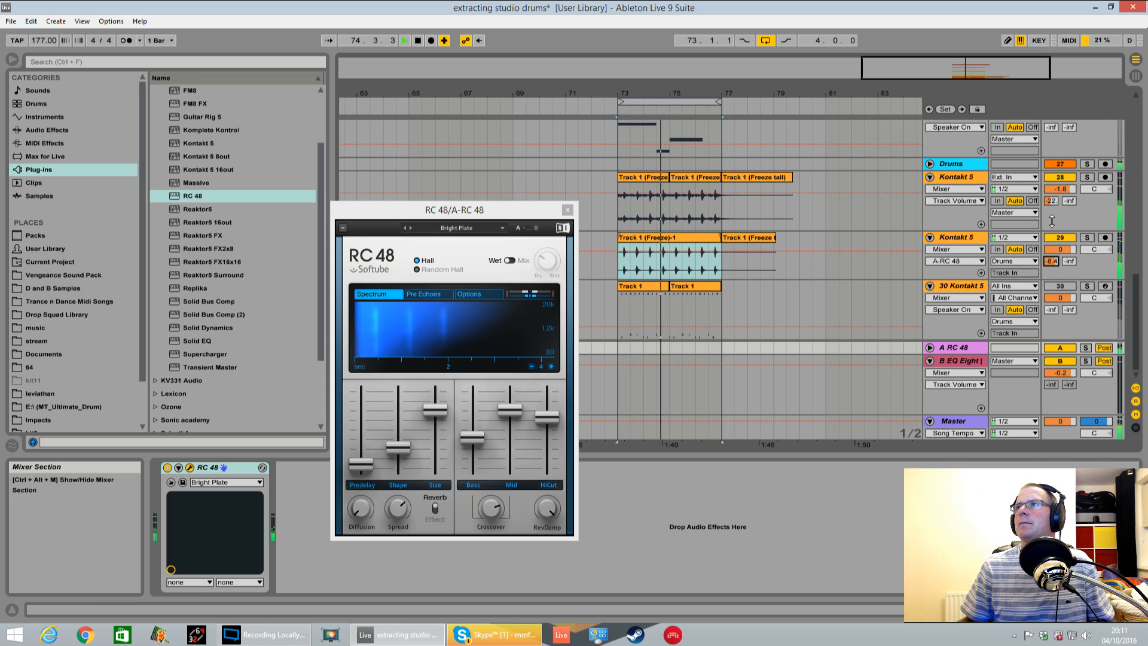
left_click_drag(1050, 261, 1051, 270)
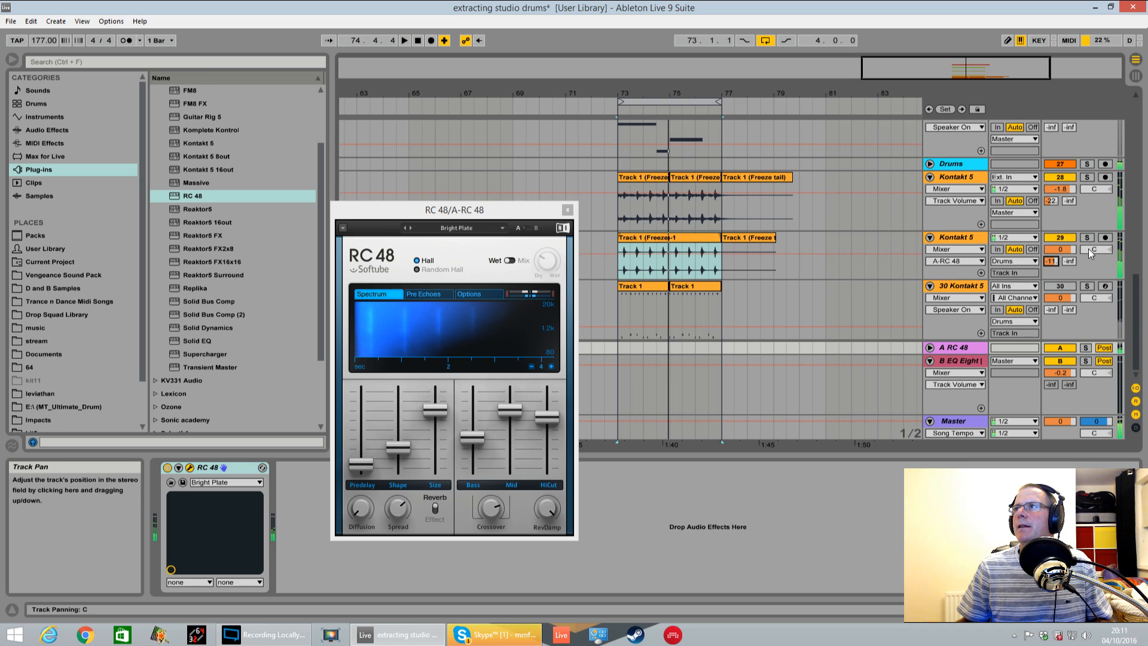
Pan track 29 to 10R and the Snares track to 10L
left_click_drag(1093, 249, 1094, 244)
scroll(1093, 256, "up", 10)
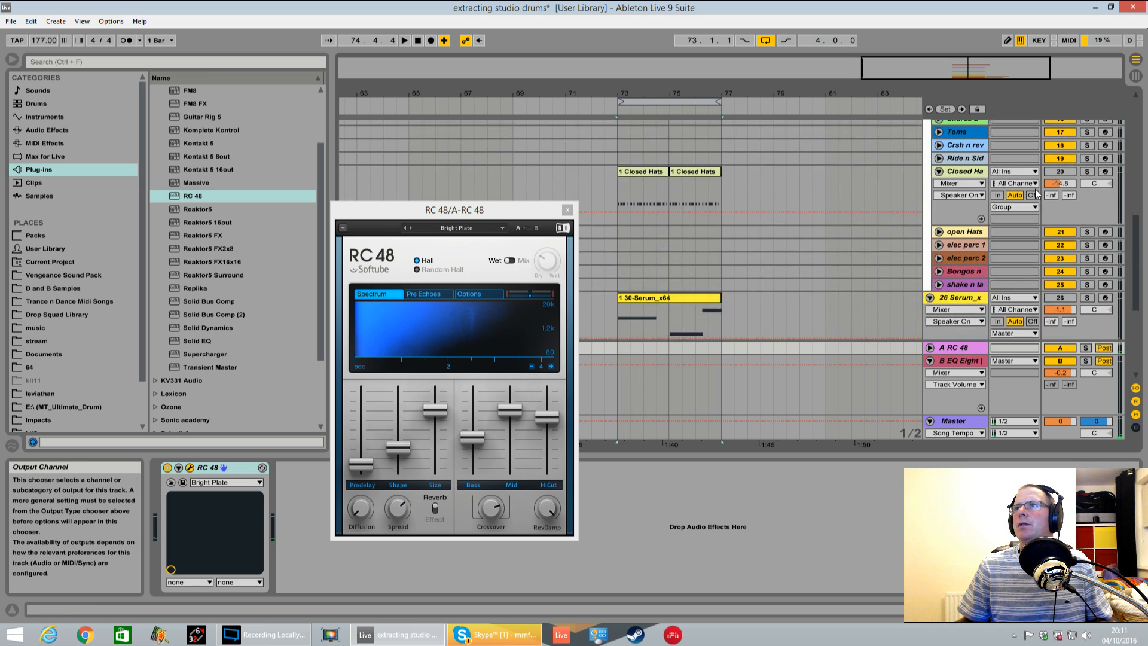
left_click_drag(1098, 170, 1099, 174)
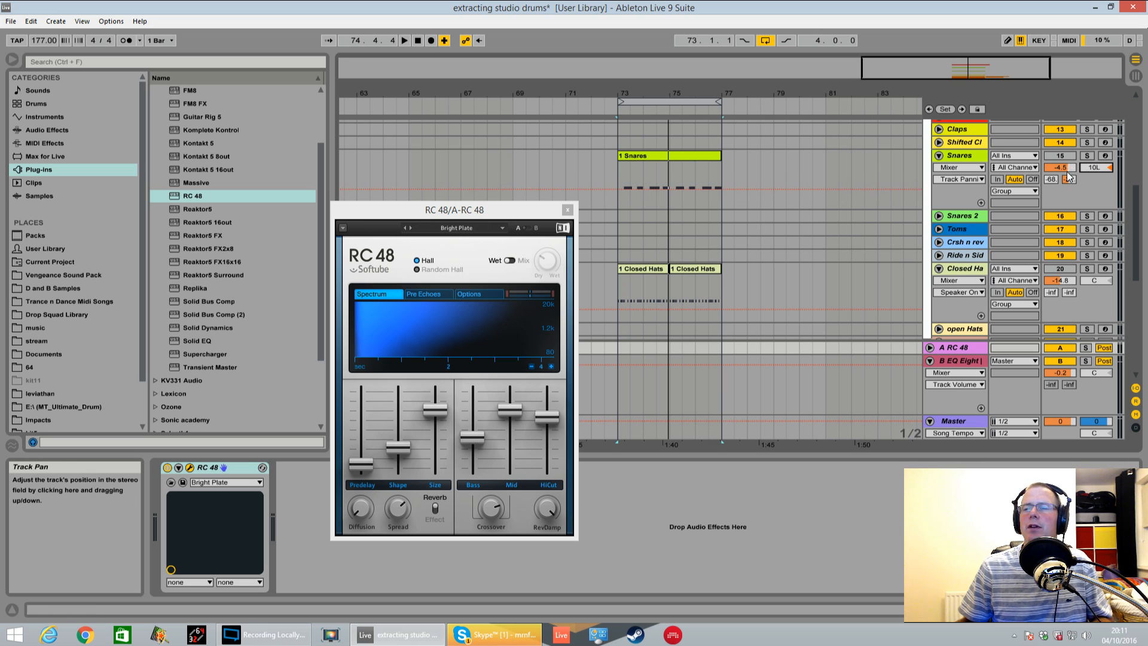
Set the Snares track's volume to -5.5 dB and its RC 48 send to -13.4 dB during playback, then close the RC 48 window
key("space")
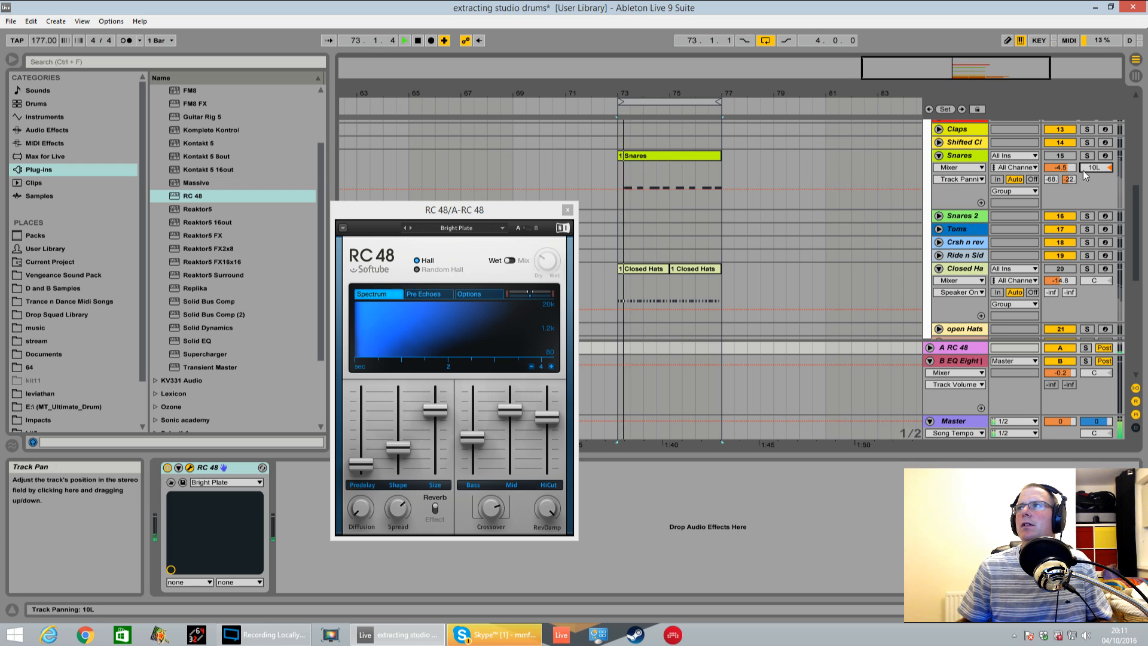
left_click(1050, 179)
left_click_drag(1051, 180, 1050, 137)
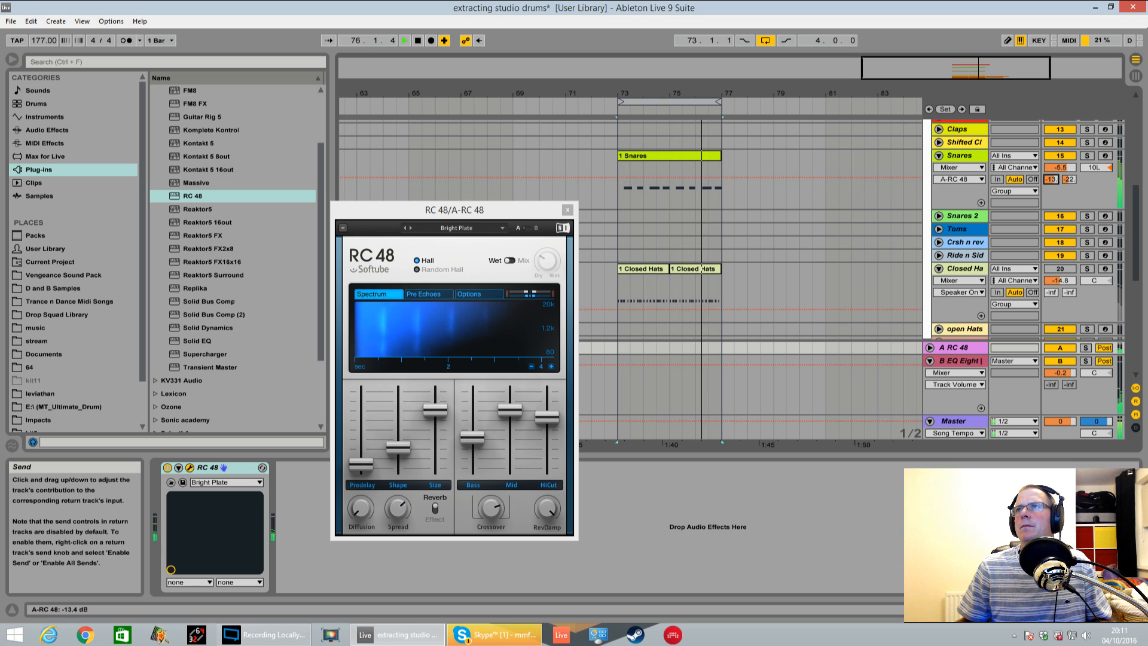
scroll(792, 242, "down", 3)
scroll(816, 238, "down", 7)
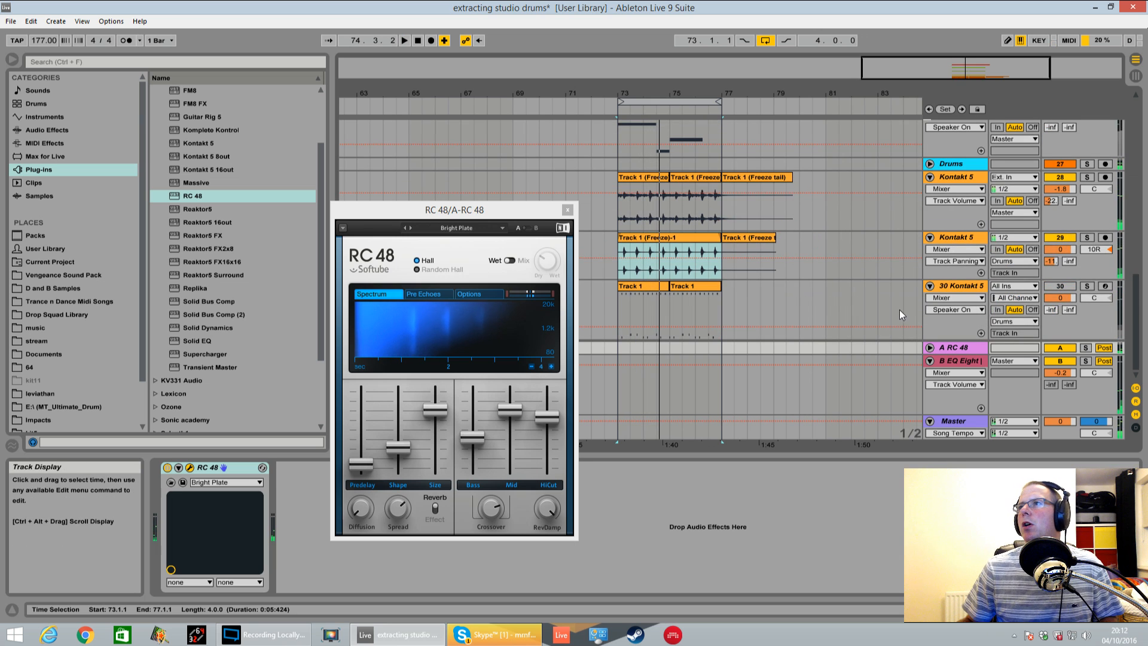
left_click(568, 208)
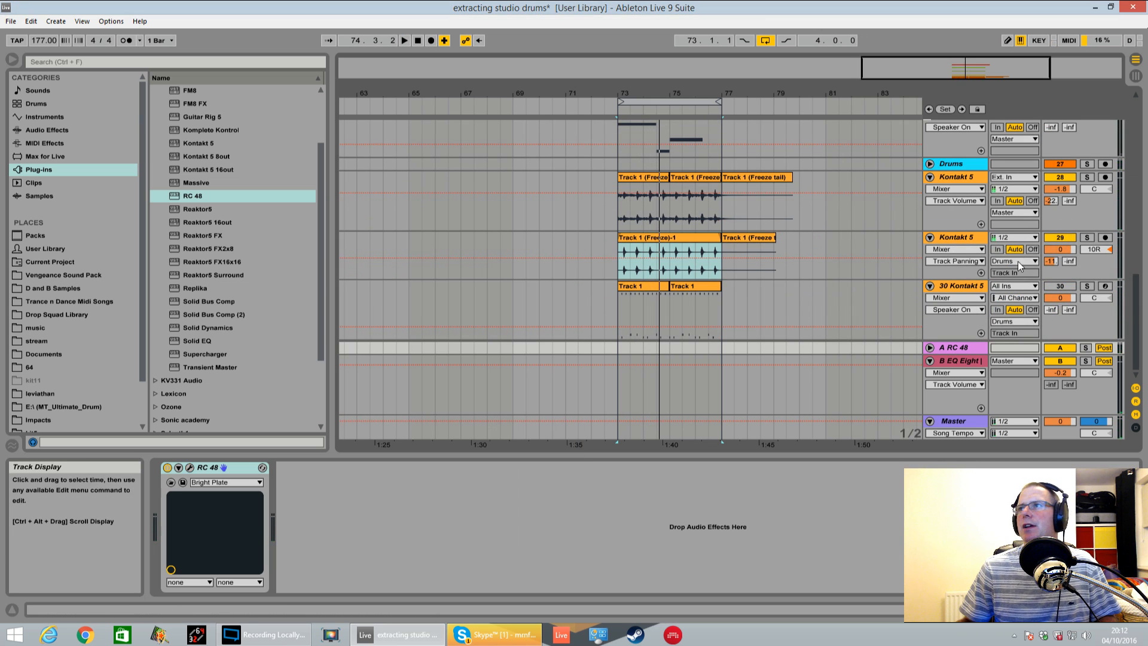
Solo the 30-Kontakt 5 track and play it briefly
left_click(1086, 286)
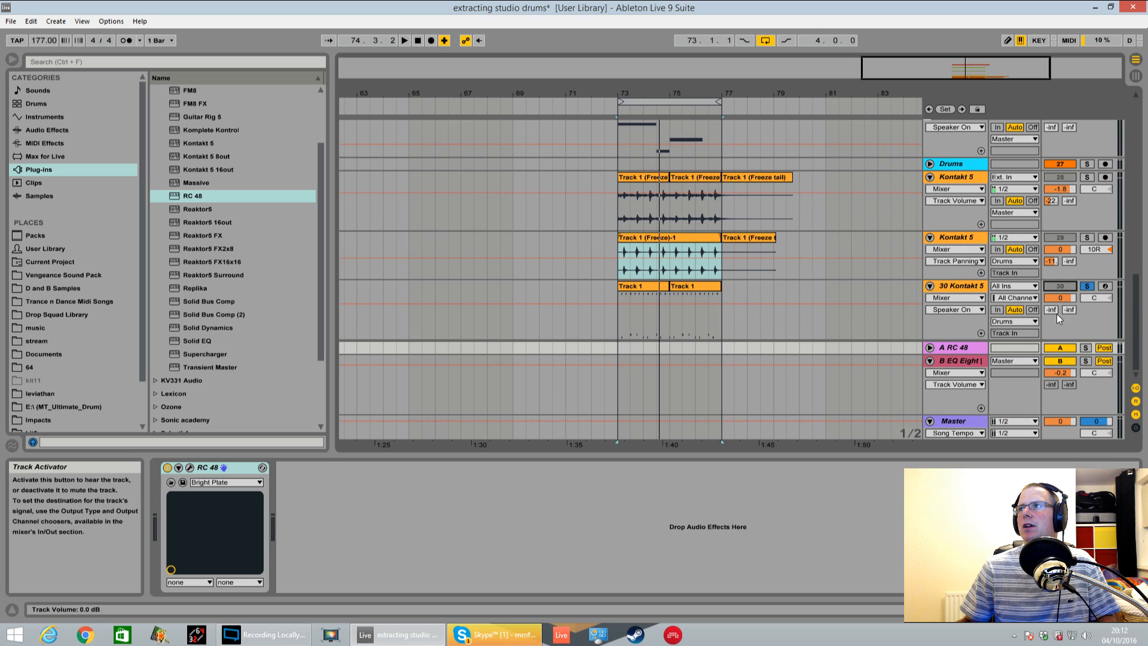
key("space")
key("space")
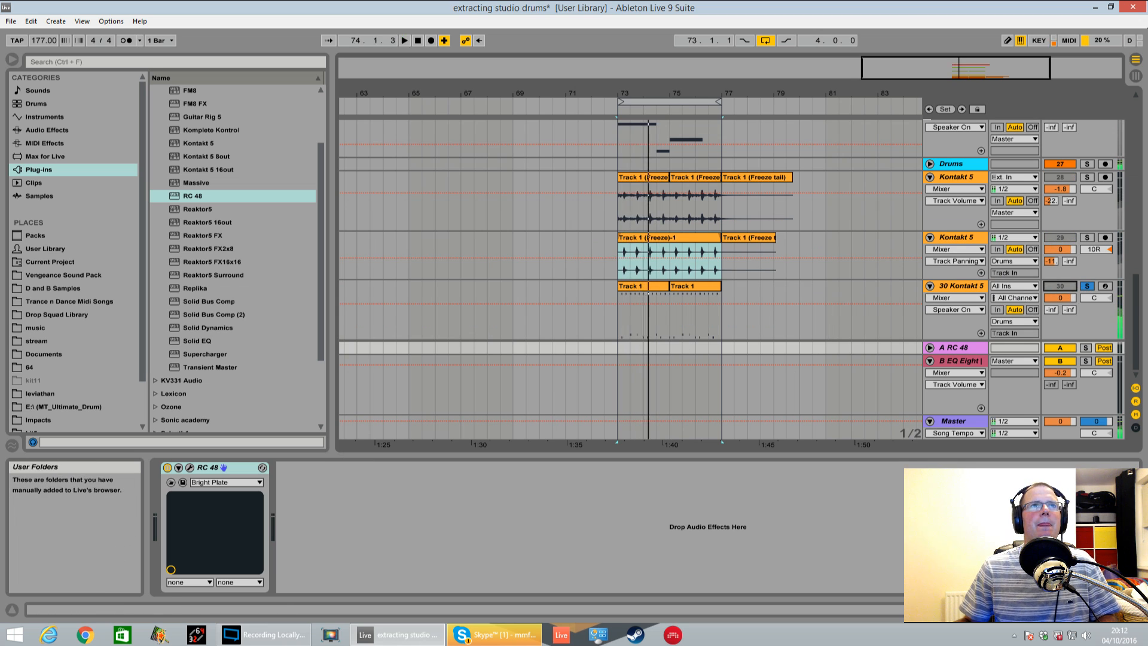
Open Studio Drummer's groove browser on the 30-Kontakt 5 track and list the 01 Groove 140BPM files under 10 Indie Disco
left_click_drag(0, 103, 868, 104)
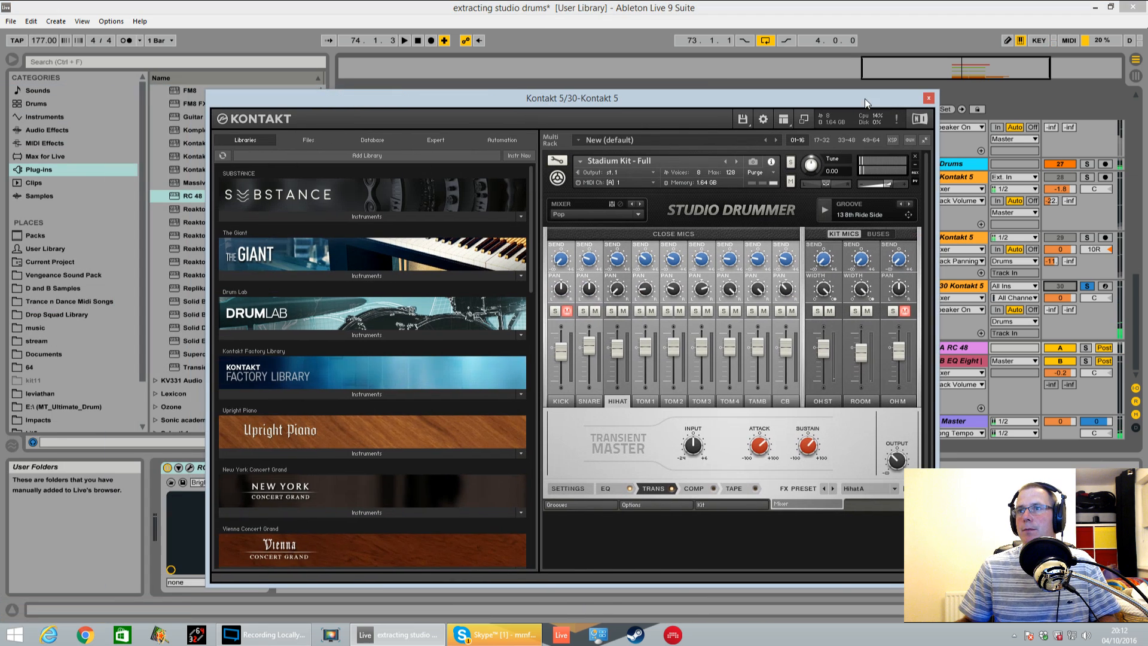
left_click(586, 505)
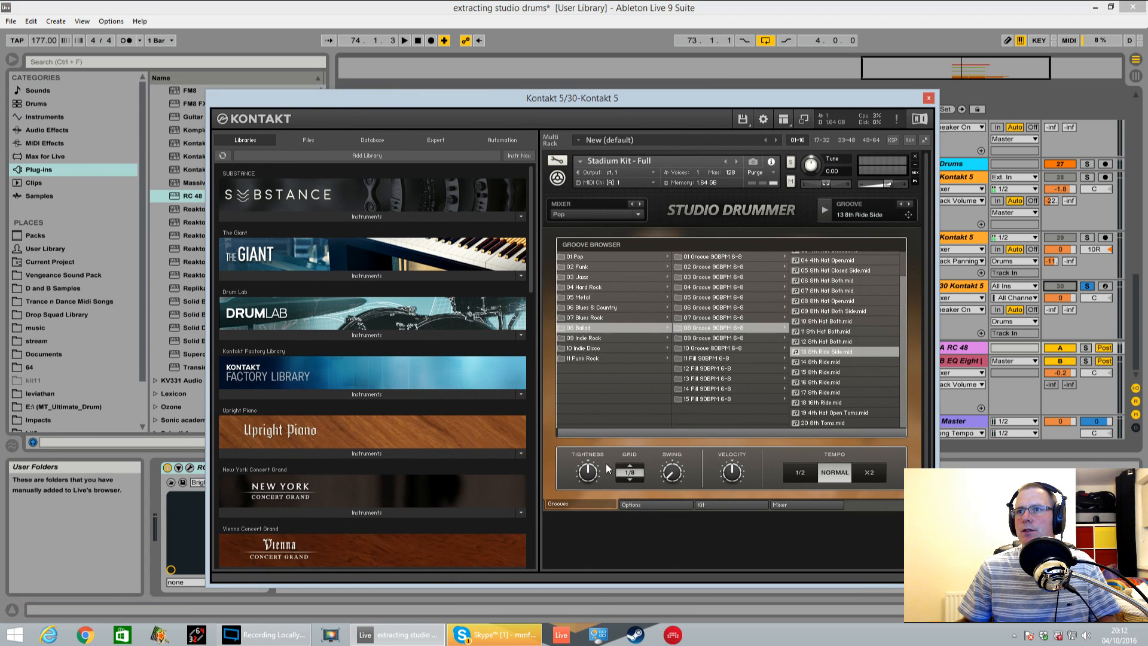
left_click(597, 349)
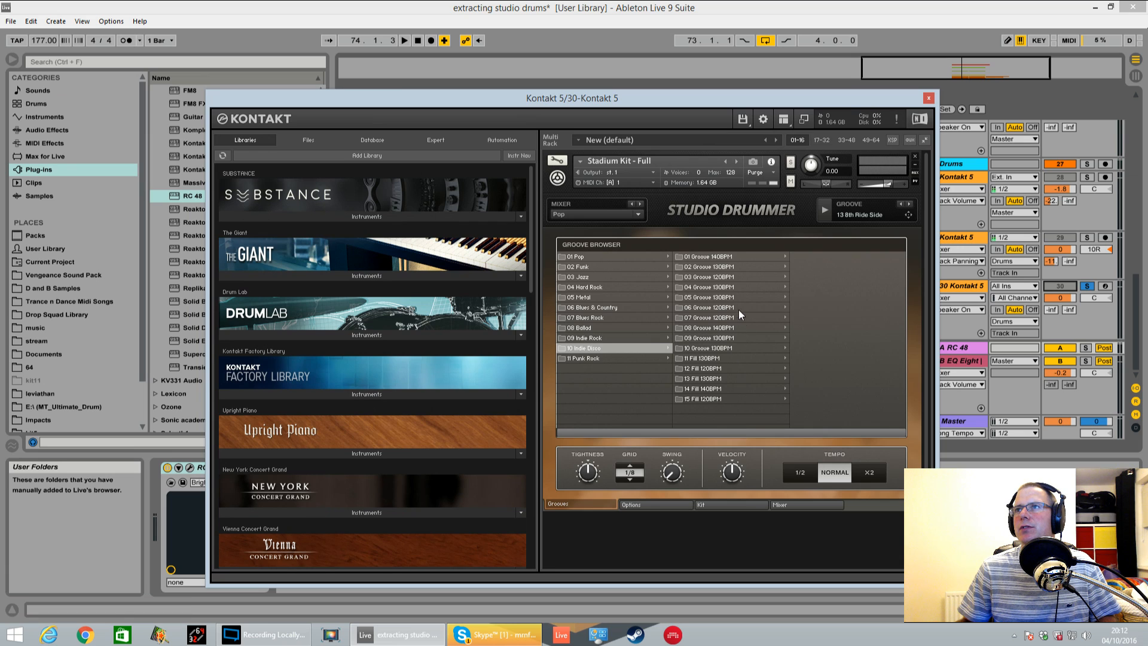
left_click(728, 257)
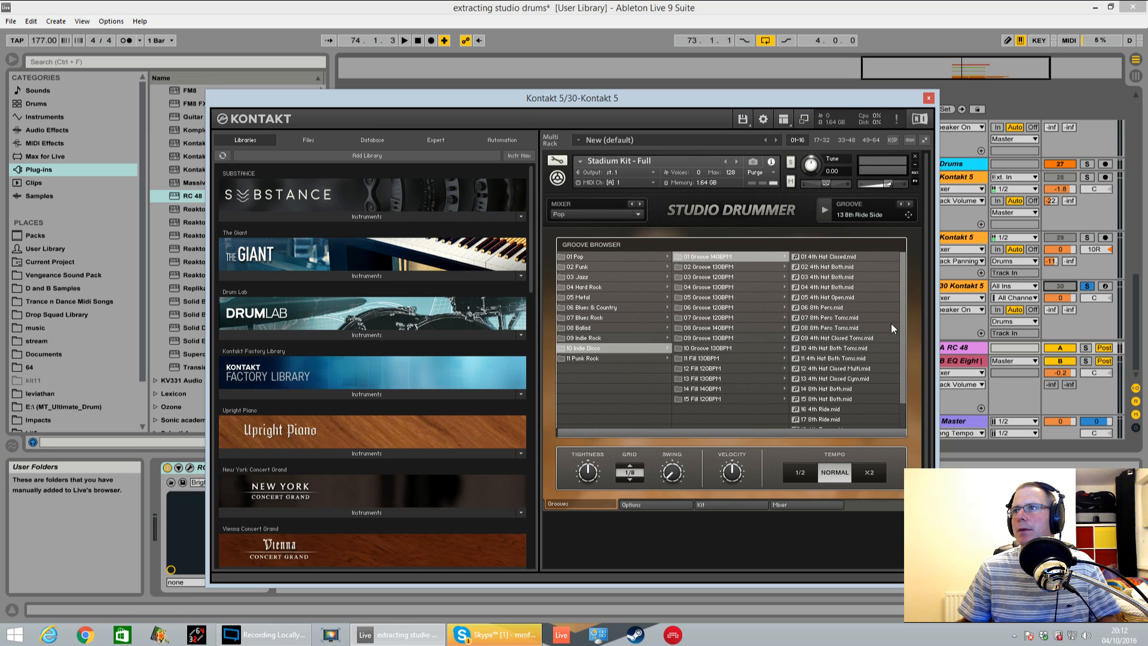
left_click_drag(904, 327, 910, 372)
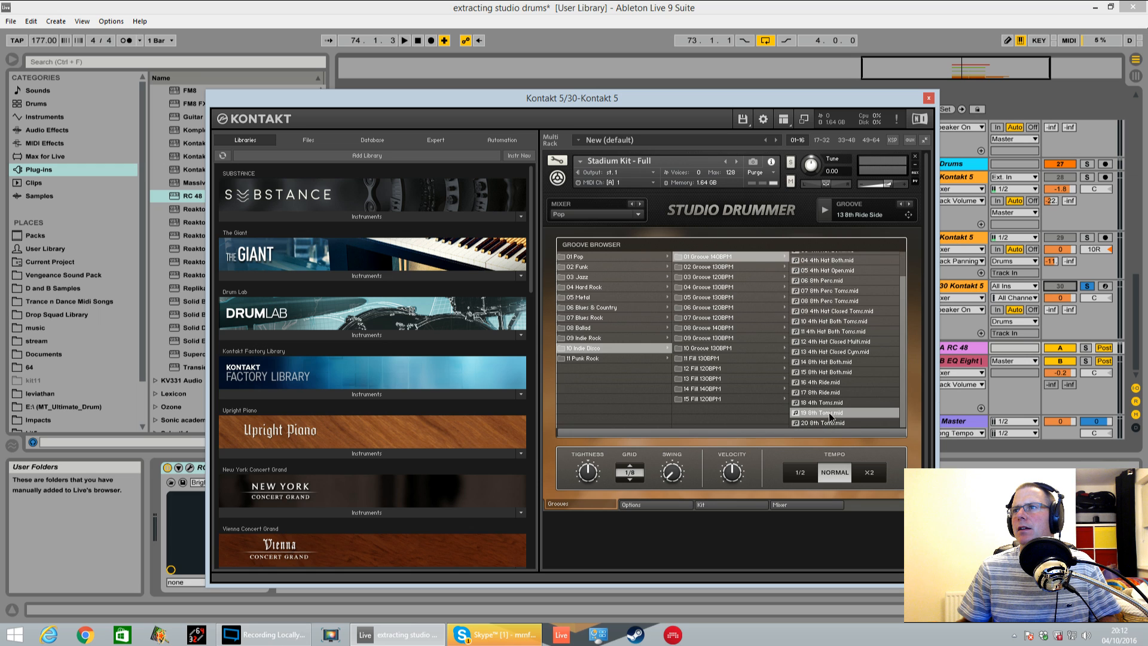
Audition 19 8th Toms, 14 8th Hat Both, 11 4th Hat Both Toms and 07 8th Perc Toms from 01 Groove 140BPM, ending with the arrangement playing
left_click(825, 212)
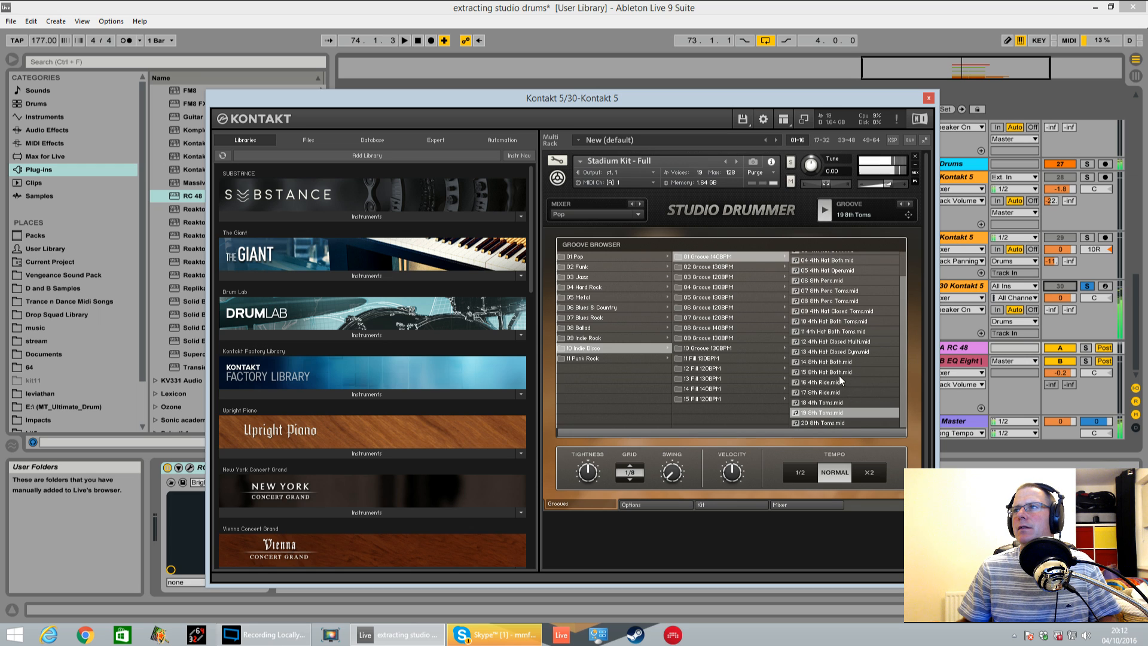
left_click(832, 362)
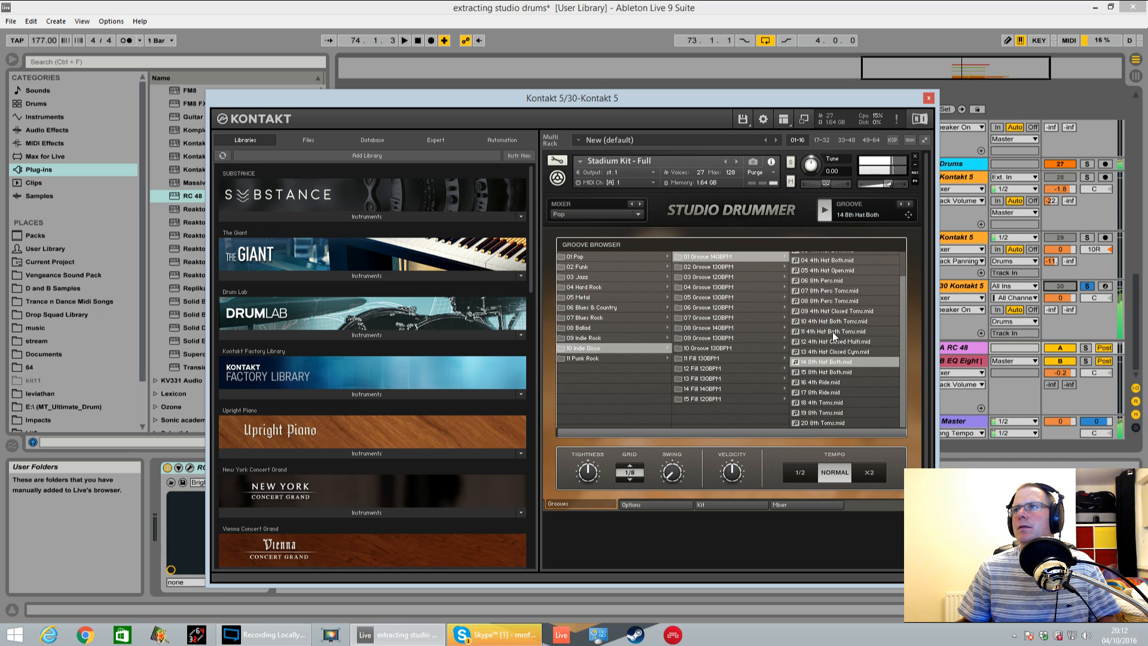
left_click(832, 331)
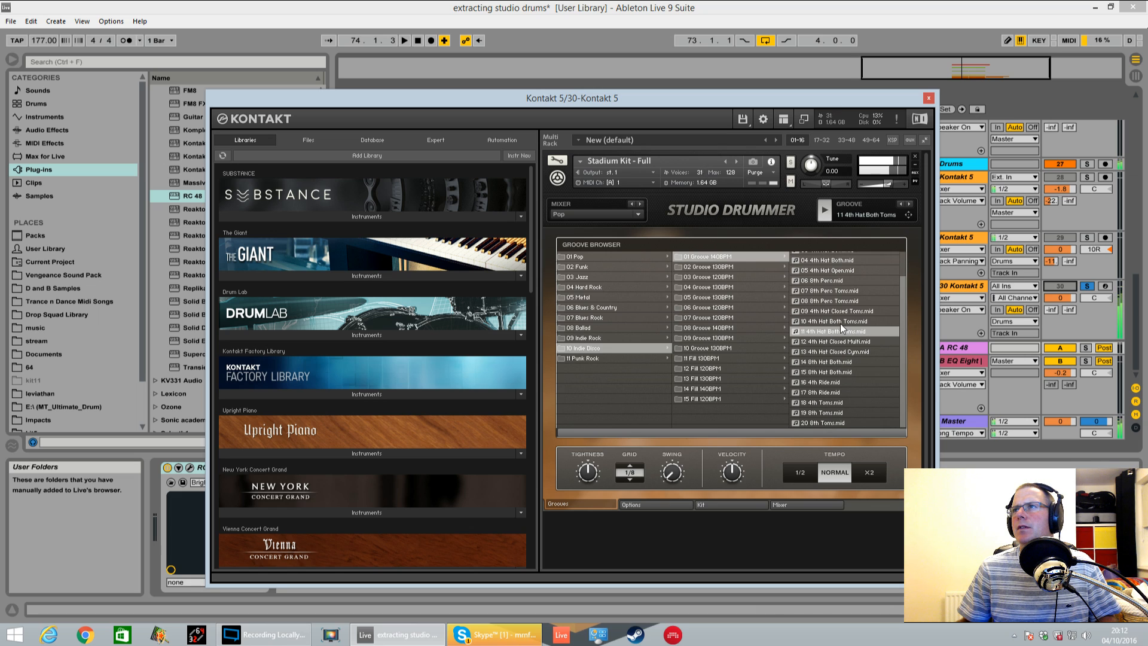
left_click(840, 292)
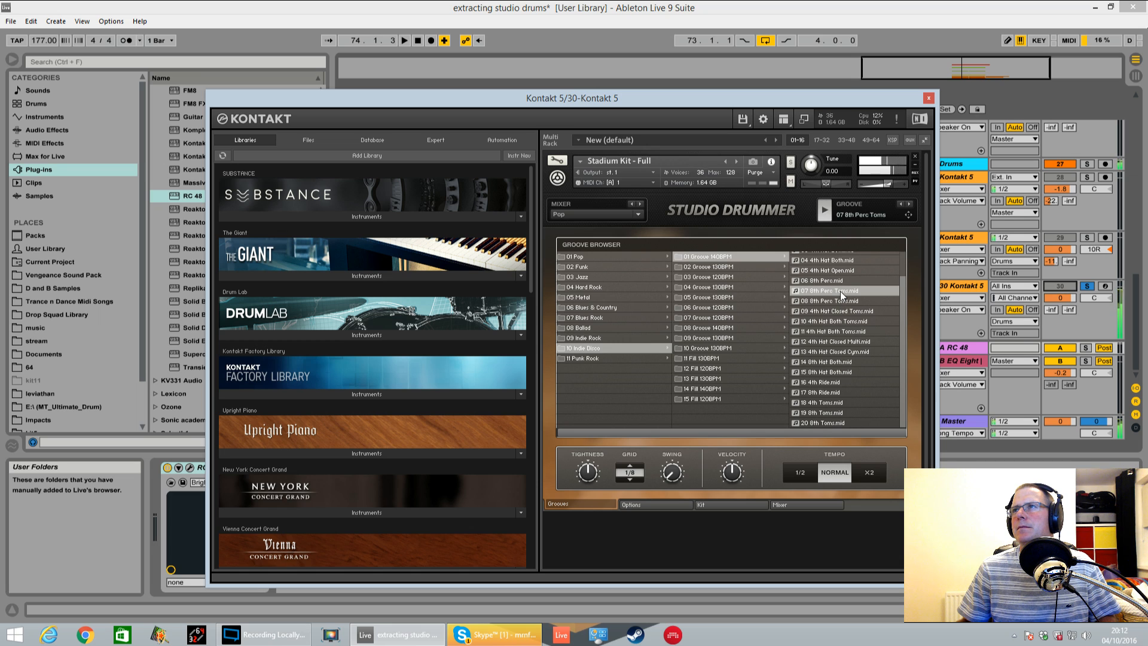
left_click_drag(903, 319, 903, 296)
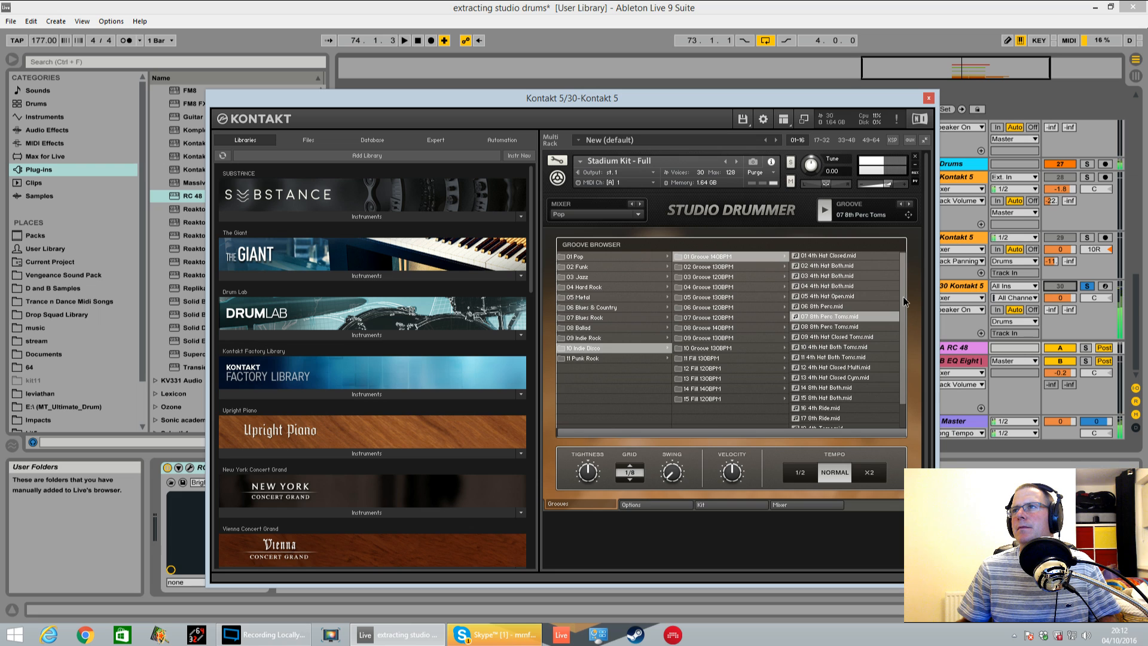
key("space")
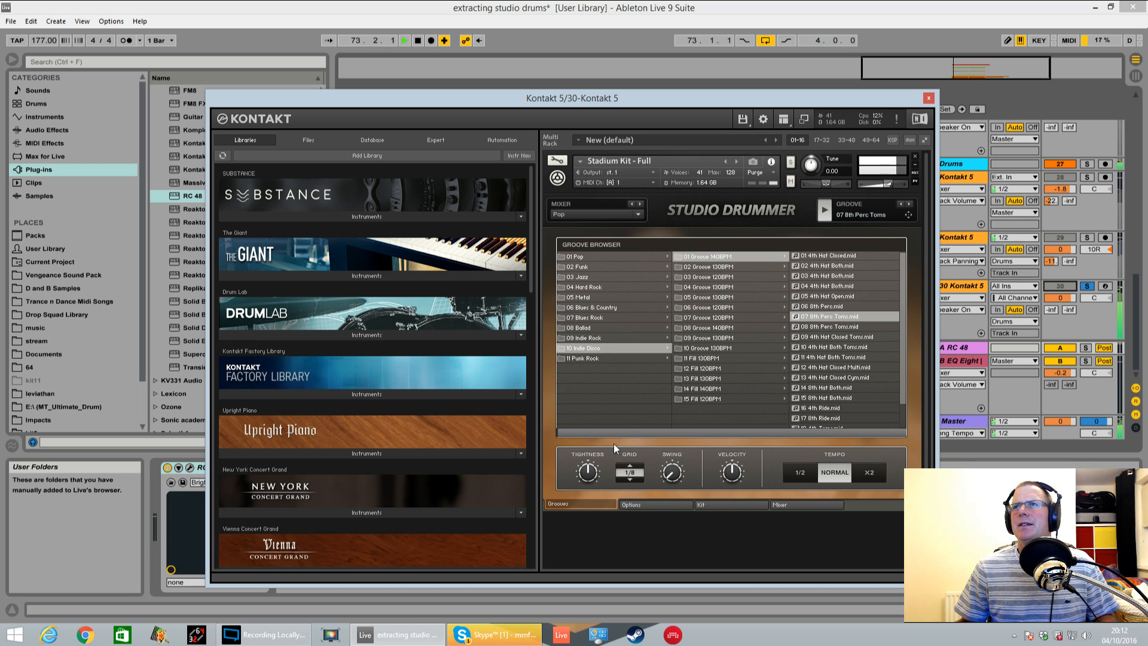
Audition 09 8th Perc Side from 02 Groove 130BPM and check track 30's clips in the arrangement, then stop playback
left_click(711, 267)
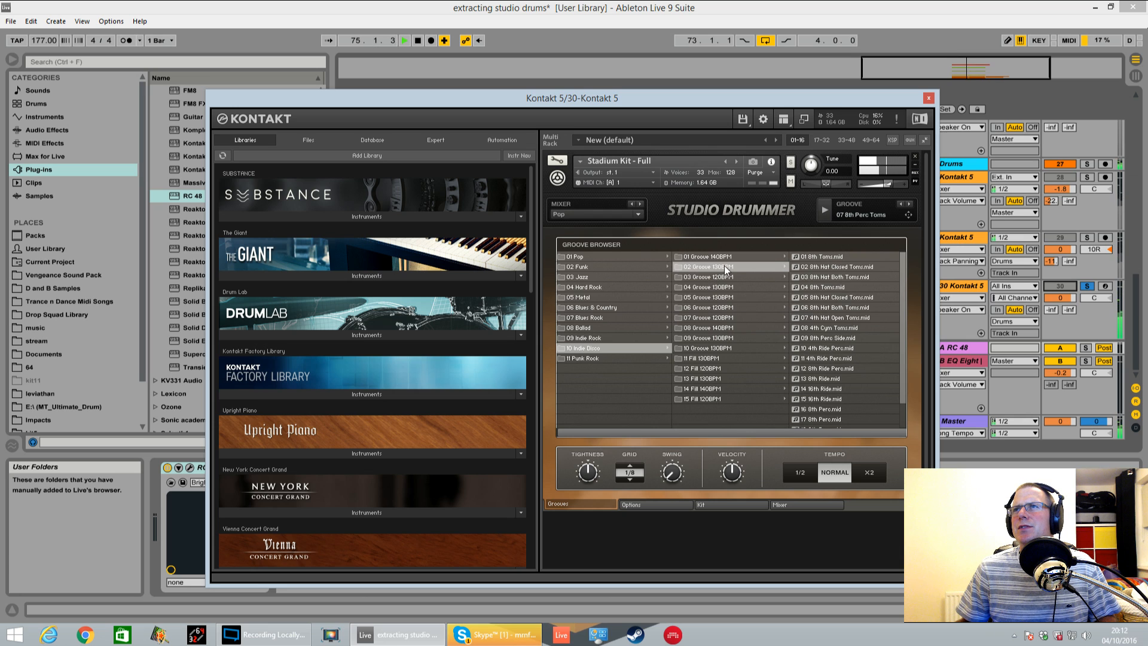
left_click(843, 339)
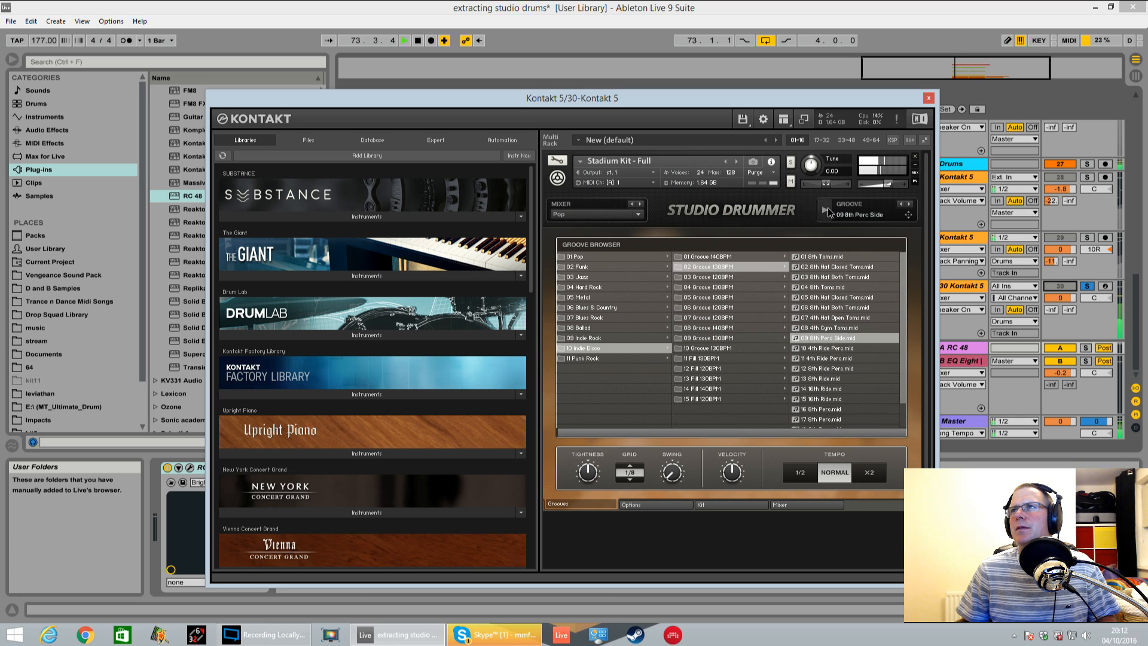
left_click_drag(854, 105, 482, 147)
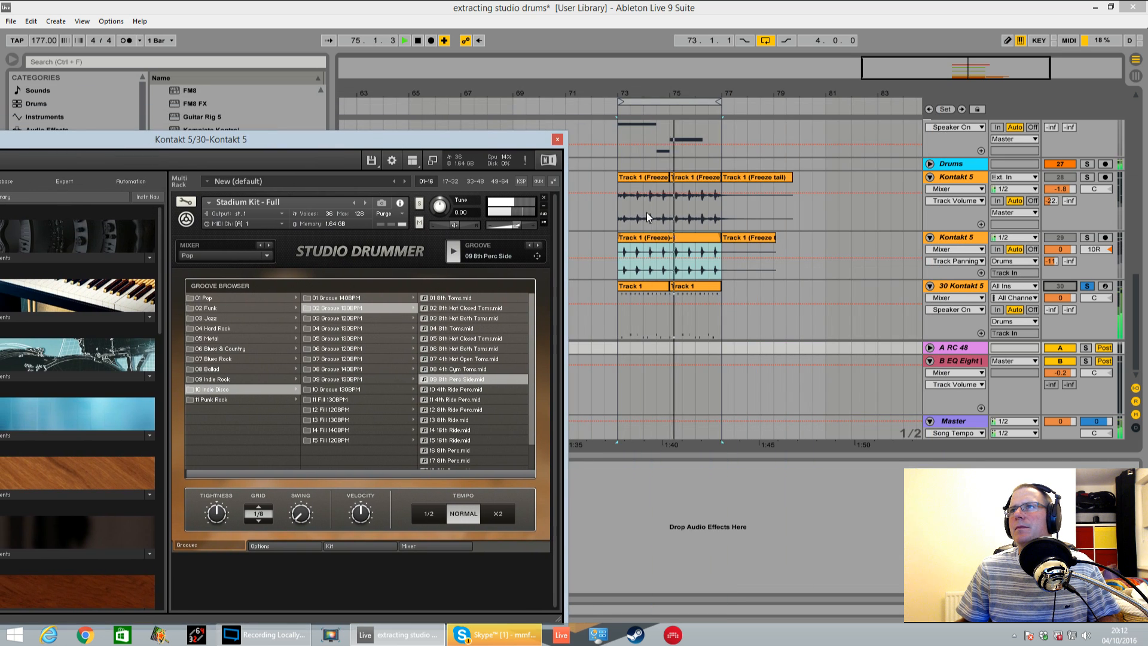
left_click(621, 305)
key("space")
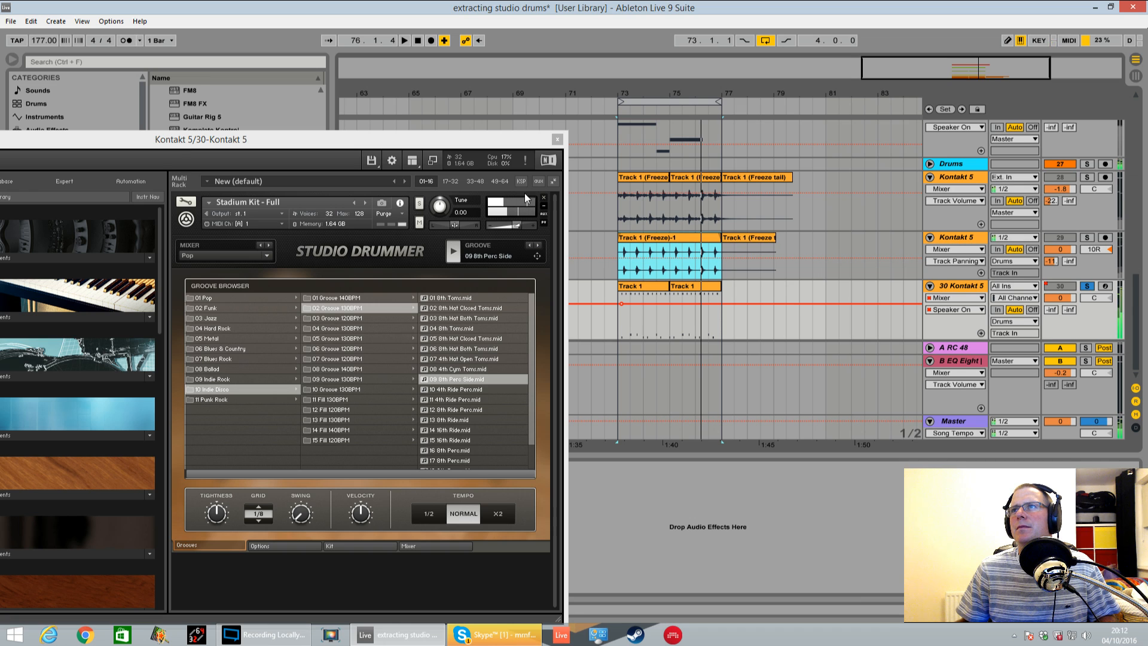
left_click_drag(489, 147, 748, 111)
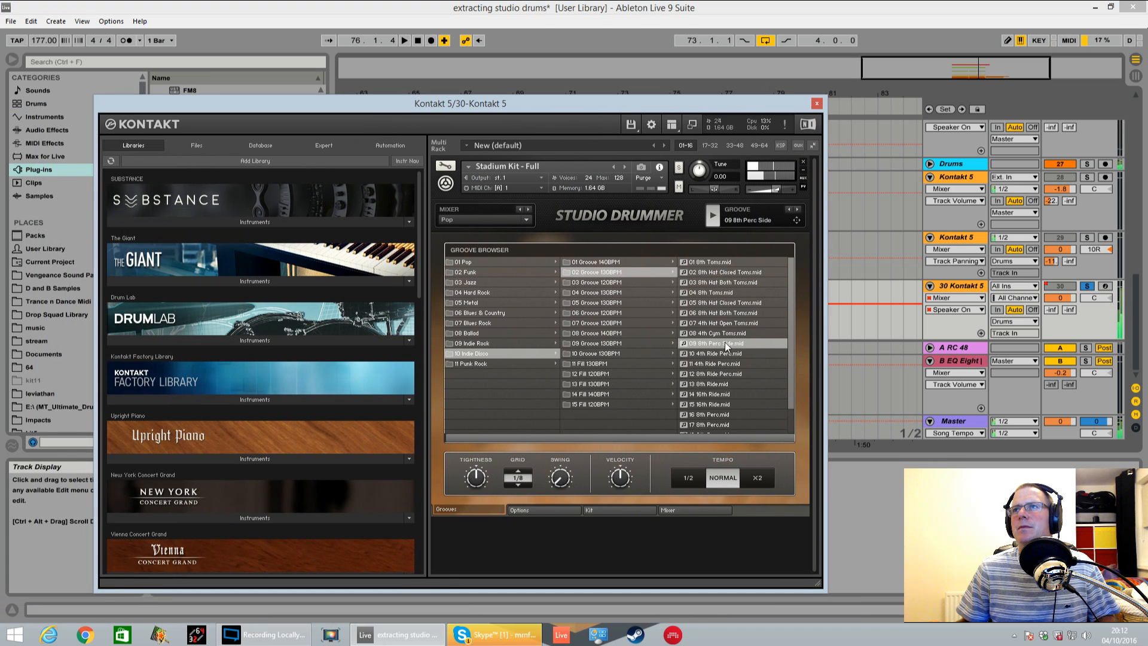
Audition the 12 8th Ride Perc, 16 to 18 8th Perc, 19 8th Hat Closed Toms and 20 8th Hat Both Toms grooves
left_click(727, 374)
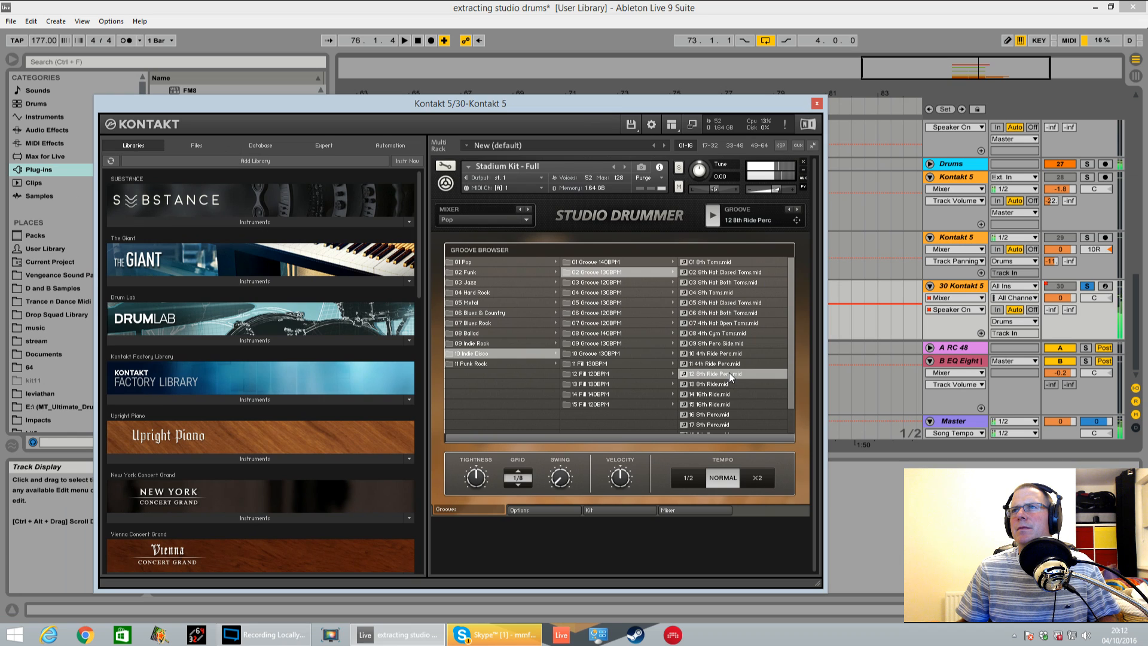
left_click(724, 415)
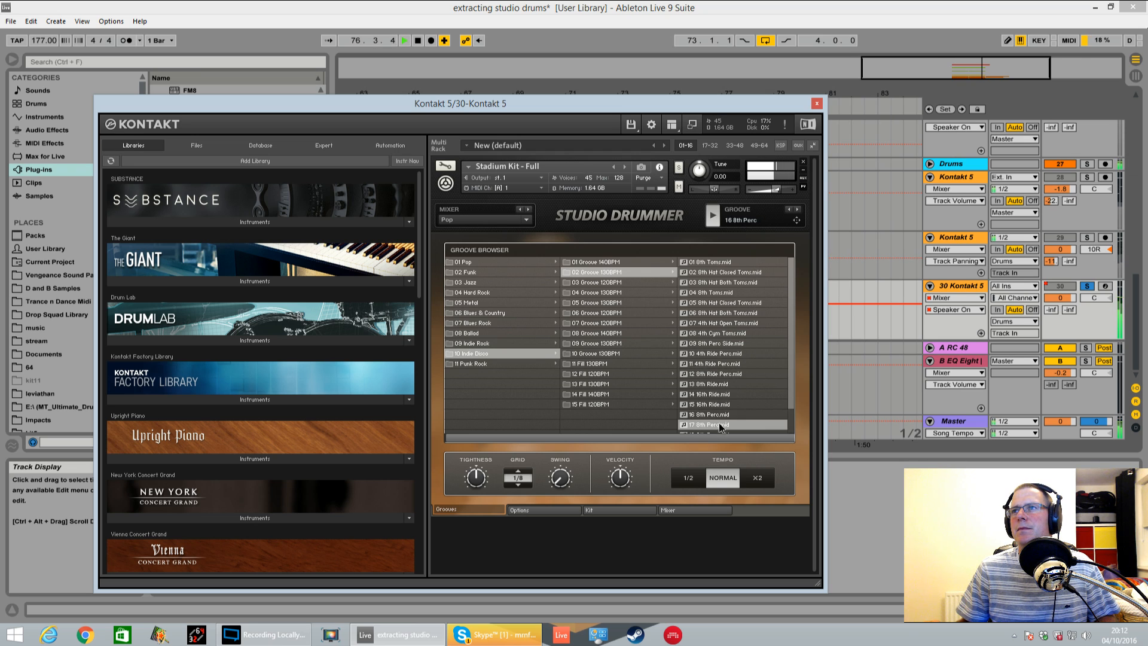
scroll(790, 379, "down", 1)
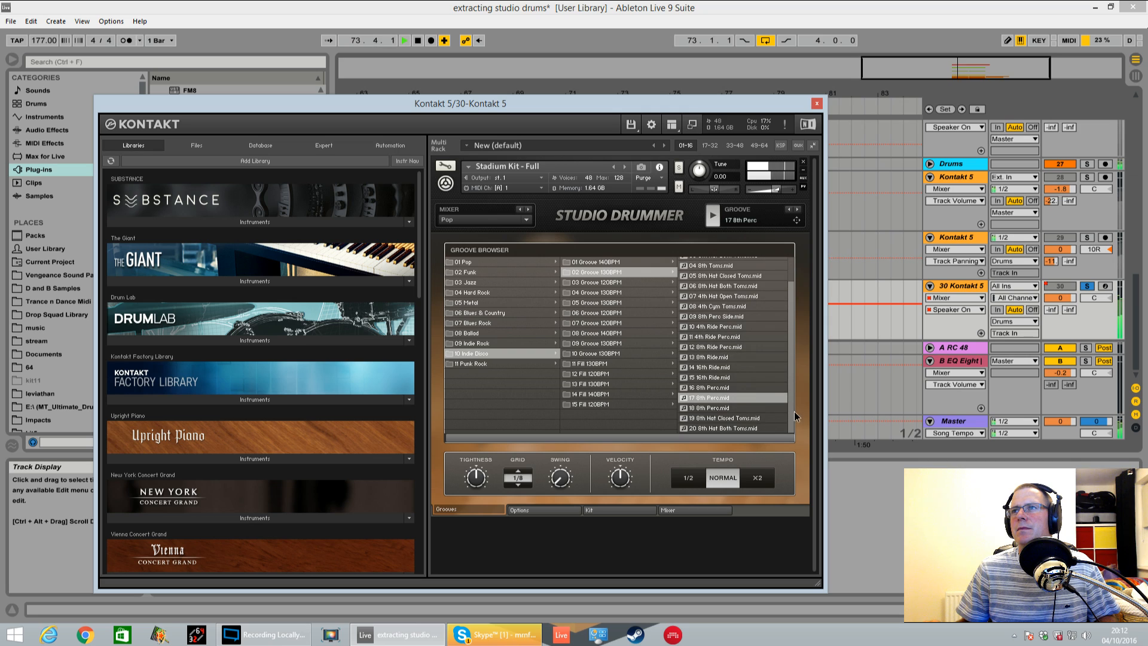
left_click(719, 407)
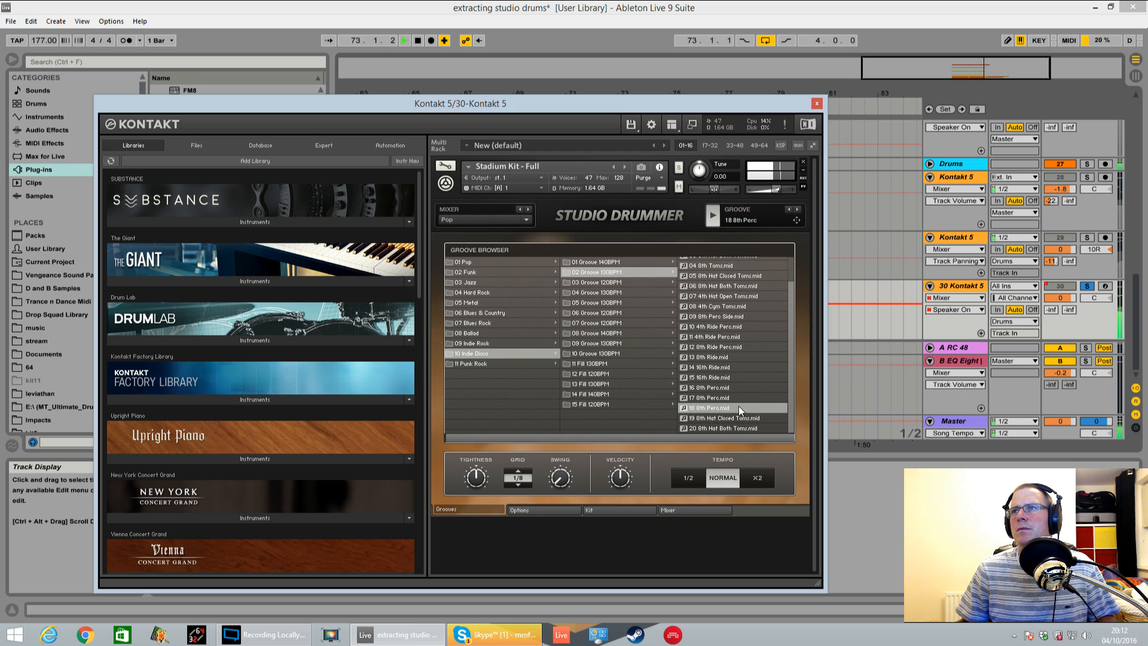
left_click(740, 419)
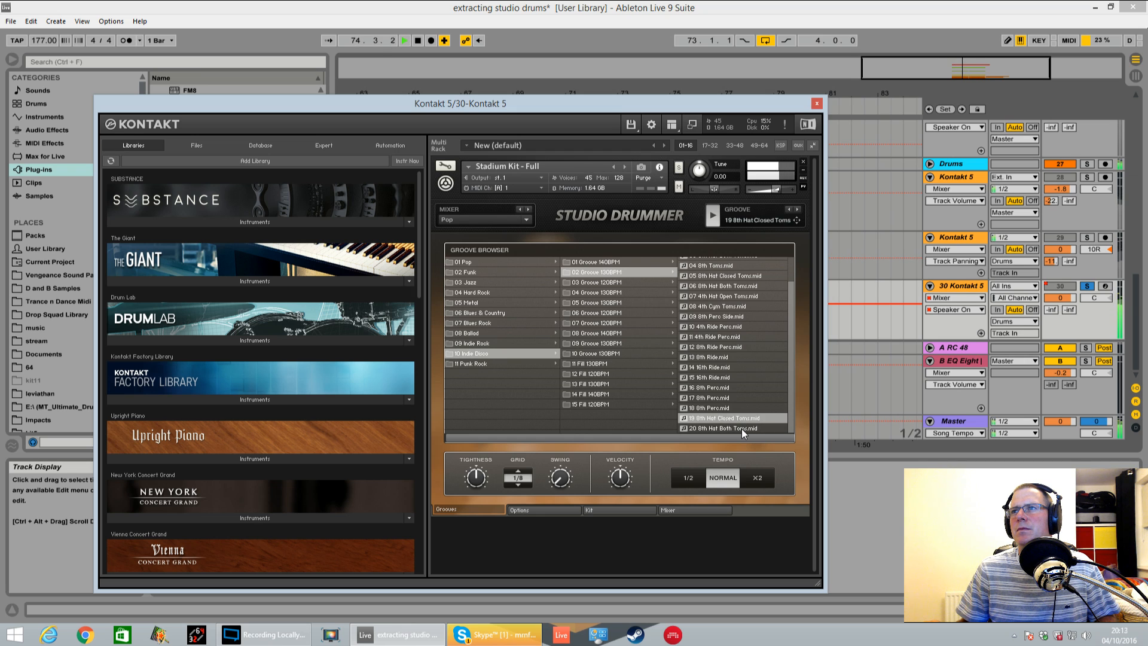
left_click(741, 429)
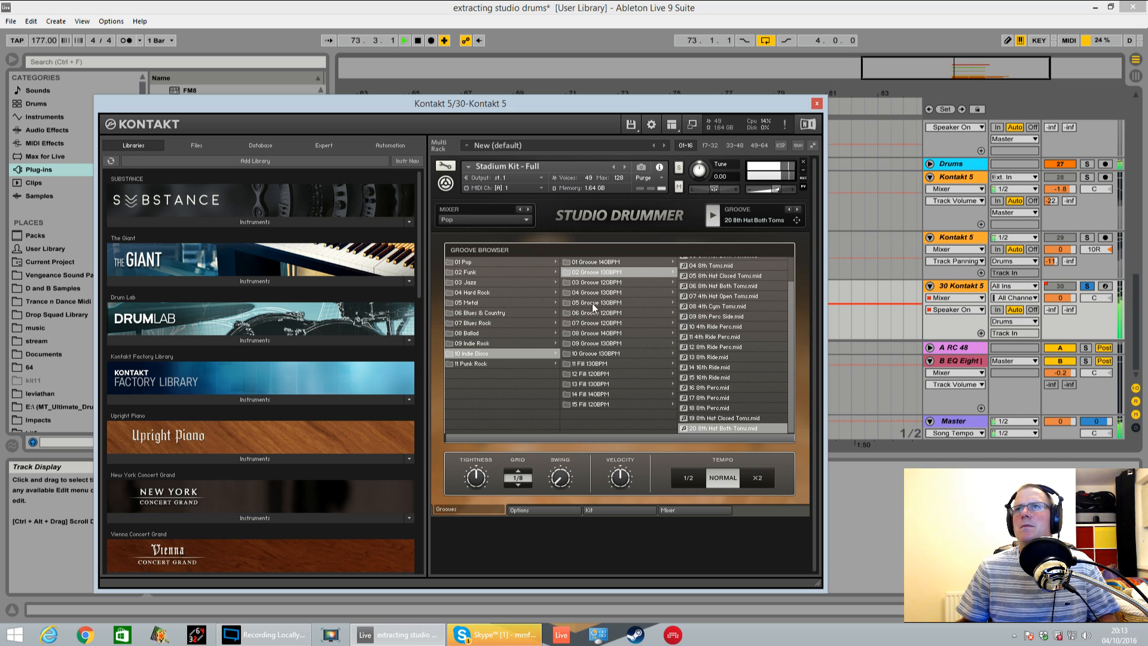
List the 10 Groove 130BPM files, stop the arrangement, audition 15 8th Hat Both Toms and select 18 16th Perc Toms
left_click(595, 354)
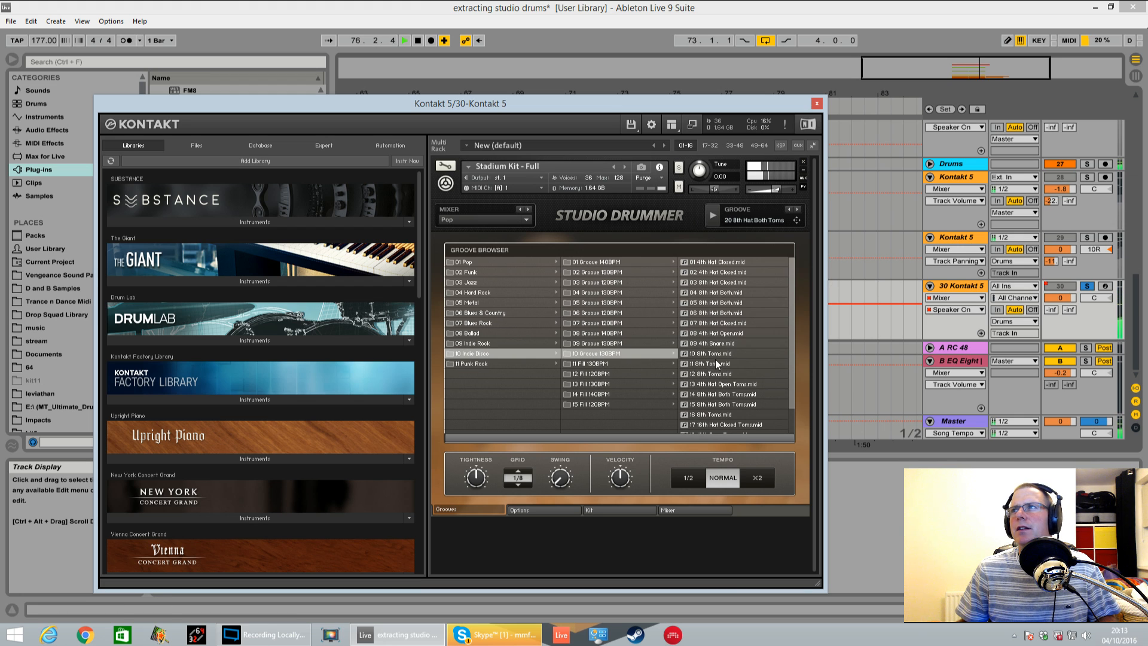
left_click_drag(671, 105, 328, 140)
left_click(612, 324)
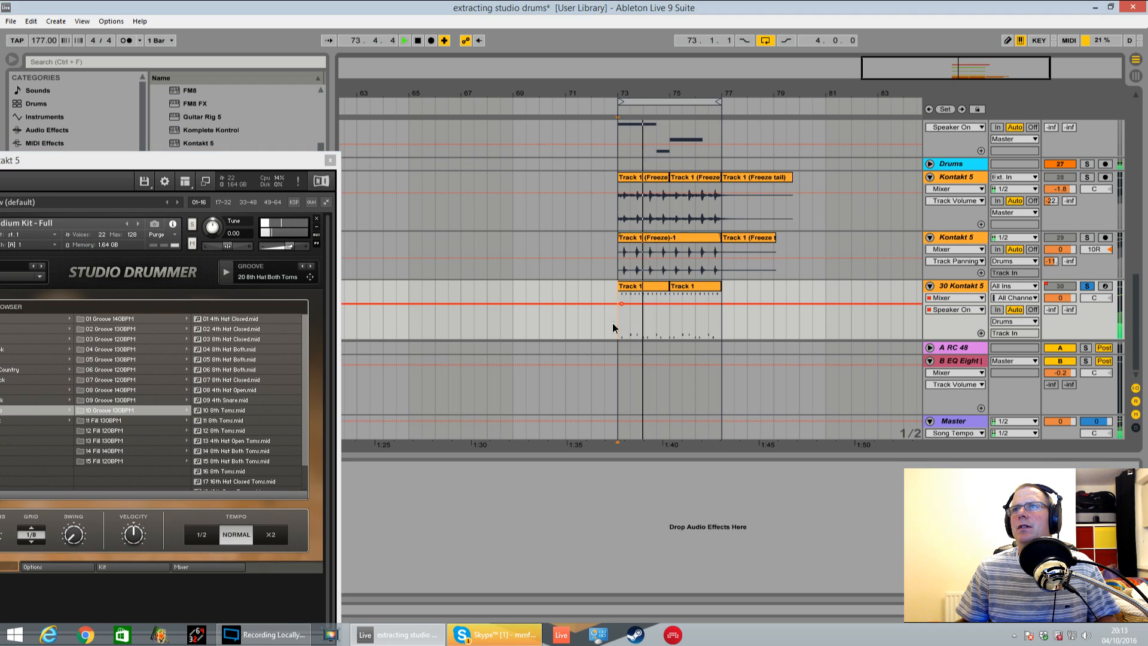
key("space")
left_click_drag(263, 160, 866, 83)
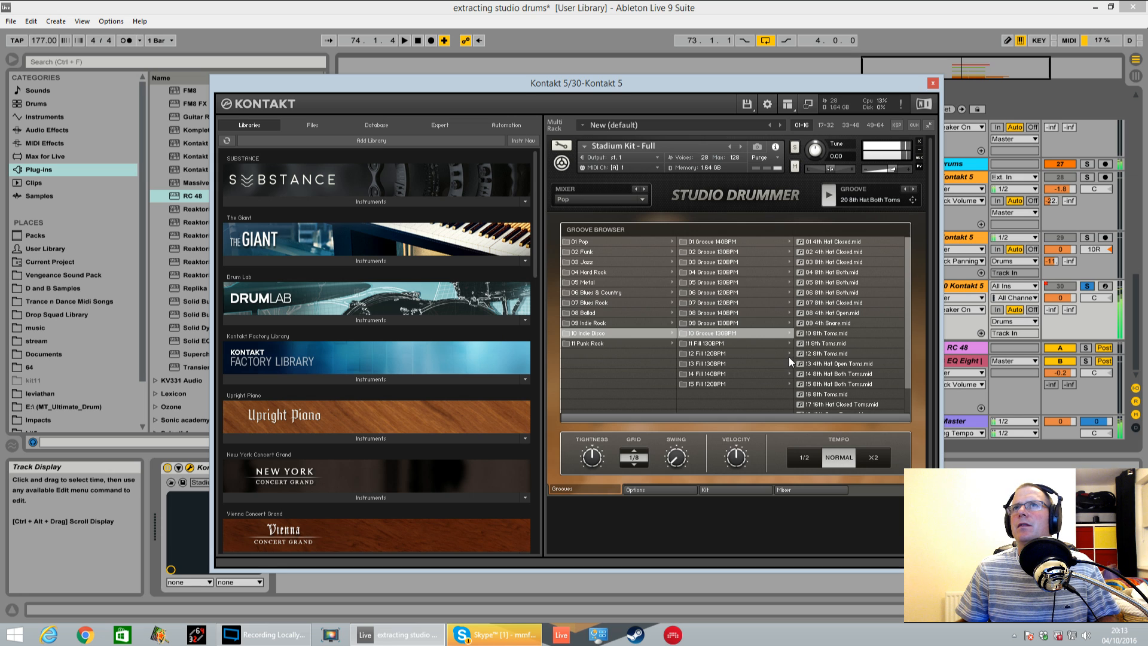
left_click(833, 386)
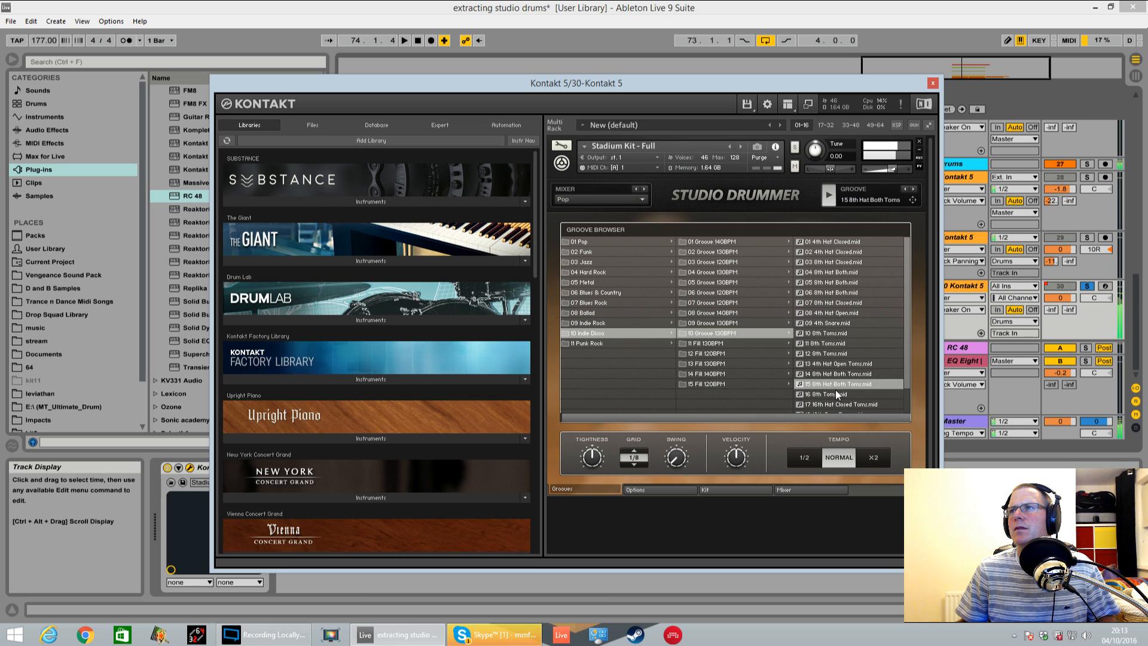
left_click_drag(907, 351, 907, 378)
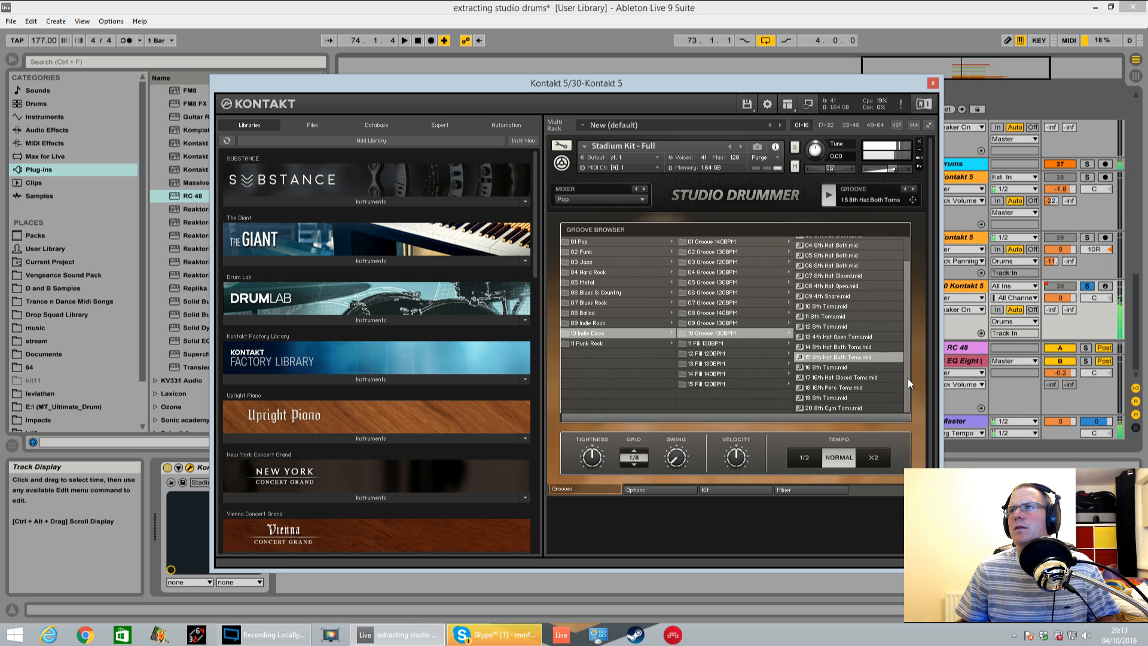
left_click(853, 388)
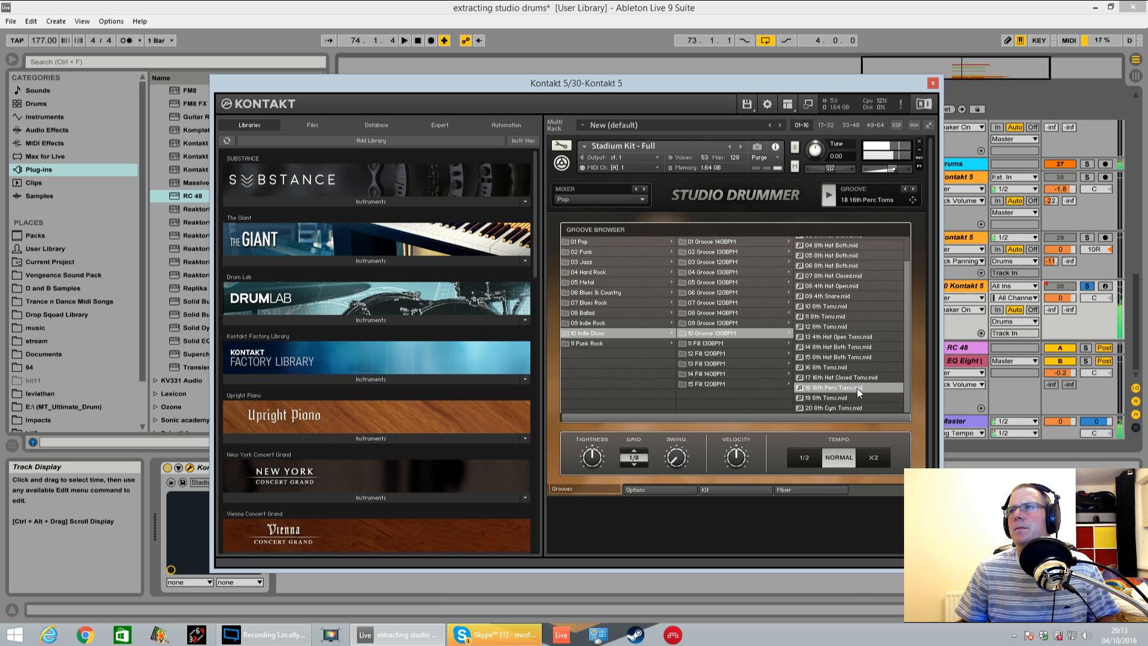
In Studio Drummer's mixer, pull the Snare, Tom 1, Tom 2 and Tom 4 close-mic faders down to near their minimum
left_click(811, 490)
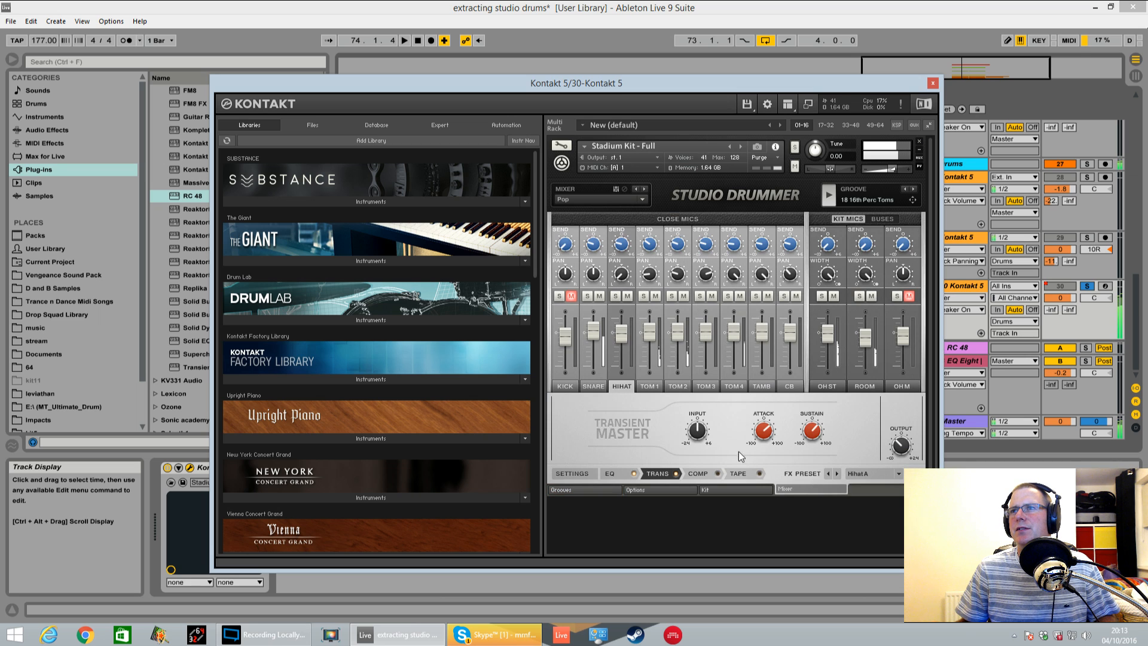
left_click_drag(645, 333, 656, 371)
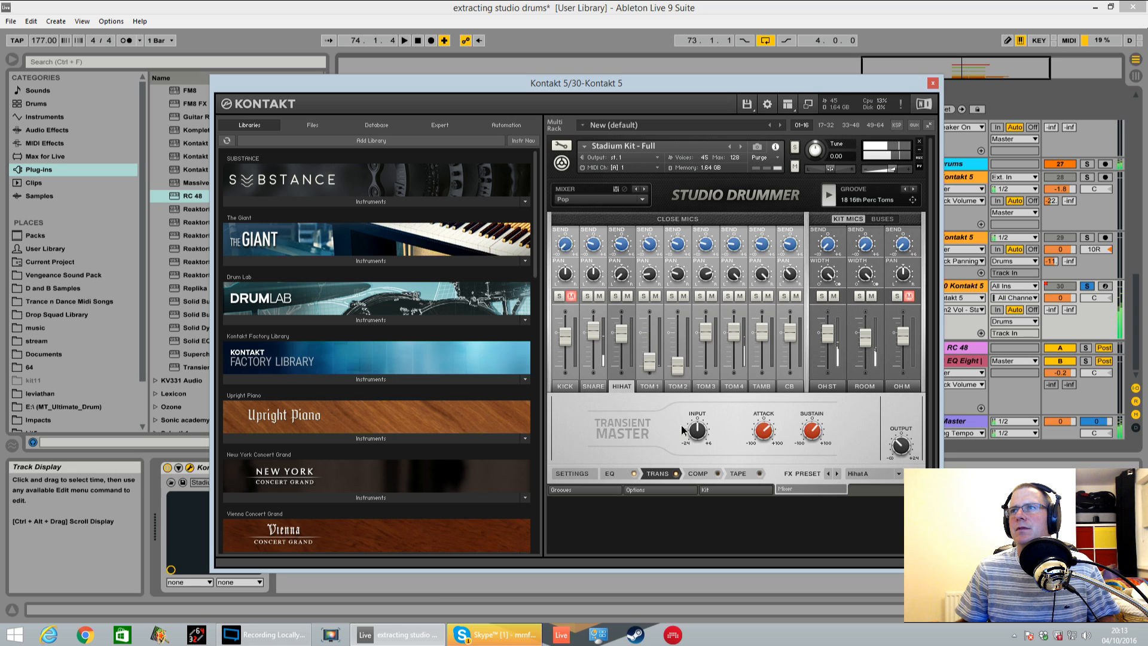
left_click_drag(734, 337, 739, 438)
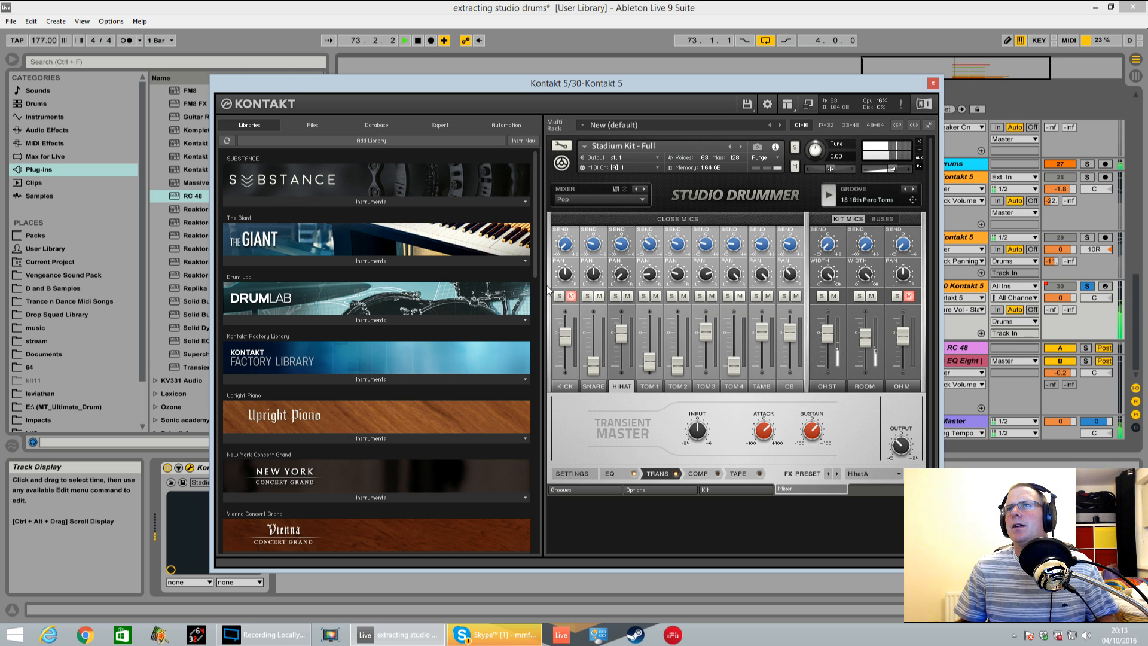
Briefly unmute the Kick close mic, then unmute the OHM kit mic and lower its fader
left_click(570, 297)
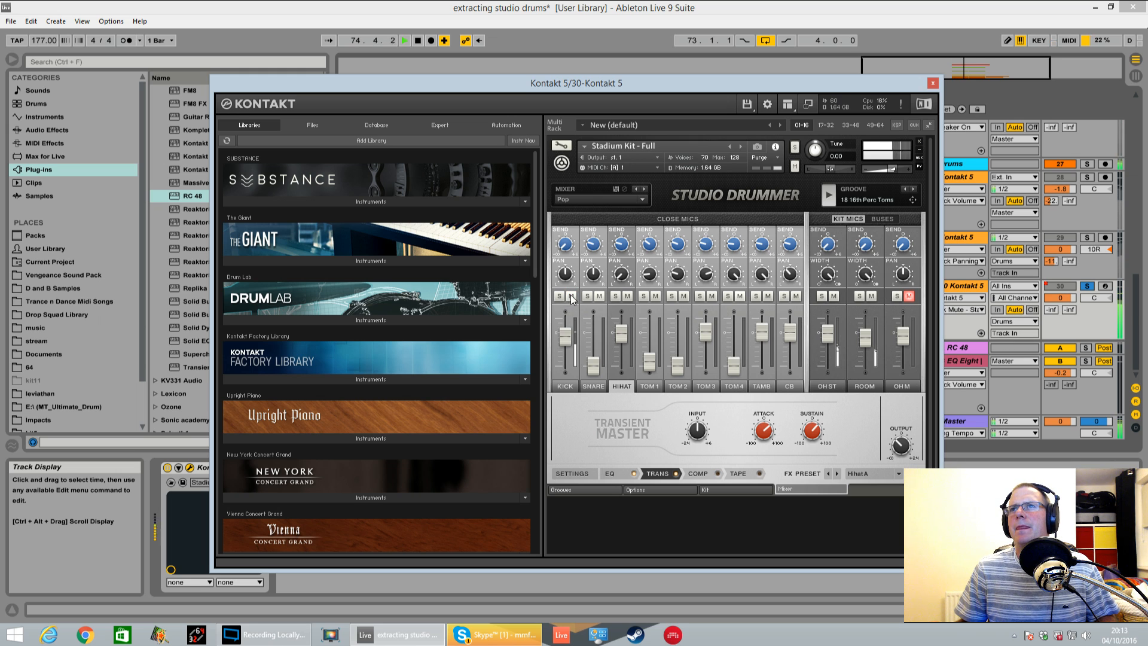
left_click(909, 297)
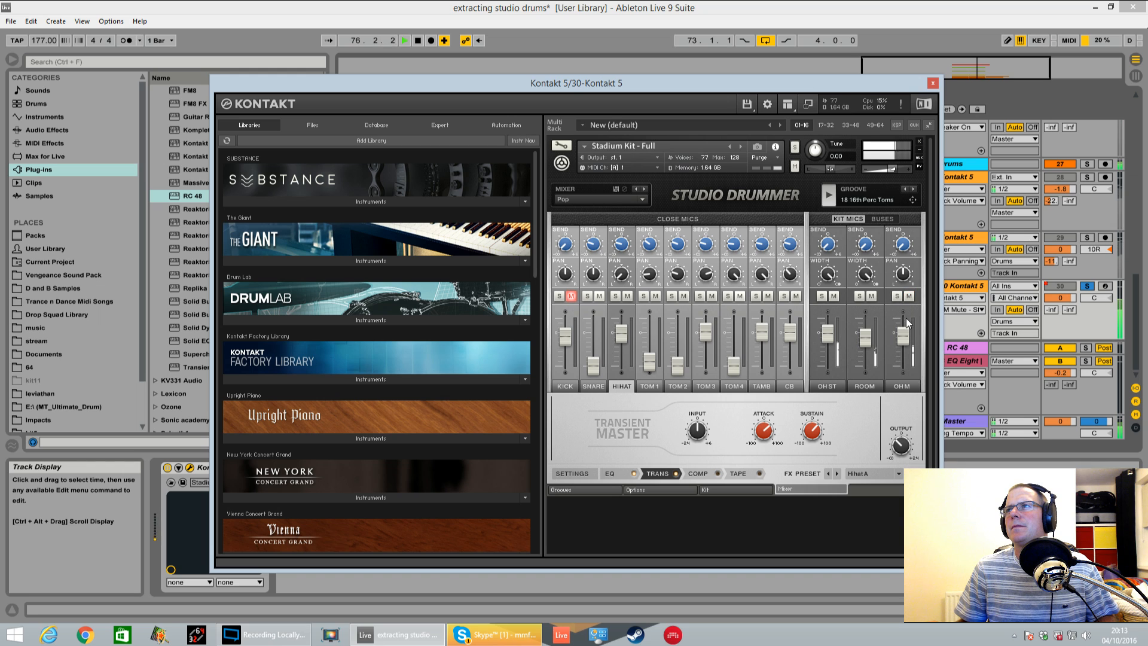
left_click_drag(902, 346, 903, 369)
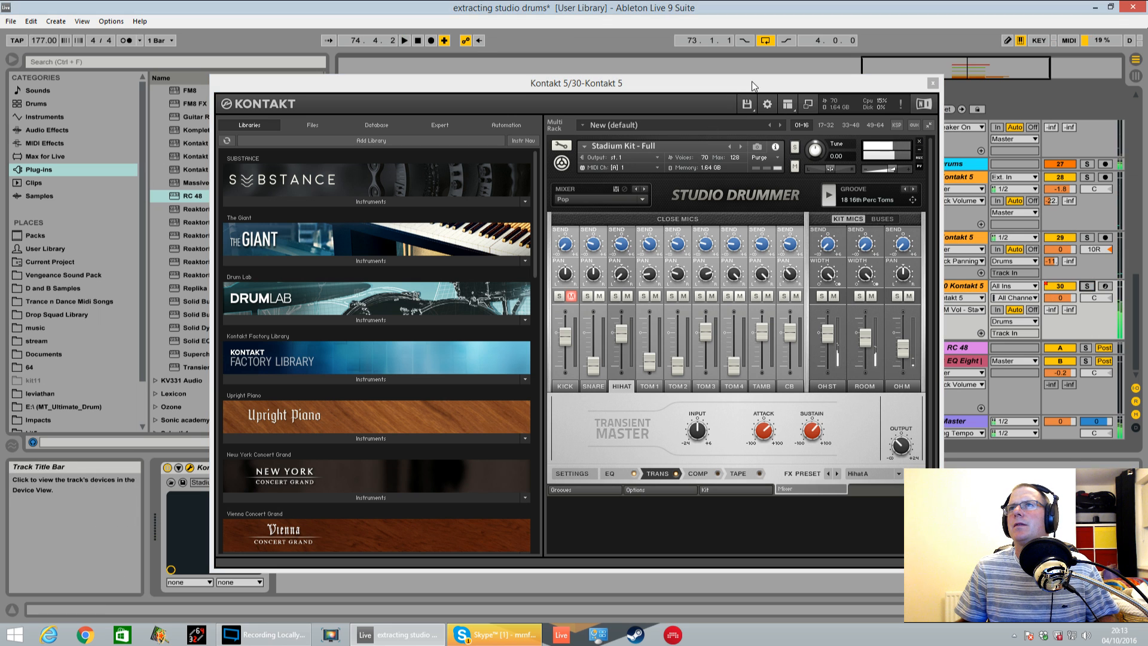
Examine the settings of the Tom 1 to Tom 4, Tamb and CB mics and the mixer's Reverb and Master buses, then resume playback
left_click_drag(751, 81, 616, 117)
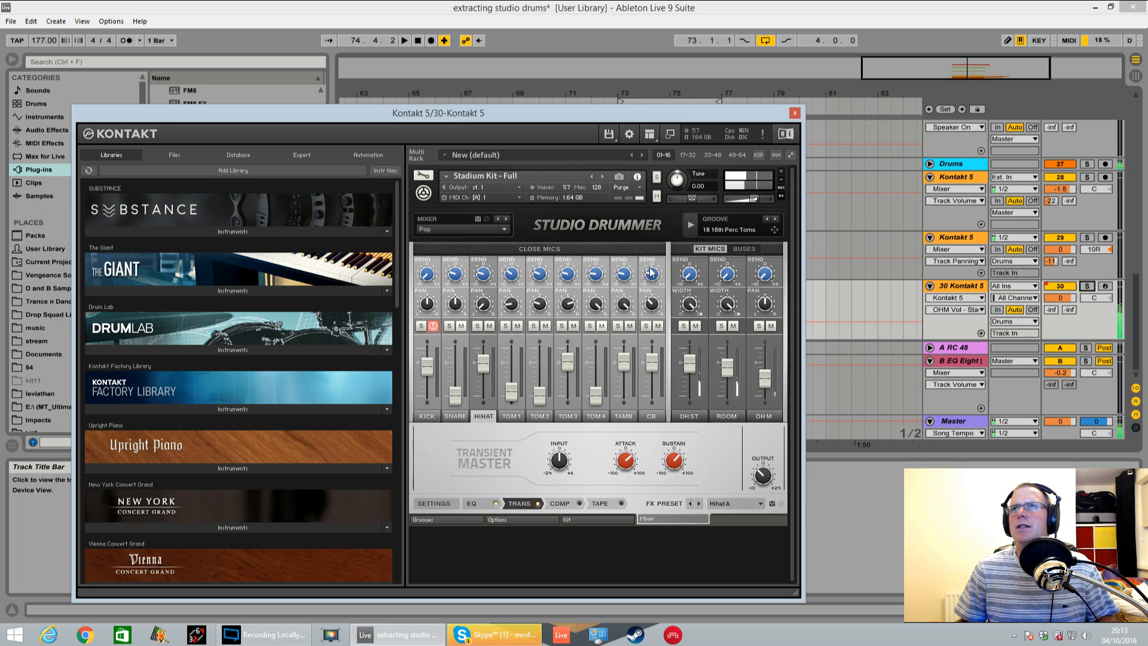
left_click(511, 416)
left_click(539, 415)
left_click(568, 415)
left_click(592, 416)
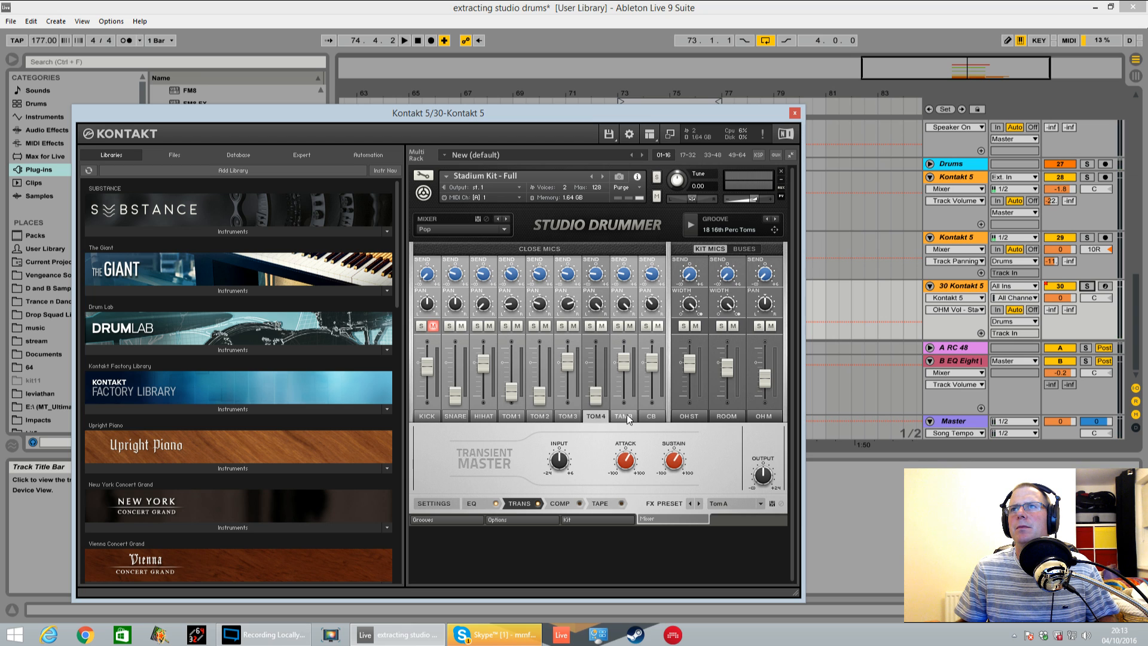
left_click(624, 415)
left_click(651, 415)
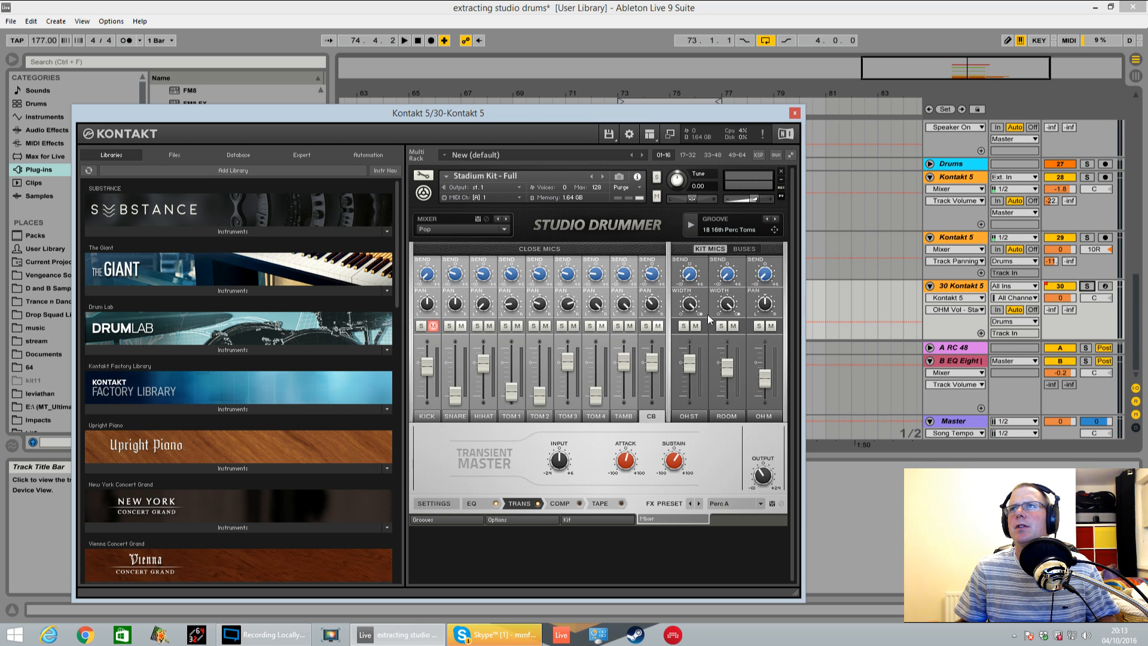
left_click(745, 249)
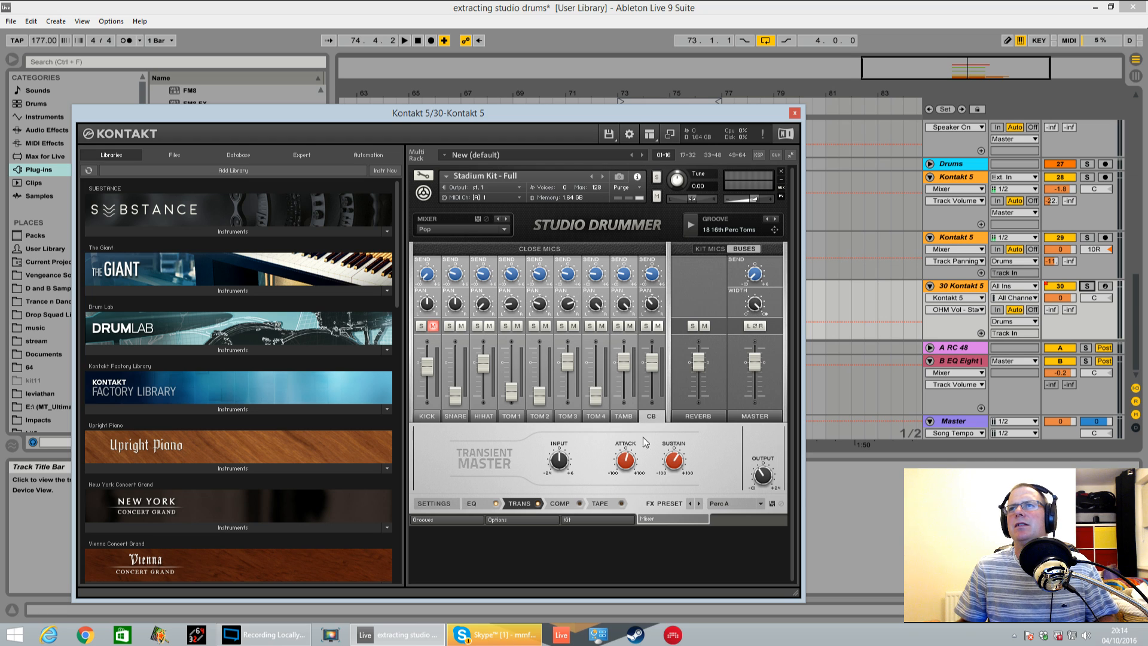
key("space")
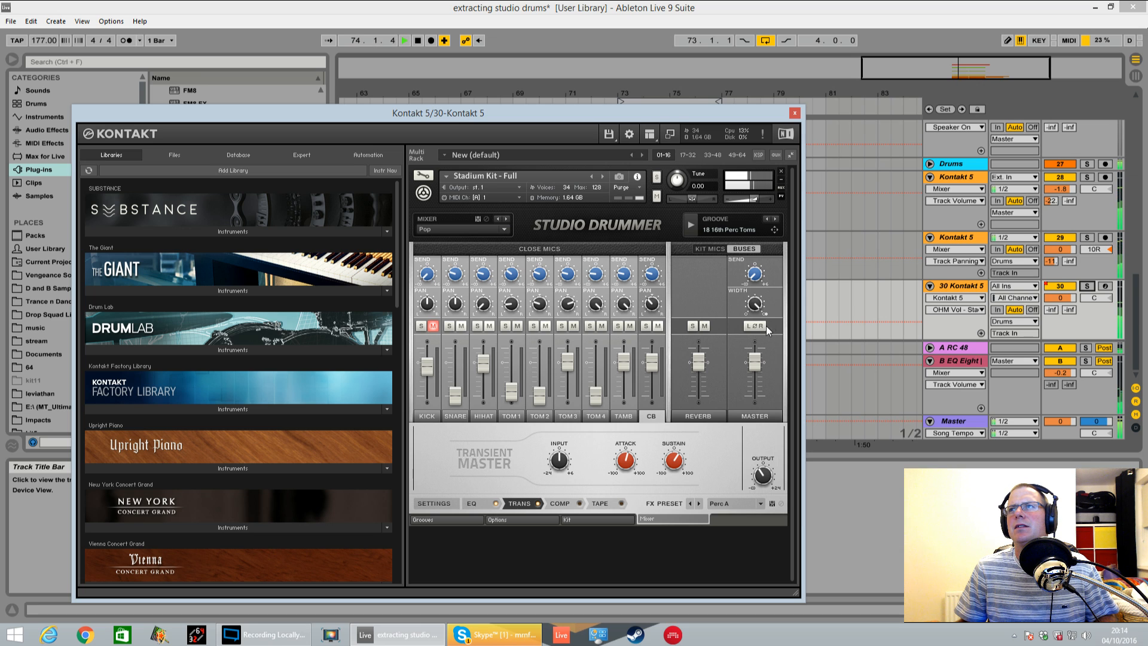
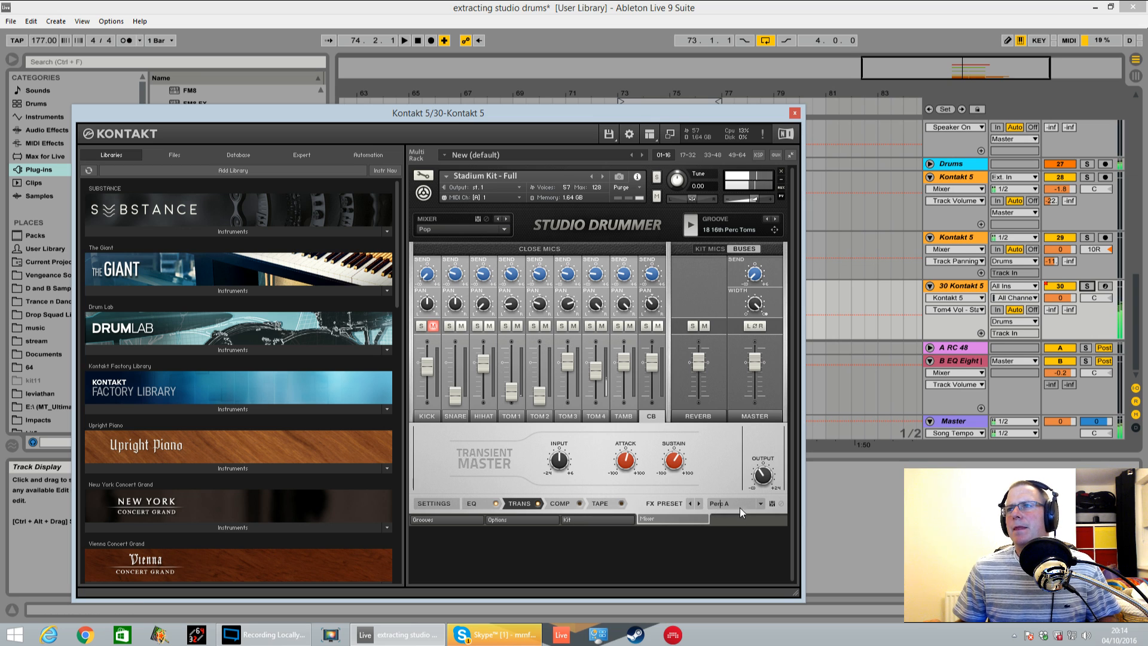
Compare the Perc B and Perc A FX presets on the CB close mic, keep Perc A and view its EQ and channel settings
left_click(762, 504)
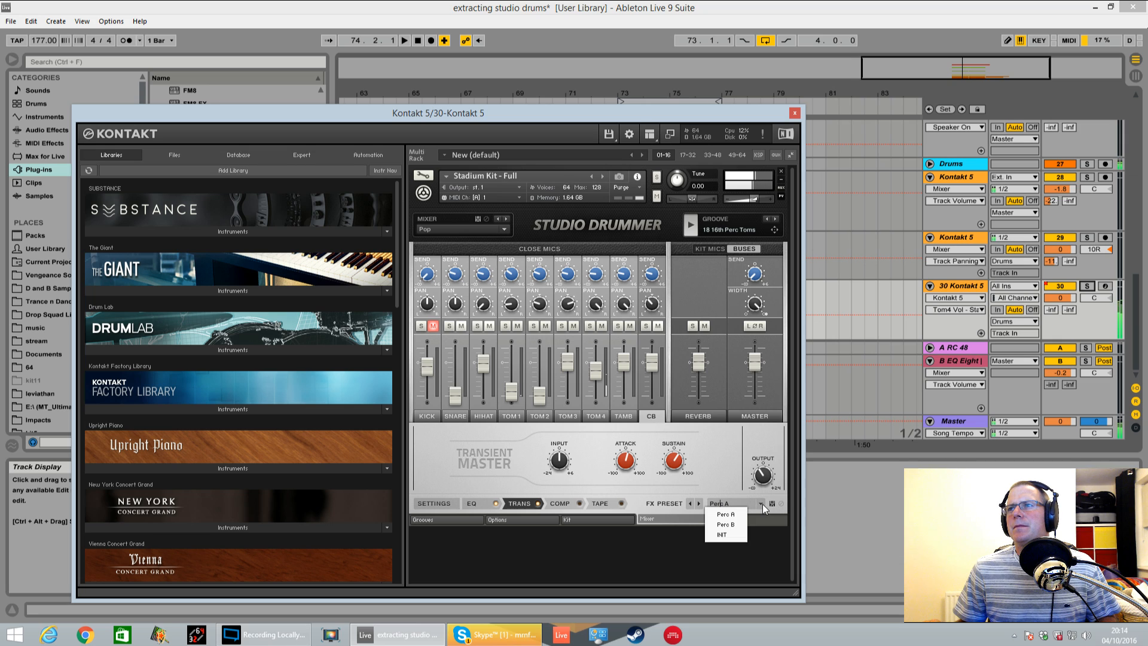
left_click(738, 523)
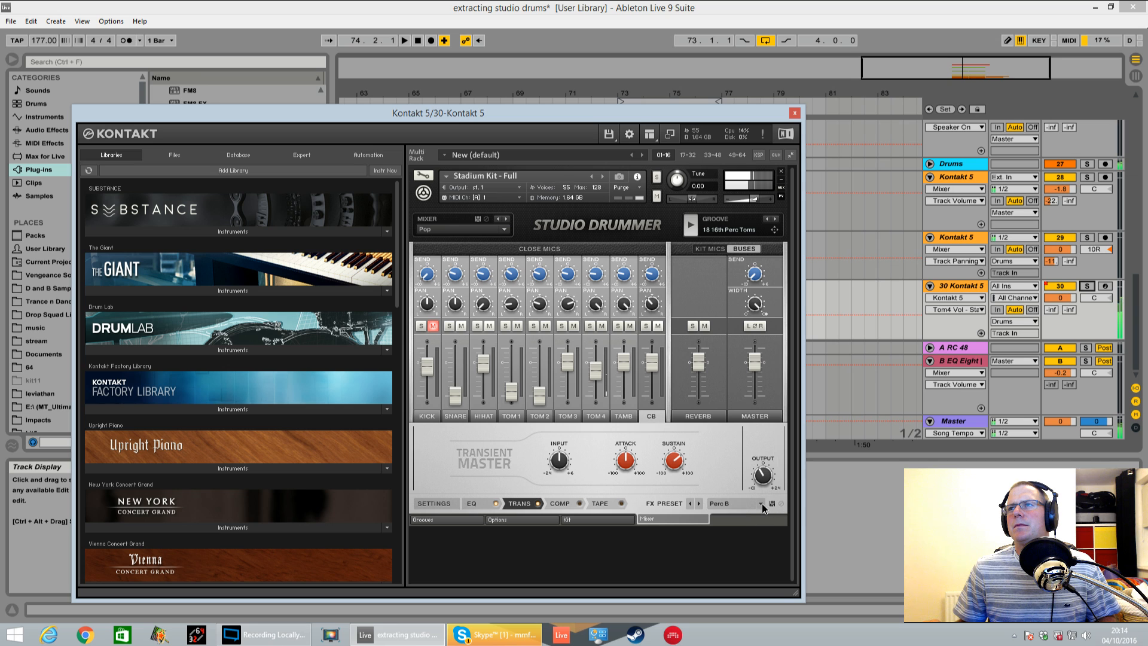
left_click(761, 503)
left_click(740, 512)
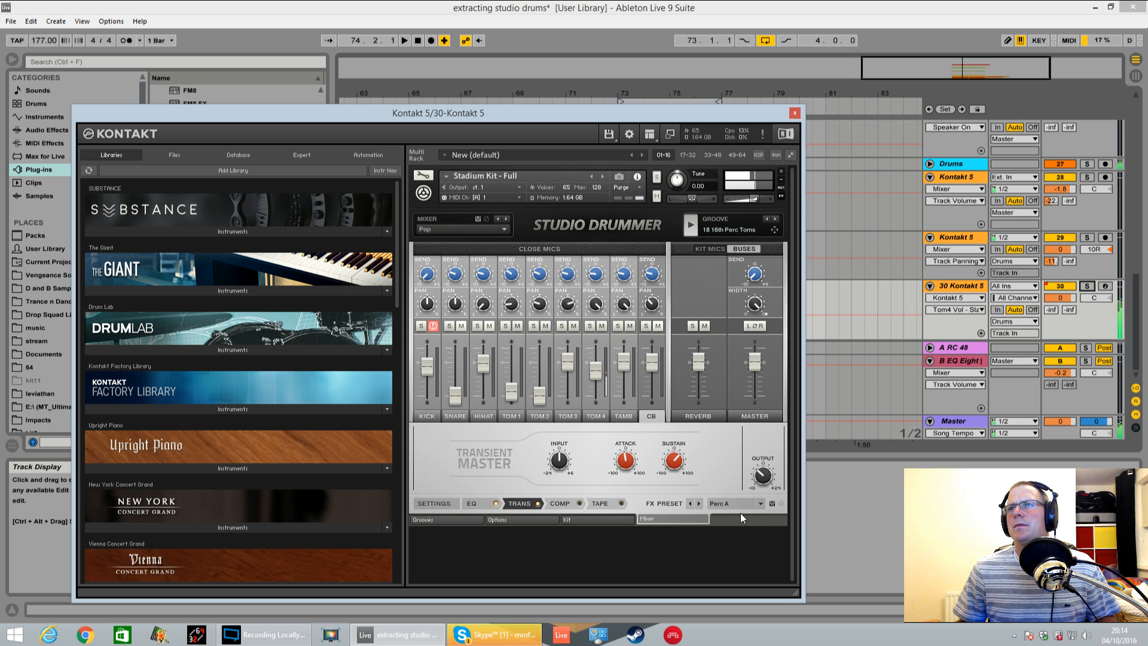
left_click(478, 500)
left_click(434, 502)
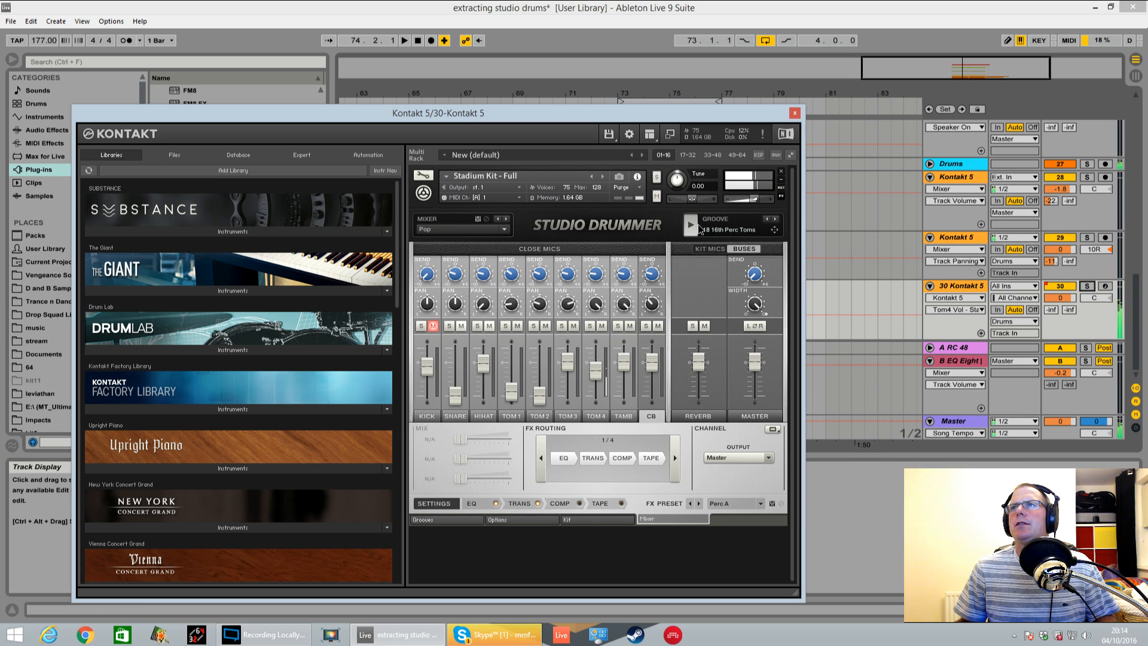
In the groove browser, list the 05 Groove 170BPM files of the 11 Punk Rock category
left_click(533, 519)
left_click(569, 520)
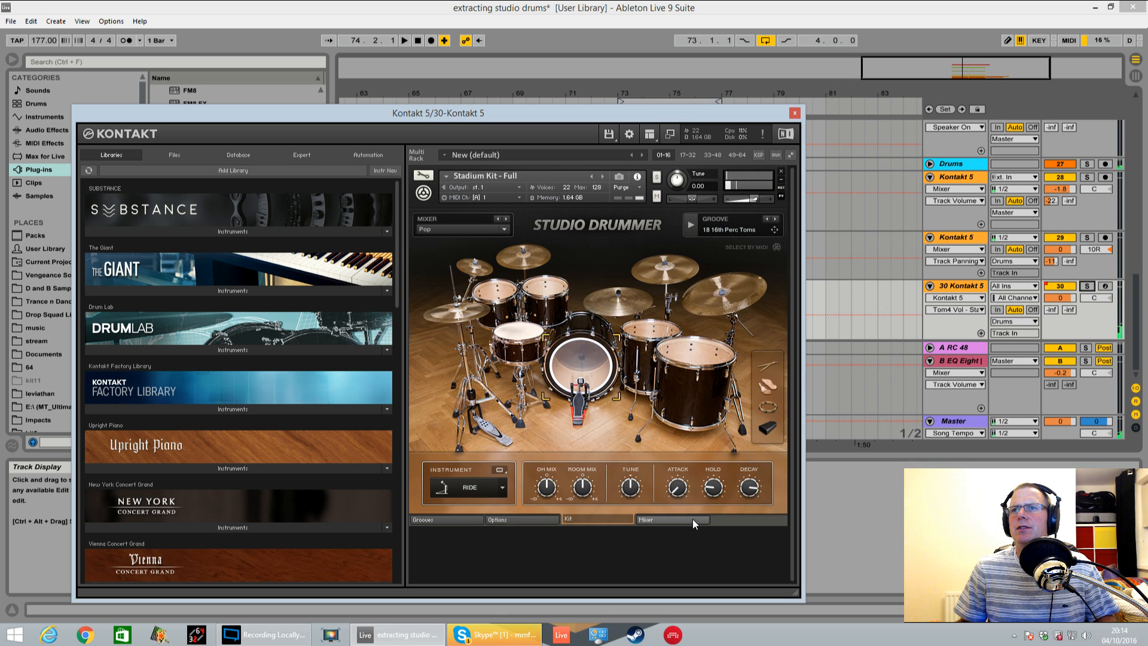
left_click(451, 518)
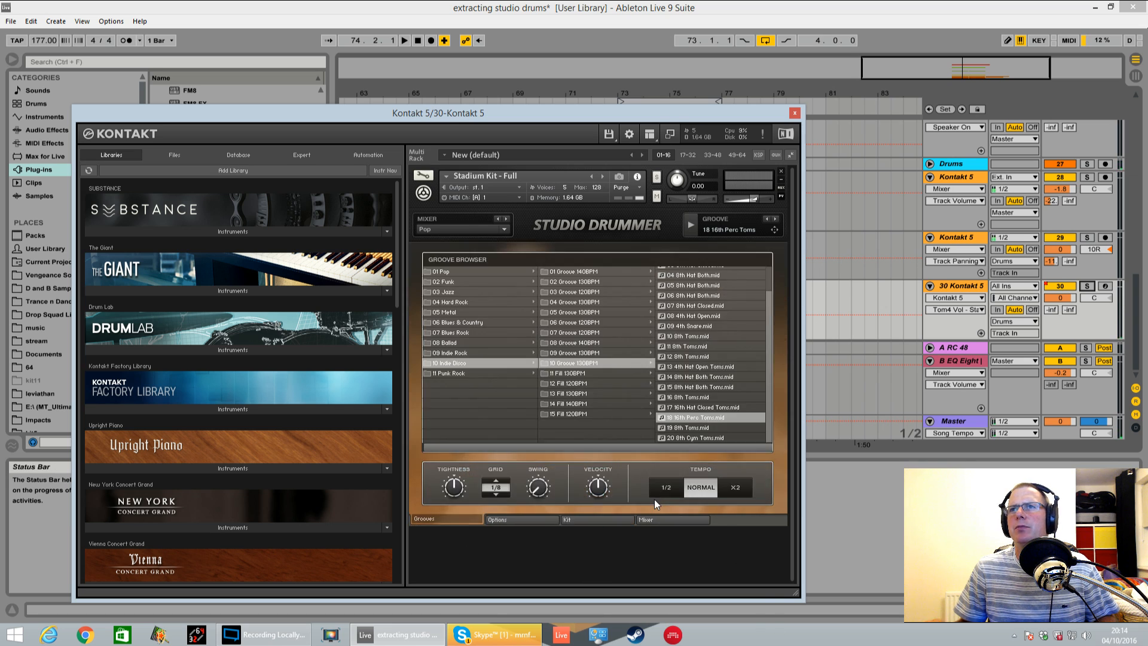
left_click(458, 322)
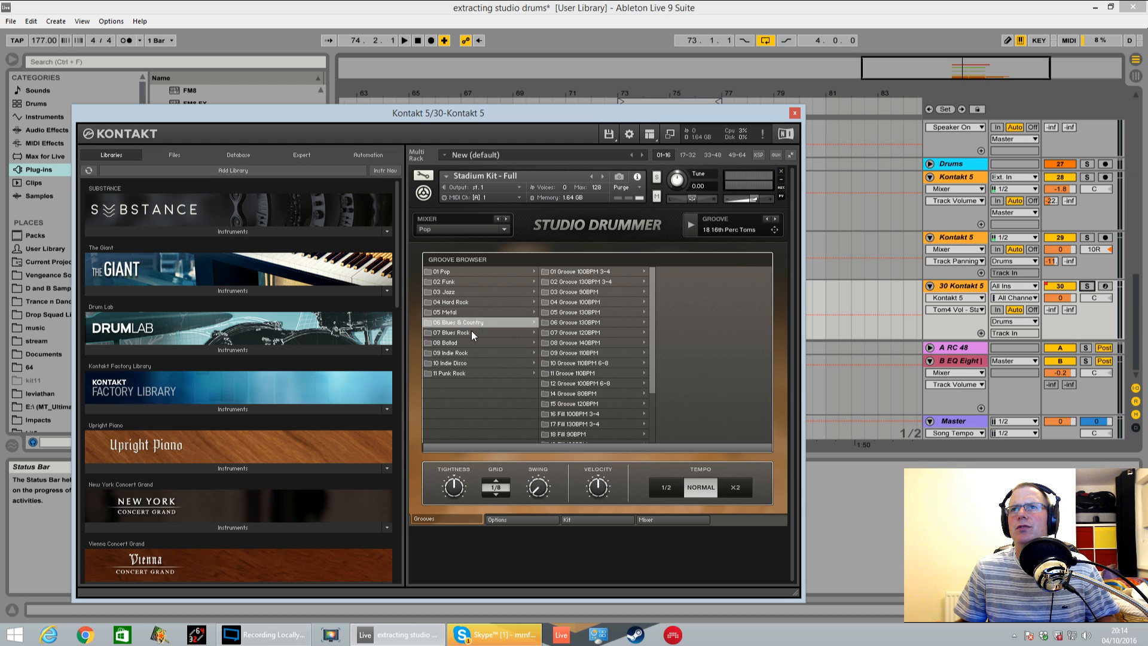
left_click(456, 373)
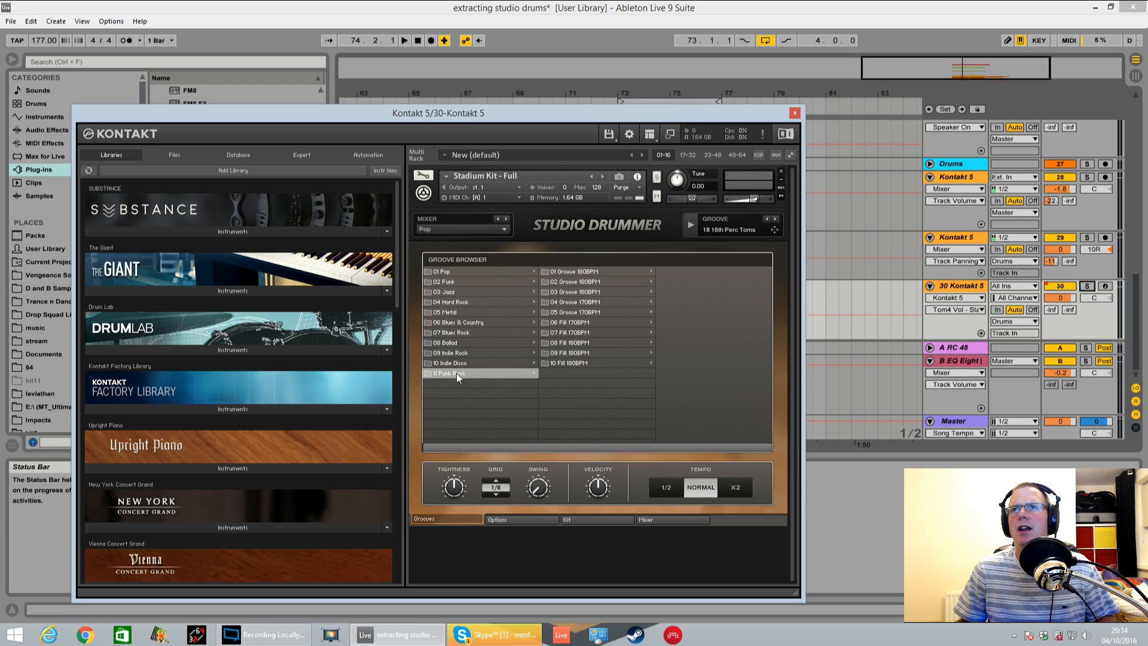
left_click(601, 313)
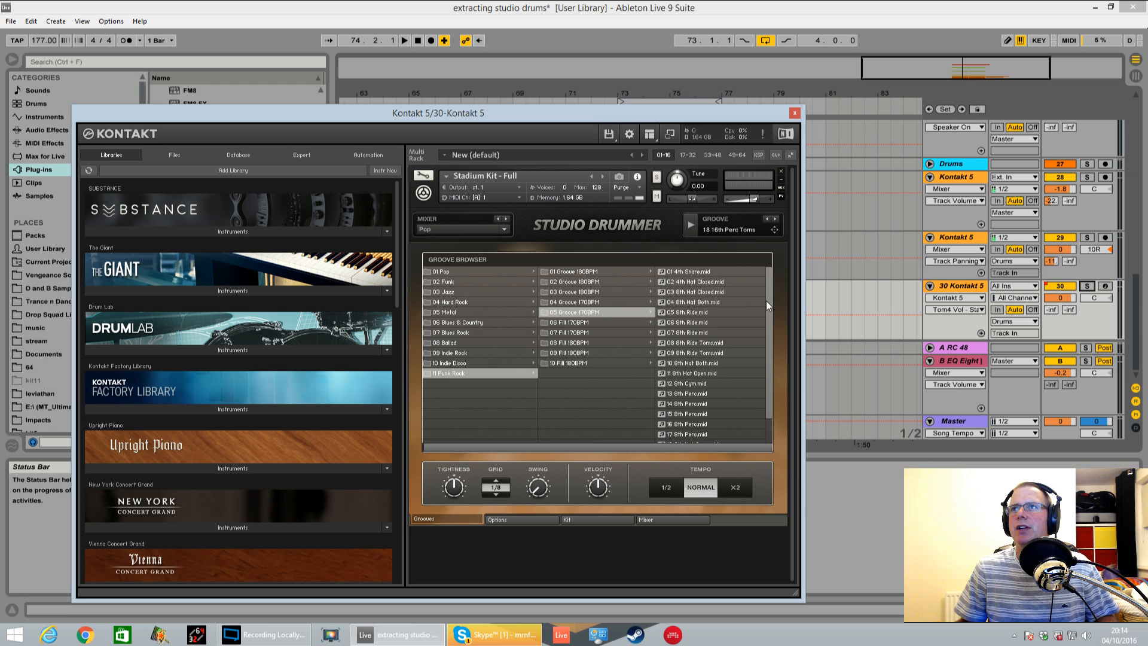
Audition the 170BPM hat, snare and ride grooves, including 08 8th Ride Toms and 11 8th Hat Open, and select 10 8th Hat Both
left_click(692, 300)
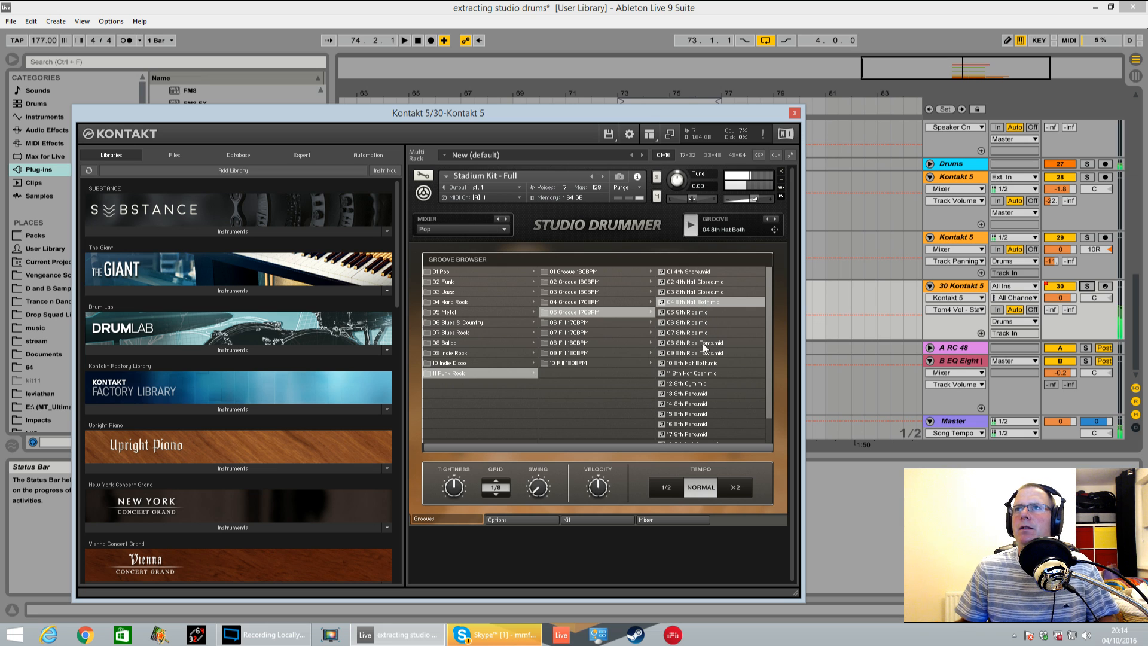
left_click(698, 292)
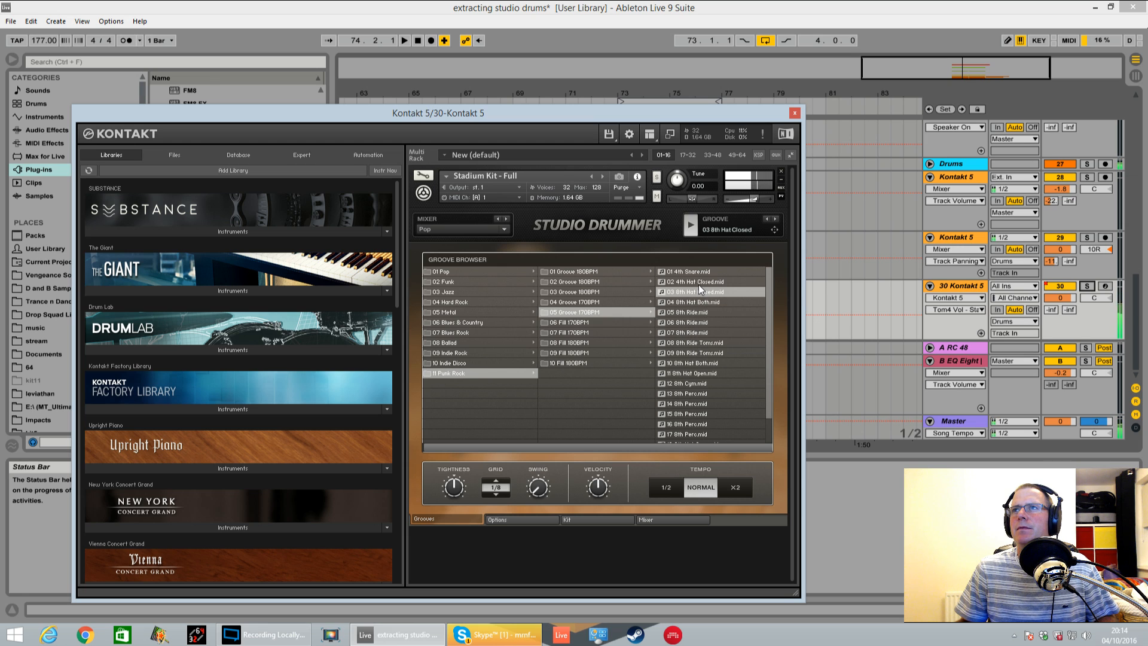
left_click(700, 271)
left_click(700, 281)
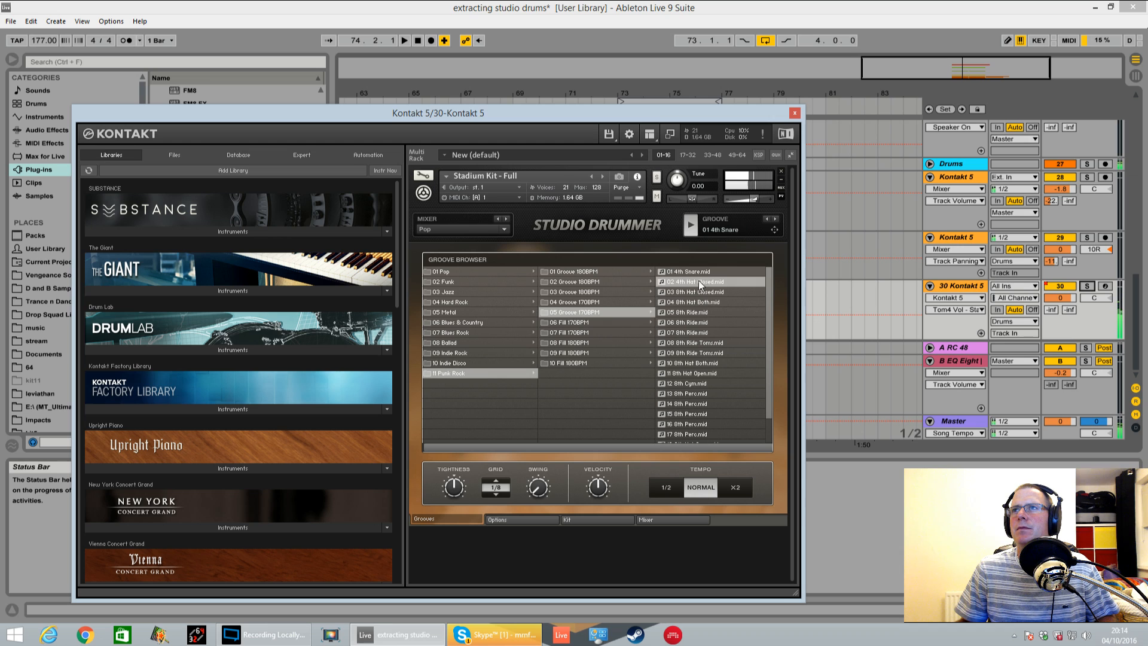
left_click(684, 343)
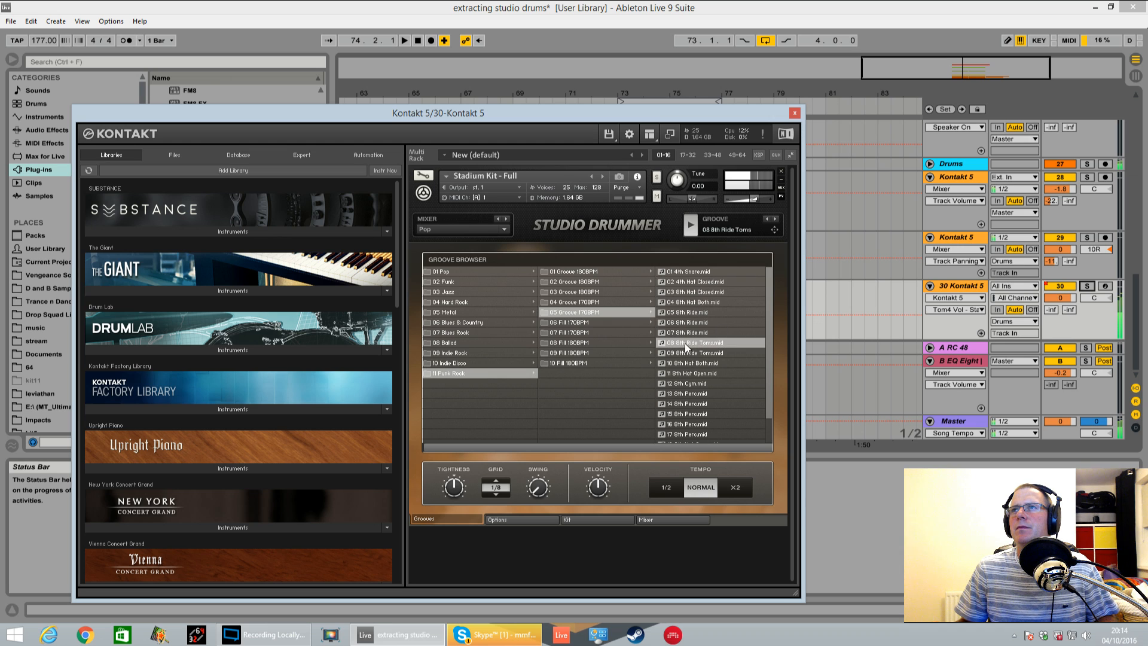
left_click(698, 364)
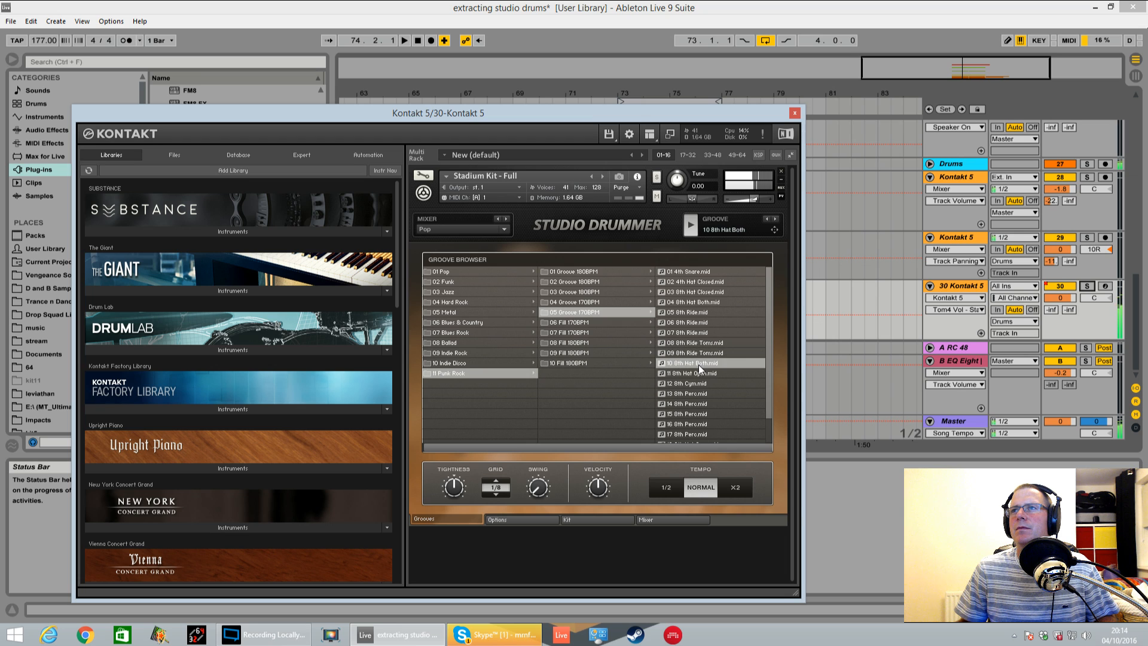
left_click(698, 374)
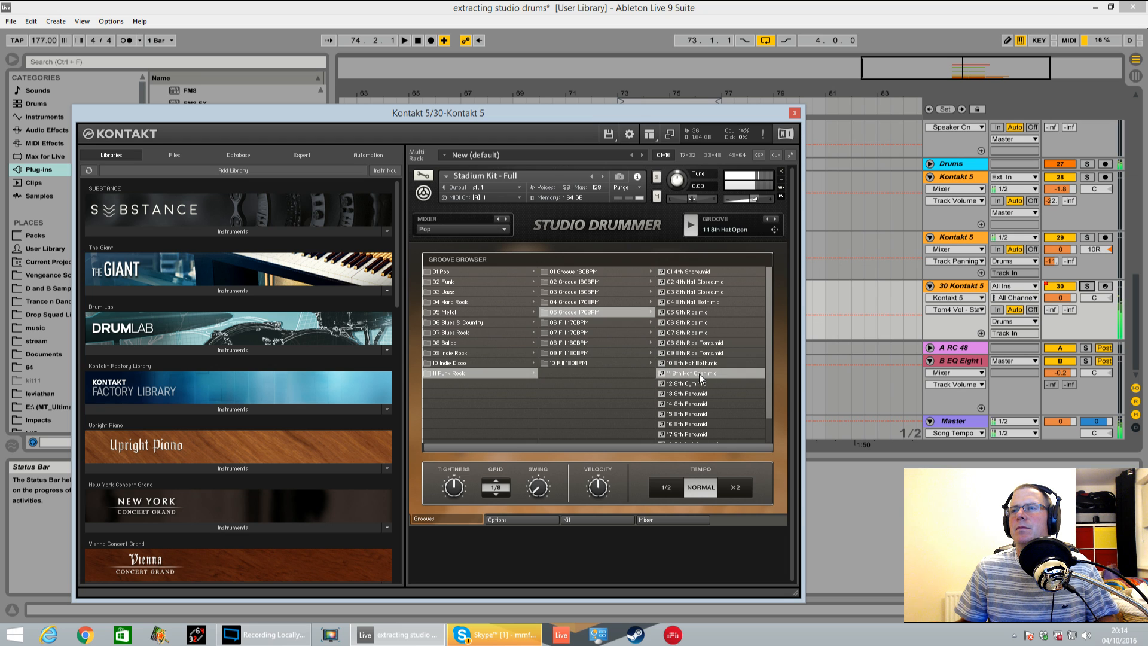
left_click(695, 364)
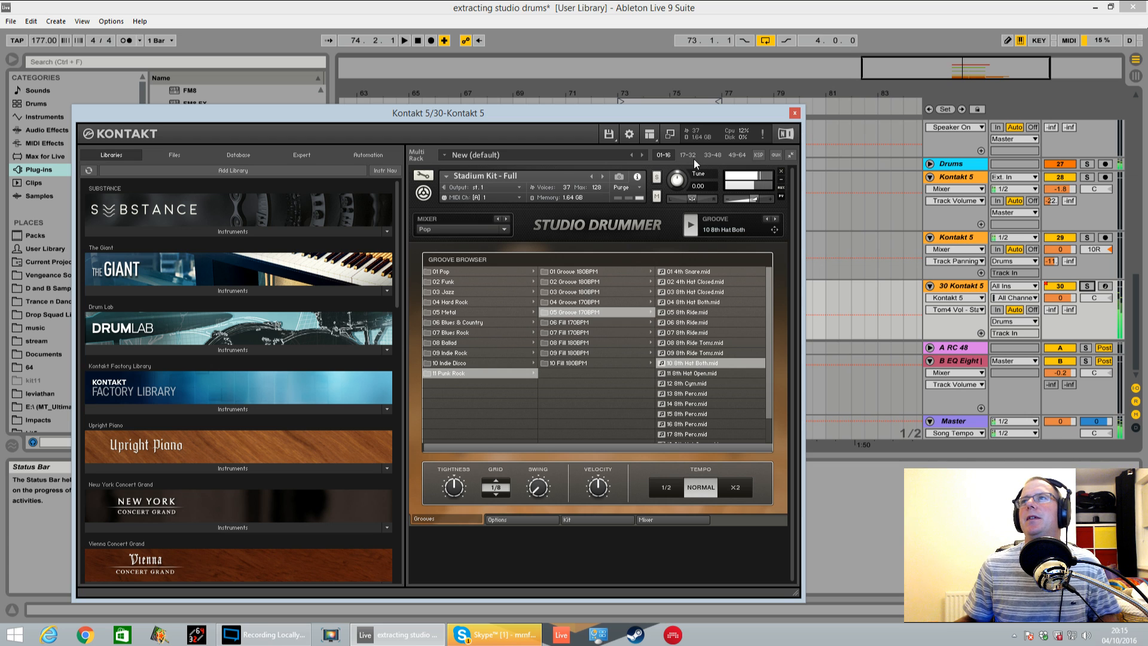
Stop playback, place the 10 8th Hat Both groove on track 30 at bar 73 and duplicate it over the second clip
key("space")
left_click_drag(716, 114, 326, 136)
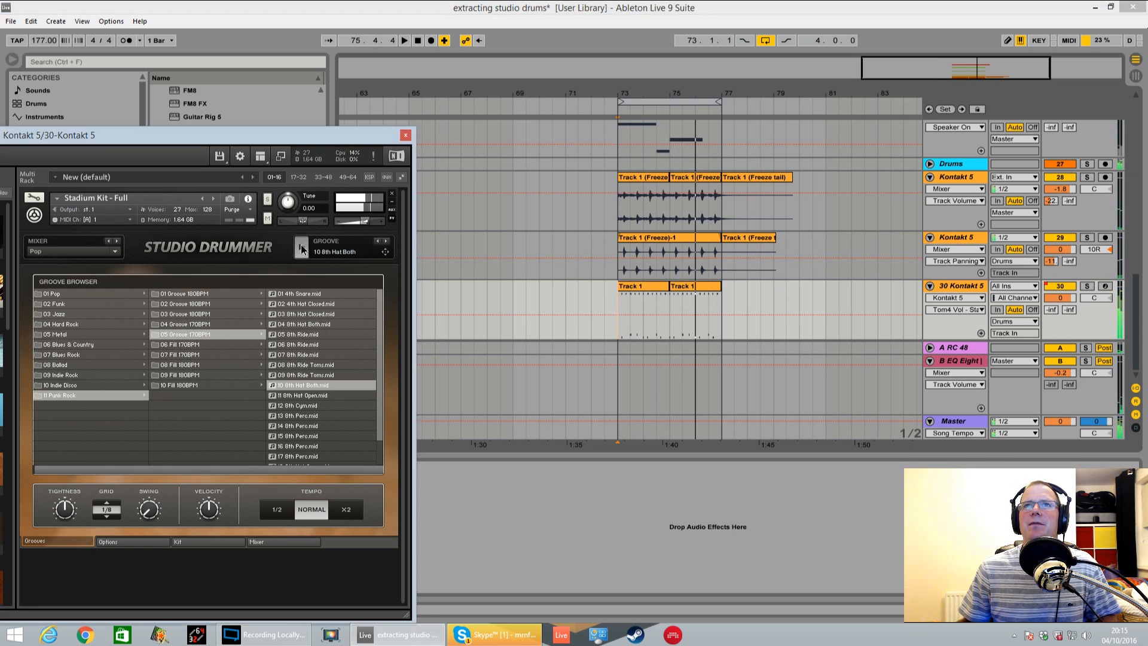
mouse_move(385, 252)
left_mouse_down()
mouse_move(569, 292)
mouse_move(631, 292)
left_mouse_up()
left_click(635, 360)
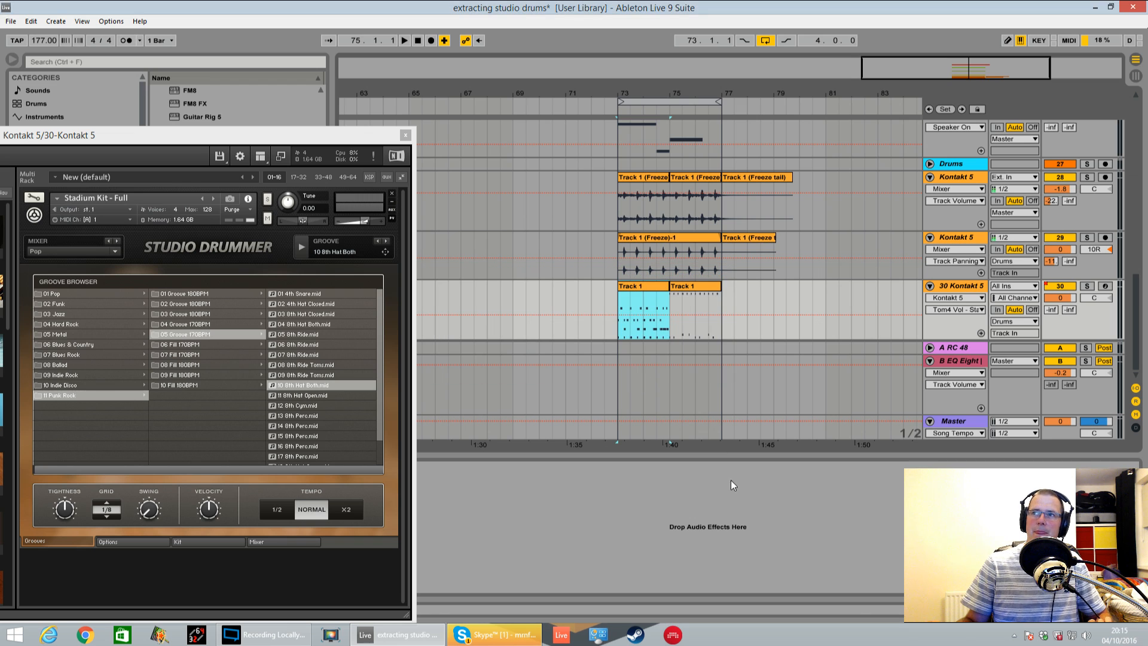
key("space")
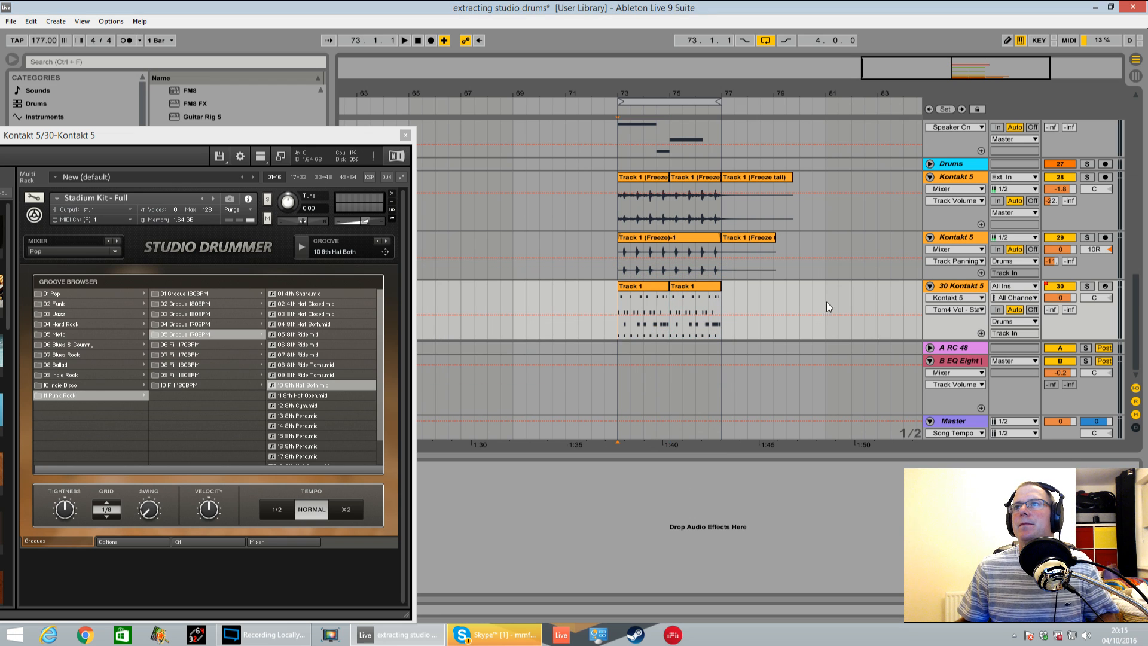
Play the loop and set send B of track 30 Kontakt 5 to -12
key("space")
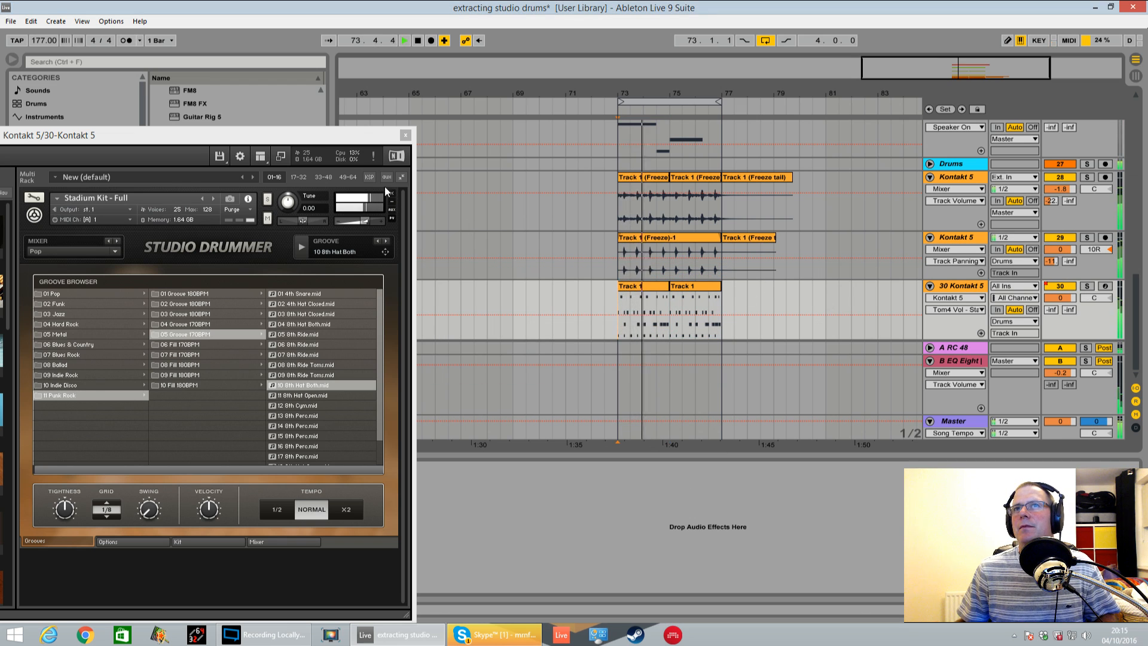
left_click_drag(346, 145, 409, 174)
key("space")
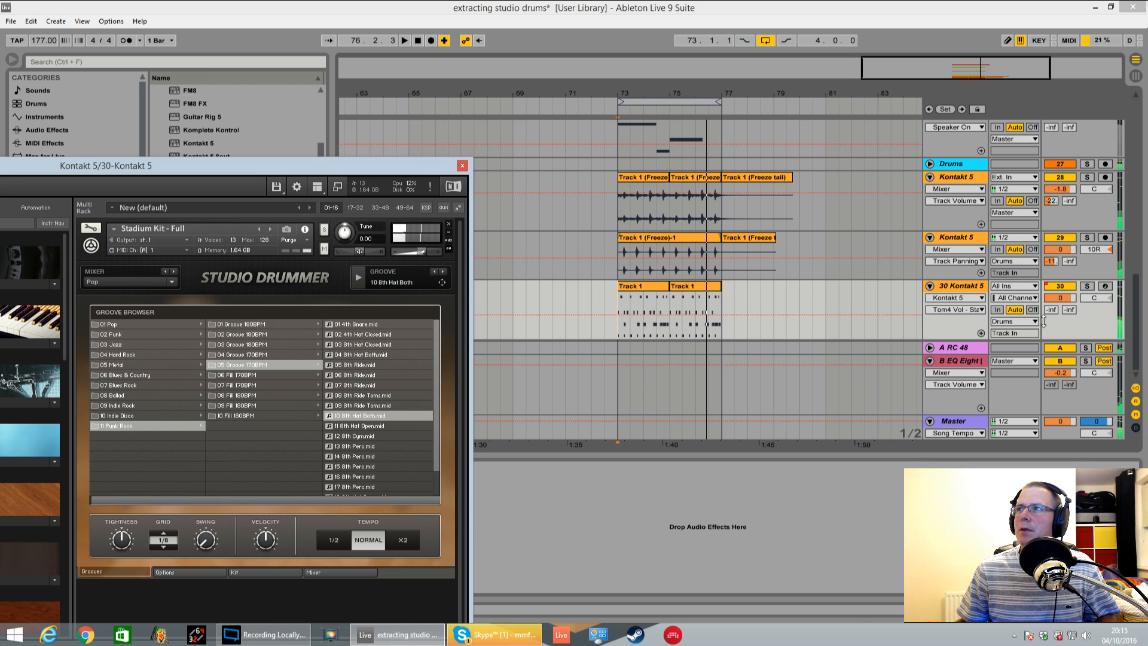
left_click(1070, 316)
key("space")
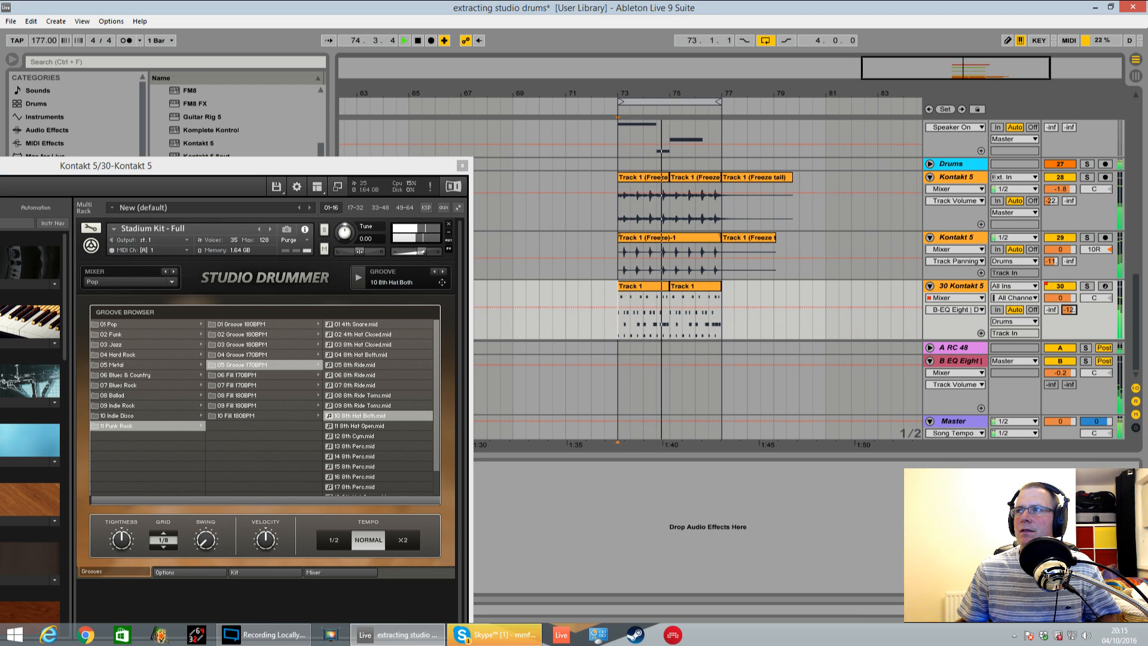
left_click(1070, 309)
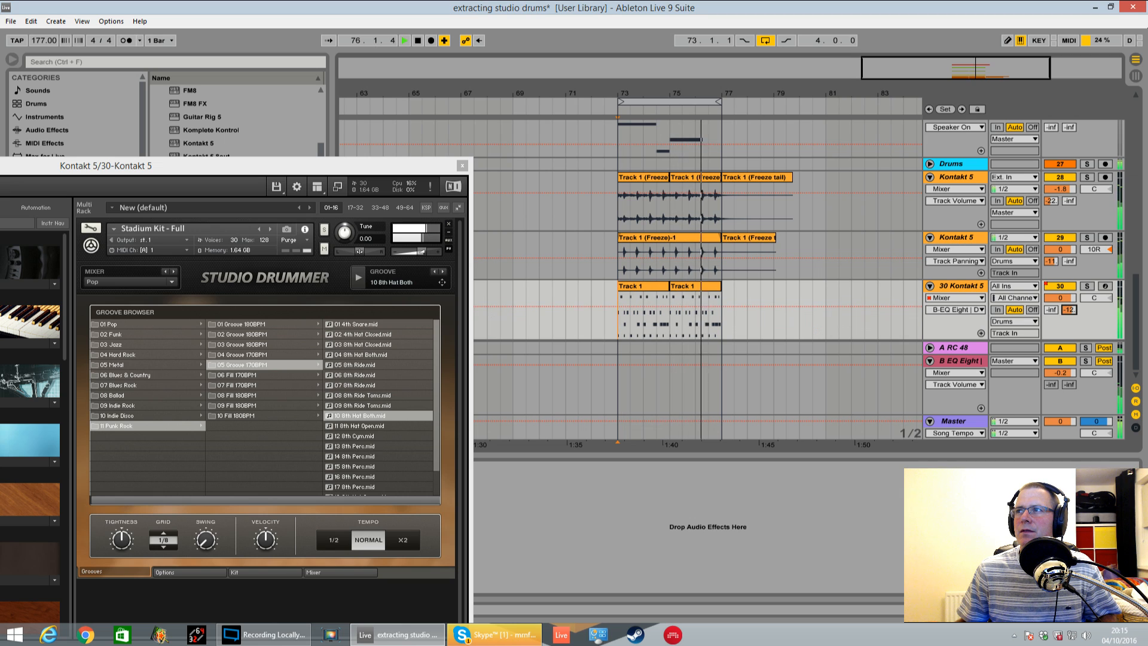
Solo track 30 and the B EQ Eight return in turn to hear each alone, and clear the solo
left_click(1087, 285)
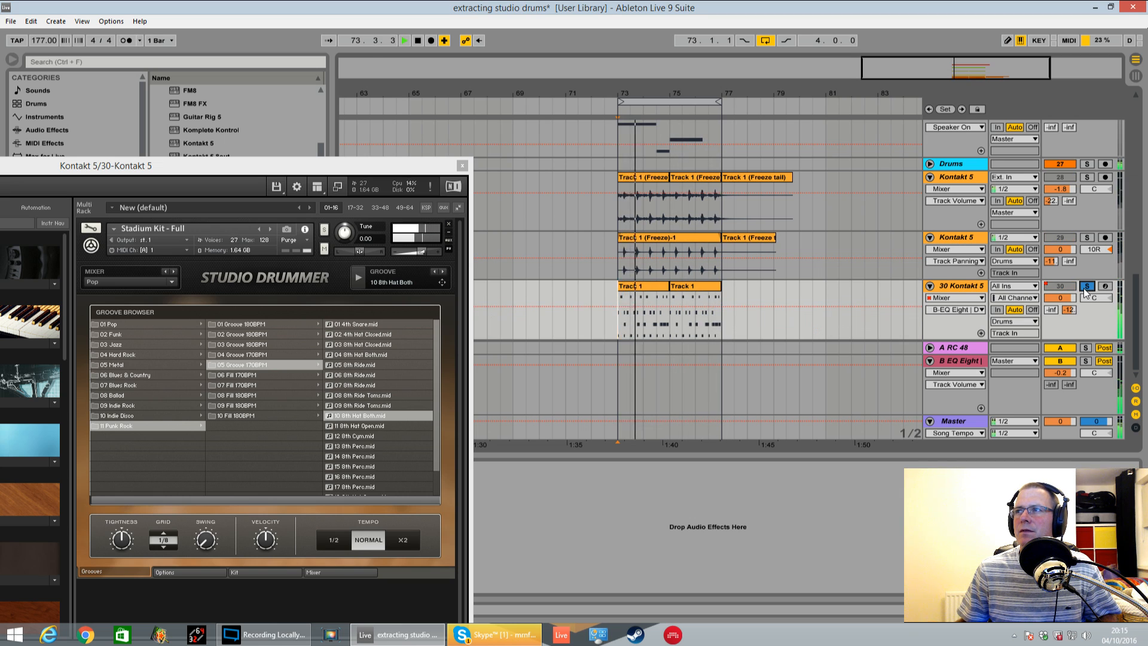
left_click(1086, 361)
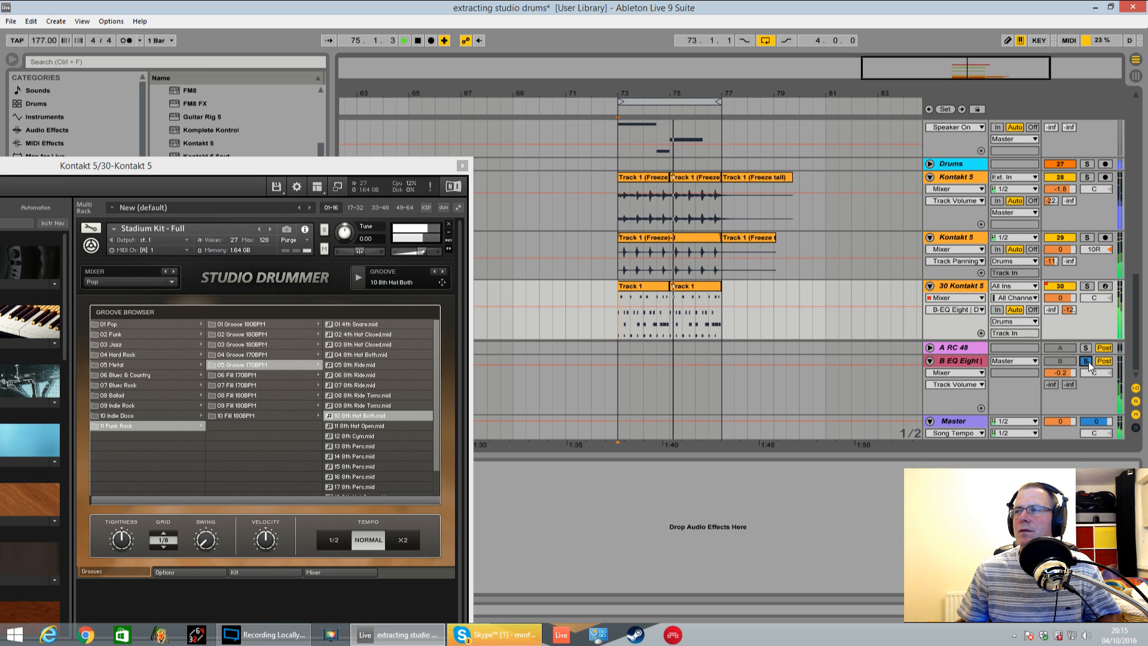
left_click(1087, 361)
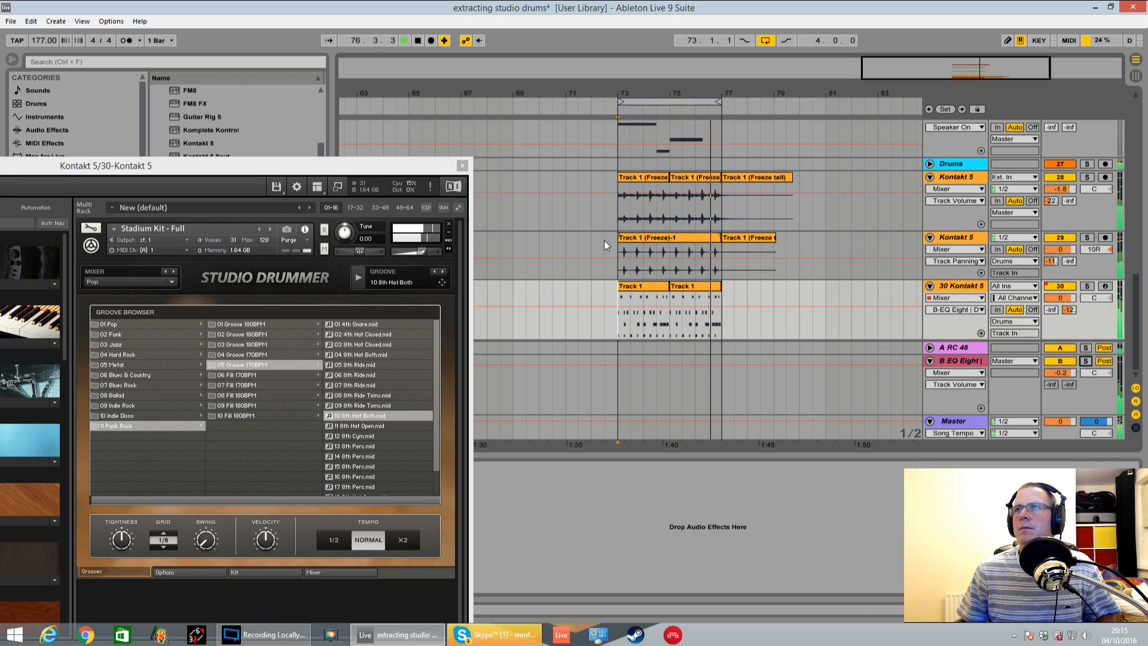
In Studio Drummer's mixer, briefly unmute the Kick close mic to hear it in the loop and mute it again
left_click_drag(400, 160, 630, 110)
left_click(579, 517)
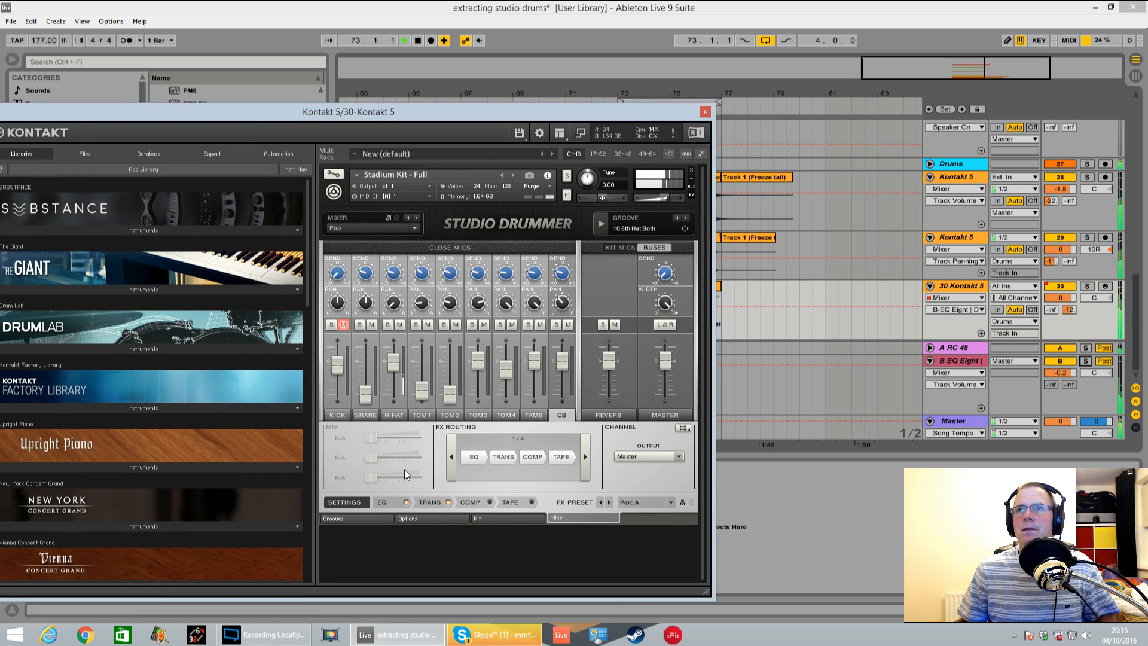
left_click(345, 324)
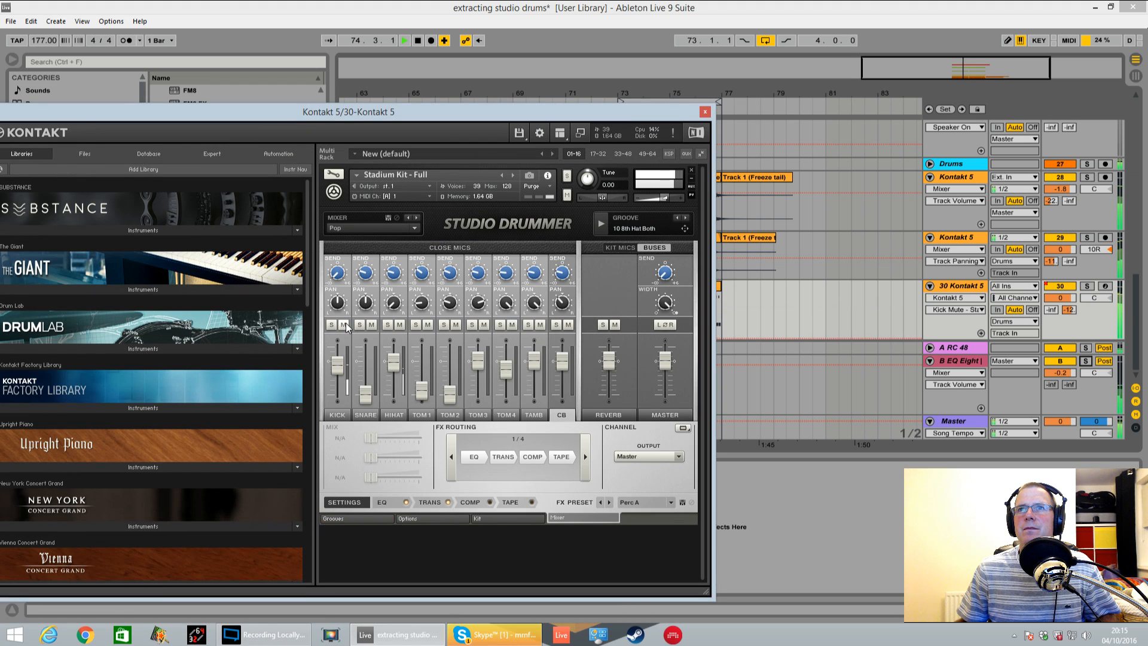
left_click(345, 324)
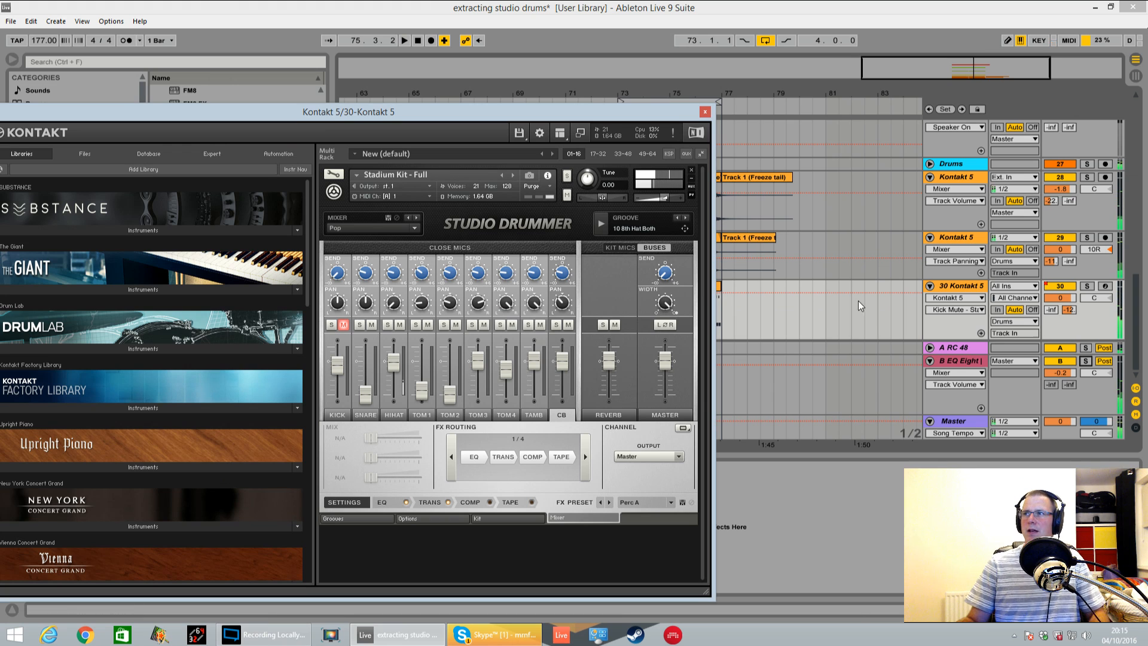
Duplicate track 30 Kontakt 5 with its clips and instrument settings
left_click_drag(632, 113, 337, 145)
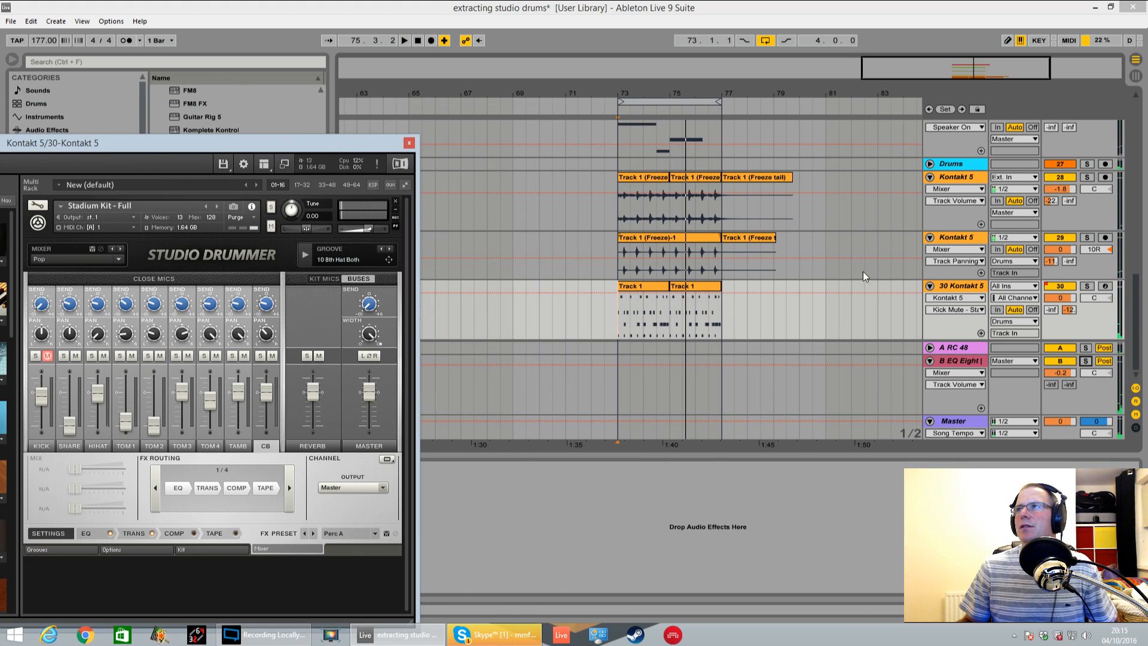
left_click(976, 290)
key("ctrl+d")
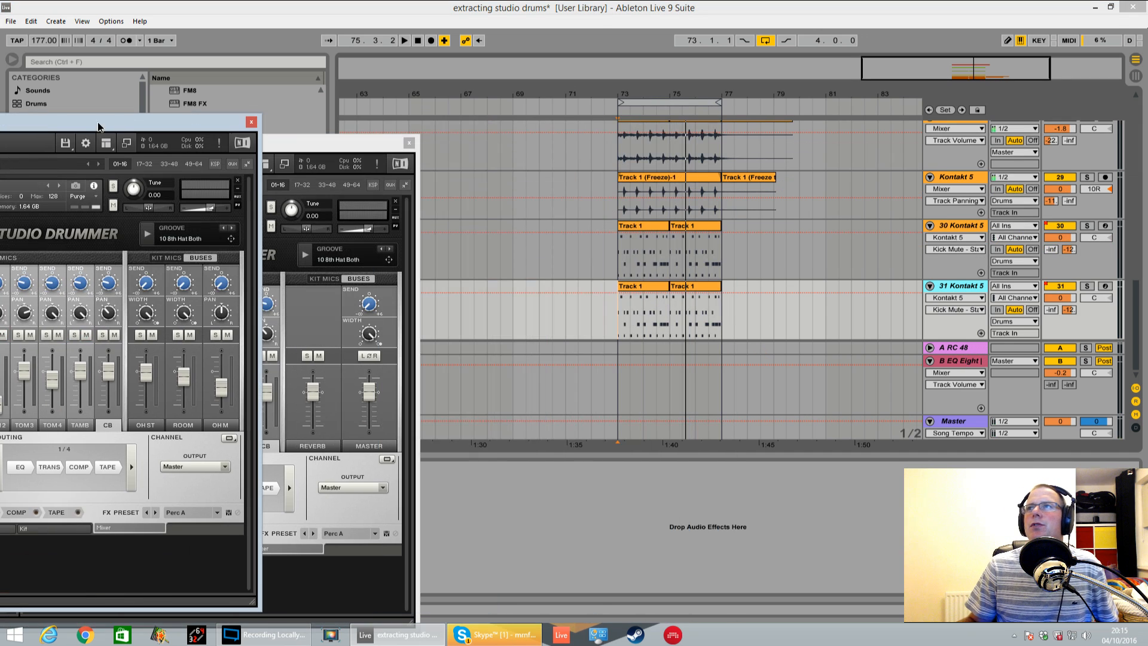
left_click_drag(98, 127, 101, 126)
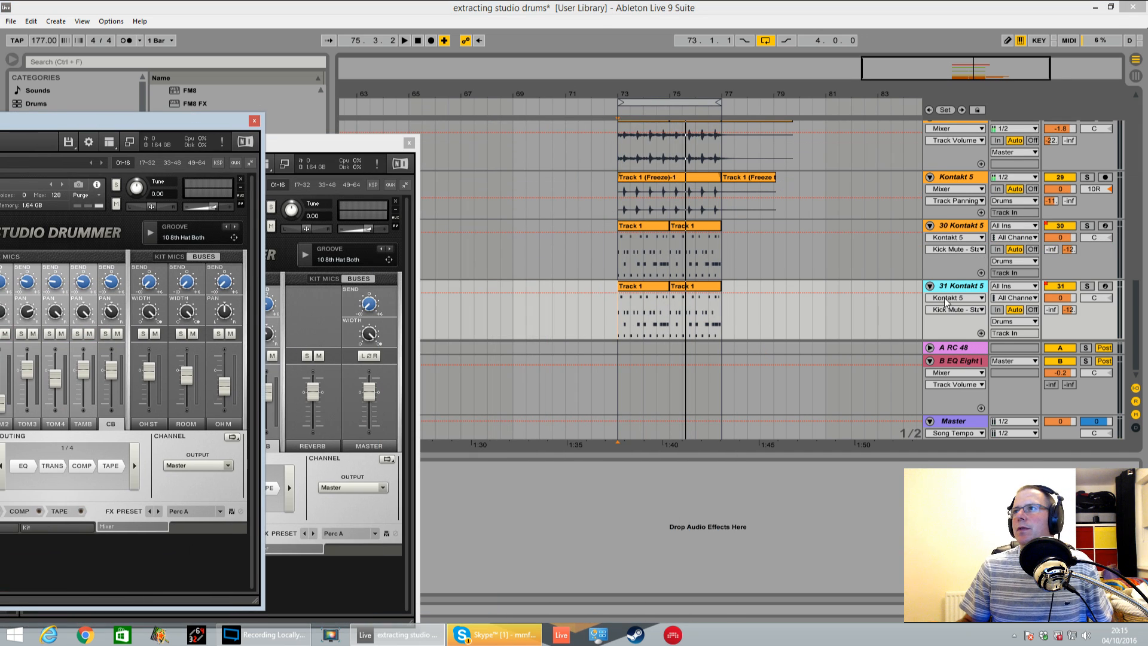
Freeze the original track 30 Kontakt 5, flatten it to audio and clear the duplicate's Kontakt window from view
right_click(955, 225)
left_click(970, 300)
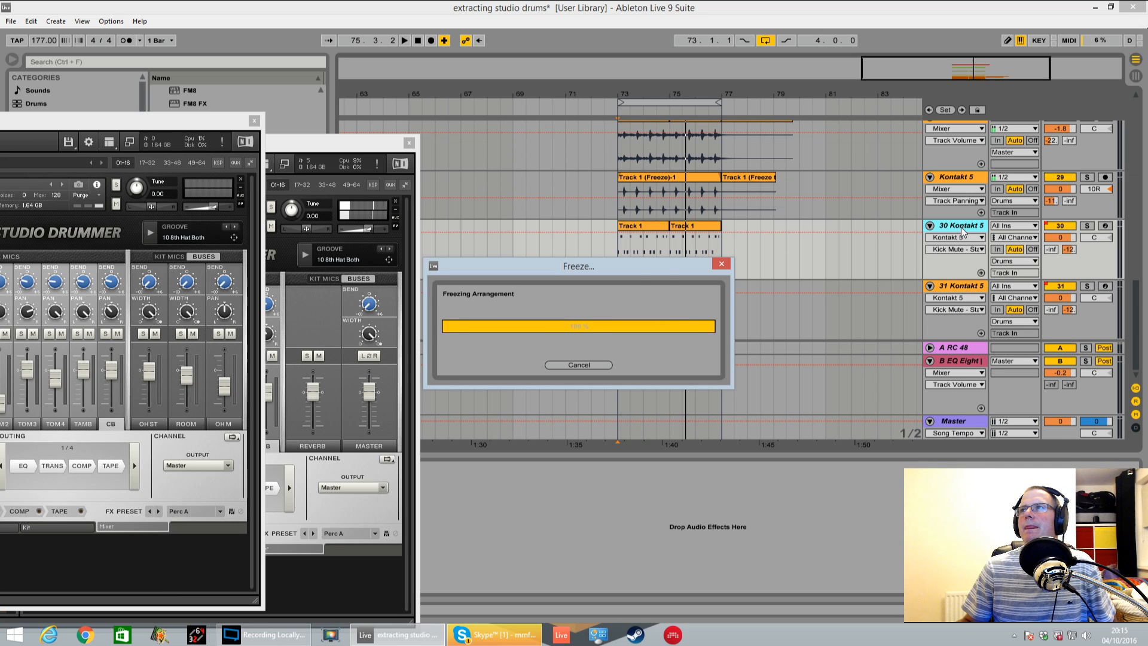
right_click(960, 228)
left_click(989, 315)
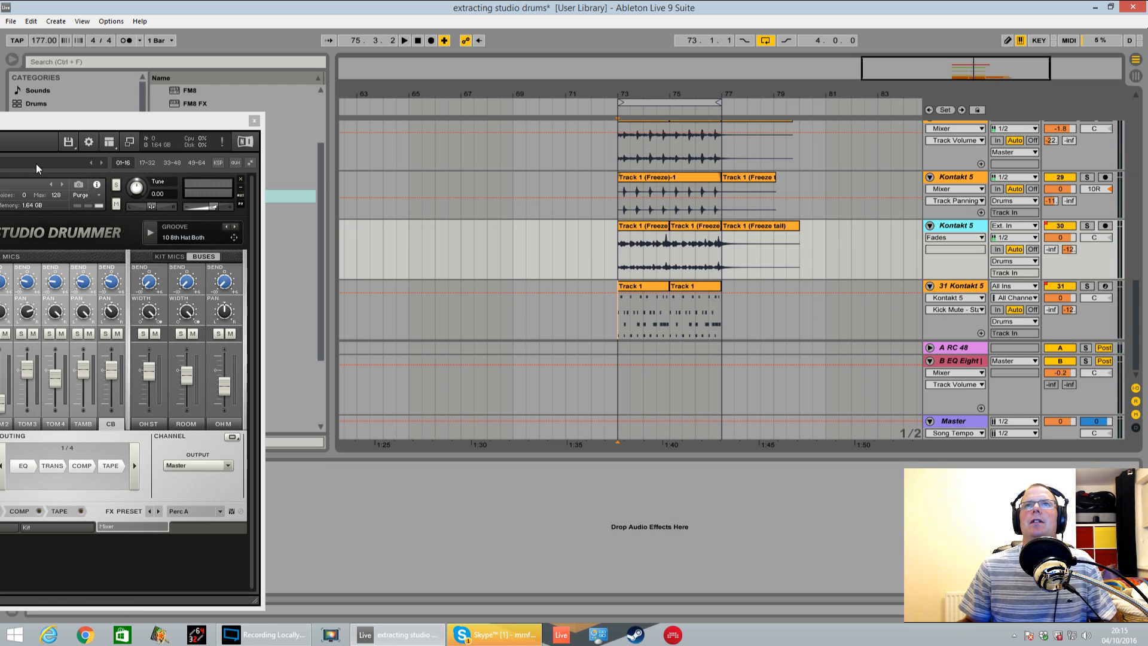
left_click_drag(165, 125, 0, 124)
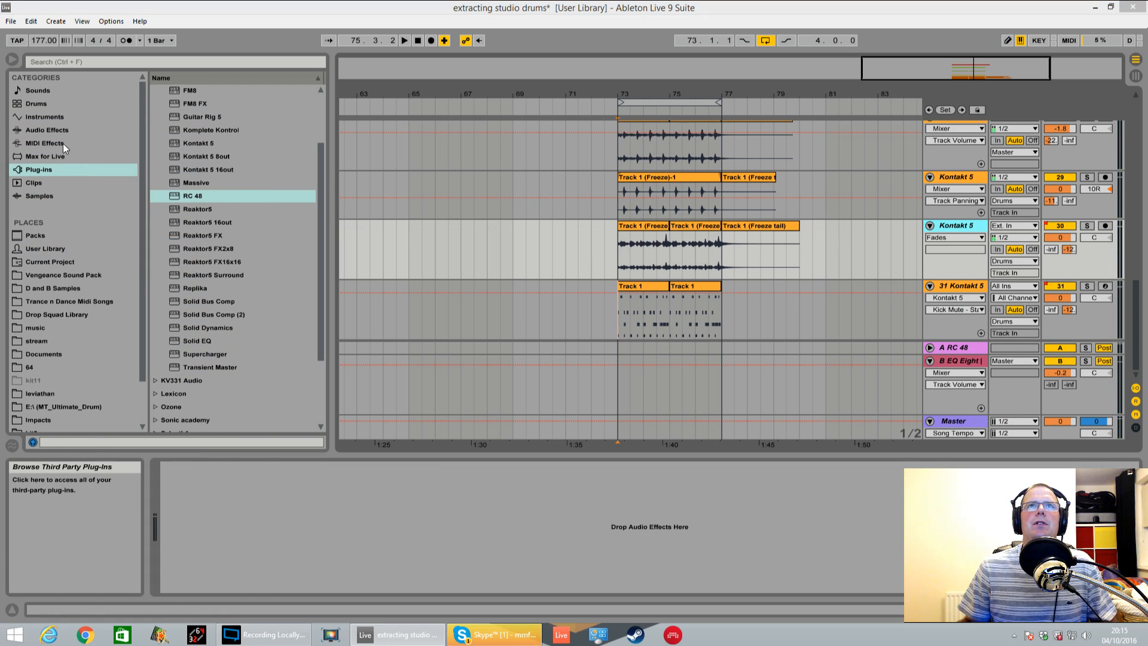
Add an EQ Eight to flattened track 30, solo the track and roll off its lows, with band 4 at 18.0 kHz and Q 0.56
left_click(48, 130)
left_click(190, 143)
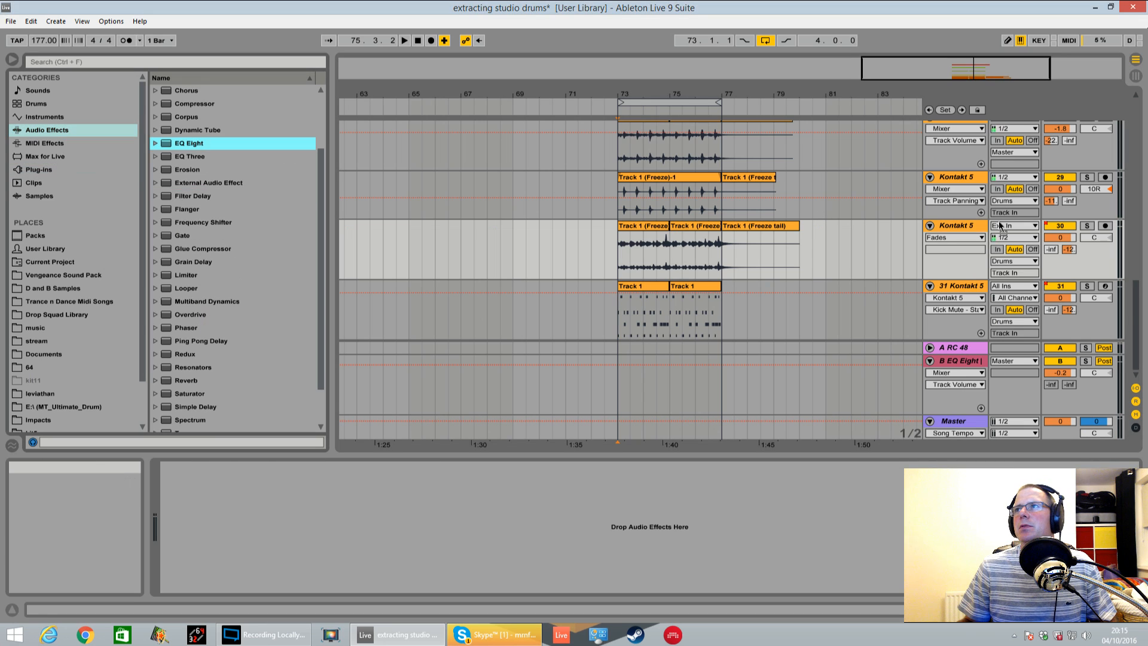
key("space")
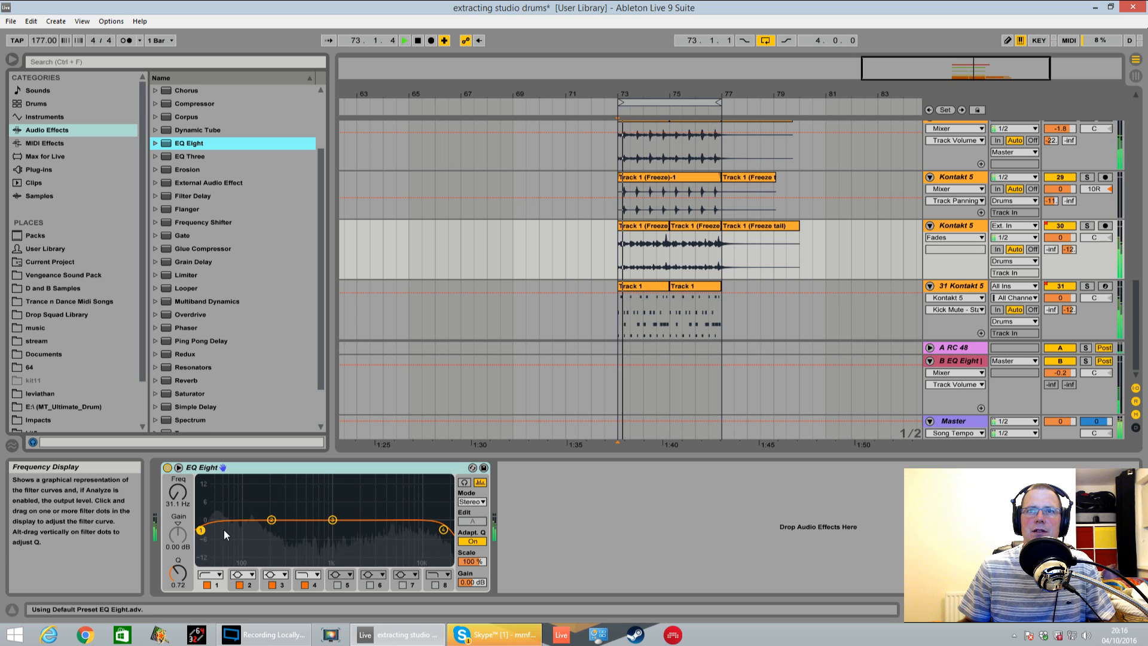
key("space")
left_click(1086, 226)
key("space")
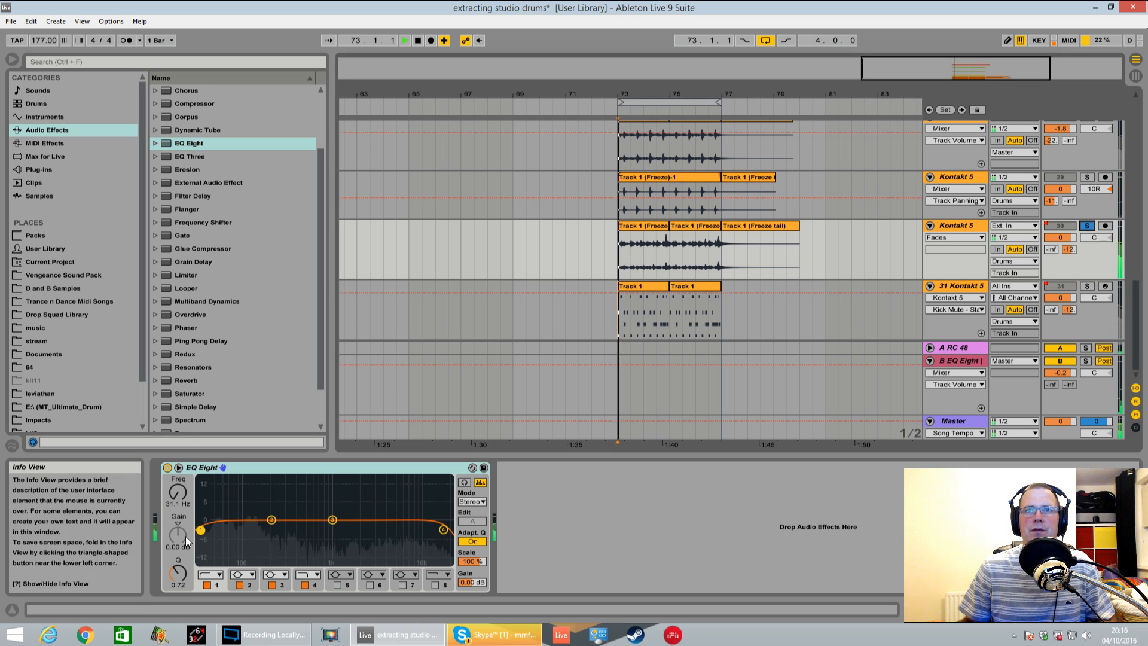
left_click_drag(202, 530, 441, 534)
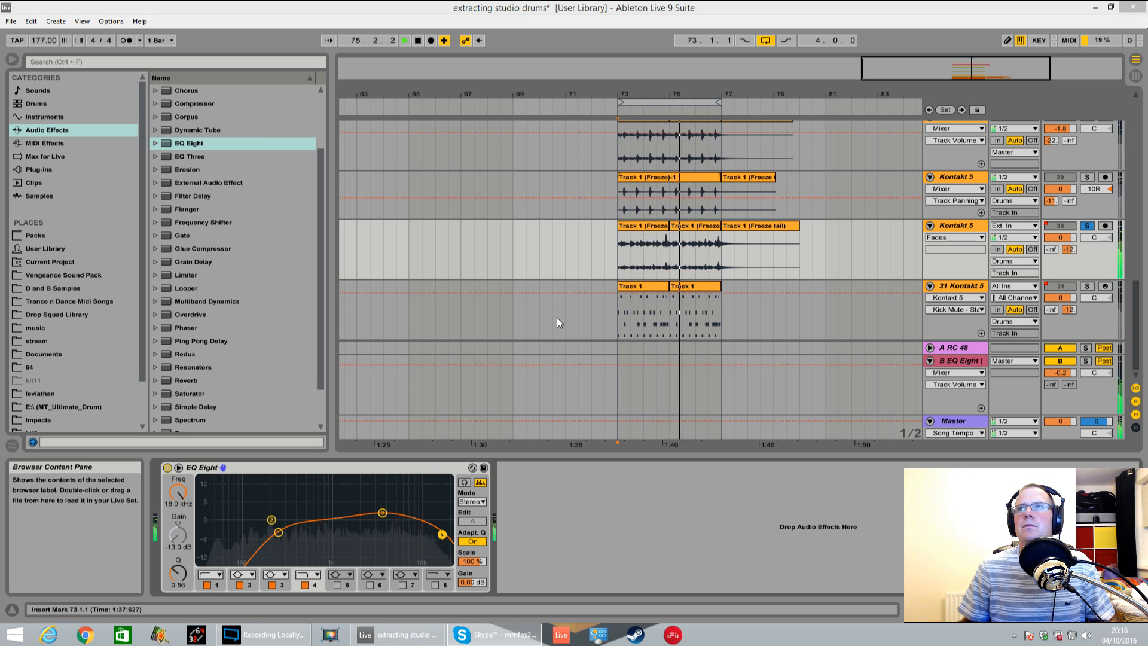
Solo track 31 Kontakt 5, stop playback and open its Kontakt window, positioned so the Studio Drummer controls are in full view
left_click(686, 332)
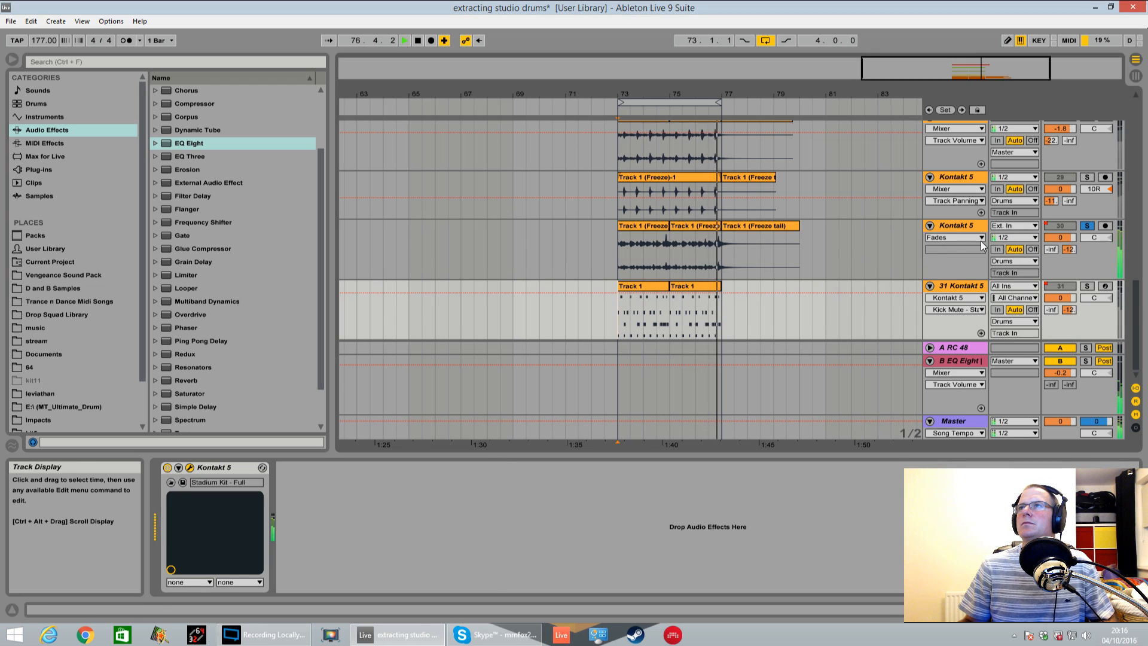
left_click(1086, 286)
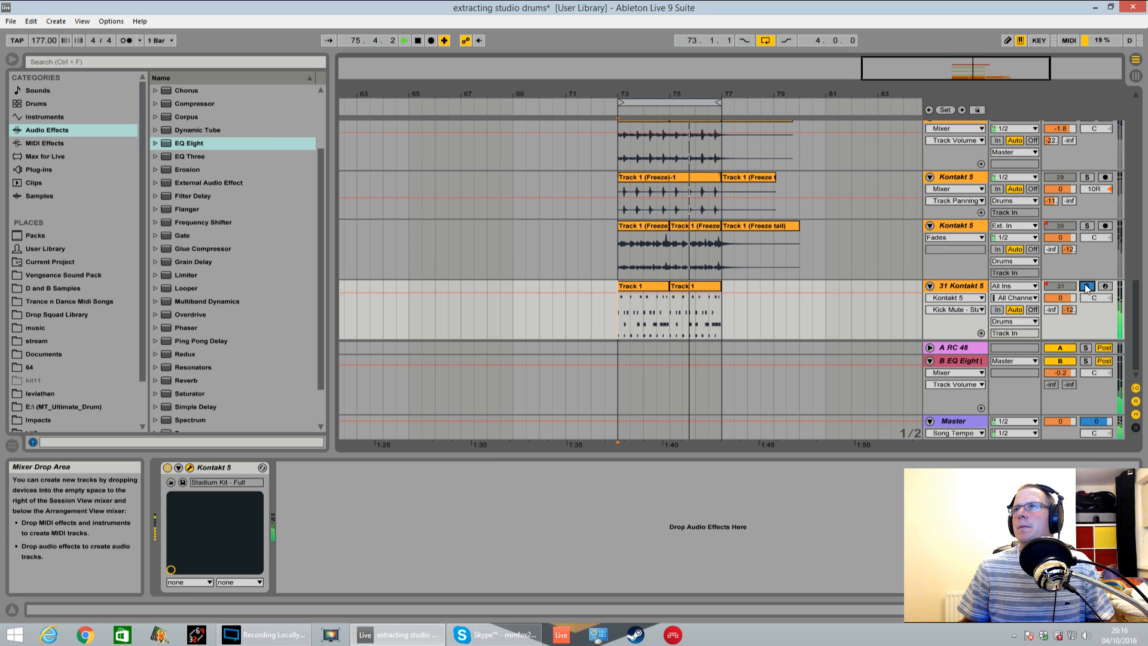
left_click(190, 467)
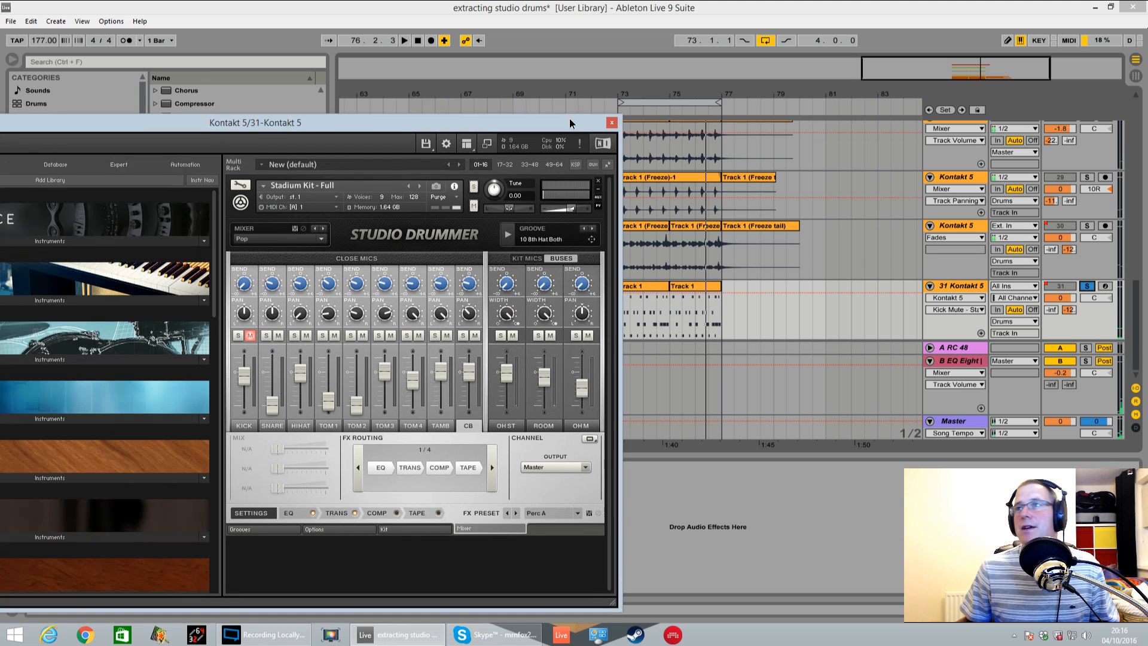
left_click_drag(569, 118, 433, 110)
left_click(684, 289)
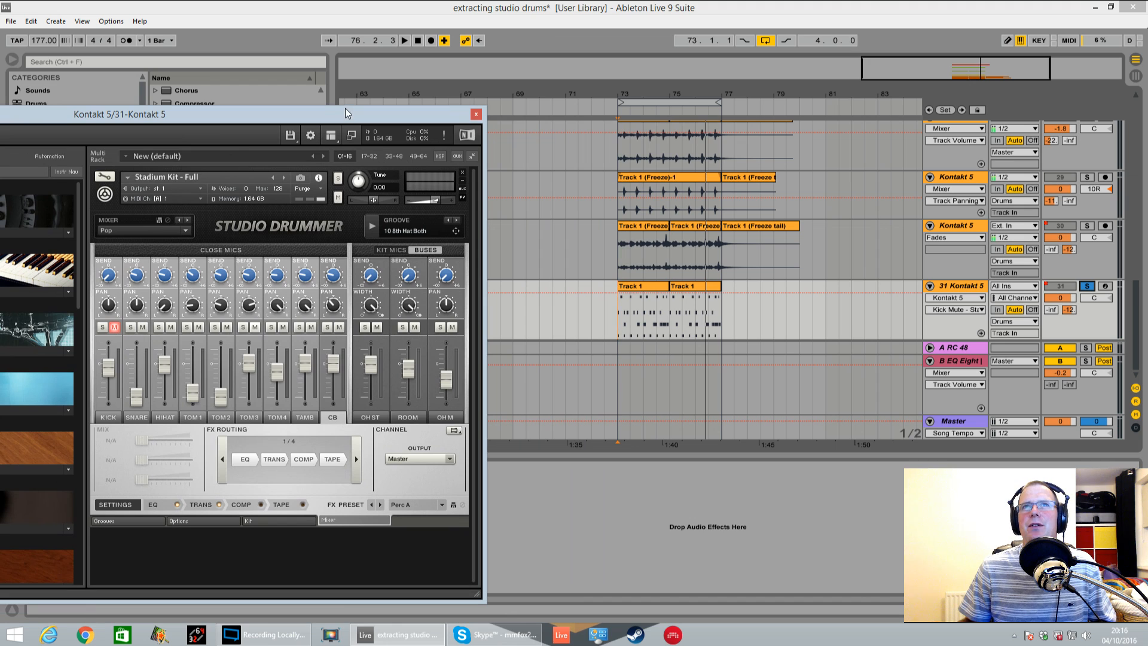
left_click_drag(345, 113, 483, 100)
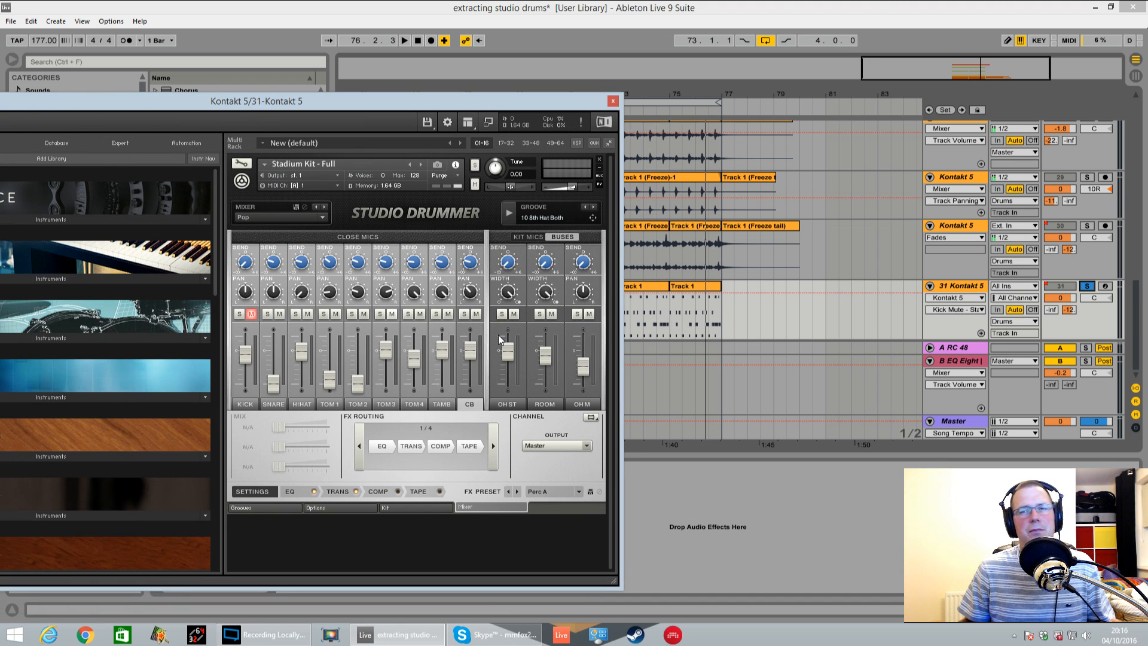
left_click_drag(229, 92, 302, 83)
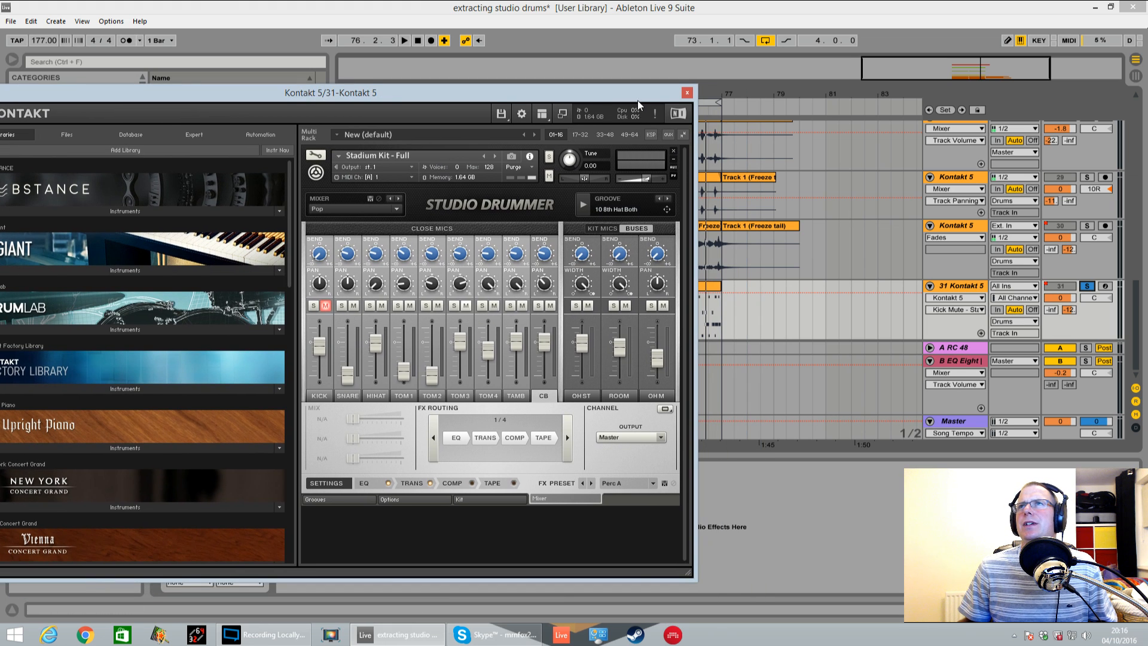
left_click_drag(637, 100, 451, 114)
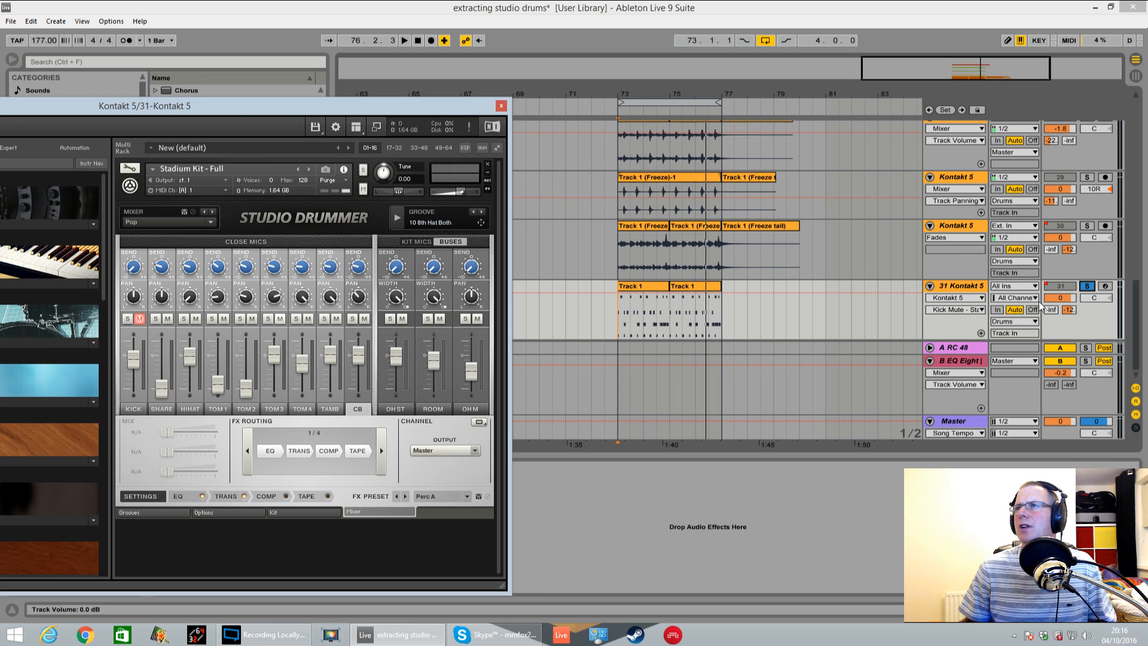
left_click_drag(373, 111, 576, 80)
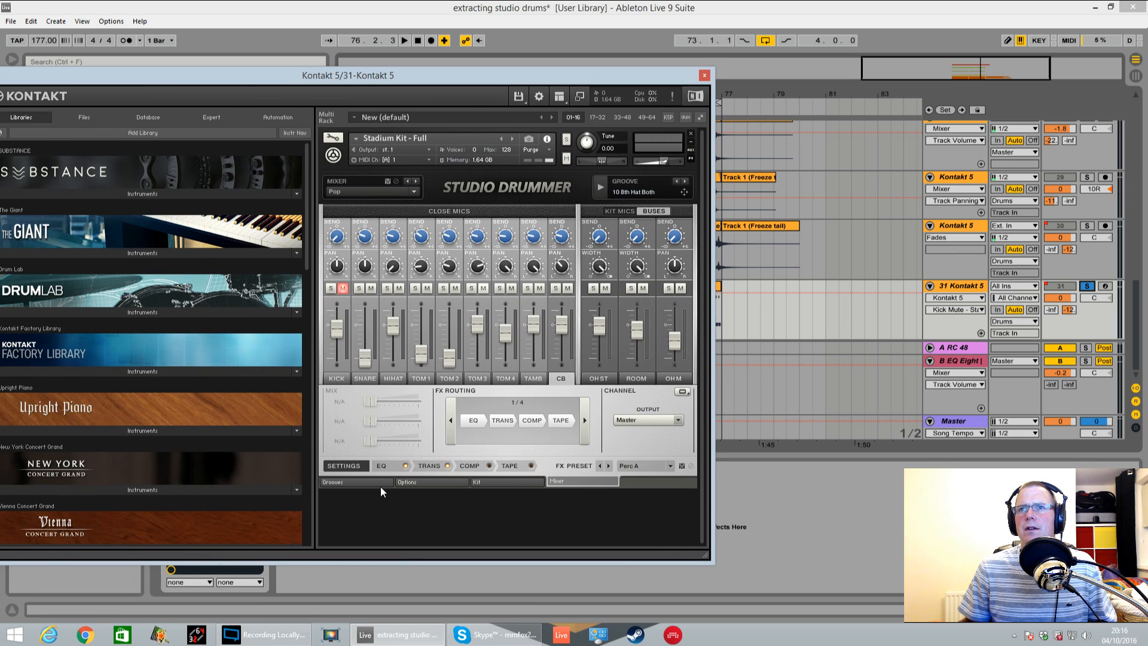
In Studio Drummer's groove browser, look through Indie Disco and Blues Rock, and audition 04 Variation from 13 Fill 200BPM
left_click(358, 482)
left_click(383, 325)
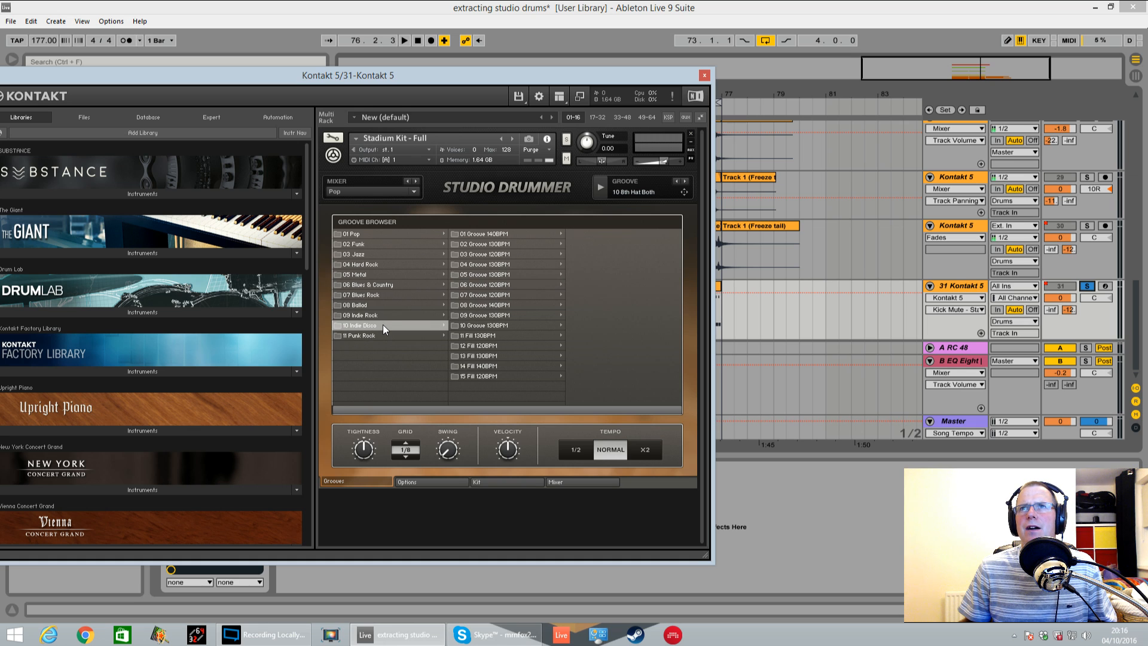
left_click(389, 294)
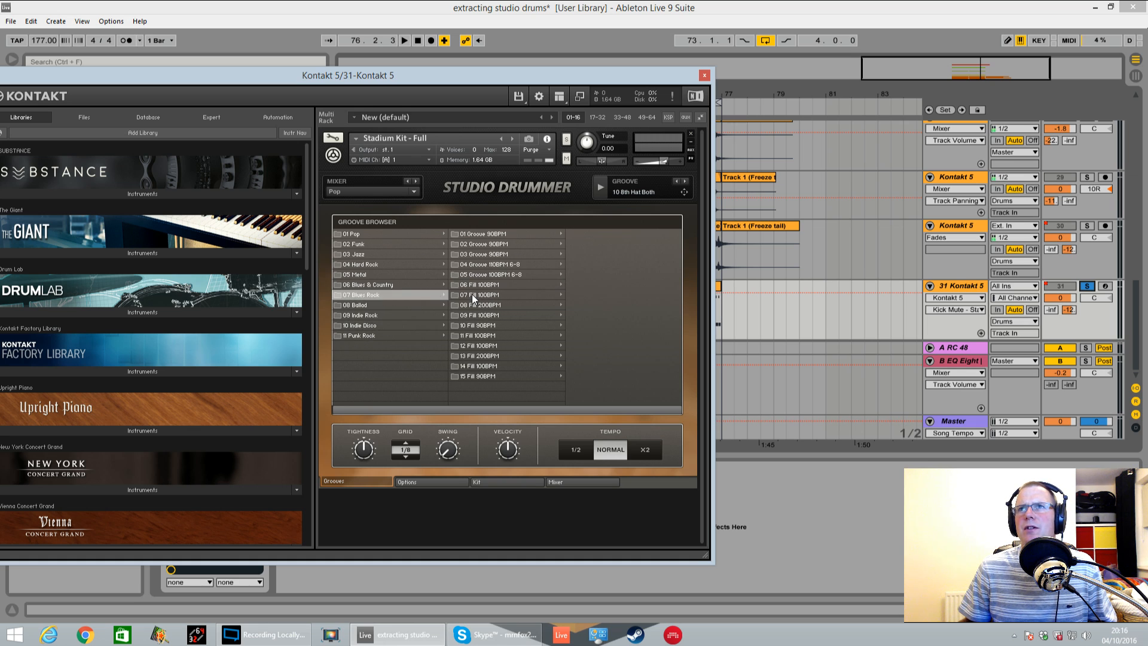
left_click(500, 357)
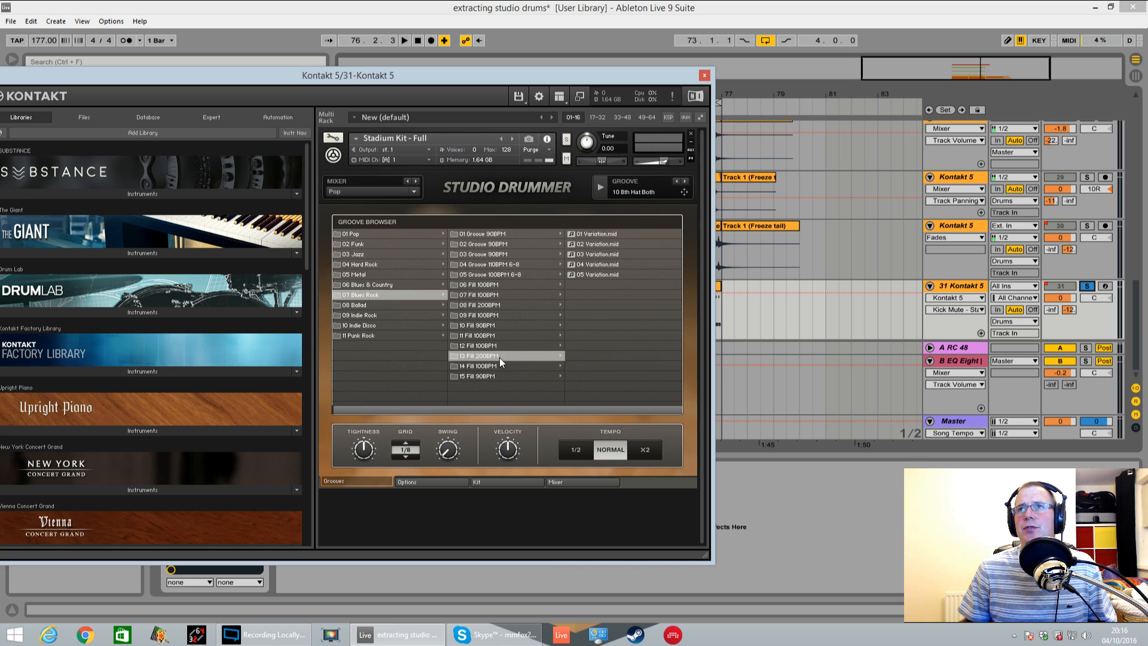
left_click(578, 267)
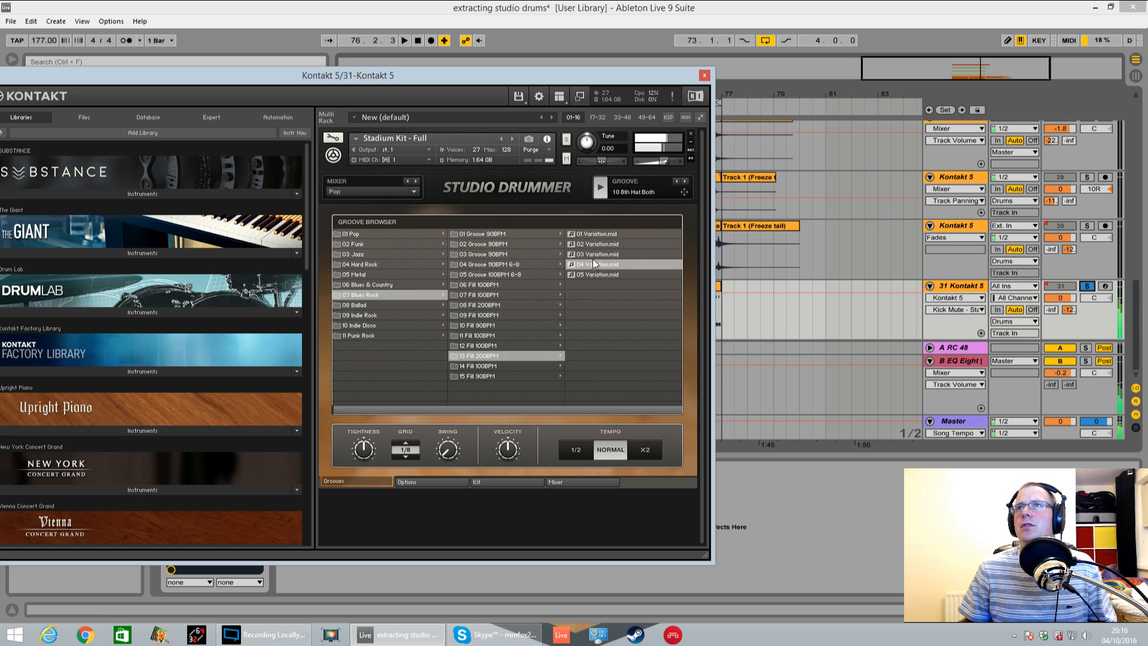
double_click(604, 266)
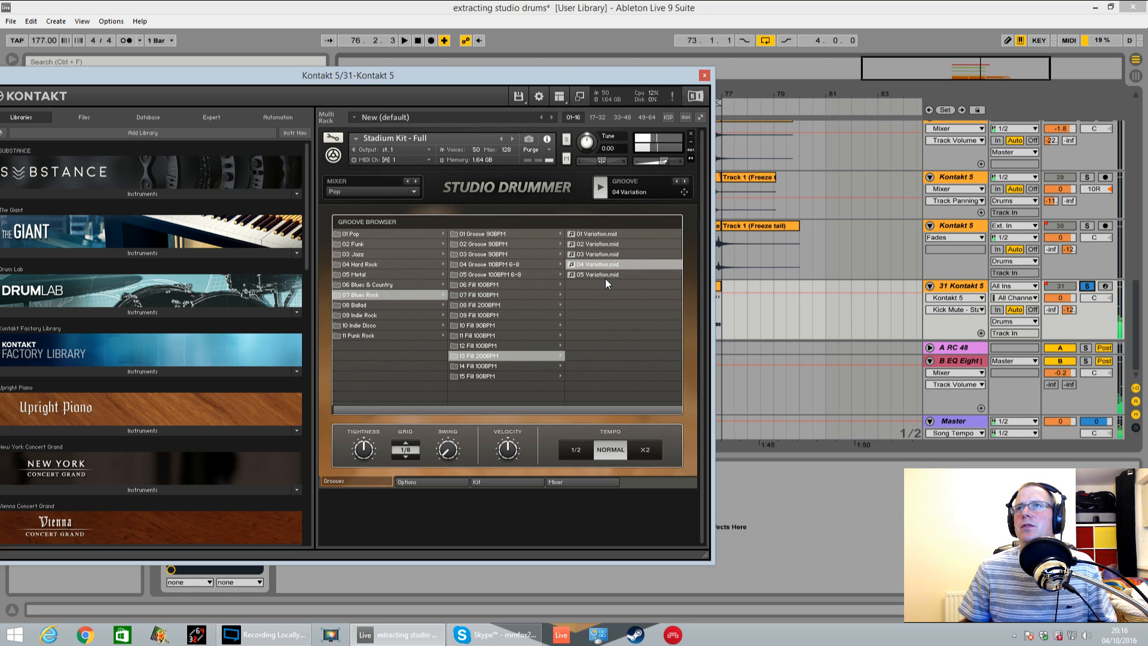
Audition 11 8th Hat Both Ghost and 13 4th Hat Closed Multi from Blues Rock's 05 Groove 100BPM 6-8
left_click(487, 335)
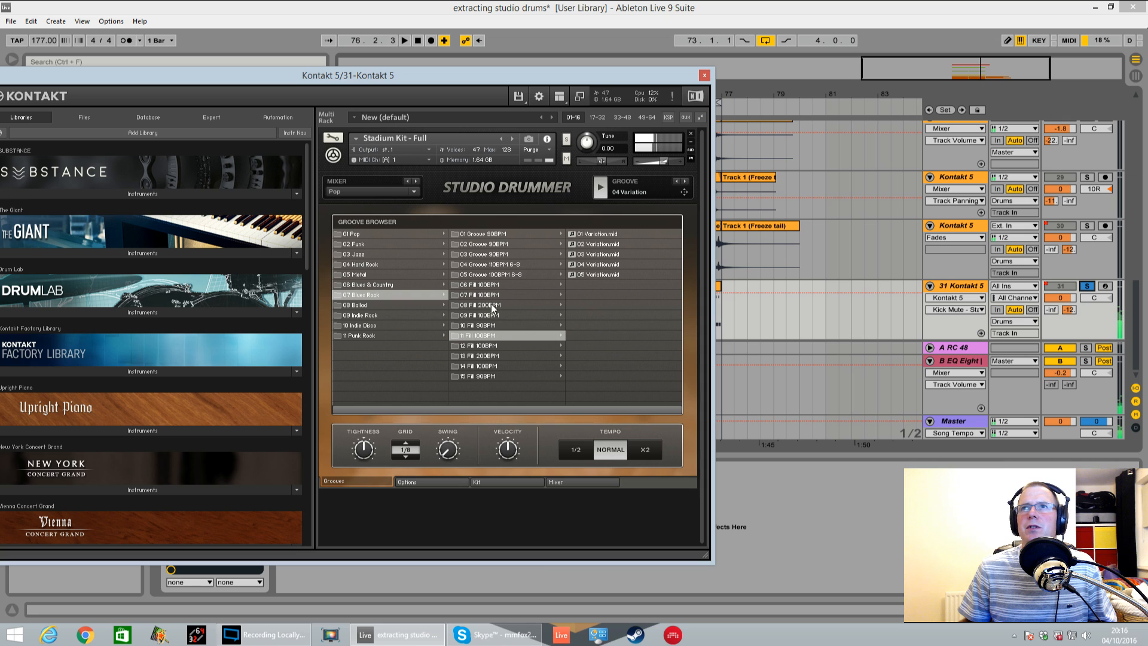
left_click(505, 274)
double_click(624, 285)
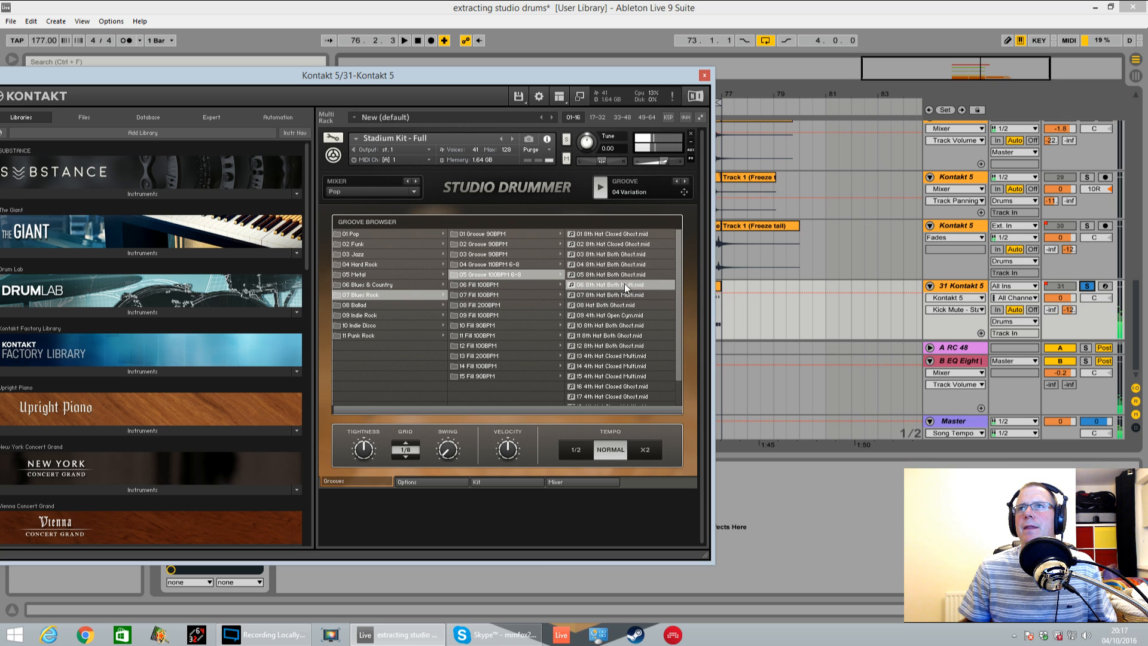
left_click(613, 337)
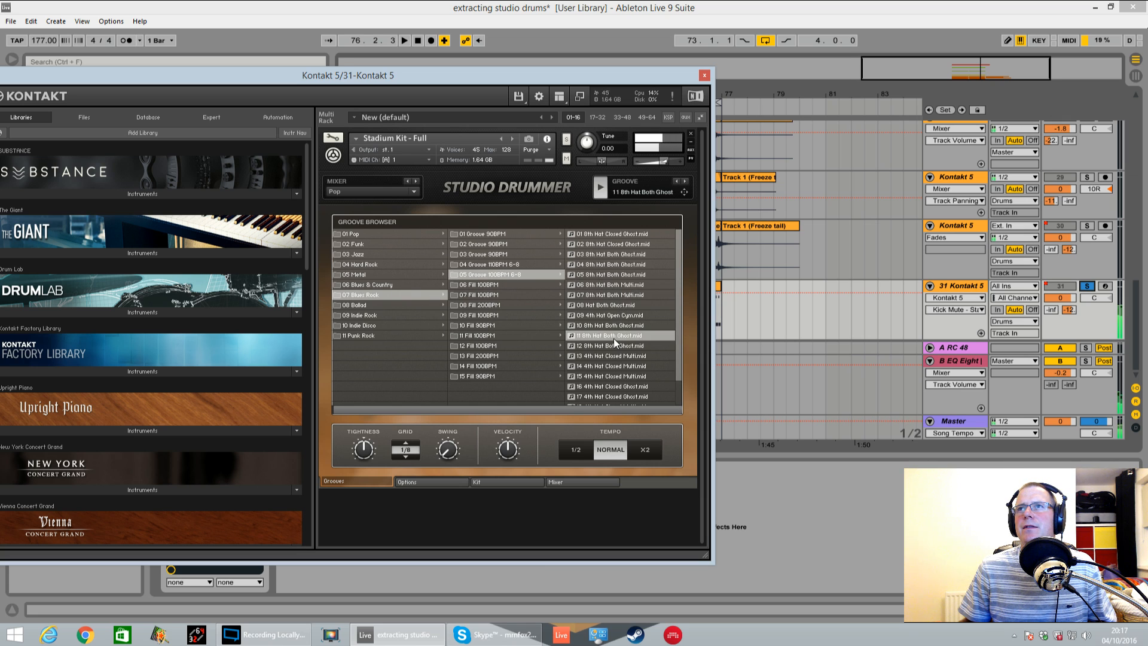
left_click(616, 355)
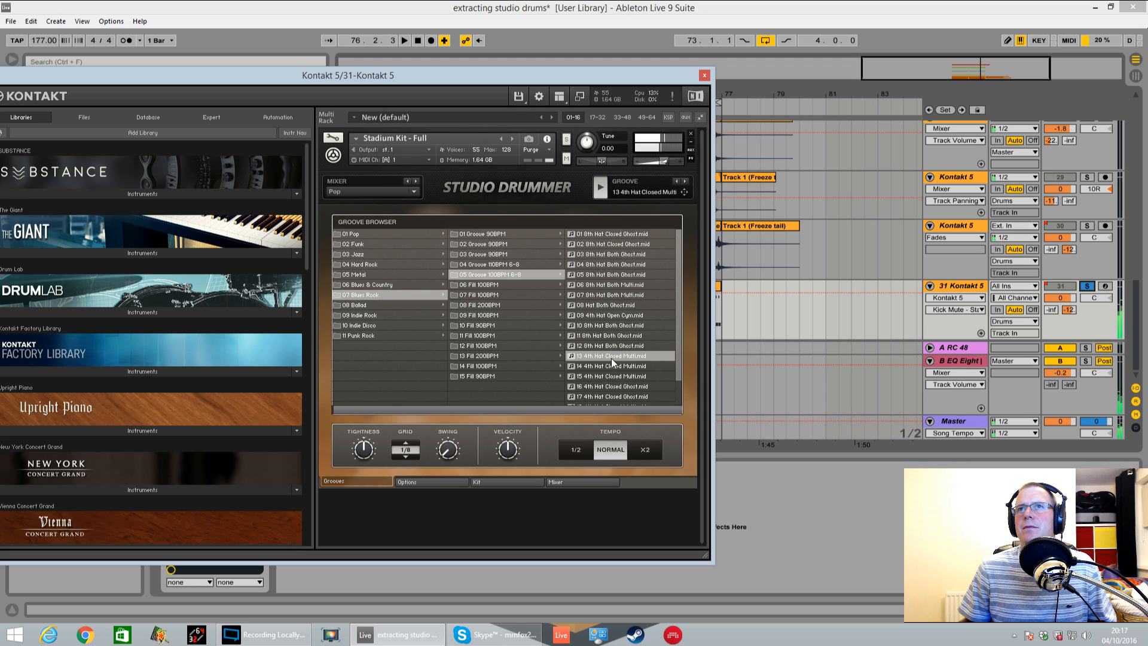
mouse_move(678, 348)
left_mouse_down()
mouse_move(680, 372)
mouse_move(678, 350)
left_mouse_up()
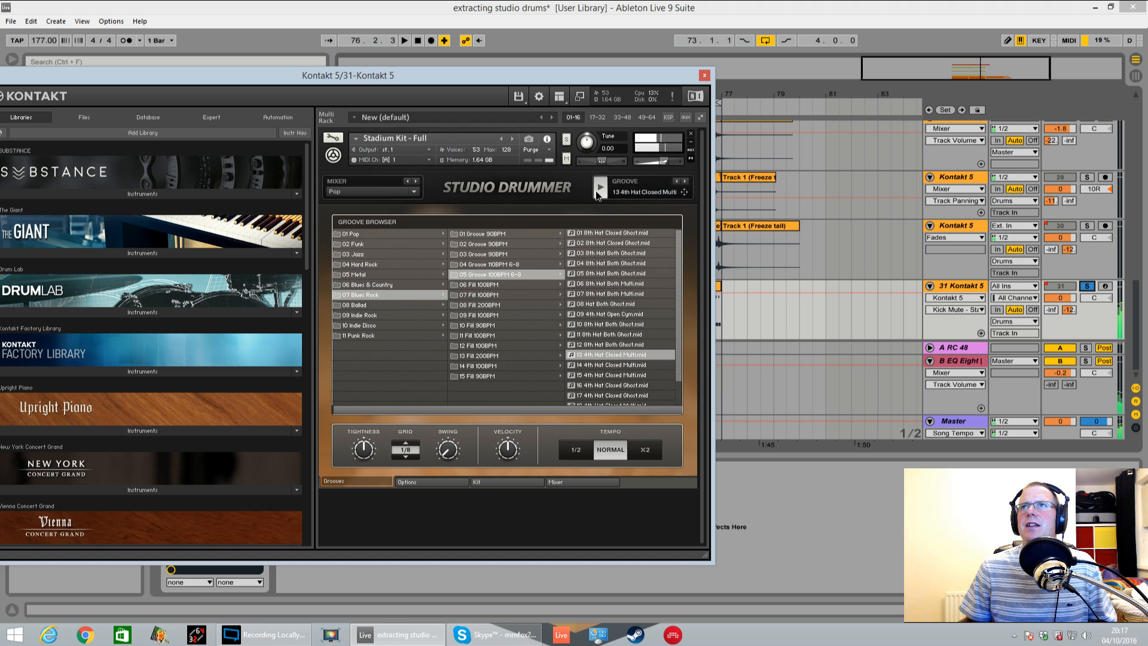
Load the 16 16th Hat Closed Toms groove from Pop's 09 Groove 110BPM and play it
left_click(367, 234)
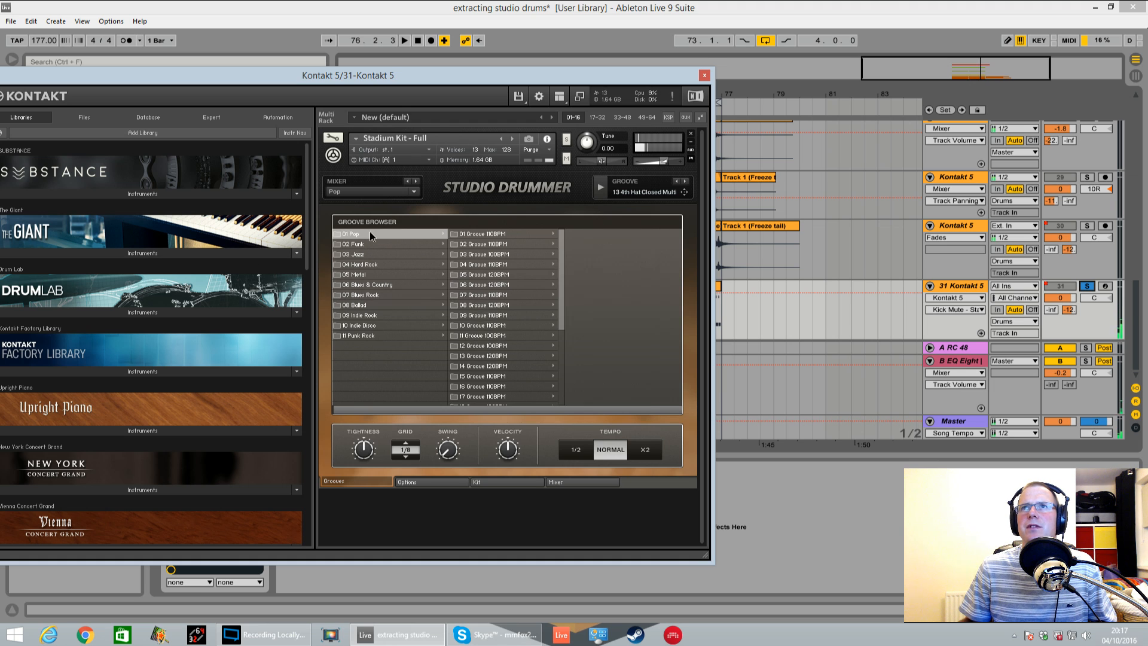
left_click_drag(562, 313, 532, 370)
left_click(482, 252)
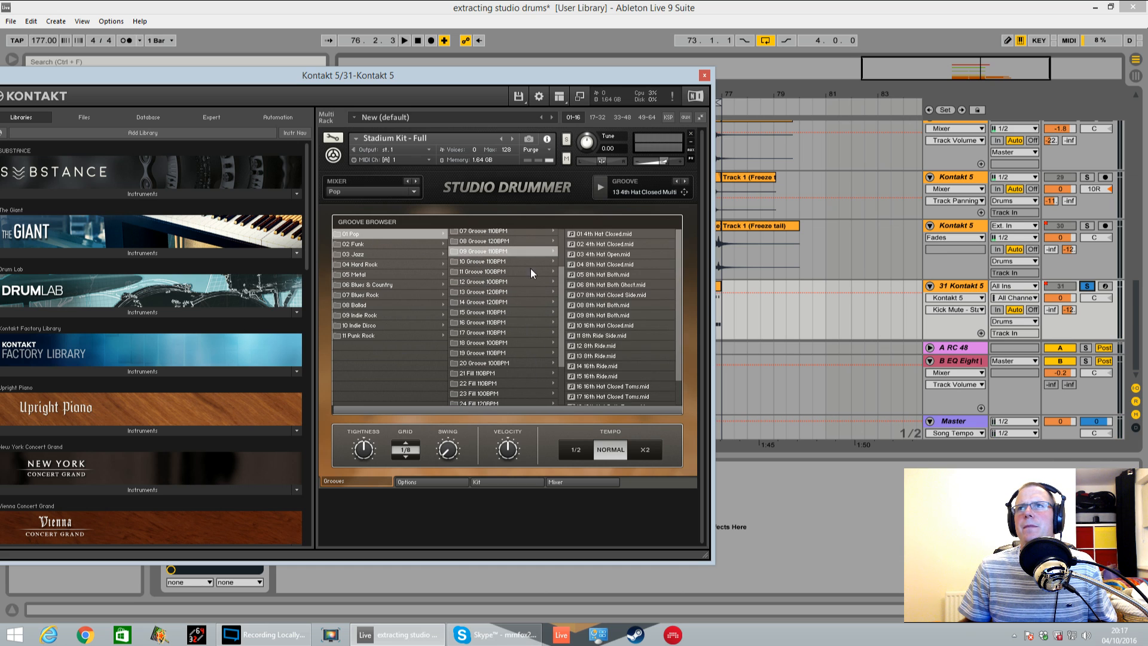
left_click_drag(679, 324, 680, 347)
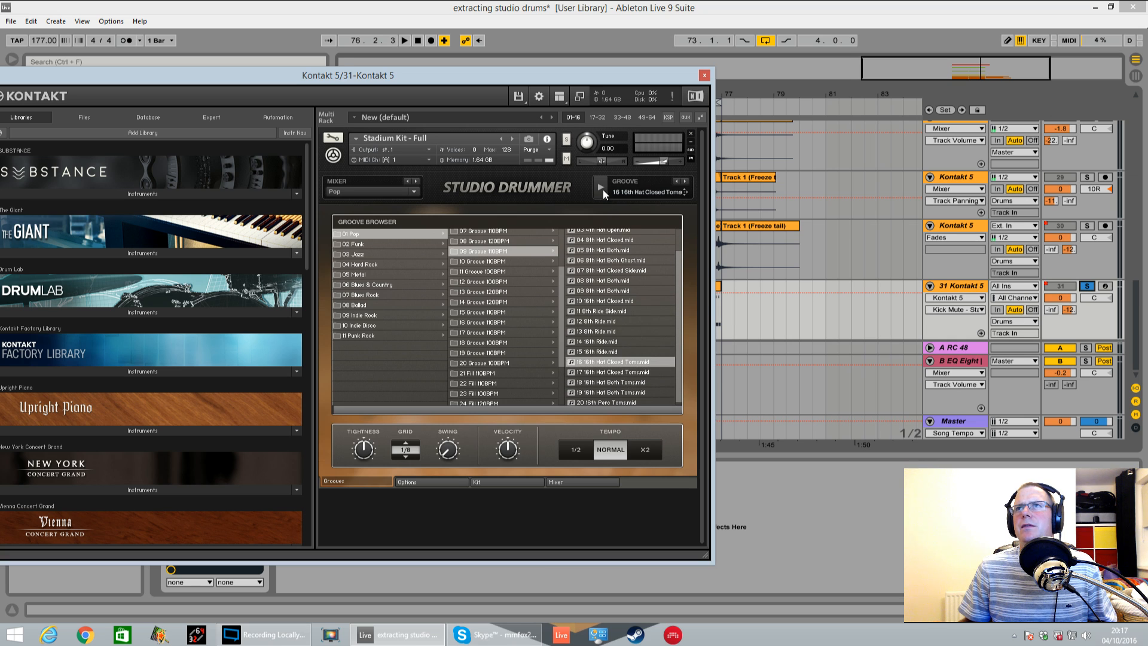
left_click(602, 187)
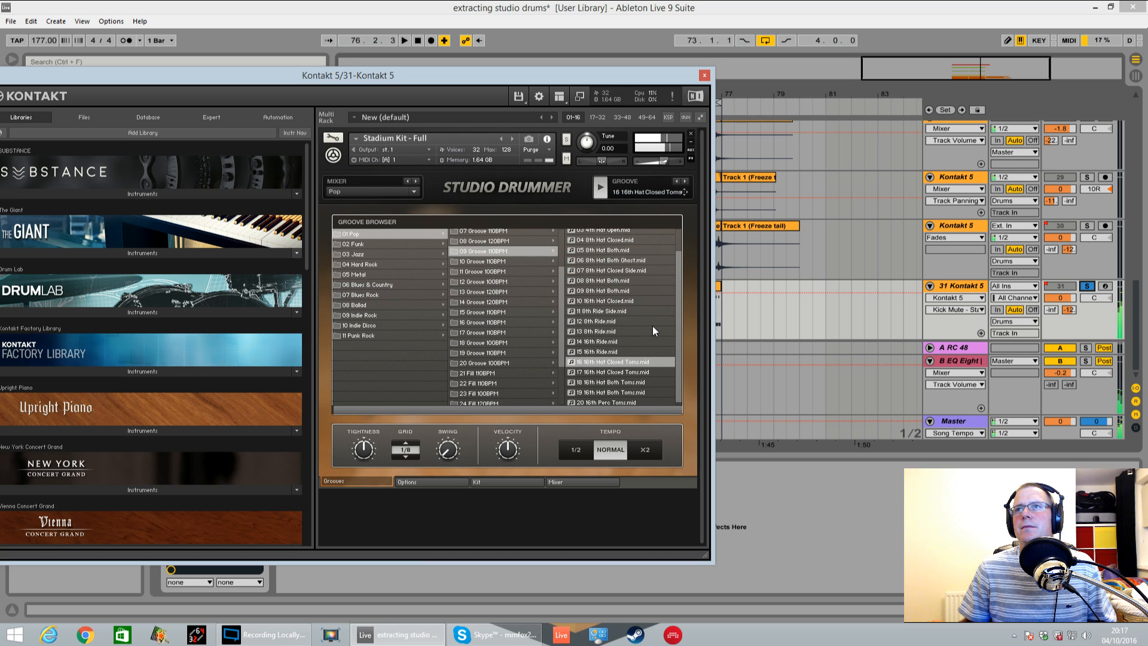
In Studio Drummer's mixer, pull down the Tom 4 level and mute the OH ST, Room and OH M buses
left_click(578, 483)
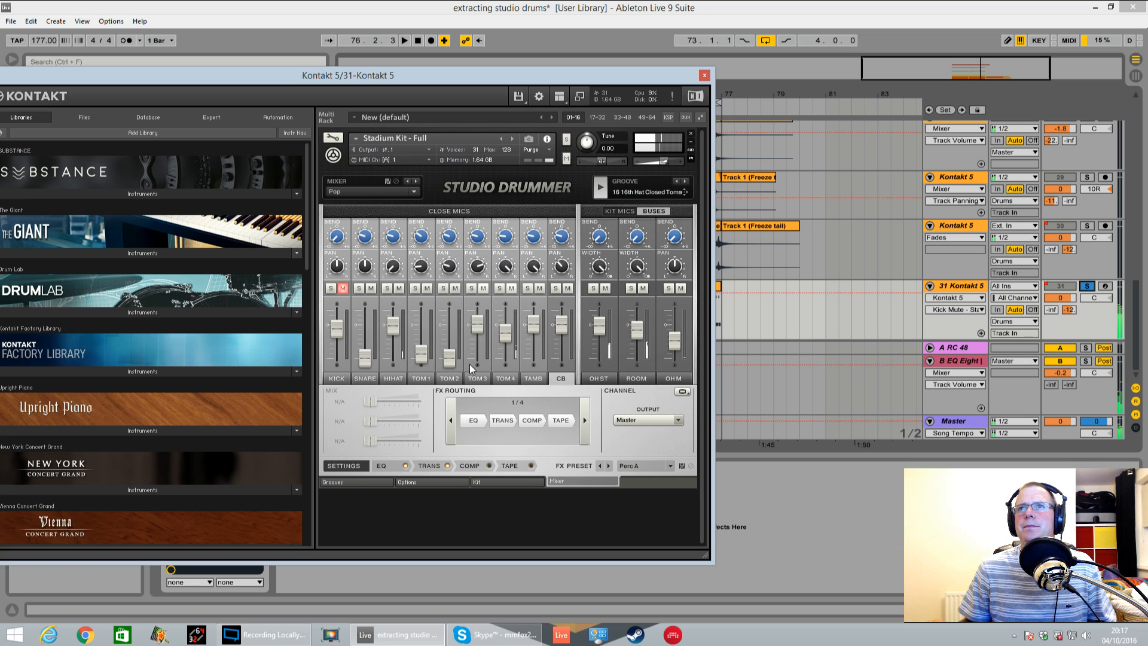
left_click_drag(505, 330, 504, 366)
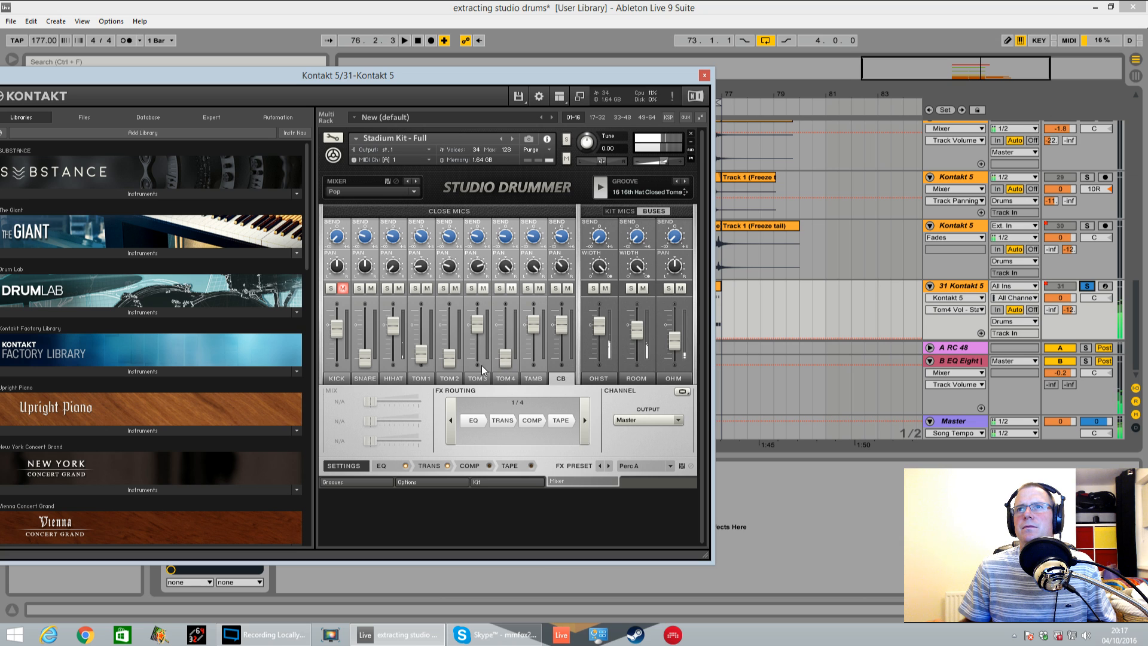
left_click(606, 288)
left_click(643, 289)
left_click(680, 288)
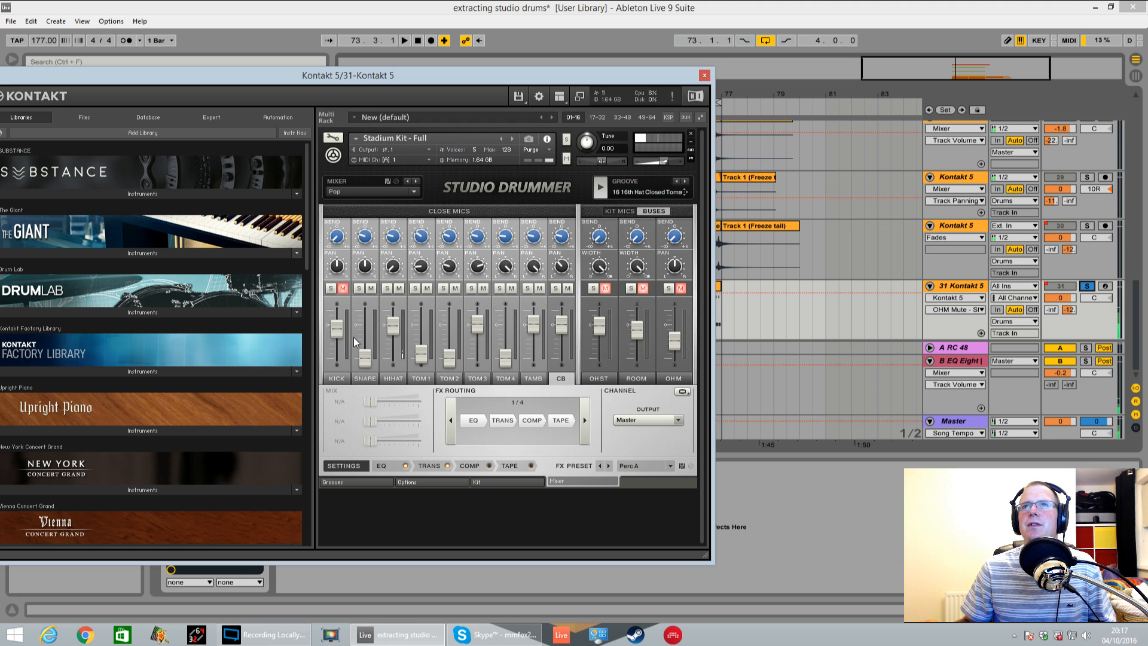
Centre the HiHat pan and rebalance the close mics: Tom 1 and Snare at minimum, Tom 4 raised partway
left_click(394, 268)
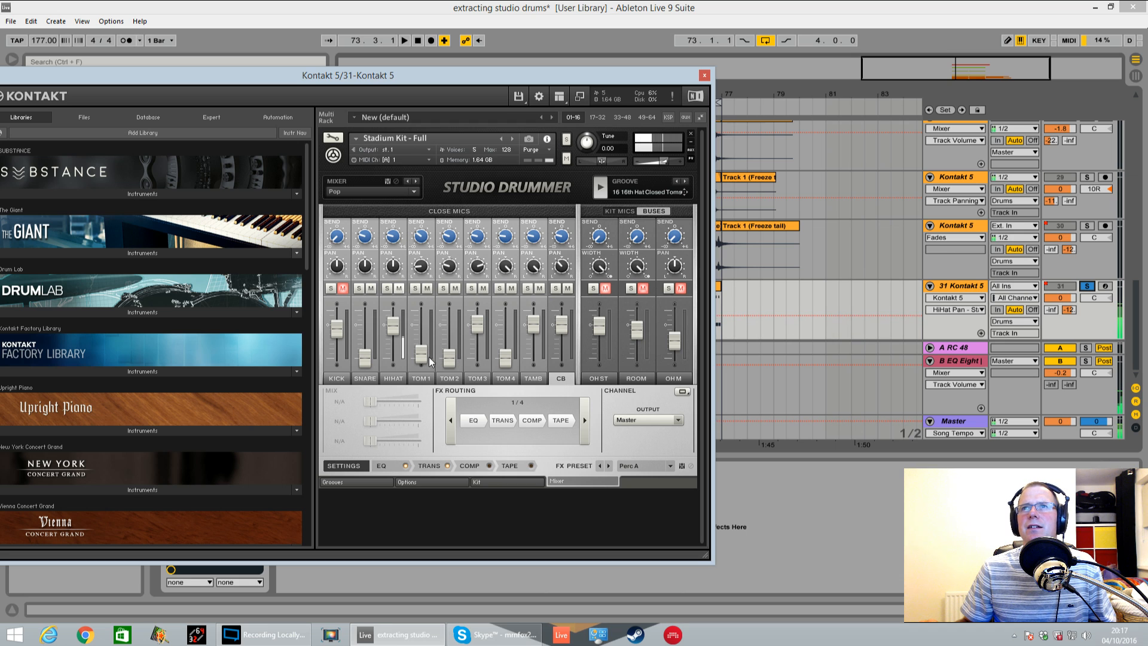
left_click_drag(420, 356, 421, 361)
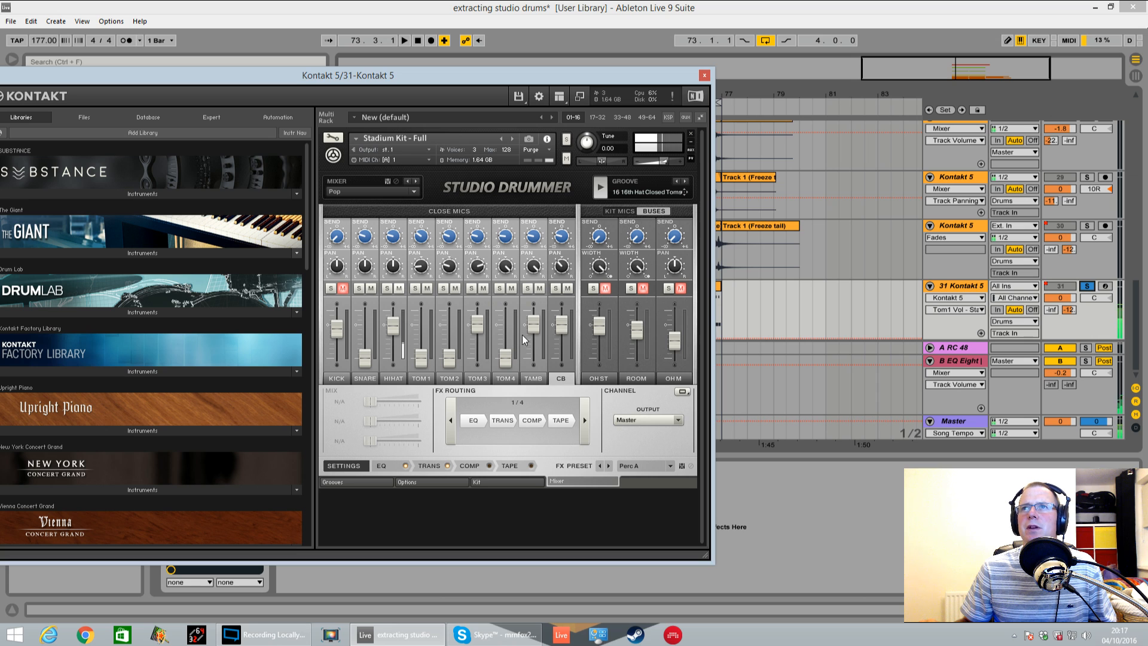
left_click_drag(507, 358, 513, 333)
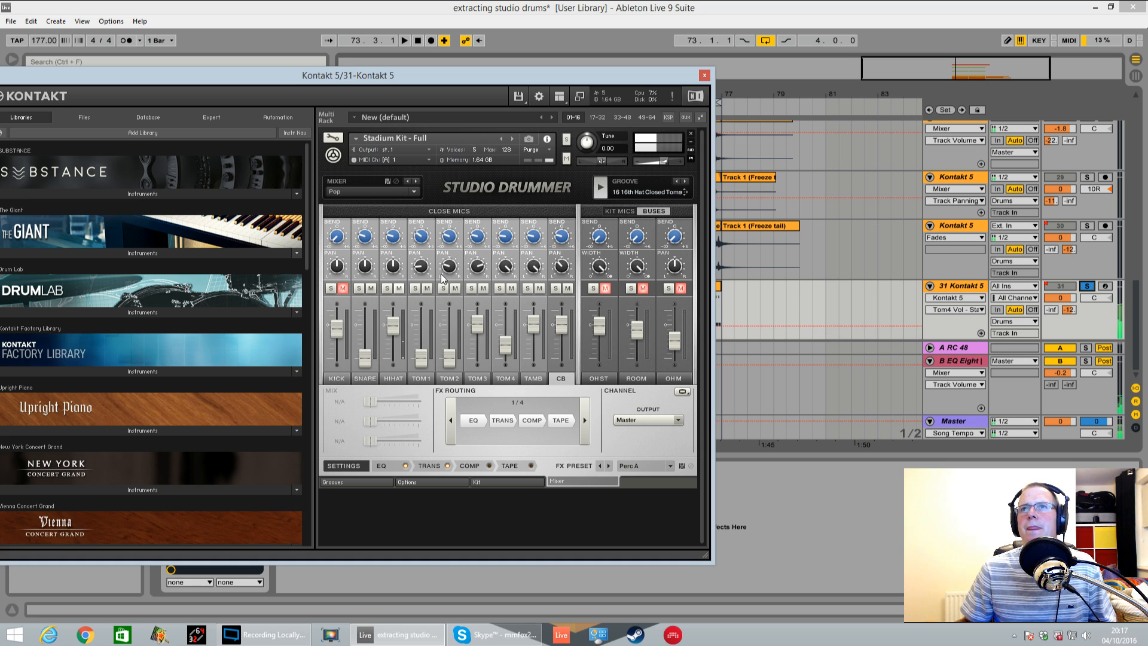
left_click_drag(364, 357, 367, 383)
Briefly unmute the Kick close mic to compare, mute it again and raise the HiHat level slightly
left_click(342, 289)
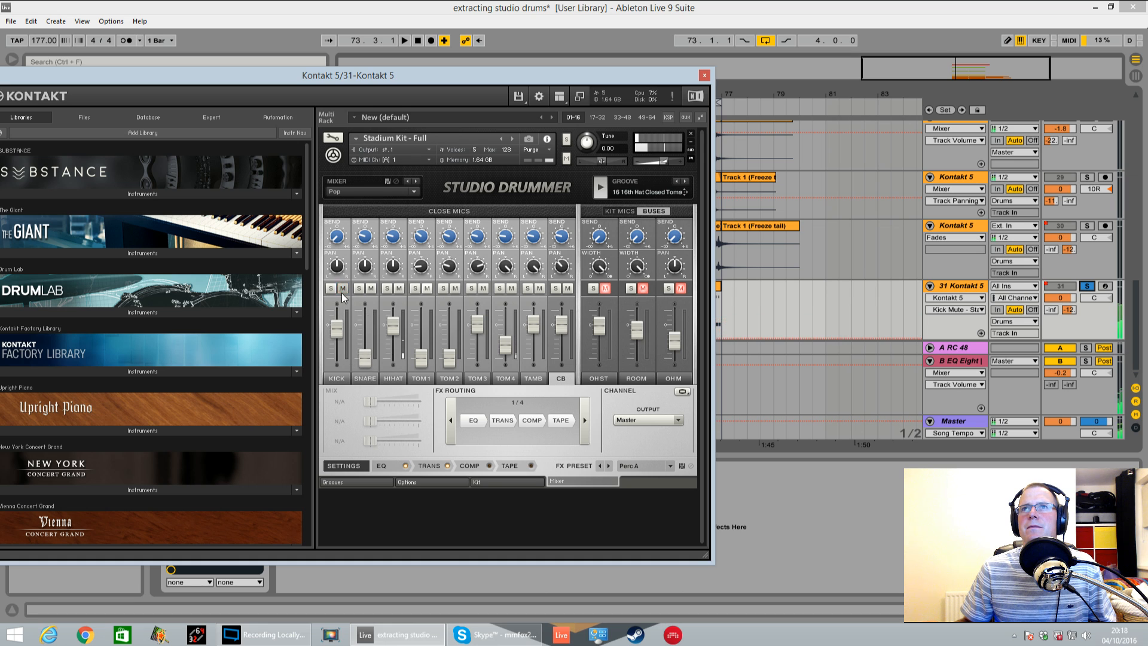
left_click(342, 289)
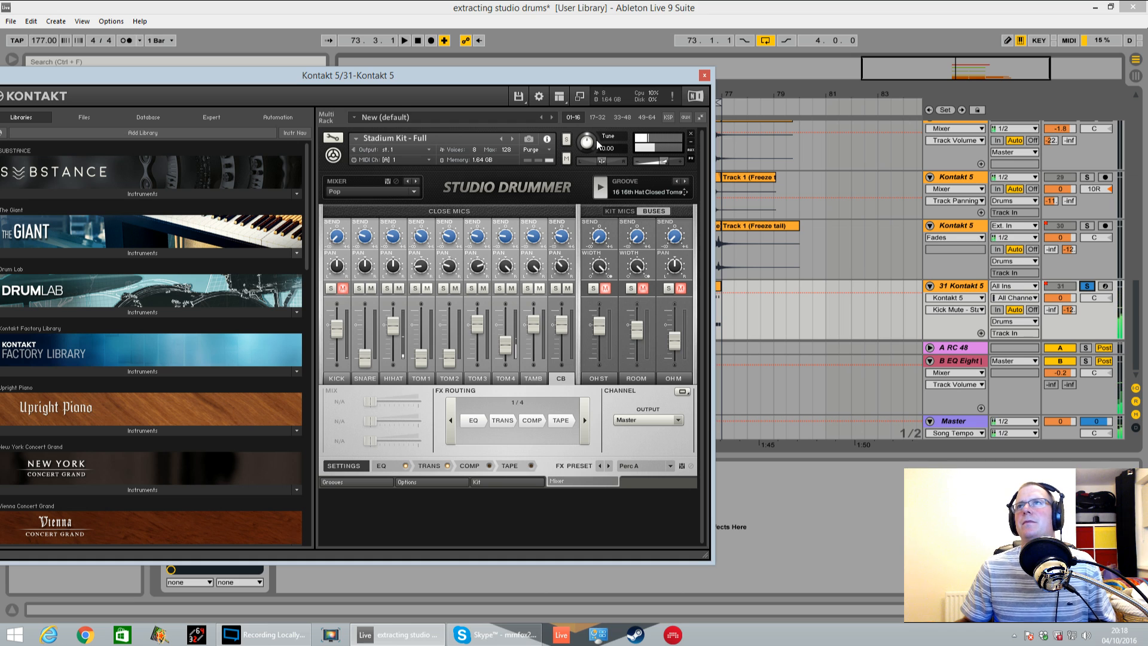
left_click_drag(392, 326, 394, 321)
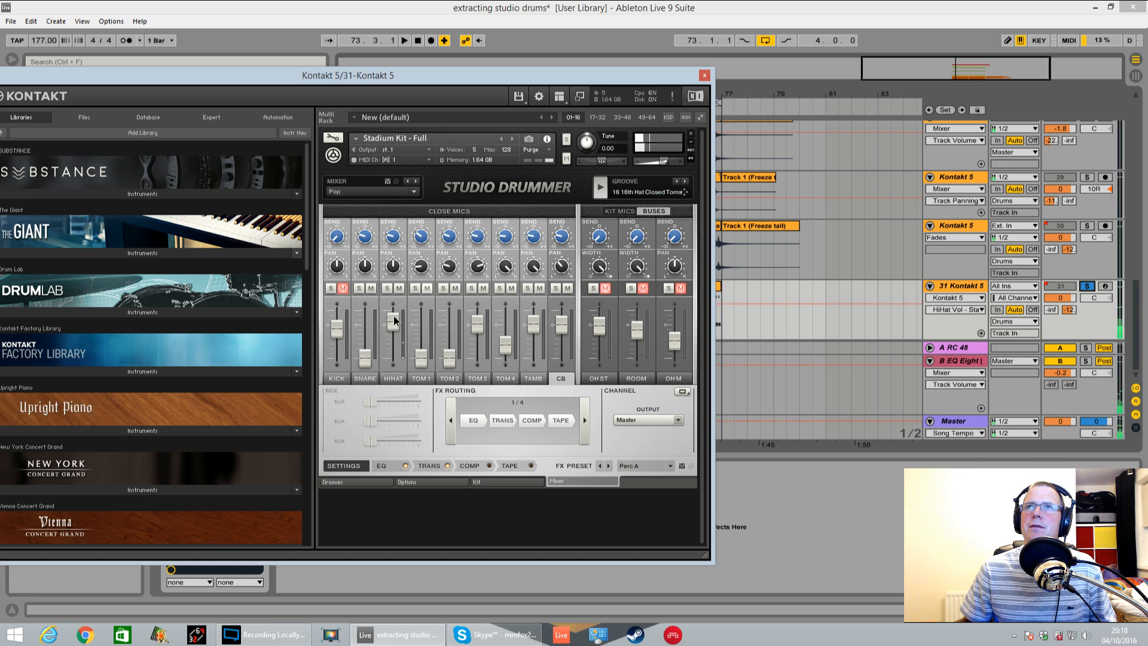
Place the 16 16th Hat Closed Toms groove at bar 73 of track 31 without importing tempo data, and duplicate it to fill the loop
key("space")
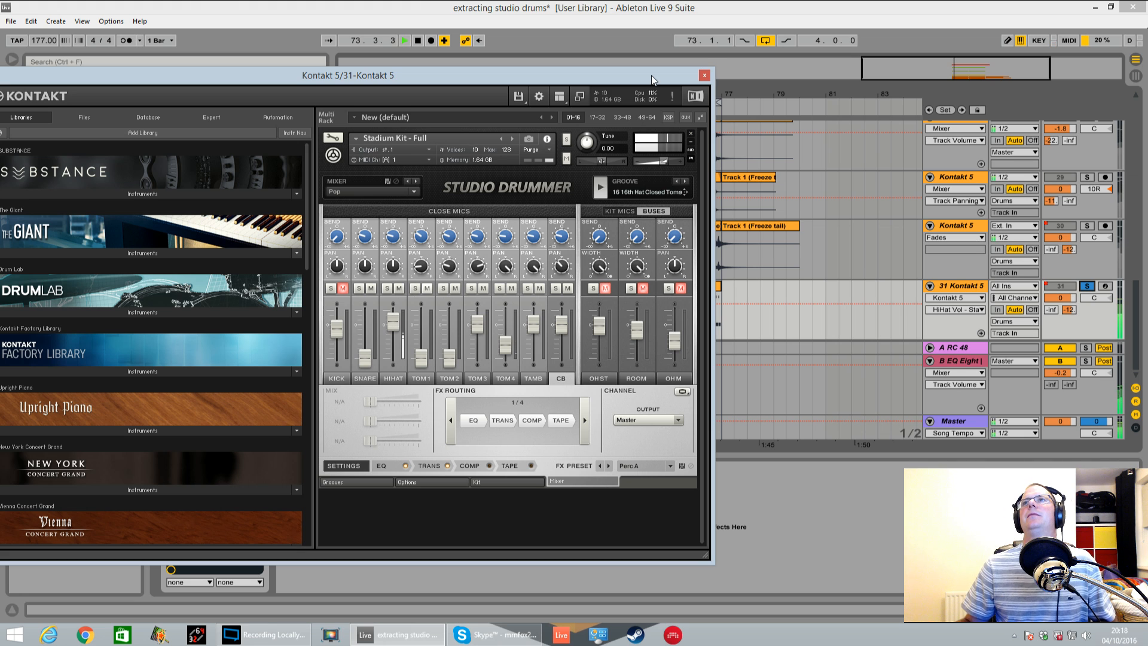
key("space")
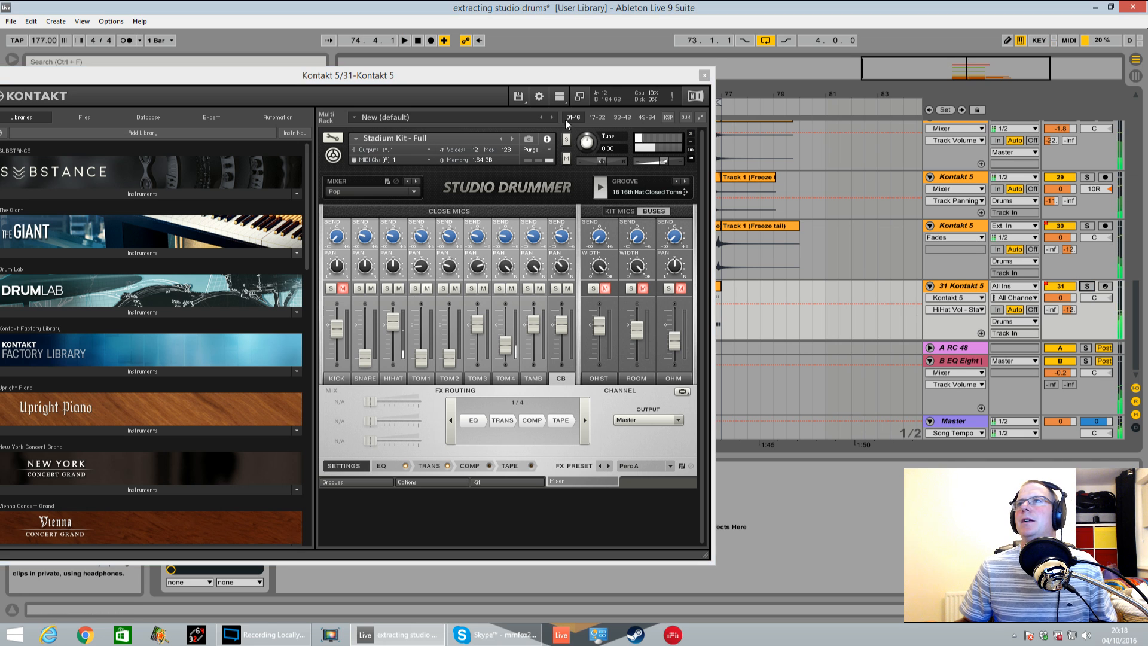
left_click_drag(632, 81, 454, 90)
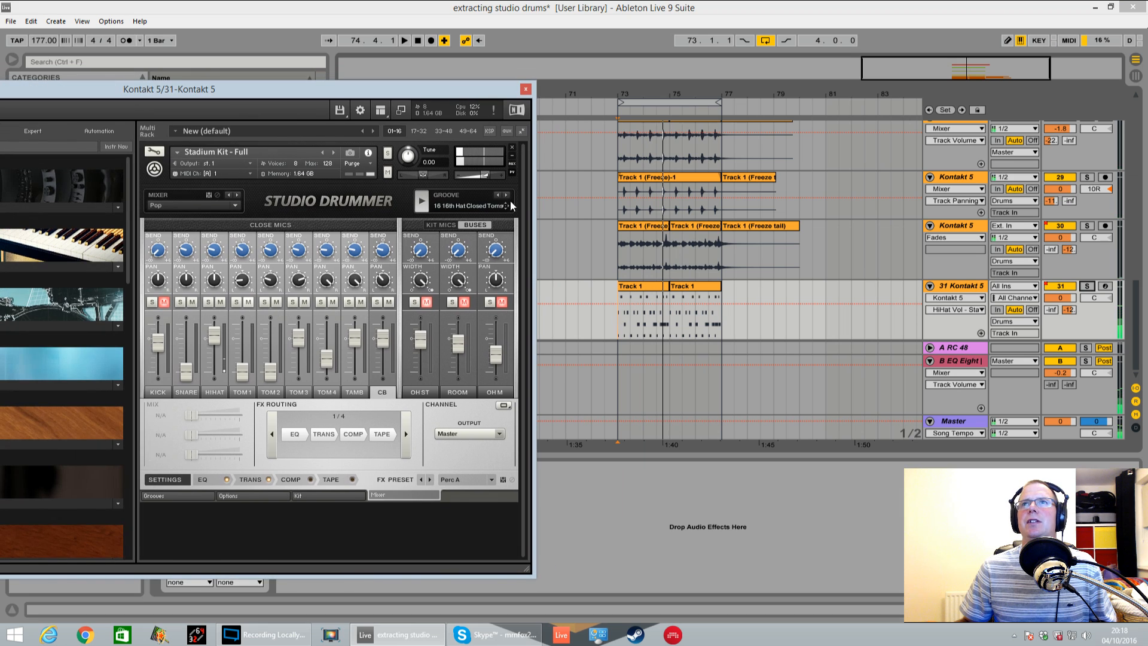
left_click(249, 495)
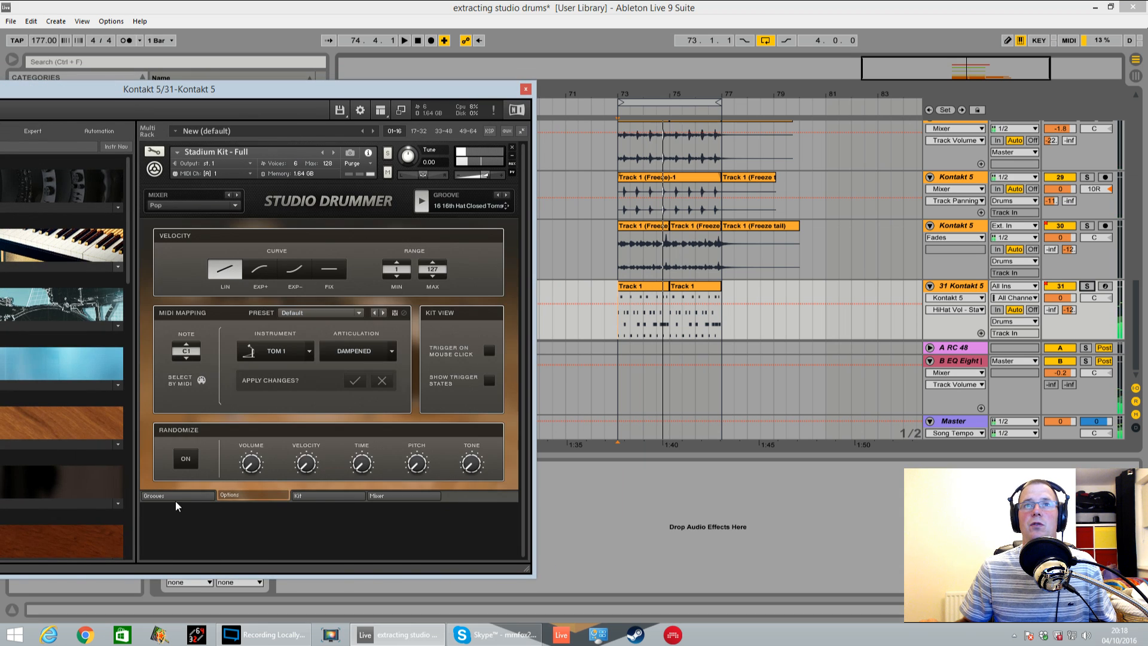
left_click(174, 496)
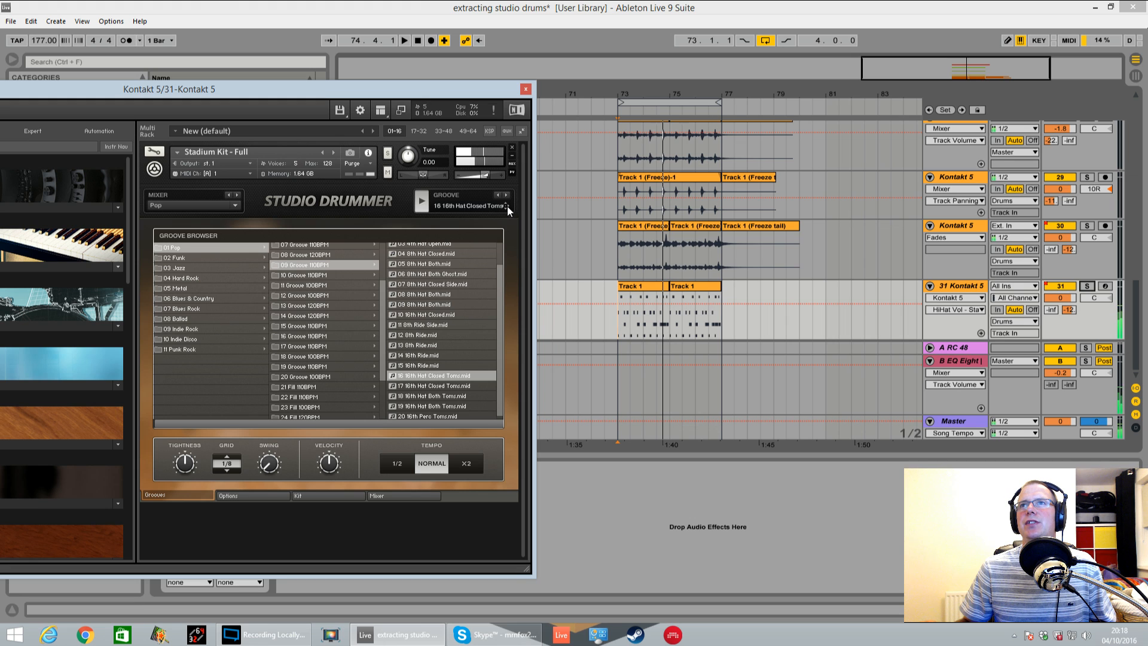
left_click_drag(507, 206, 621, 326)
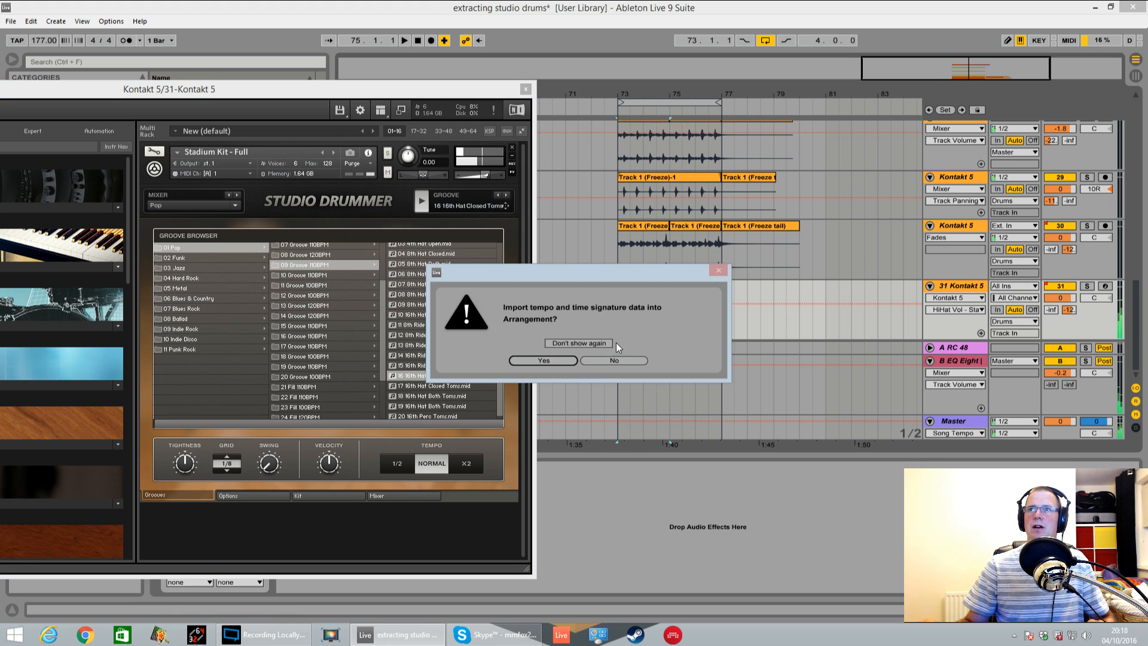
left_click(611, 361)
key("ctrl+d")
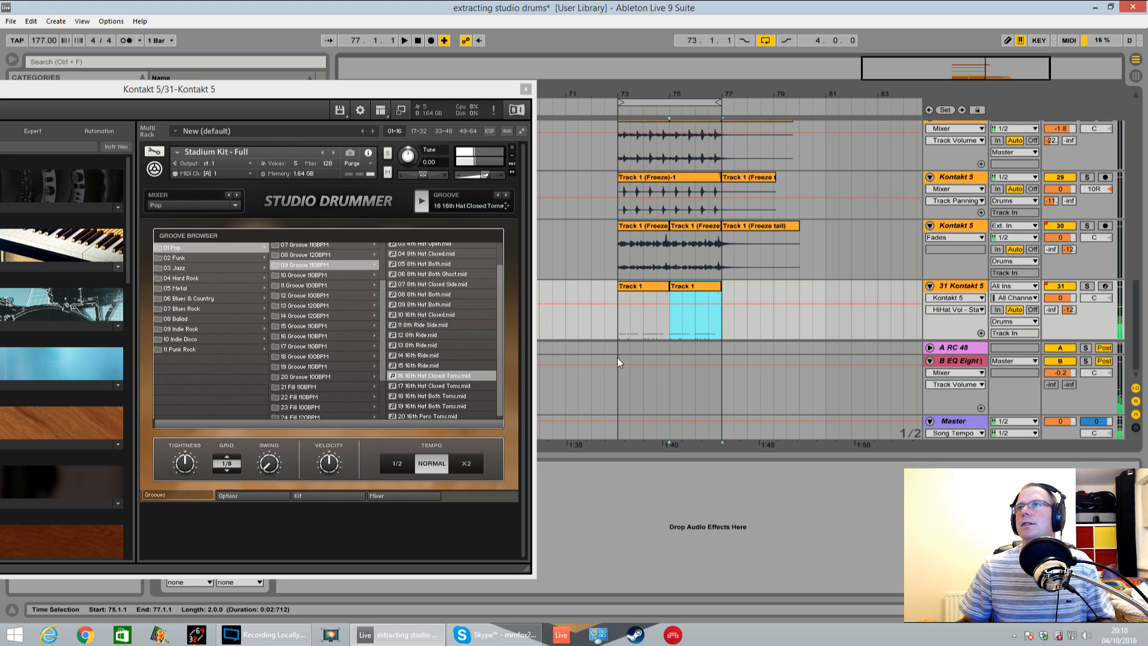
Stop Studio Drummer's groove preview and play the arrangement from the loop start at bar 73
left_click(453, 206)
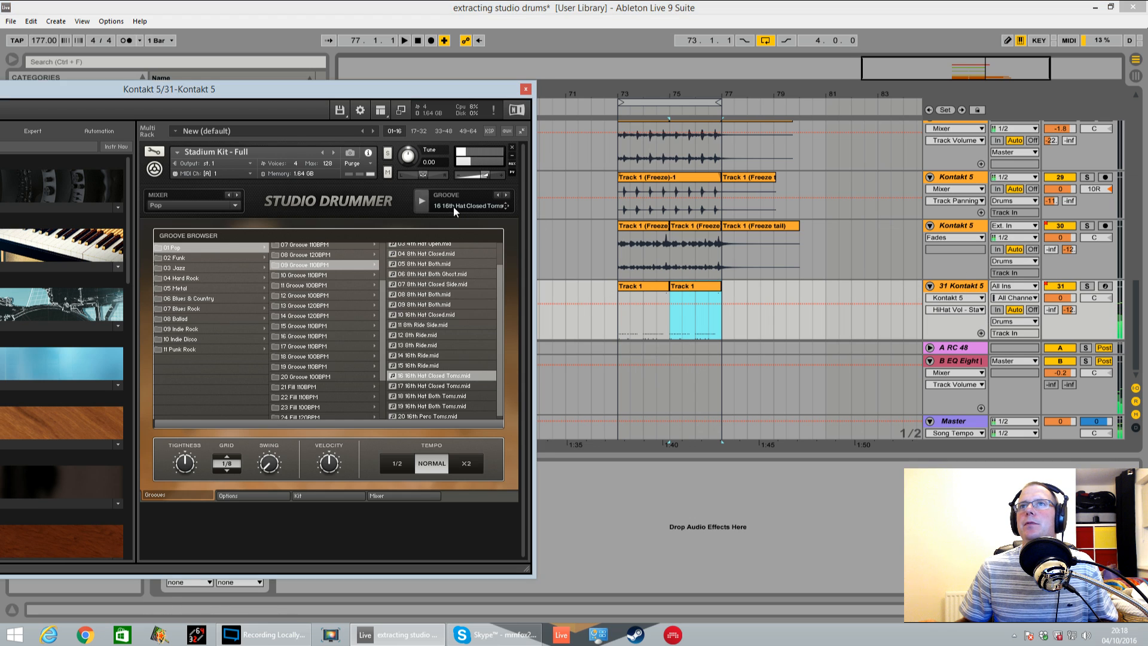
left_click(627, 326)
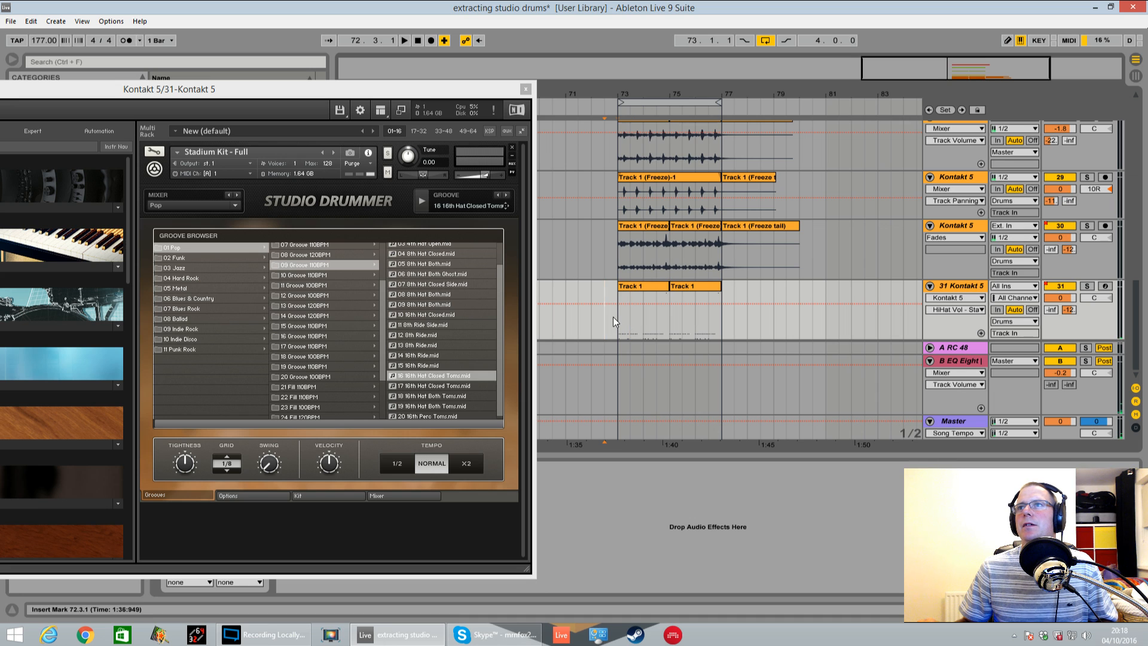
left_click(613, 317)
key("space")
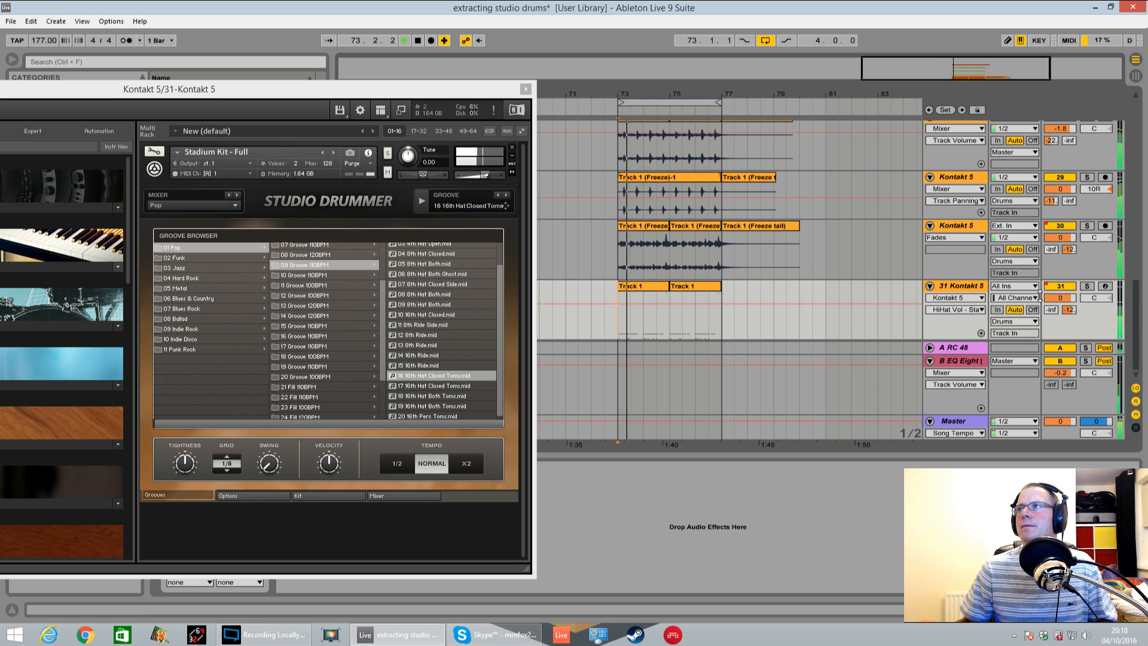
Compare the loop with track 31 off and on, and raise its track volume to 5.6 dB
left_click(1060, 286)
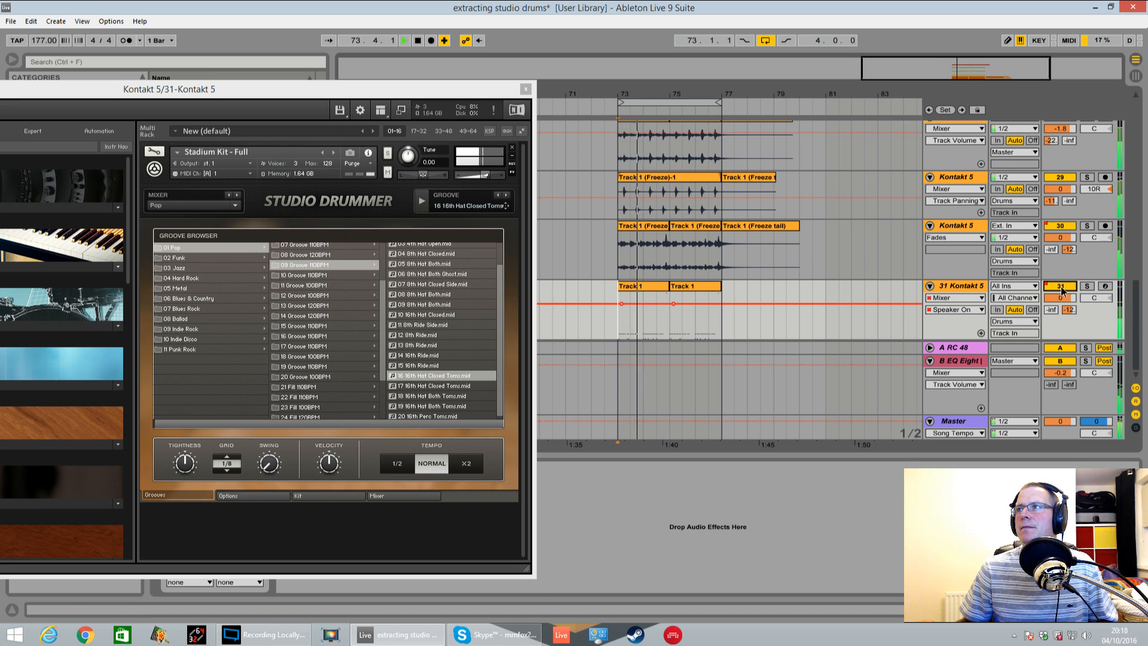
left_click(675, 304)
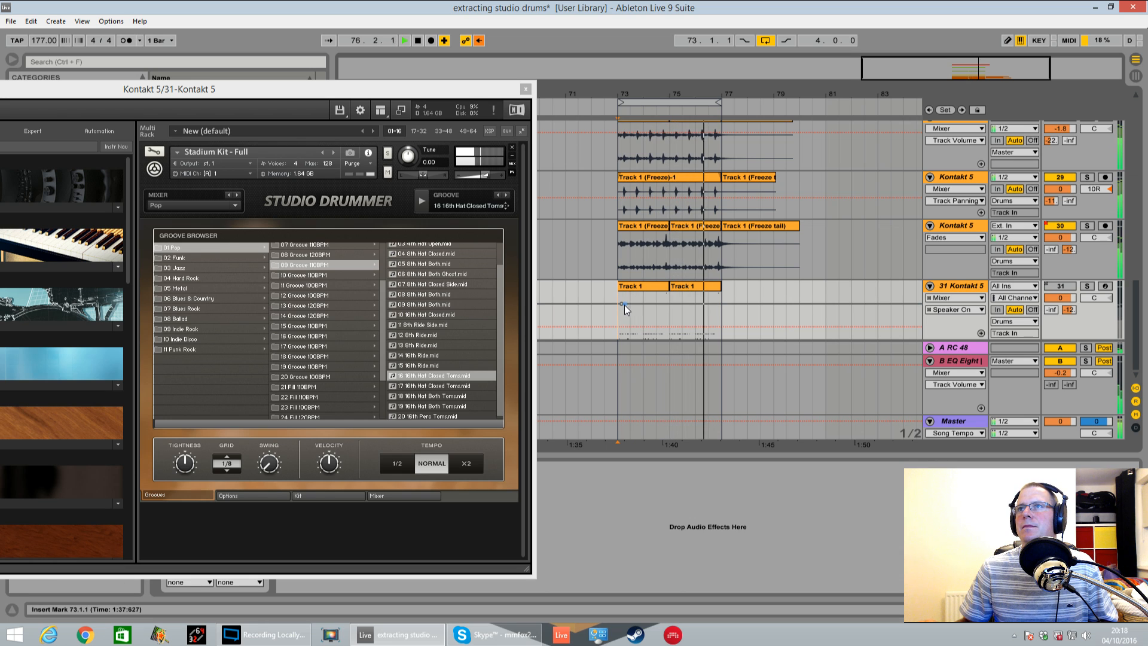
left_click(622, 304)
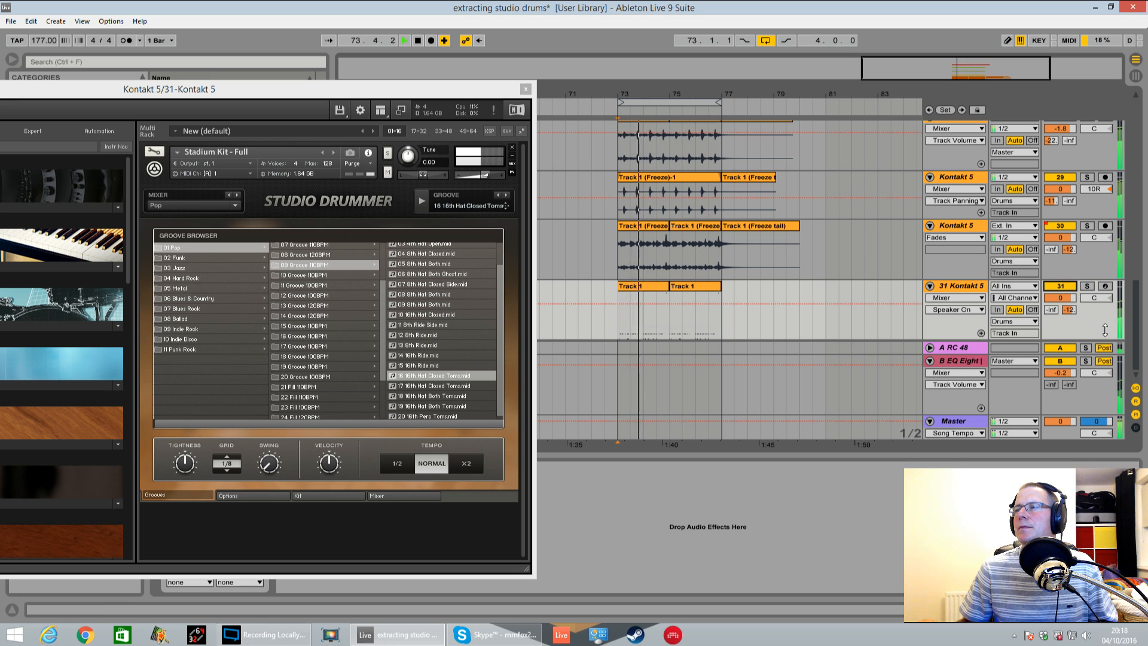
left_click_drag(1060, 297, 1060, 278)
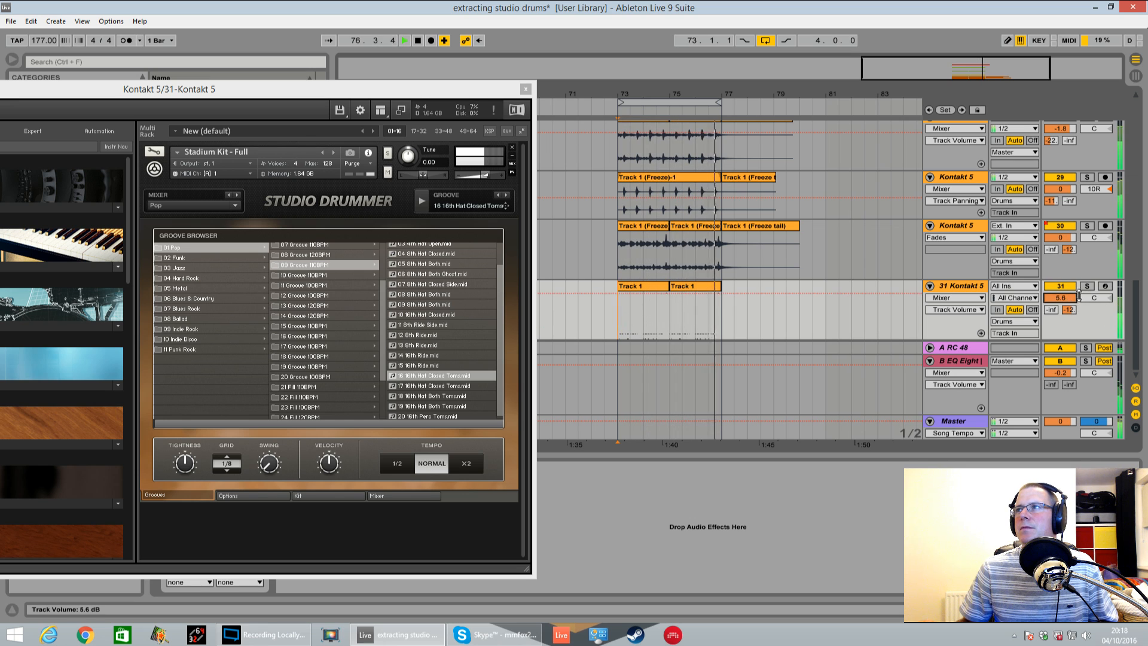
key("space")
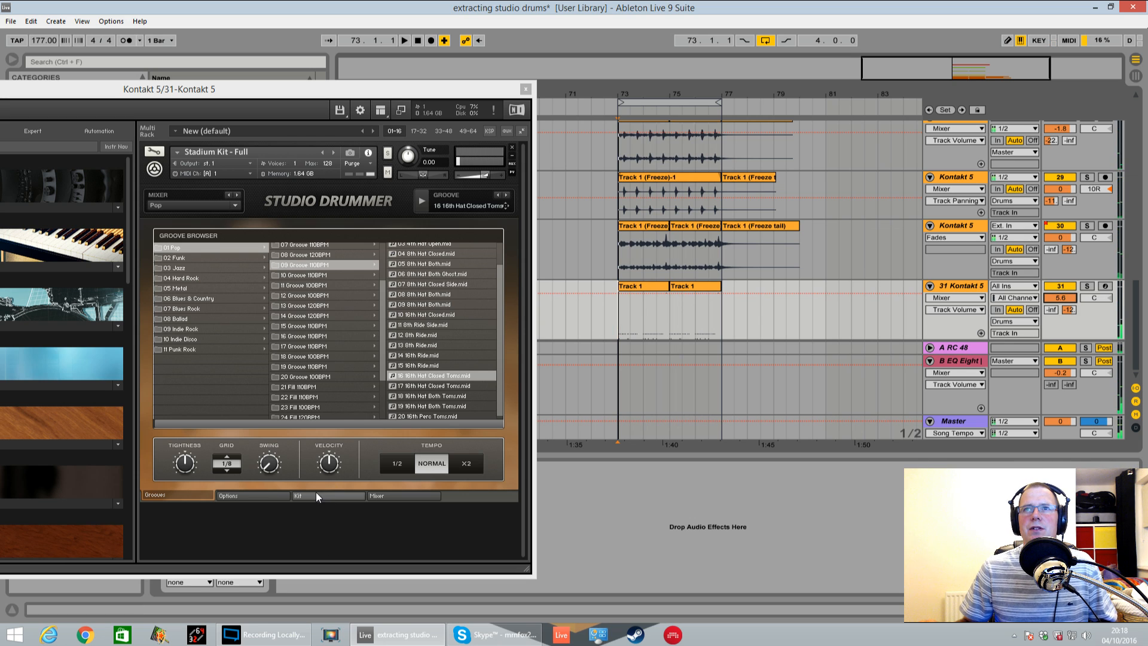
Select the HiHat in Studio Drummer's kit view, solo track 31 and shorten the HiHat's decay
left_click(374, 492)
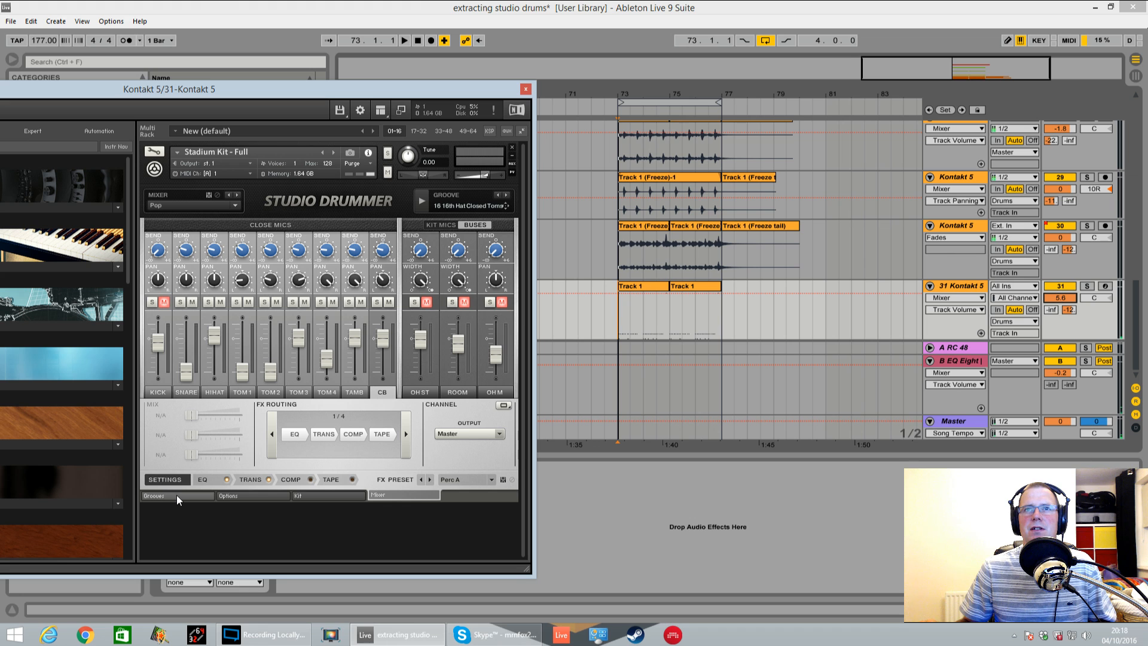
left_click(338, 497)
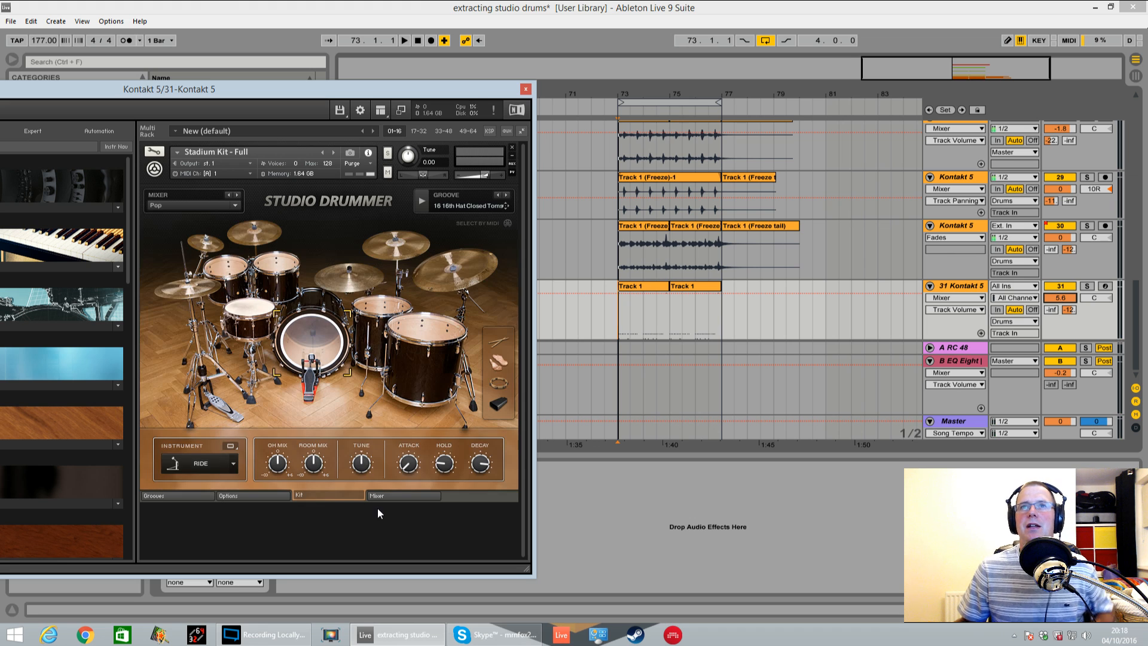
left_click(202, 287)
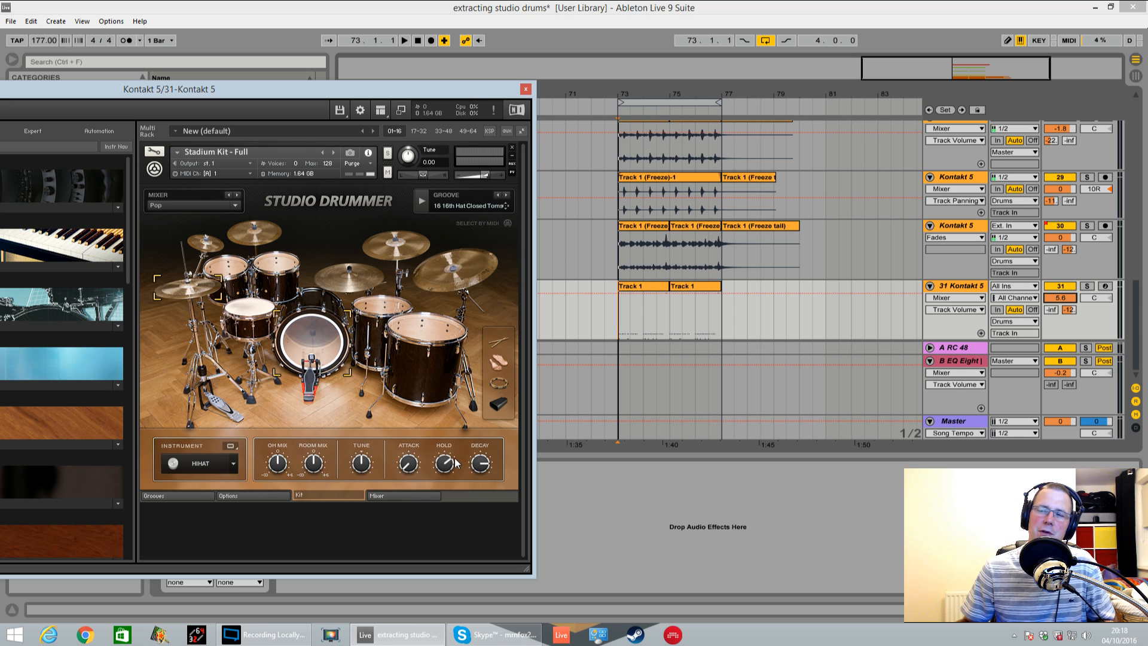
left_click(1086, 286)
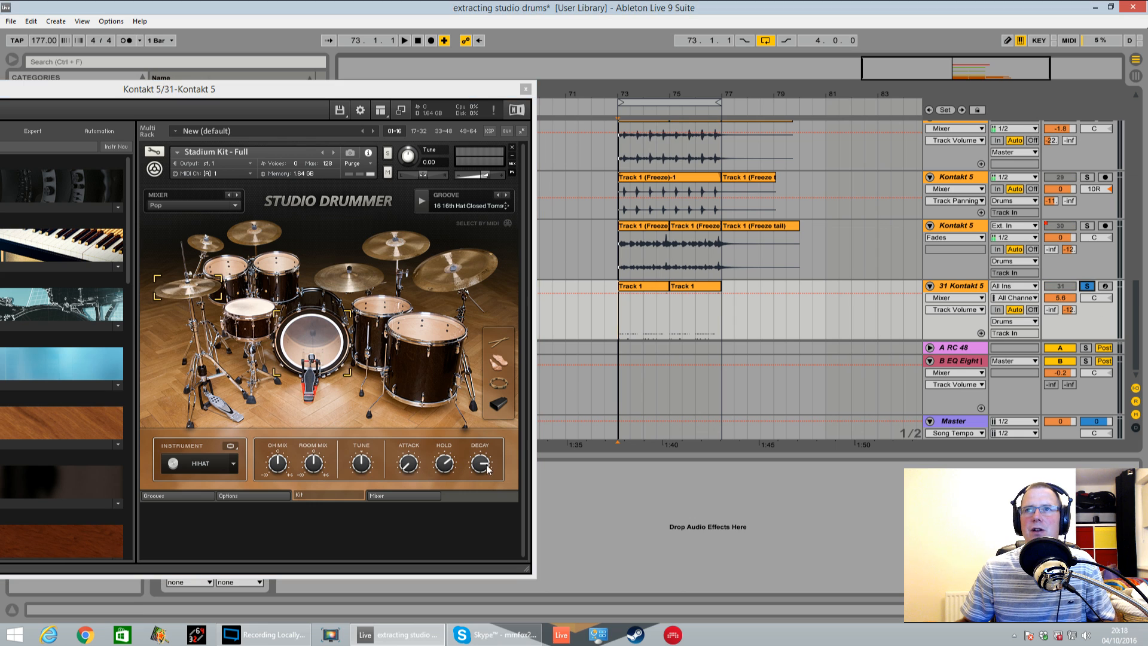
key("space")
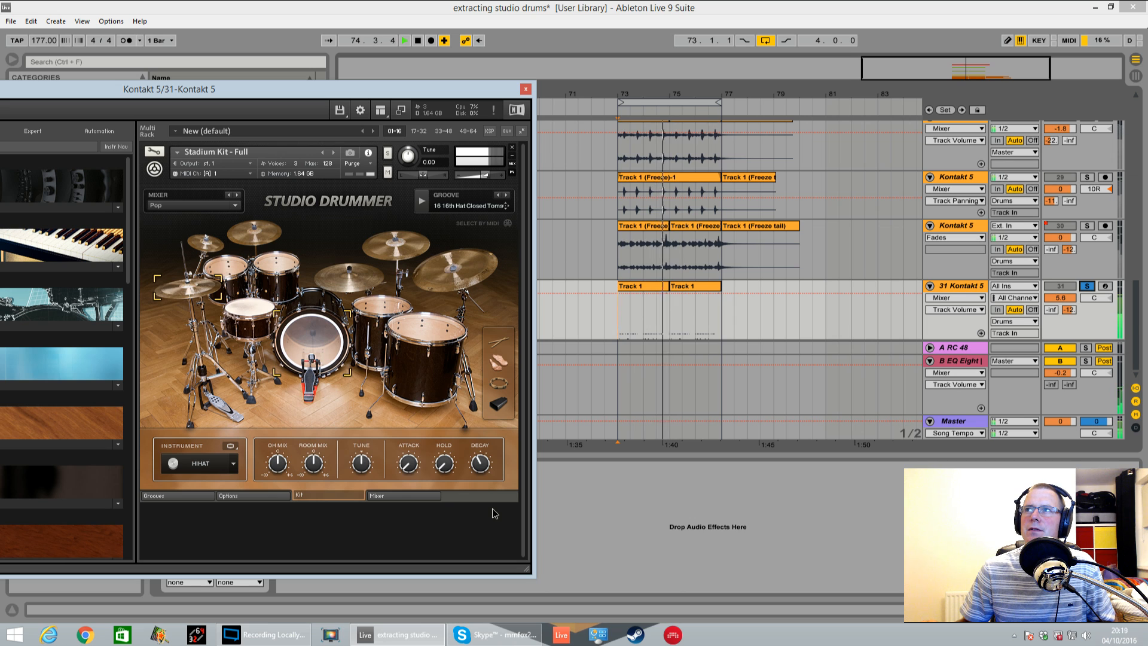
Pull both of track 31's sends down to -inf, and raise the B EQ Eight send to -10 dB
left_click_drag(1068, 309, 1069, 352)
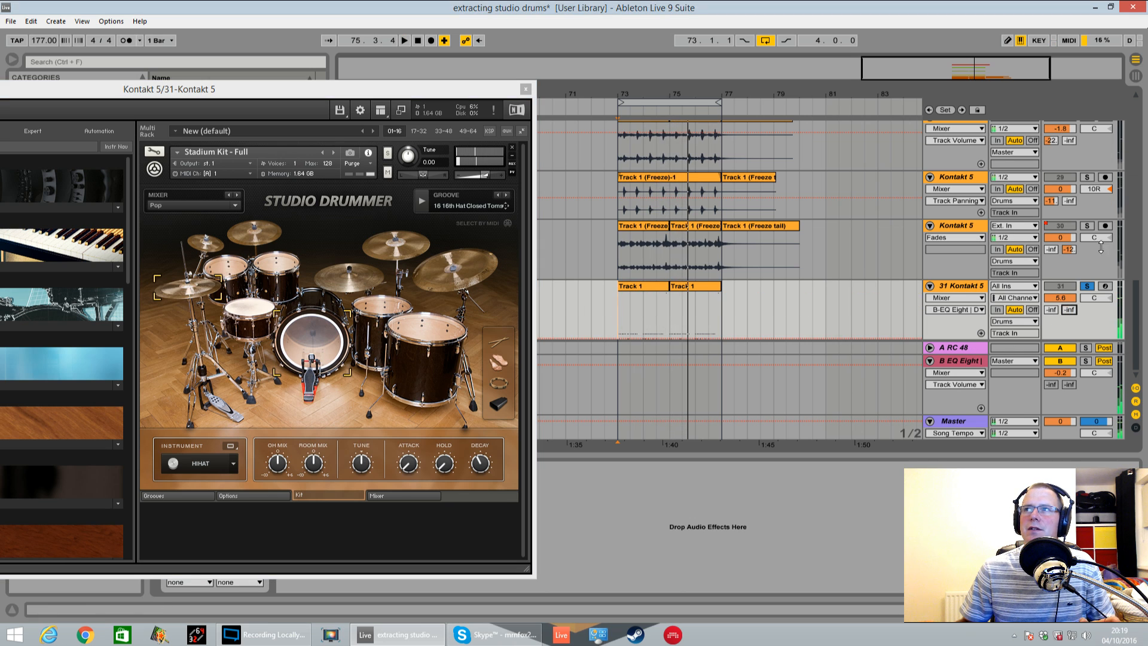
mouse_move(1051, 310)
left_mouse_down()
mouse_move(1051, 277)
mouse_move(1052, 317)
left_mouse_up()
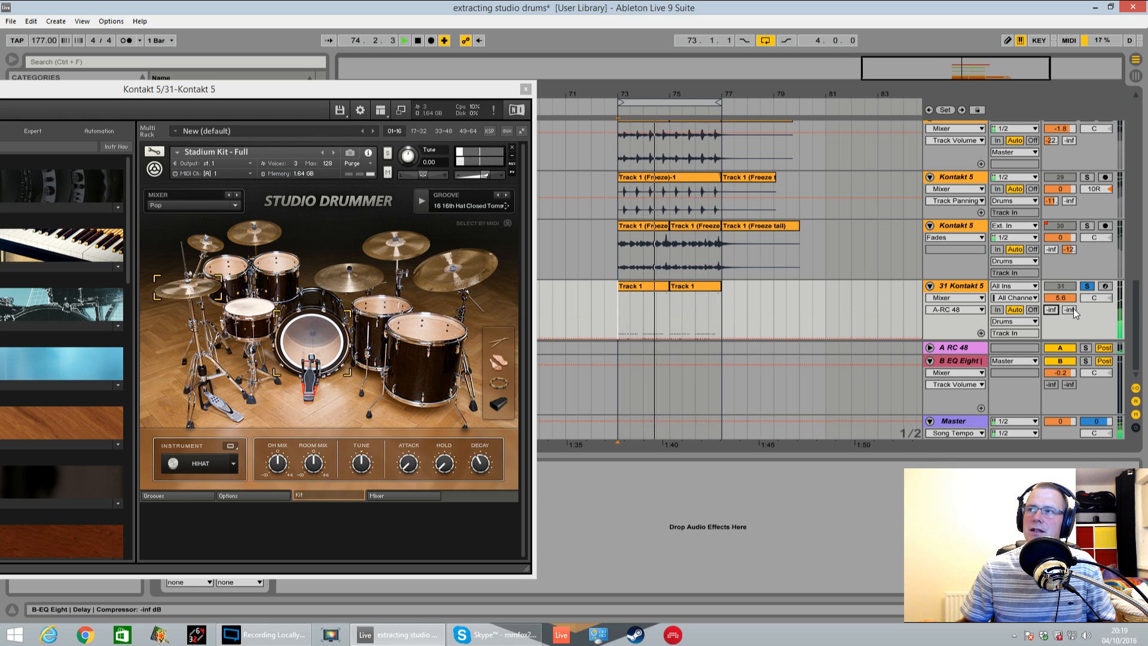
left_click_drag(1068, 311, 1069, 304)
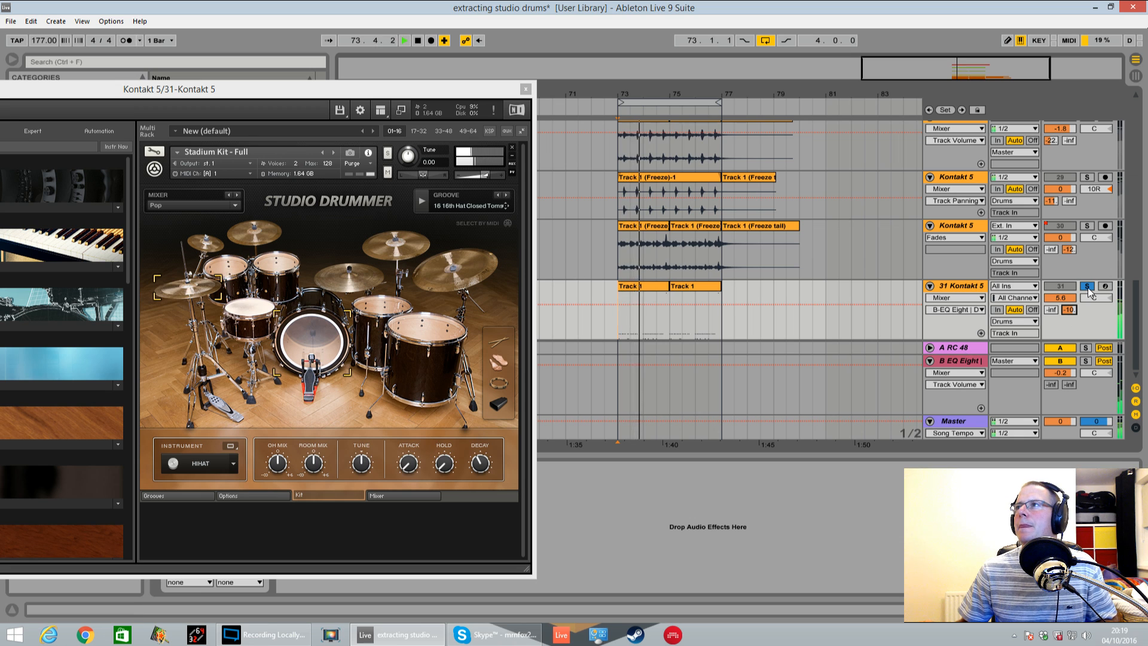
Lower the HiHat close mic's Transient Master sustain to about its centre while the loop plays
left_click(385, 494)
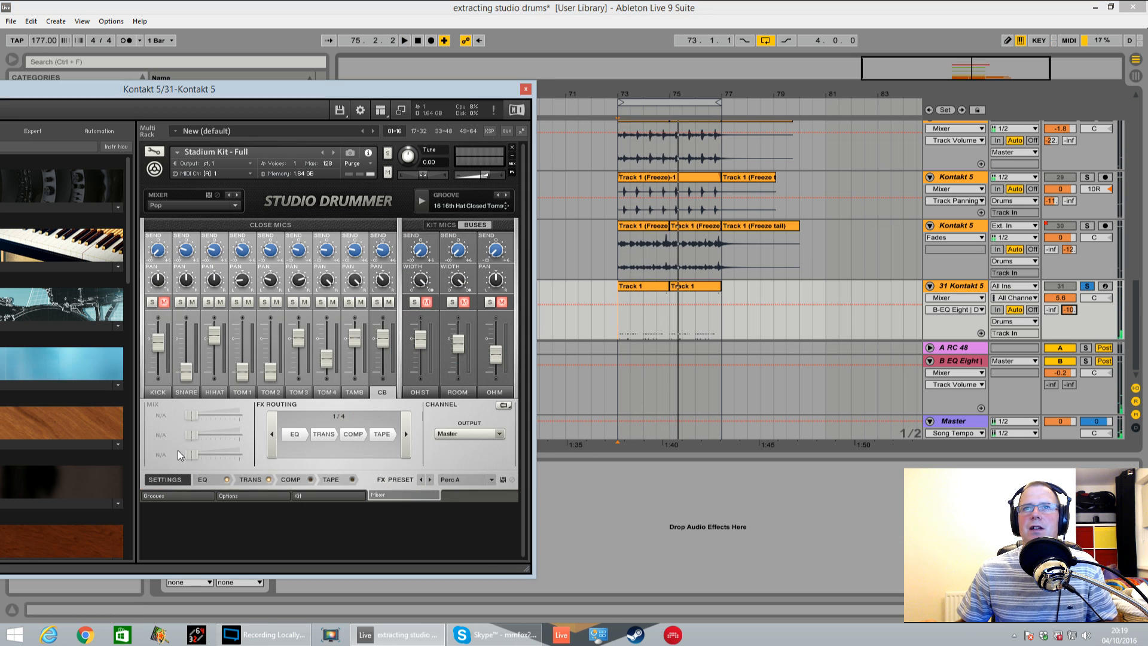
left_click(271, 476)
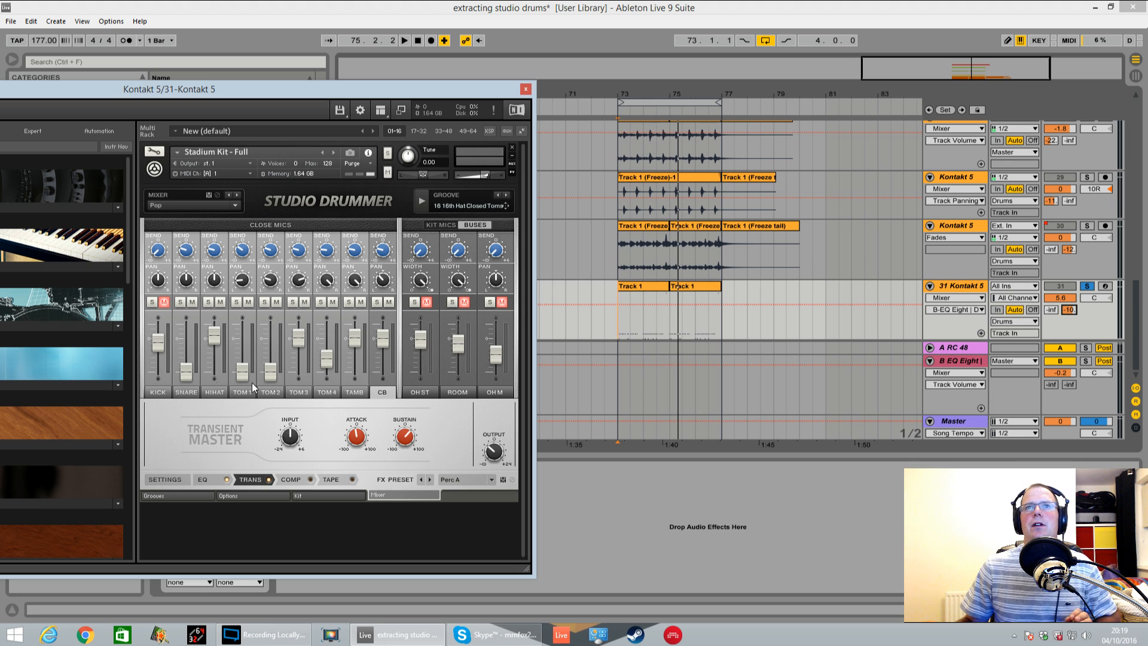
left_click(216, 377)
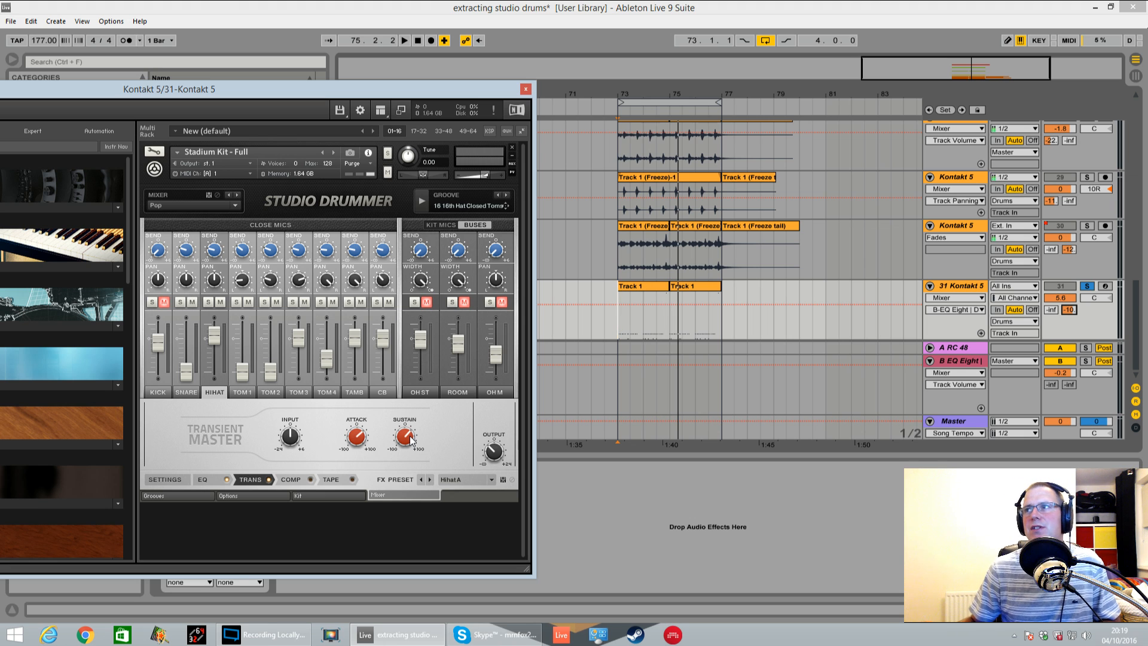
key("space")
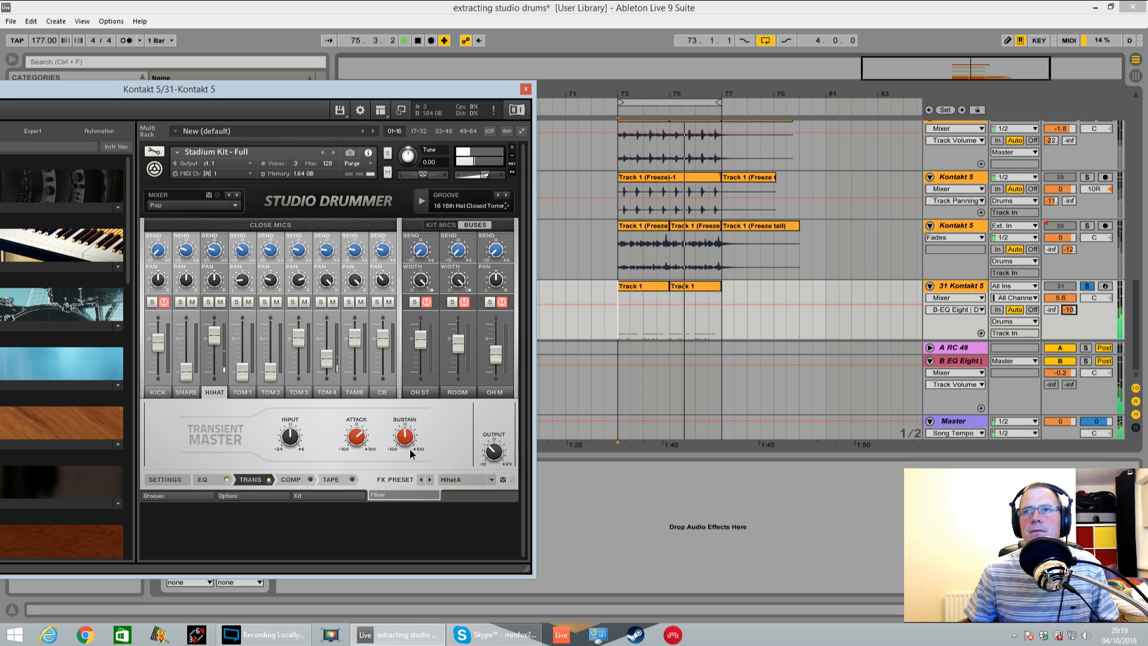
left_click_drag(410, 449, 416, 516)
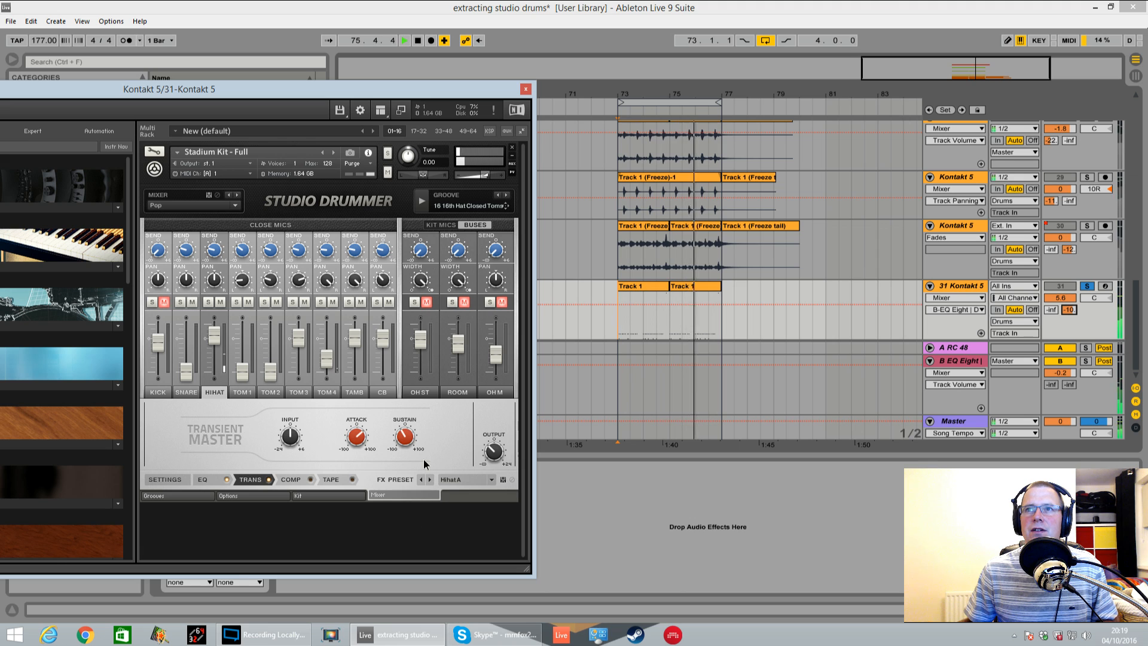
key("space")
Duplicate the hi-hat and tom track 31, and freeze and flatten the original to audio
left_click(975, 289)
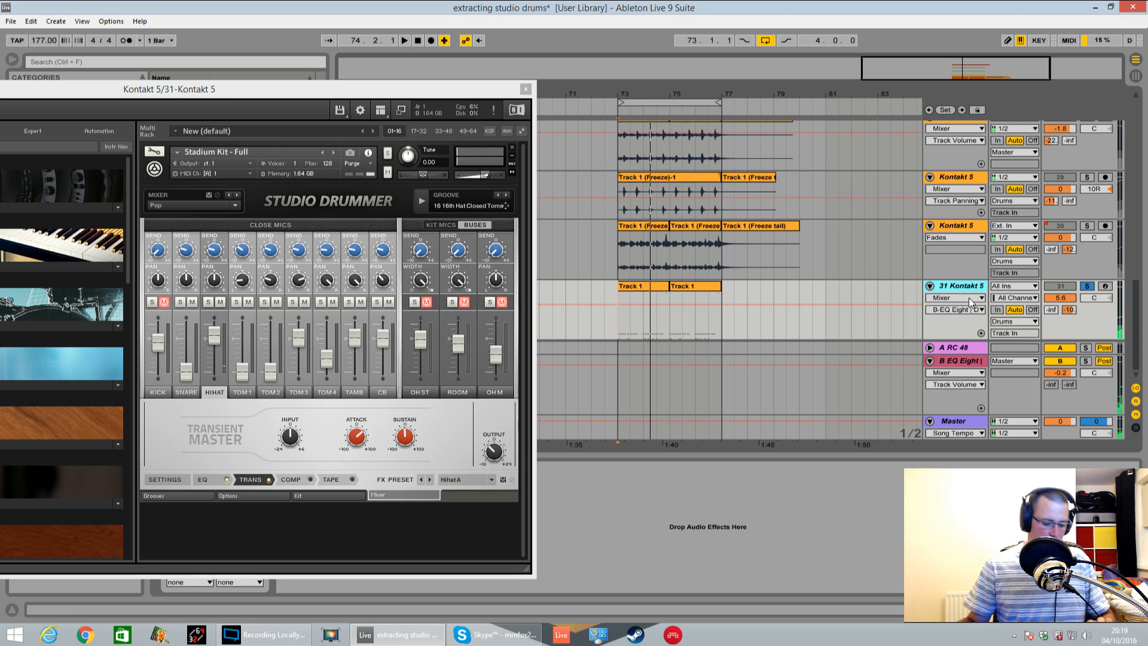
key("ctrl+d")
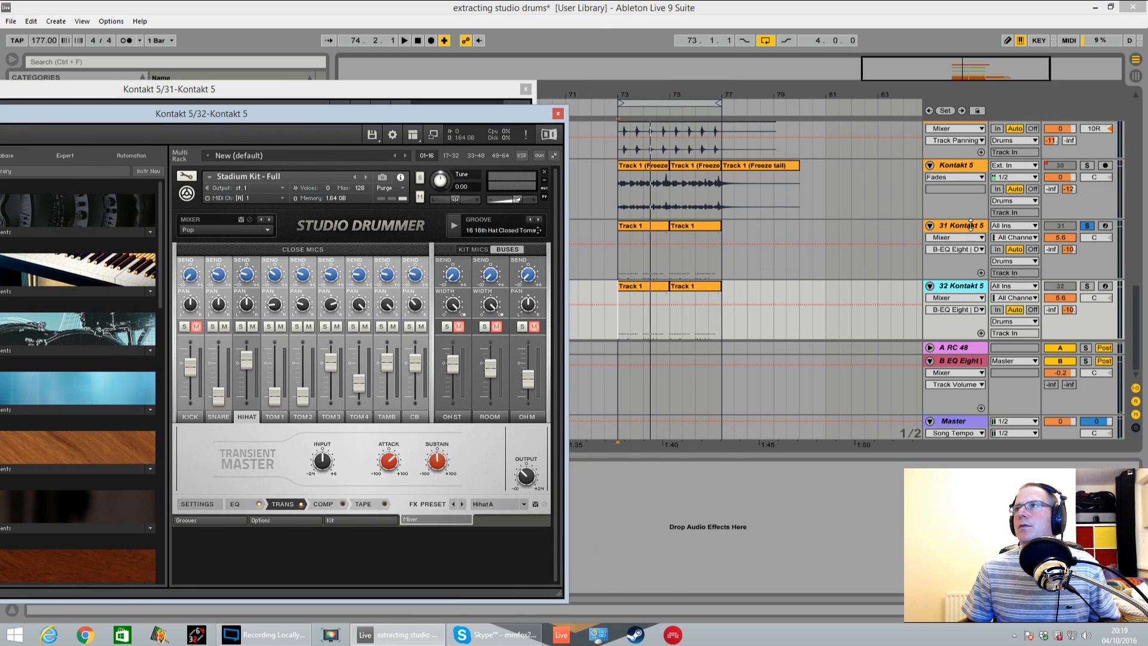
right_click(971, 226)
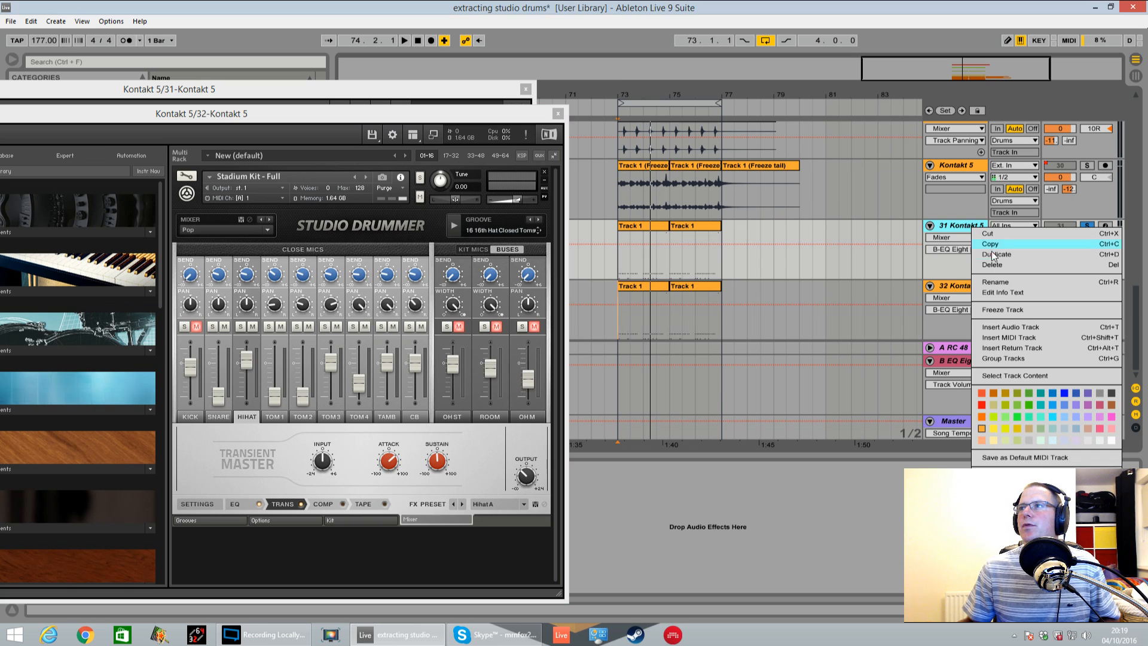
left_click(1003, 310)
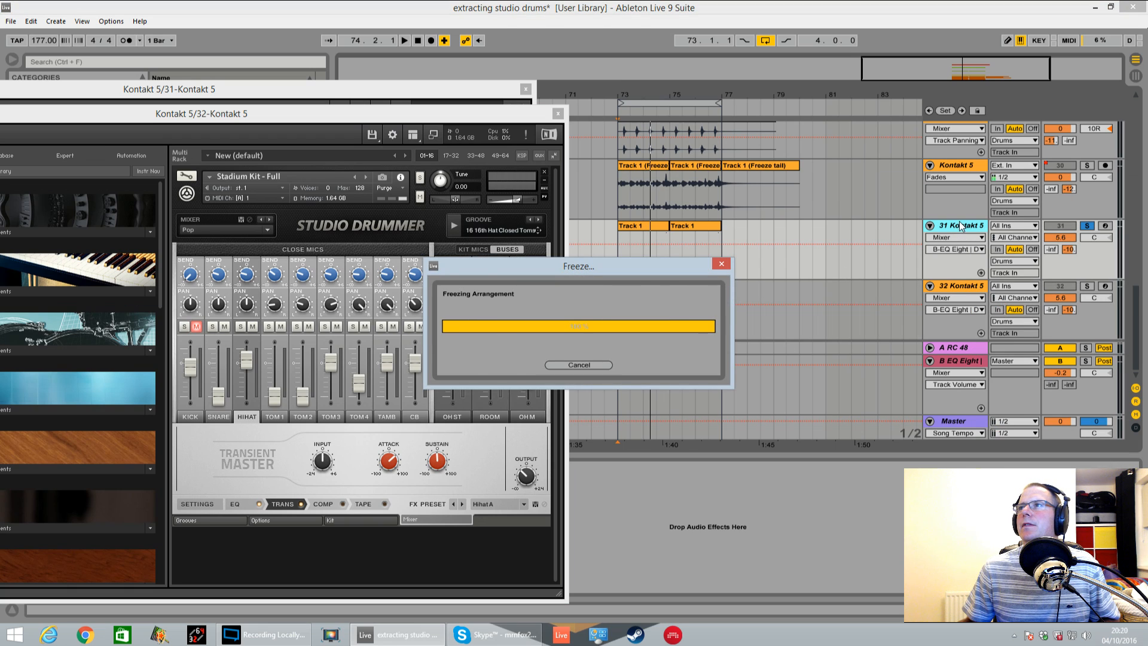
right_click(962, 226)
left_click(997, 321)
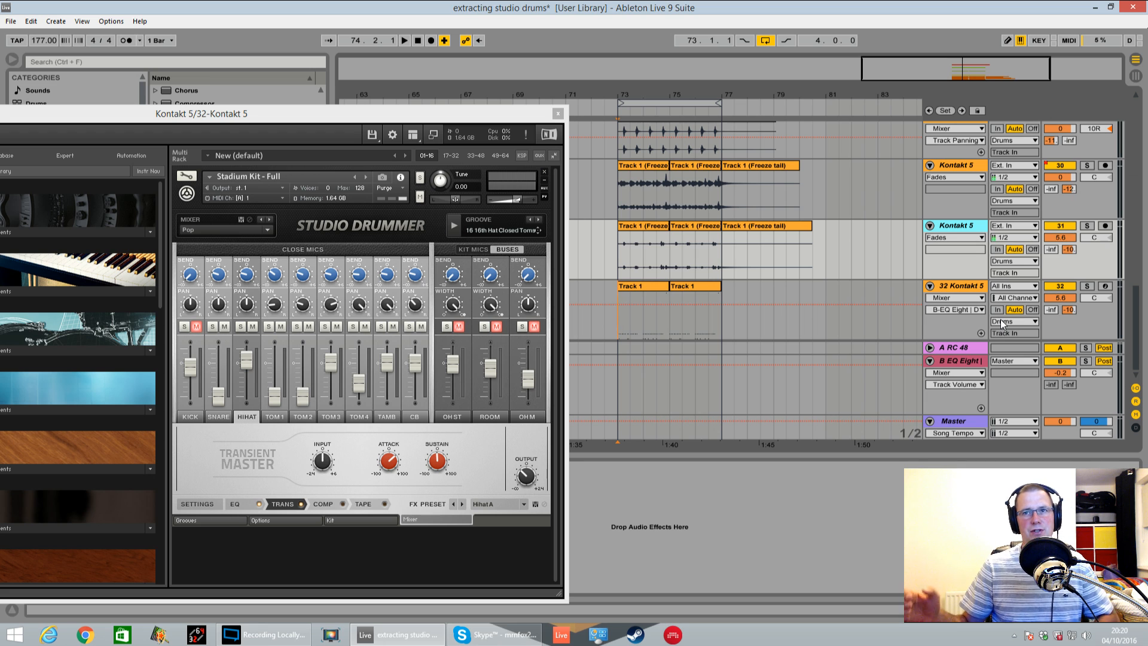
scroll(873, 201, "up", 2)
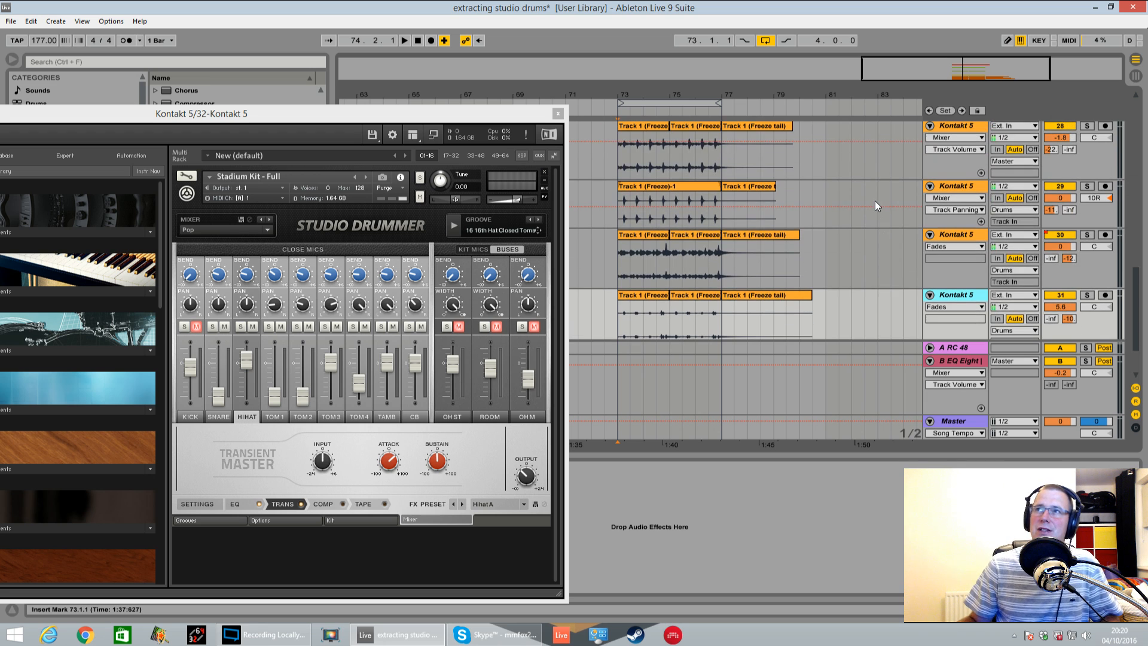
scroll(873, 201, "down", 2)
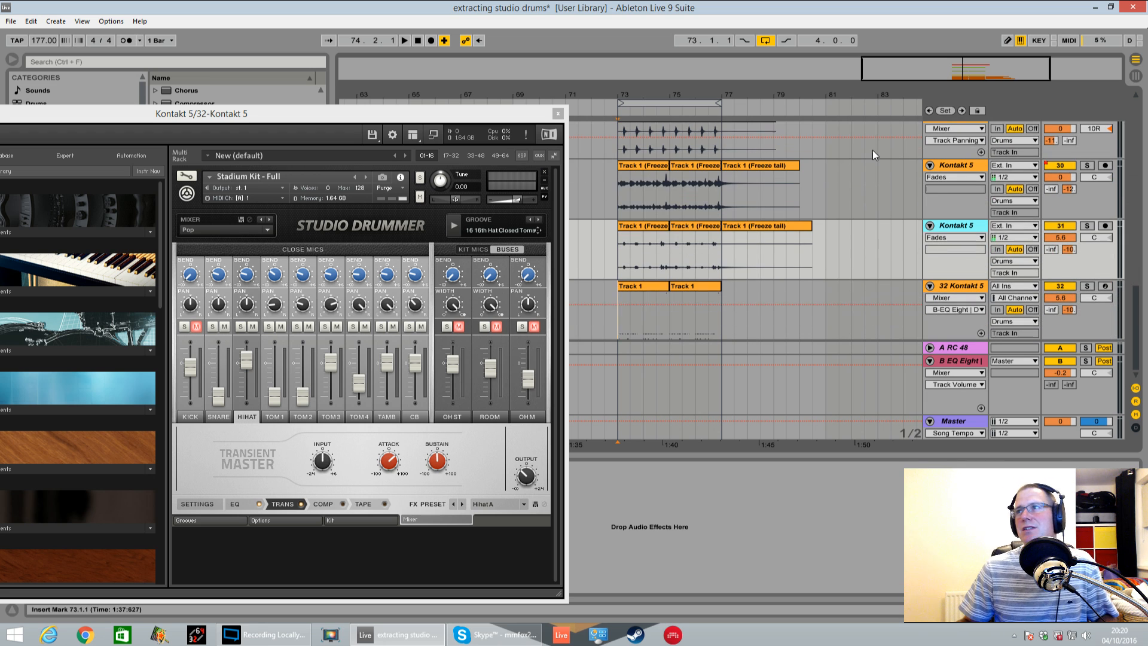
Deactivate the duplicate Kontakt track 32, play the loop without it and close the Kontakt window
left_click(1060, 286)
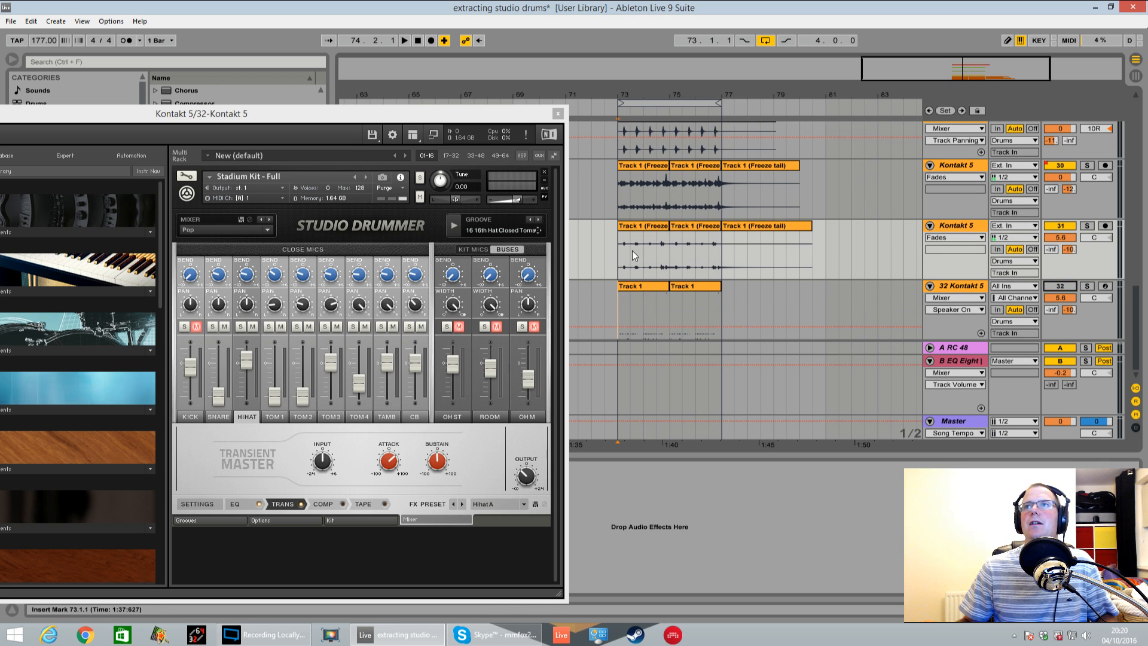
key("space")
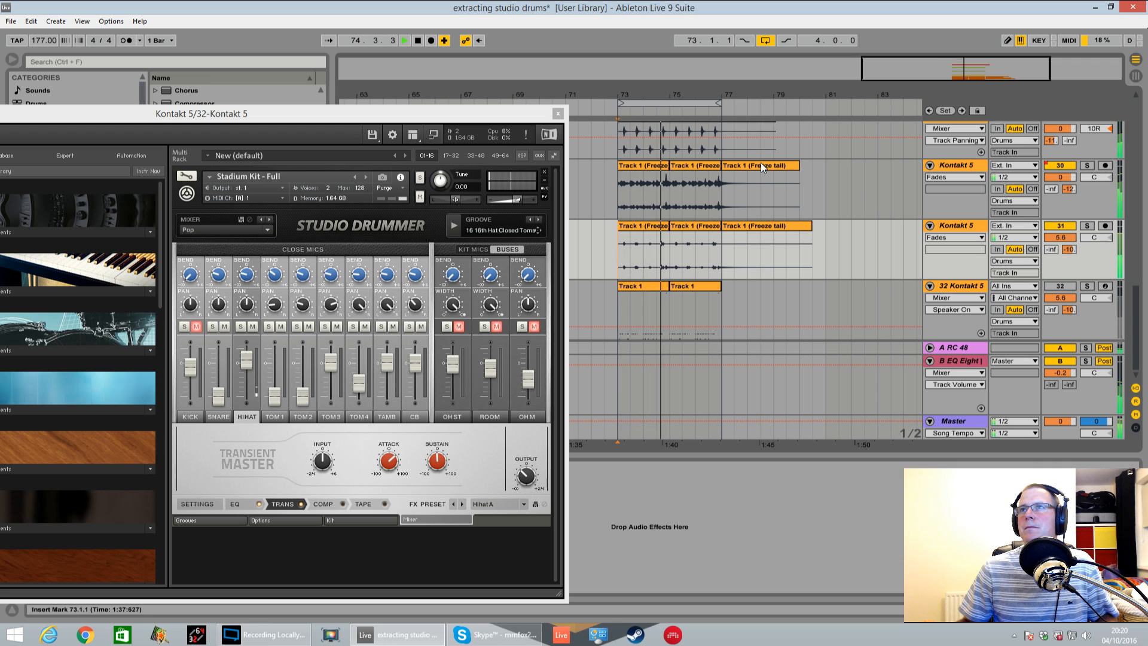
left_click(557, 113)
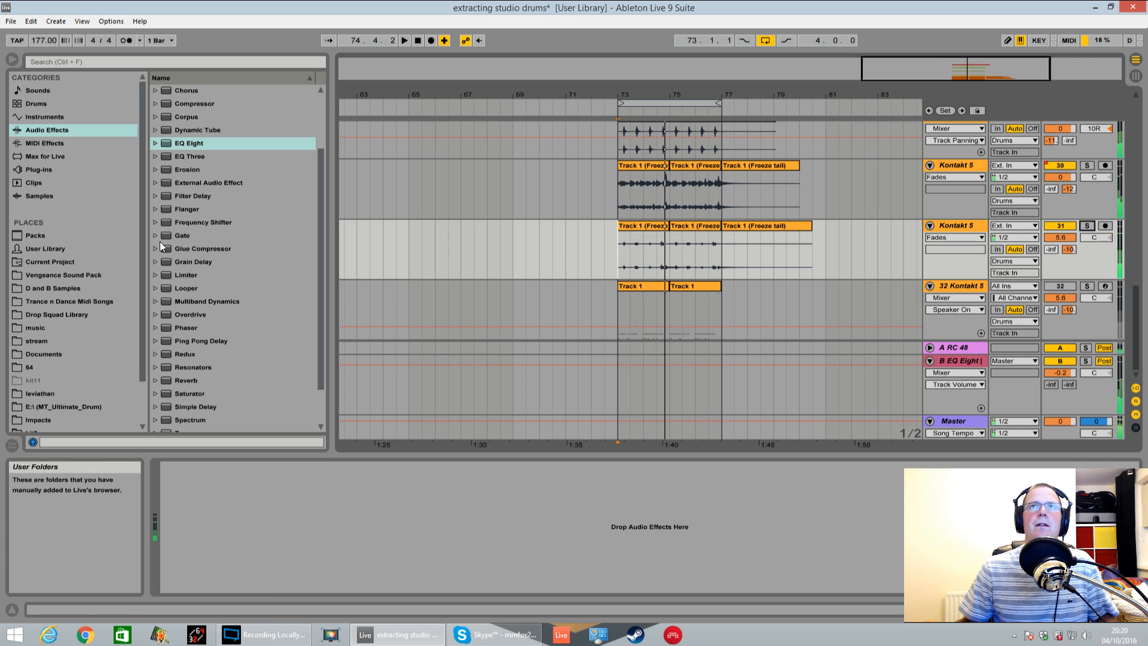
Add a Compressor to track 31 with its threshold at -24.7 dB, and pull the track's B send down to -inf
scroll(197, 192, "up", 3)
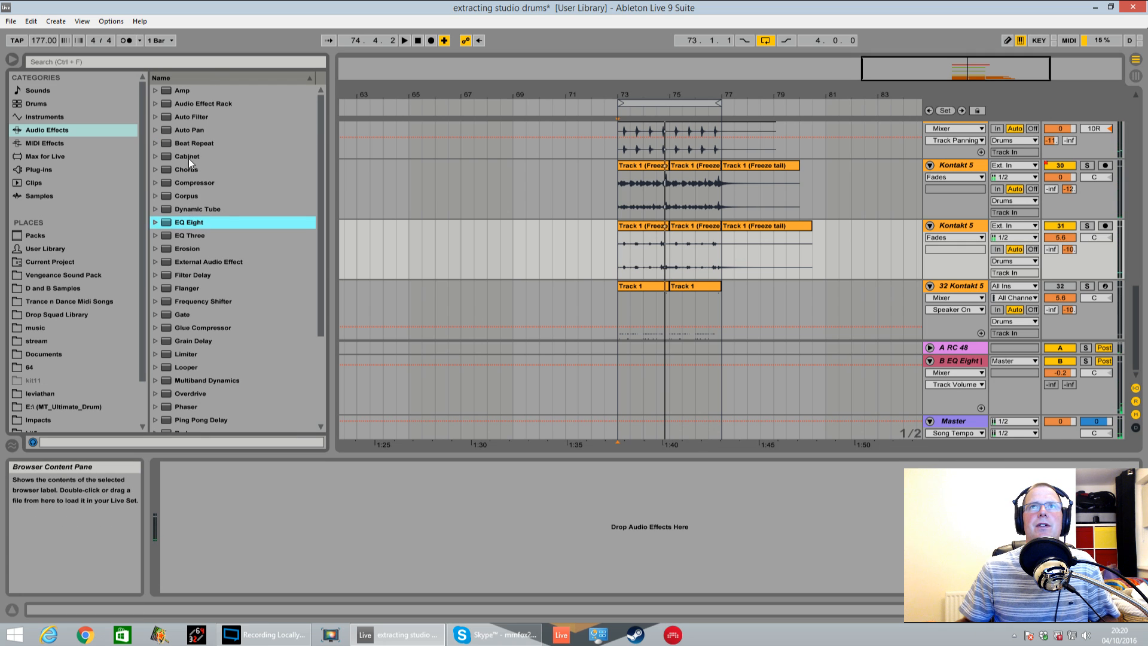
left_click(203, 188)
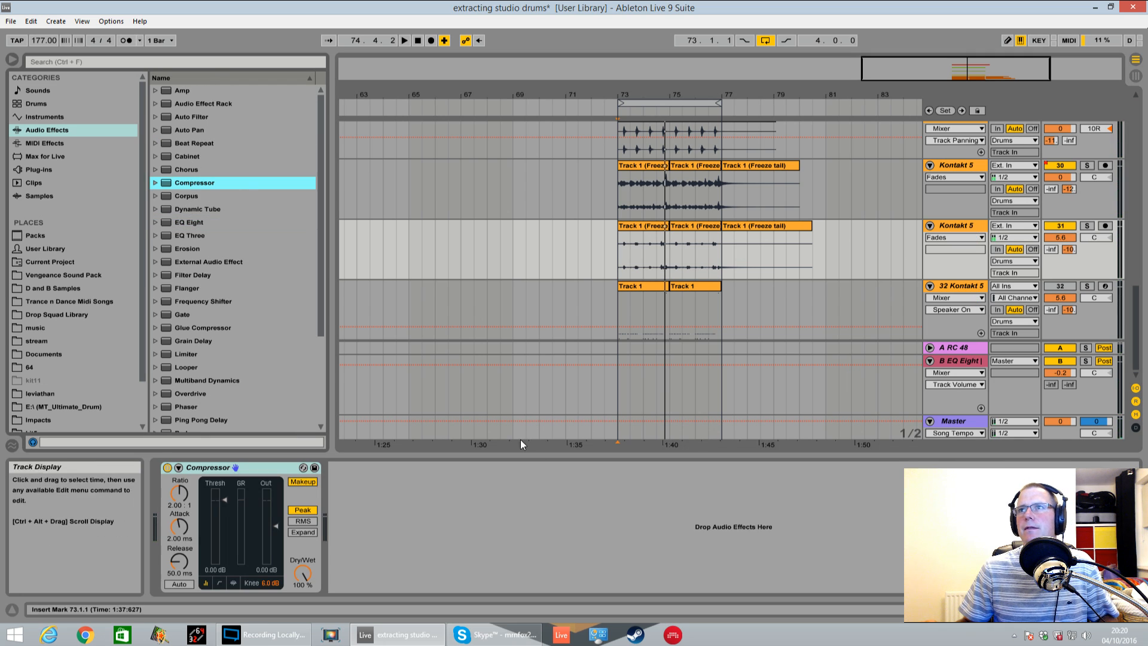
key("space")
left_click_drag(225, 500, 225, 542)
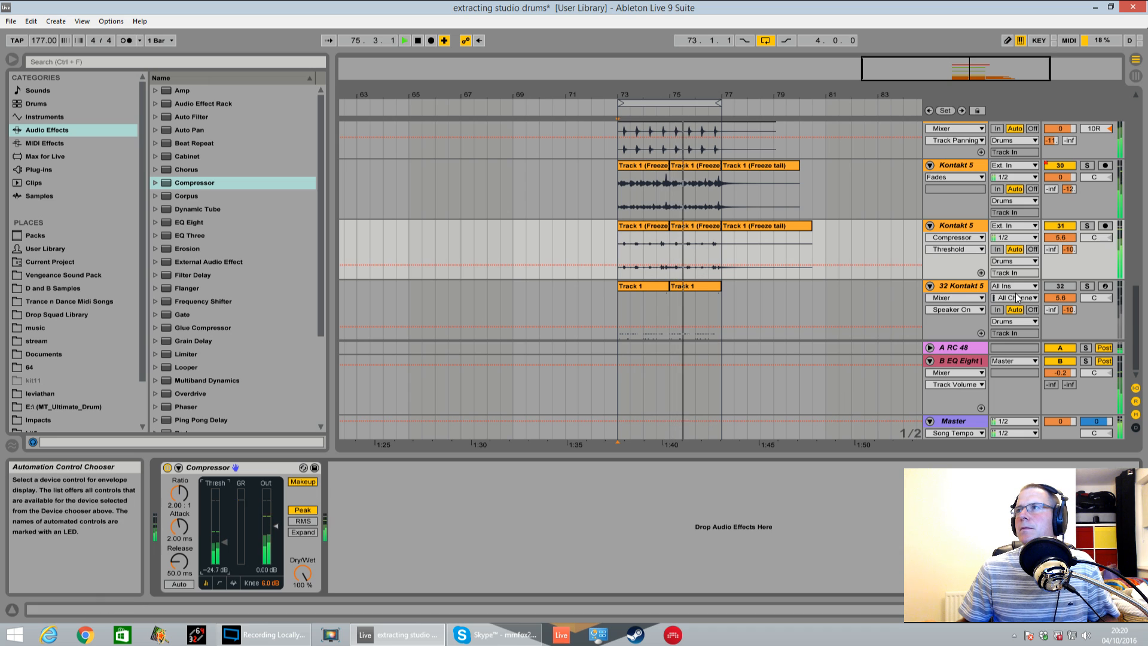
left_click_drag(1070, 249, 1070, 266)
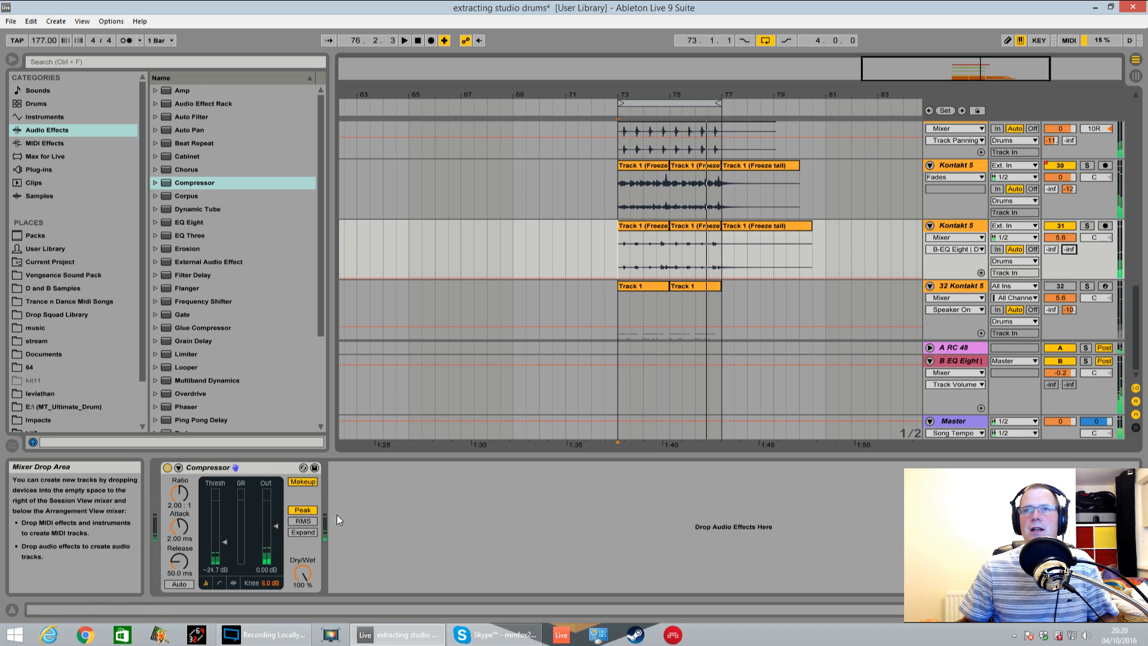
Copy the Delay from the B return to track 31, set its Dry/Wet to 18 %, and audition the track soloed
left_click(960, 361)
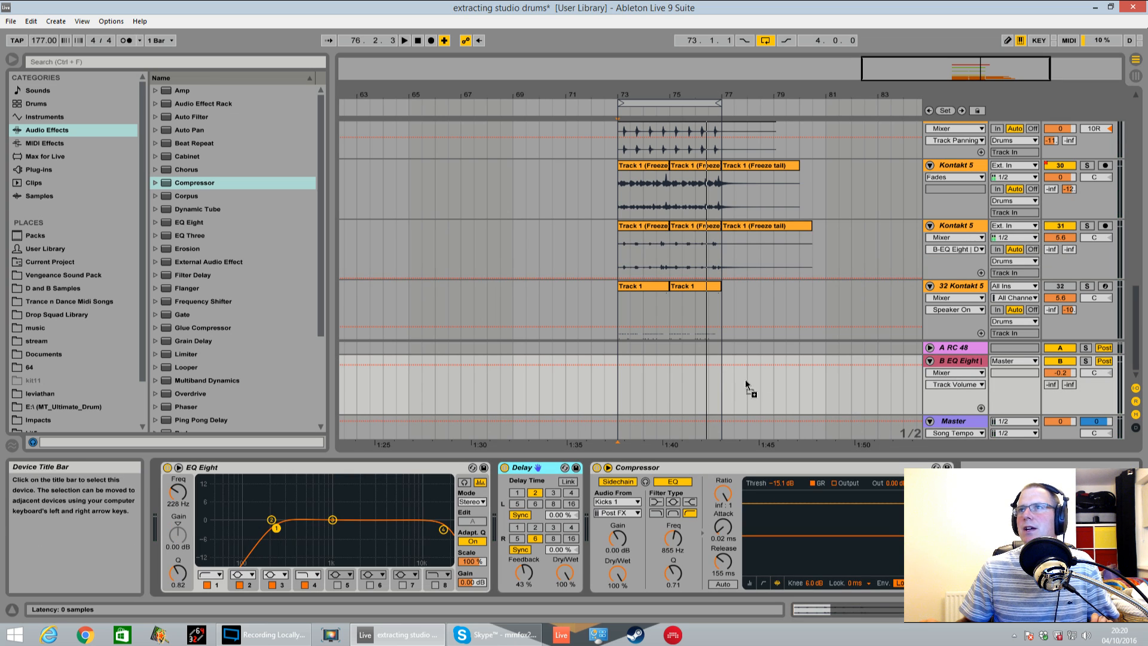
left_click(958, 230)
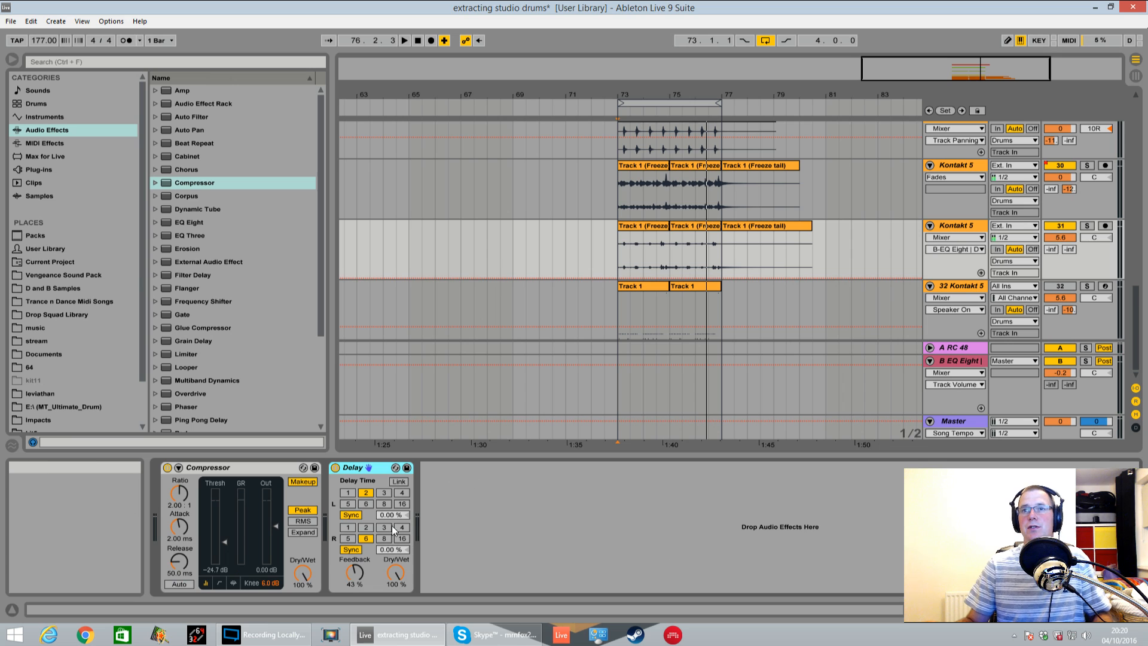
left_click_drag(395, 570, 398, 619)
left_click(1087, 226)
key("space")
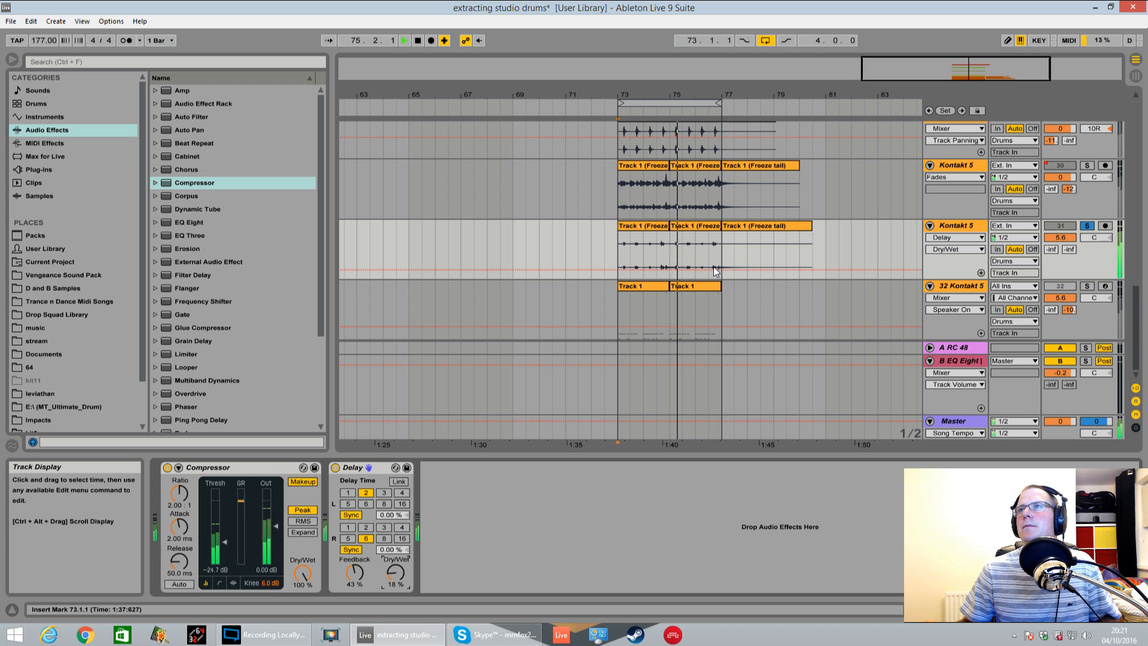
Consolidate track 31's audio from 73.1.1 to 77.1.1 into one clip and unsolo the track
left_click_drag(619, 254, 722, 259)
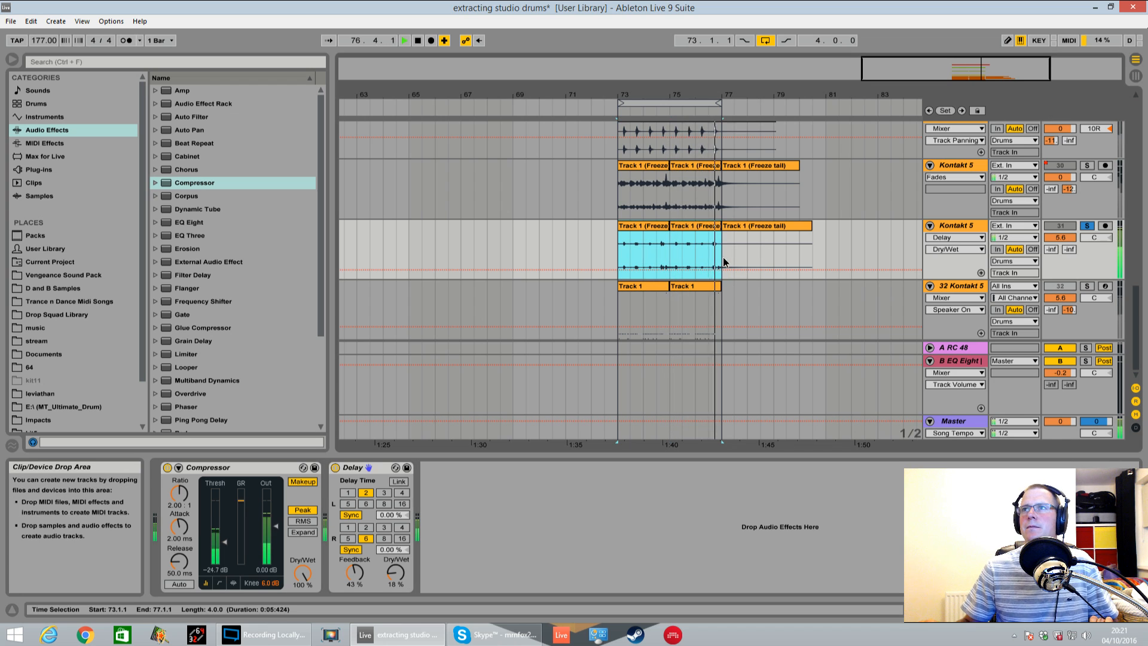
key("ctrl+shift+r")
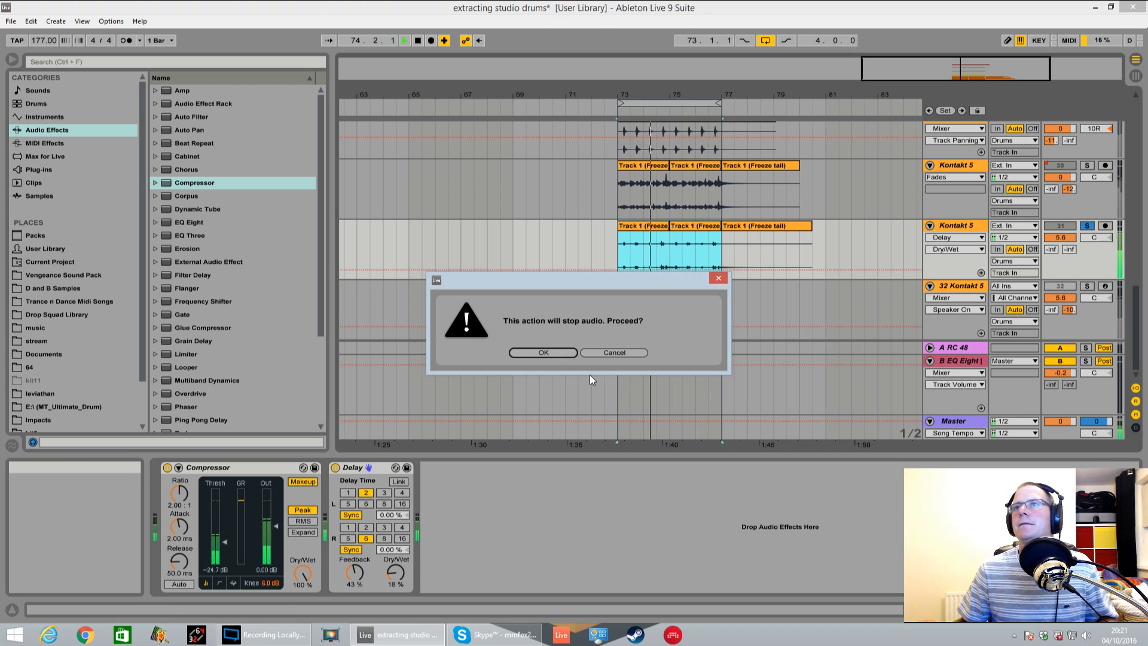
left_click(558, 353)
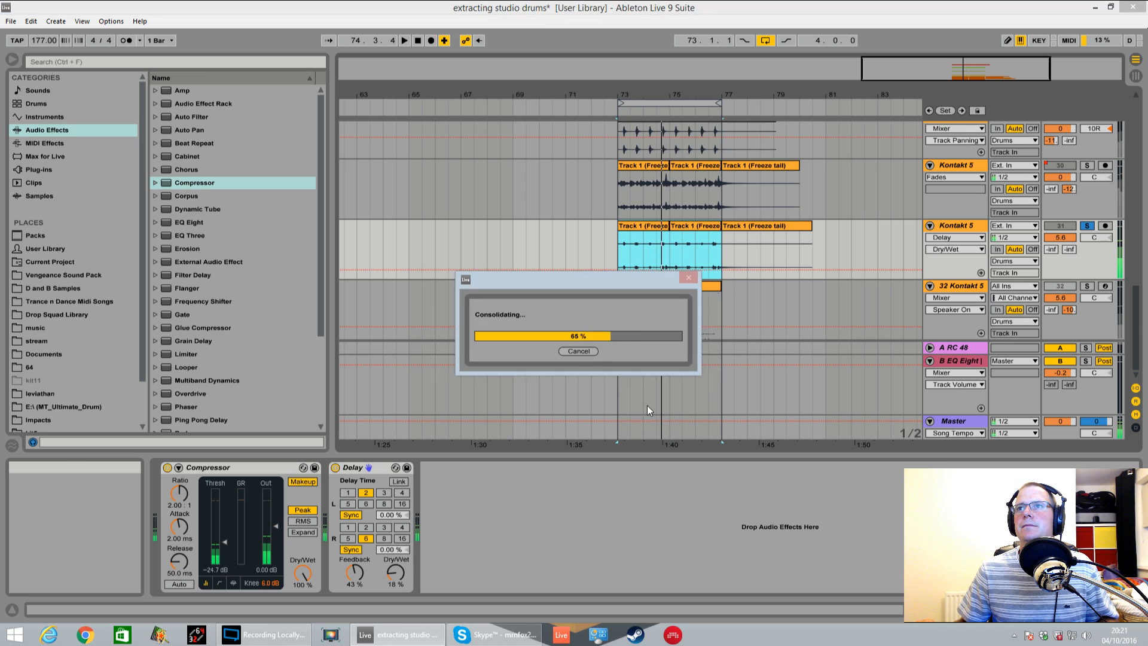
left_click(1086, 228)
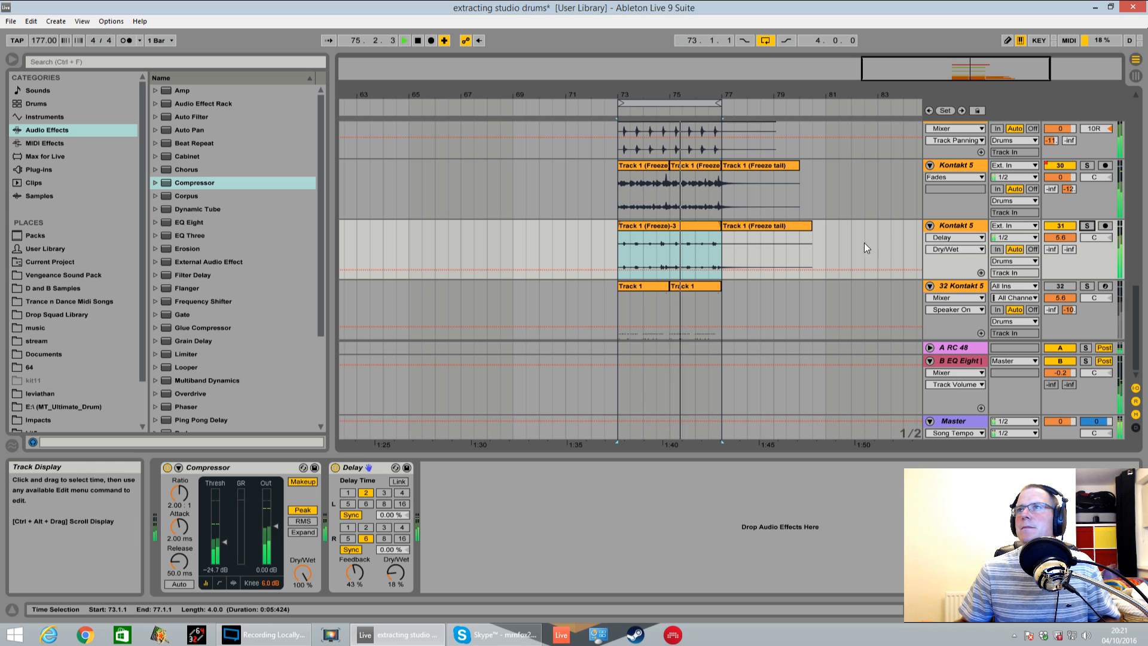
Solo track 30 and cut band 3 of its EQ Eight to -15 dB at 1.02 kHz
left_click(1088, 166)
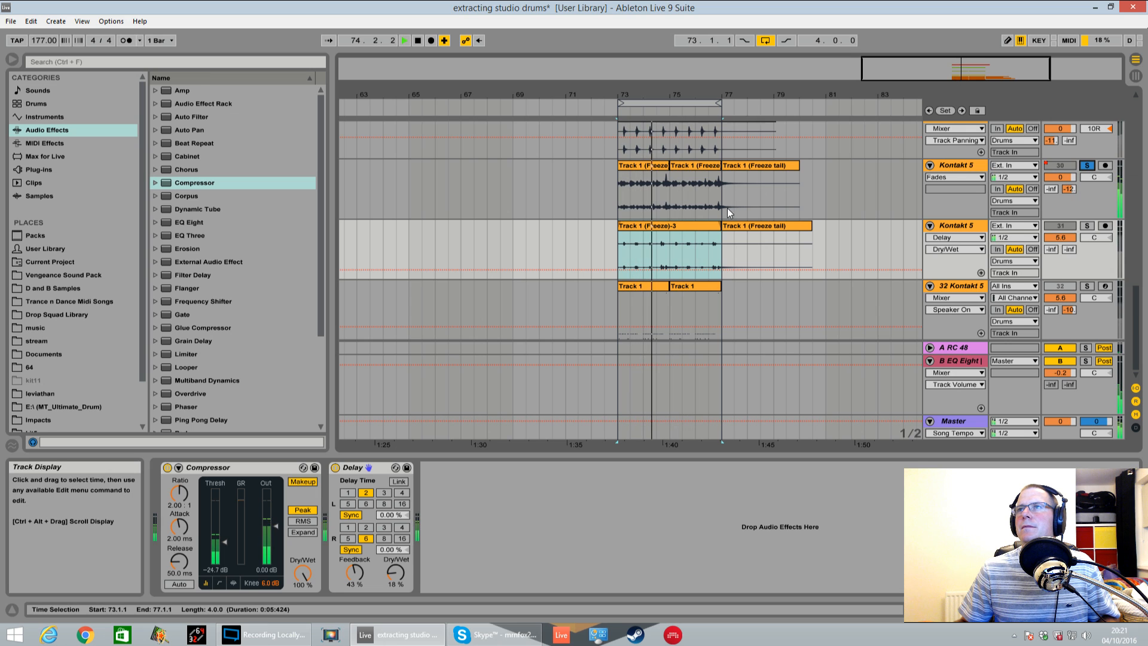
scroll(713, 187, "up", 2)
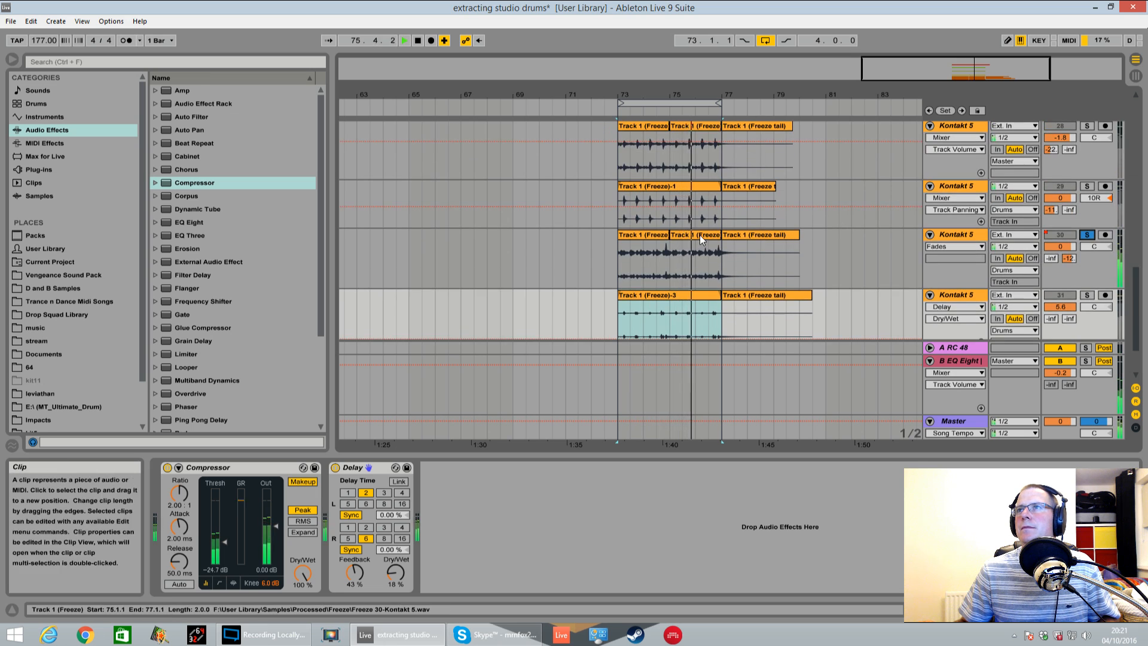
left_click(910, 246)
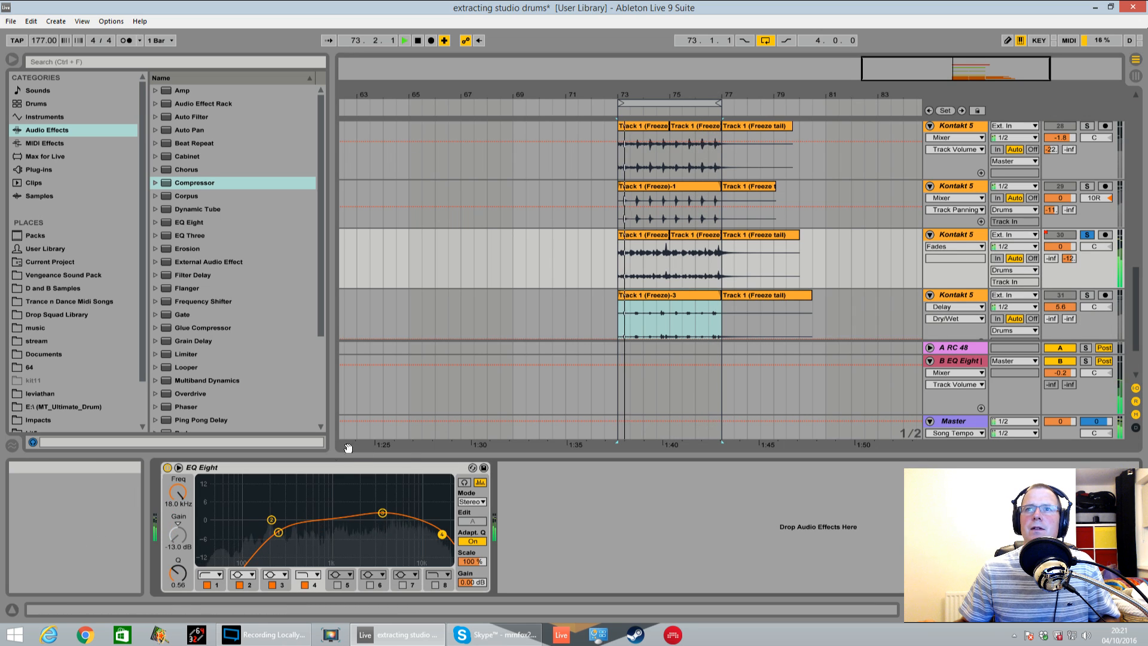
left_click_drag(386, 543, 333, 561)
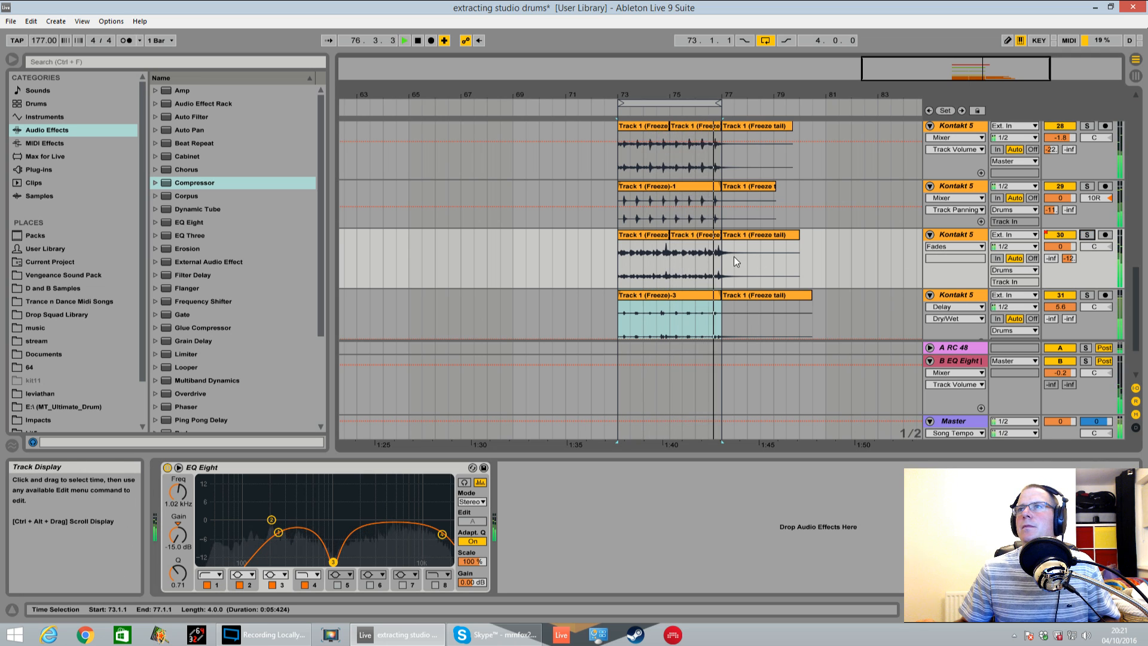
Unfold the Drums track and examine its device chain and the surrounding drum tracks while the loop plays
scroll(858, 275, "up", 2)
scroll(856, 279, "up", 1)
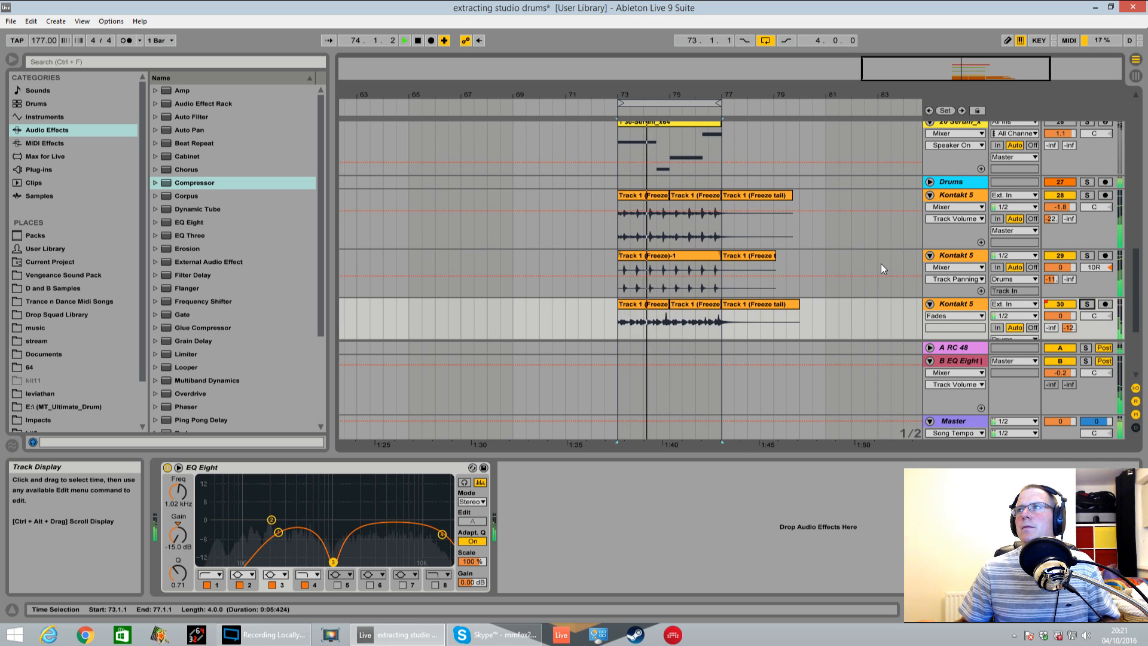
scroll(887, 254, "up", 2)
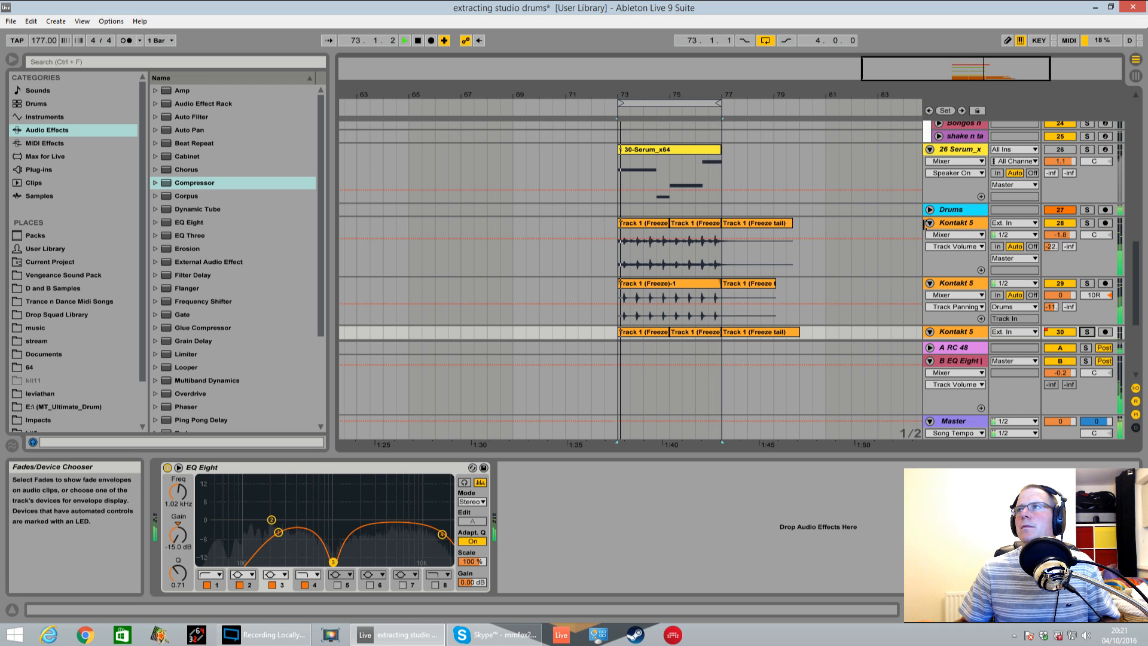
left_click(929, 210)
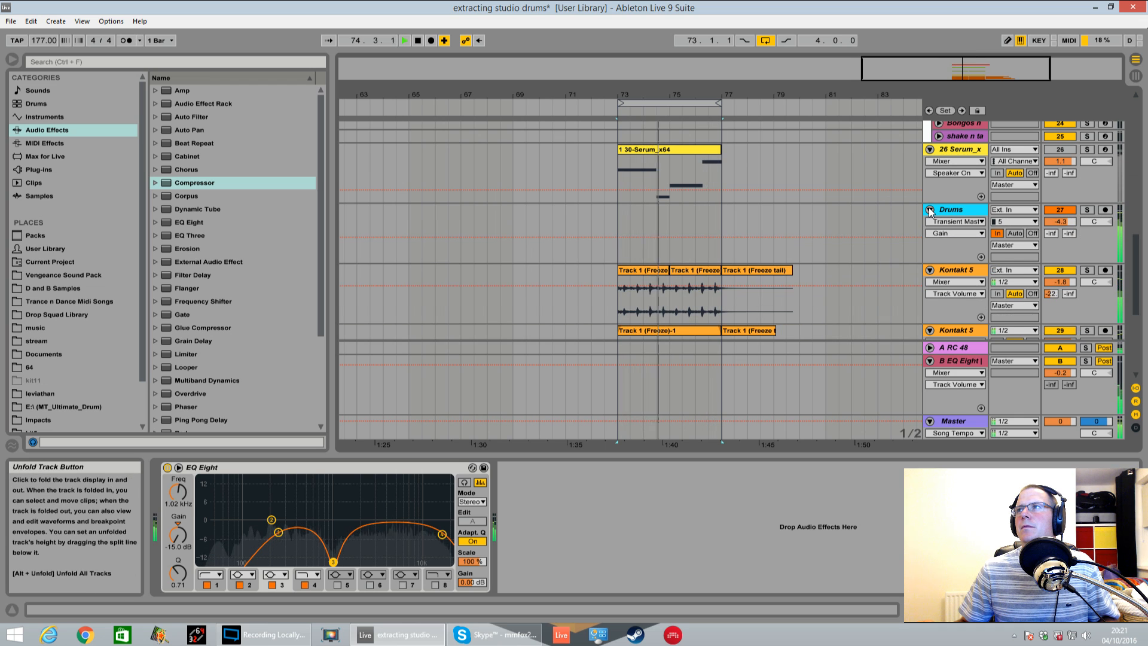
left_click(962, 209)
scroll(1066, 259, "up", 6)
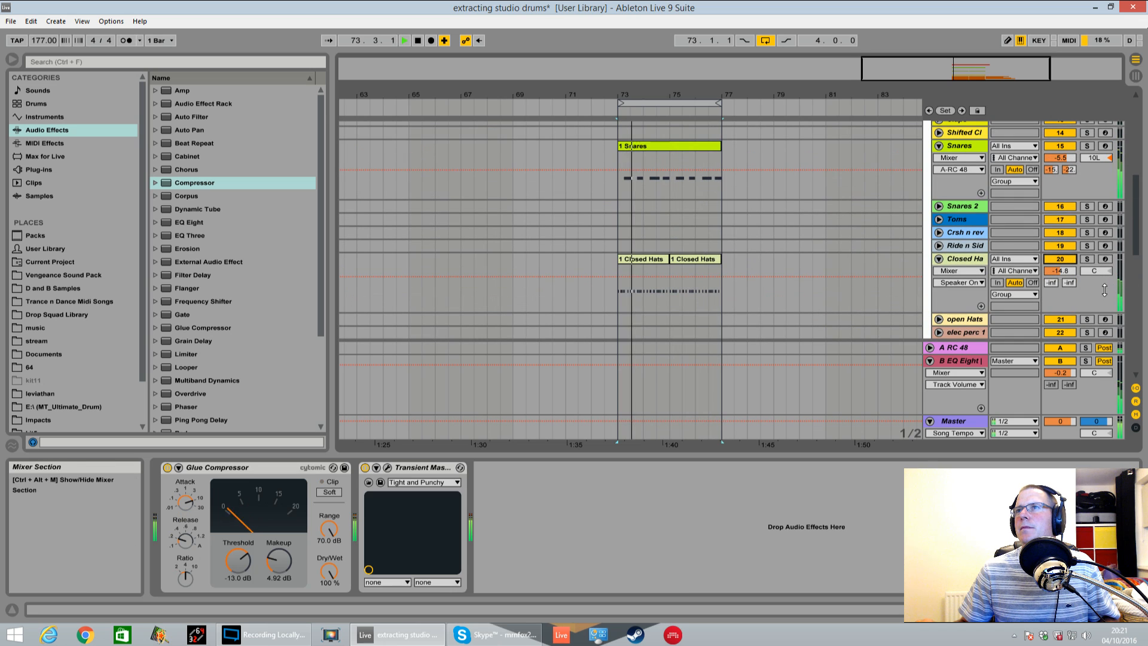
scroll(910, 221, "down", 5)
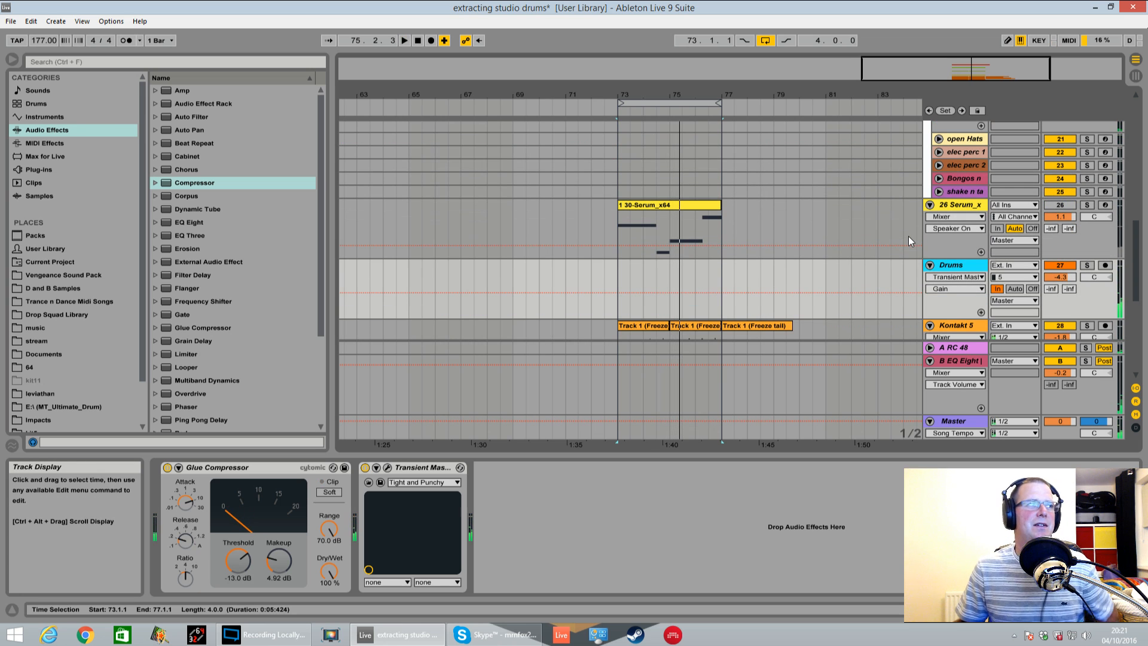
scroll(638, 286, "down", 9)
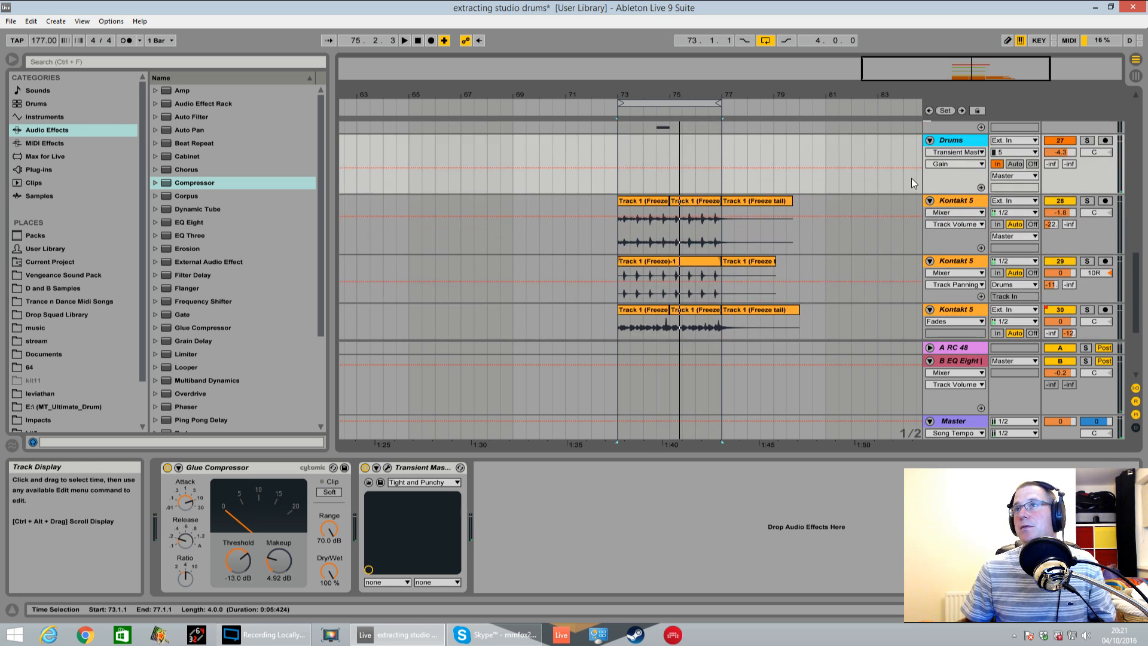
Activate the Serum track 26 and play the loop from 73.1.1 with it
scroll(911, 178, "up", 5)
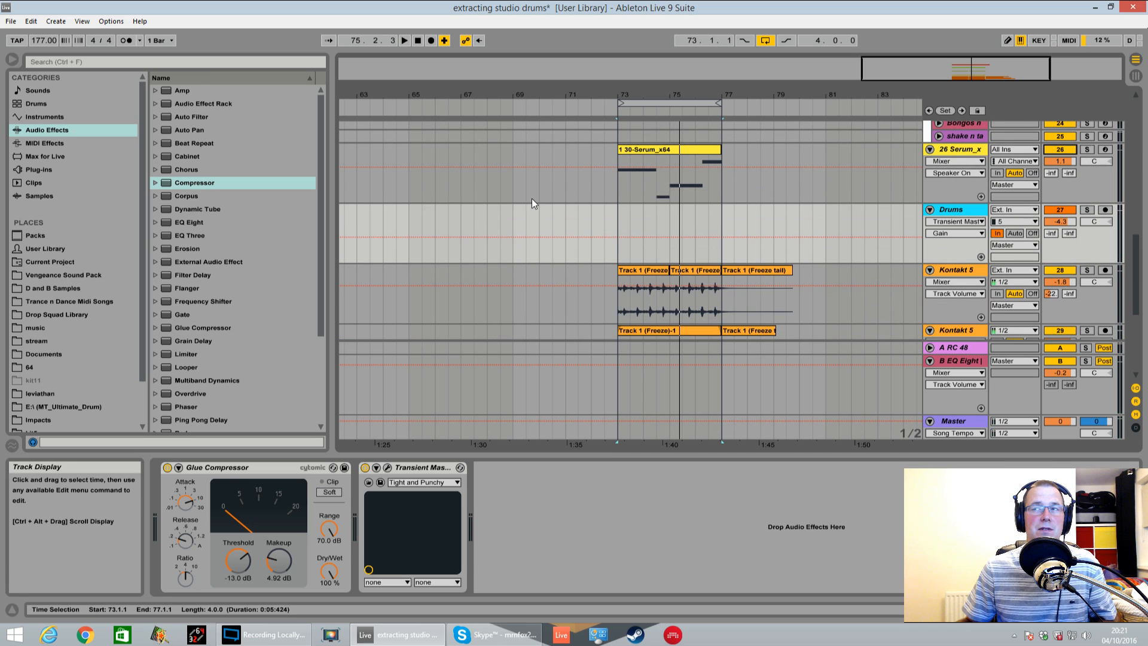
left_click(615, 191)
key("space")
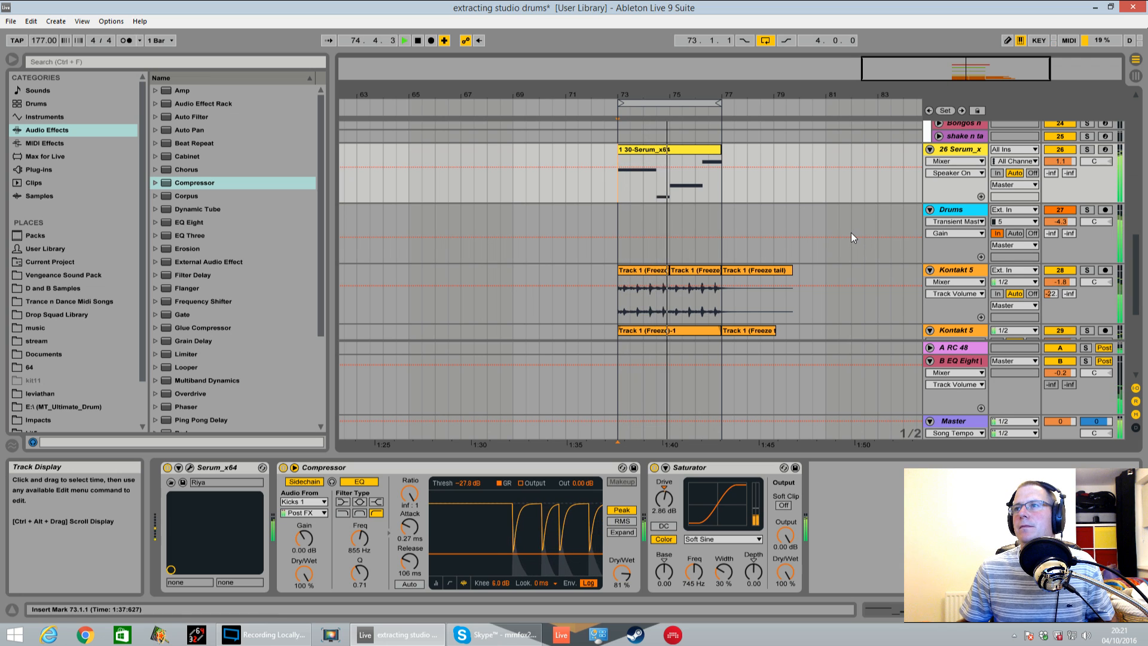
Briefly solo tracks 29 and 30 in turn while the loop plays, and stop playback
scroll(841, 237, "down", 3)
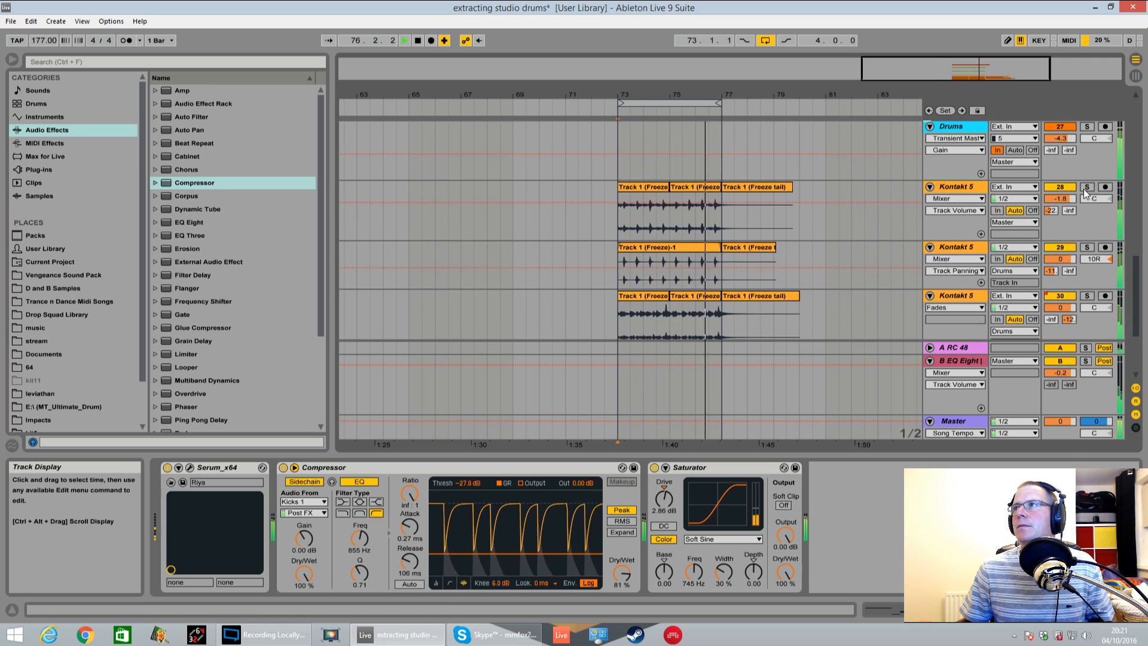
left_click(1086, 248)
scroll(1088, 251, "down", 2)
left_click(1087, 240)
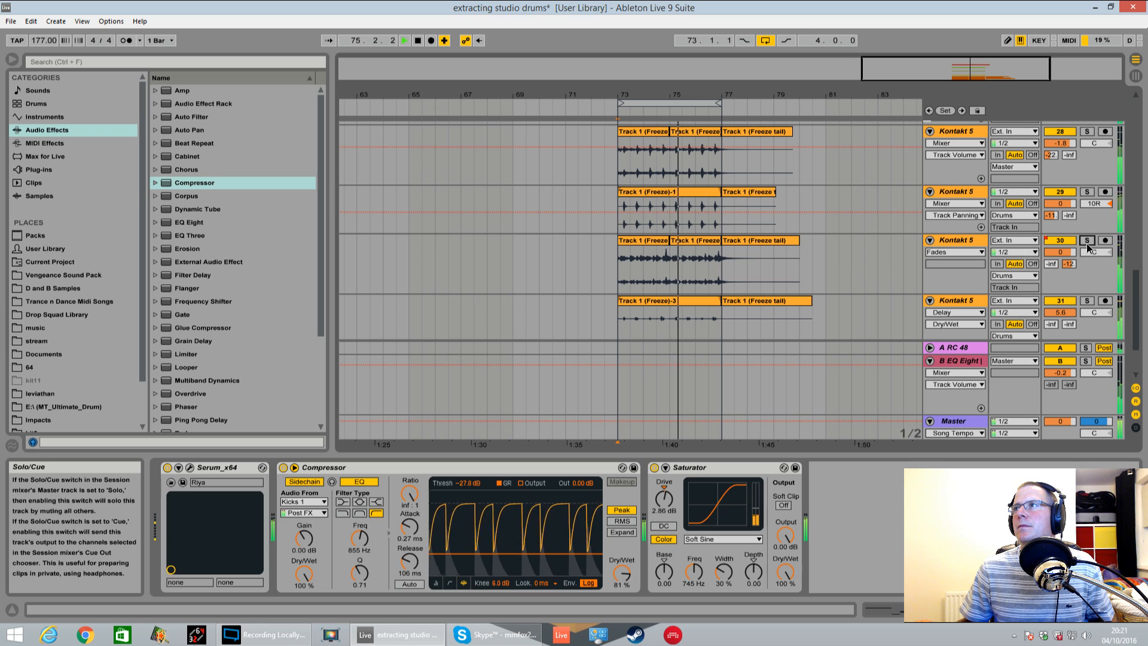
left_click(1087, 241)
key("space")
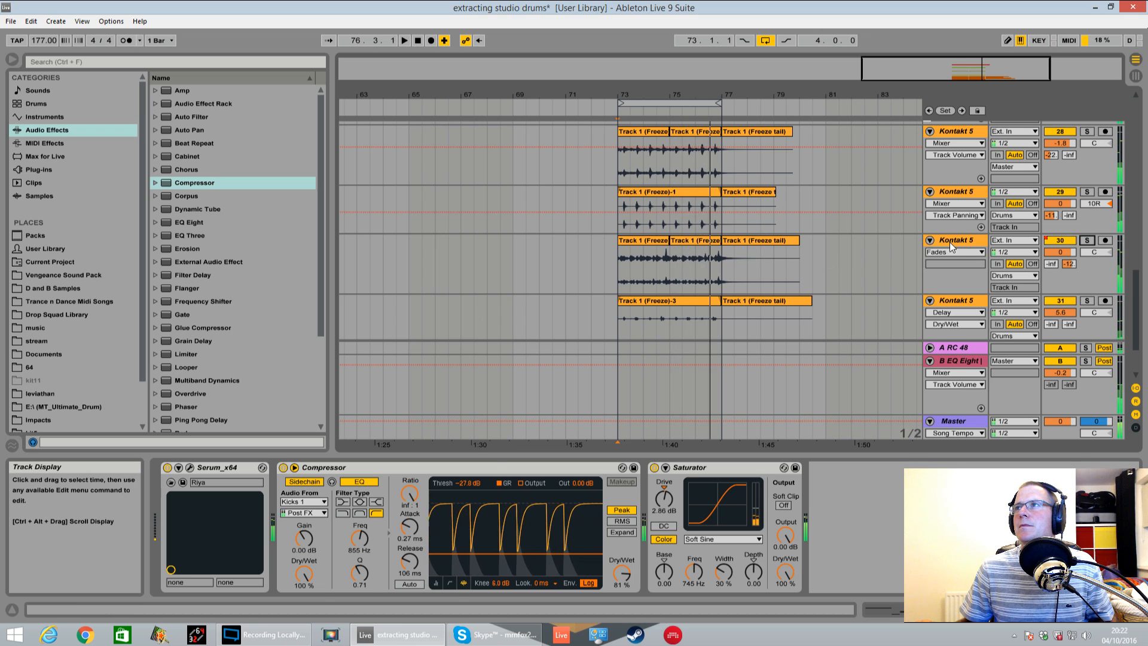
Delete Kontakt audio track 30, which feeds the B send at -12 dB, and replay the loop without it
left_click(950, 242)
left_click(943, 240)
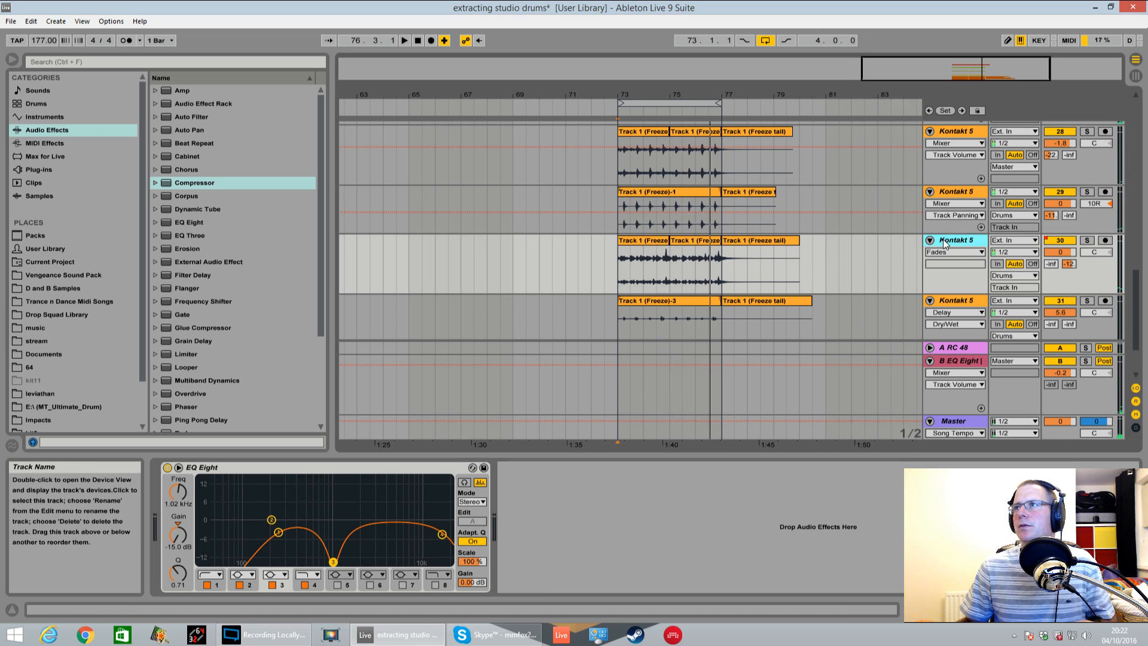
key("Delete")
key("space")
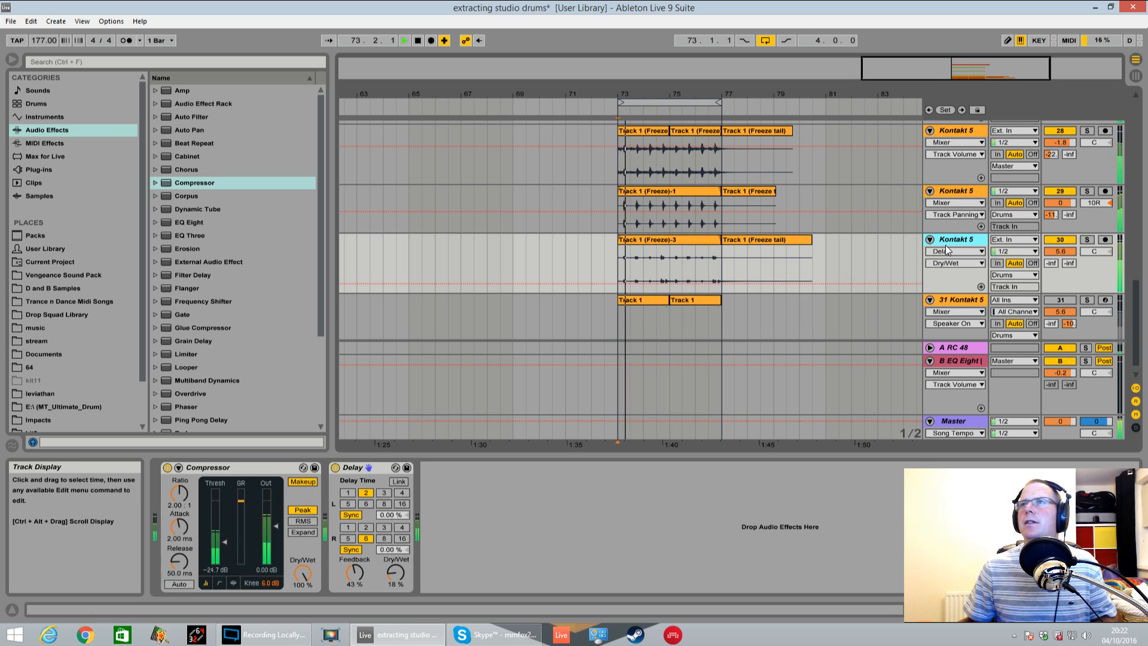
Activate and solo the Kontakt instrument track 31, stop playback and open its Kontakt window, moved fully into view
scroll(944, 260, "down", 1)
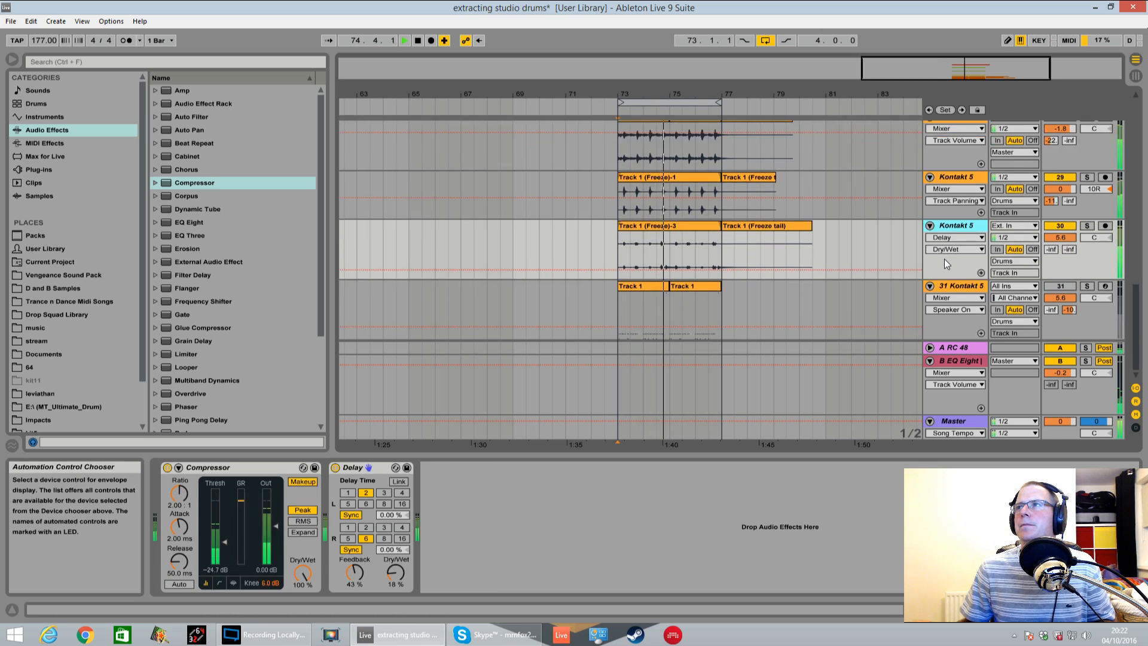
left_click(957, 288)
key("space")
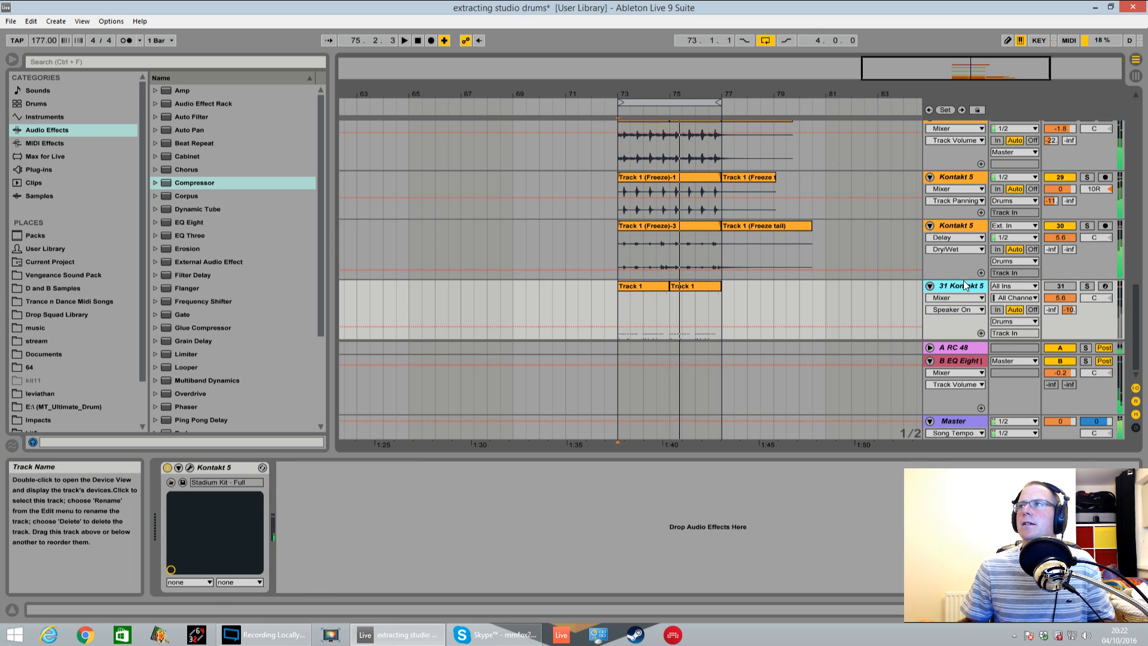
left_click(1087, 285)
left_click(190, 468)
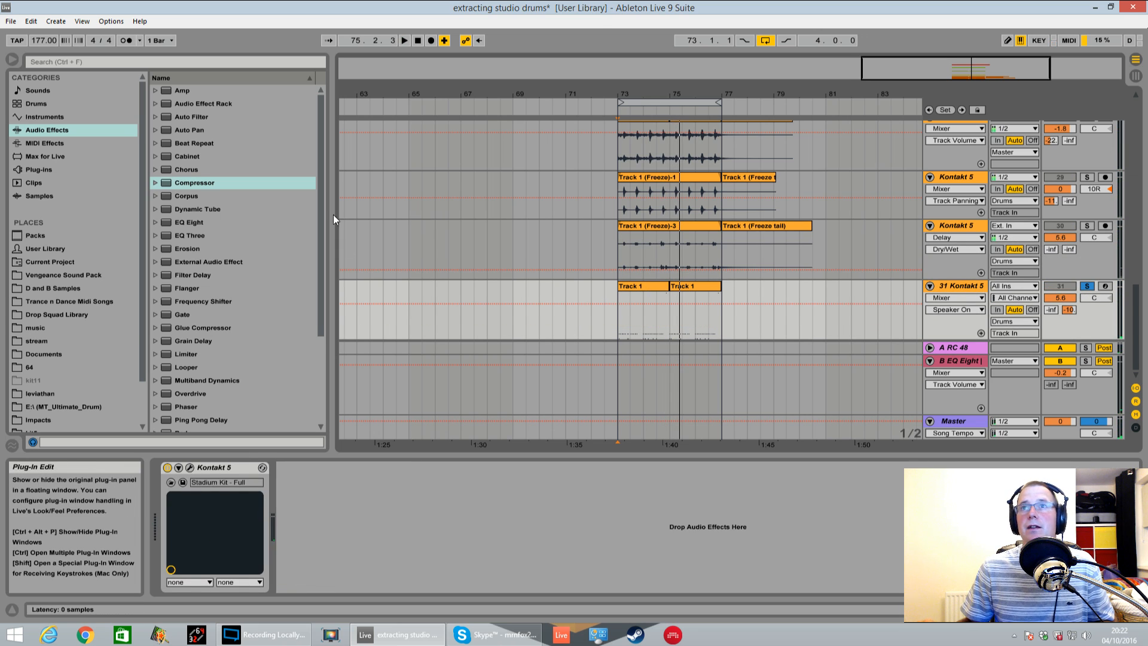
left_click_drag(449, 115, 580, 80)
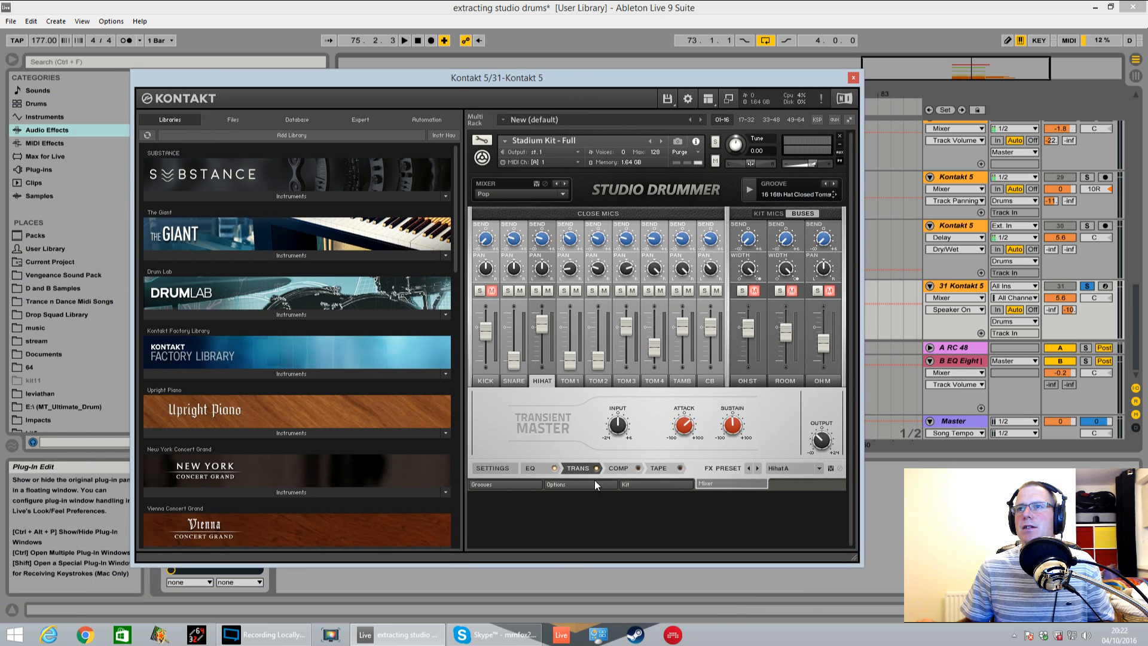
Open the 13 Groove 170BPM folder of the Metal grooves and audition 16 8th Ride Toms and 17 8th Ride
left_click(493, 484)
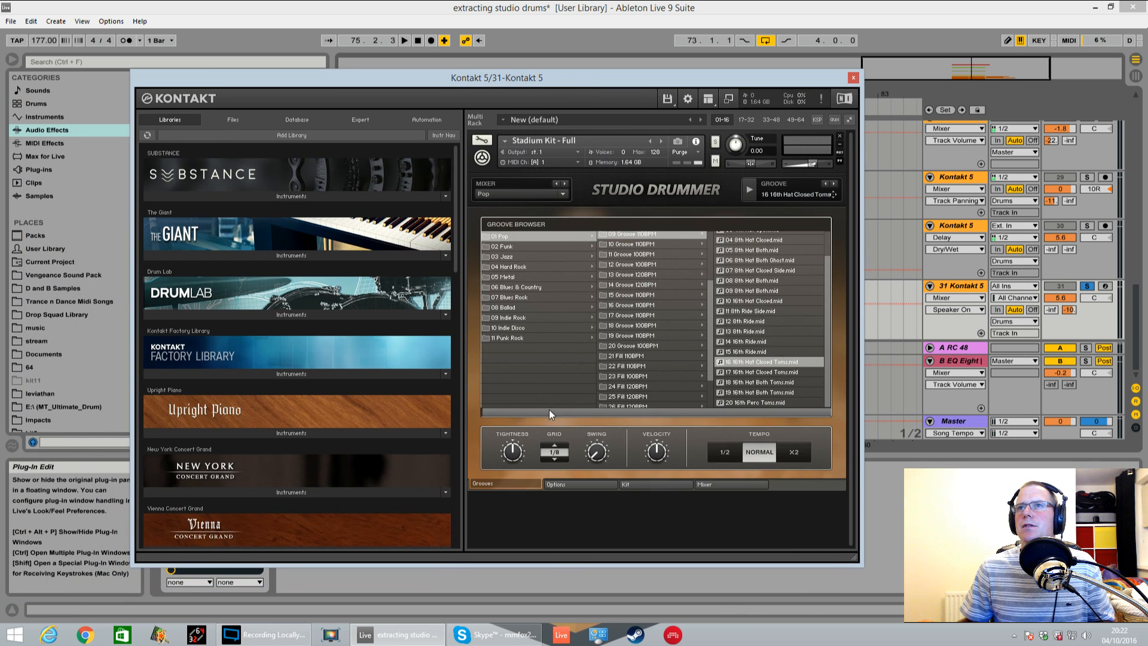
left_click(517, 277)
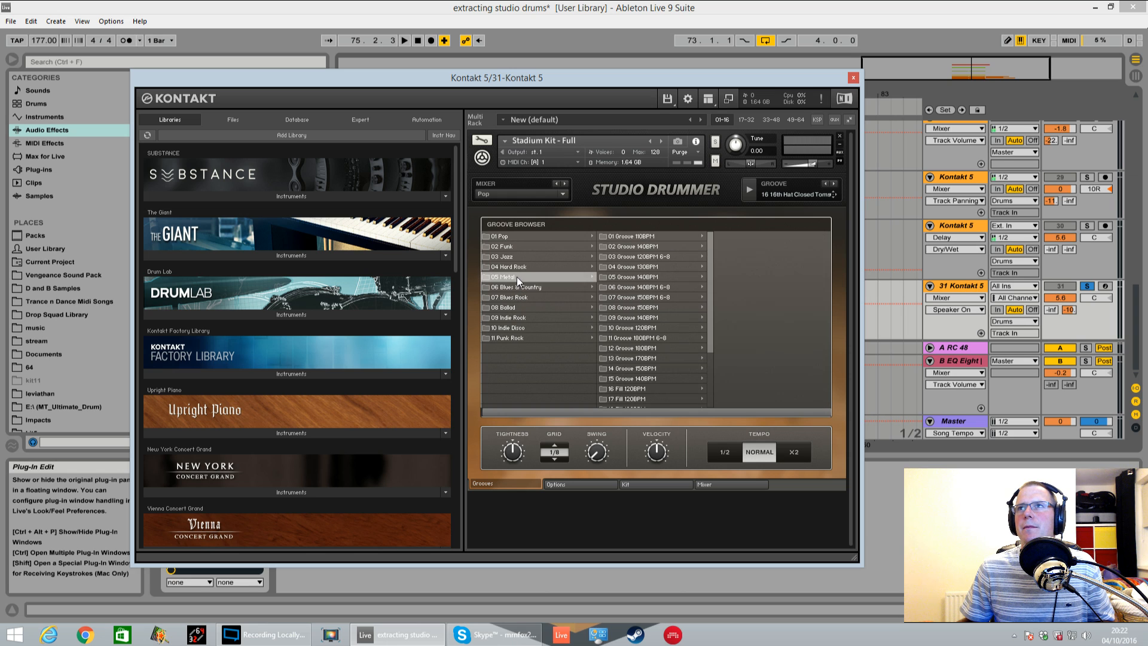
left_click(656, 358)
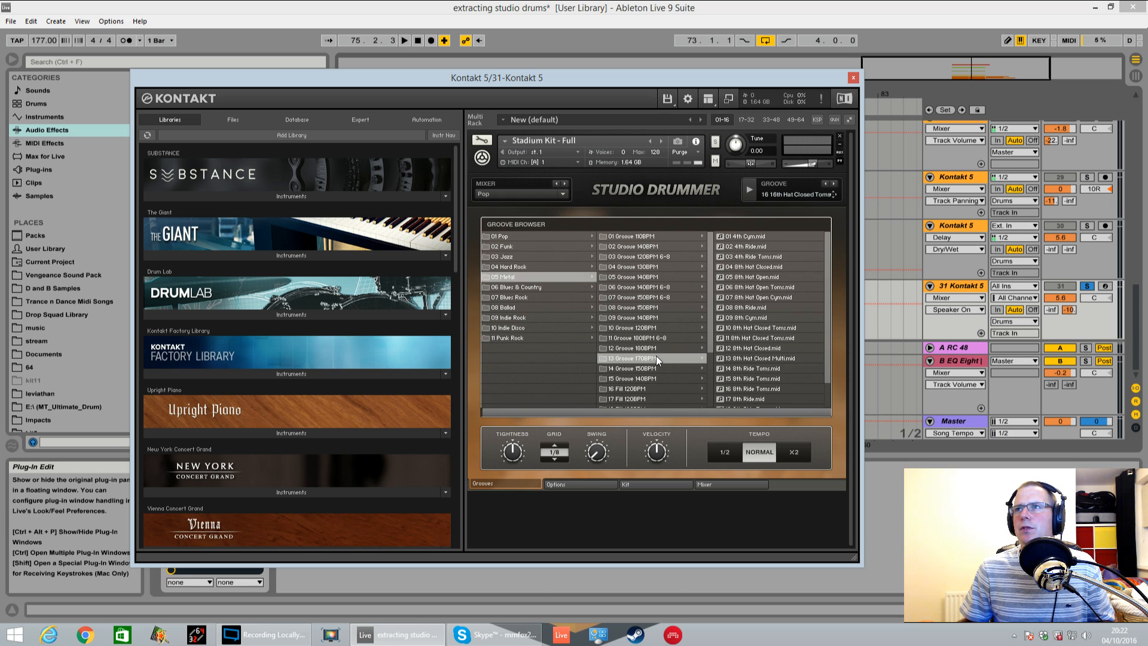
left_click(766, 388)
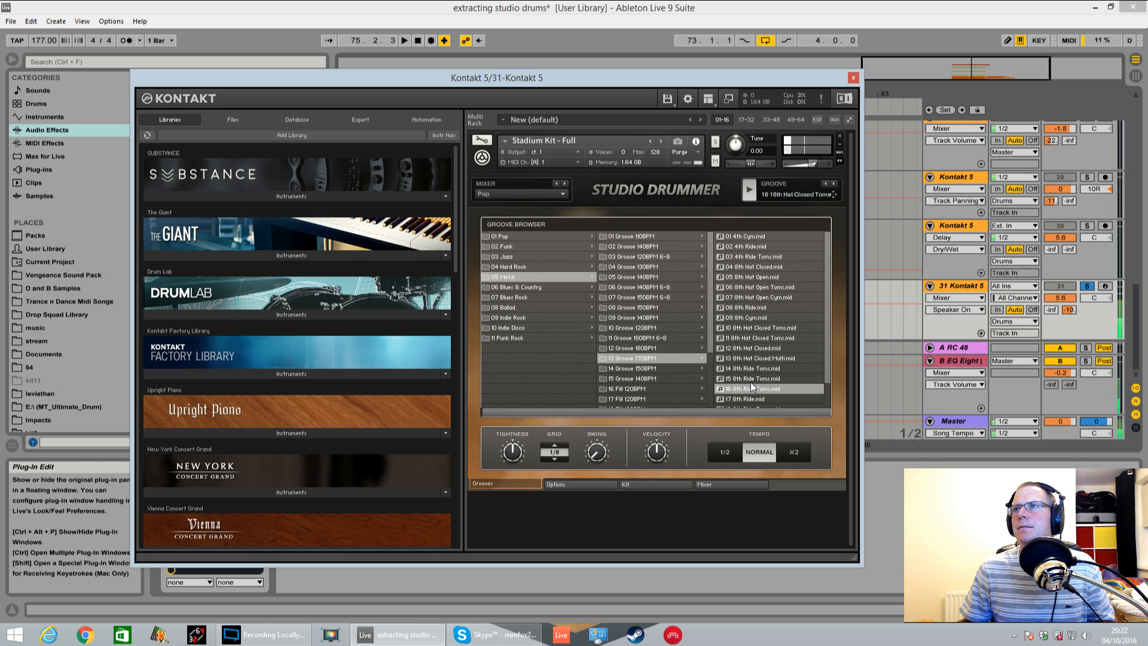
double_click(754, 388)
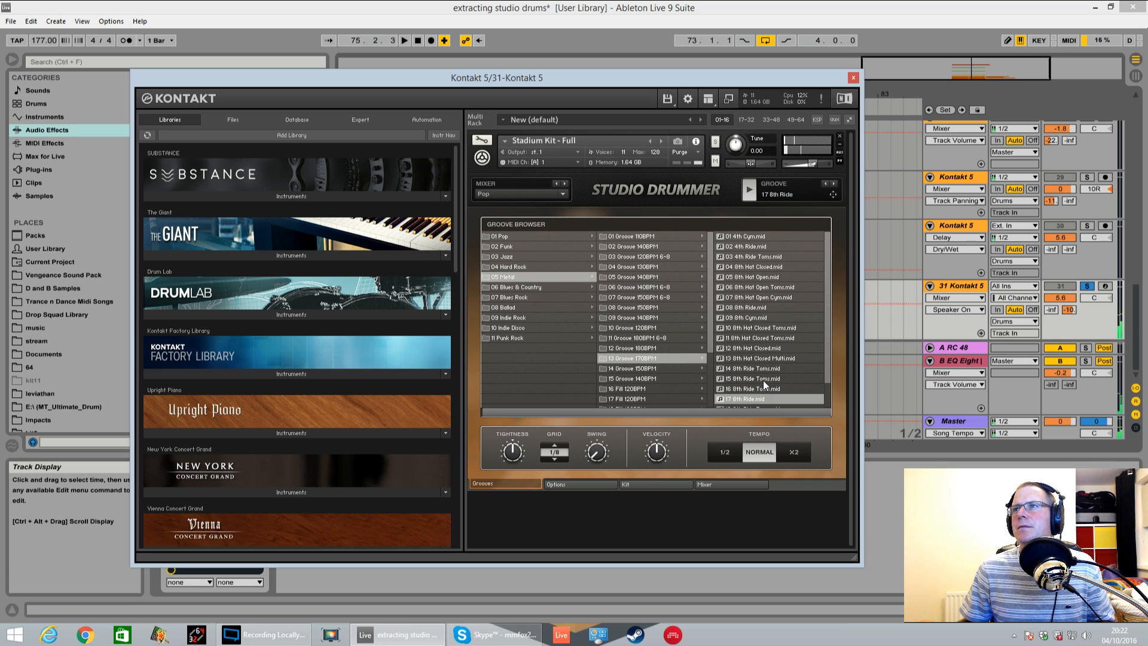
Audition the Metal 170BPM patterns 20 8th Cym Toms, 13 8th Hat Closed Multi, 08 8th Ride and 07 8th Hat Open Cym, and stop the preview
left_click_drag(740, 78, 658, 52)
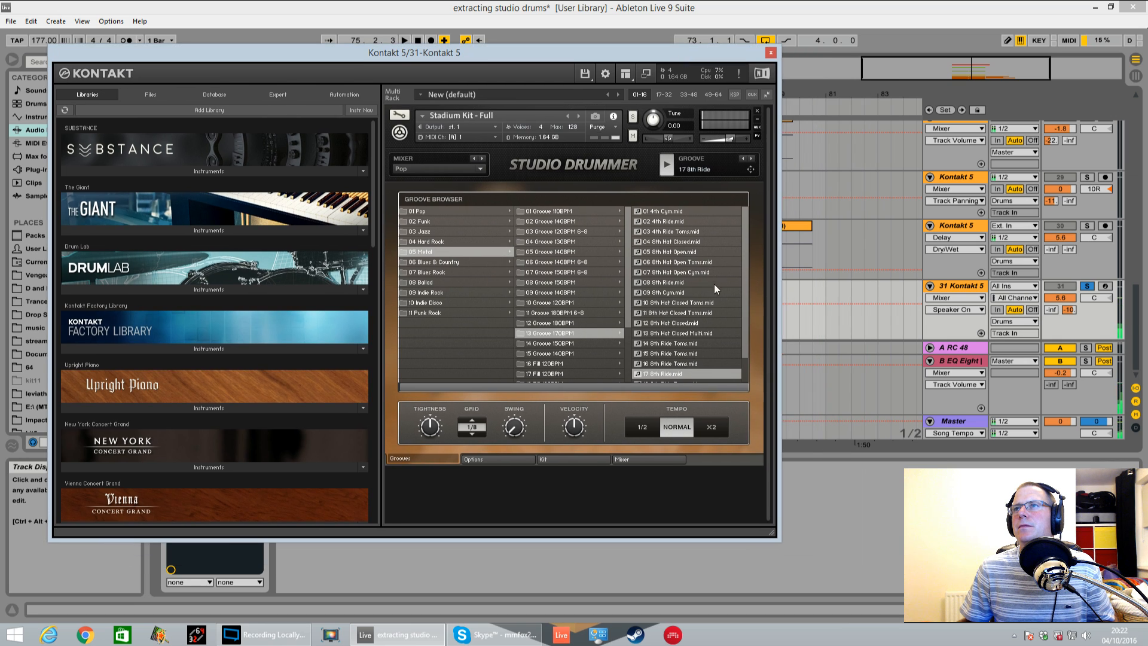
left_click_drag(745, 298, 744, 343)
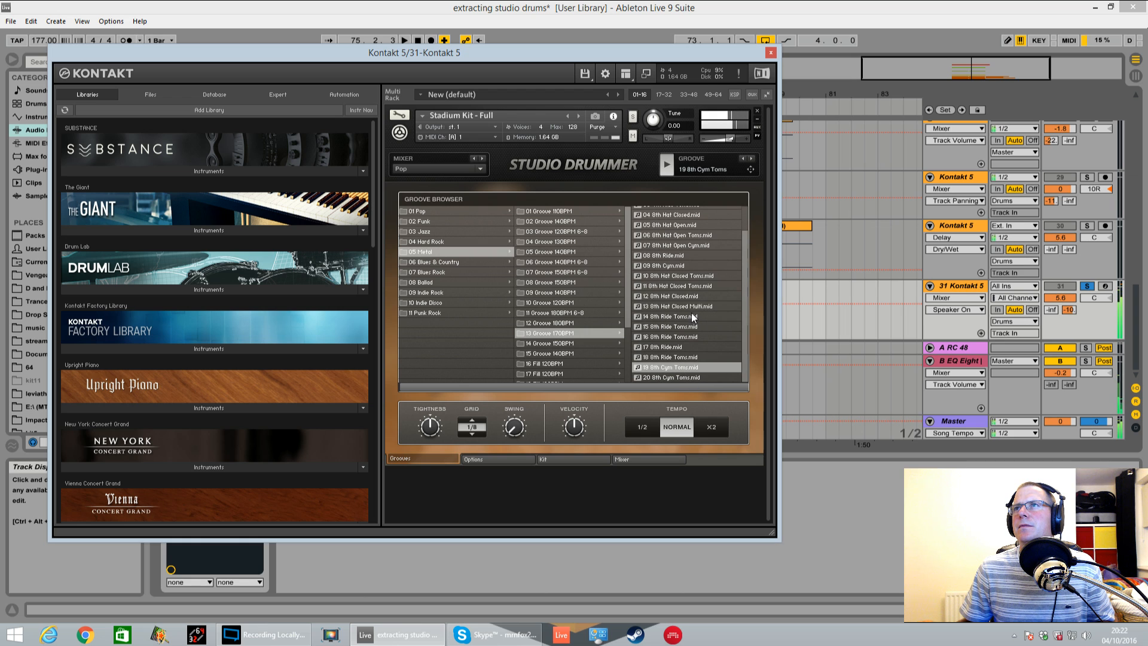
left_click(675, 378)
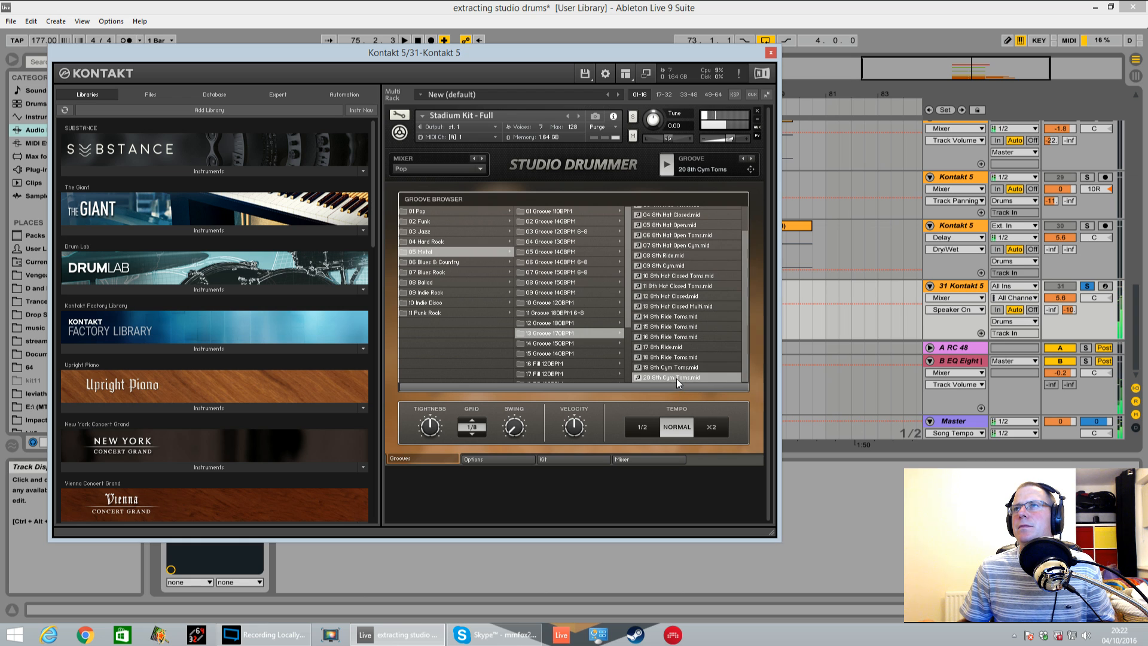
left_click(677, 307)
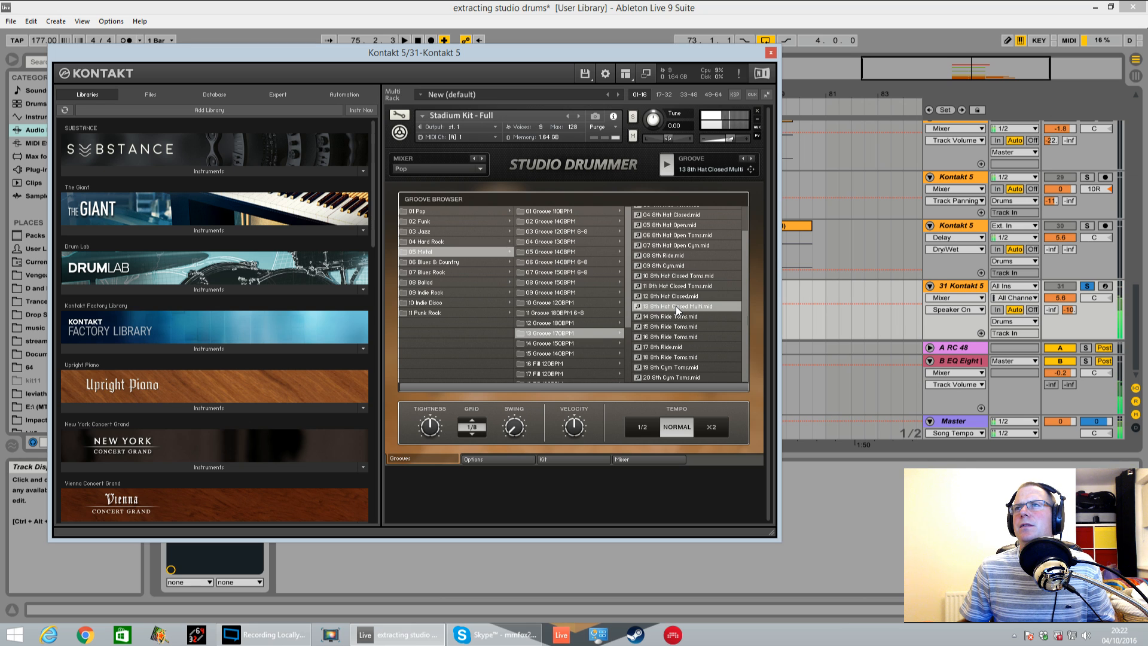
left_click(676, 255)
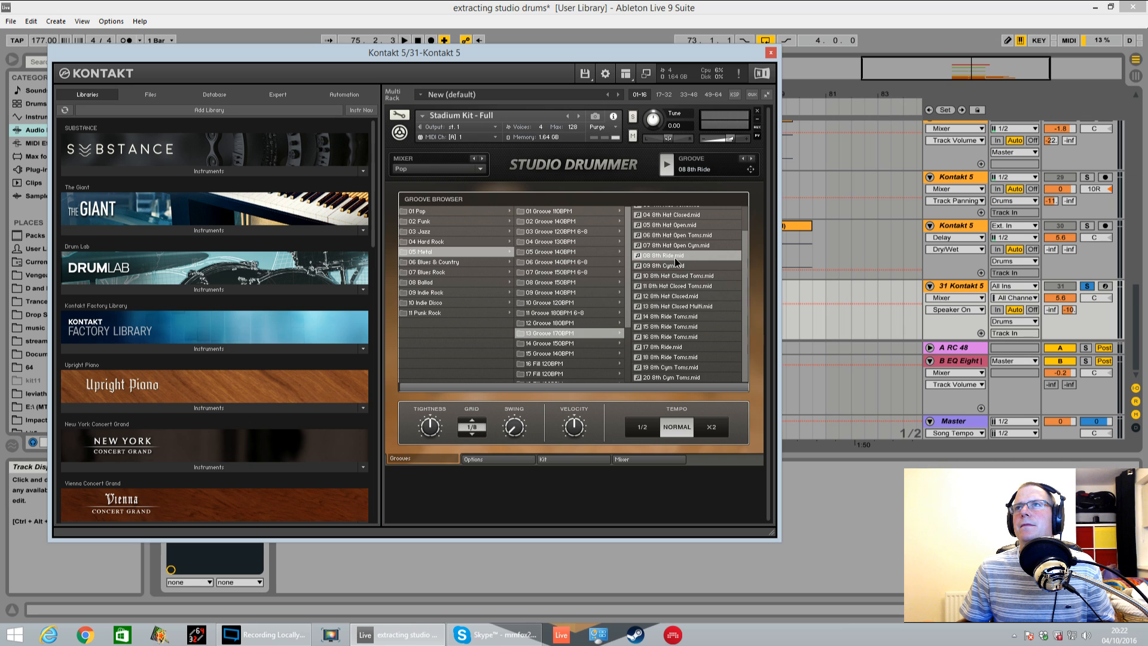
left_click(682, 246)
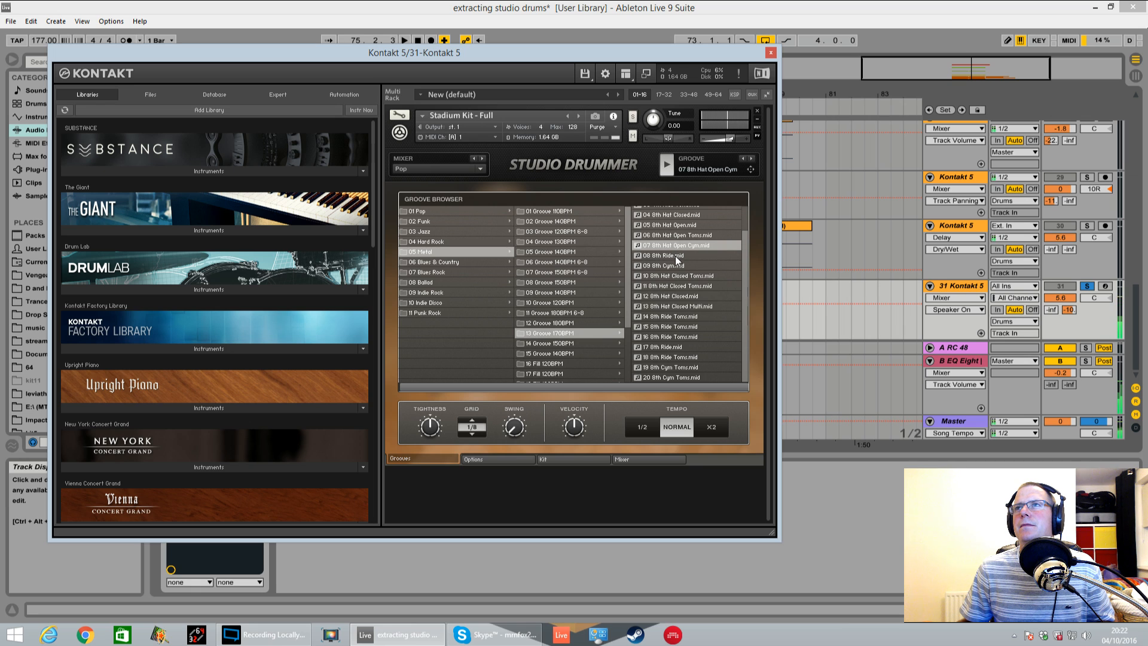
left_click(666, 168)
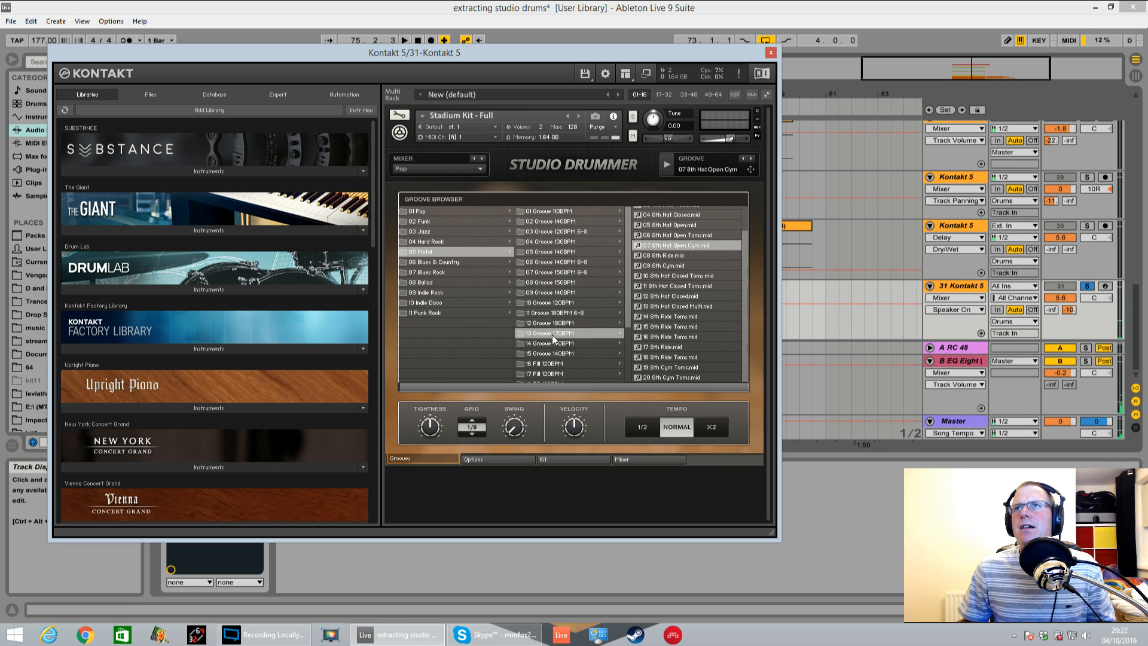
Audition 15 8th Perc from the Metal folder 03 Groove 120BPM 6-8 and lower track 31's B send to -inf
left_click(571, 272)
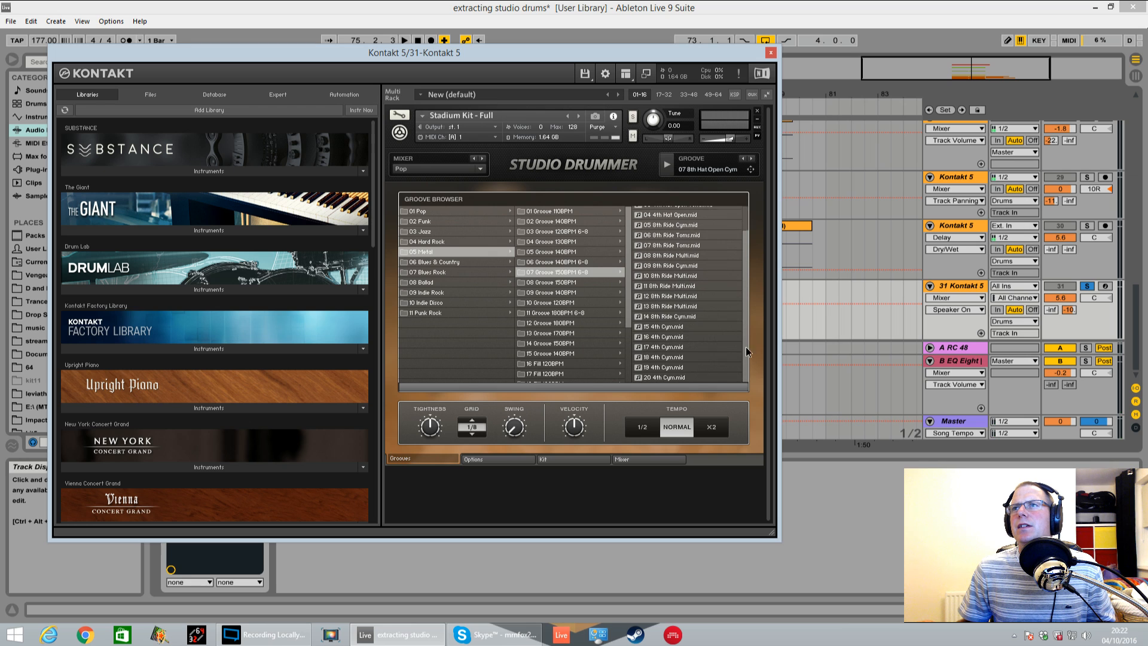
left_click(565, 233)
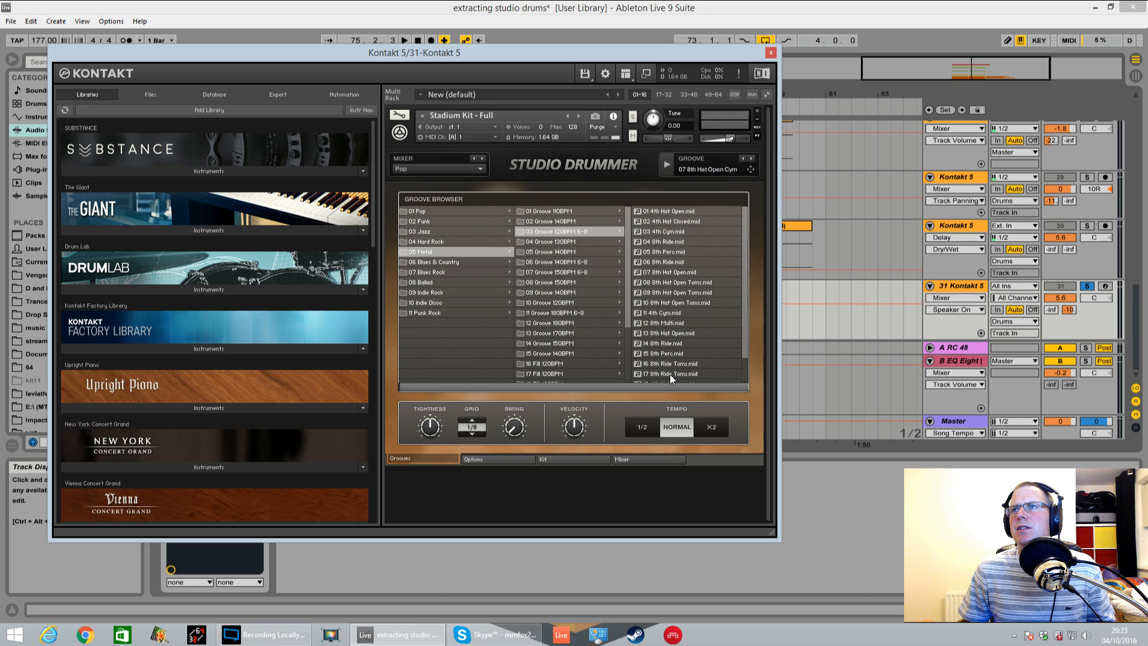
left_click(667, 353)
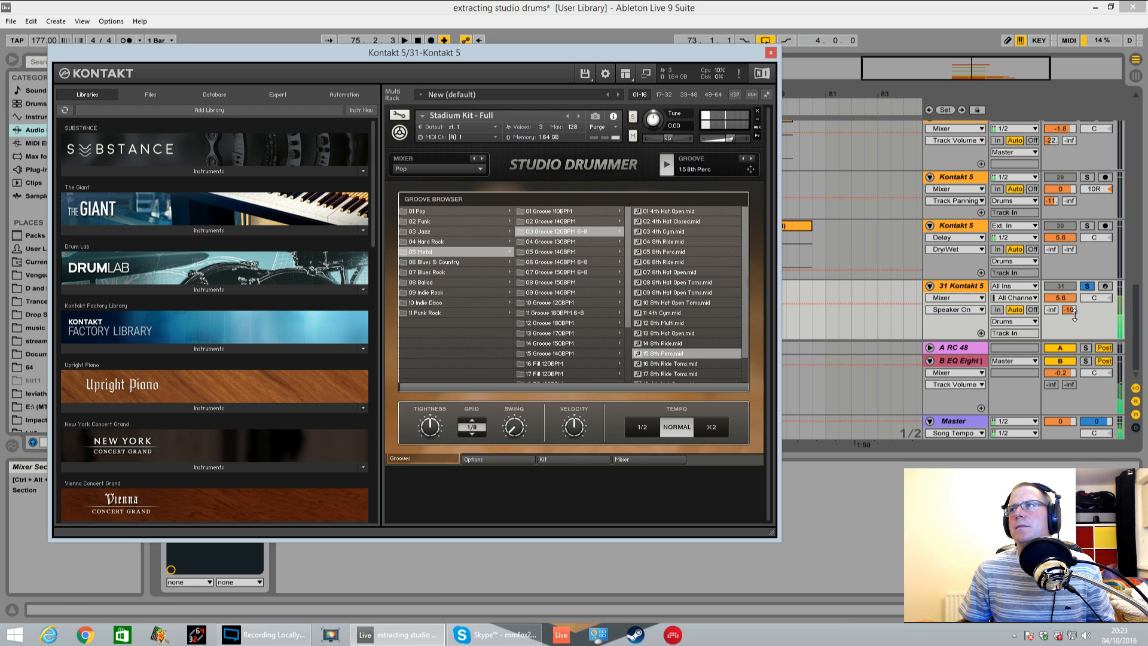
left_click_drag(1069, 310, 1068, 359)
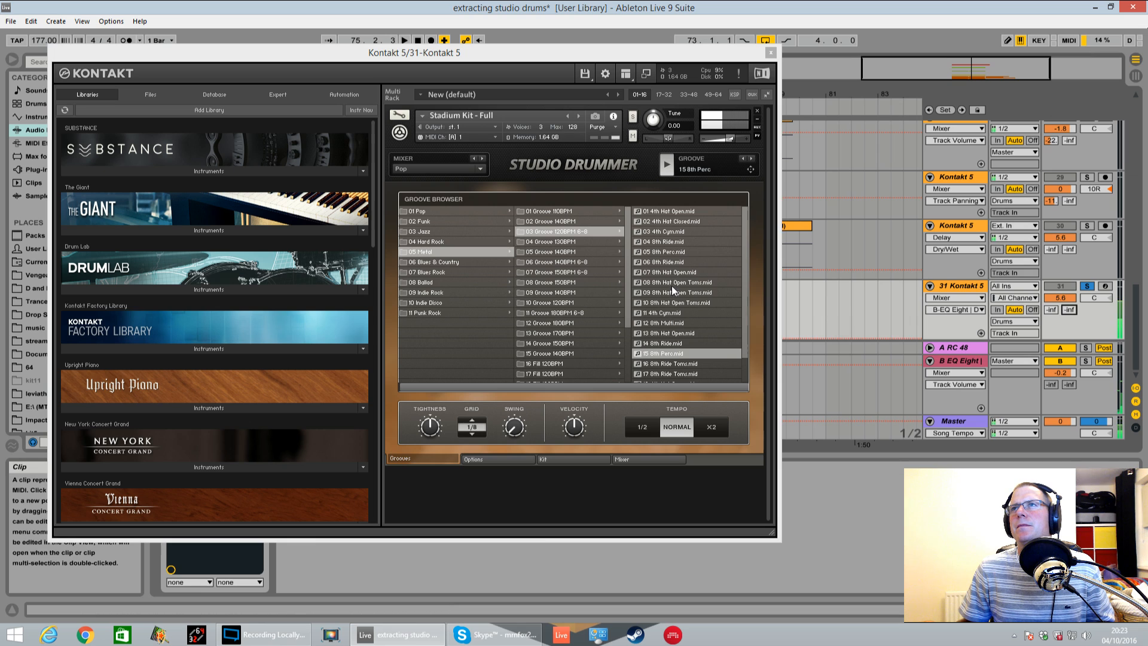
Briefly play the arrangement against the running groove, and stop both the playback and the groove preview
scroll(687, 276, "up", 2)
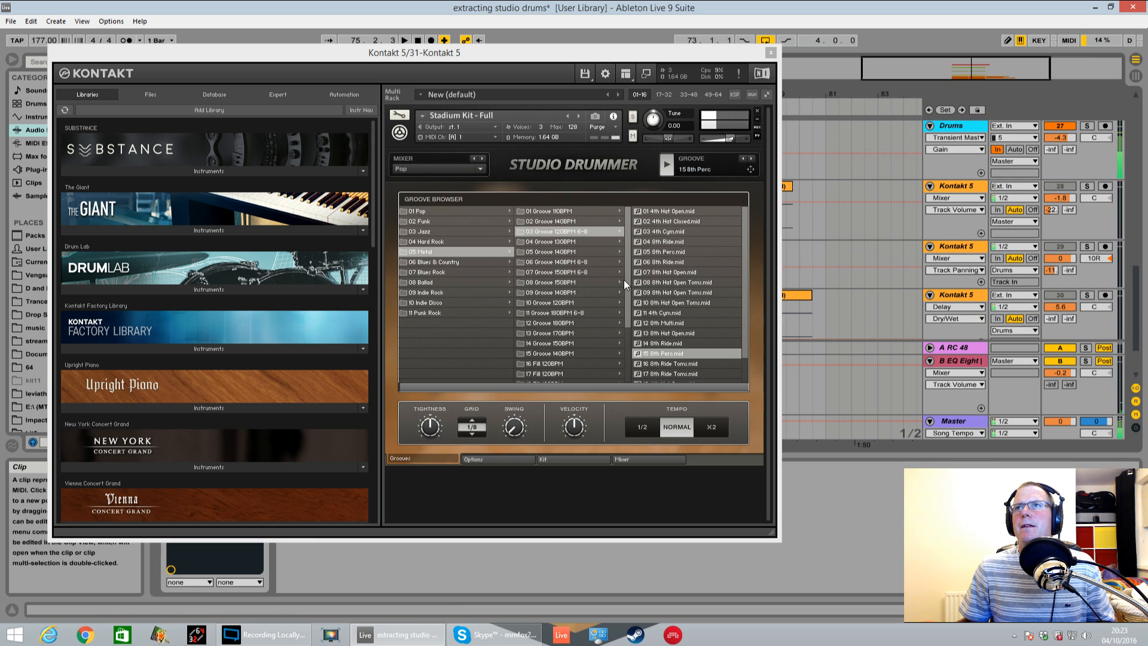
left_click(832, 177)
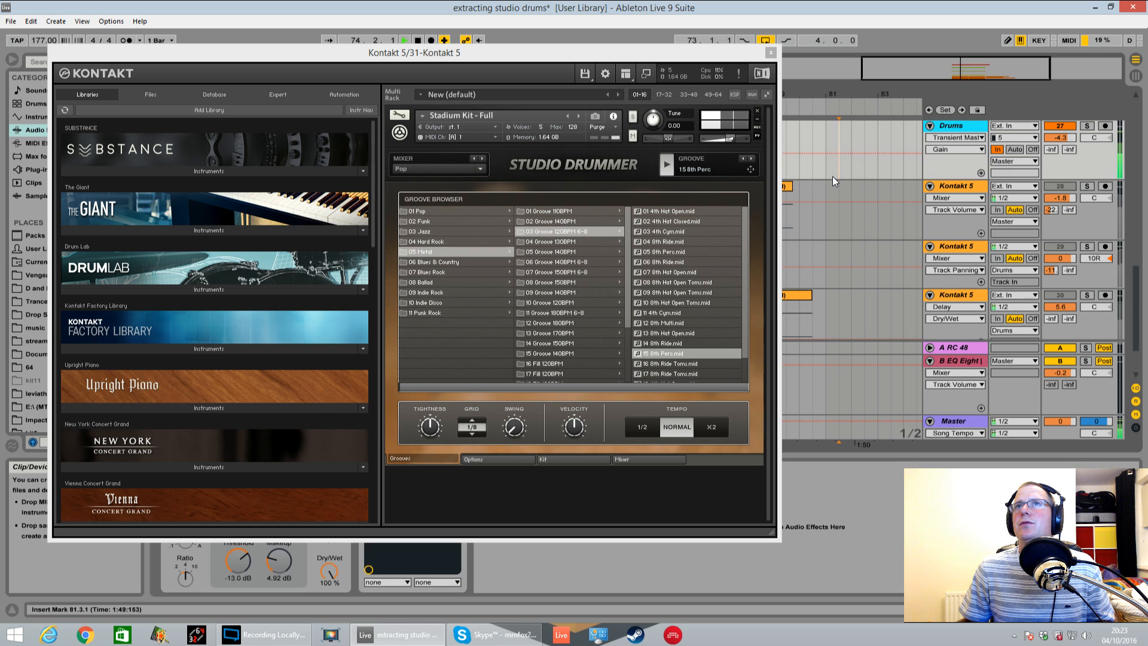
key("space")
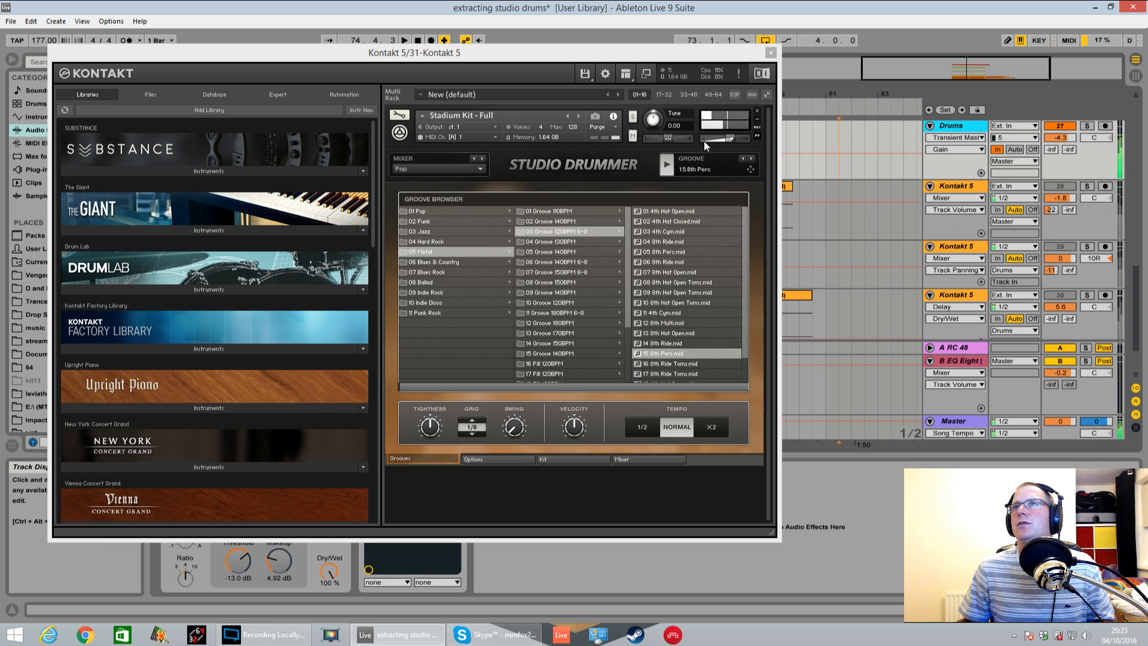
left_click(665, 172)
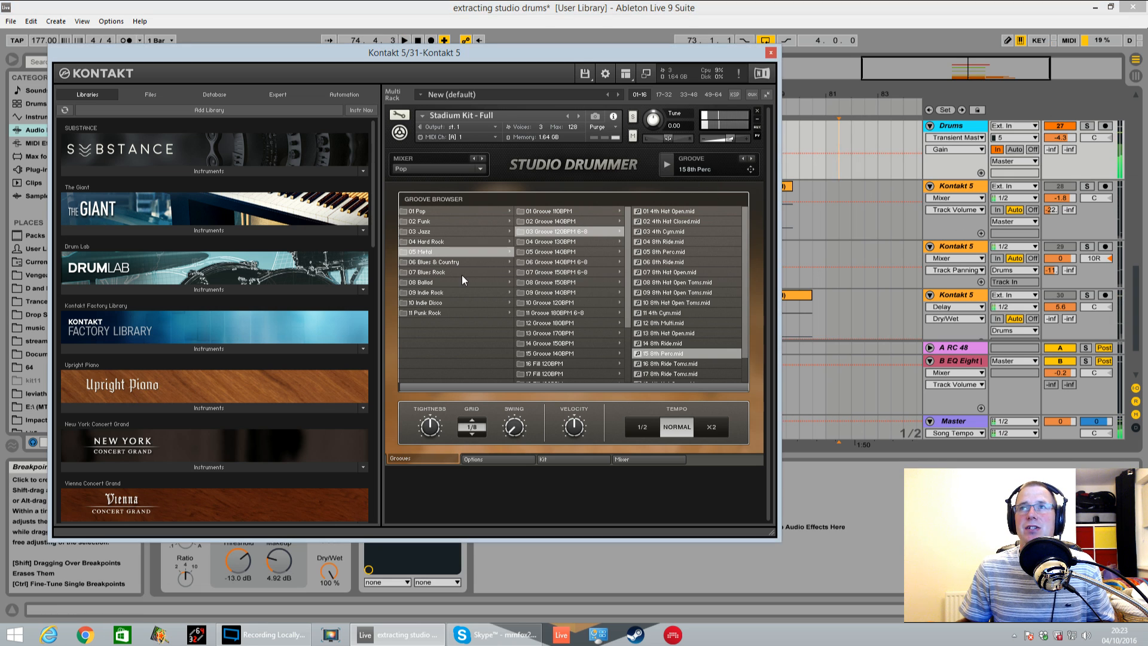
Open the 04 Groove 170BPM folder of the Punk Rock grooves and audition 07 8th Ride and 06 8th Ride
left_click(436, 302)
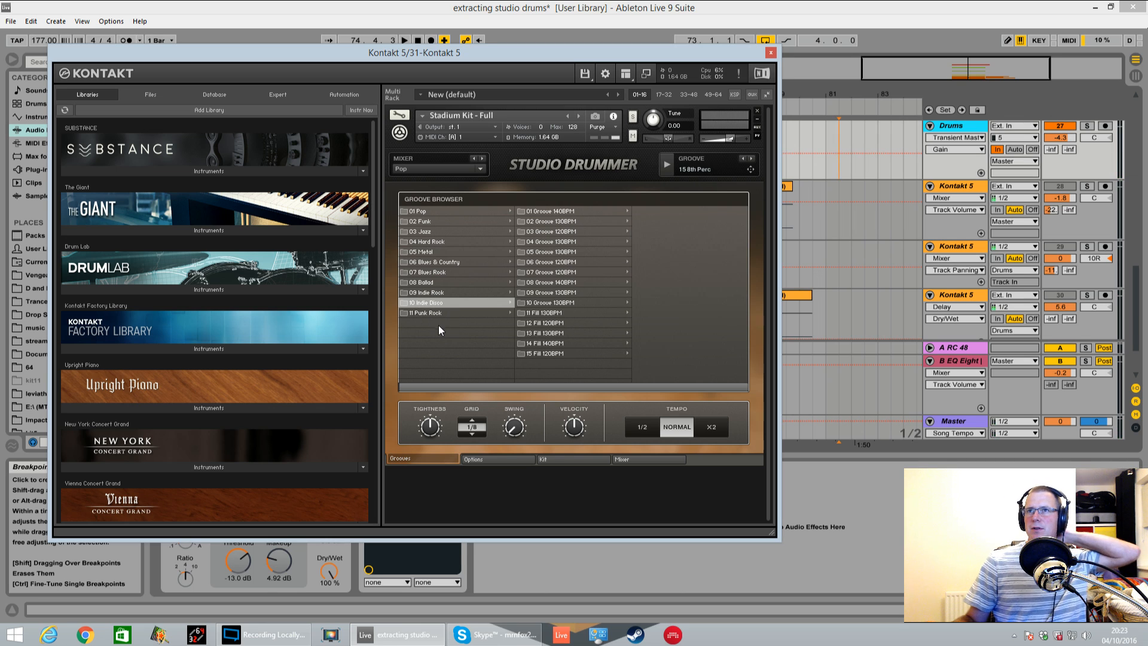
left_click(442, 314)
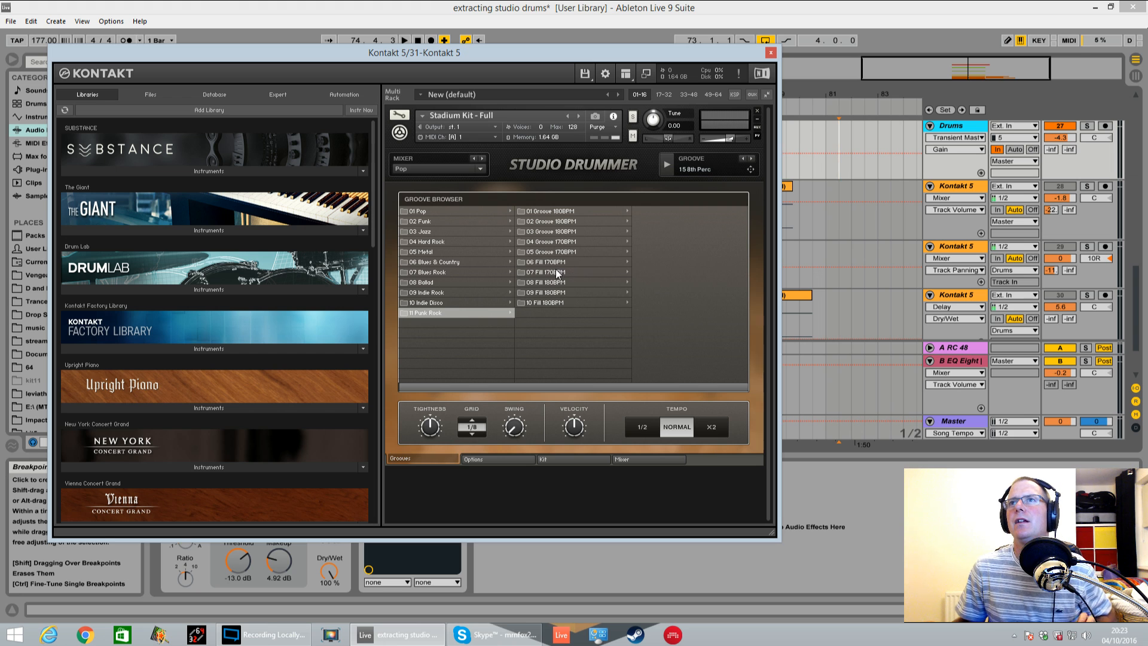
left_click(564, 242)
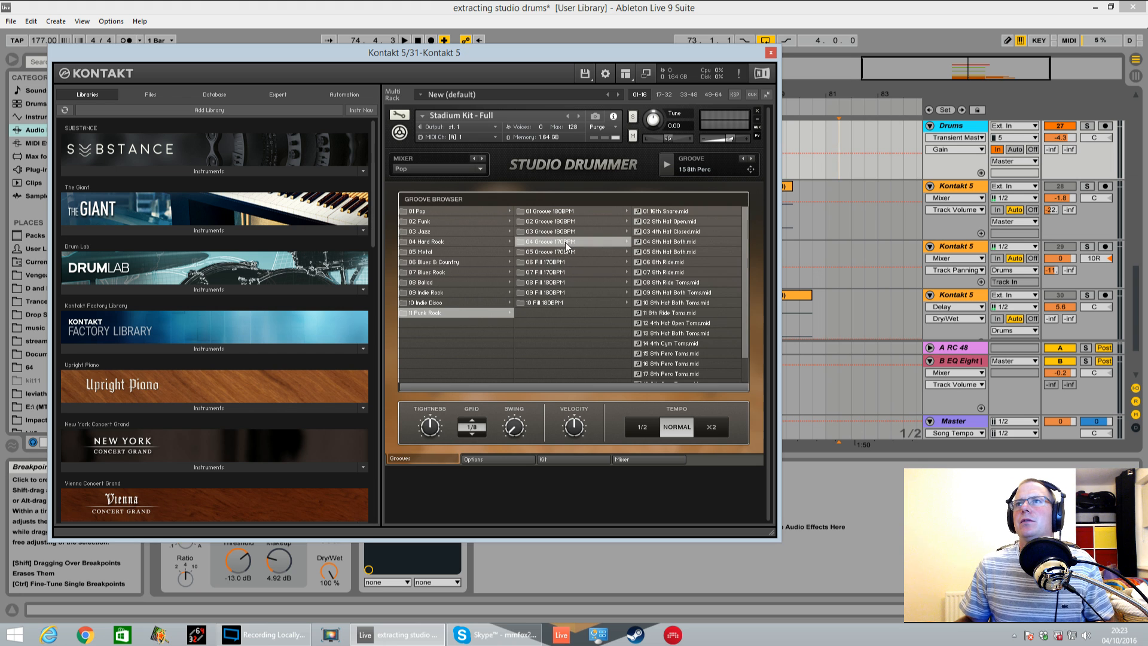
left_click(676, 274)
left_click(667, 168)
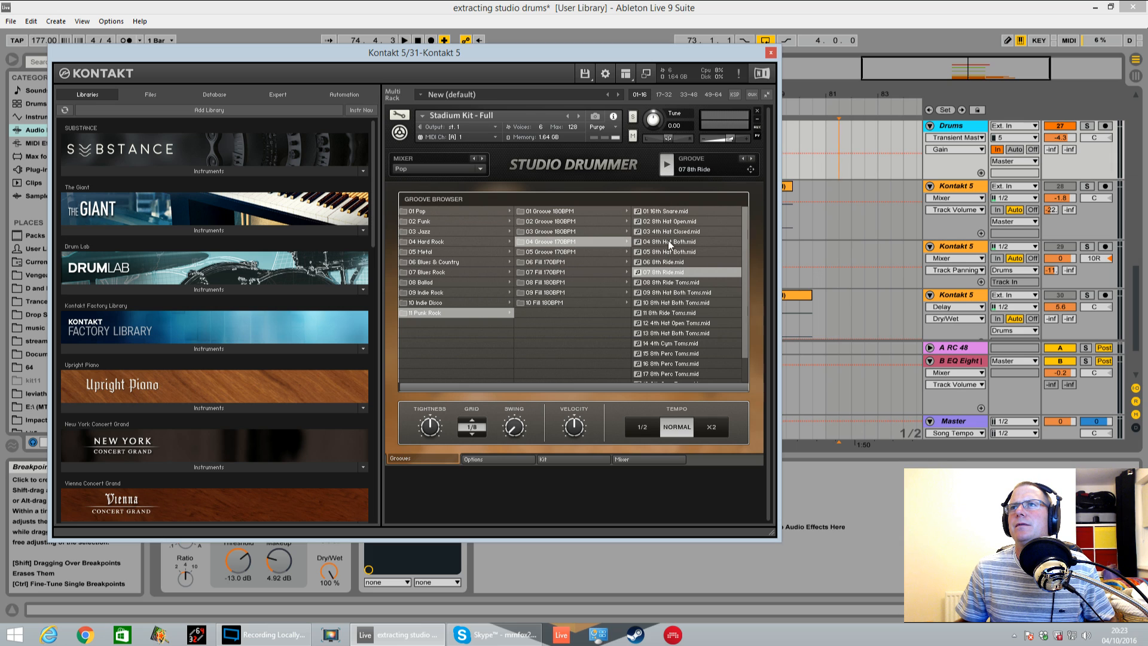
left_click_drag(695, 55, 647, 98)
left_click(630, 301)
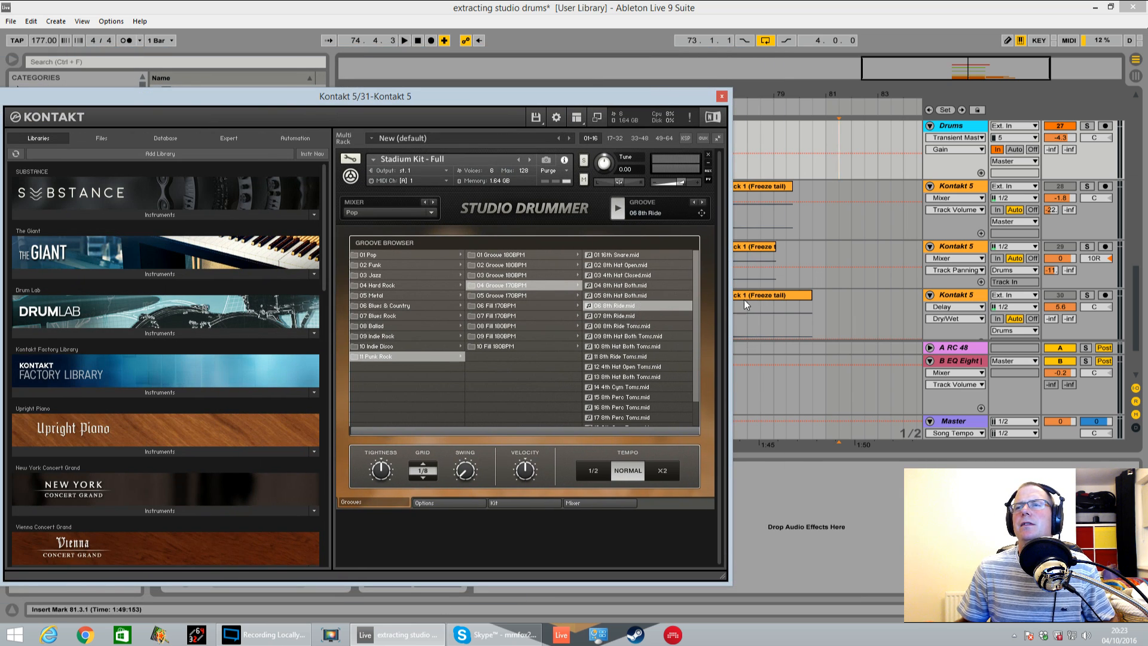
Audition 03 4th Hat Closed and 02 8th Hat Open from the Punk Rock 170BPM folder, and choose 01 16th Snare
key("space")
key("space")
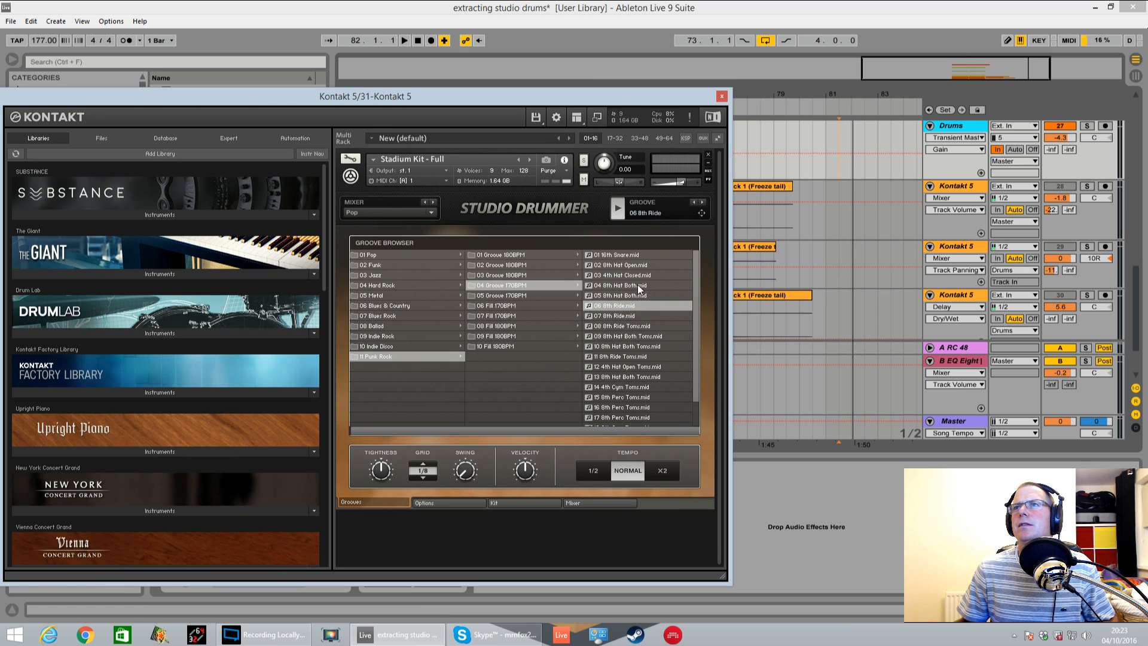
left_click(632, 276)
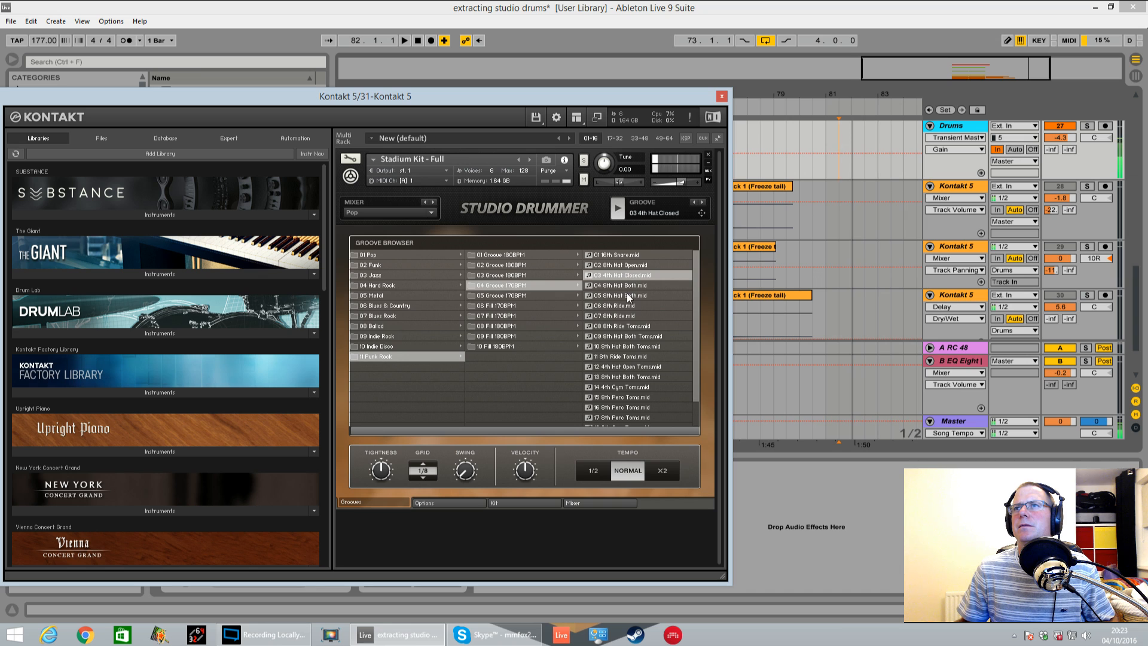
left_click(612, 264)
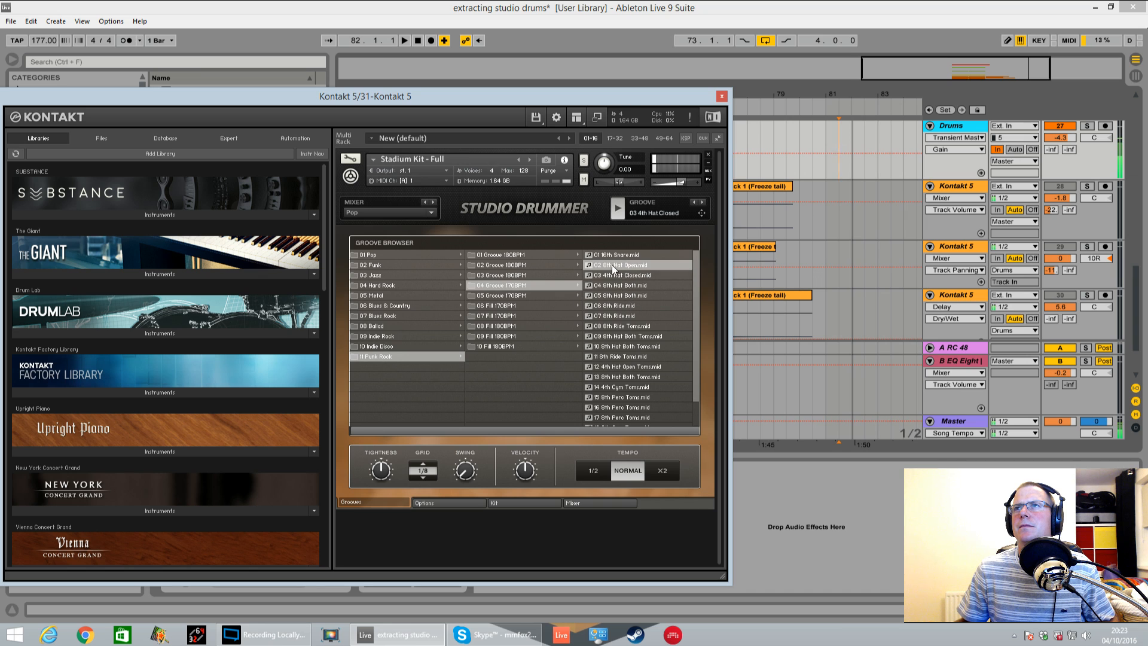
left_click(615, 256)
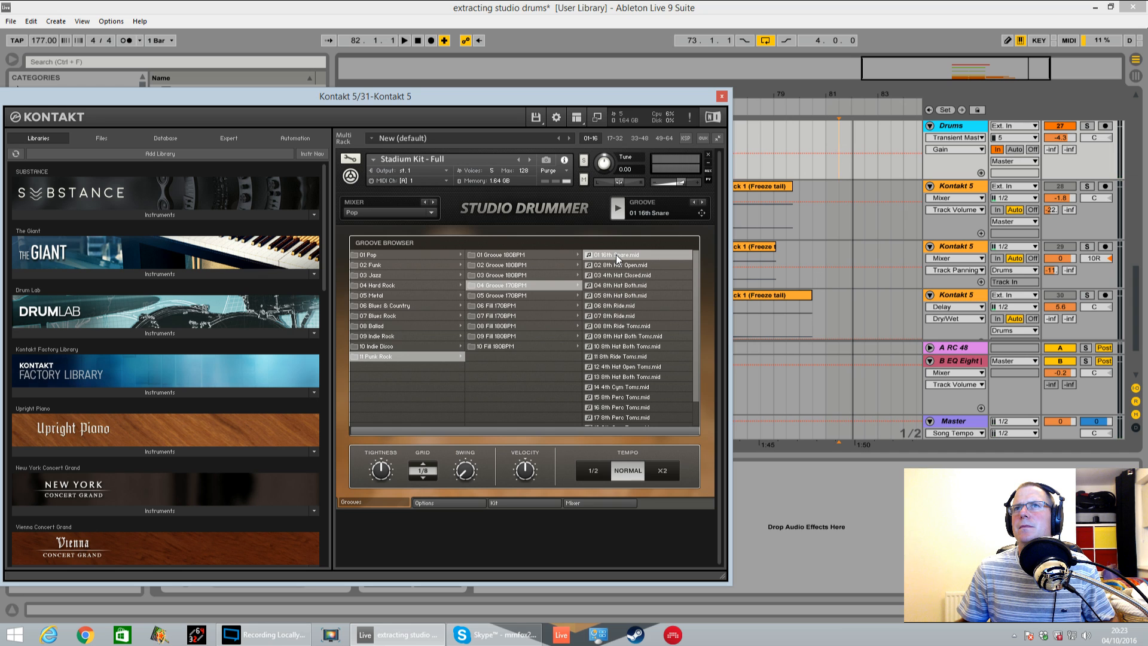
Place the 01 16th Snare groove on Kontakt track 31 at bar 73 and play the loop briefly to hear it
left_click(903, 273)
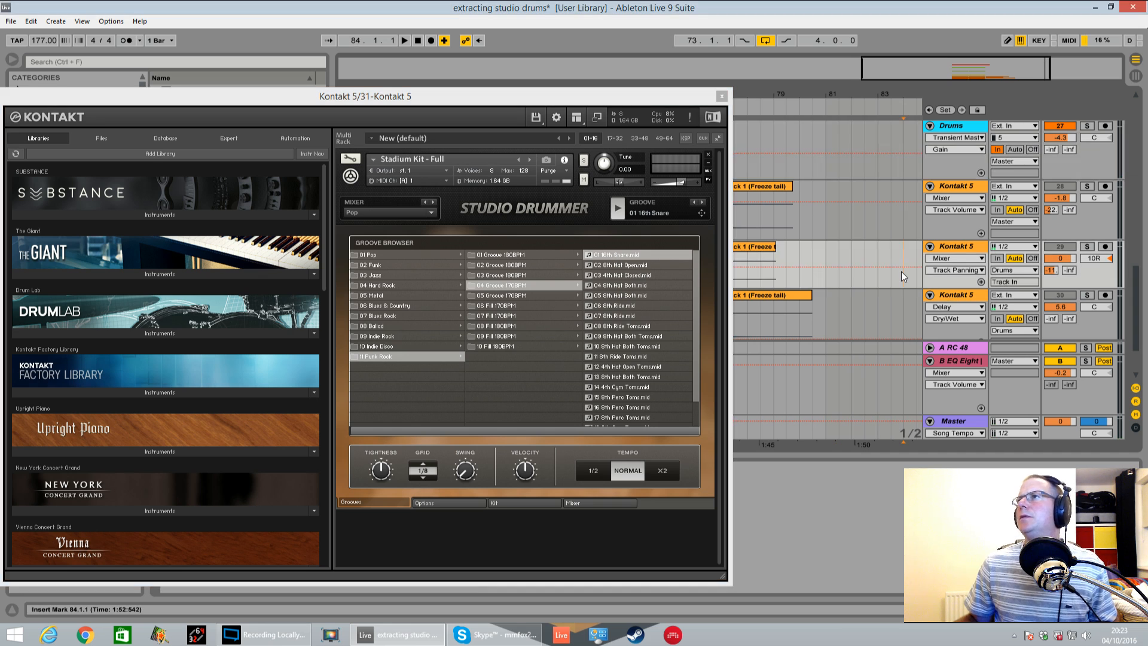
left_click_drag(661, 103, 426, 133)
left_click(869, 285)
scroll(869, 285, "down", 2)
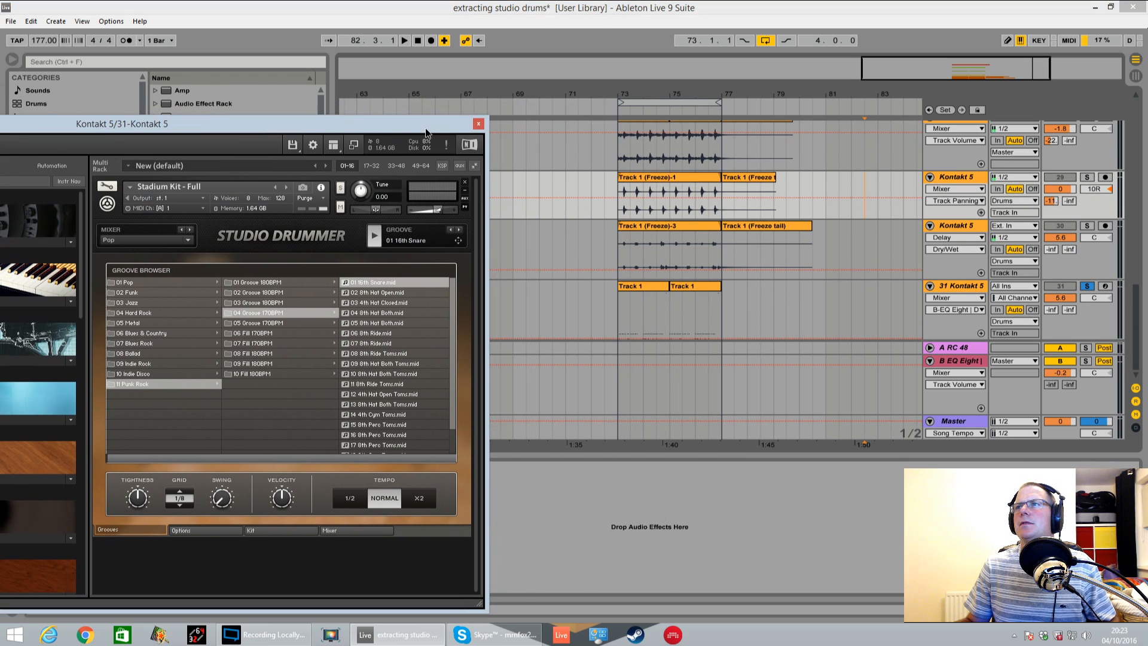
mouse_move(457, 241)
left_mouse_down()
mouse_move(658, 314)
mouse_move(621, 314)
left_mouse_up()
left_click(610, 357)
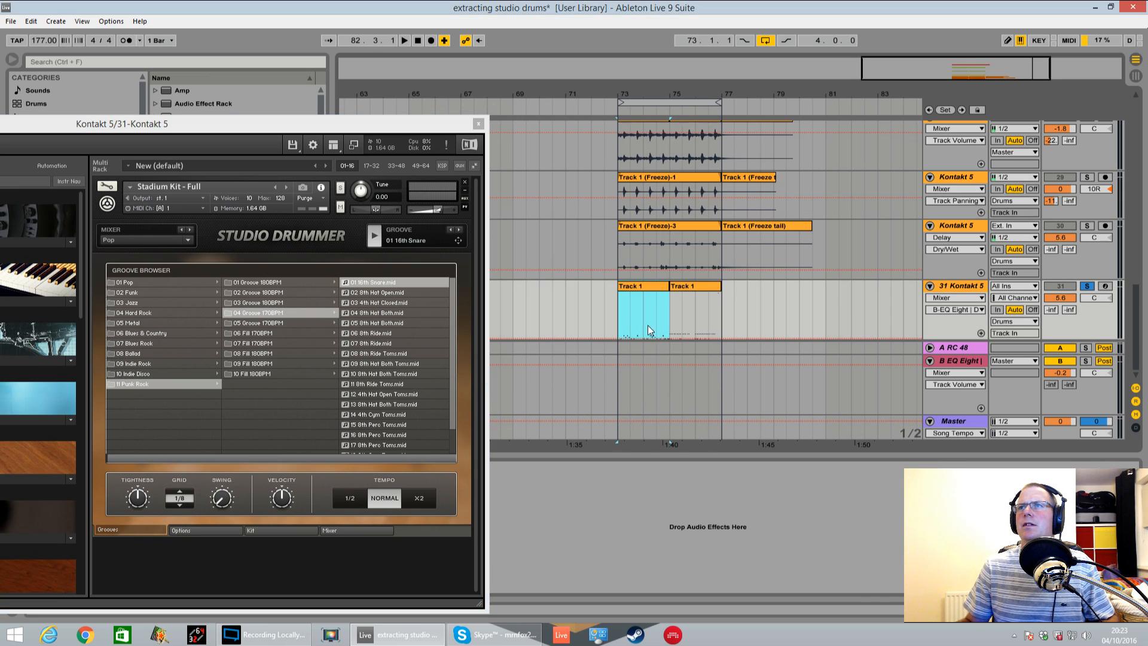
key("space")
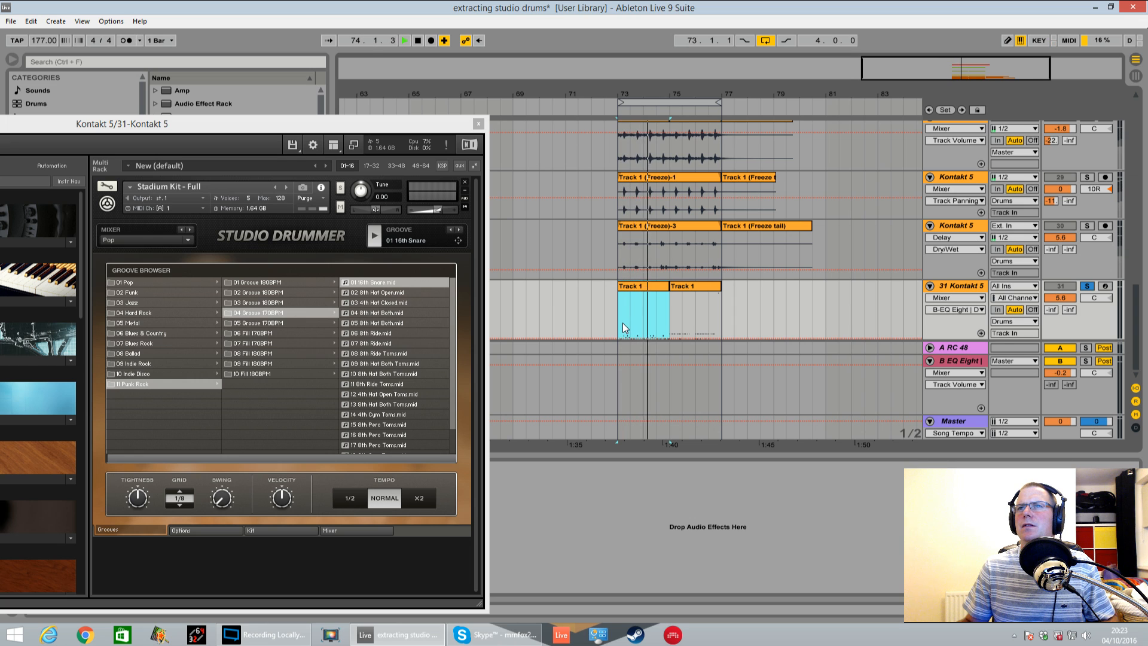
key("space")
Open the Studio Drummer mixer with its window moved back into view and unmute the OH ST and ROOM channels
left_click_drag(422, 120, 594, 86)
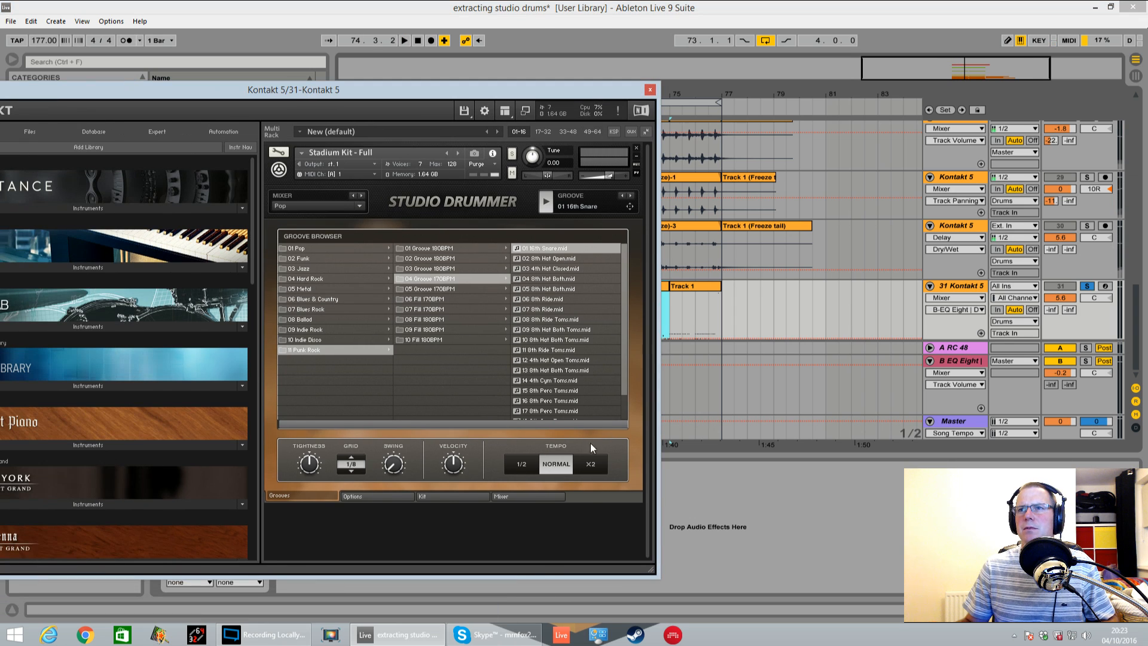
left_click(536, 498)
left_click(550, 304)
left_click(588, 303)
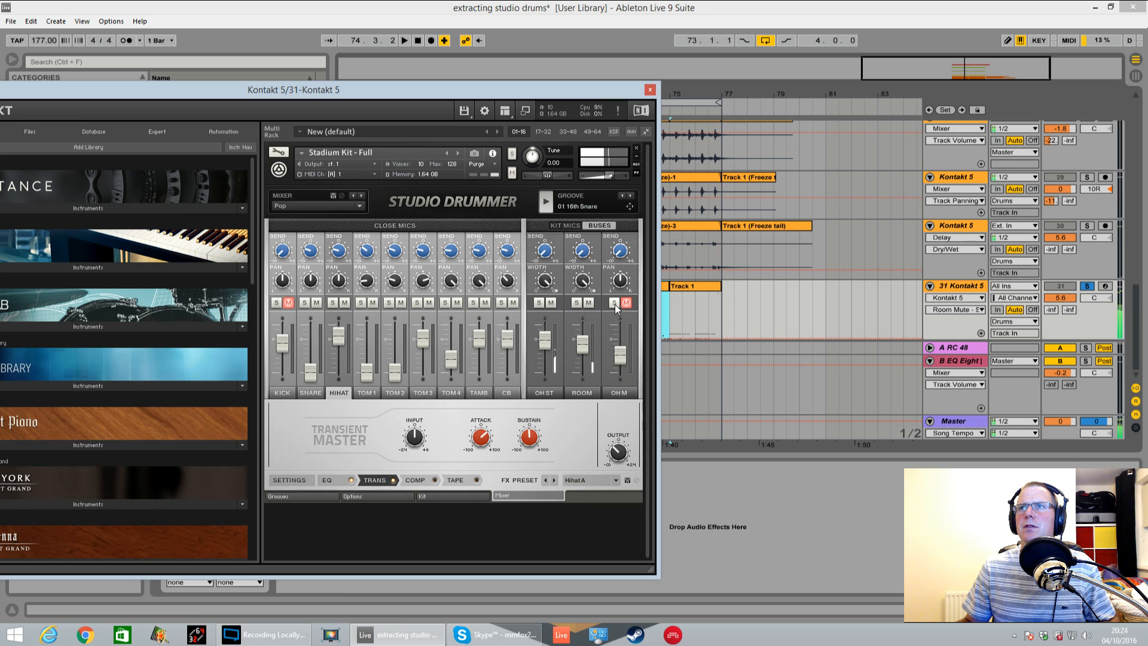
Compare the OH M, ROOM and OH ST channels by soloing and muting, leaving only ROOM muted among the kit mics
left_click(615, 304)
left_click(626, 304)
left_click(614, 304)
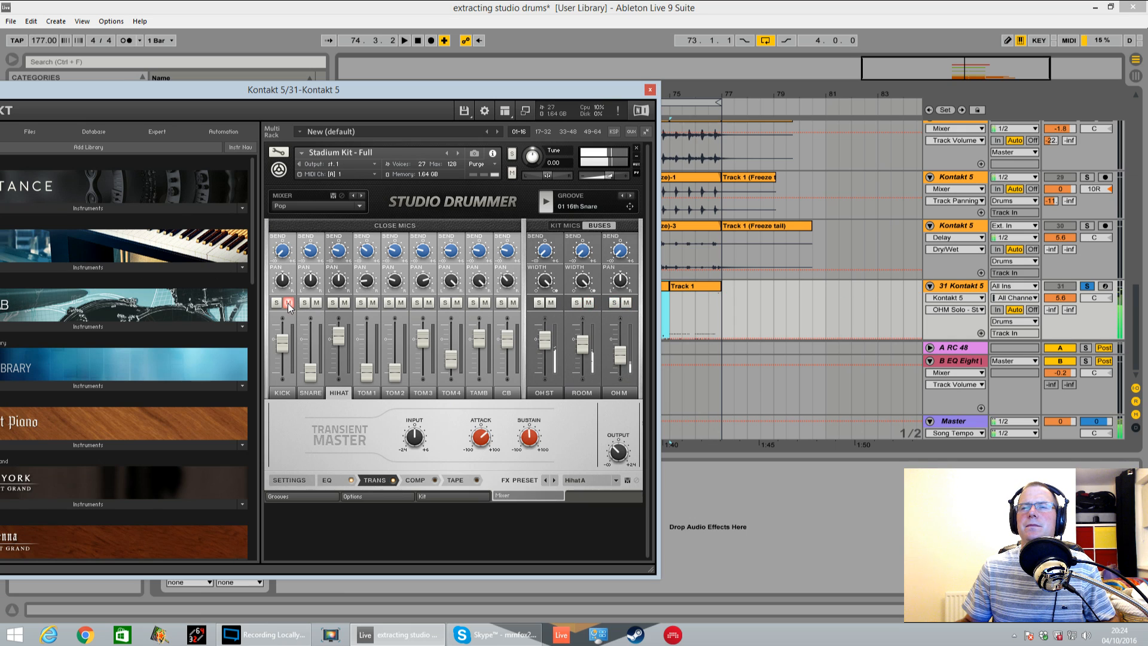
left_click(588, 304)
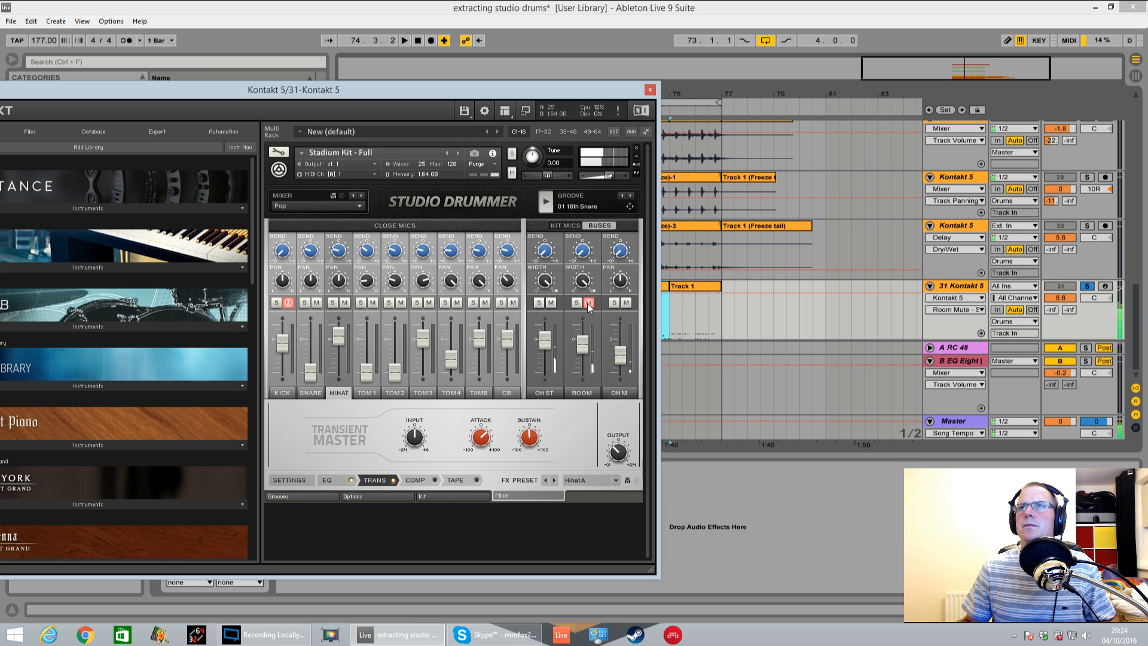
left_click(551, 304)
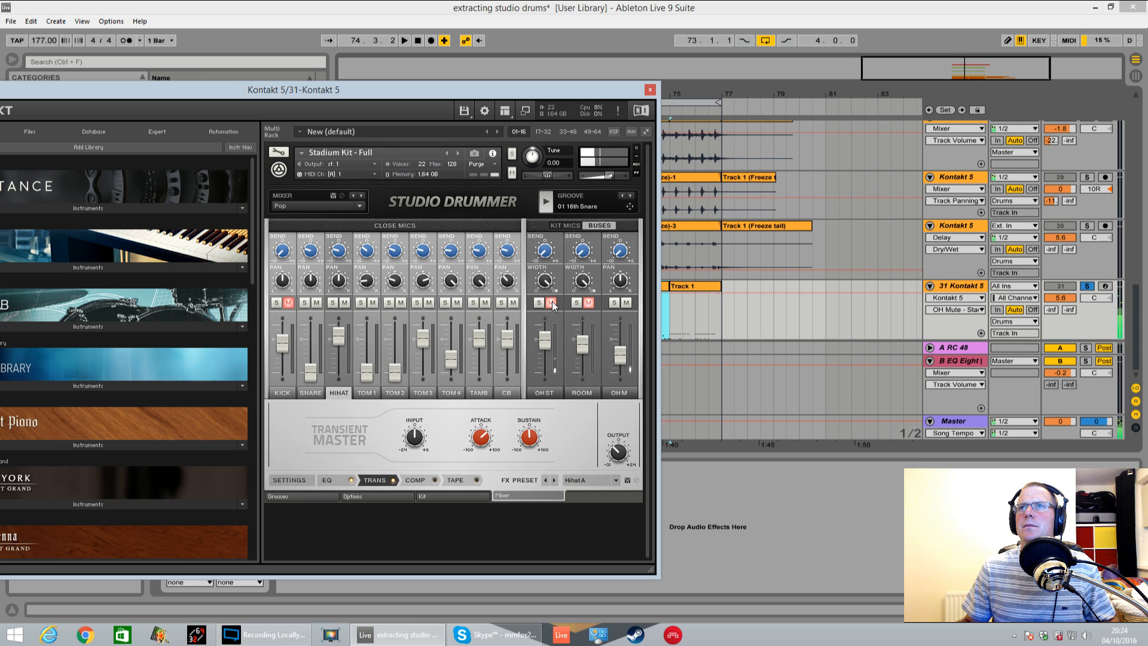
left_click(626, 304)
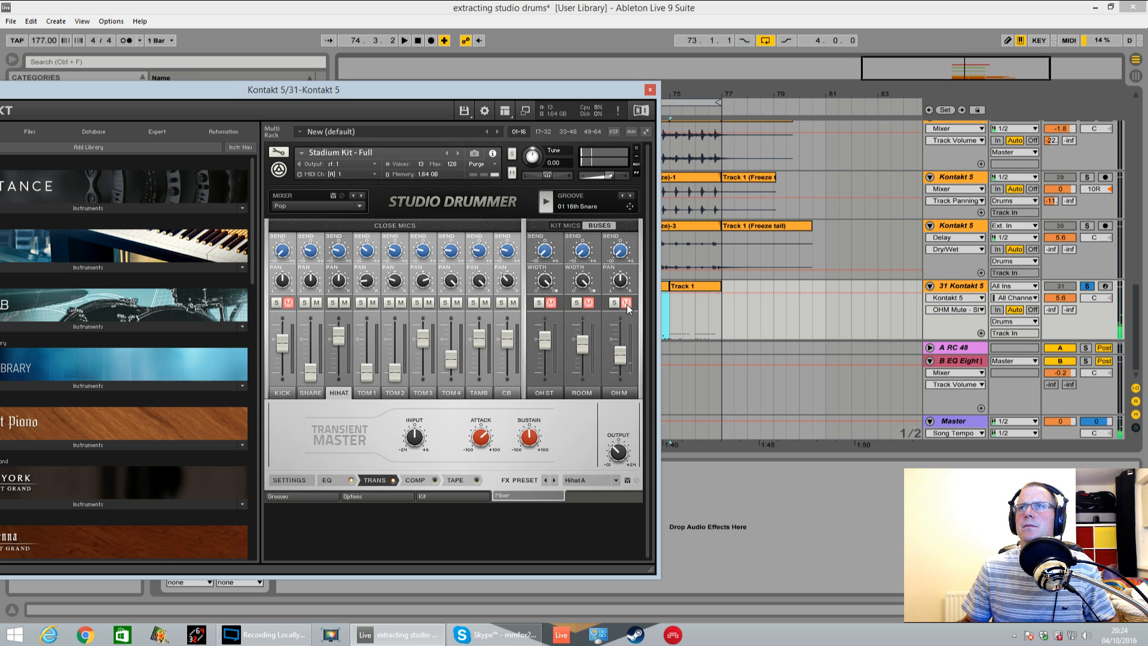
left_click(569, 227)
left_click(555, 304)
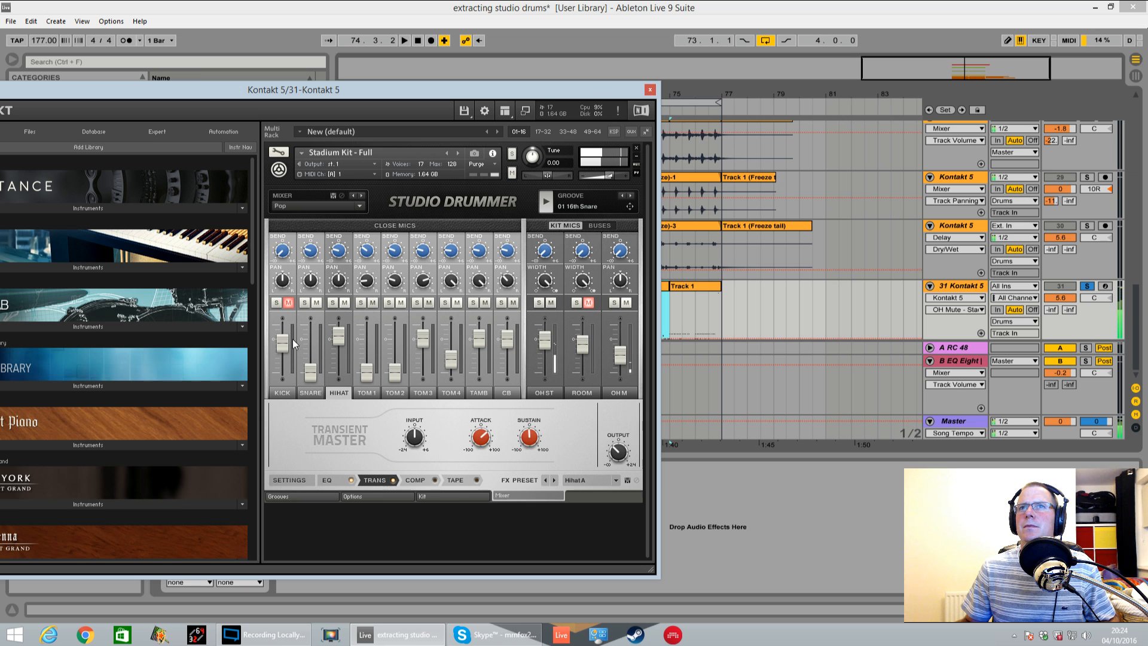
Lower the KICK fader to match the SNARE fader, then take track 31 out of solo with the insert marker at bar 81
left_click_drag(282, 341, 282, 371)
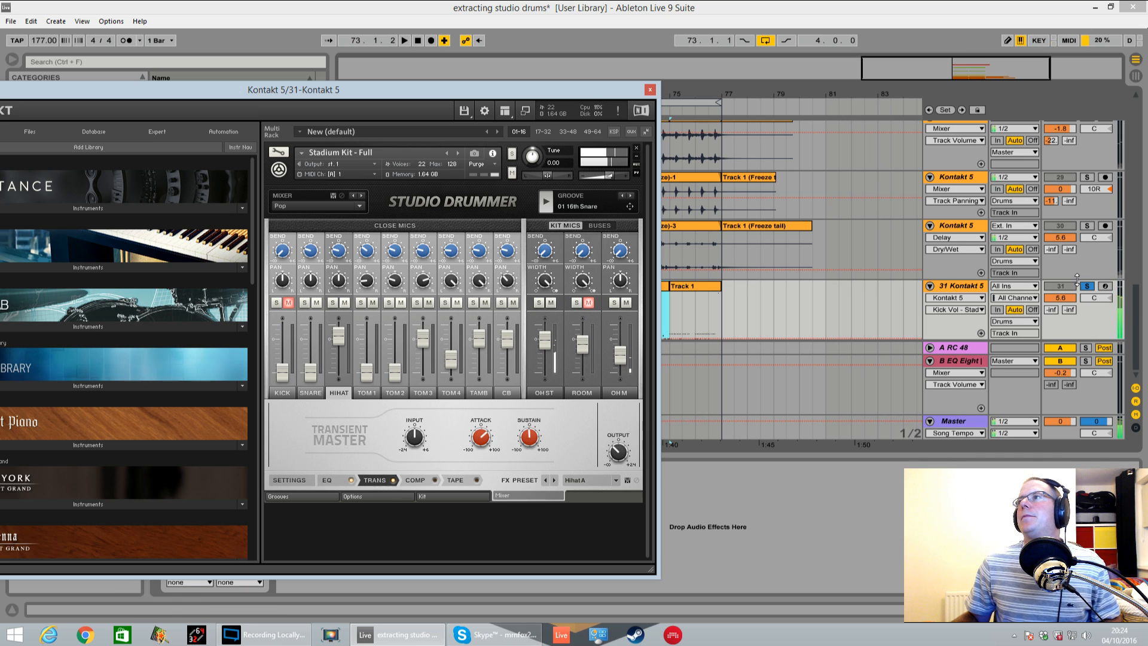
left_click(883, 332)
left_click(829, 319)
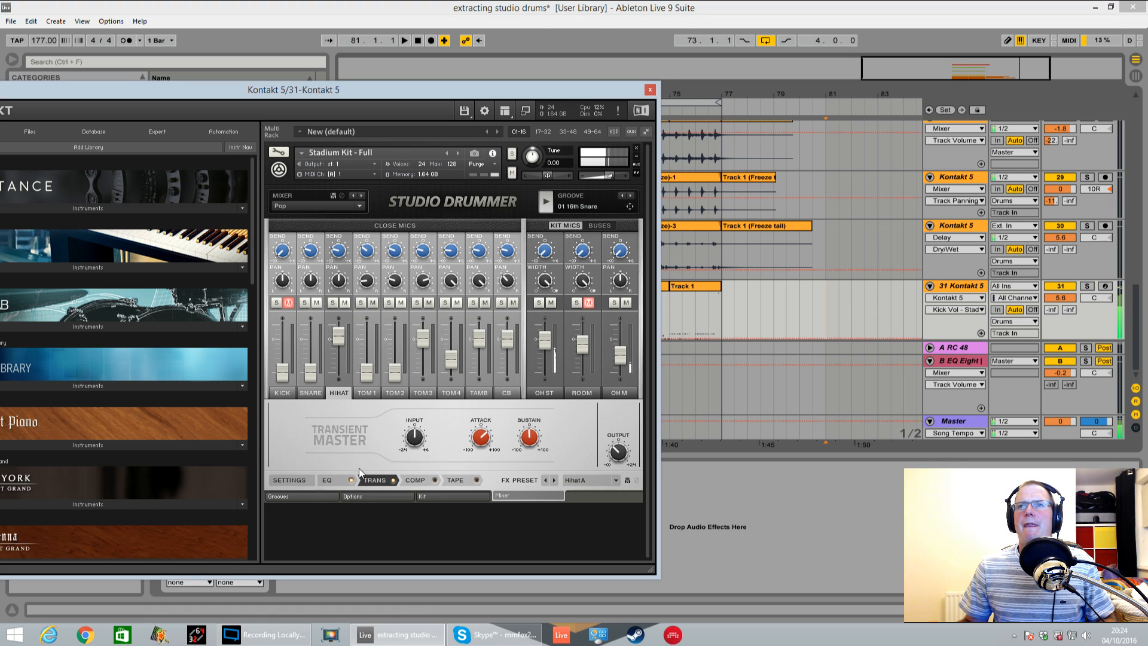
Browse the Punk Rock fills, audition ride and hat grooves in 05 Groove 170BPM, and choose 09 8th Ride Toms
left_click(317, 496)
left_click(426, 299)
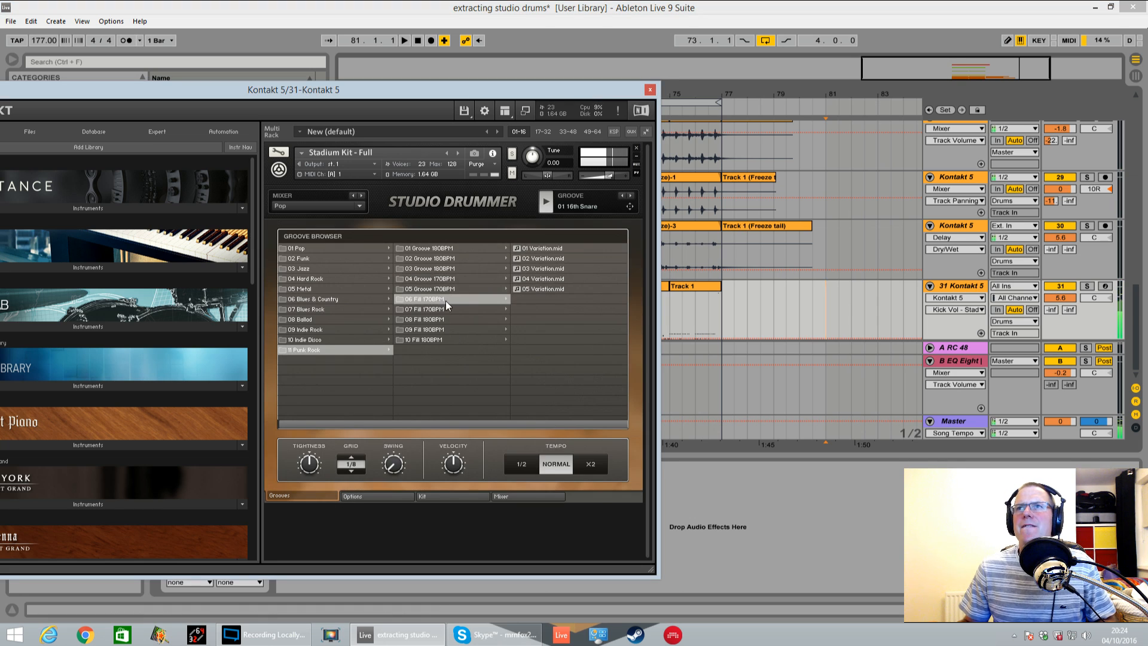
left_click(432, 310)
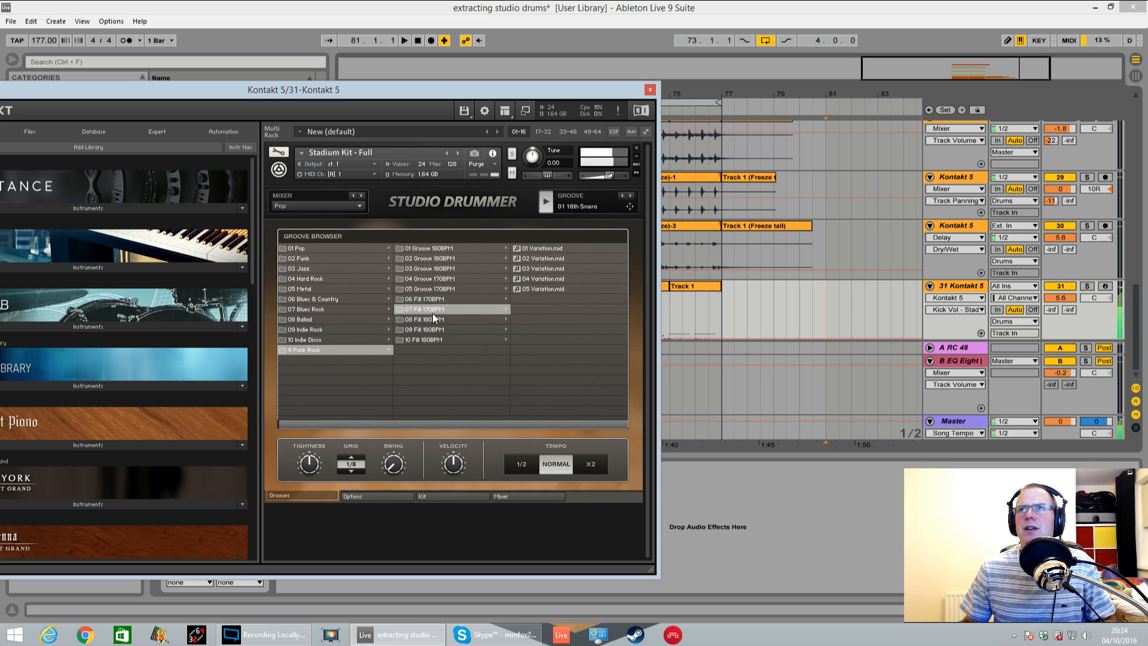
left_click(443, 288)
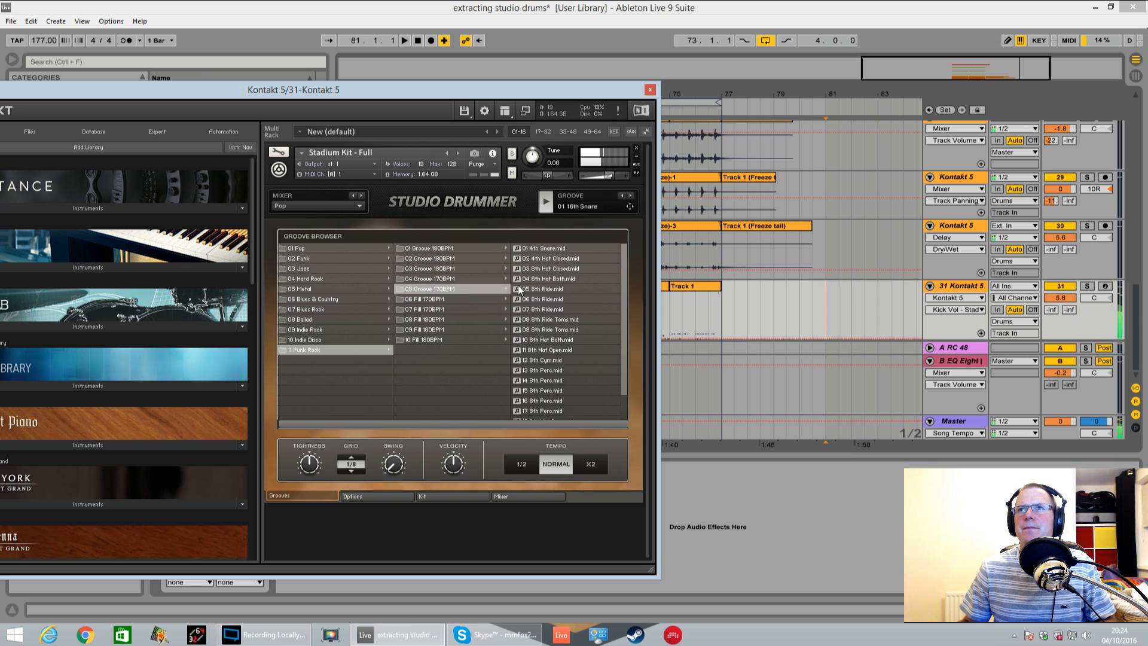
left_click(556, 279)
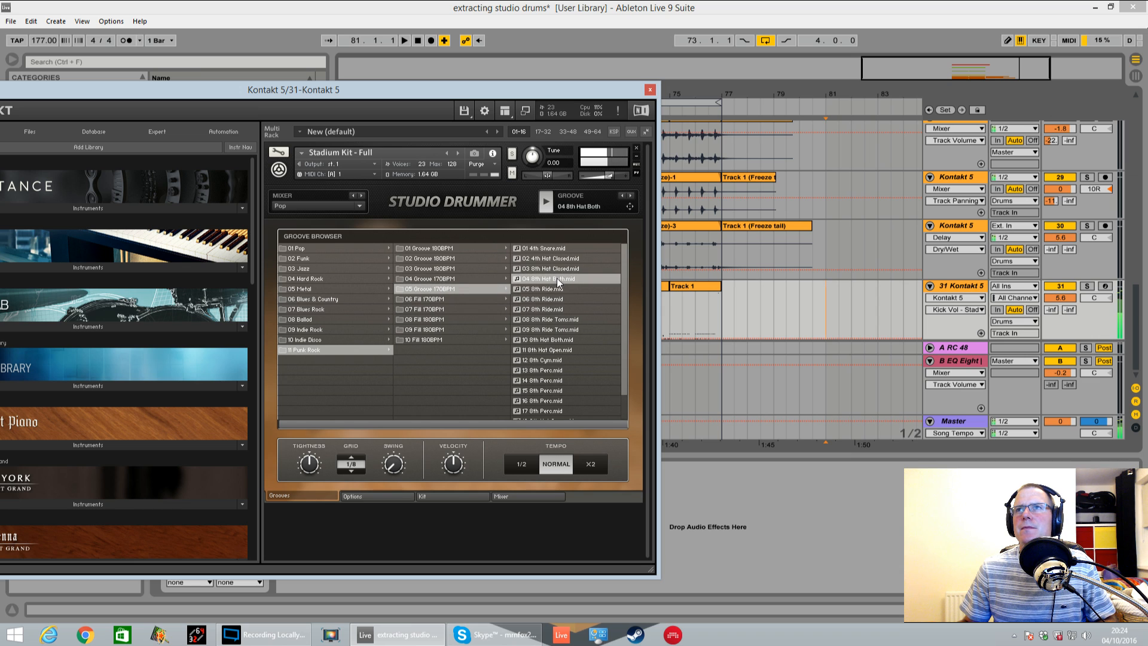
left_click(561, 320)
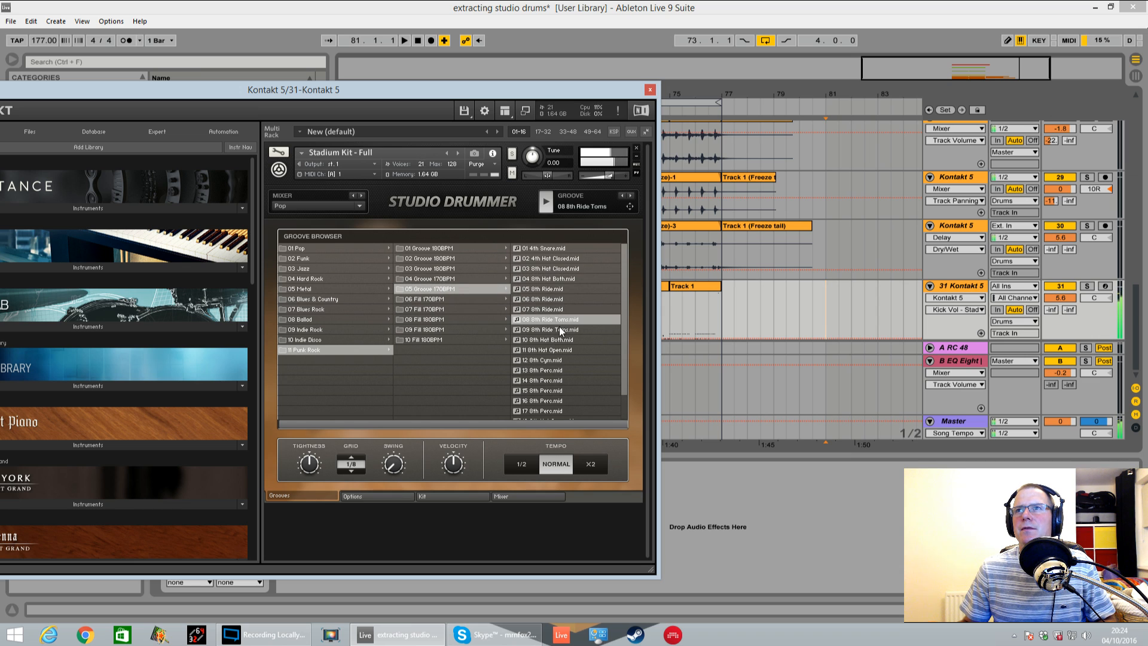
left_click(560, 331)
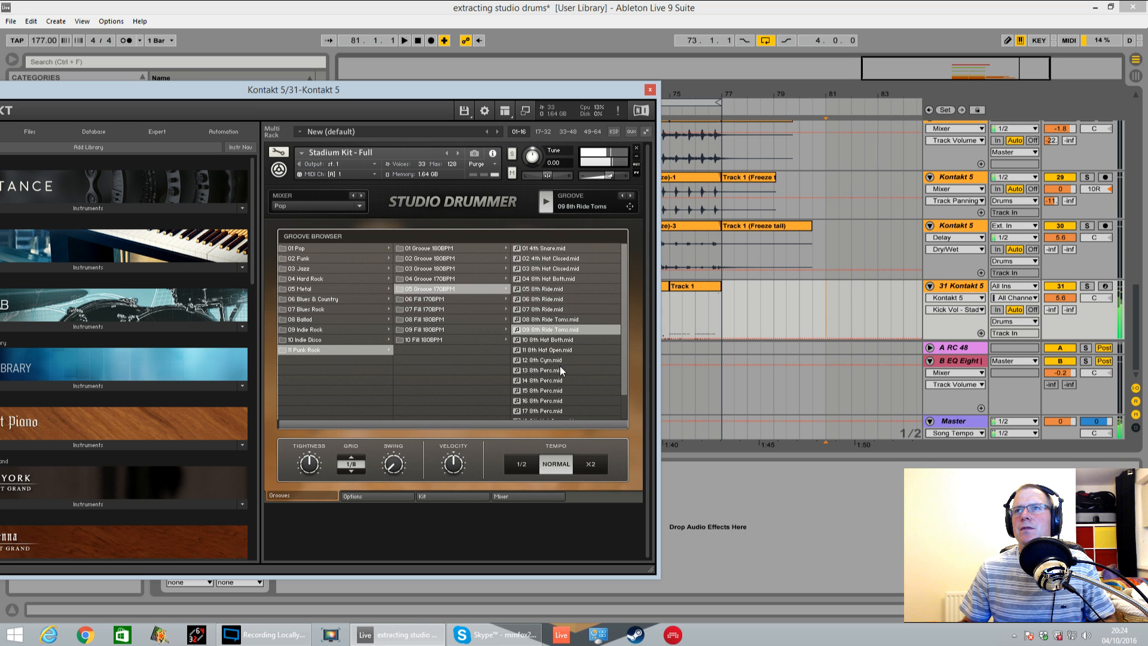
Place two back-to-back copies of 09 8th Ride Toms on Kontakt track 31 from bar 73 to 77, declining the tempo import
left_click_drag(639, 90, 368, 66)
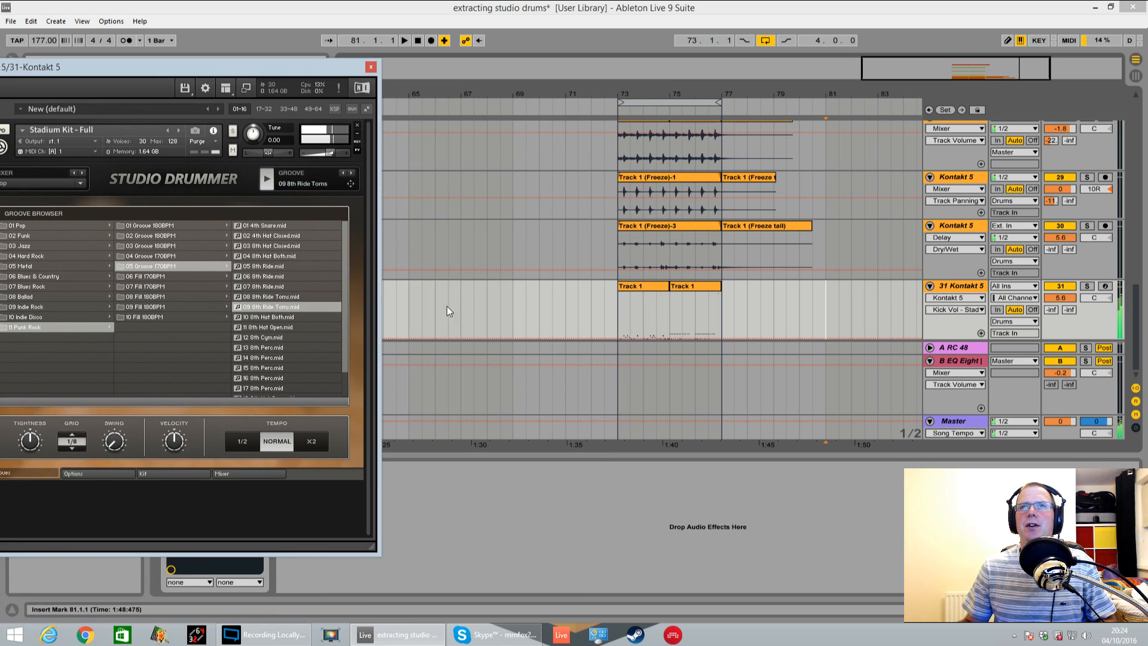
mouse_move(351, 183)
left_mouse_down()
mouse_move(468, 205)
mouse_move(648, 322)
mouse_move(624, 328)
mouse_move(618, 350)
left_mouse_up()
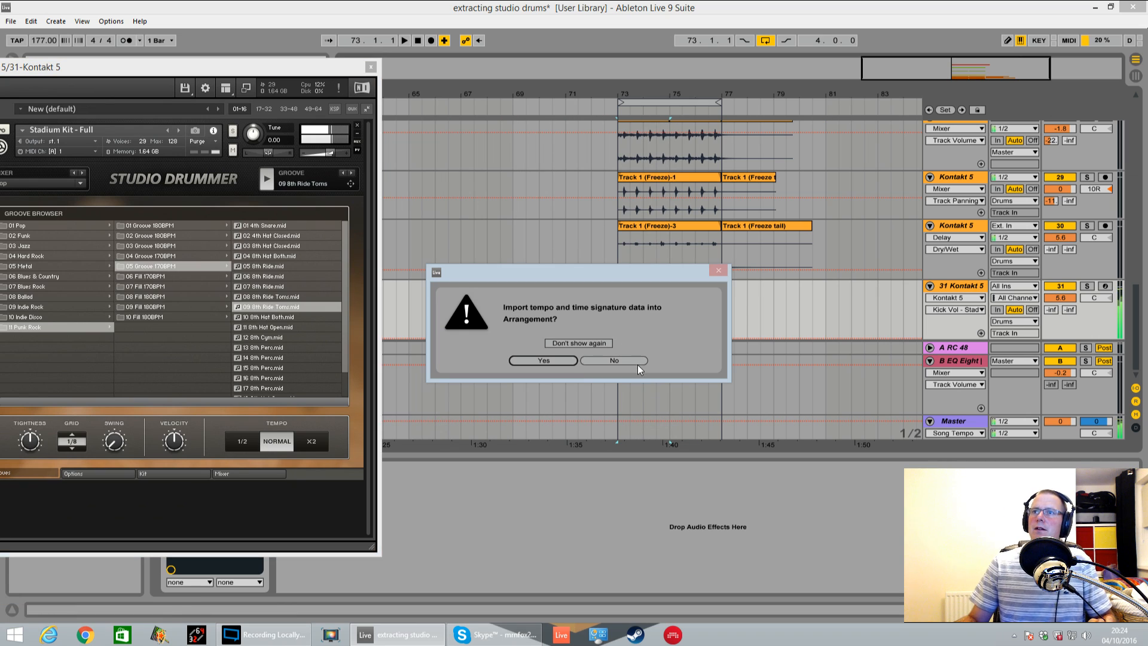
left_click(635, 360)
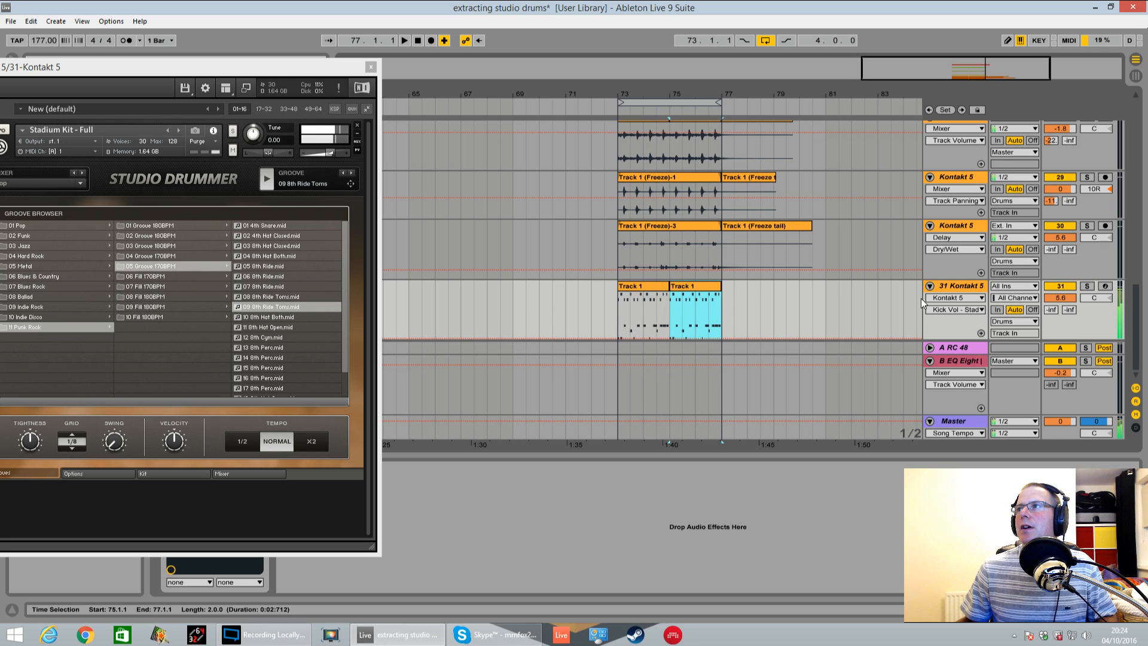
Play the loop from bar 73 and lower track 31's volume to 3.0 dB
left_click(621, 310)
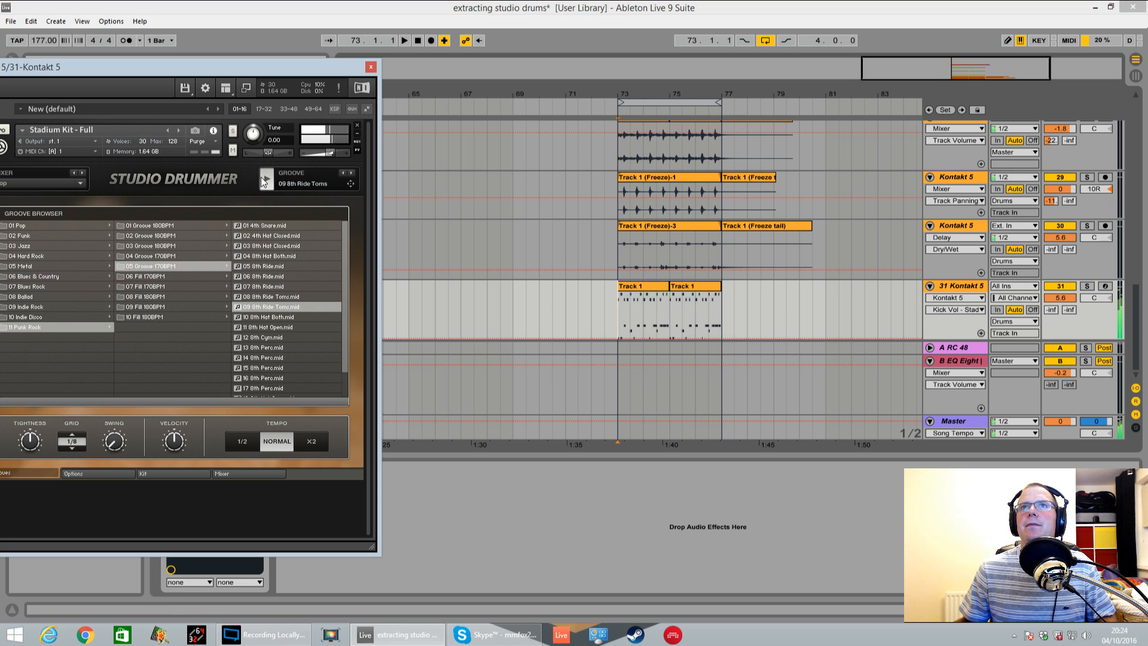
key("space")
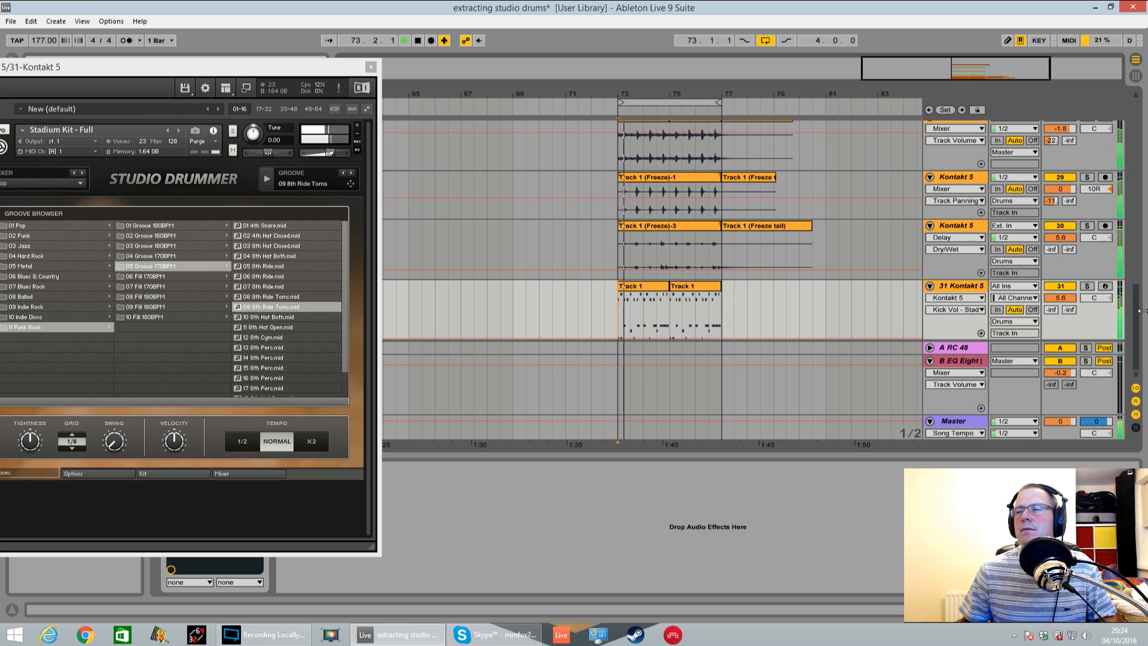
left_click_drag(1072, 302, 1072, 317)
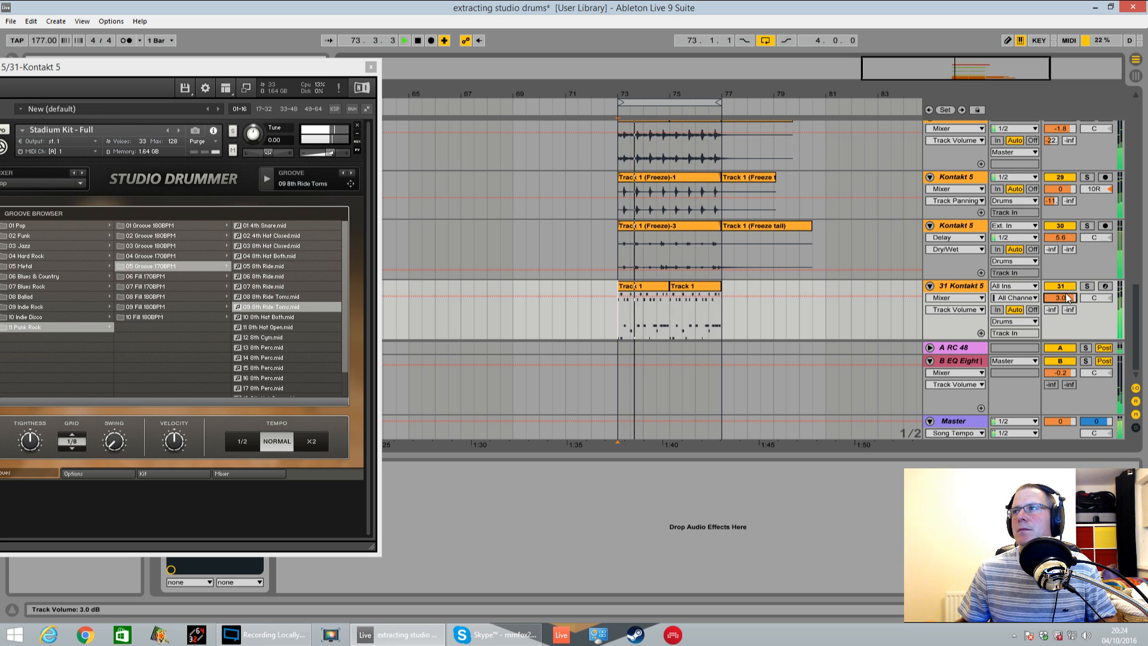
Solo track 31 and play the loop while checking the CB and OH ST channels in the Studio Drummer mixer
left_click_drag(288, 63, 621, 49)
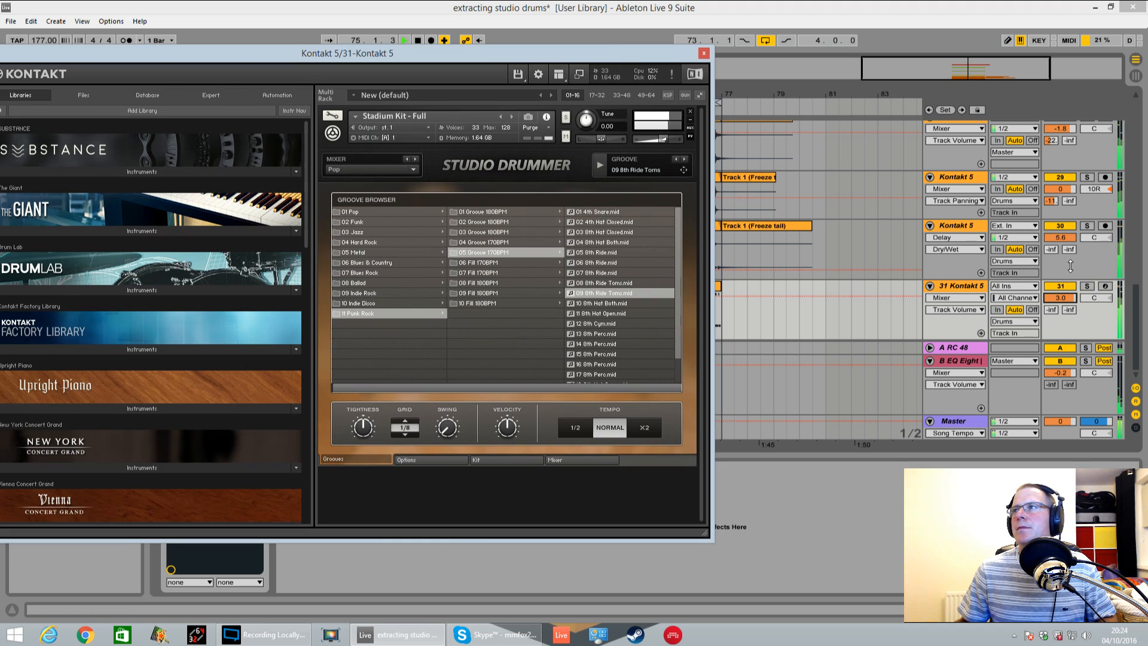
left_click(1086, 285)
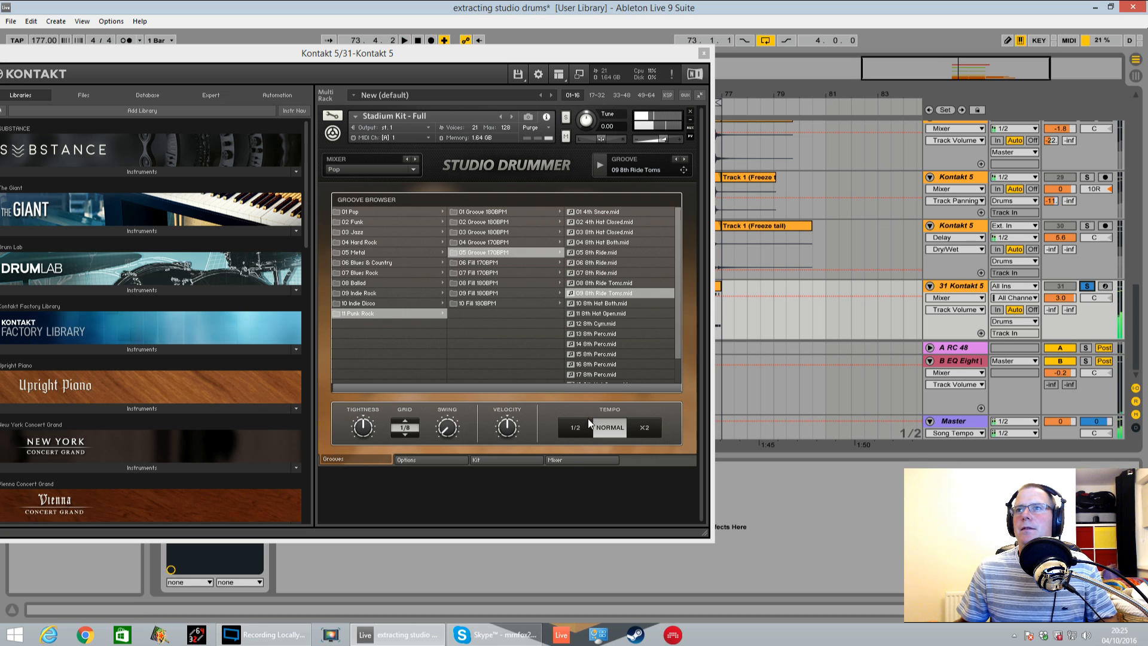
left_click(562, 456)
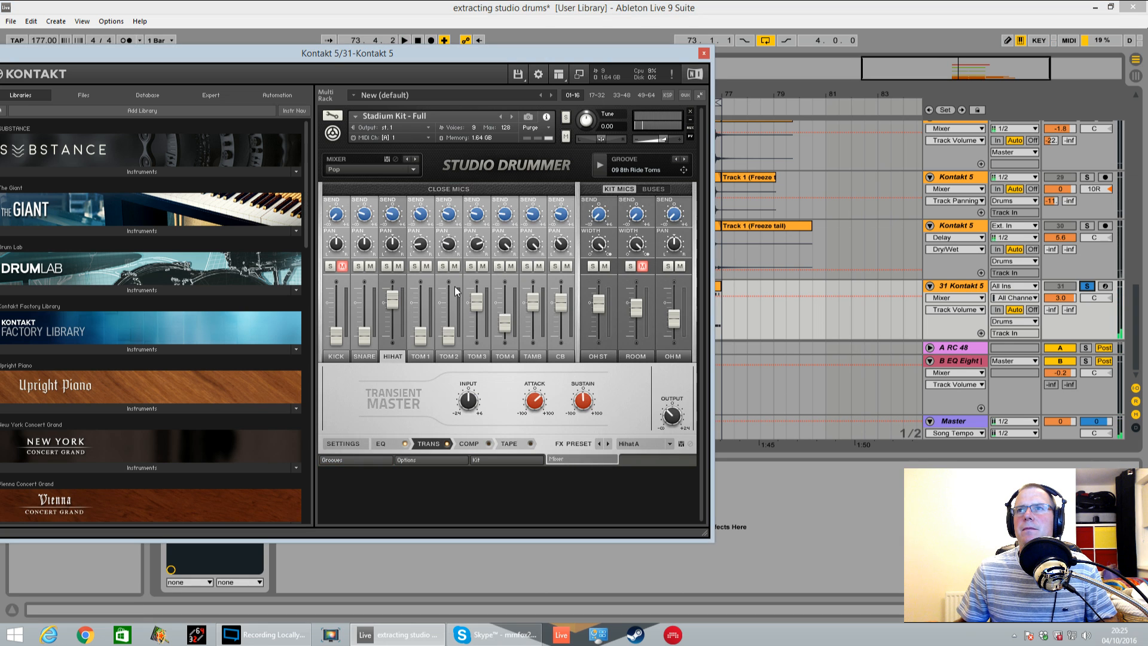
left_click(561, 355)
key("space")
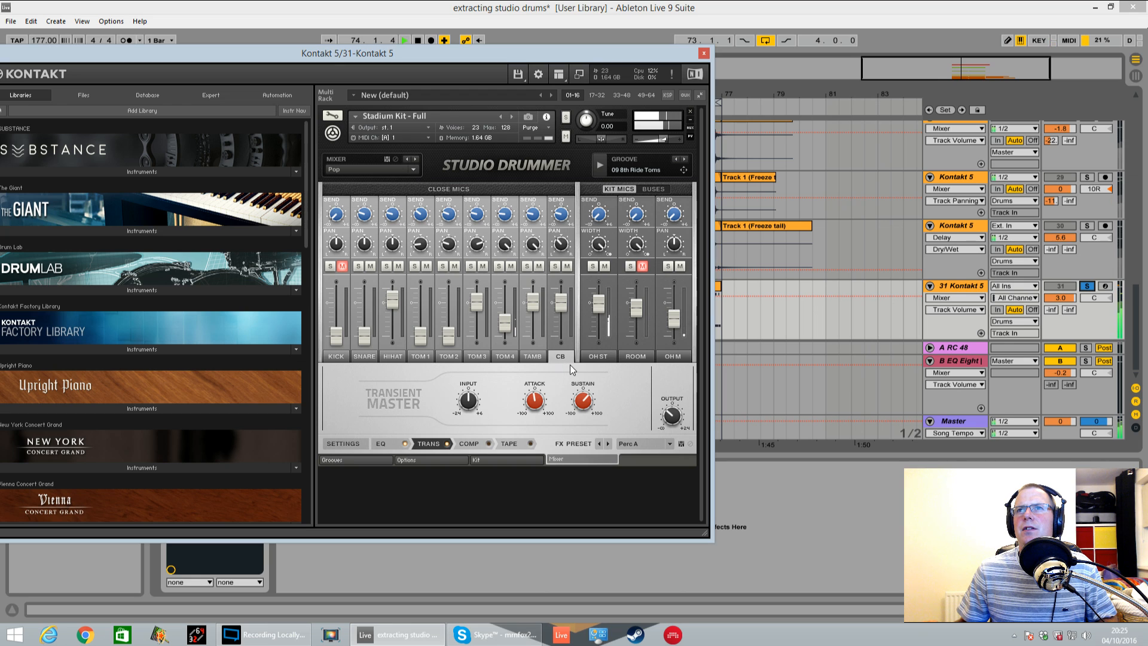
left_click(596, 355)
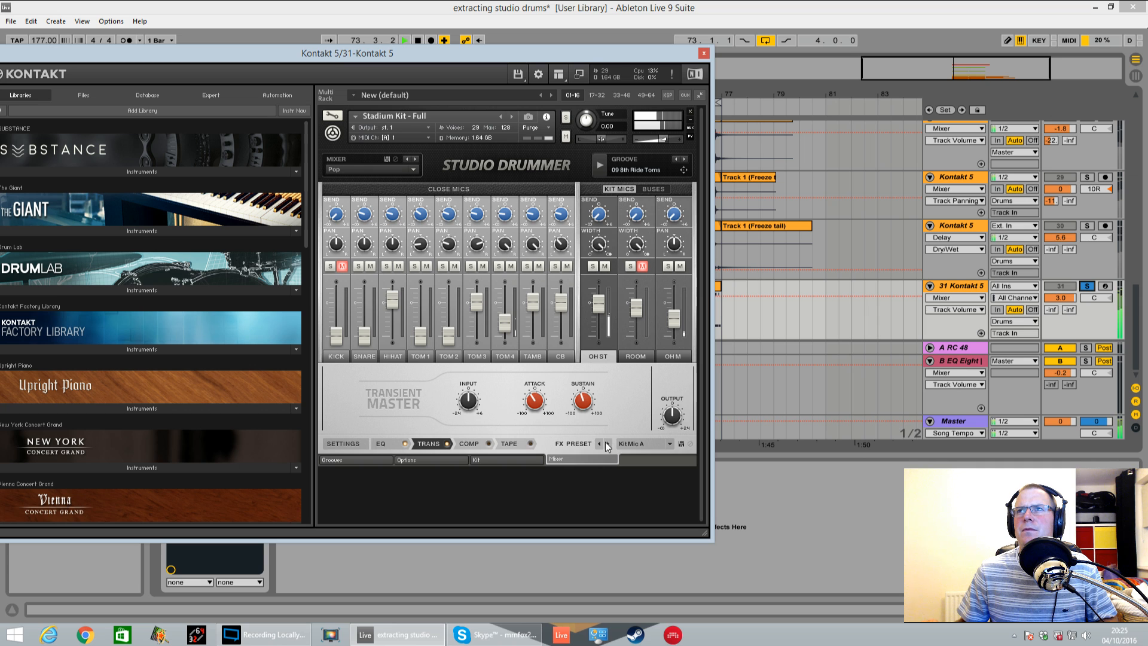
key("space")
Check the mixer's buses and compare the groove with ROOM unmuted and muted, ending with track 31 out of solo
left_click(654, 187)
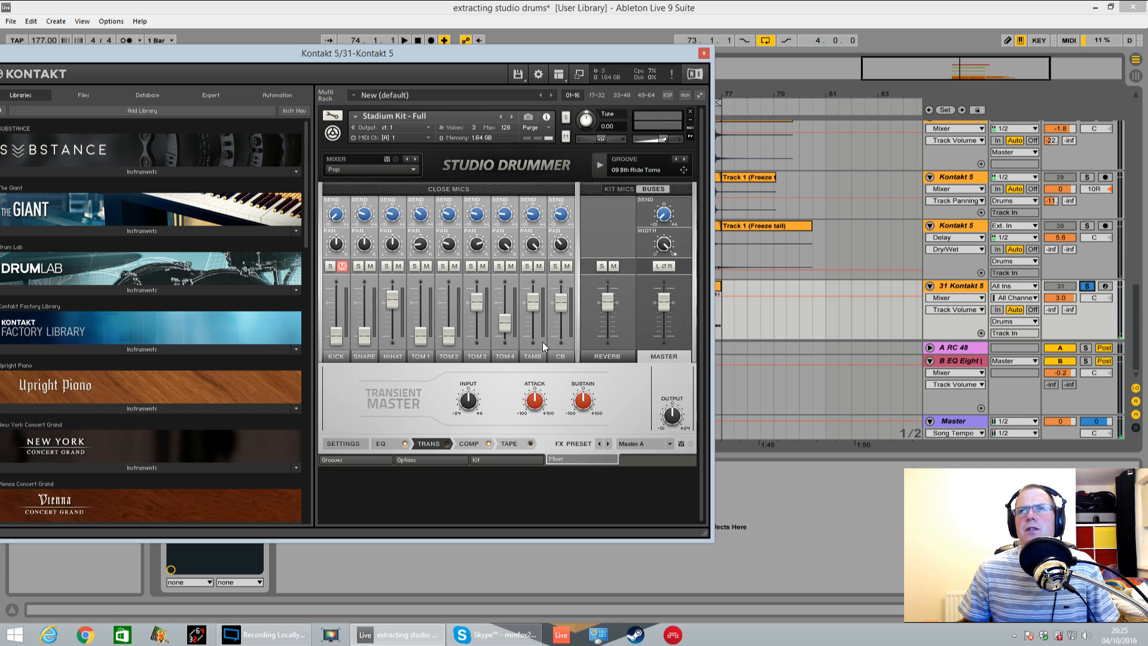
key("space")
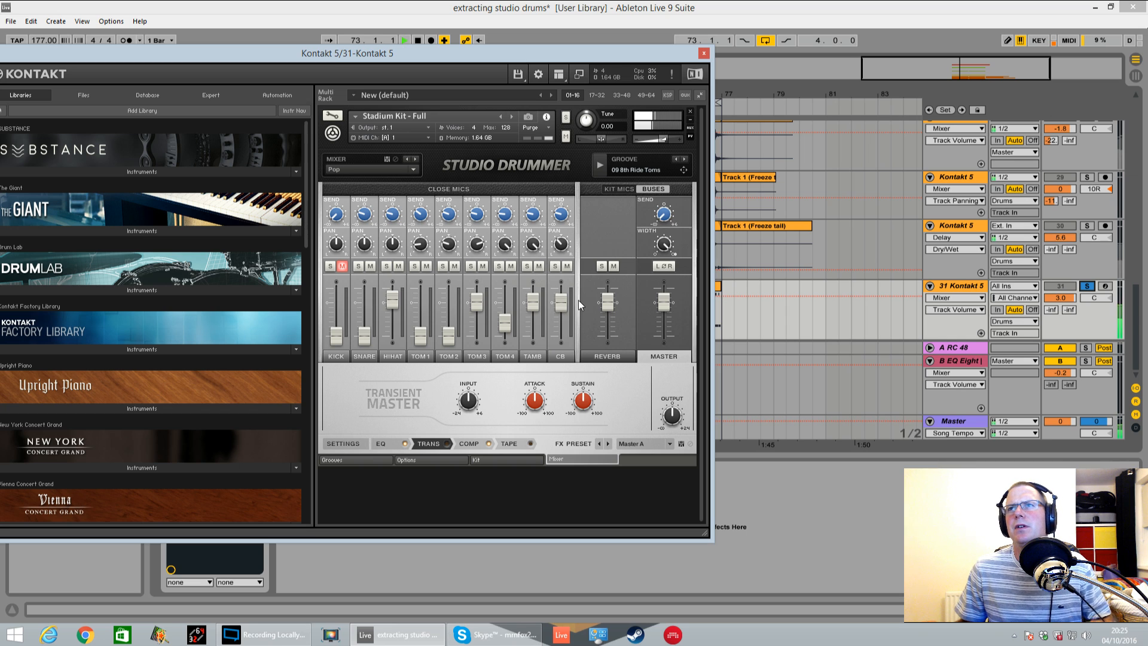
left_click(621, 188)
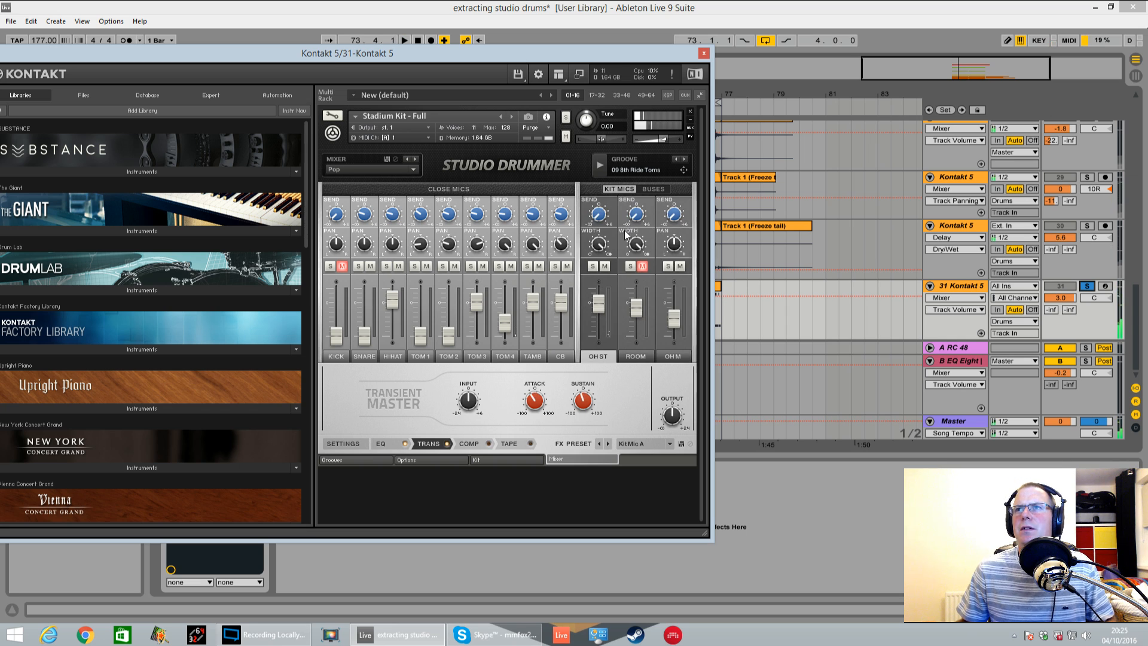
left_click(641, 268)
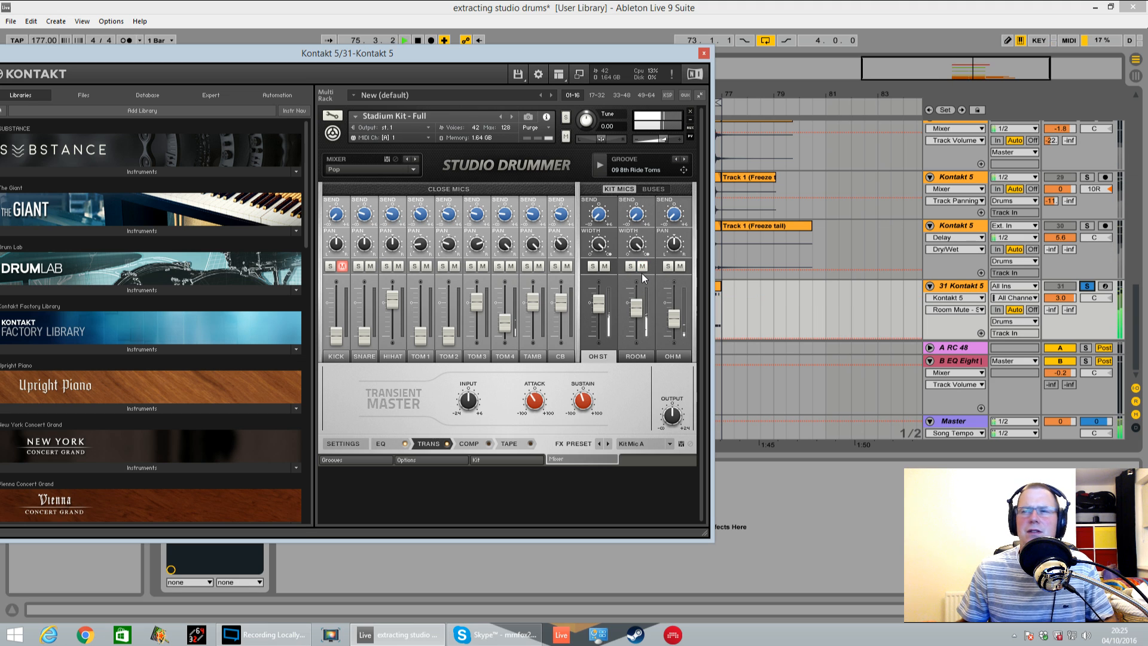
left_click(641, 266)
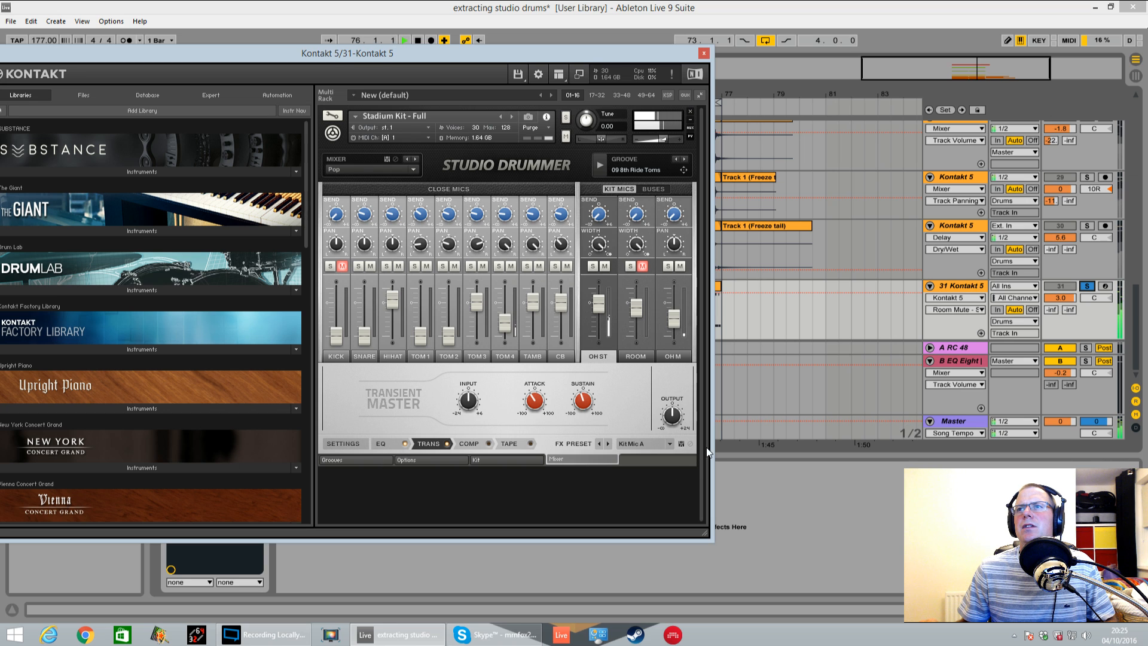
left_click(1087, 286)
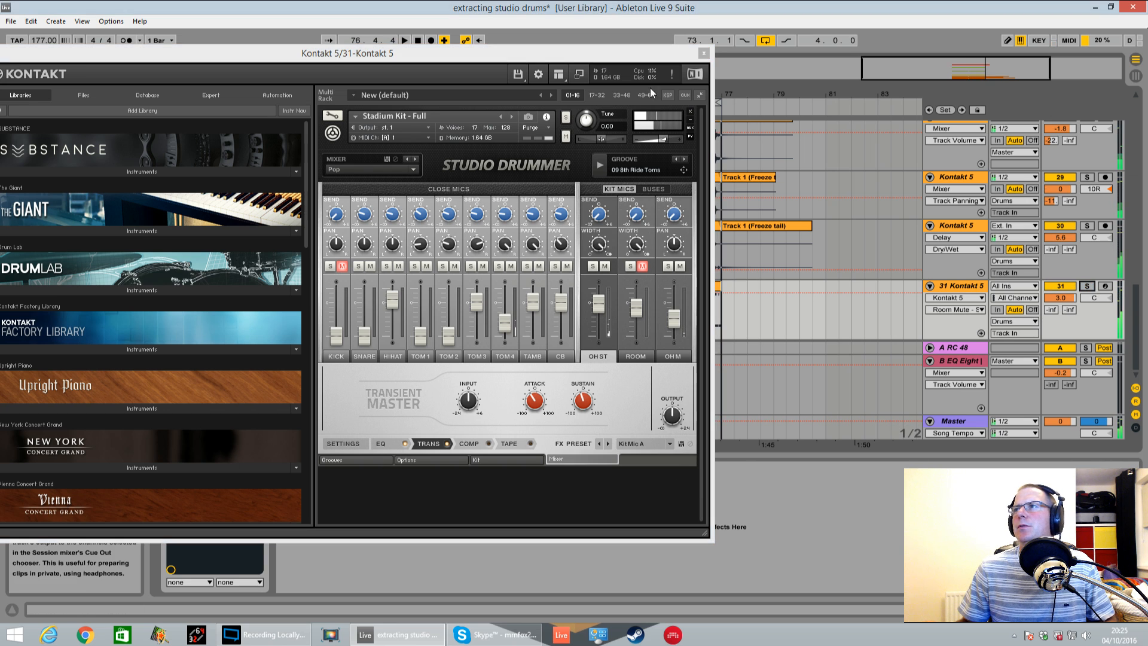
Move the Kontakt window aside and duplicate track 31 with its ride toms clips
left_click_drag(591, 55, 222, 100)
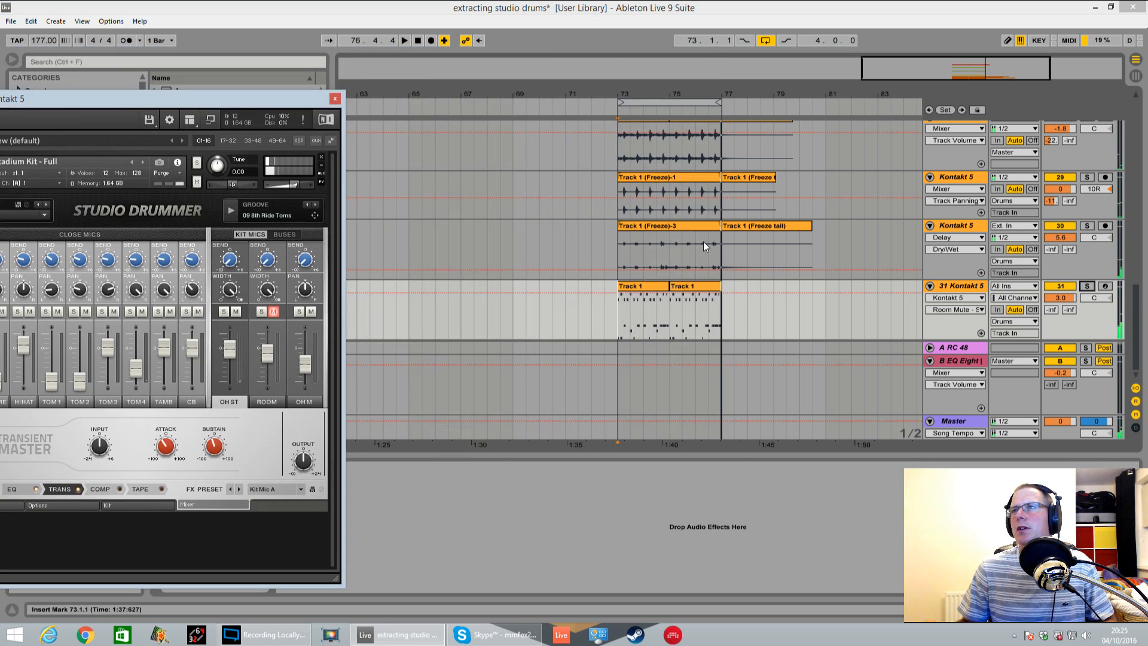
left_click(955, 288)
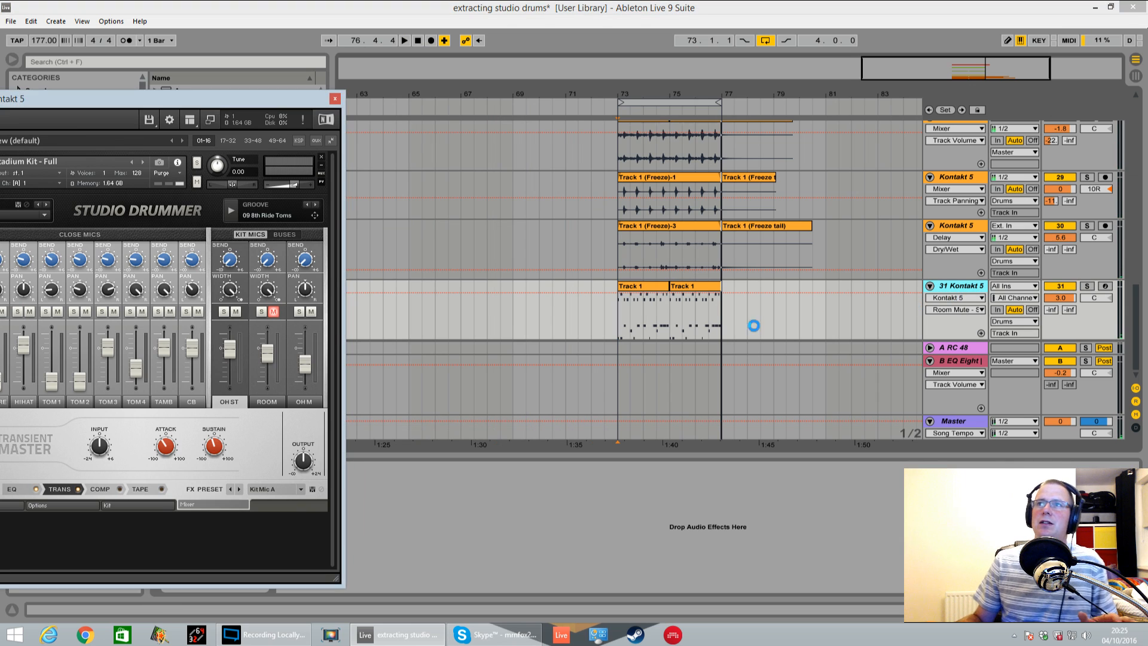
key("ctrl+d")
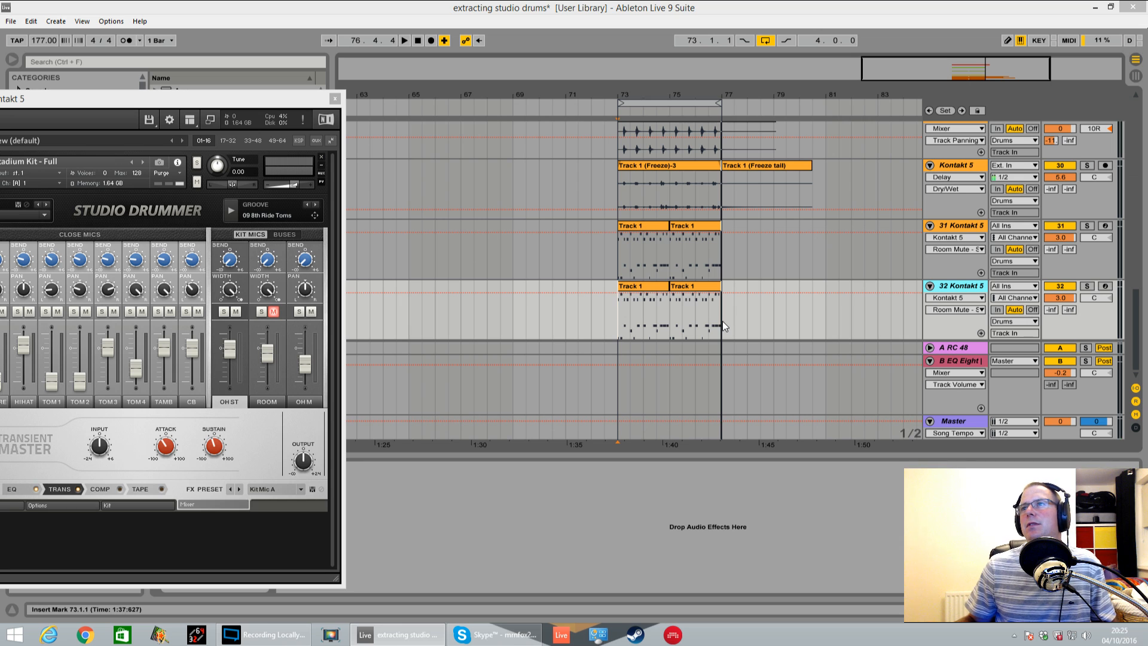
Freeze and flatten track 31, then lower its volume to -3.9 dB while the loop plays
right_click(968, 226)
left_click(1008, 308)
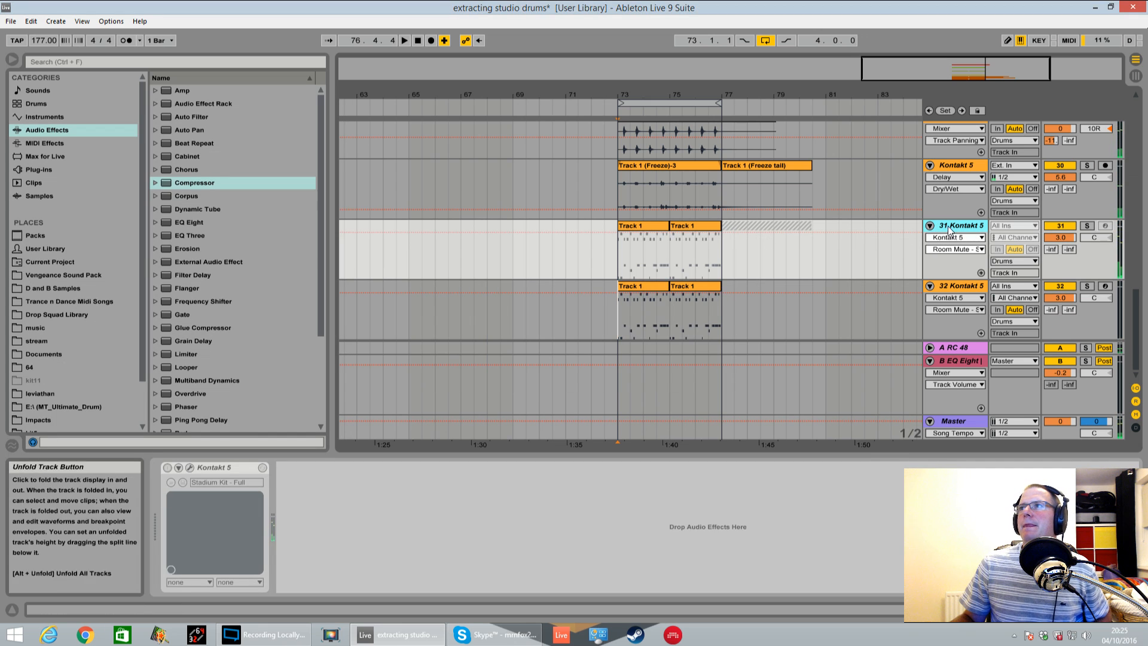
right_click(949, 227)
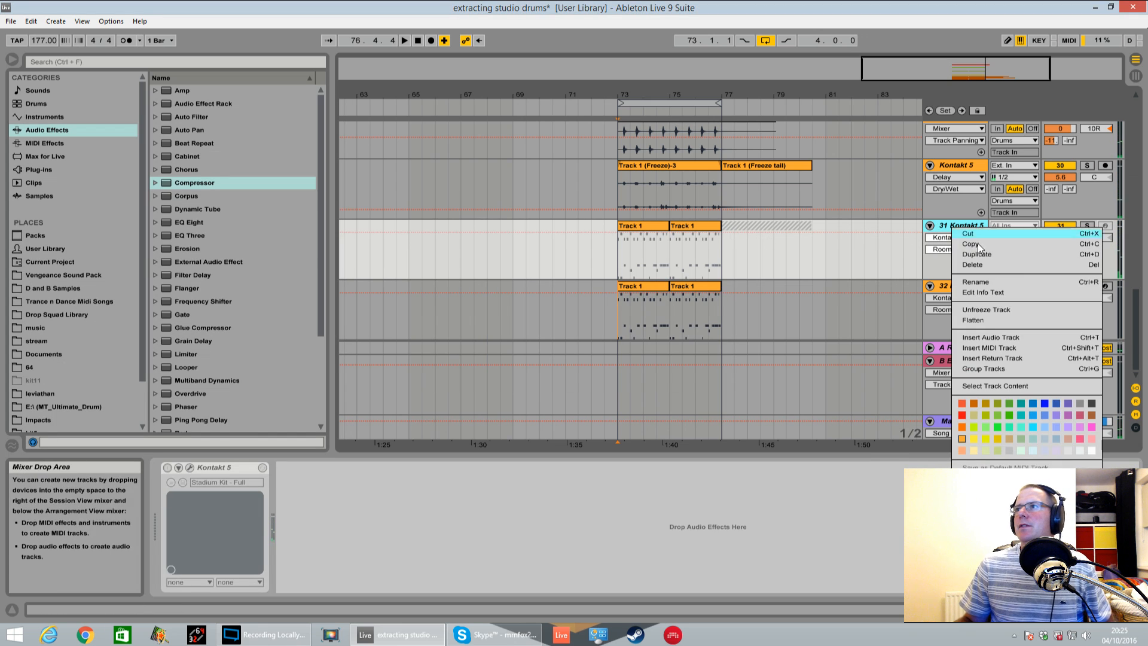
left_click(994, 323)
key("space")
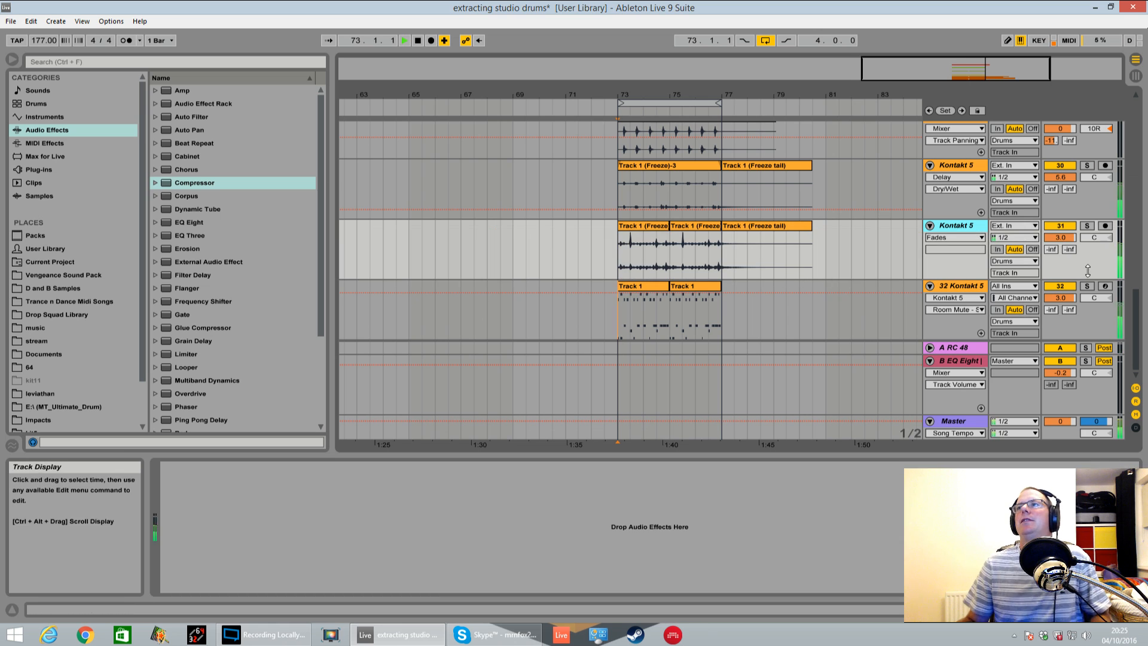
left_click_drag(1060, 238, 1061, 246)
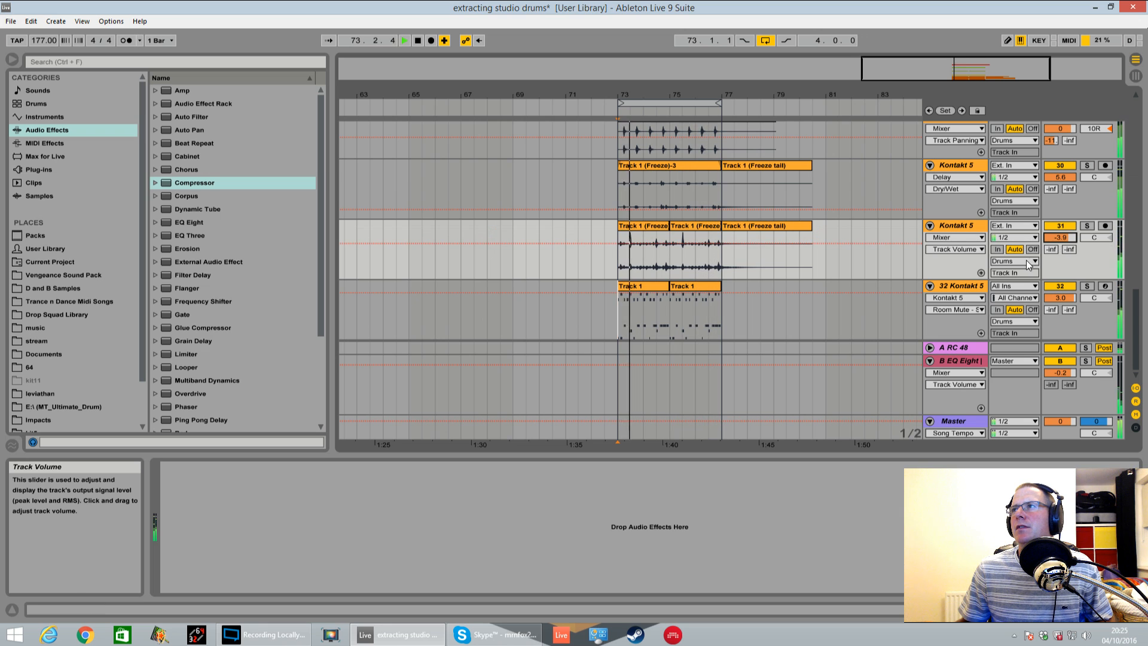
Check the effects on track 30 and on the Drums track while the loop plays, then stop playback
scroll(957, 257, "up", 3)
left_click(884, 235)
scroll(890, 240, "up", 6)
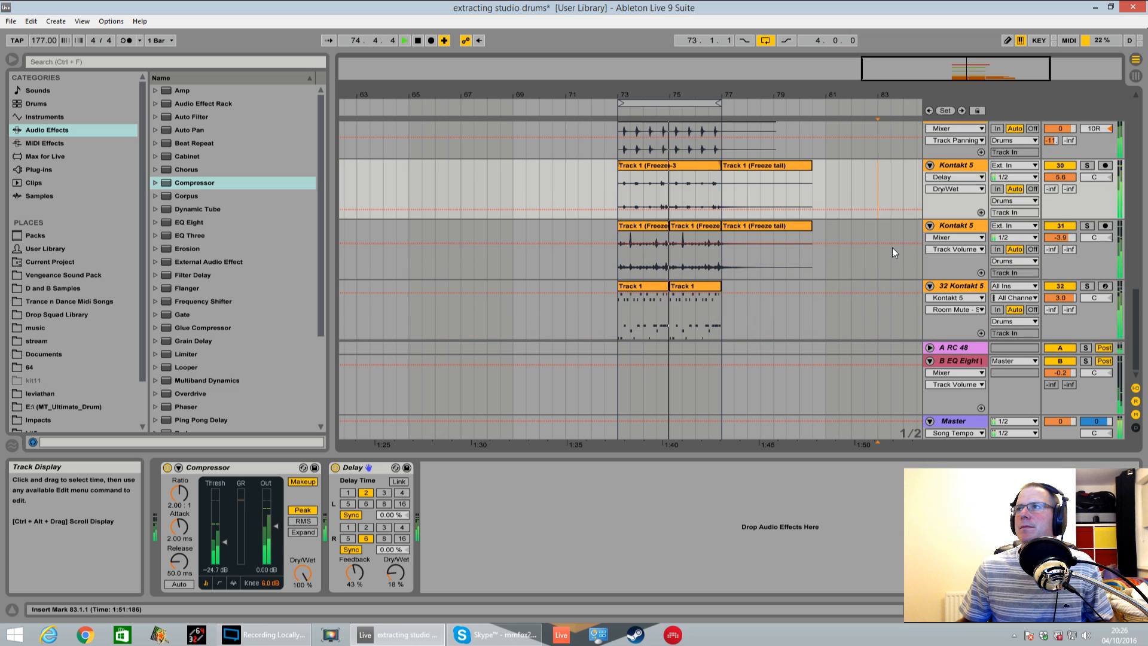
scroll(891, 258, "up", 4)
left_click(956, 253)
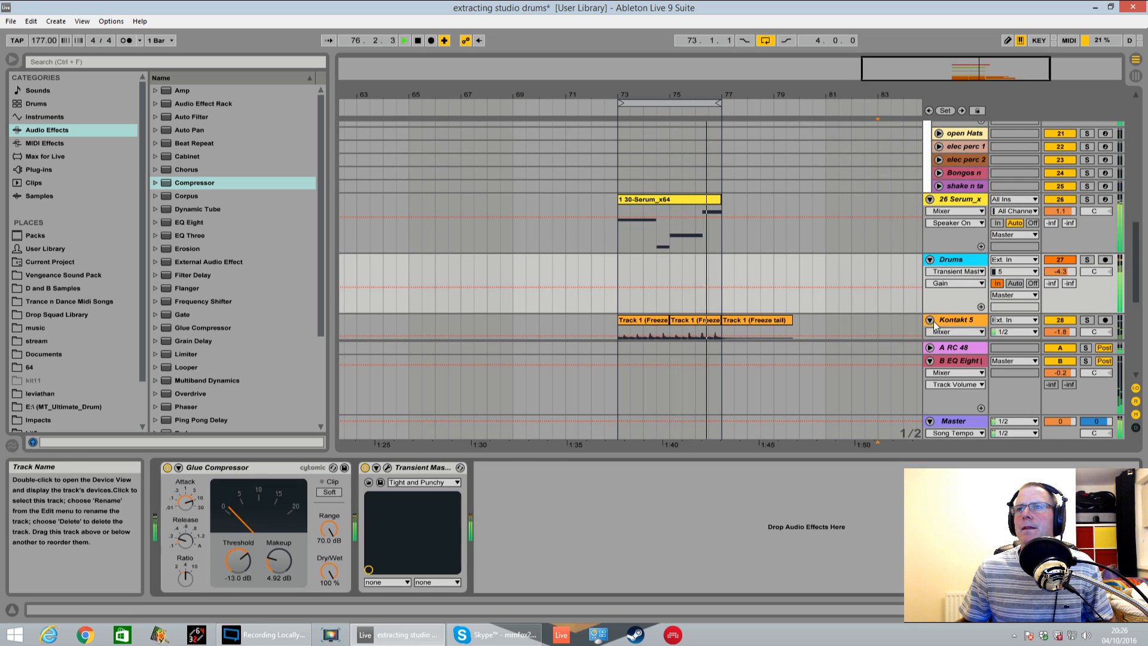
scroll(952, 272, "down", 3)
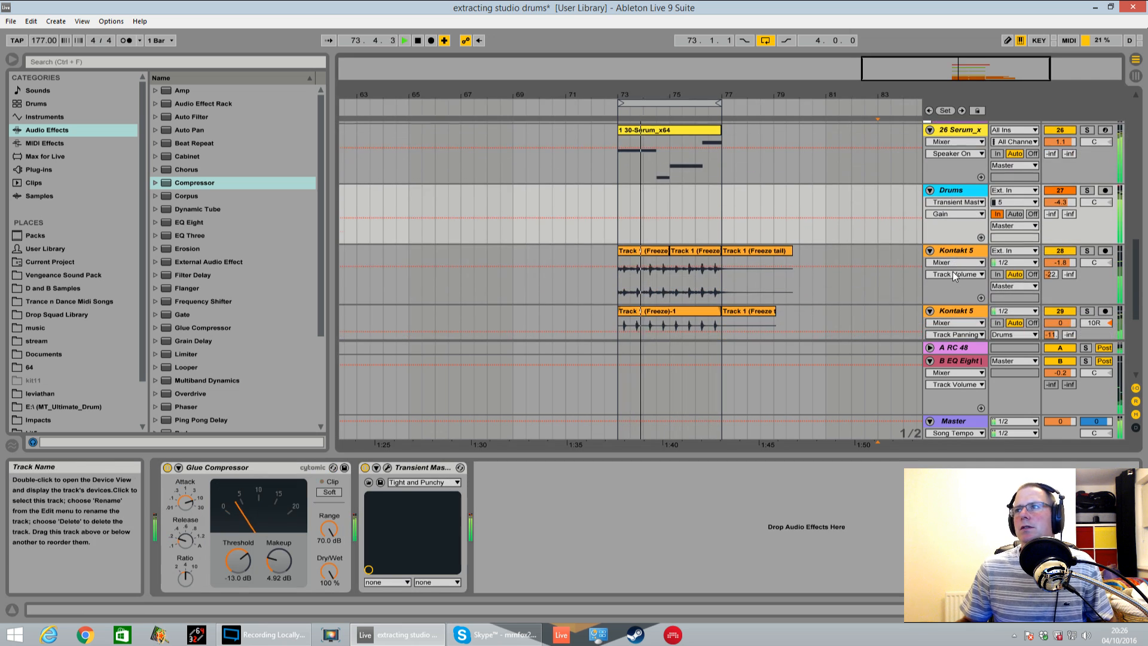
scroll(949, 256, "down", 1)
key("space")
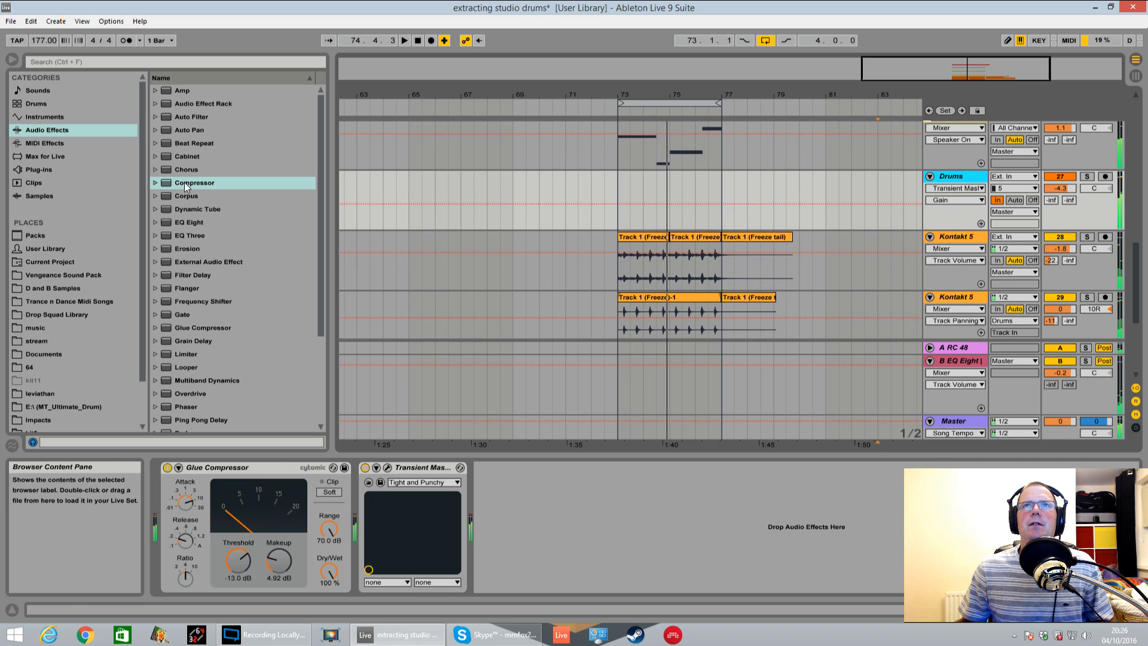
Group the five Kontakt 5 tracks 28 to 32 and briefly play the loop from bar 73
left_click(958, 241)
key("Down")
key("Down")
key("Down")
key("Down")
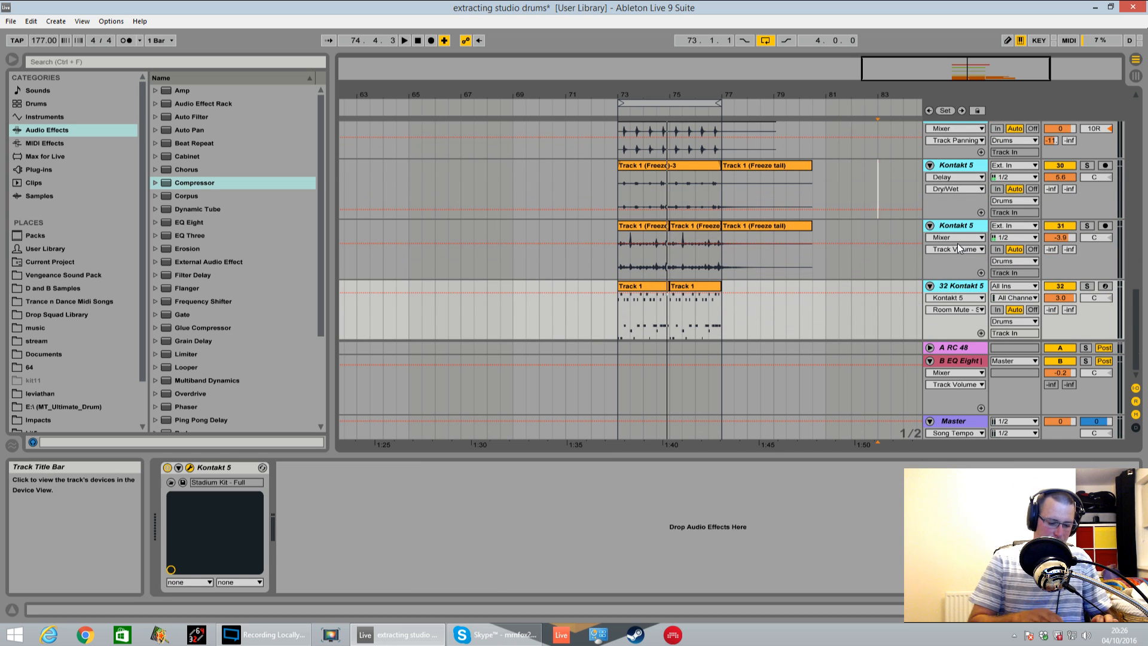
key("ctrl+g")
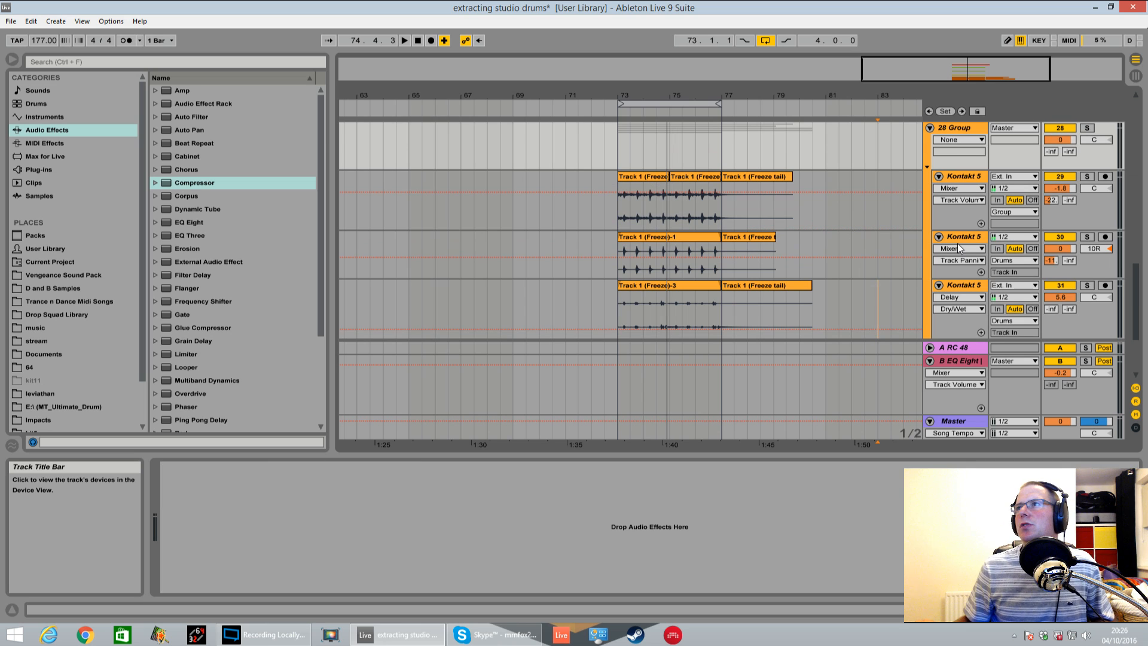
key("space")
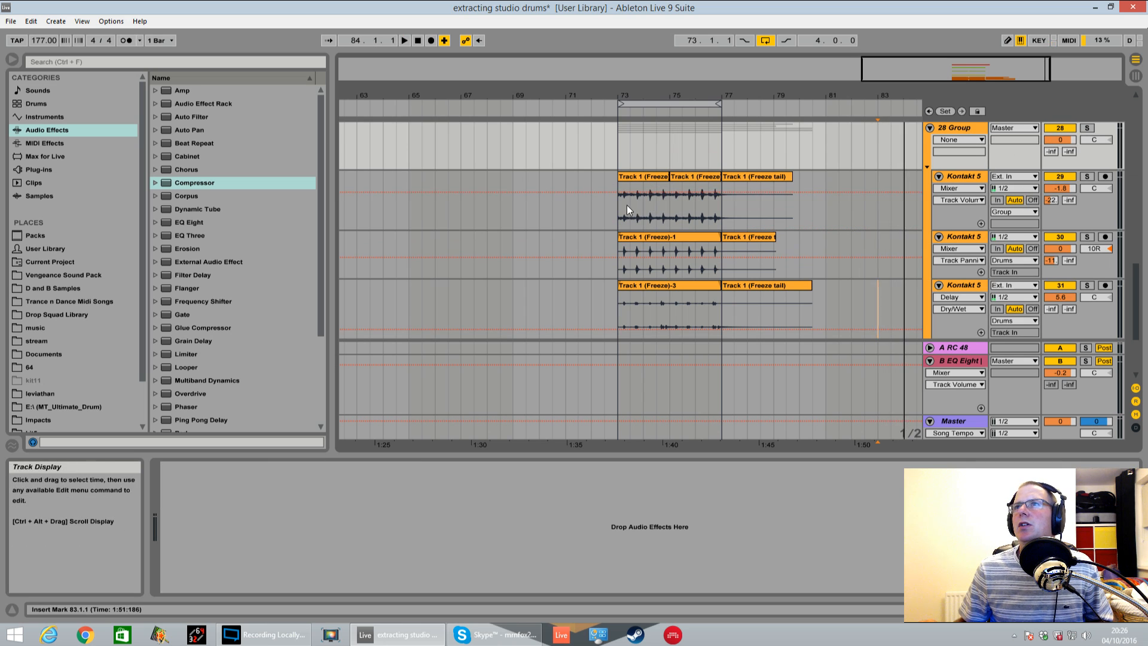
left_click(626, 204)
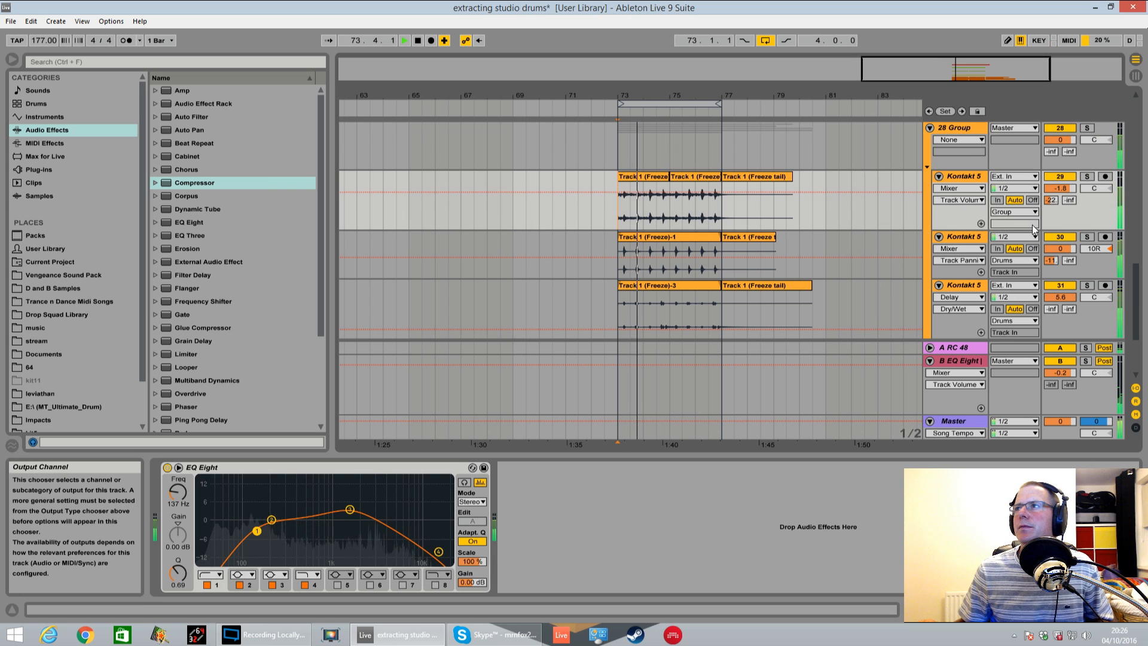
key("space")
Route the outputs of Kontakt tracks 30, 31, 32 and 33 from Drums to Group
left_click(1033, 262)
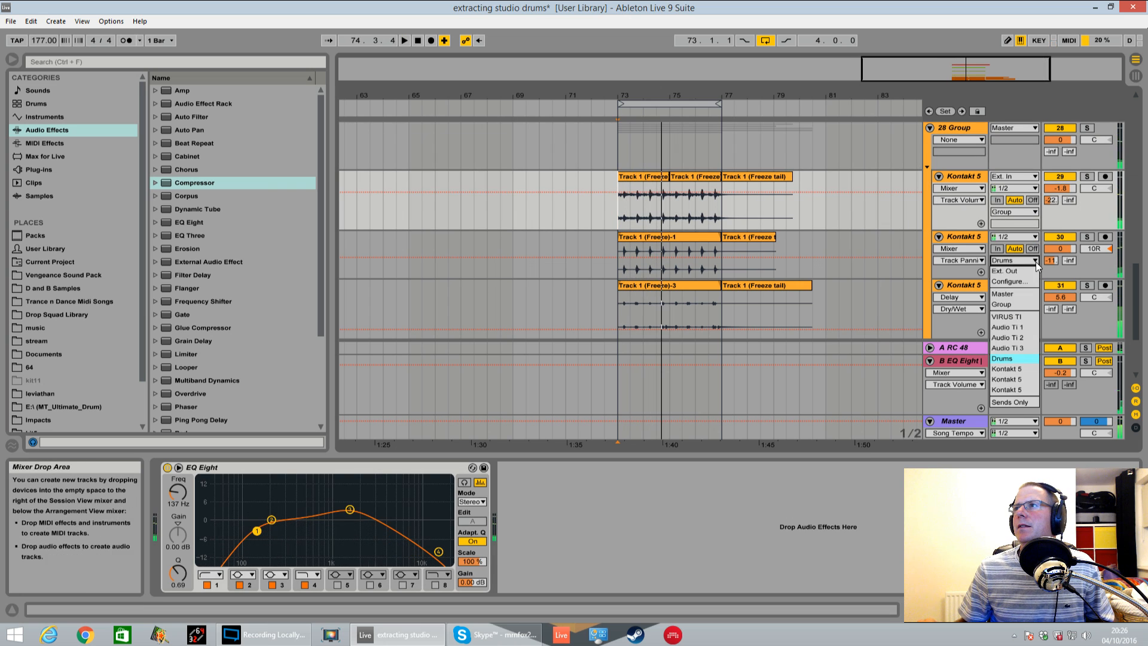
left_click(1012, 303)
scroll(1037, 260, "down", 1)
left_click(1034, 278)
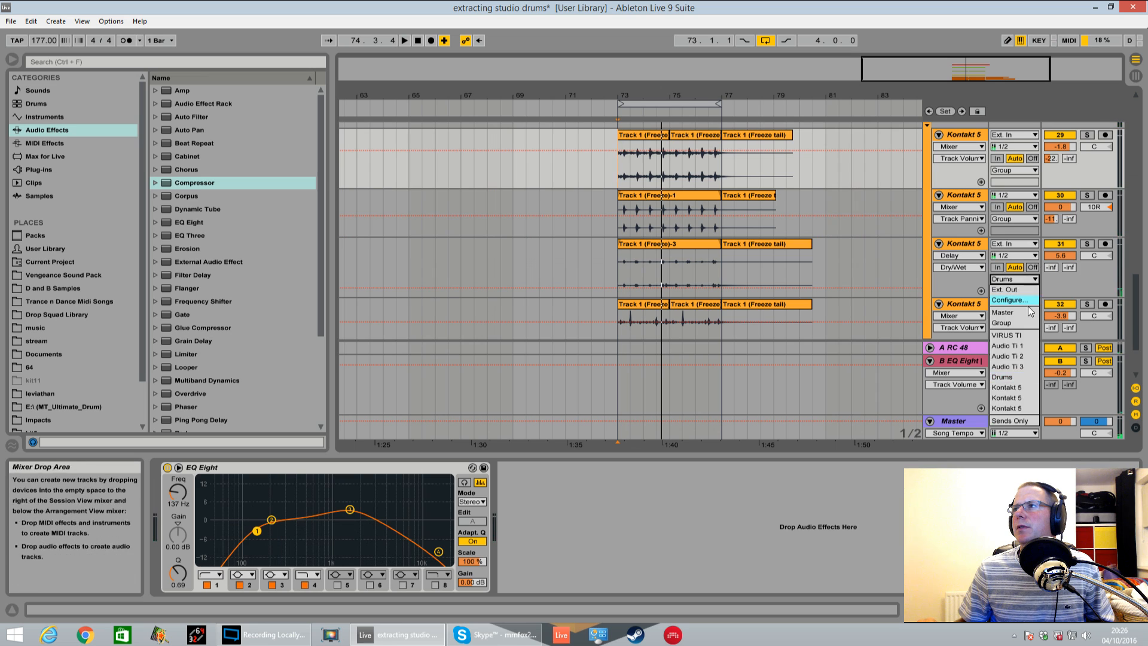
left_click(1019, 323)
scroll(1031, 293, "down", 1)
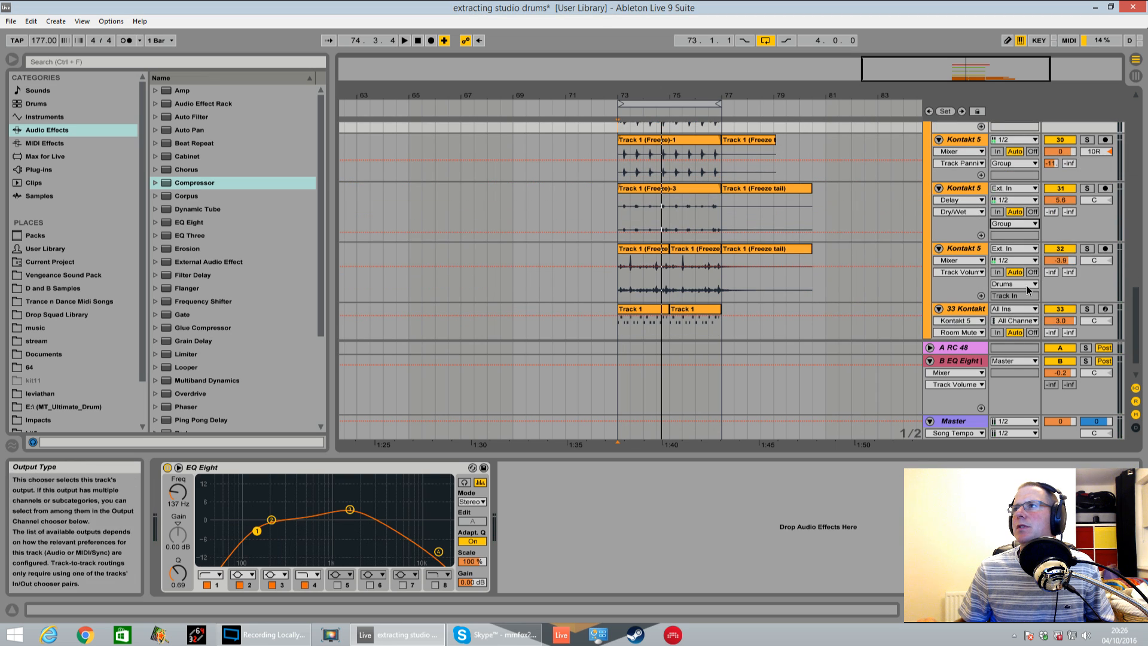
left_click(1026, 284)
left_click(1017, 327)
scroll(1016, 327, "down", 1)
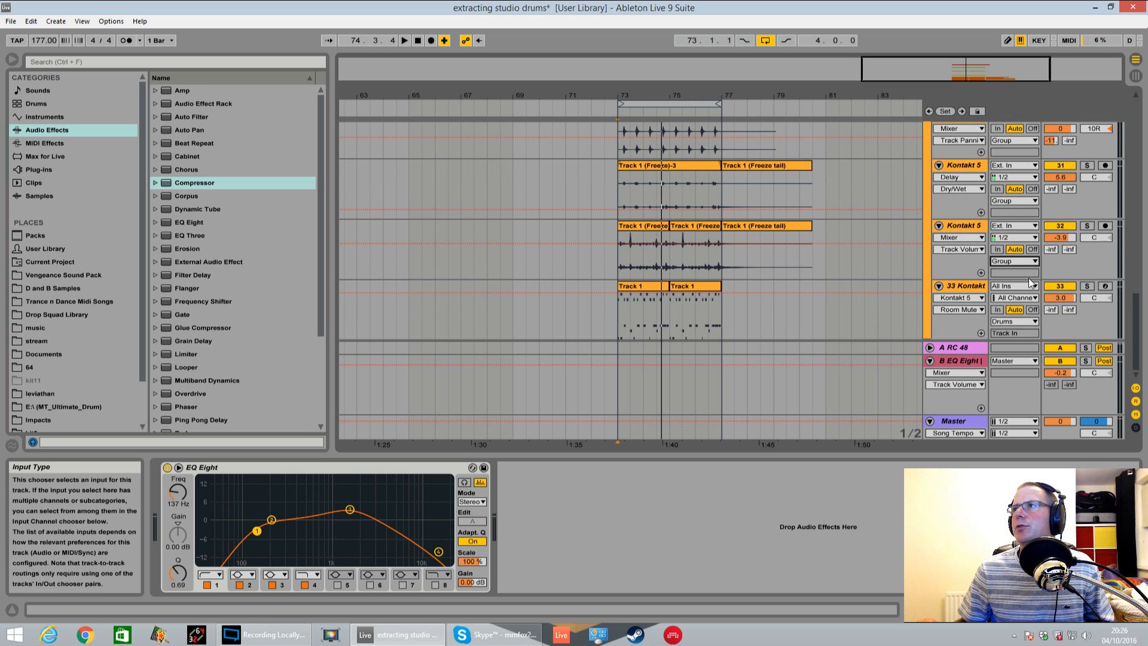
left_click(1027, 324)
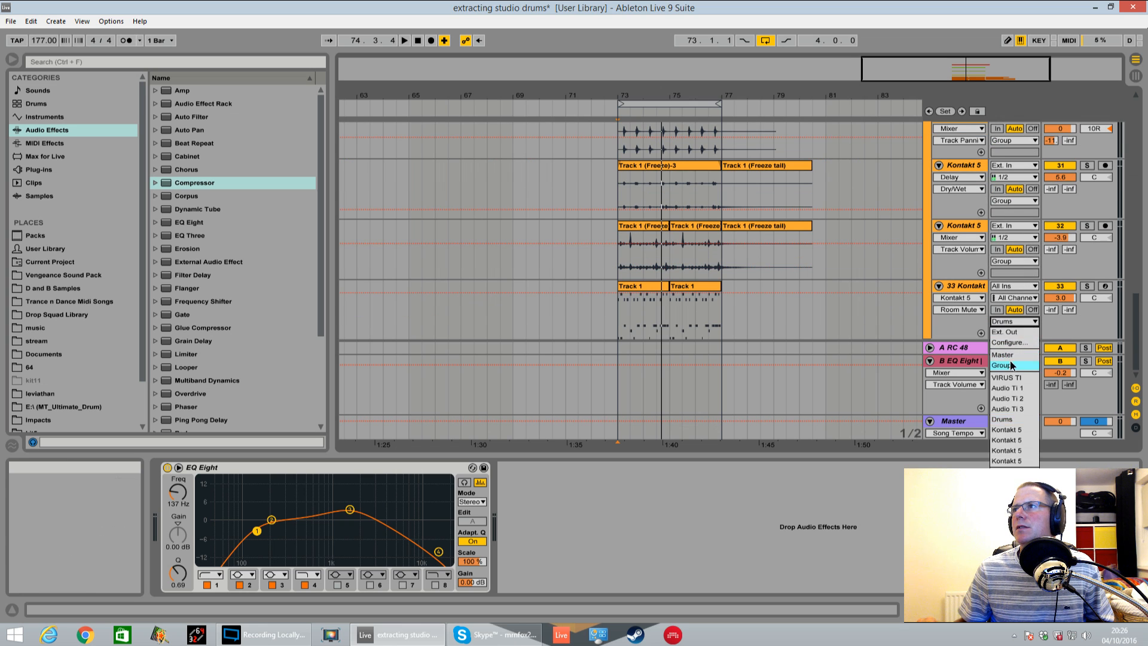
left_click(1010, 364)
Solo the 28 Group track, play the loop and add a Glue Compressor to the group
scroll(995, 281, "up", 3)
left_click(959, 214)
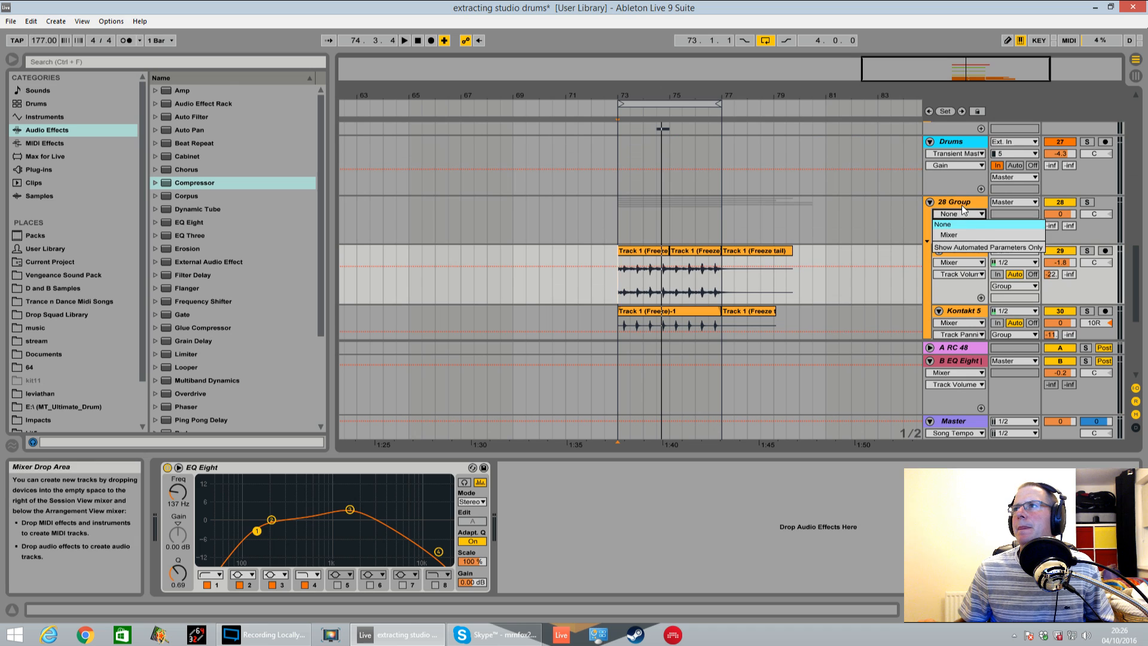
left_click(962, 205)
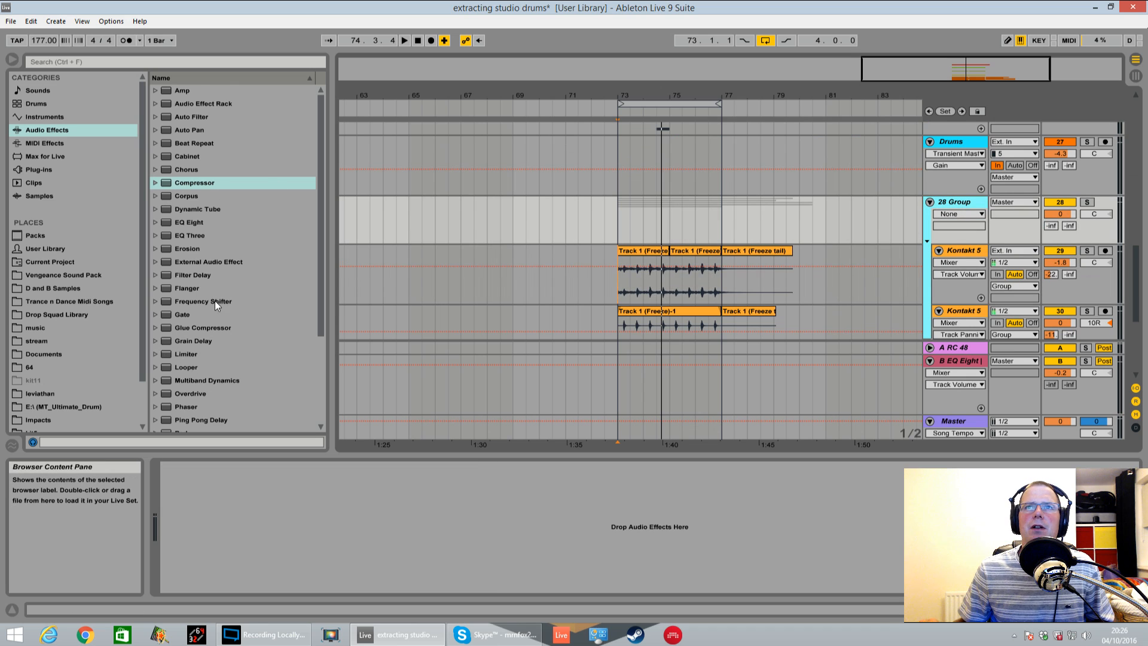
left_click(1087, 202)
key("space")
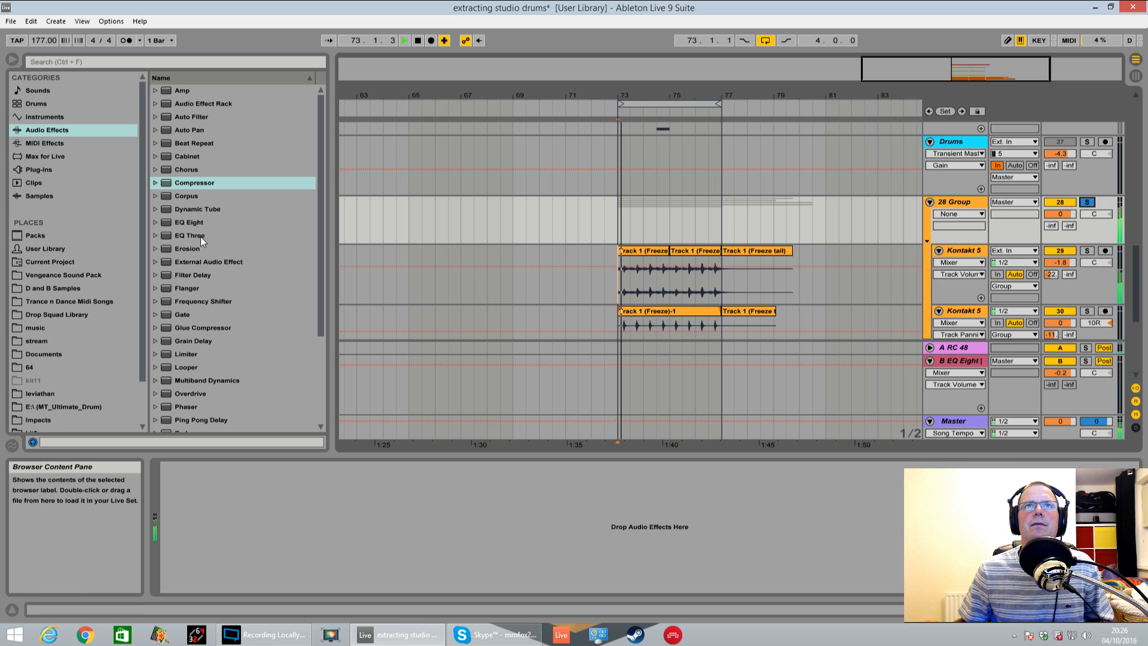
double_click(202, 327)
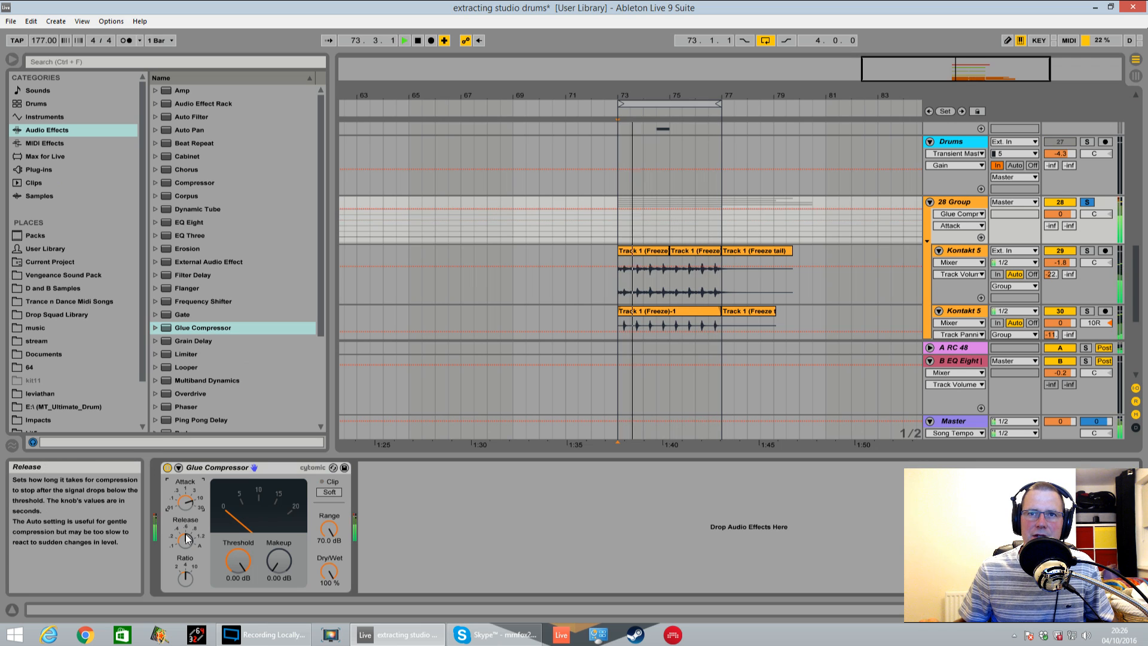
Set the group's Glue Compressor to -14.0 dB threshold, 1.90 dB makeup and 50% dry/wet
left_click_drag(237, 561, 237, 592)
left_click_drag(279, 560, 278, 556)
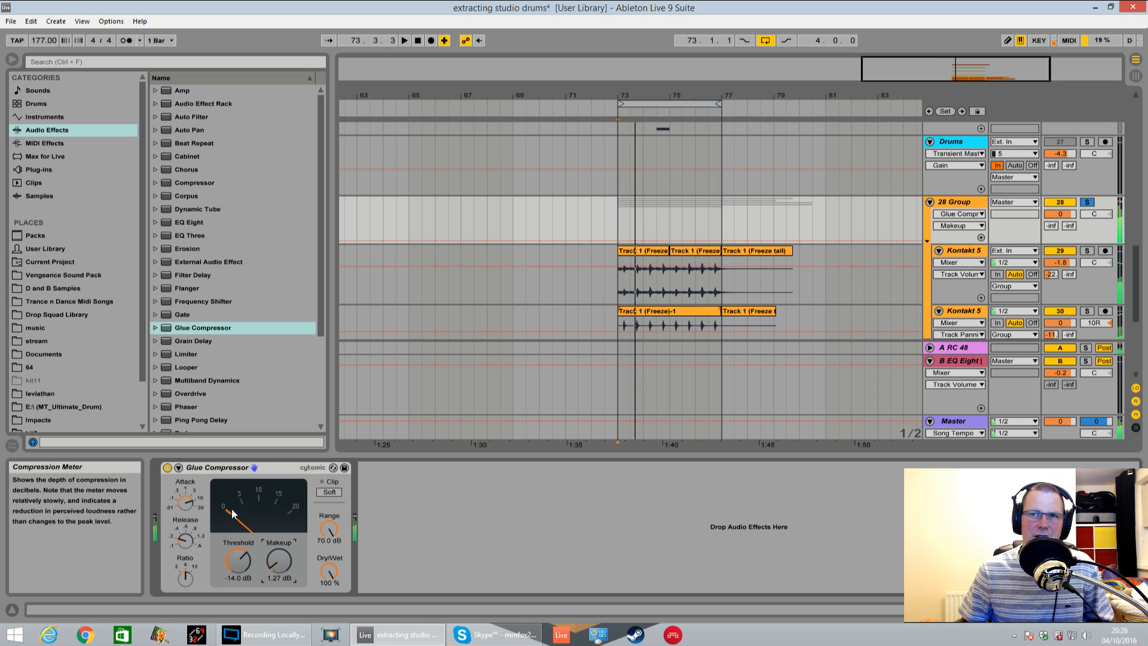
left_click_drag(279, 561, 330, 601)
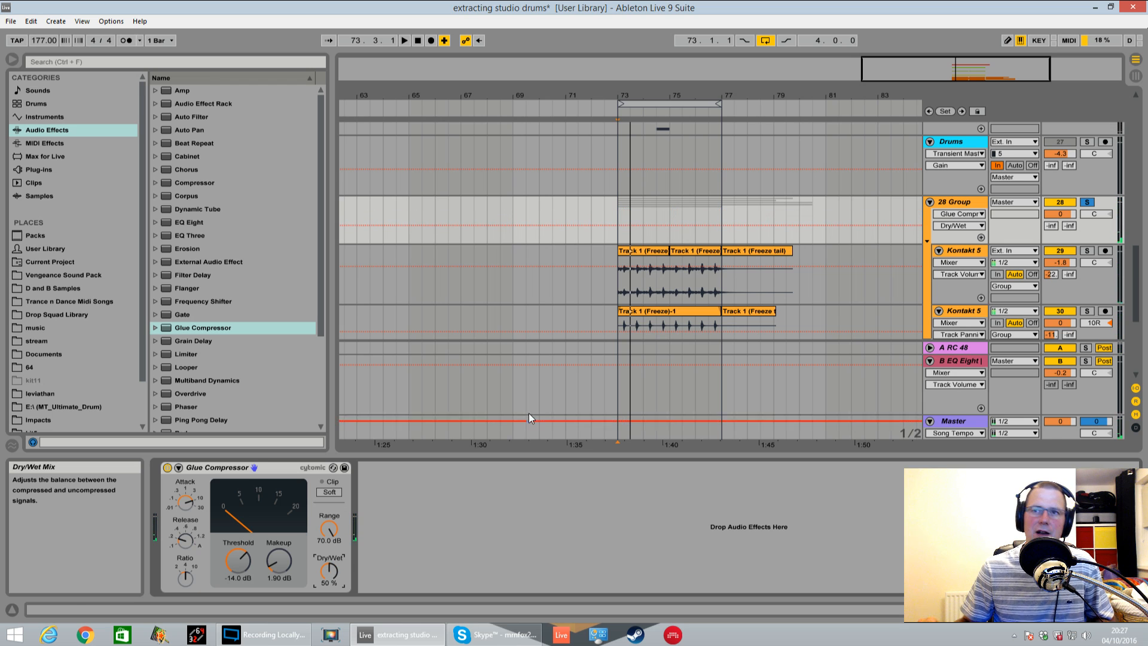
Route the 28 Group track's output to Drums while the loop plays, then look over the grouped tracks
key("space")
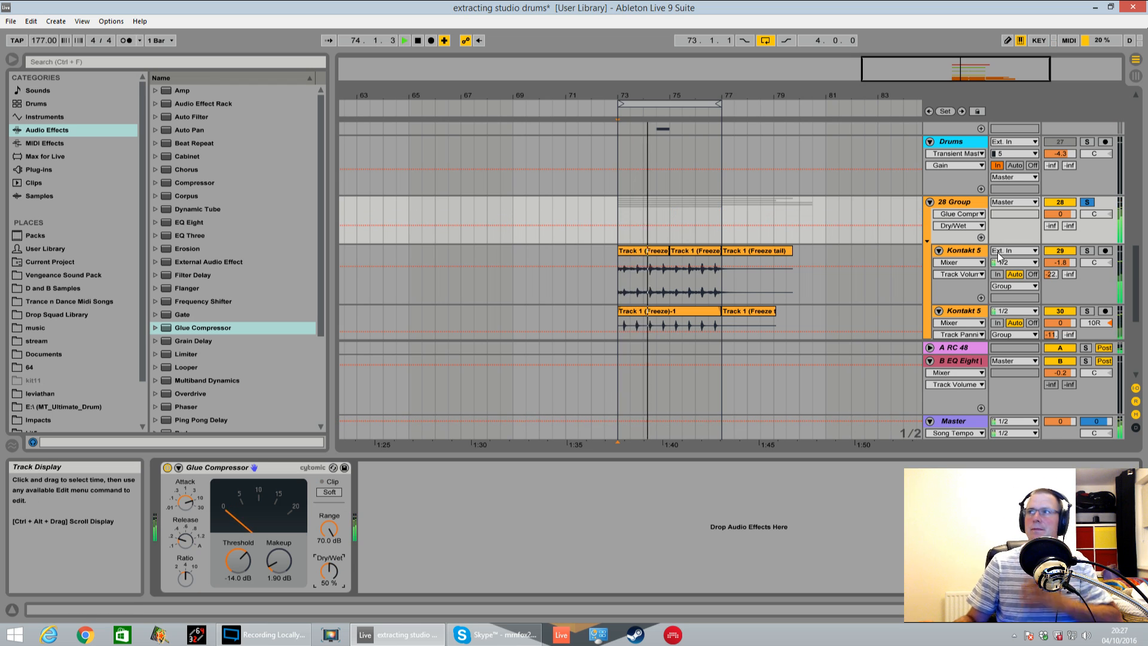
left_click(1003, 203)
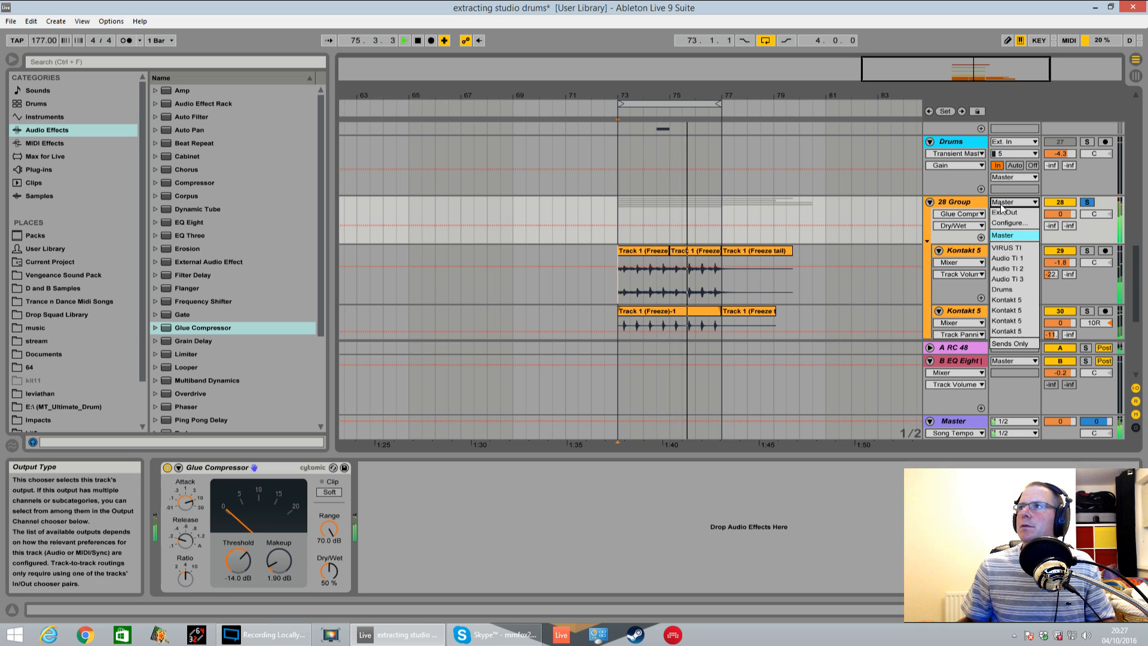
left_click(1007, 290)
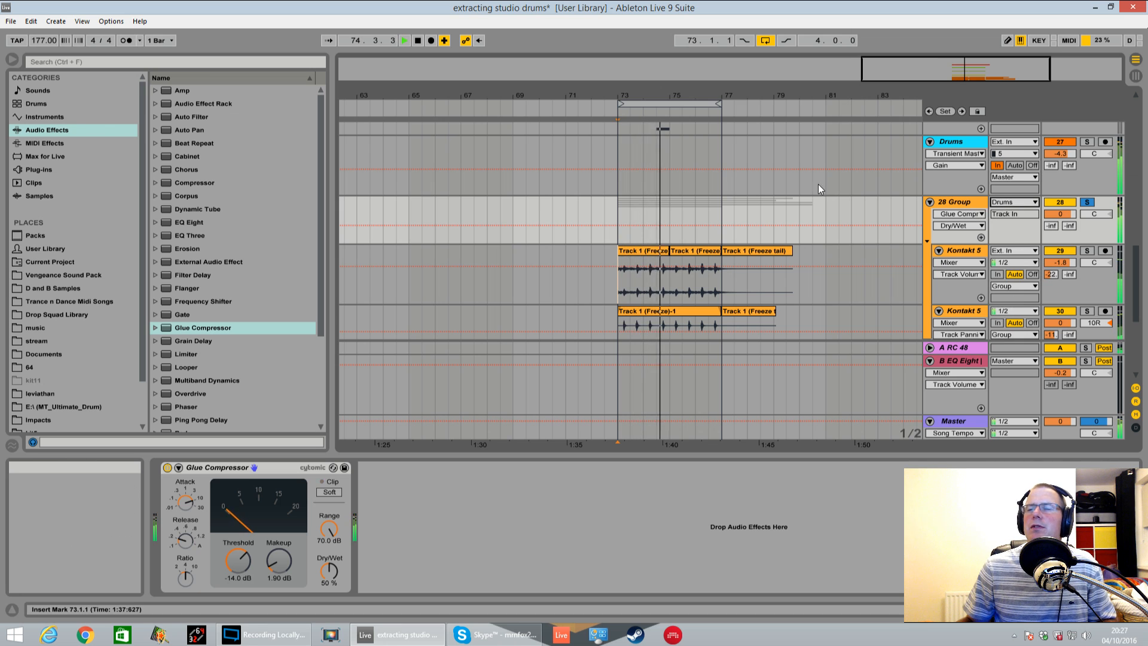
scroll(805, 221, "down", 5)
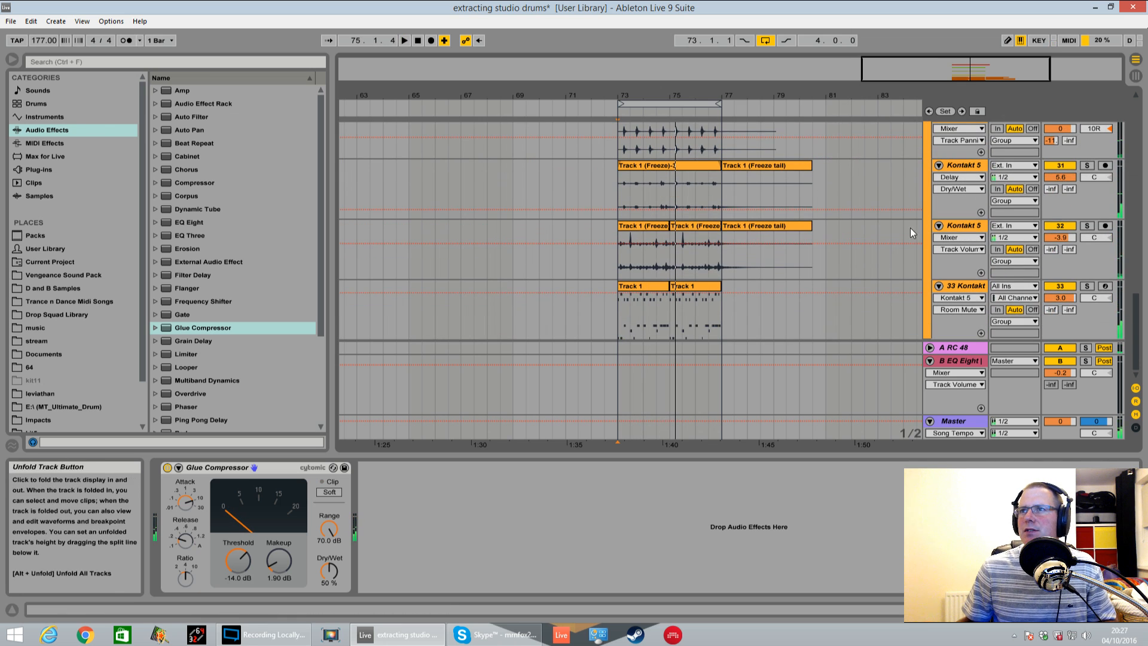
left_click(837, 307)
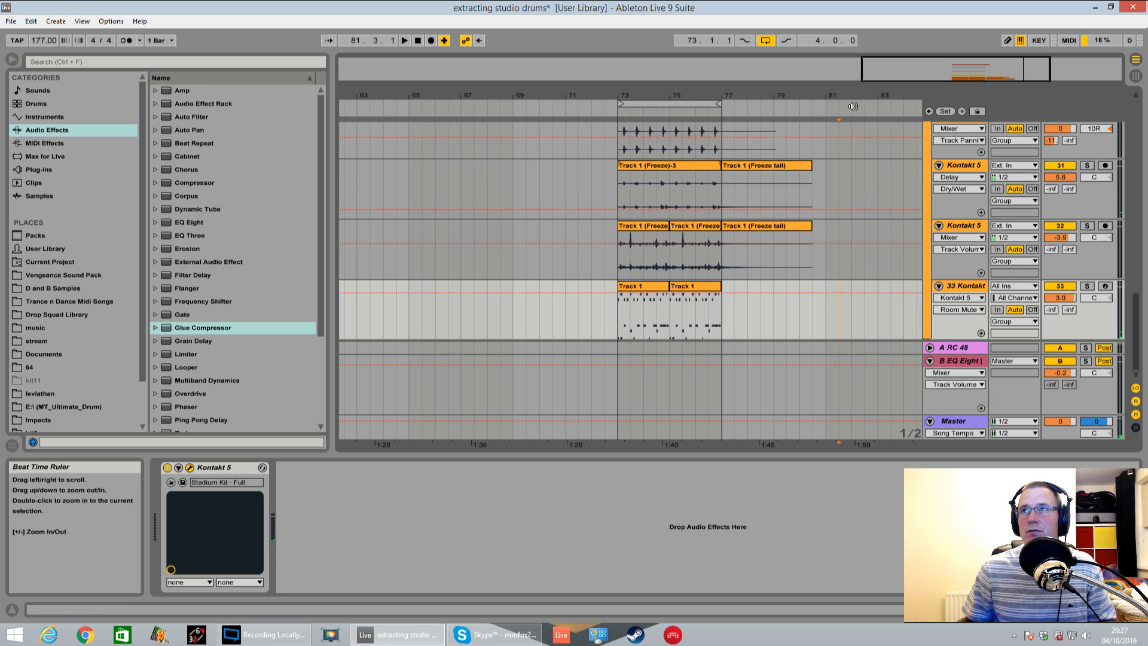
left_click(887, 310)
scroll(905, 285, "up", 5)
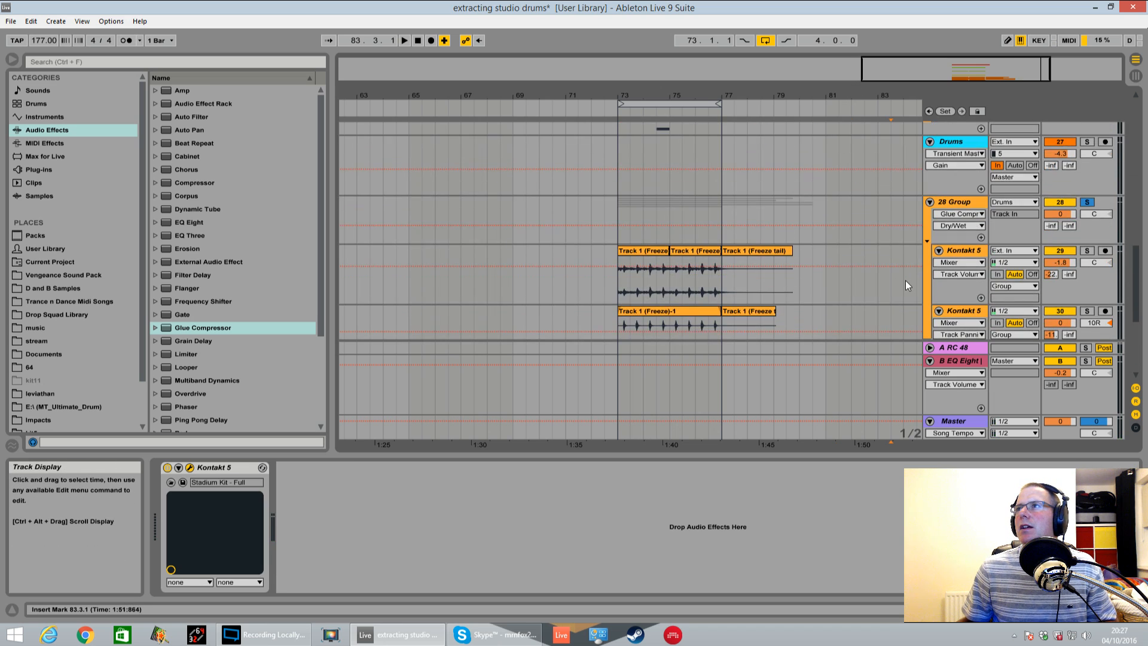
Add a Compressor after the Glue Compressor on the 28 Group track and set its sidechain source to Kicks 1
left_click(970, 141)
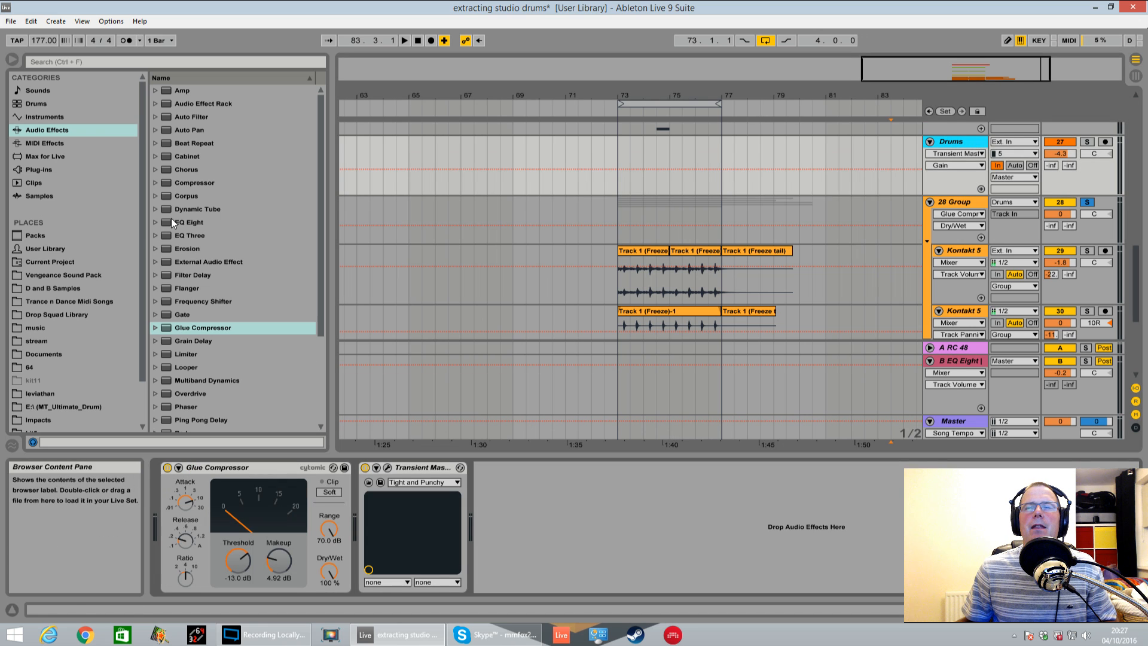
left_click(960, 202)
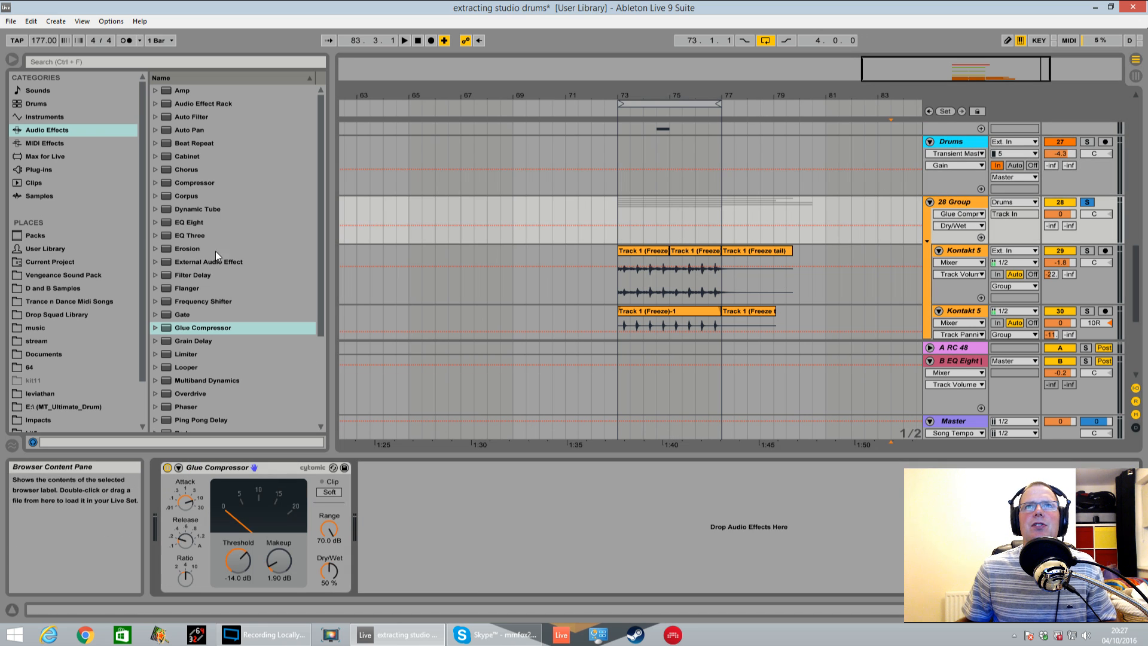
left_click_drag(200, 182, 473, 519)
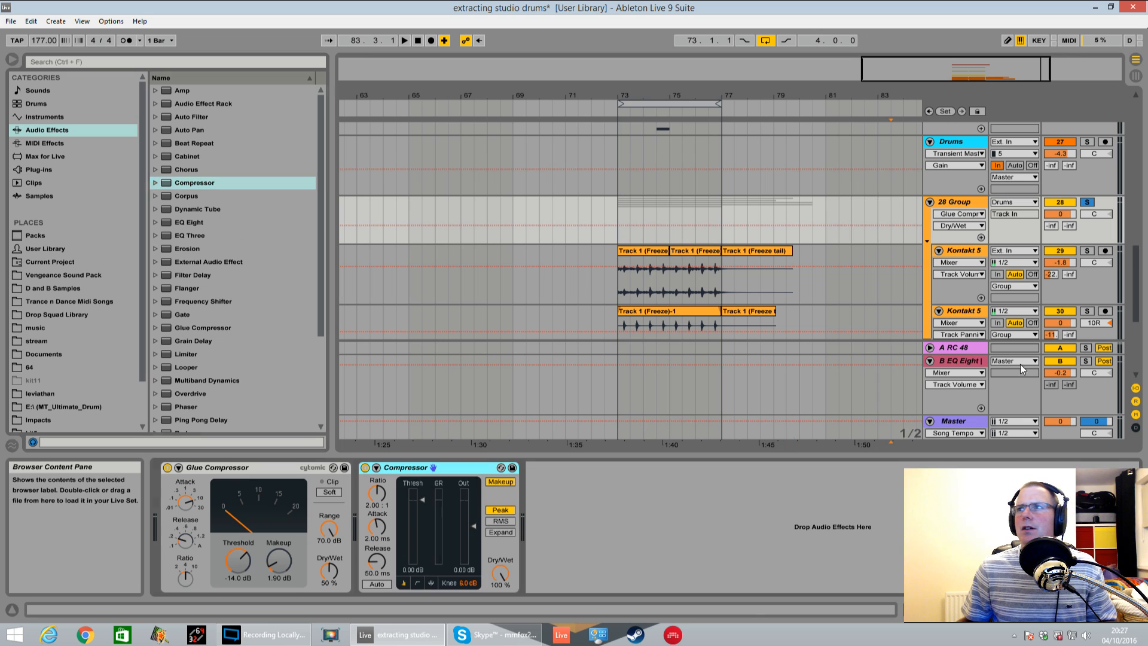
left_click(376, 467)
left_click(394, 502)
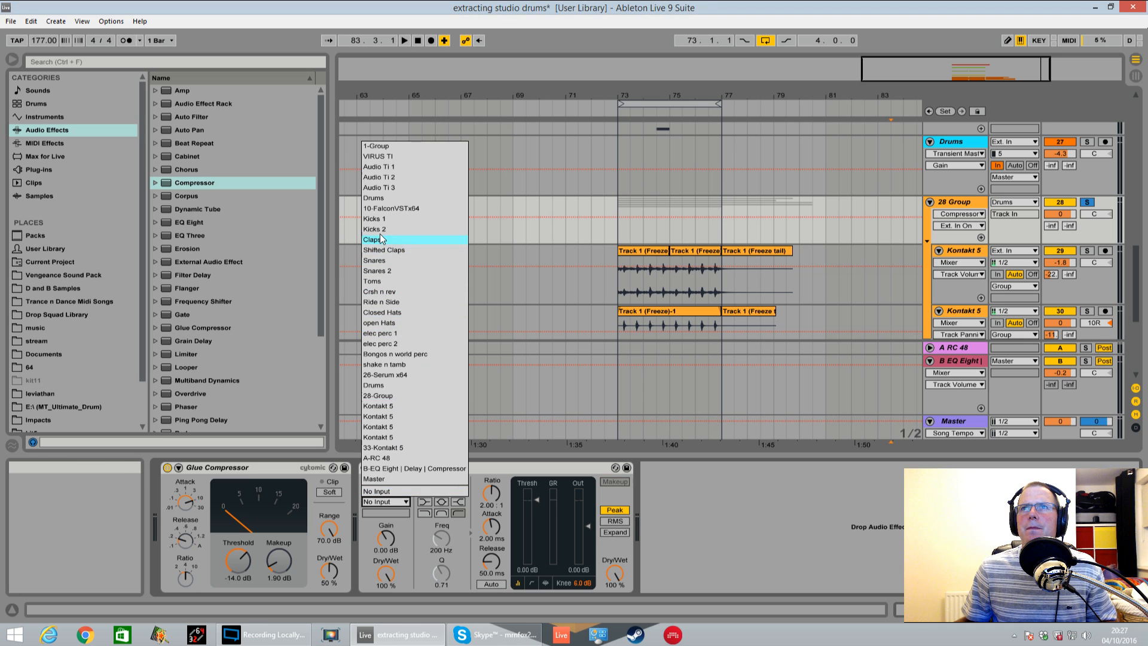
left_click(381, 220)
Enable the Compressor's sidechain EQ, set the filter frequency to 995 Hz and switch to the activity view
left_click(441, 481)
left_click_drag(441, 537, 441, 503)
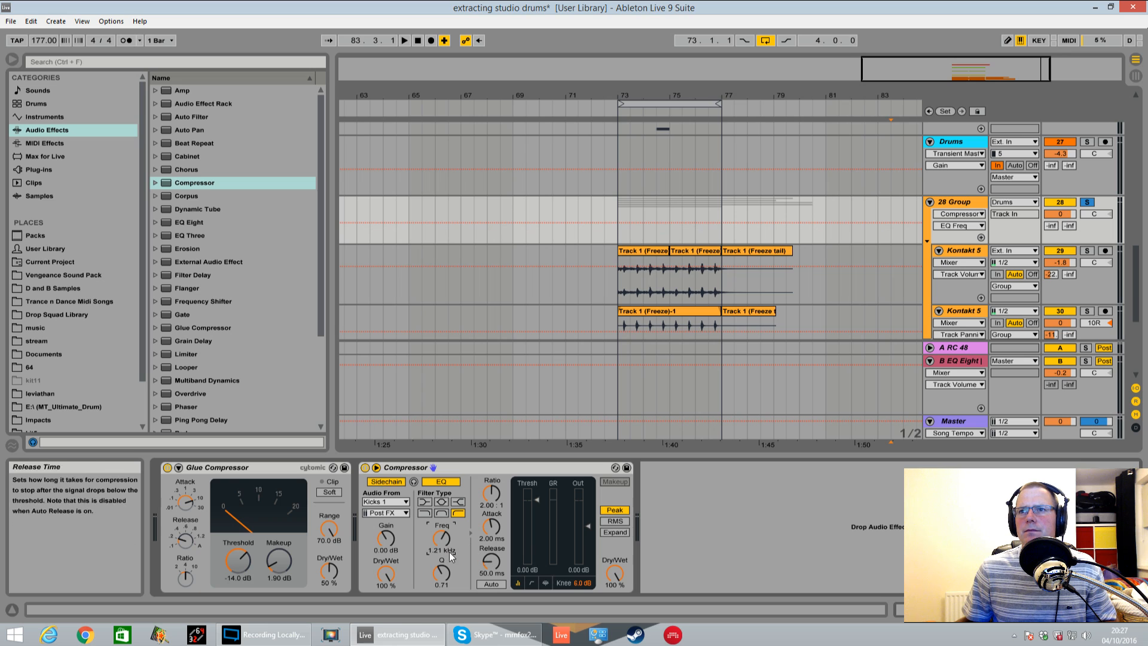
left_click(545, 583)
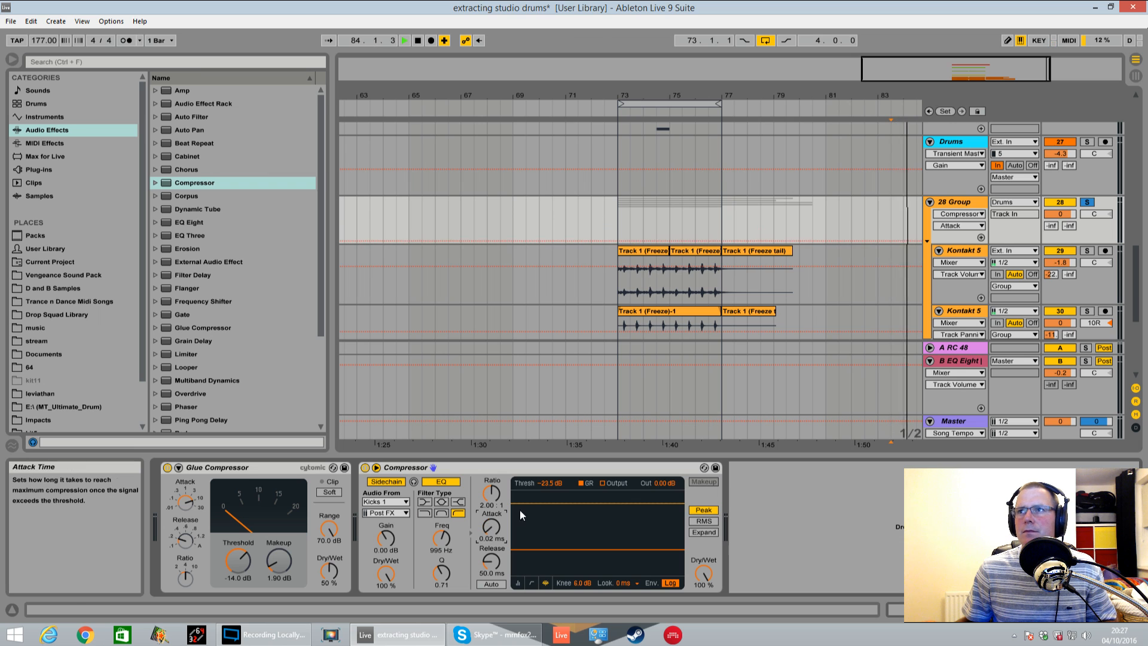
Set the 28 Group Compressor's release to 73.9 ms during loop playback, then unsolo the group with its volume at -4.2 dB
left_click(612, 296)
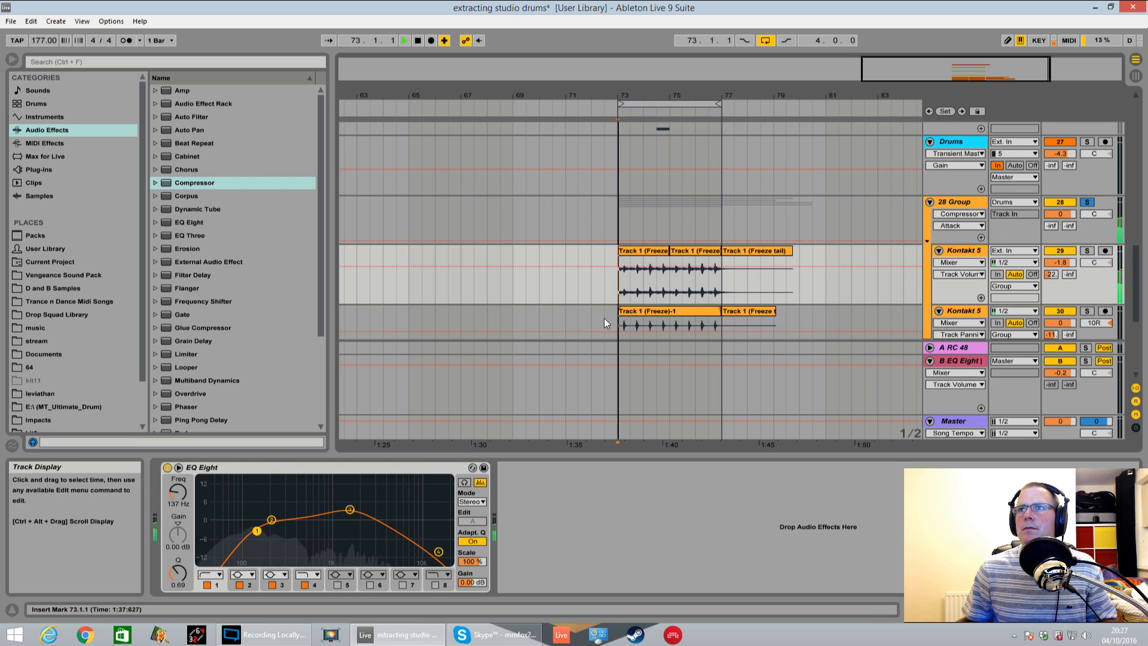
left_click(959, 202)
left_click_drag(491, 560, 492, 553)
left_click(1087, 202)
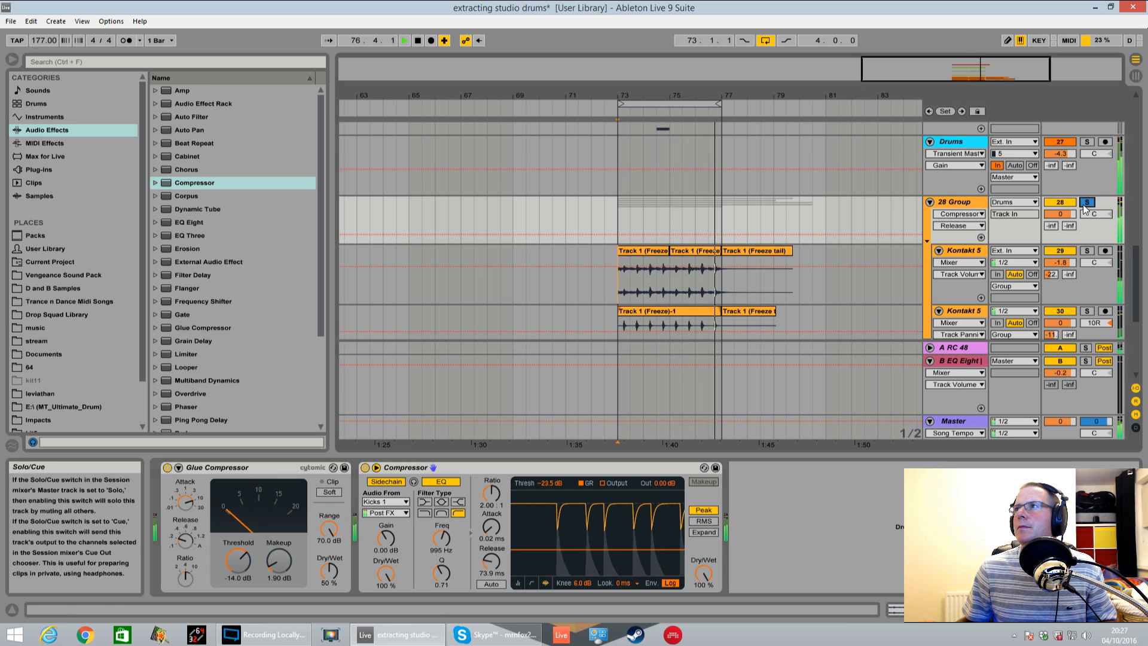
left_click_drag(1070, 217, 1070, 235)
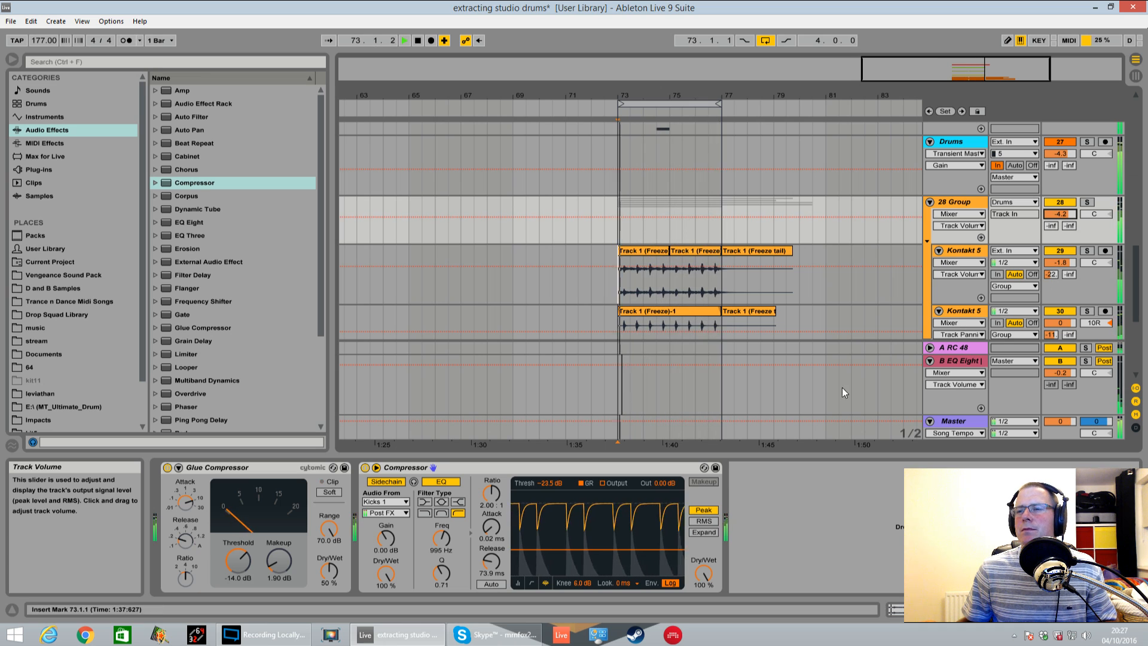
Set the 28 Group Compressor's ratio to inf : 1 and its threshold to -17.4 dB
left_click_drag(490, 494, 490, 454)
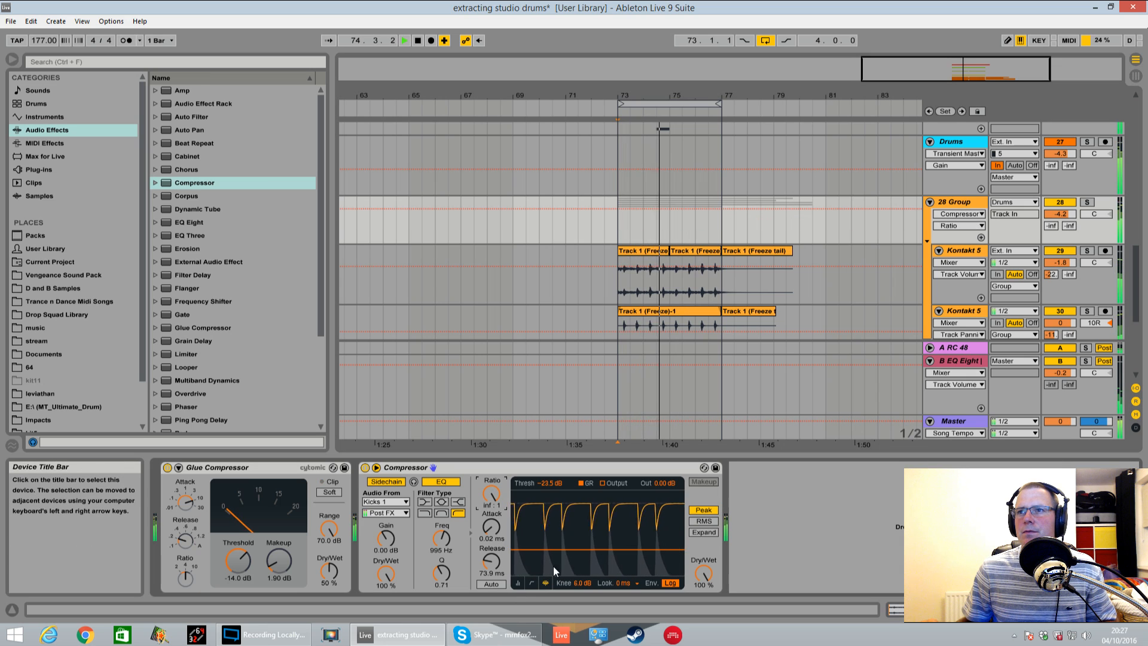
left_click_drag(597, 550, 597, 541)
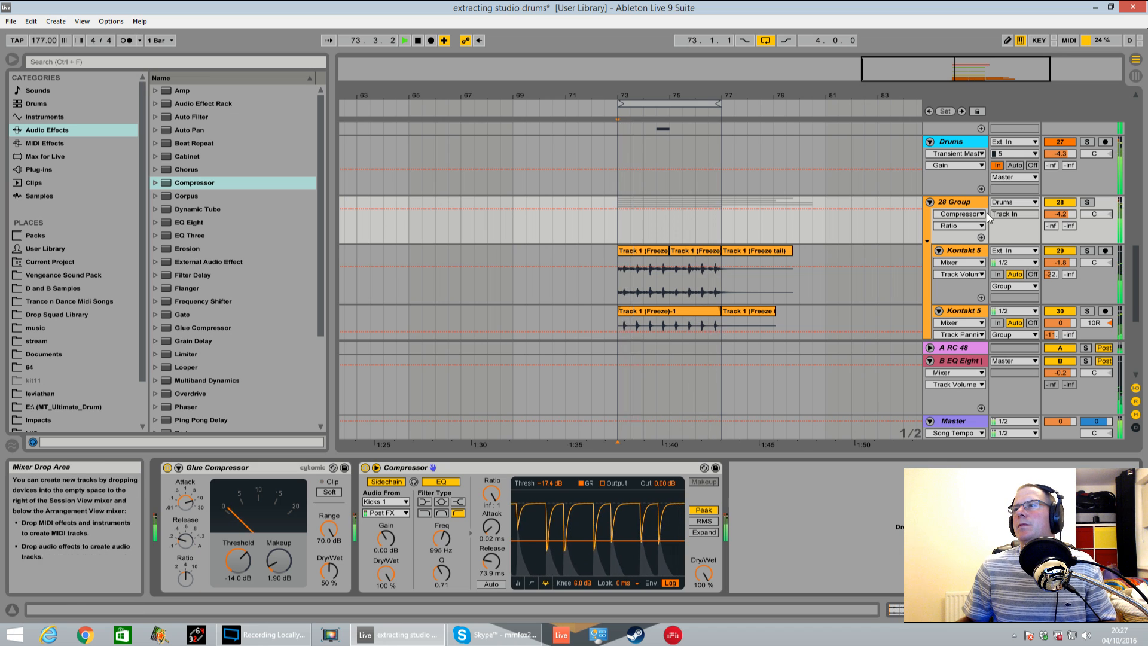
Add the Transient Master plug-in after the Compressor on the 28 Group track
scroll(898, 232, "down", 2)
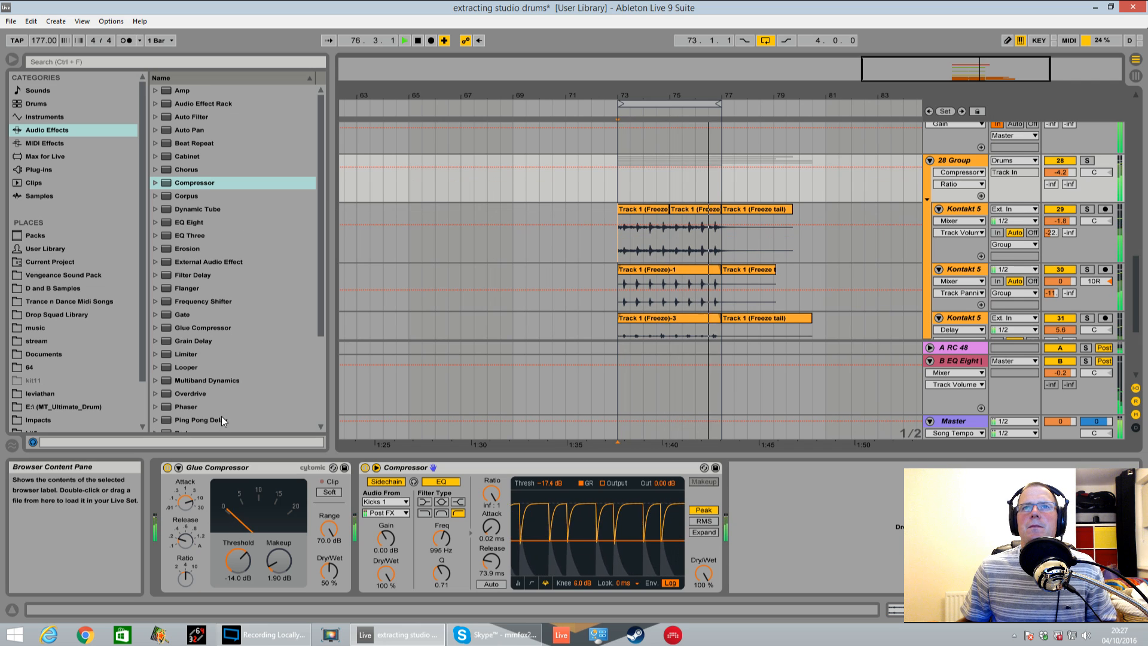
left_click(114, 169)
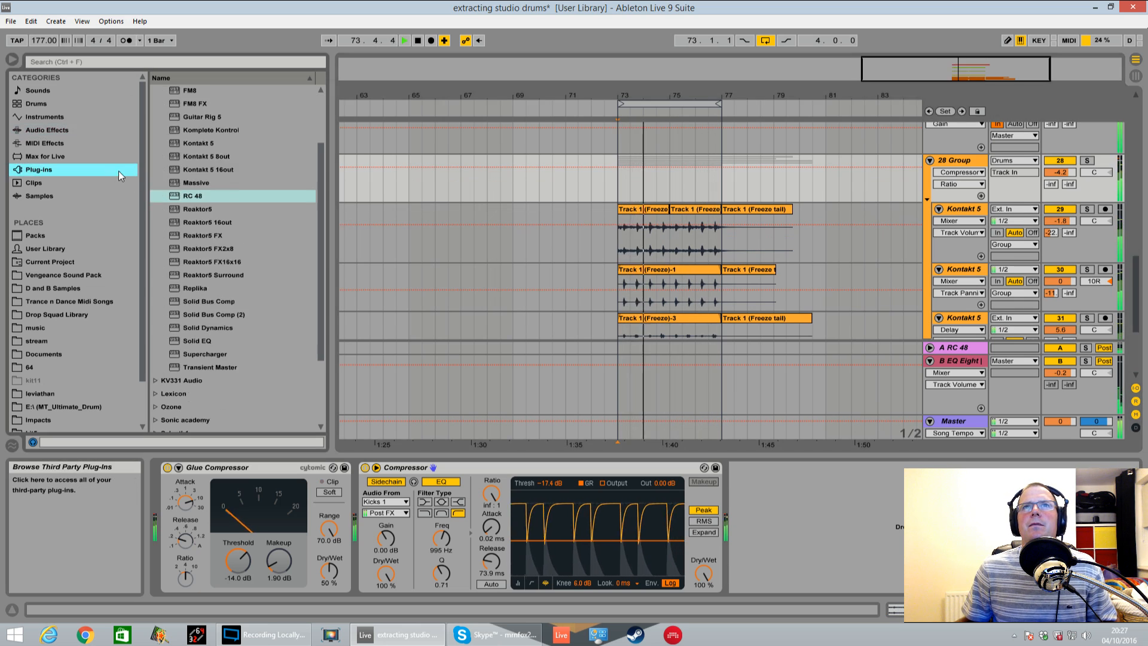
scroll(321, 324, "up", 2)
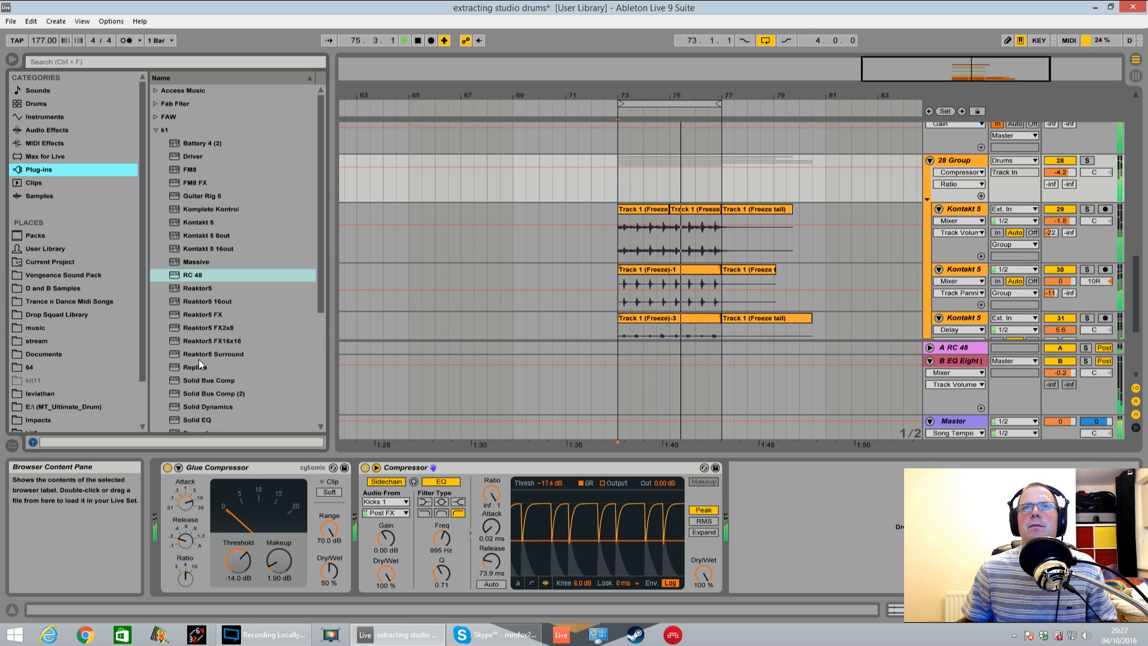
scroll(209, 364, "down", 2)
left_click_drag(209, 367, 871, 558)
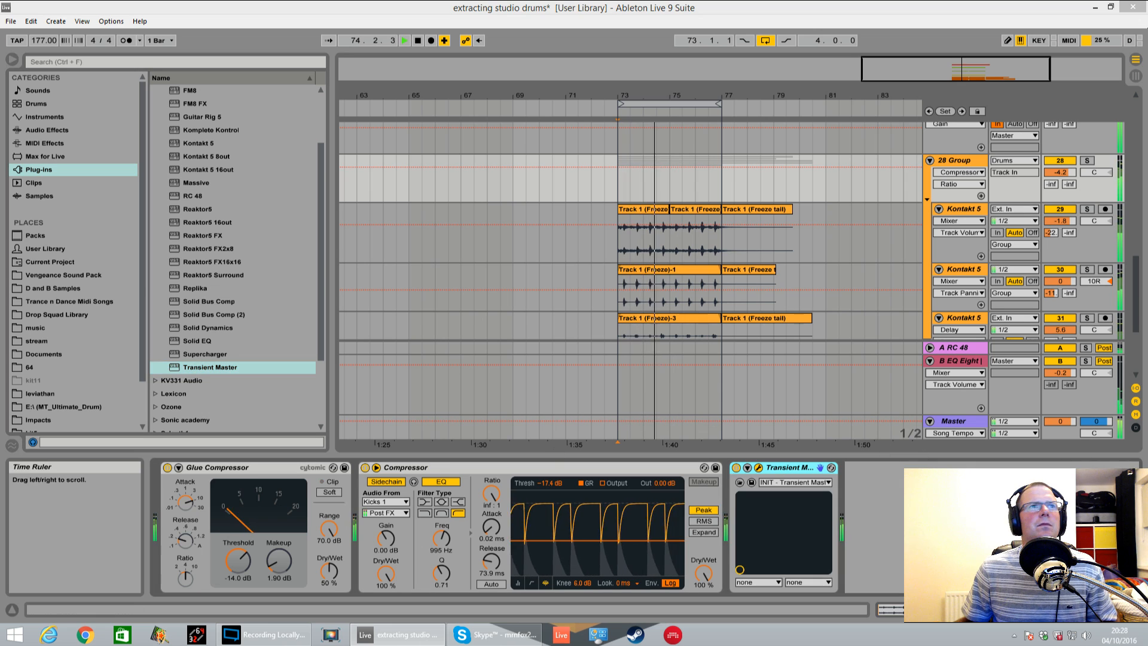
left_click_drag(845, 107, 848, 107)
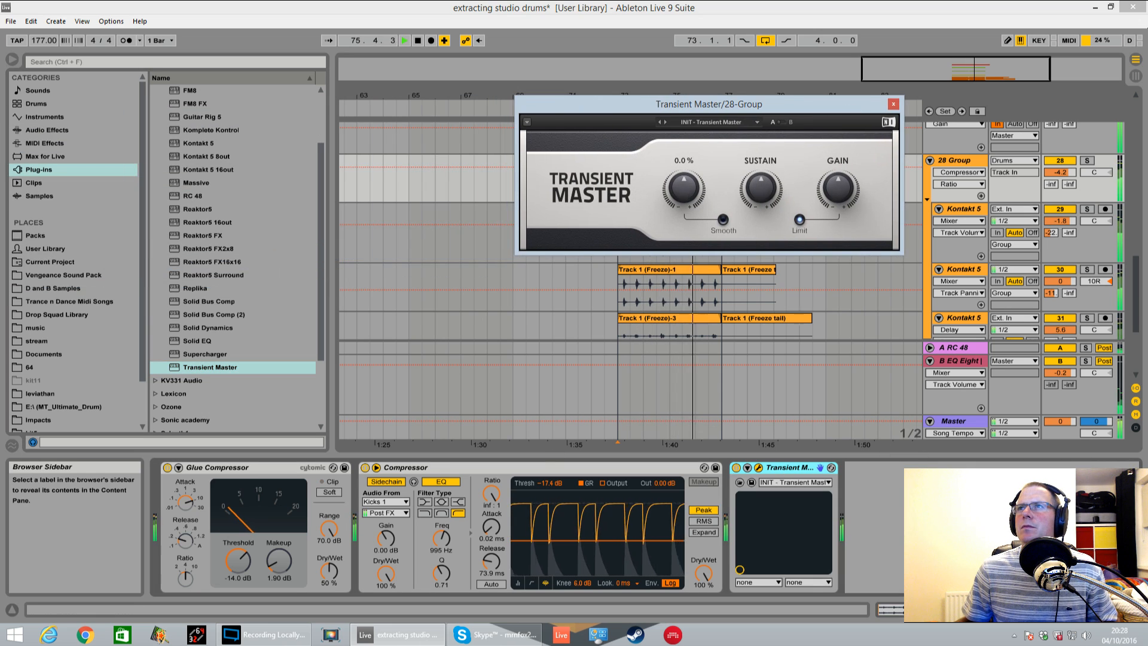
Raise Transient Master's attack, set sustain to 11.0% and gain to 0.4 dB, and close the plug-in window
left_click_drag(684, 188, 683, 185)
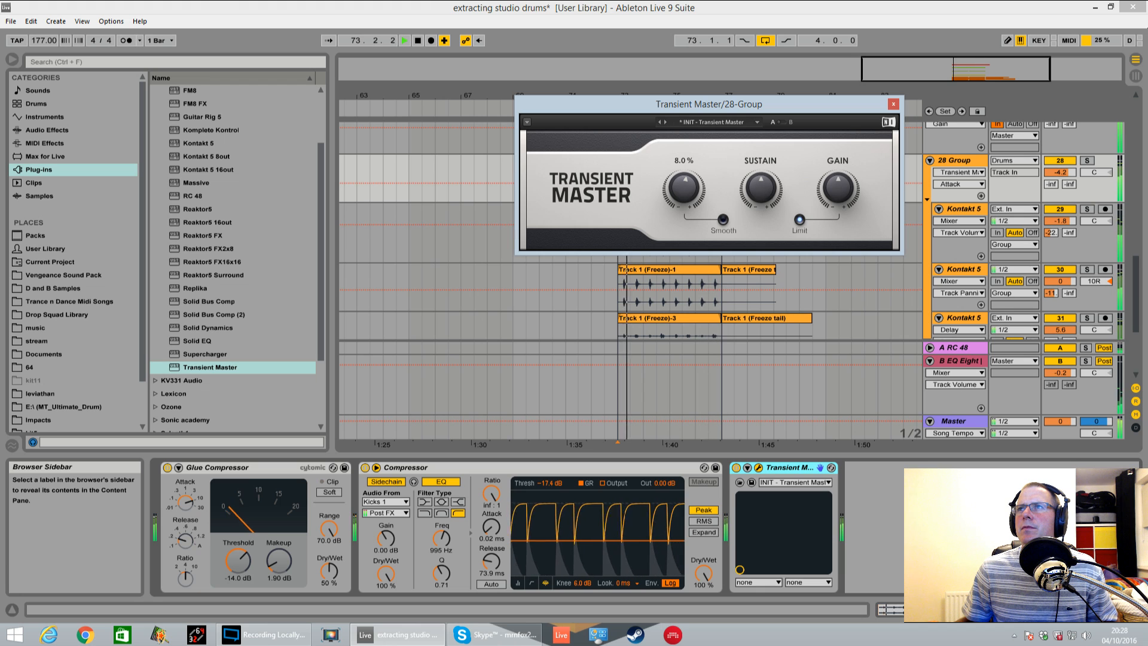
left_click_drag(684, 186, 683, 179)
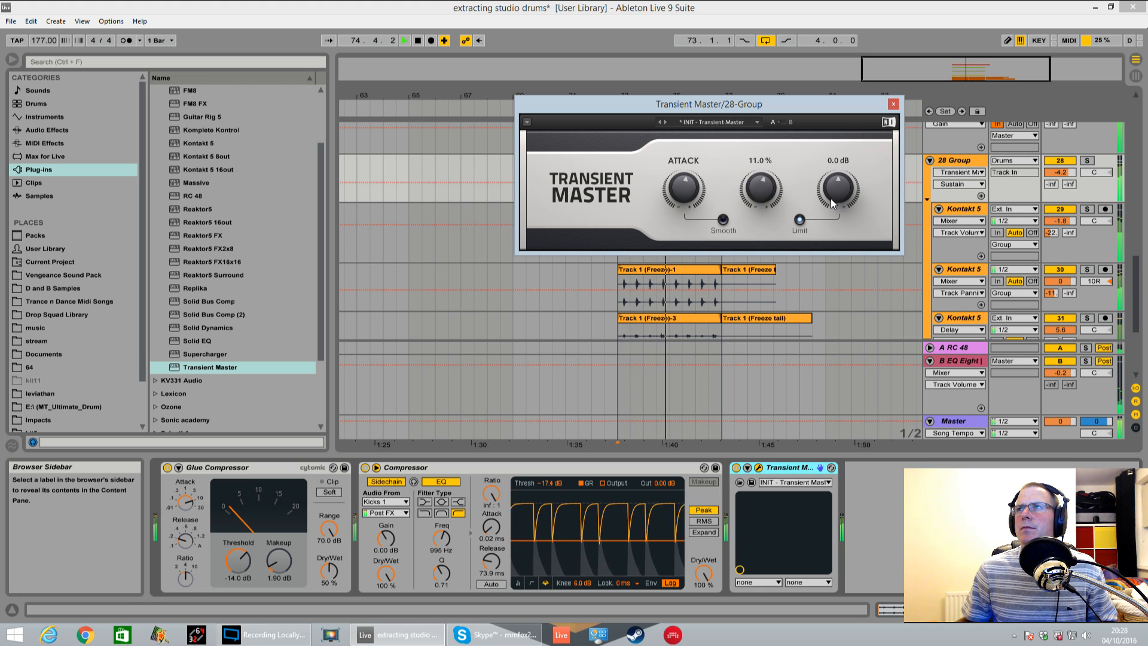
left_click_drag(832, 204, 833, 201)
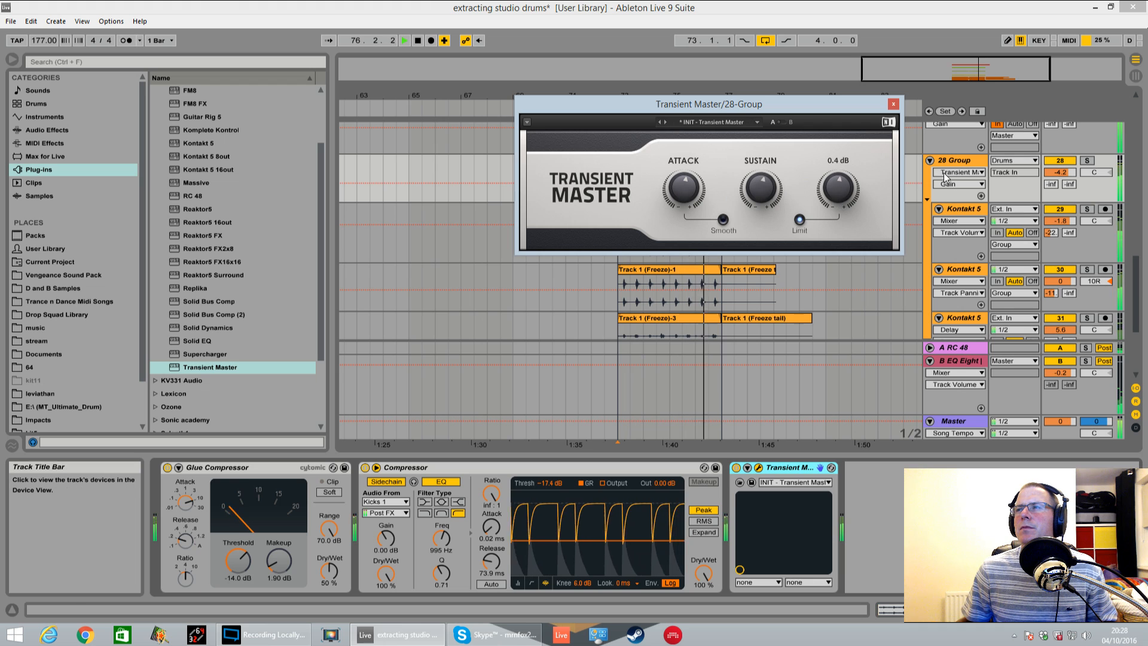
left_click(893, 104)
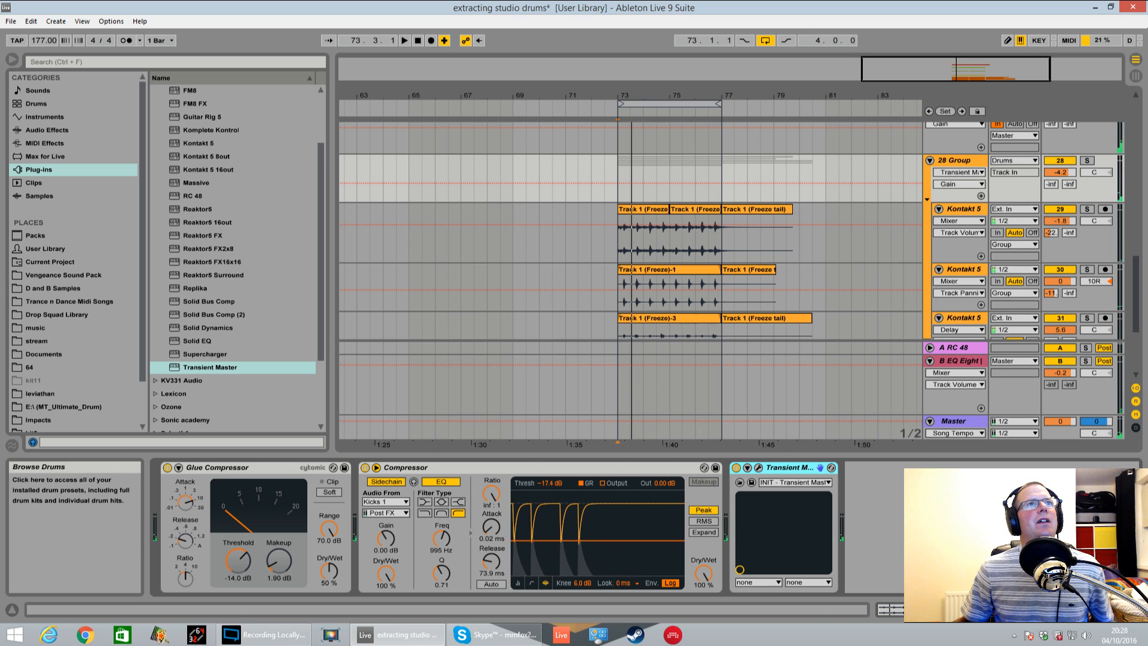
Stop playback, open the Kontakt 5 instrument on track 33 and remove the Stadium Kit - Full from its rack
left_click_drag(0, 153, 622, 155)
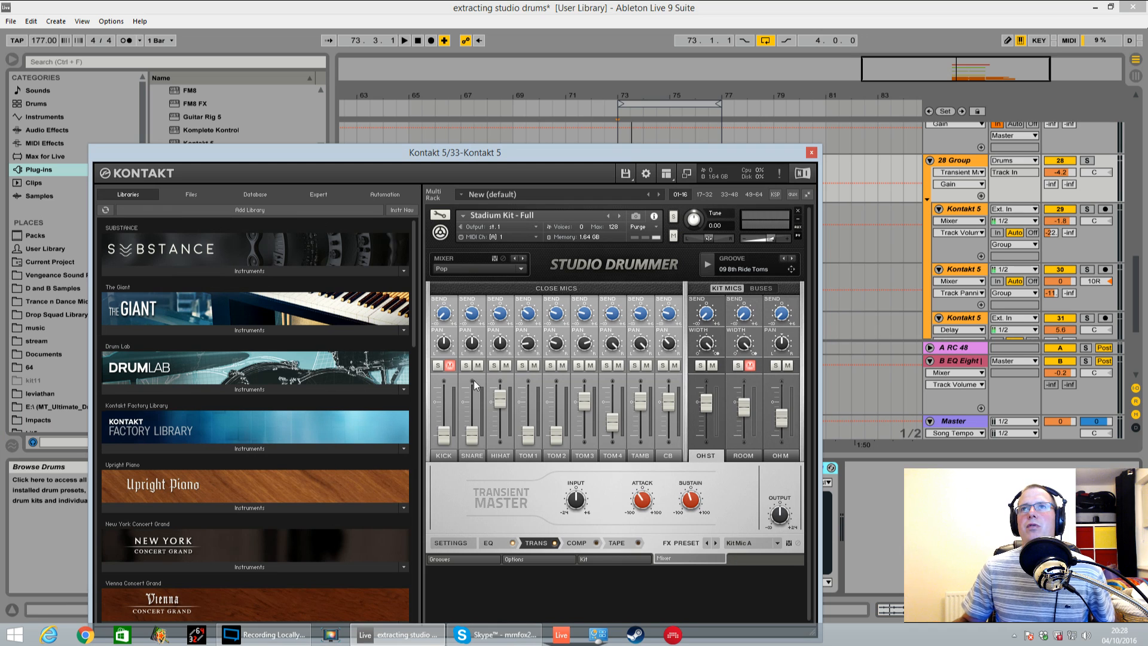
left_click_drag(517, 148, 541, 71)
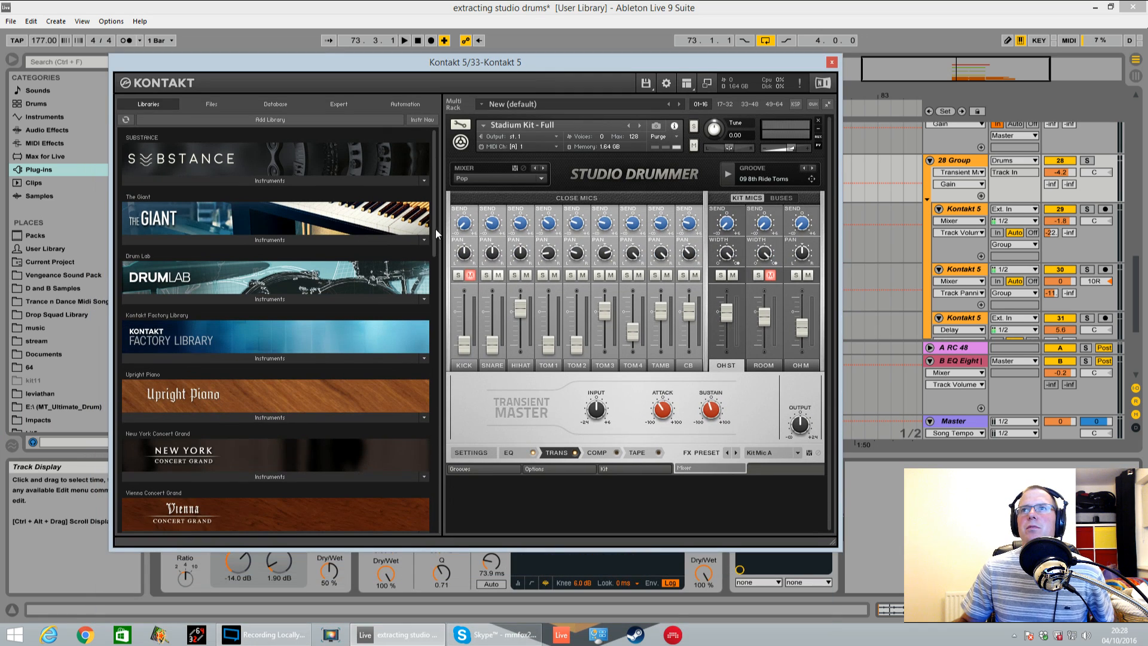
left_click(818, 121)
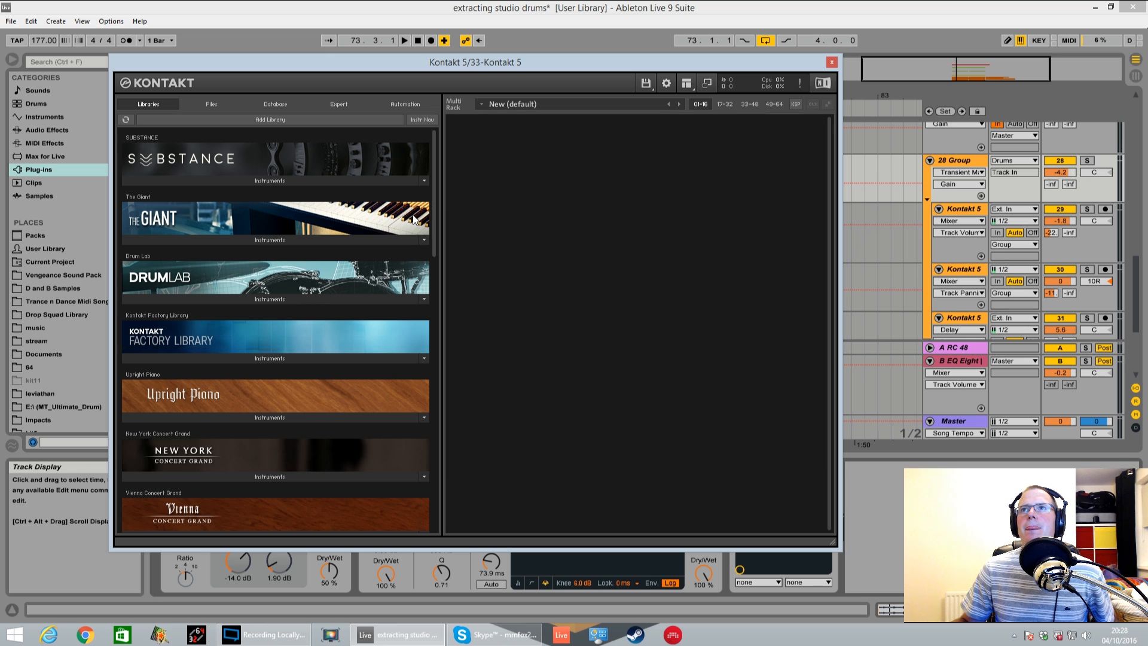
Load AR60s Late Kit Full from the Abbey Road 60s Drummer library and uncover the arrangement behind the Kontakt window
left_click_drag(433, 200, 317, 409)
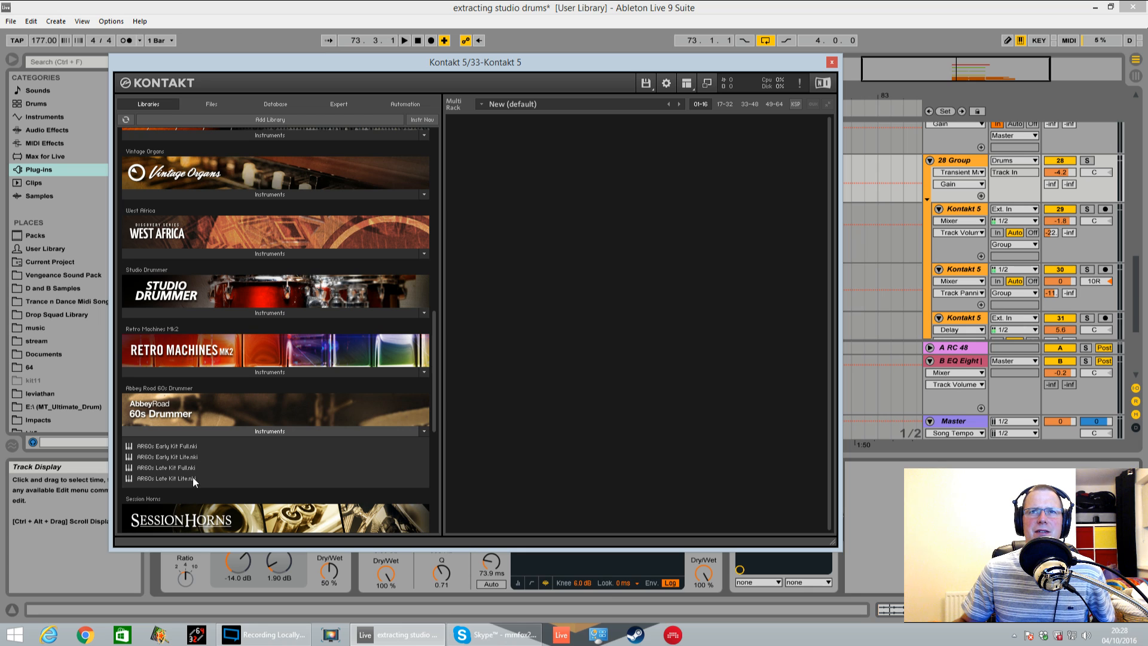
left_click(166, 468)
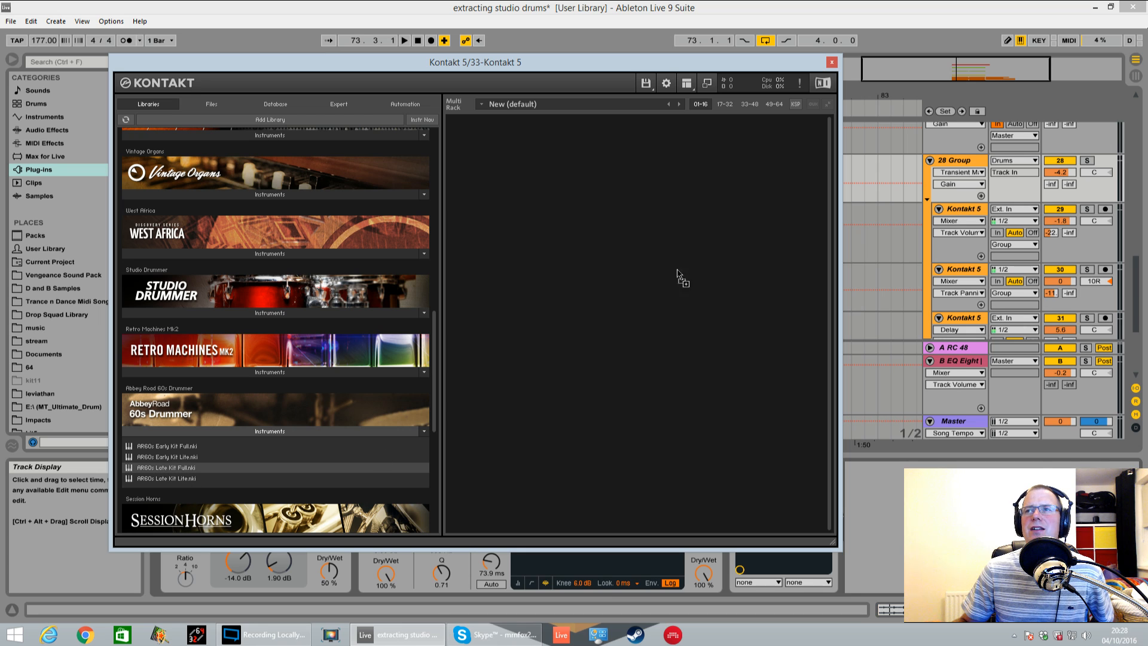
left_click_drag(682, 251, 682, 251)
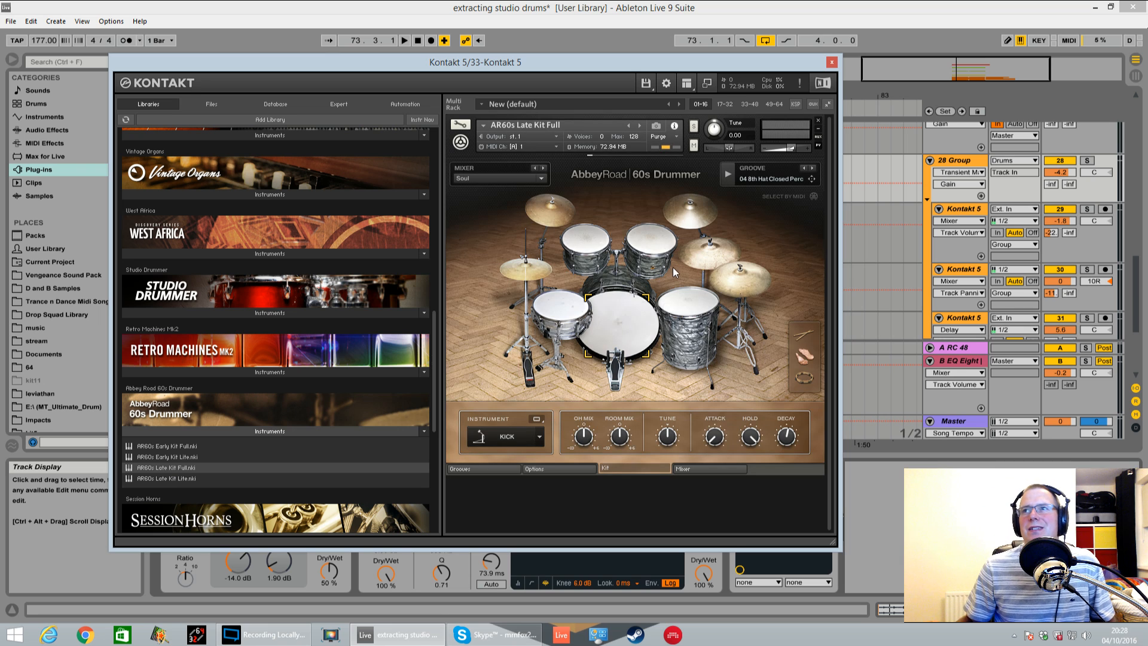
left_click_drag(751, 69, 505, 93)
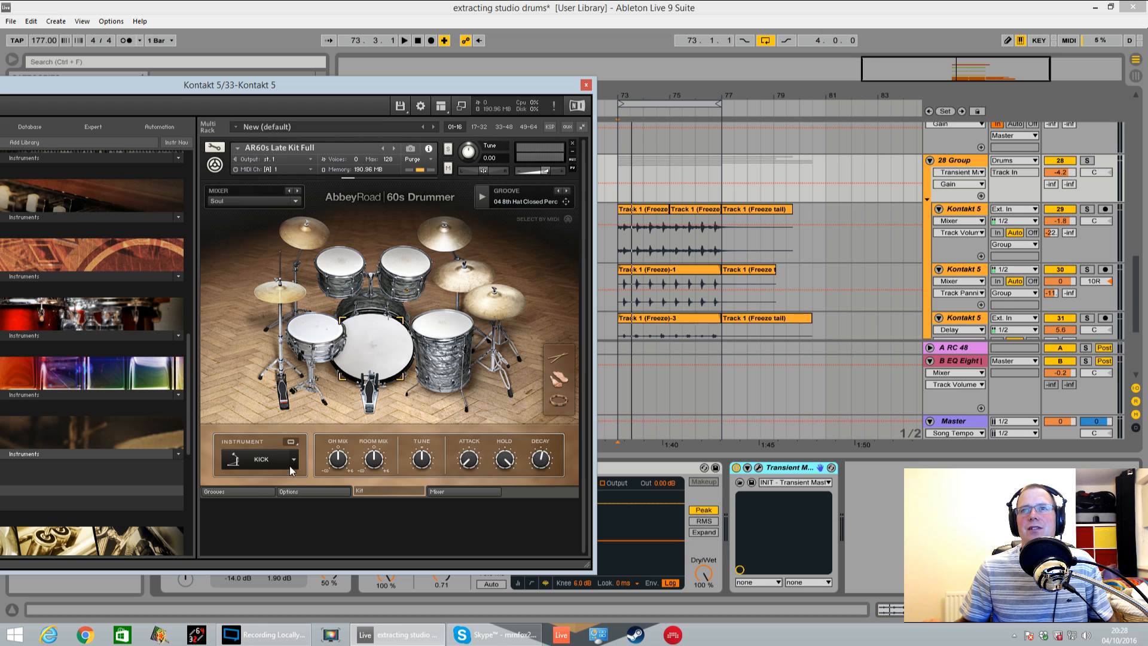
Audition 8th Hat Closed and 8th Ride grooves from the Blues Rock 08 Shuffle Triplets folder in the groove browser
left_click(254, 492)
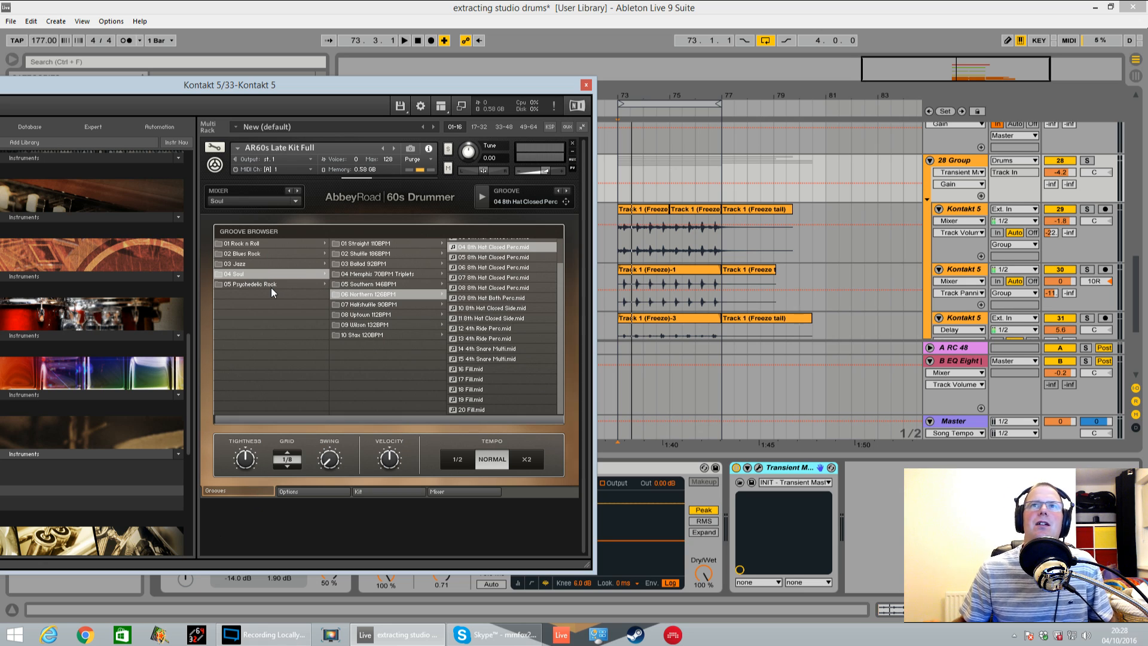
left_click(282, 254)
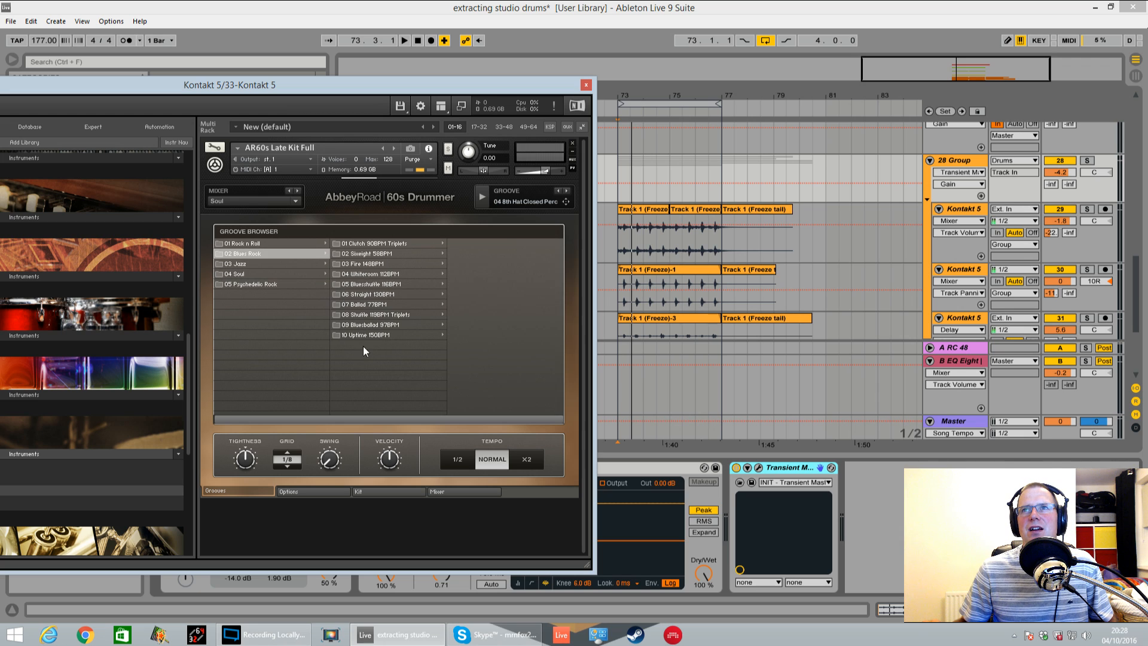
left_click(396, 317)
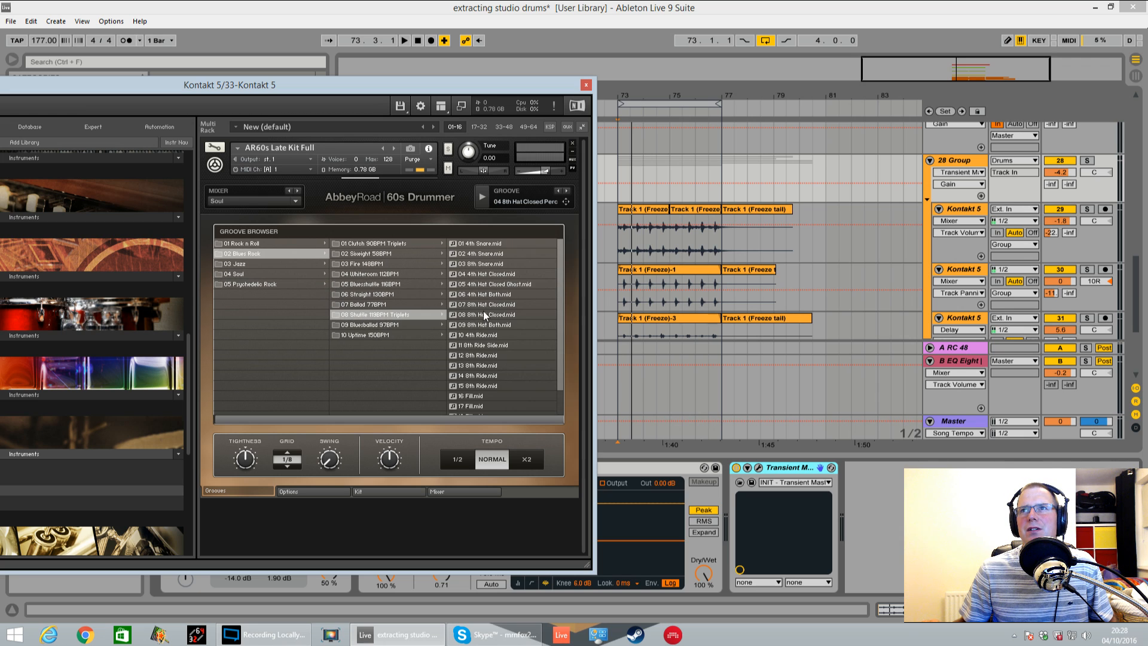
left_click(486, 315)
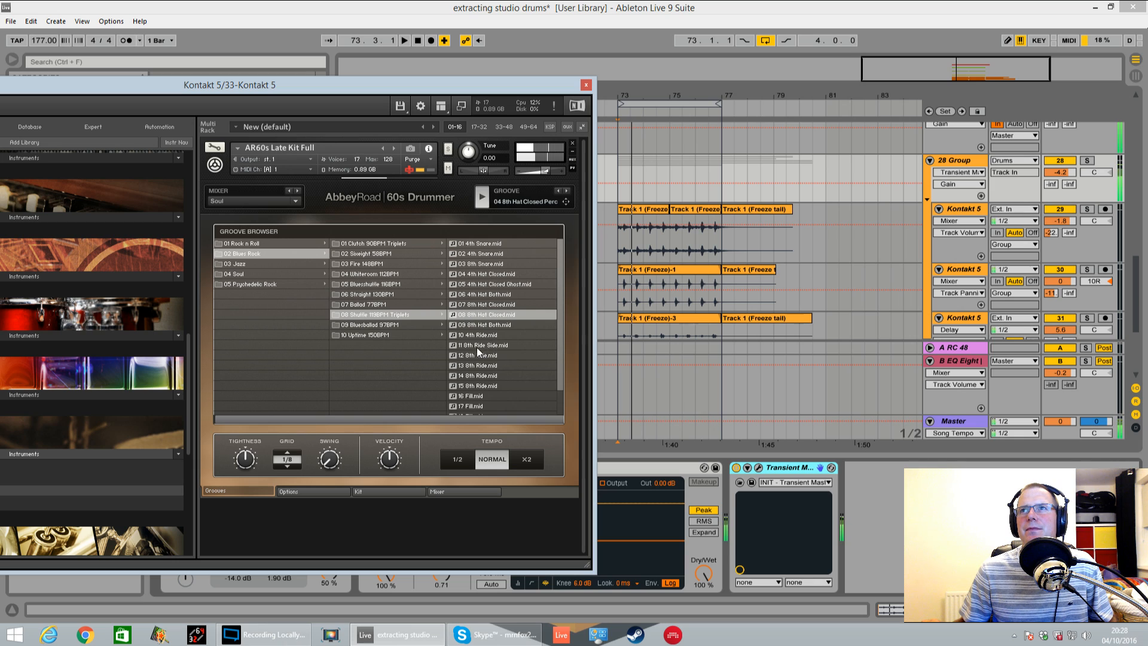
left_click(477, 346)
left_click(494, 386)
left_click(485, 357)
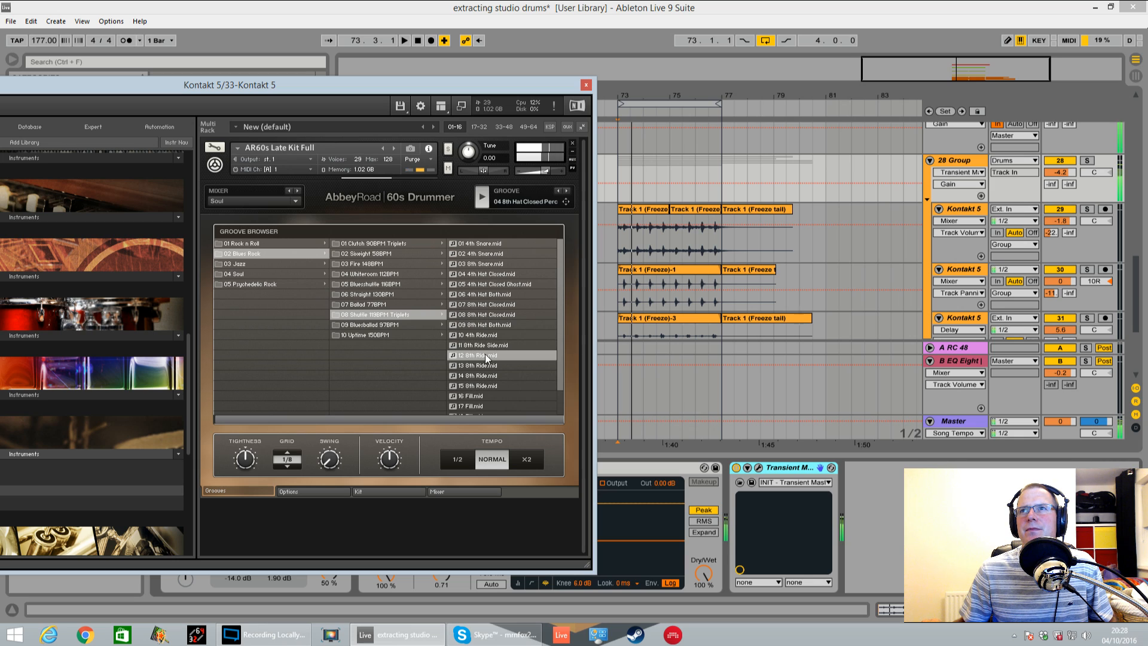
left_click(491, 346)
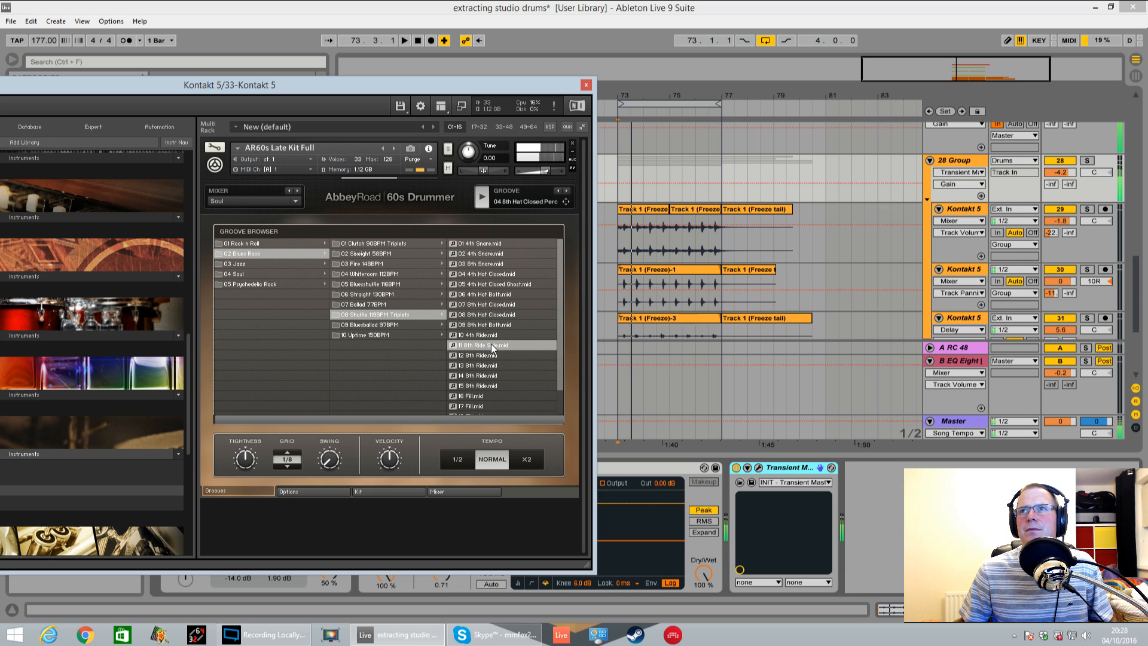
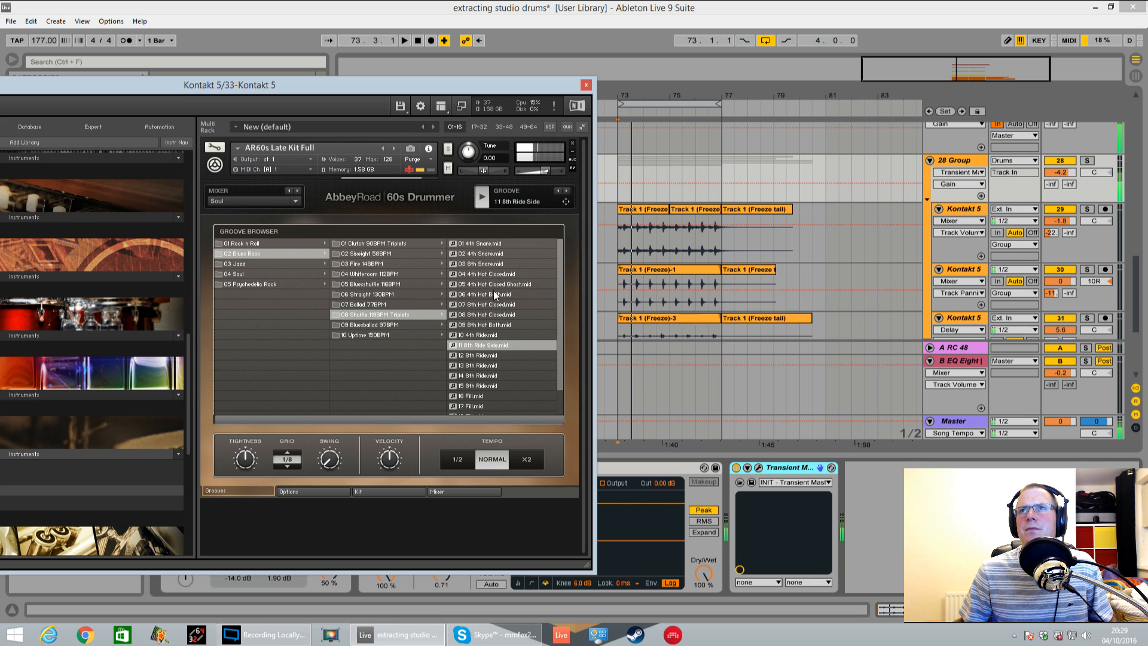
Audition the 07 and 08 8th Hat Closed grooves in the Blues Rock 08 Shuffle Triplets folder
left_click(492, 265)
left_click(496, 303)
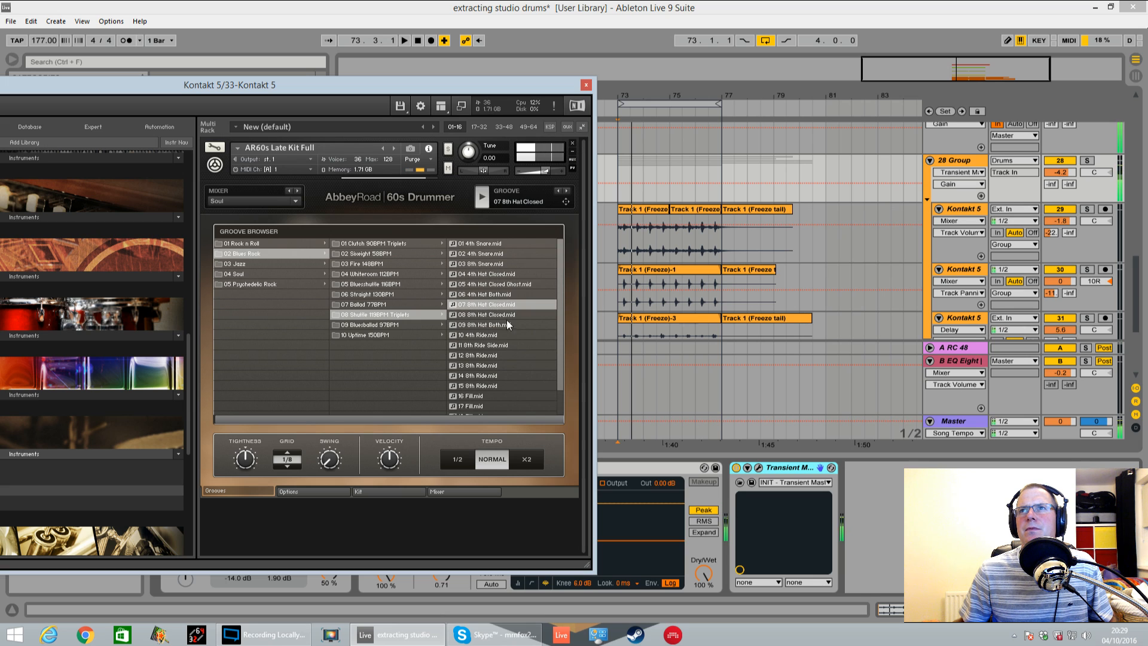
left_click(508, 314)
Load the 08 8th Perc groove from the 01 Shuffle folder of the Rock n Roll category
left_click(248, 244)
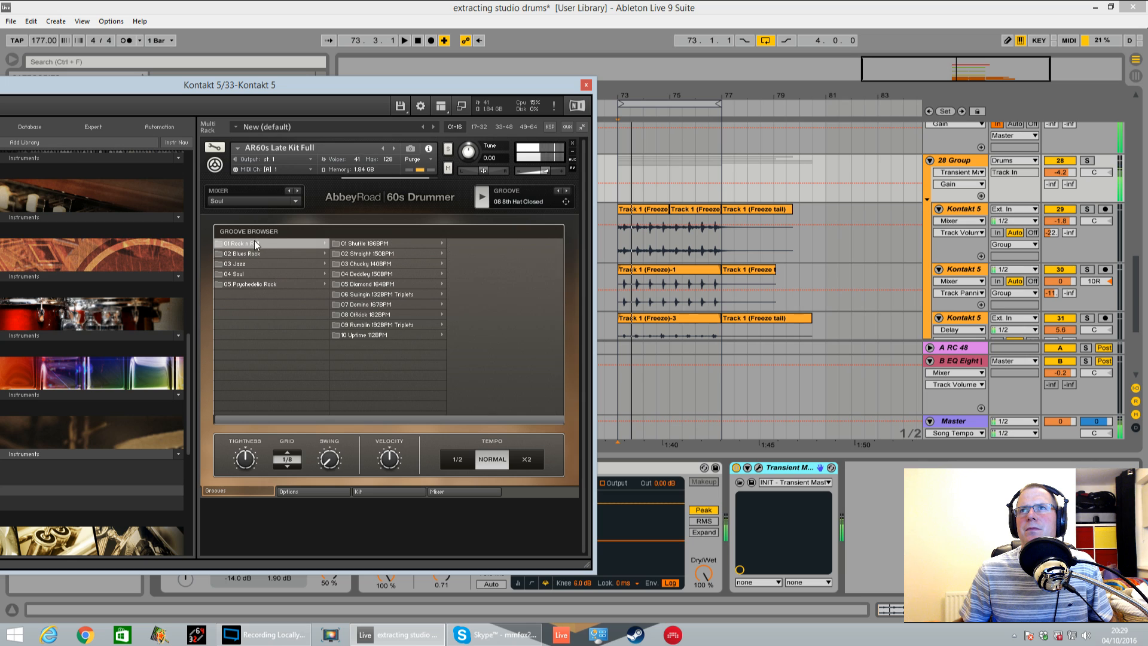
left_click(383, 244)
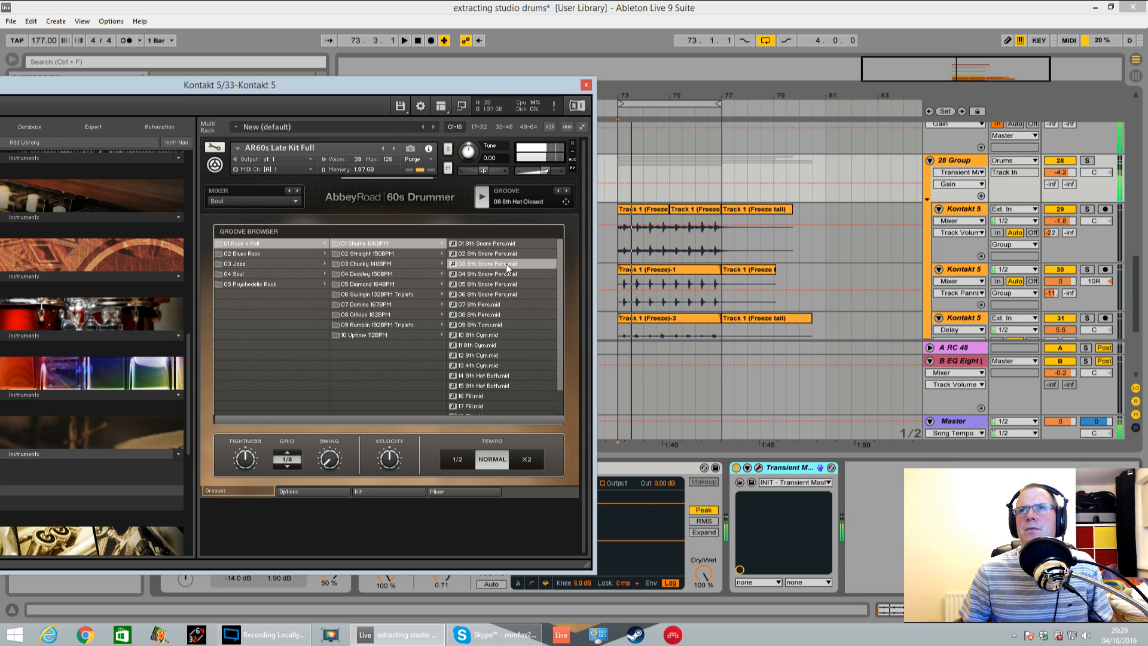
left_click(496, 316)
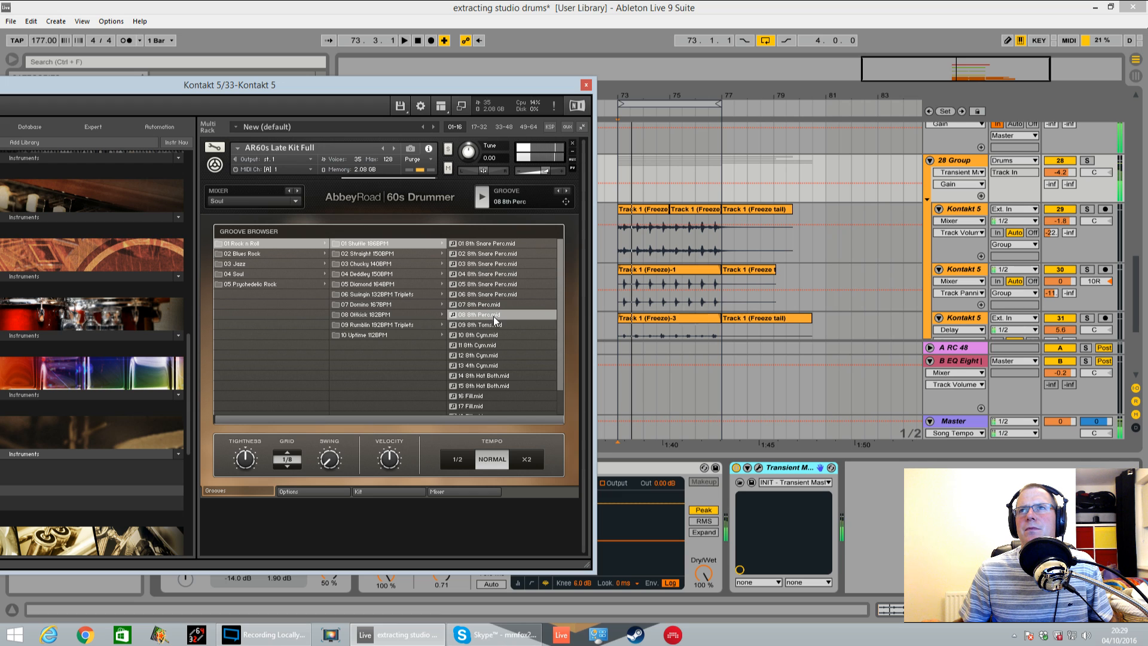
Place the 08 8th Perc groove on track 33 at bar 73 and repeat it up to bar 77
left_click_drag(503, 85, 352, 58)
scroll(891, 193, "down", 5)
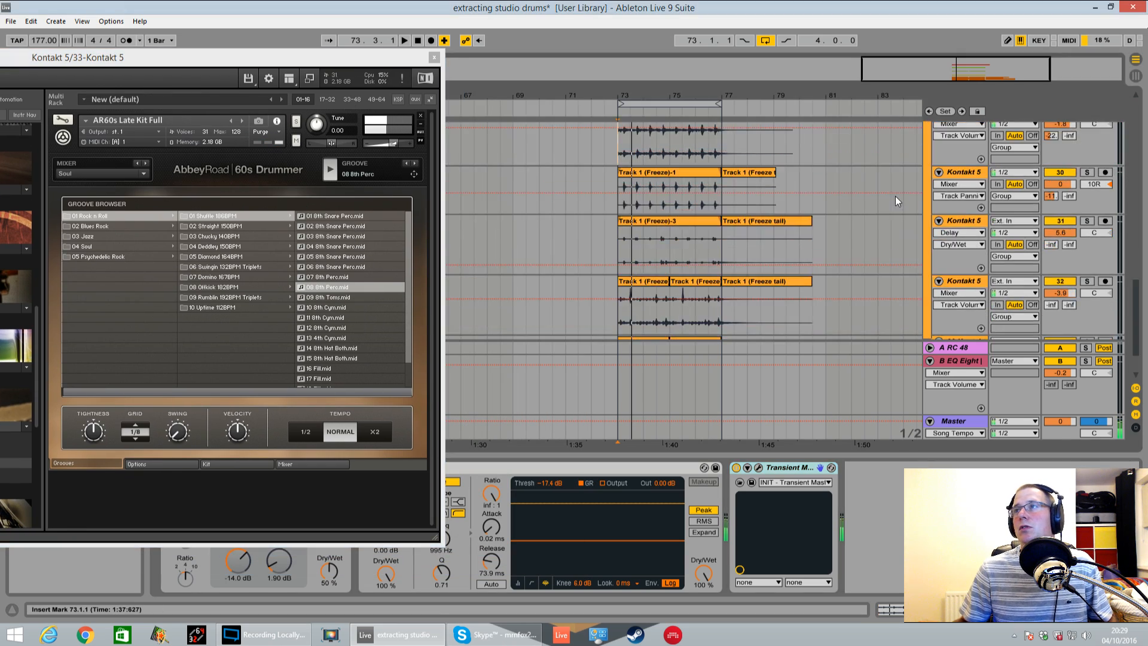
left_click_drag(413, 174, 616, 327)
left_click(629, 359)
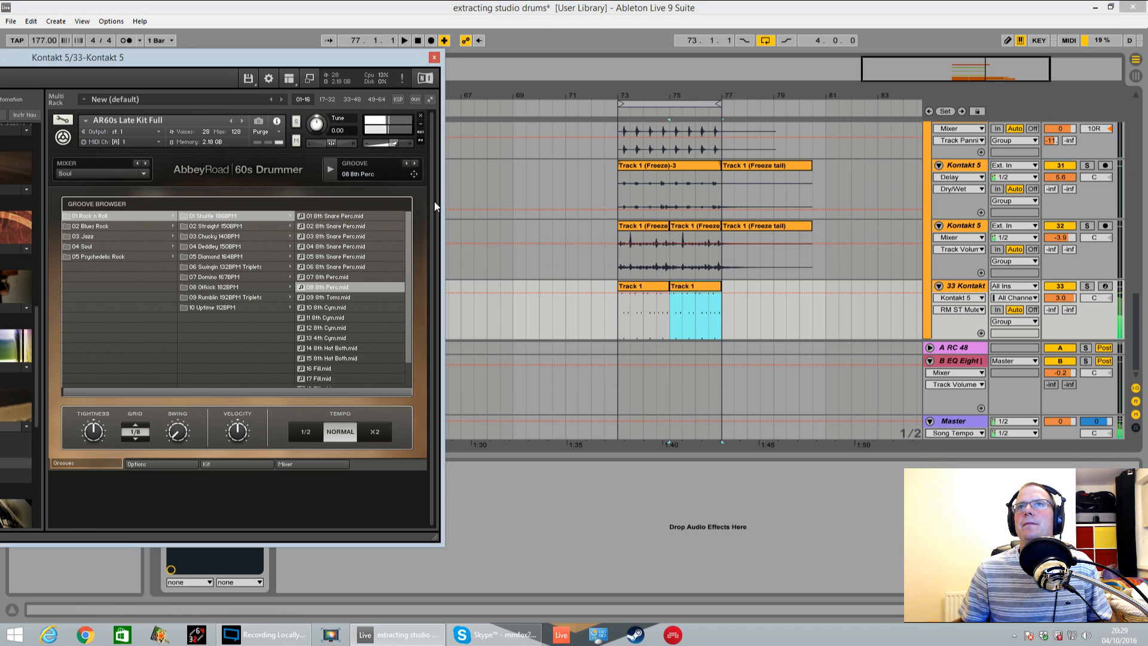
Play the loop from bar 73, solo track 33 and set its send to return B to -19 dB
left_click(615, 314)
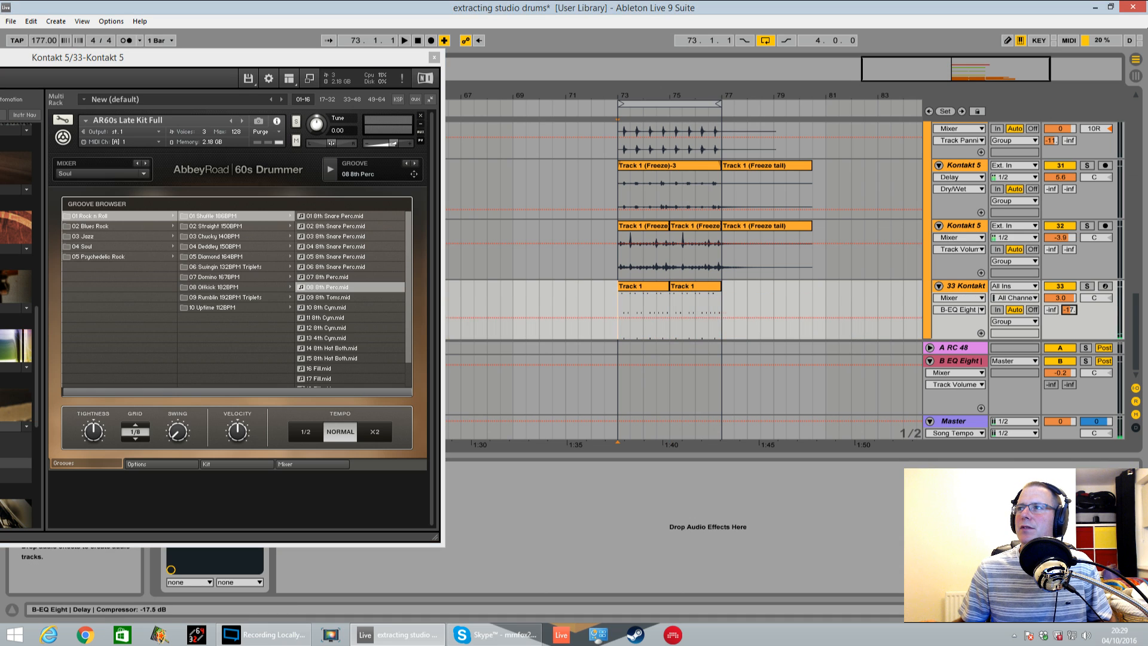
key("space")
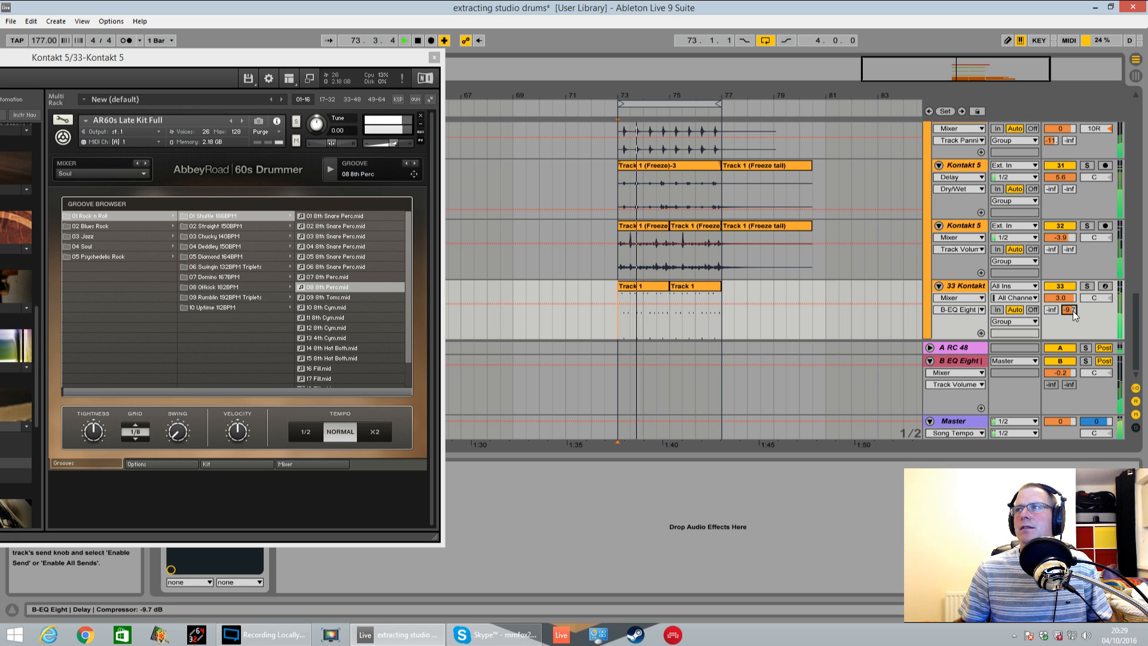
left_click(1086, 286)
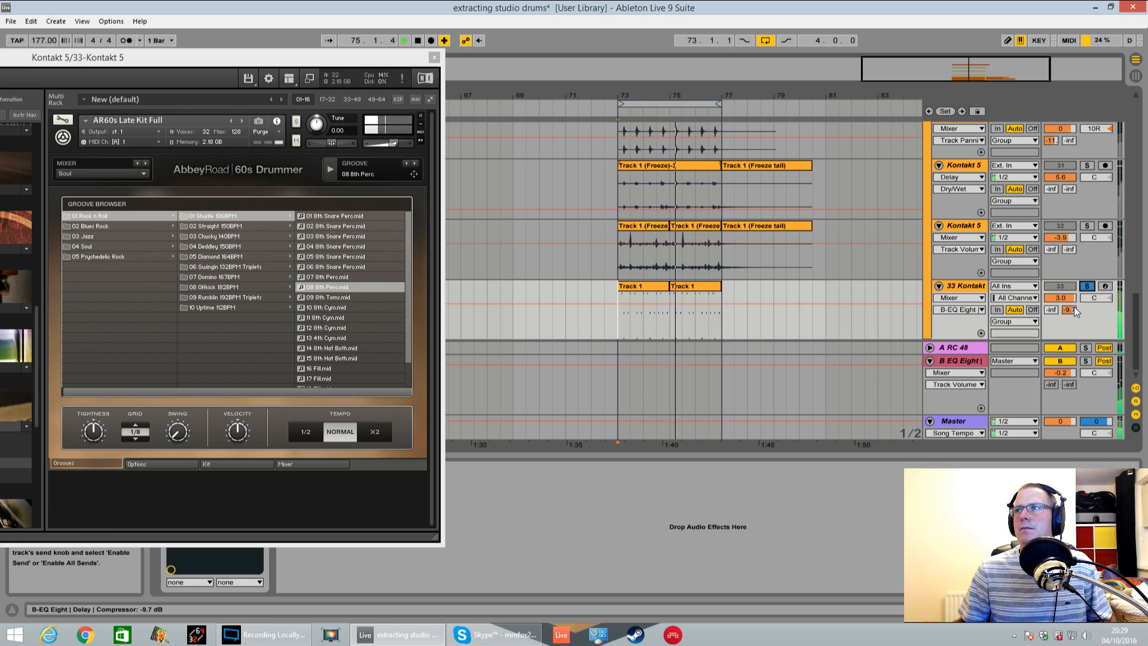
left_click_drag(1069, 309, 1069, 318)
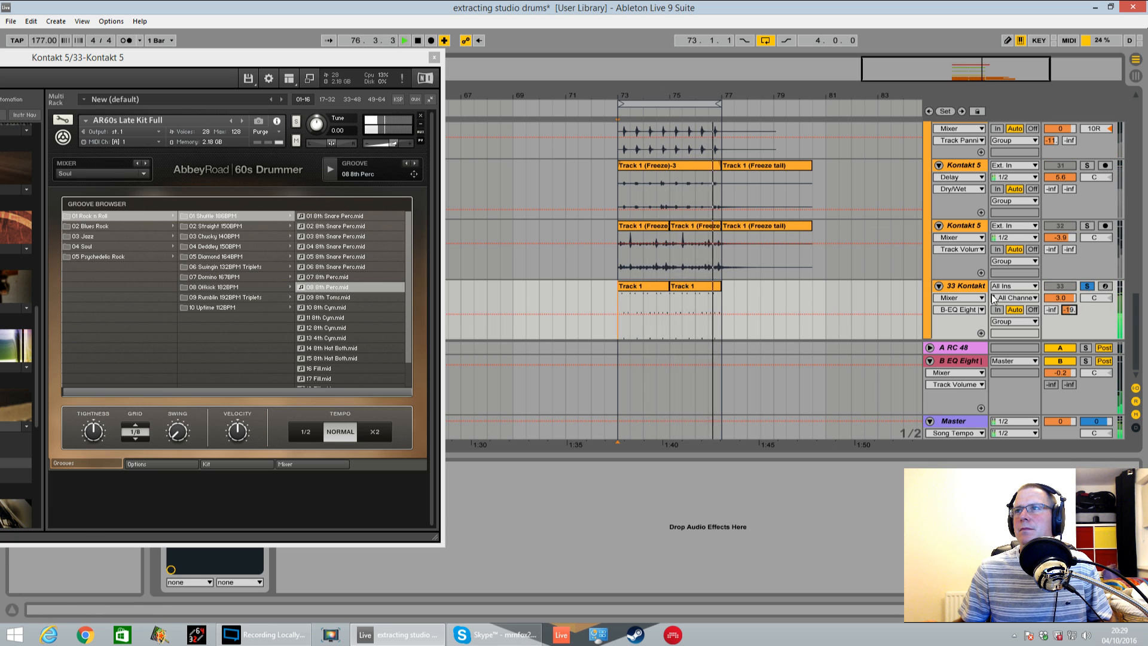
key("space")
Close the Kontakt window and add an EQ Eight after the instrument on track 33
left_click(434, 58)
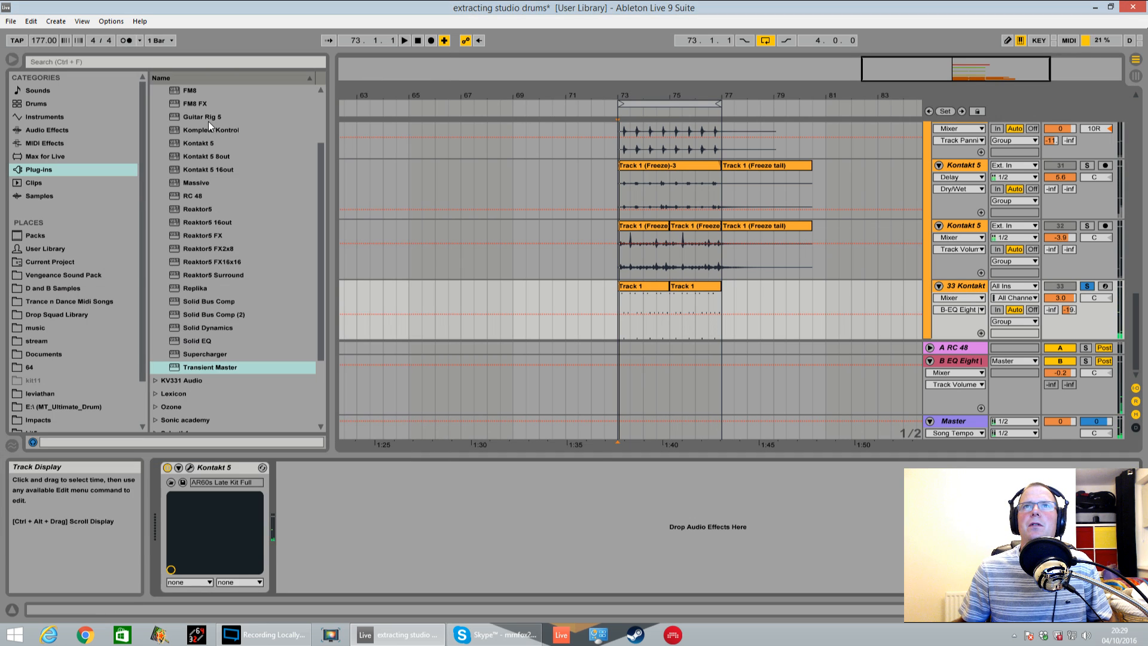
left_click(69, 130)
left_click(215, 222)
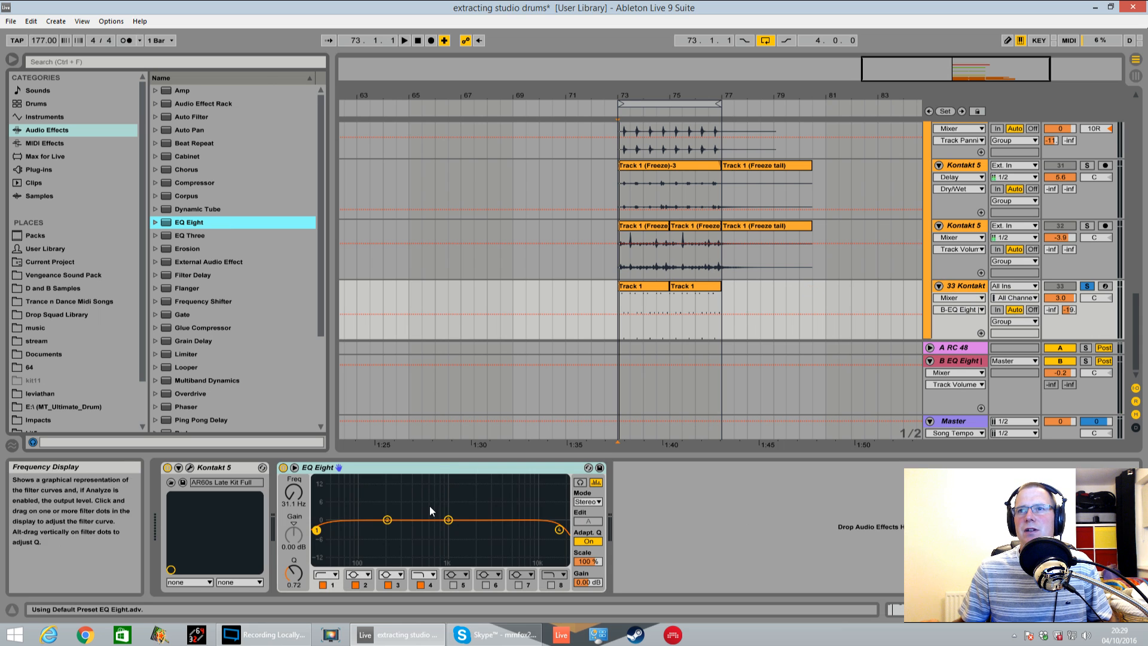
Shape the EQ Eight curve in the enlarged display: low cut at 182 Hz on band 1 and a 7.20 dB boost at 3.96 kHz on band 3
left_click(294, 467)
key("space")
left_click_drag(762, 254, 928, 164)
left_click_drag(348, 300, 559, 321)
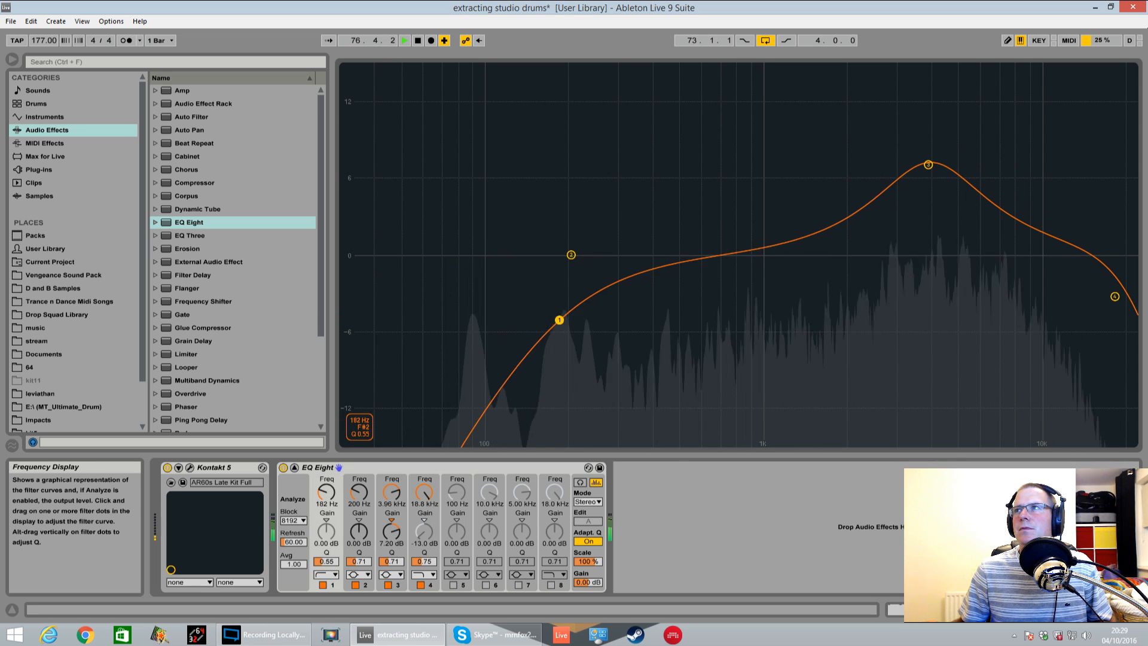
double_click(1042, 163)
Freeze and flatten track 33 to audio, and audition it soloed with its send B at -inf
right_click(964, 285)
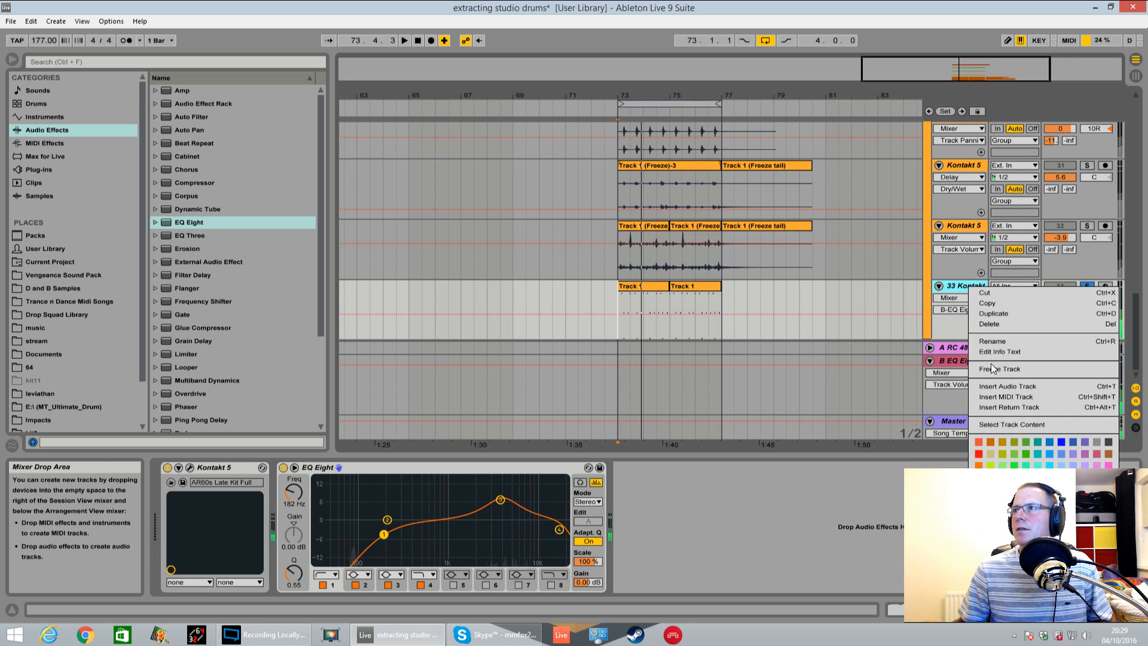
left_click(991, 365)
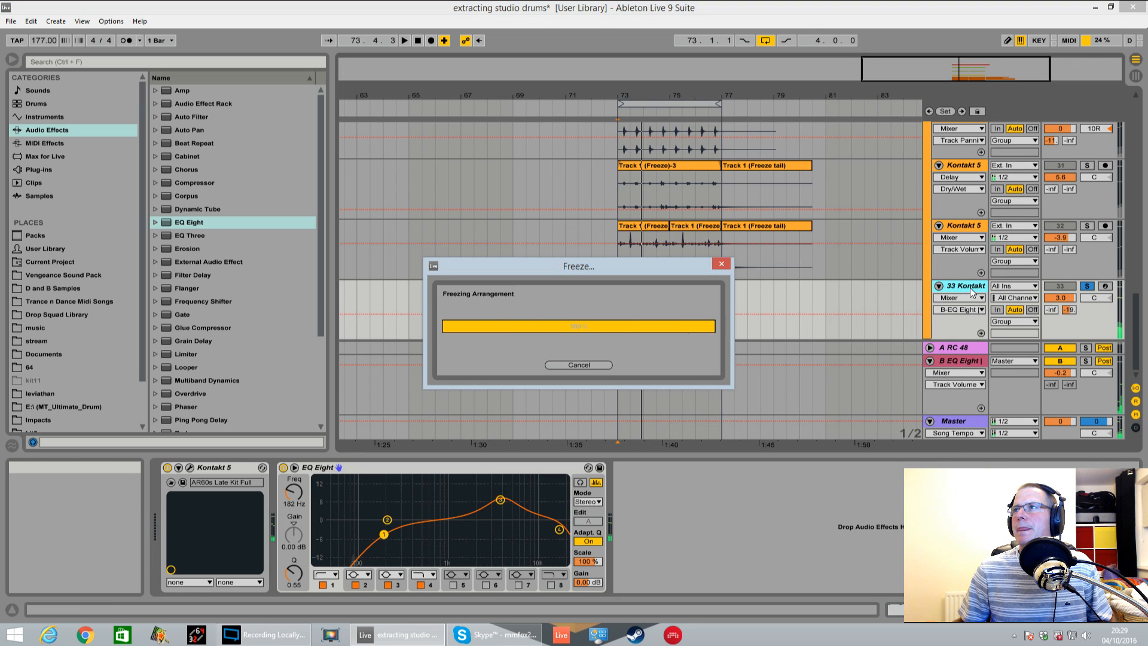
right_click(971, 291)
left_click(1000, 383)
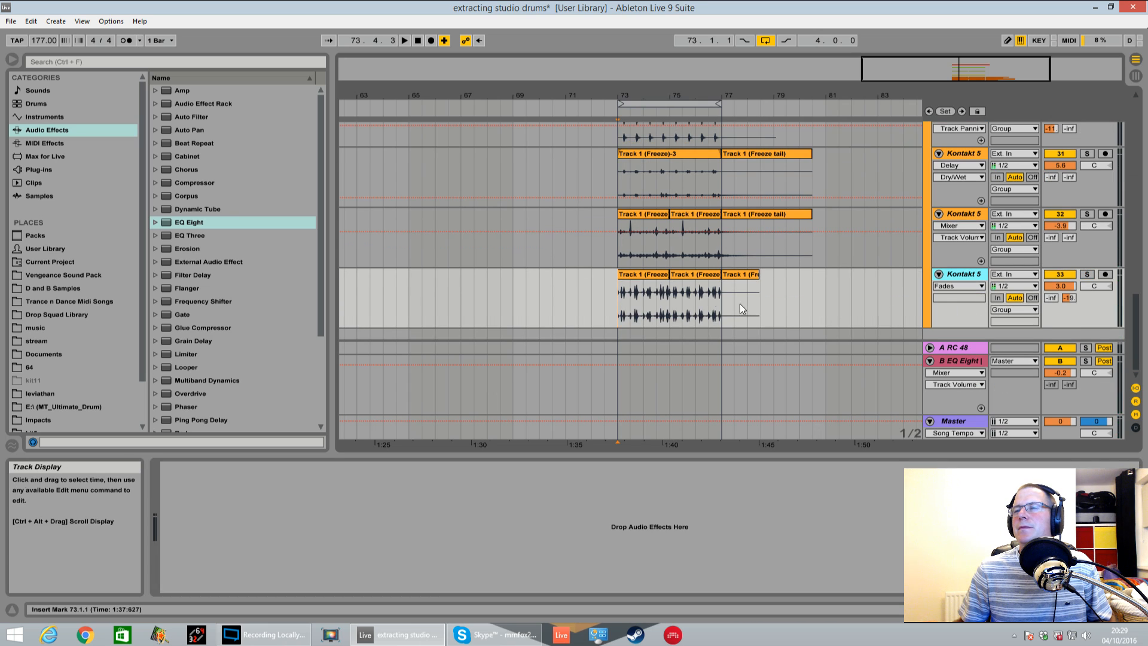
left_click(1087, 274)
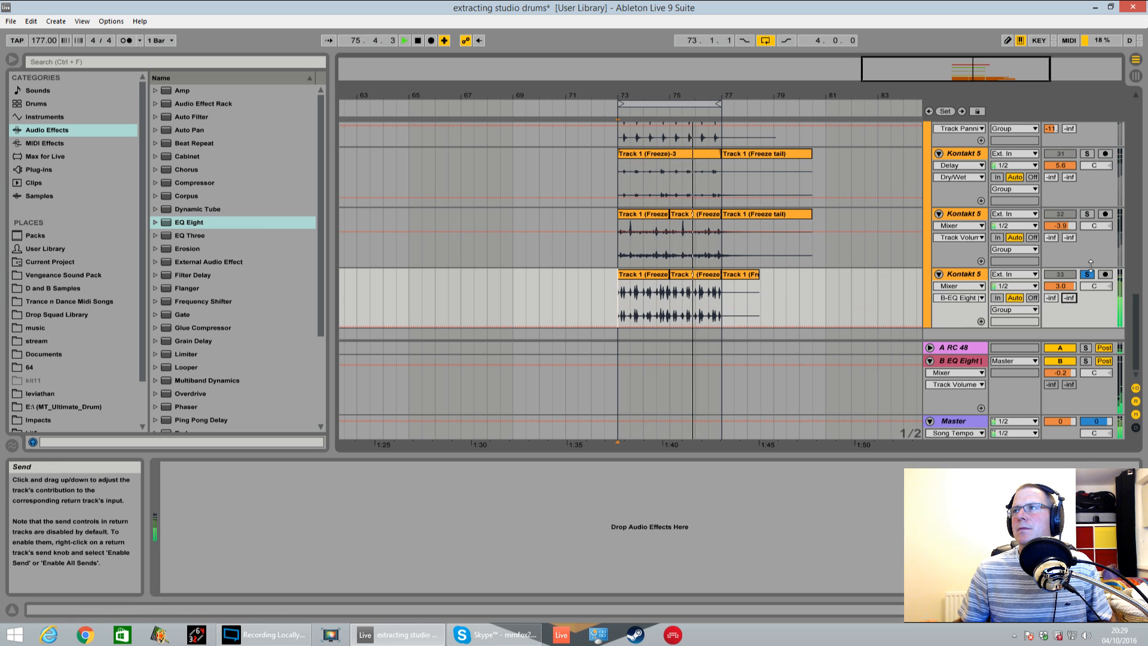
key("space")
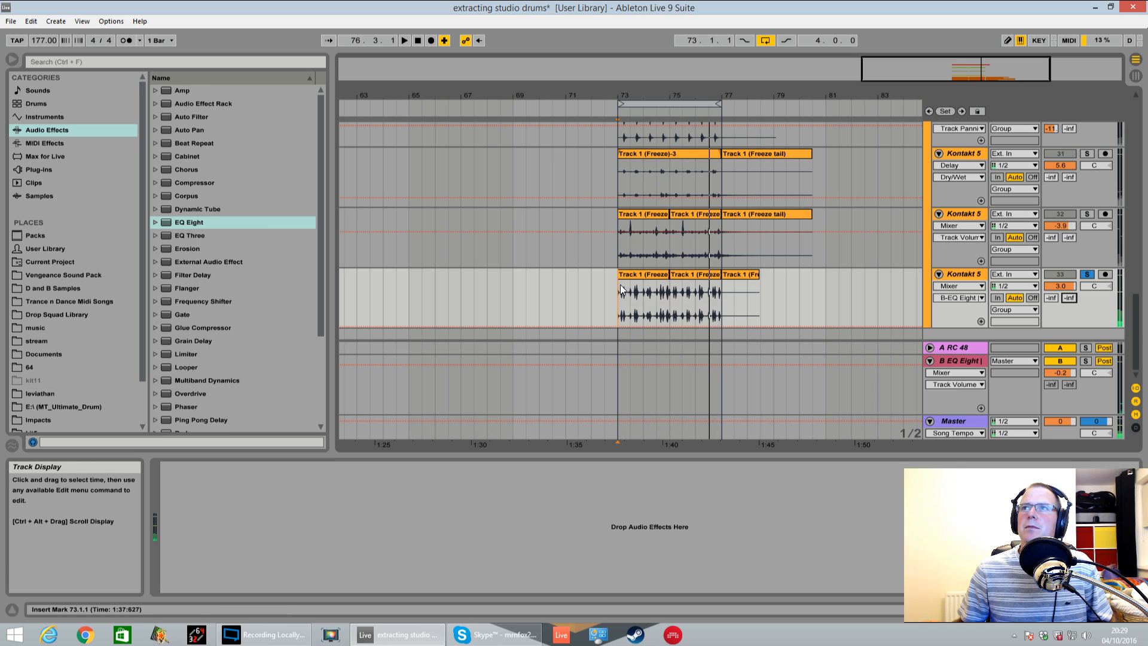
Consolidate track 33's audio from bar 73 to 77 and double the clip's playback speed with a segment BPM of 88.50
left_click_drag(620, 290, 702, 294)
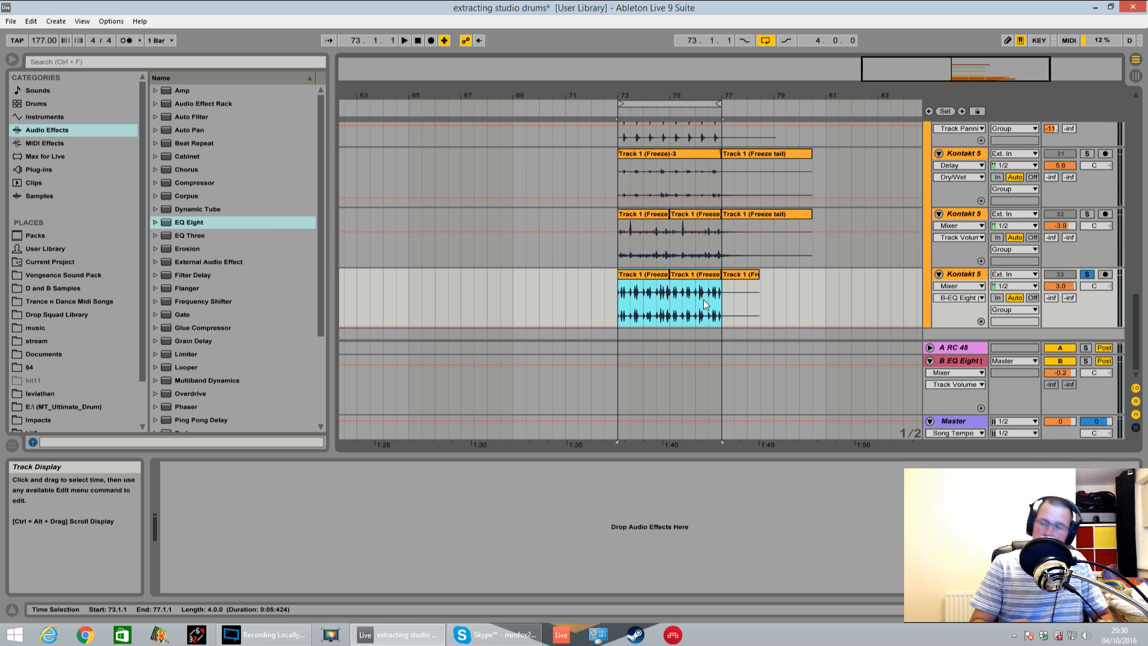
key("ctrl+j")
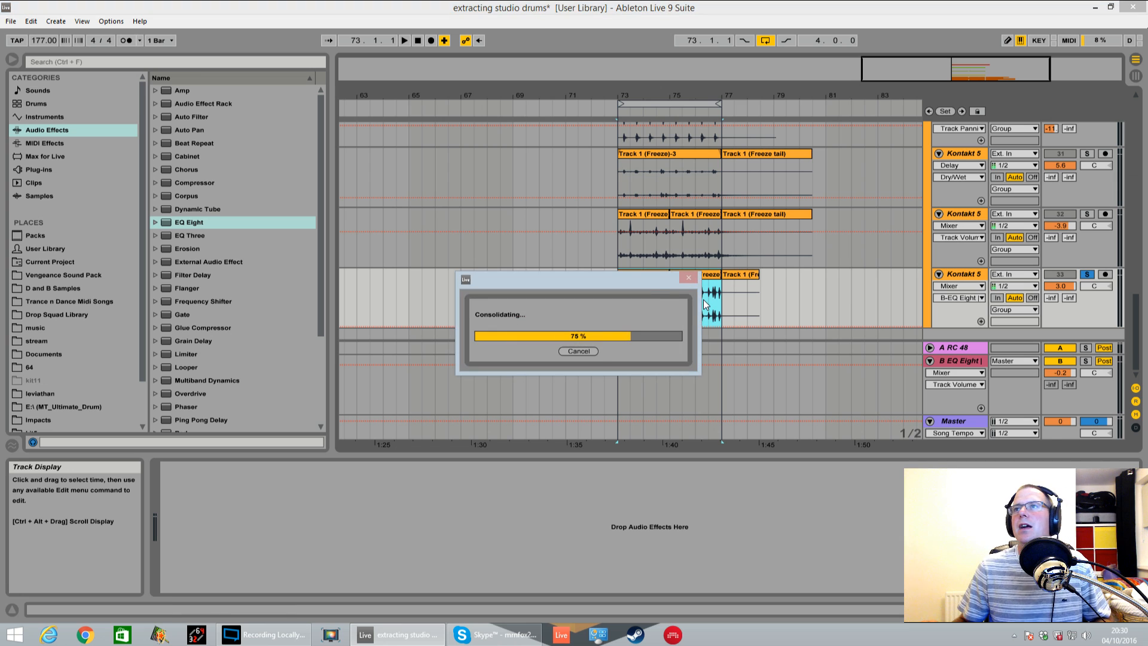
key("shift+Tab")
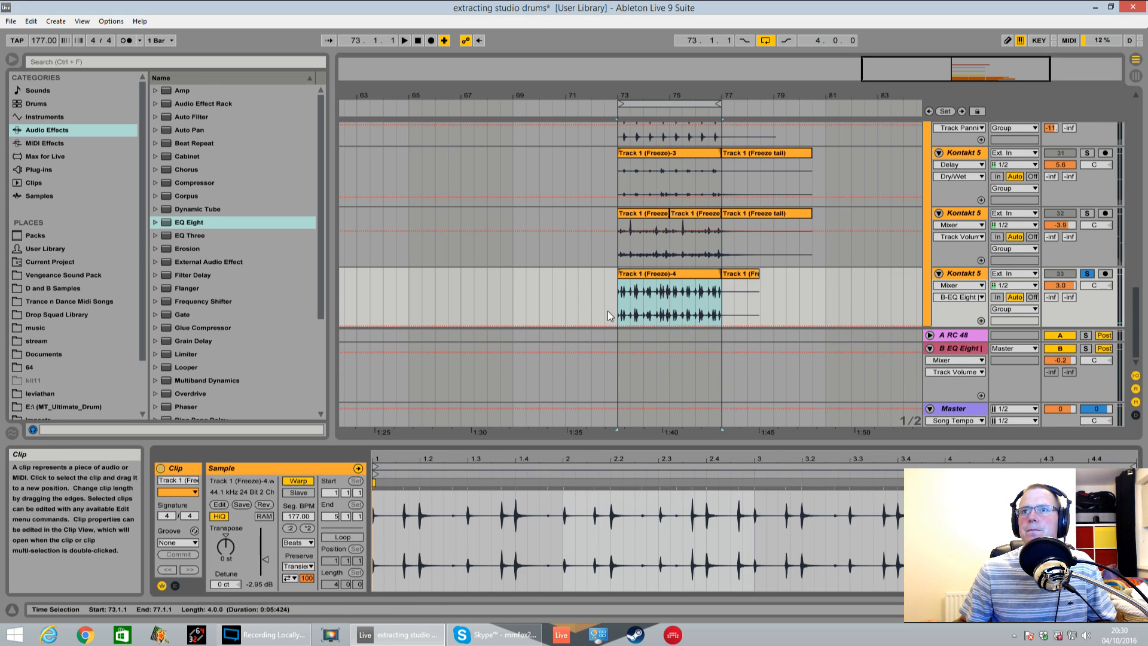
left_click(289, 528)
key("space")
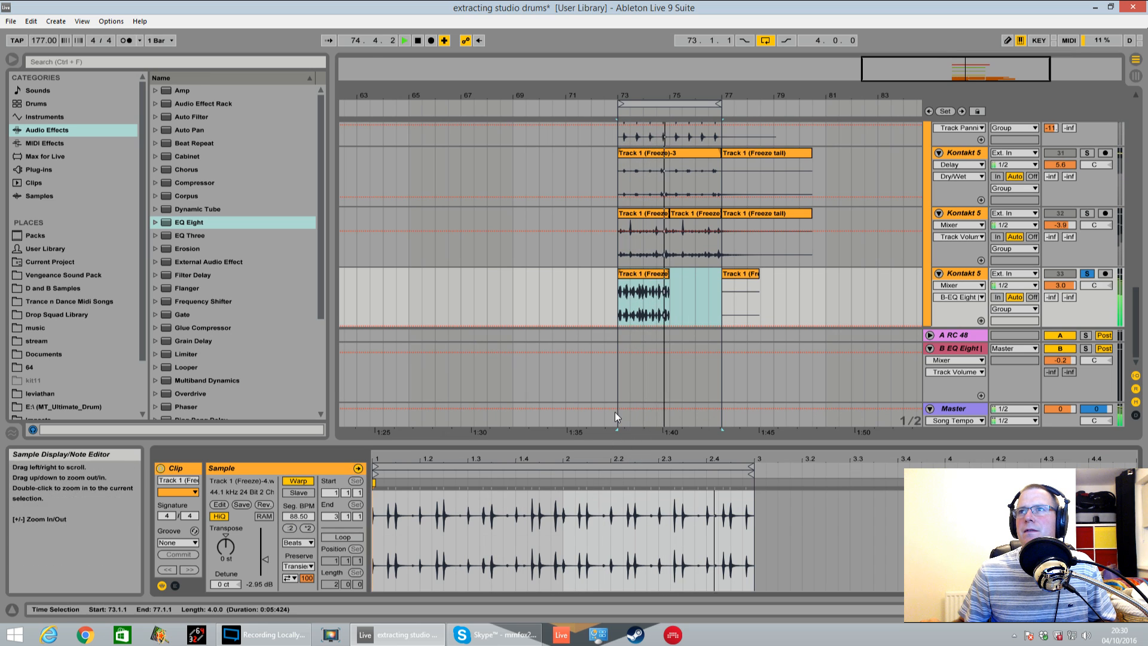
Play the full mix with track 33 unsoloed and lower its volume to -4.0 dB
left_click(1087, 273)
key("space")
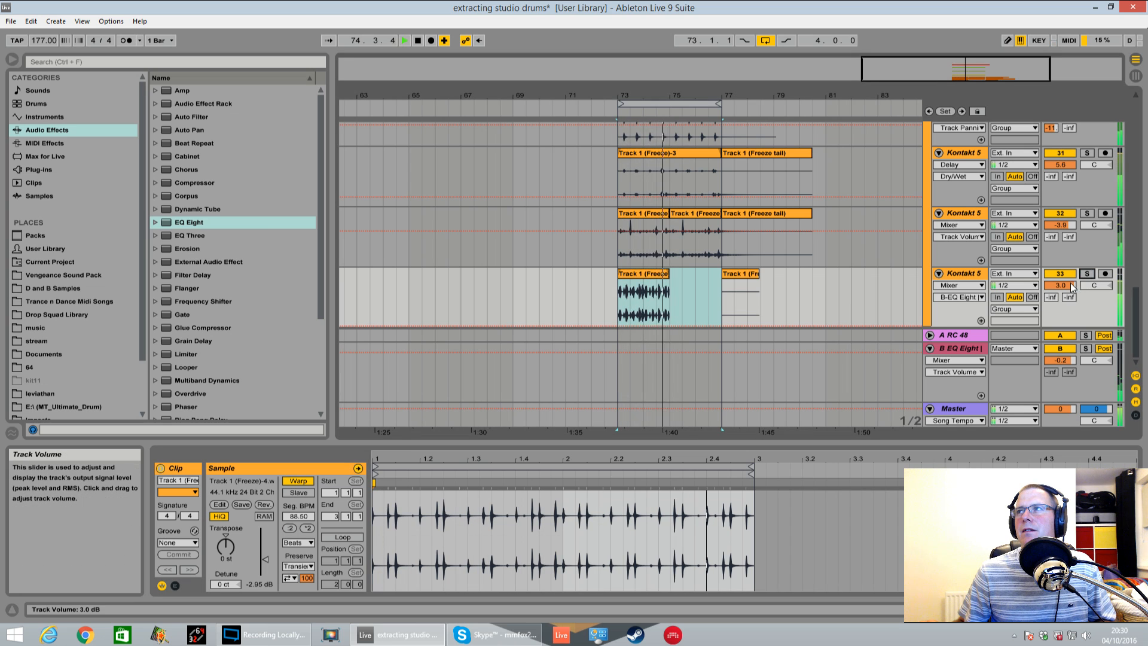
left_click_drag(1065, 286, 1064, 304)
key("space")
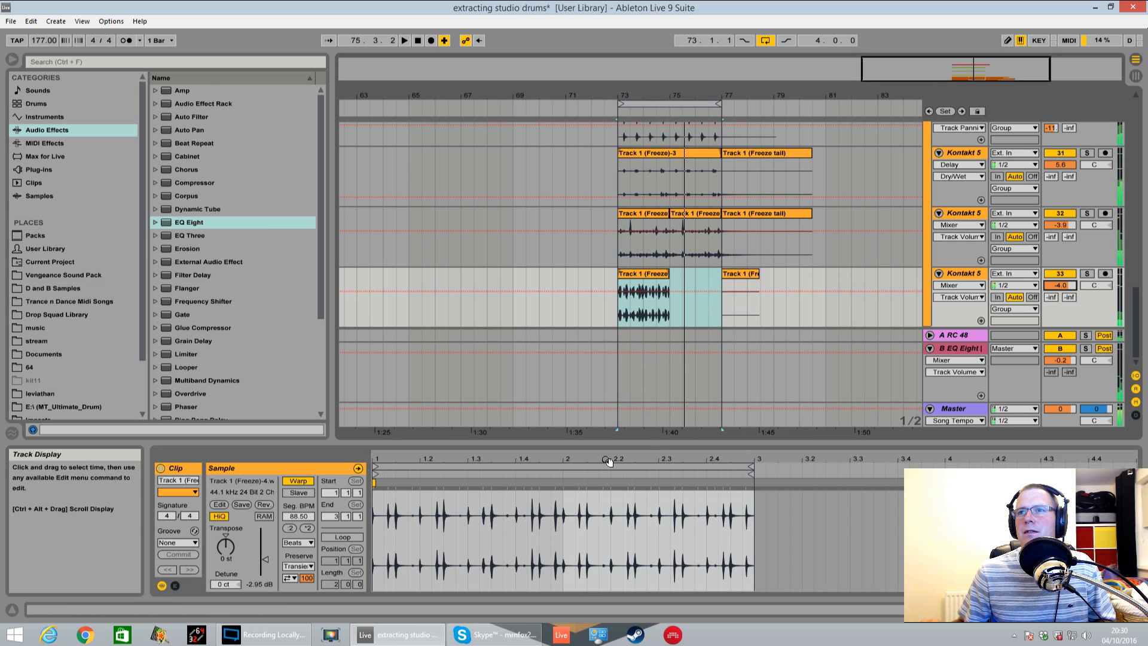
Snap all transients of the track 33 clip to the grid with warp markers and audition the track soloed
left_click(518, 533)
key("ctrl+a")
key("ctrl+i")
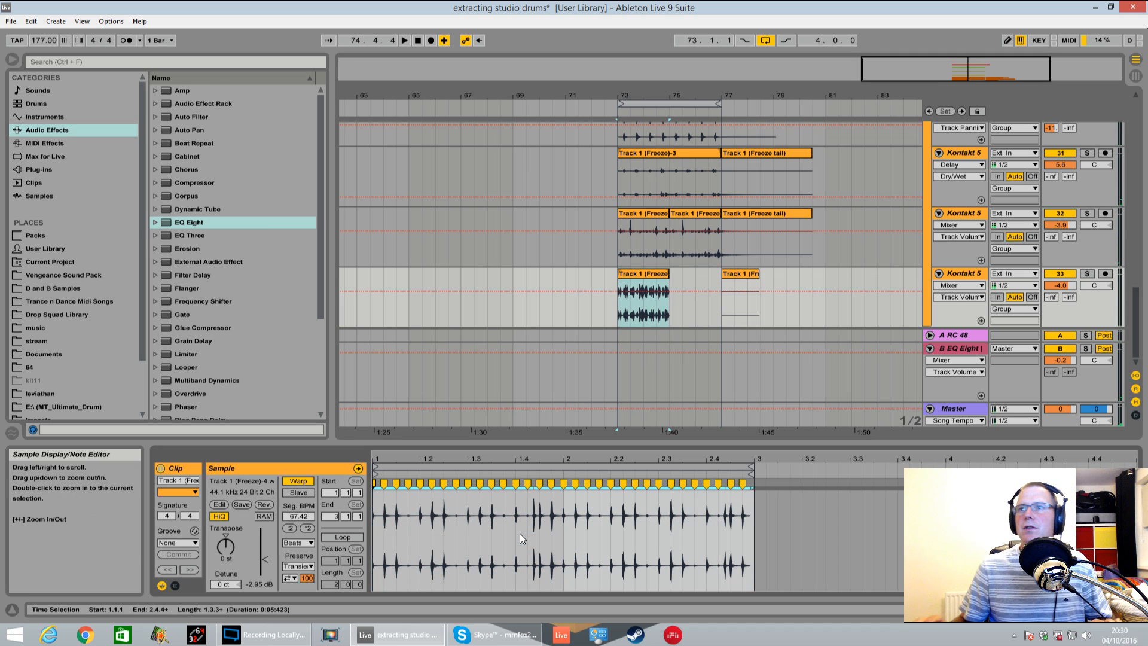
key("space")
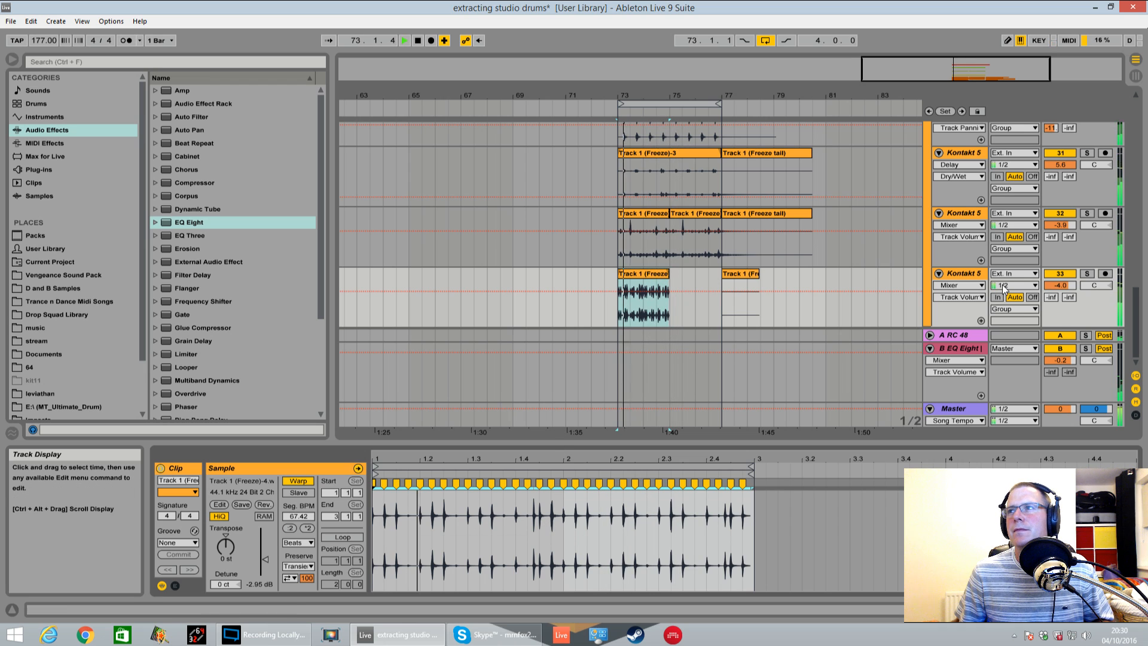
left_click(1086, 274)
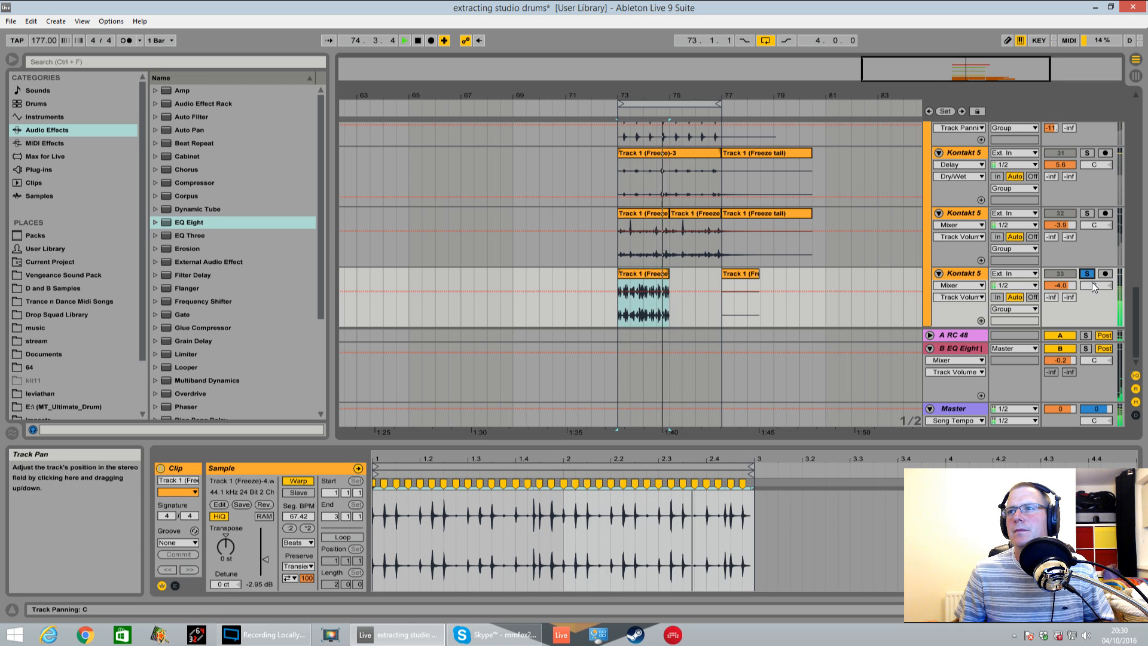
Delete the slice from 73.4.3 to 73.4.4 from the clip on track 33
left_click_drag(641, 95, 696, 154)
left_click(471, 303)
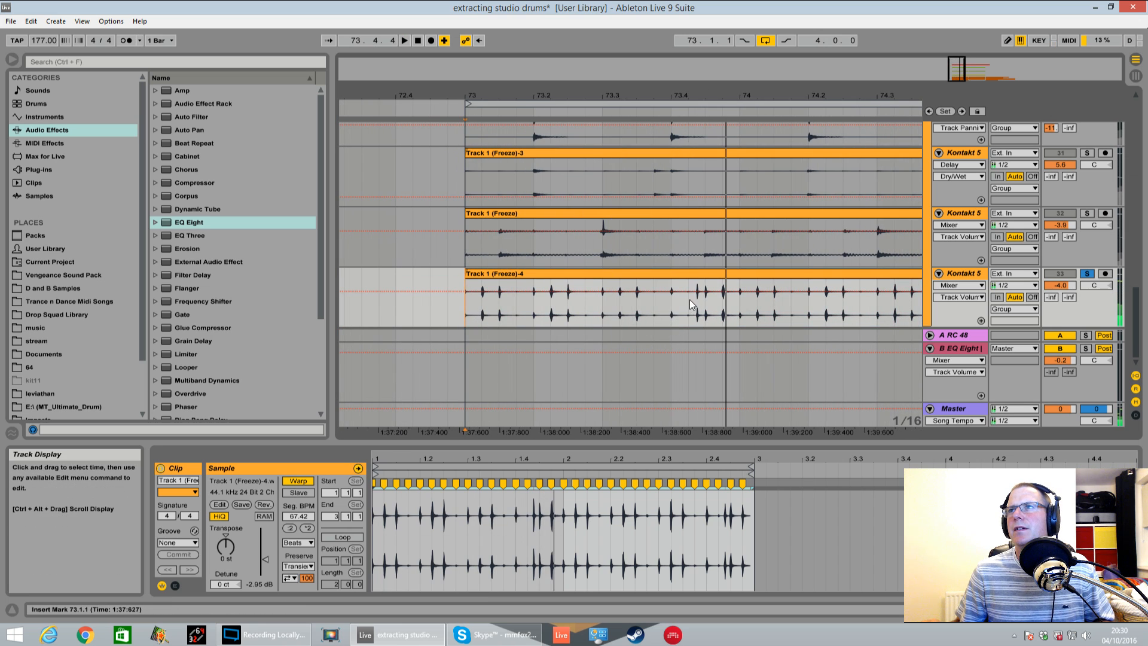
left_click_drag(703, 299, 722, 302)
key("Delete")
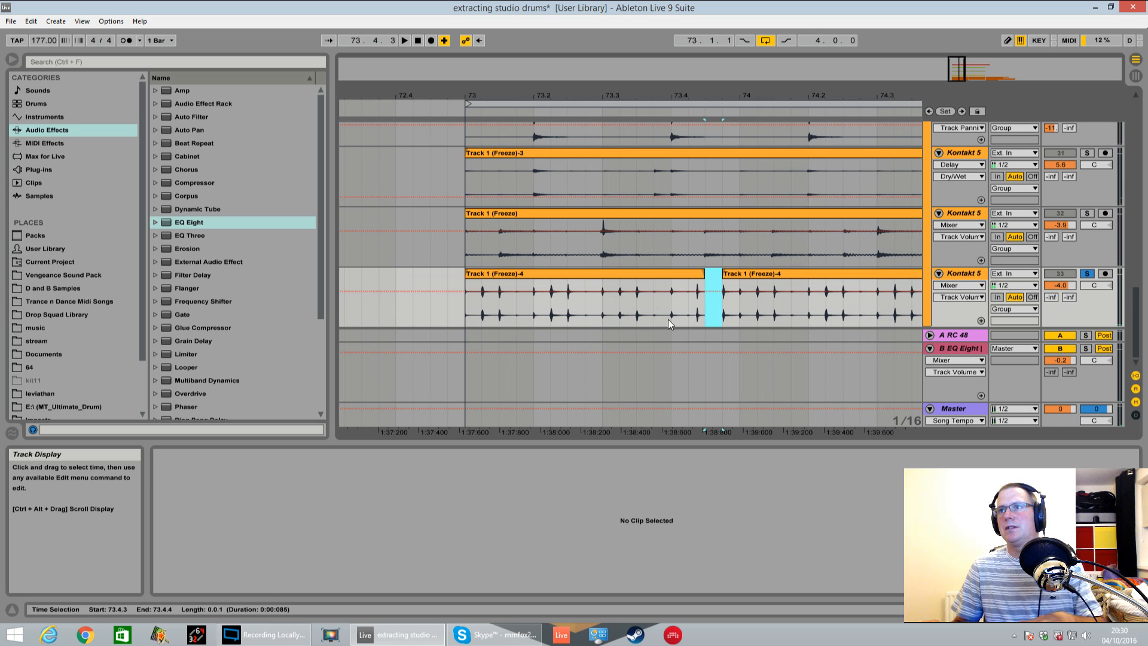
Audition the gap, extend the first clip to 73.4.4 and remove the audio between there and bar 74
left_click(467, 301)
key("space")
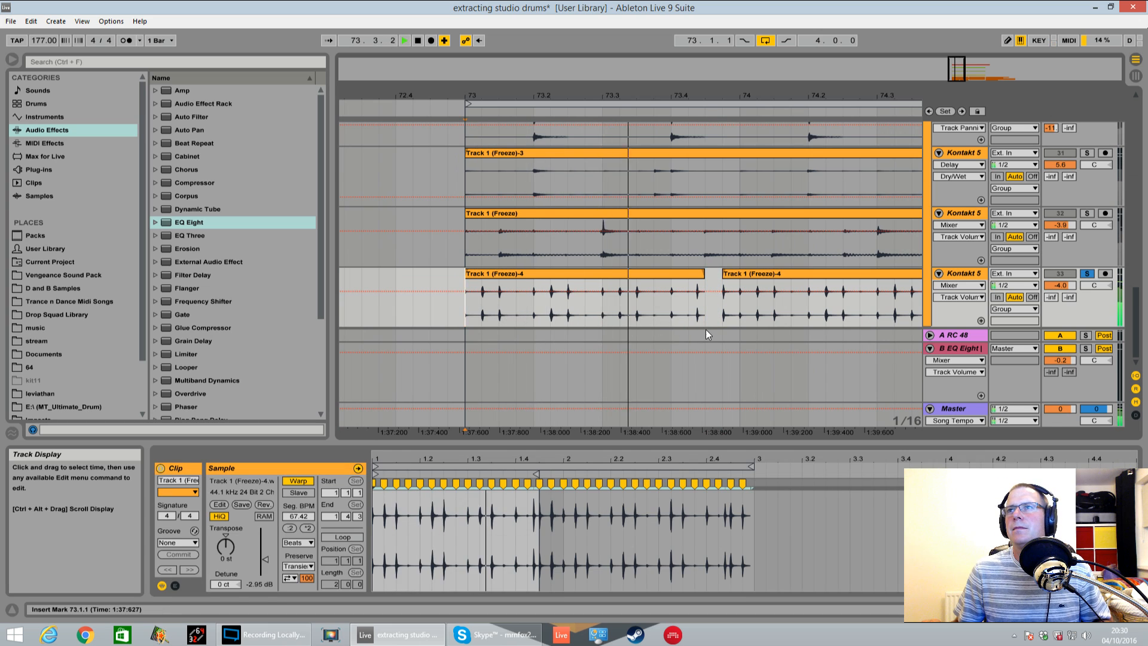
key("space")
mouse_move(723, 306)
left_mouse_down()
mouse_move(736, 309)
mouse_move(704, 287)
mouse_move(721, 287)
left_mouse_up()
key("Delete")
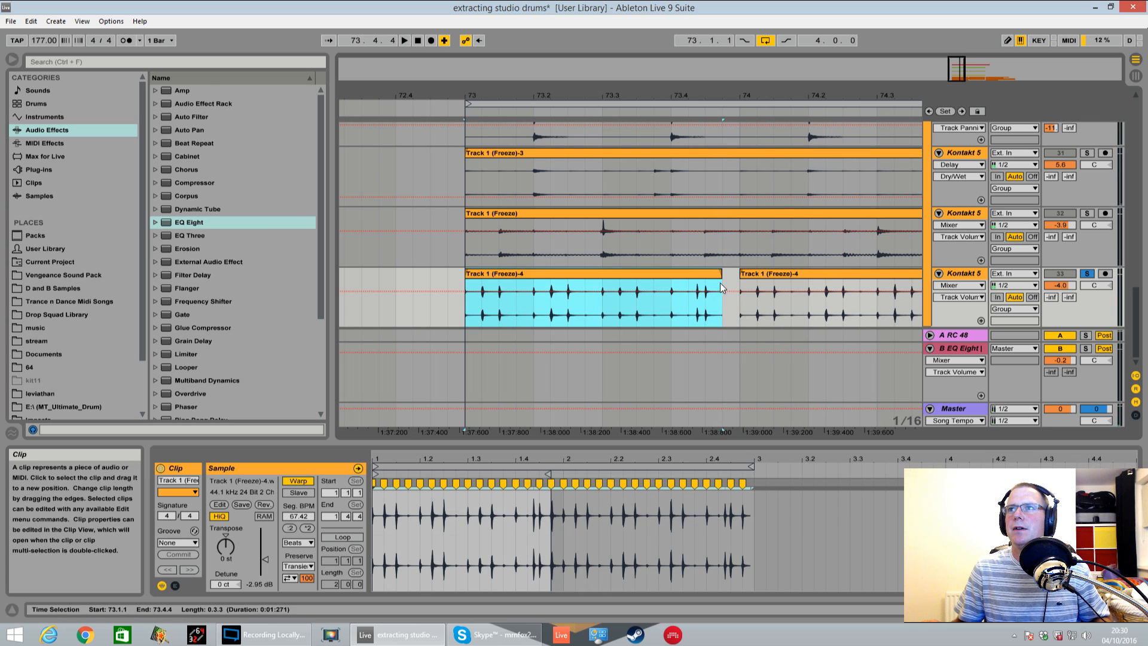
Replay the edit, trim the first clip's end back to 73.4.3 and show the clip fades
left_click(466, 304)
key("space")
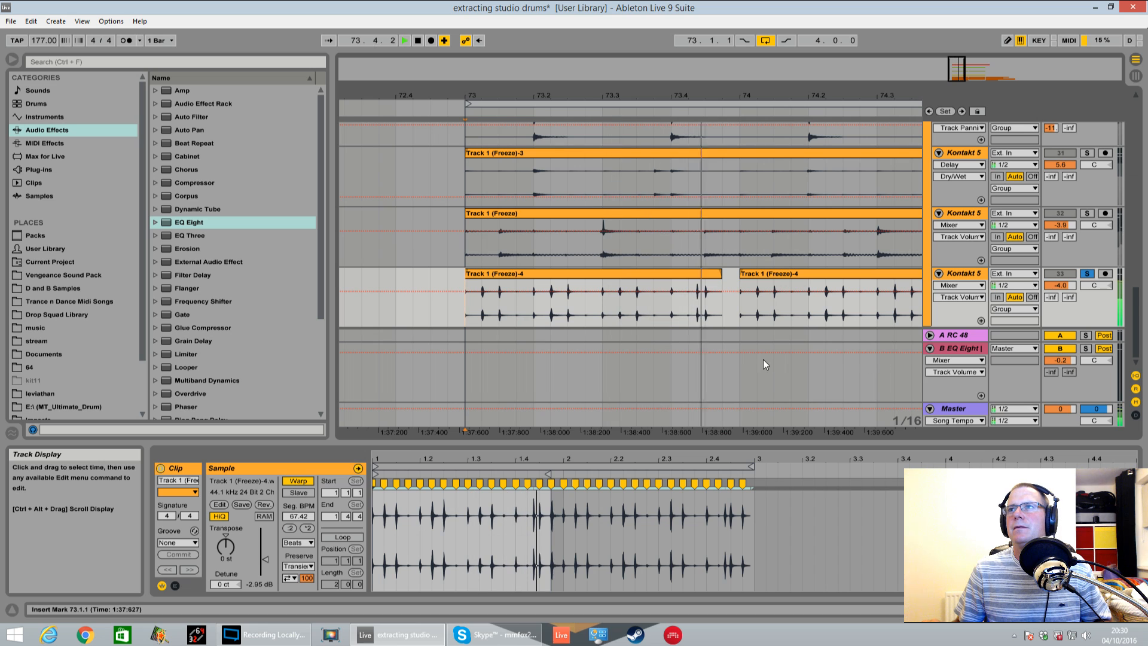
key("space")
left_click_drag(721, 275, 706, 276)
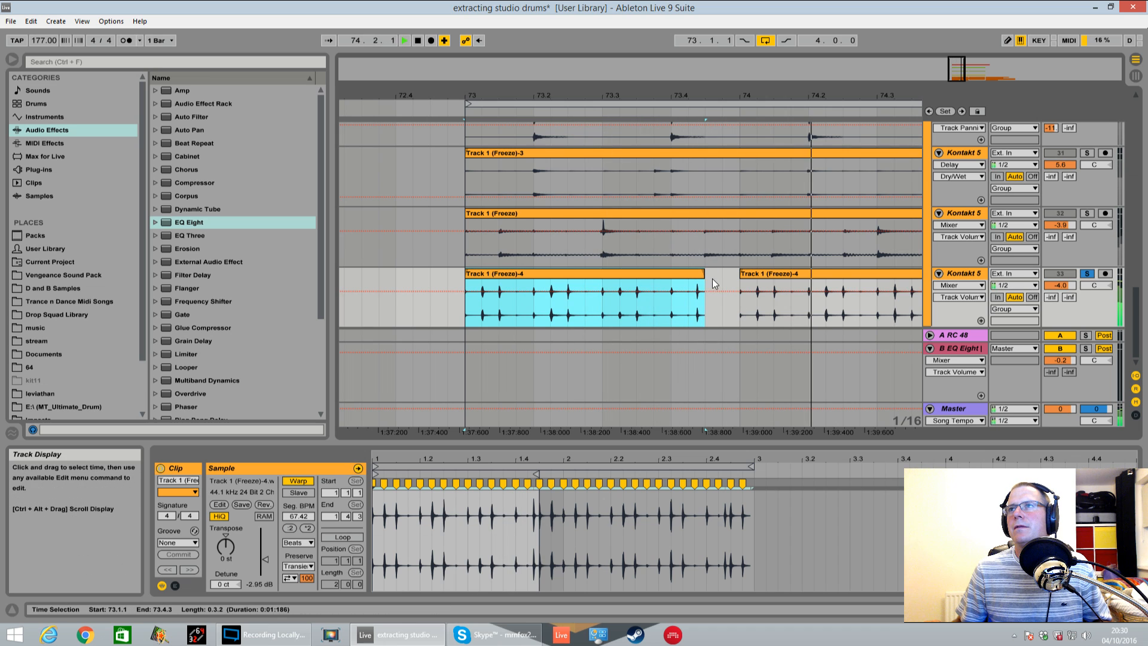
right_click(703, 275)
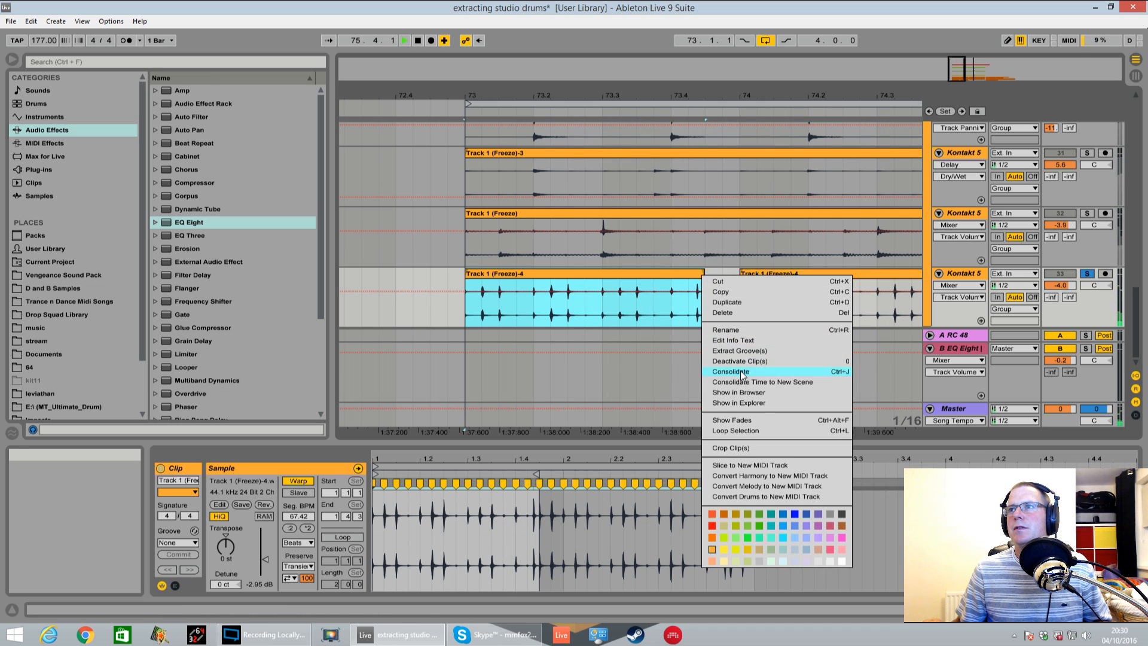
left_click(742, 419)
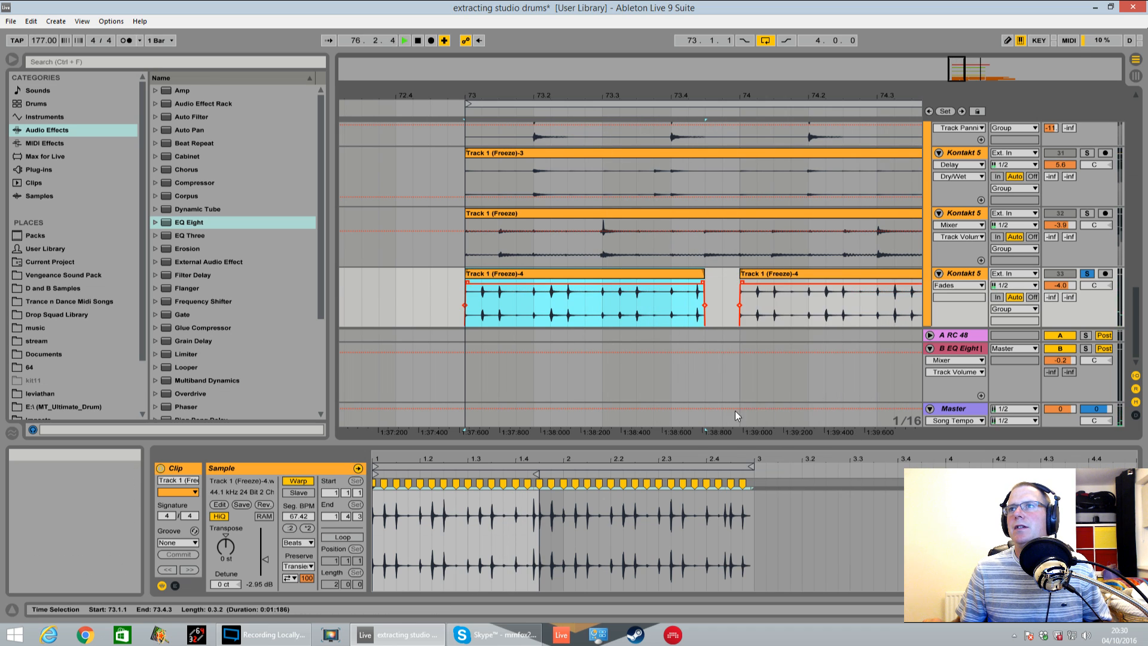
Replay the soloed track 33 from bar 73 to hear the gap between its two clips
left_click(745, 285)
key("space")
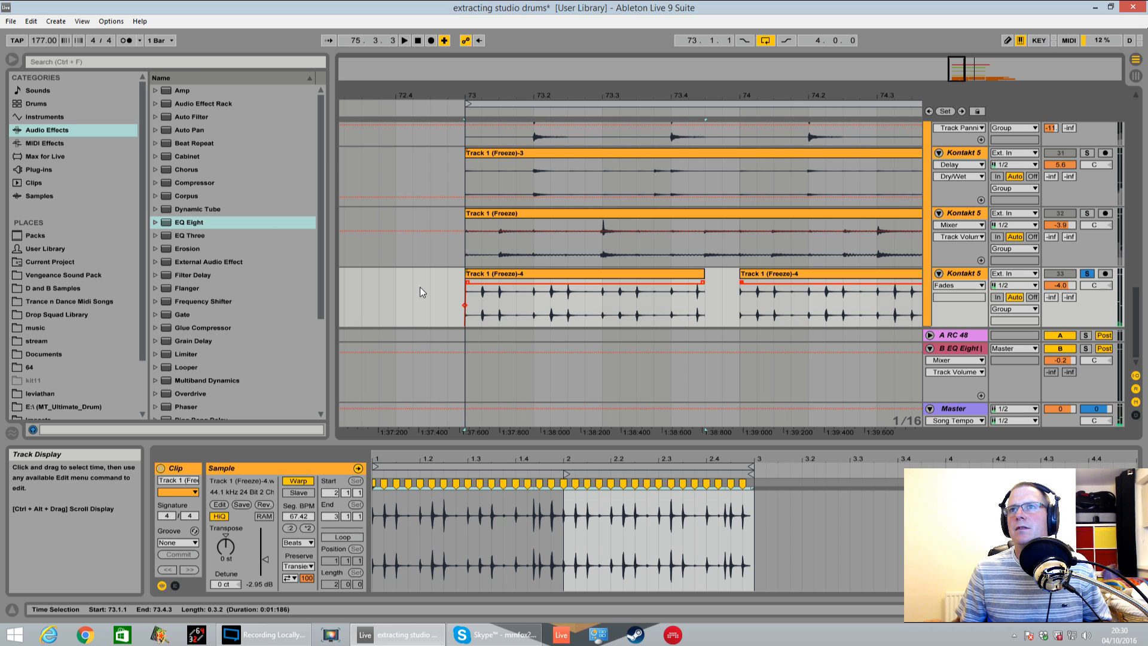
left_click(467, 289)
key("space")
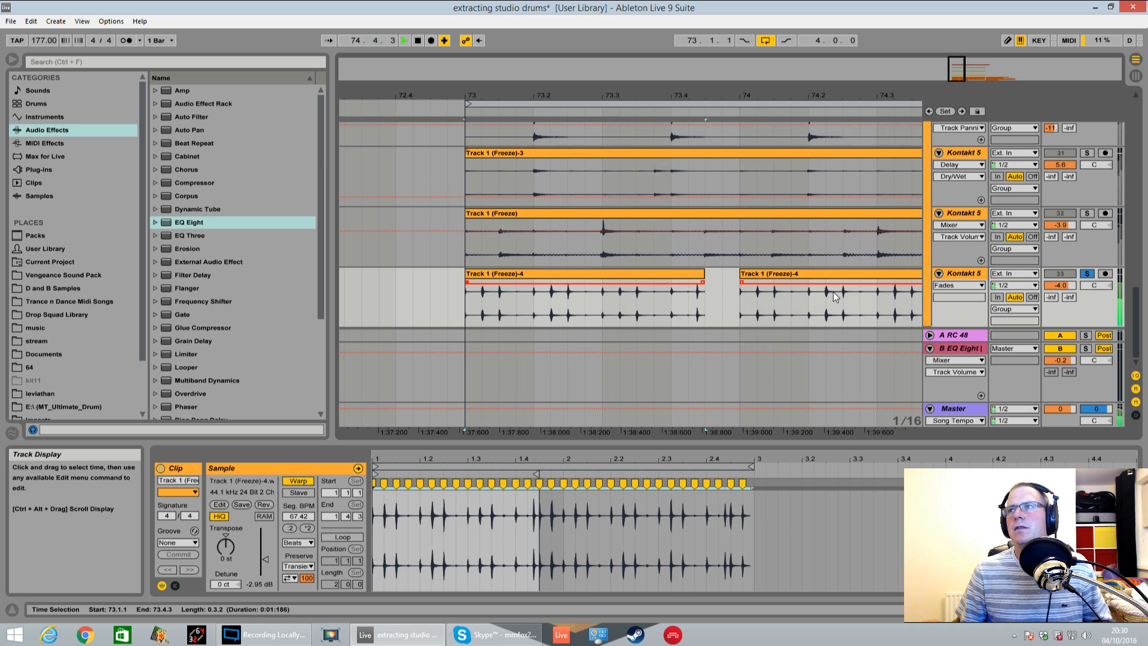
Copy the short 1/64 hit slice at 73.4 on track 33 to 73.4.3 and play it back from bar 73
left_click_drag(692, 77, 609, 107)
key("space")
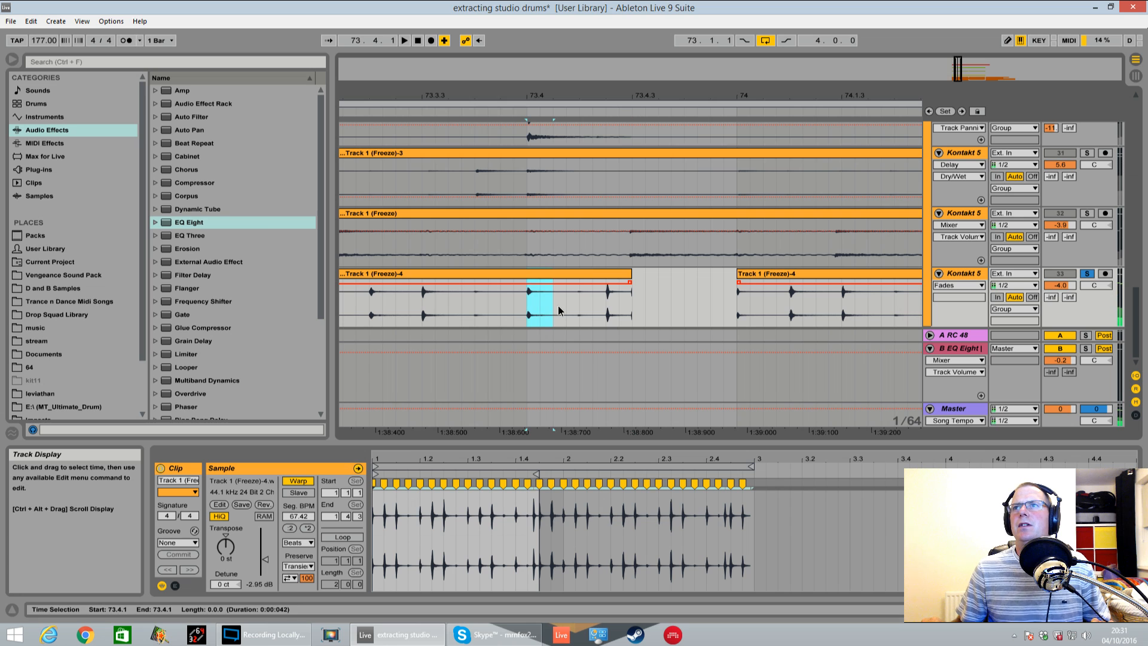
left_click_drag(539, 279, 474, 280)
key("space")
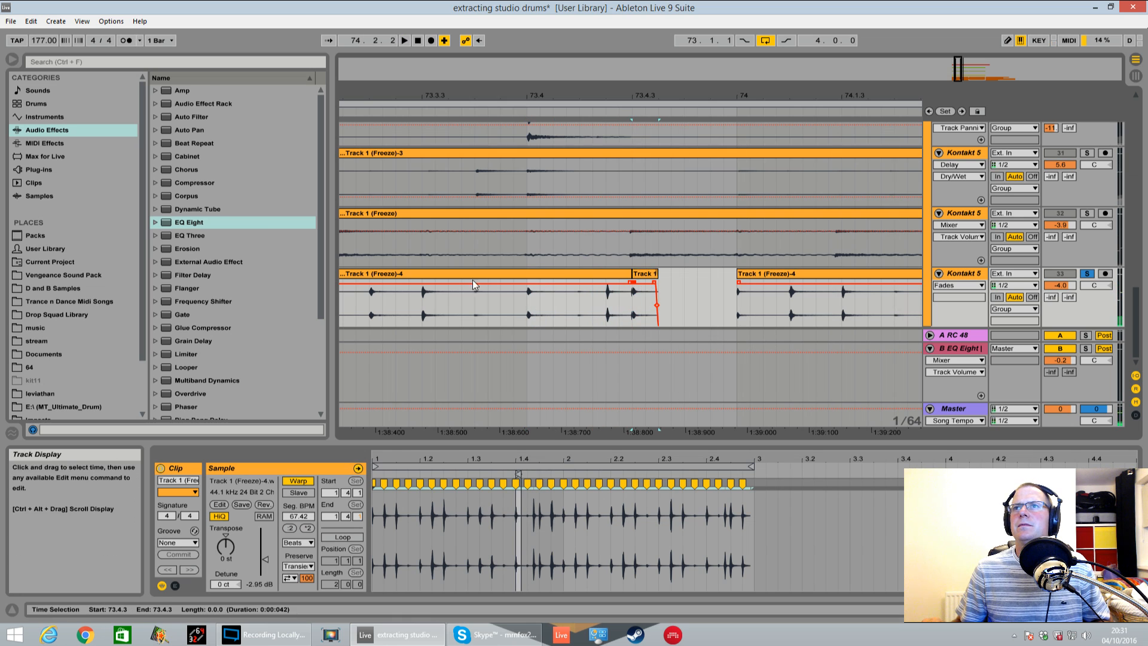
left_click_drag(549, 96, 549, 70)
left_click(417, 308)
key("space")
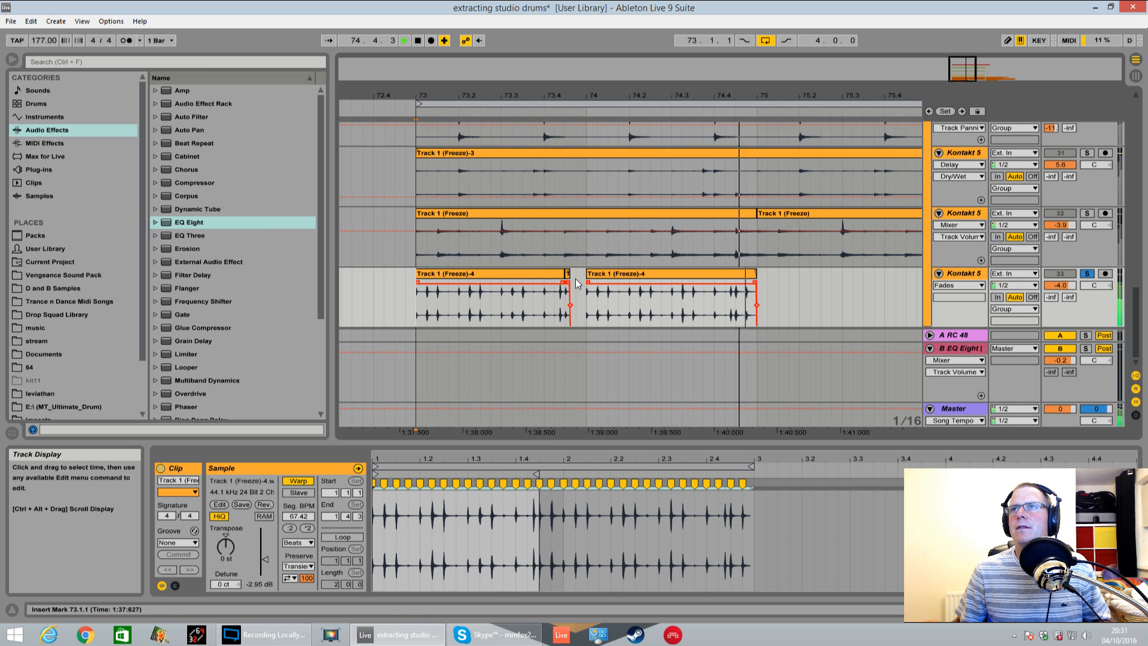
Delete the track 33 clip between bars 74 and 75 and stop playback
left_click(618, 276)
key("Delete")
key("space")
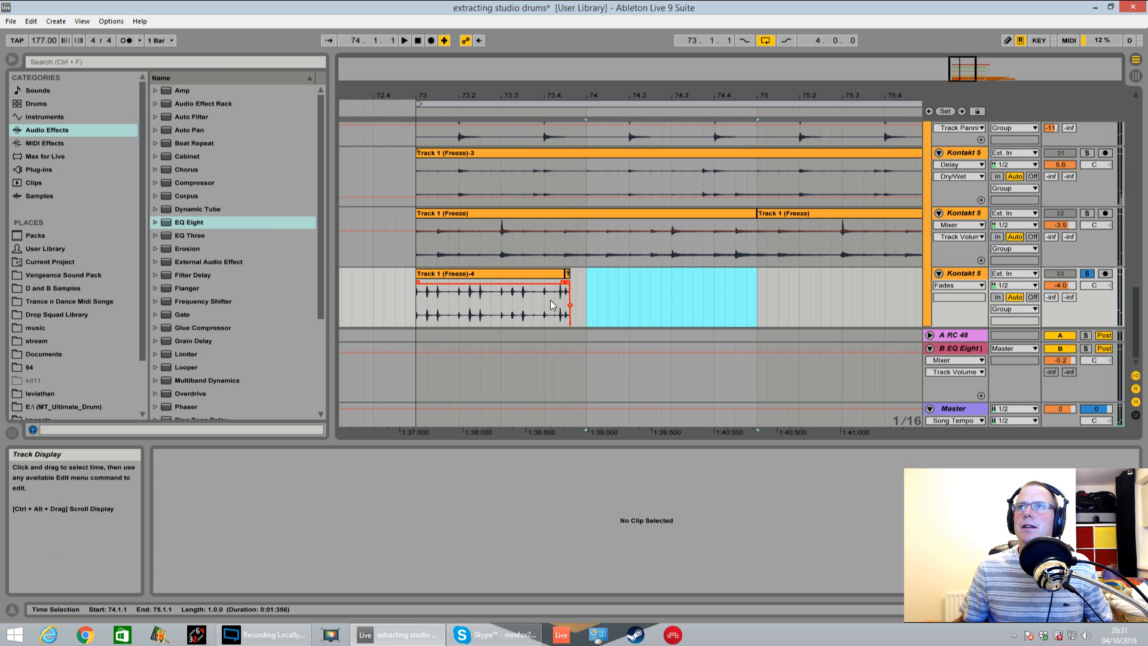
Consolidate bar 73 on track 33 into one clip and duplicate it to fill the loop up to bar 77
left_click_drag(586, 299, 419, 296)
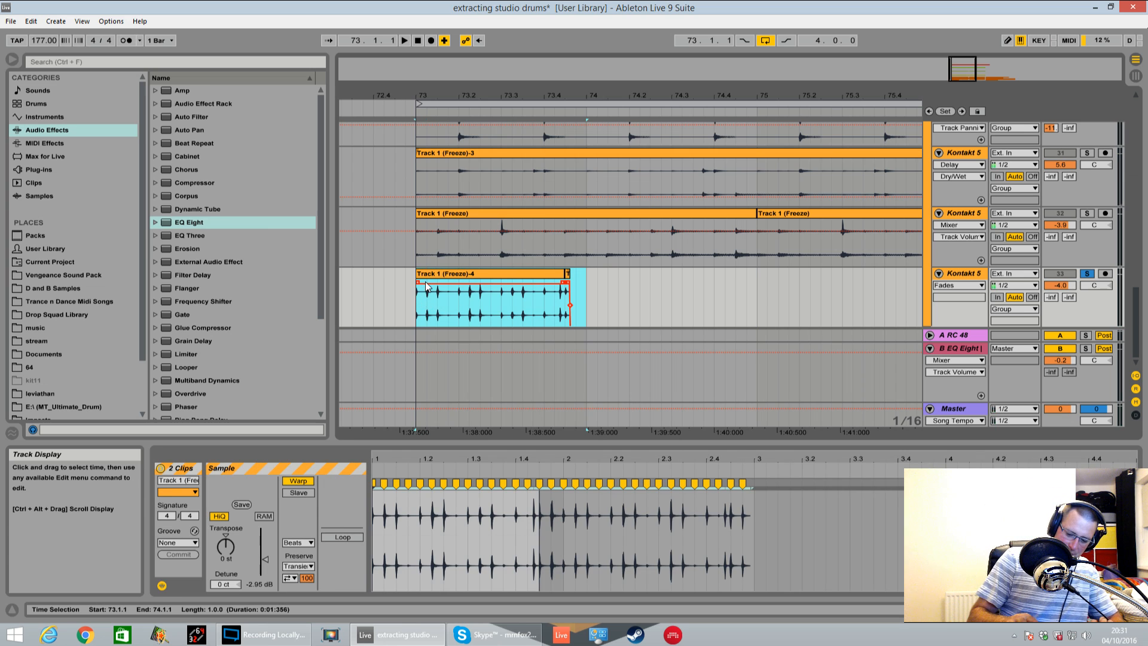
key("ctrl+j")
left_click_drag(518, 287, 689, 313)
left_click_drag(611, 96, 611, 42)
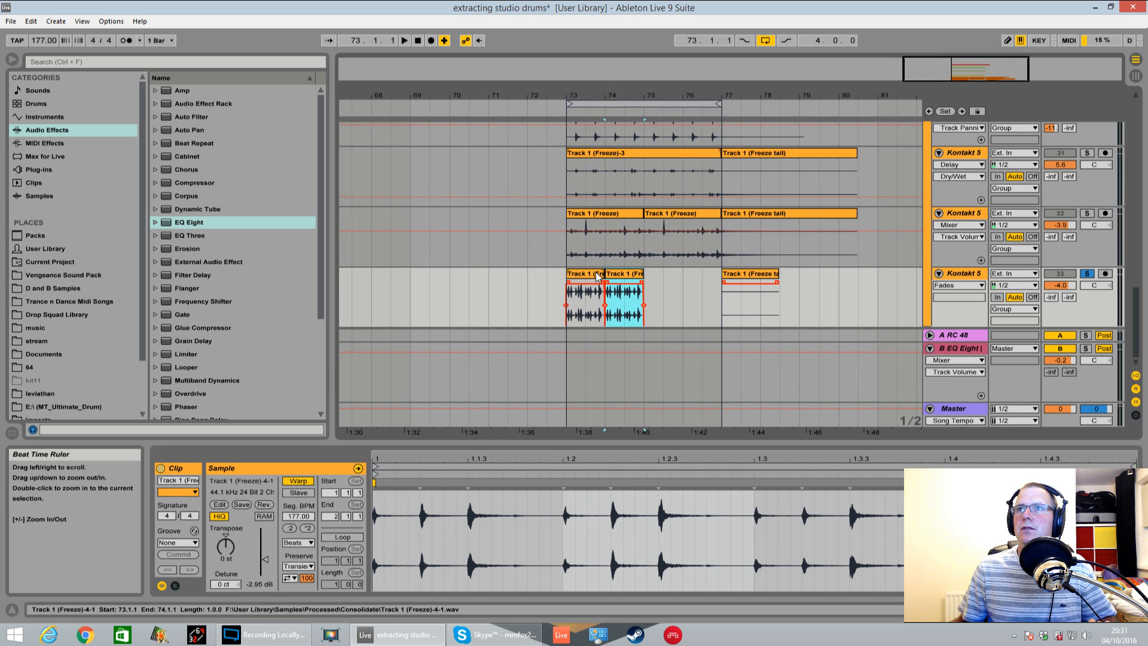
left_click_drag(595, 296, 618, 300)
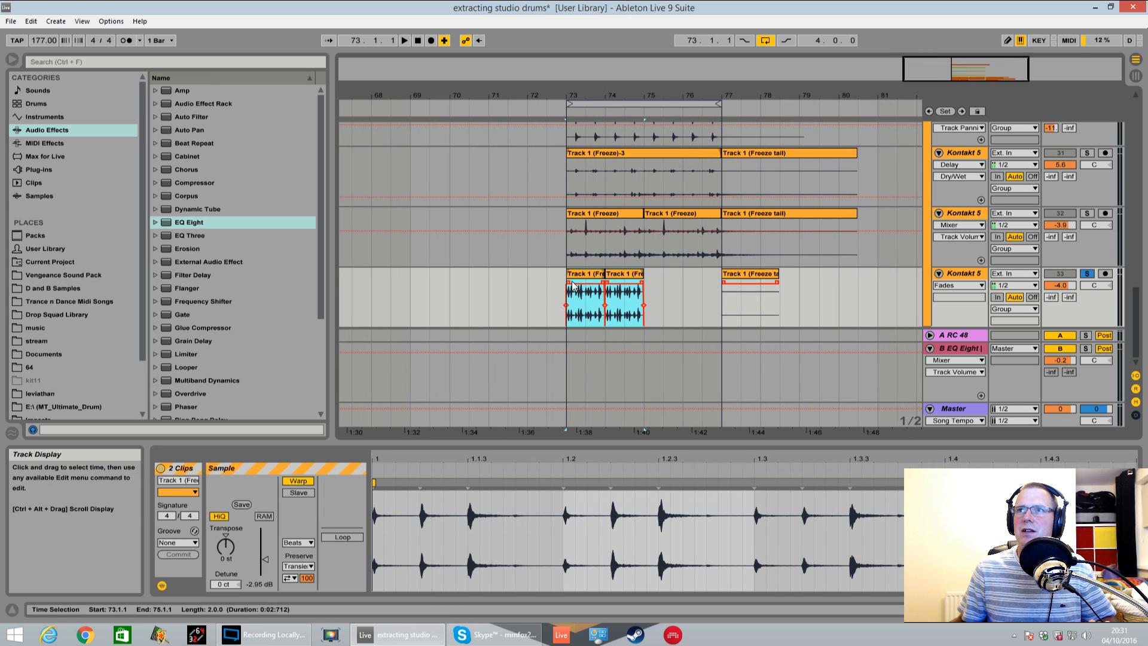
left_click(642, 294)
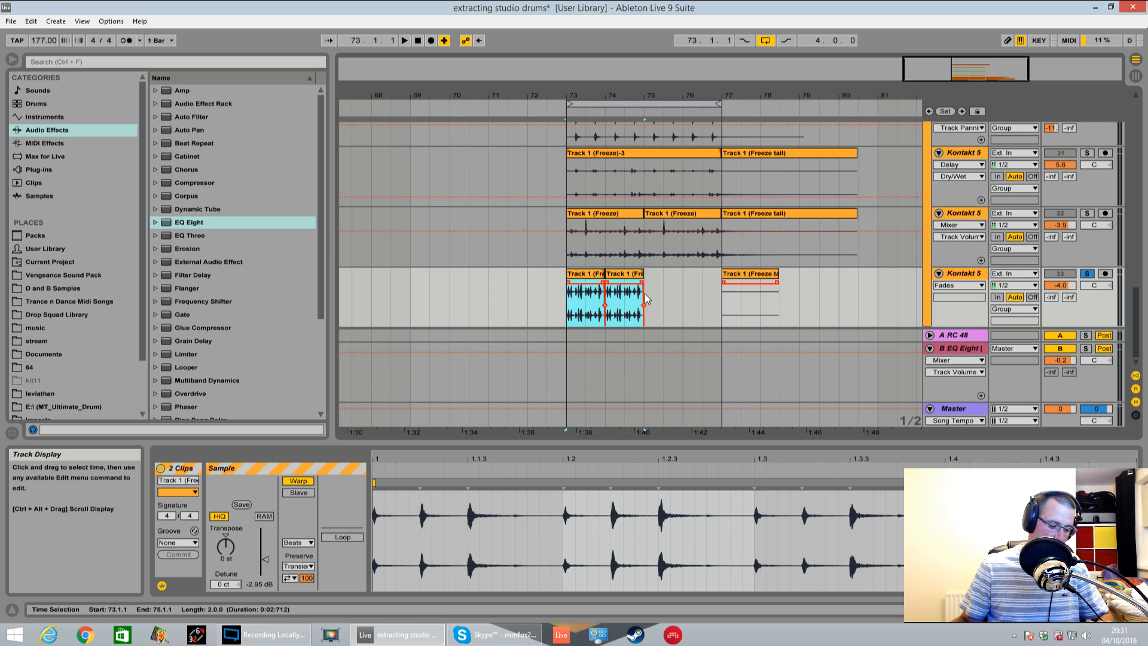
key("ctrl+d")
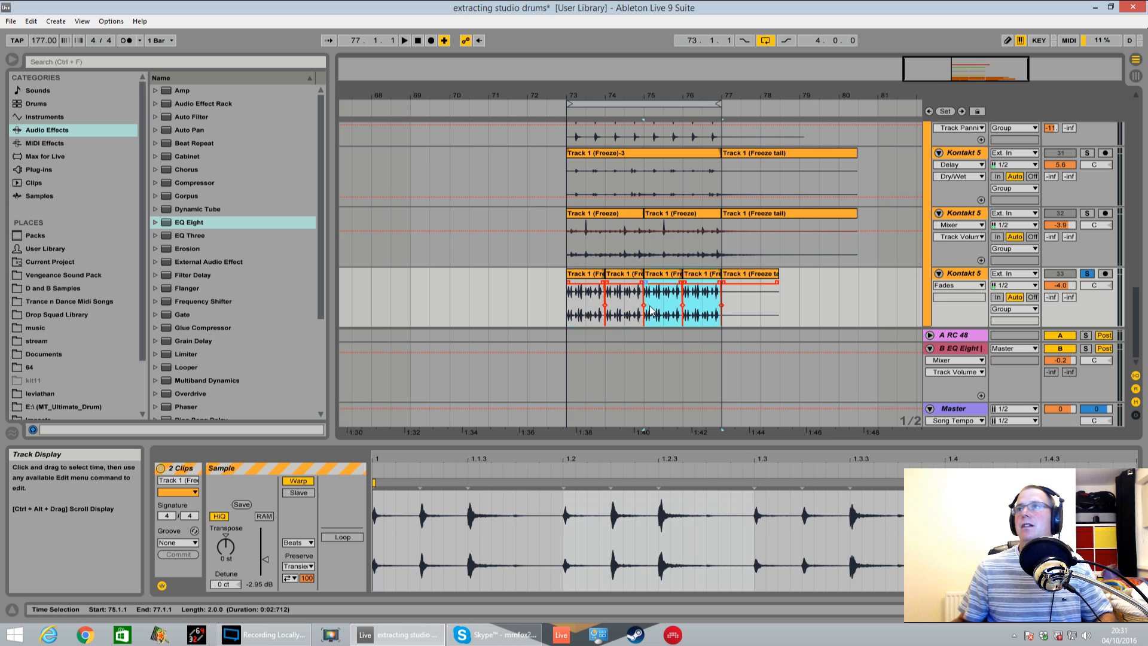
Play the loop from bar 73 and turn off the solo on track 33
left_click(562, 301)
key("space")
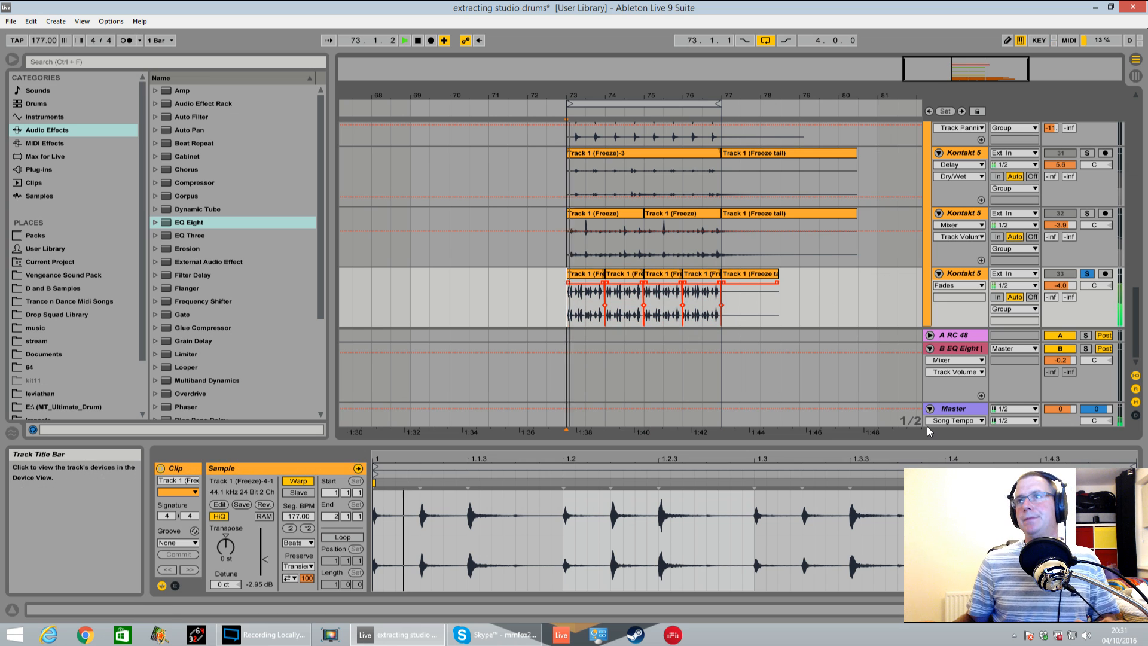
left_click(1088, 275)
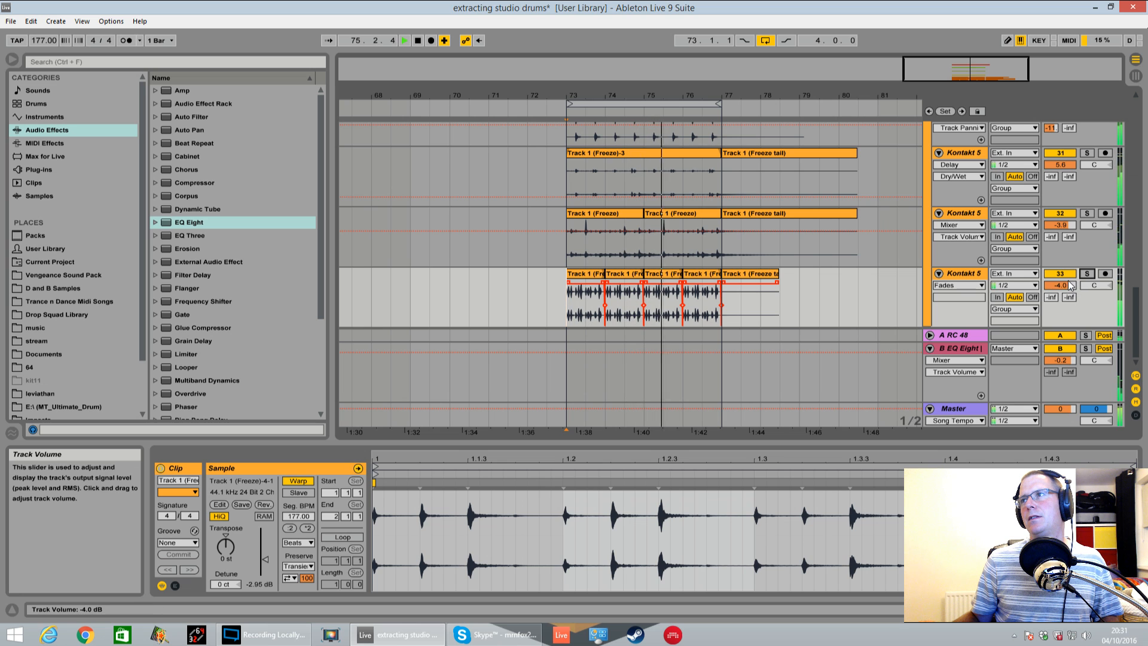
Add an EQ Eight to track 33 with a low cut at 483 Hz, a slight midrange boost and a 13 dB high cut at 14.5 kHz
double_click(964, 275)
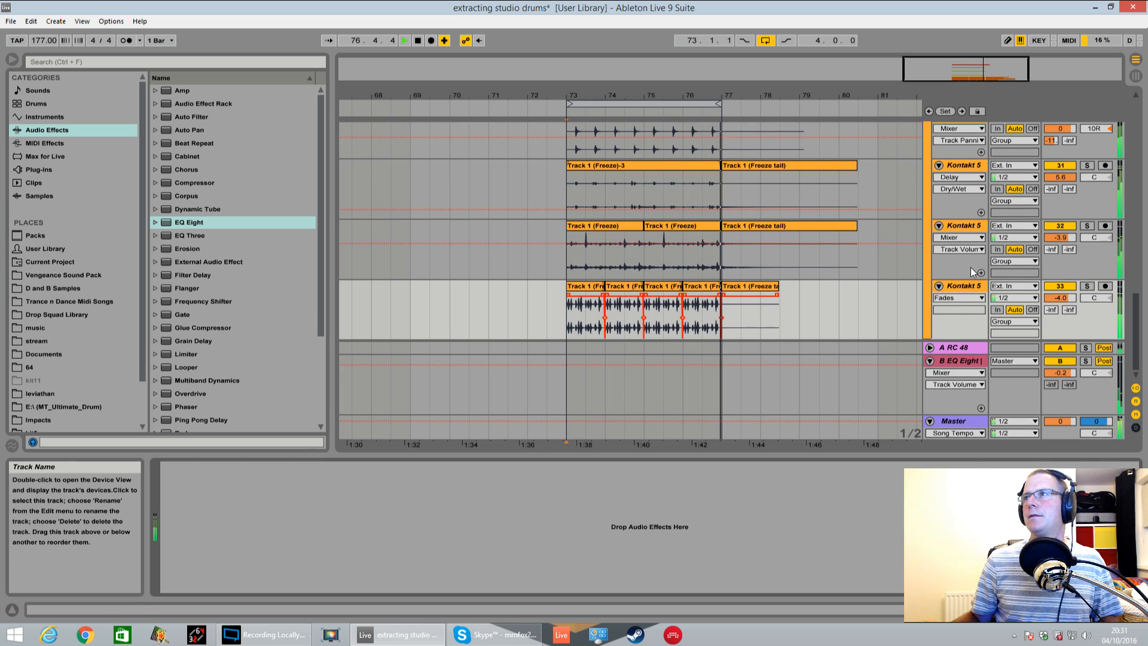
left_click_drag(200, 224, 462, 441)
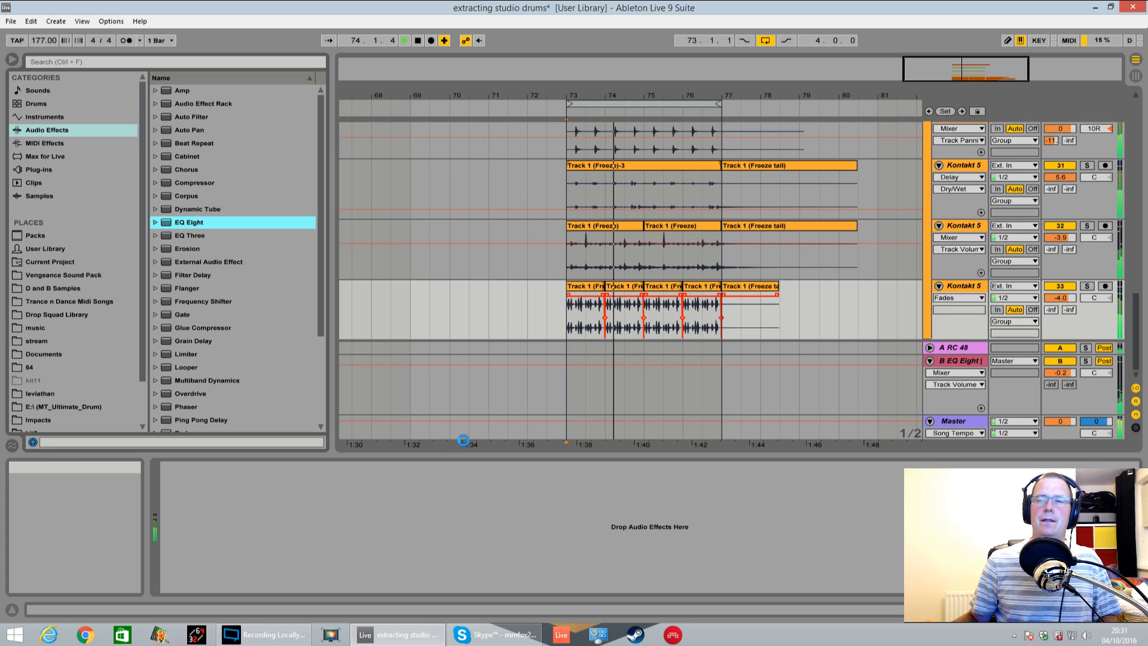
left_click_drag(333, 520, 376, 507)
left_click_drag(201, 531, 305, 533)
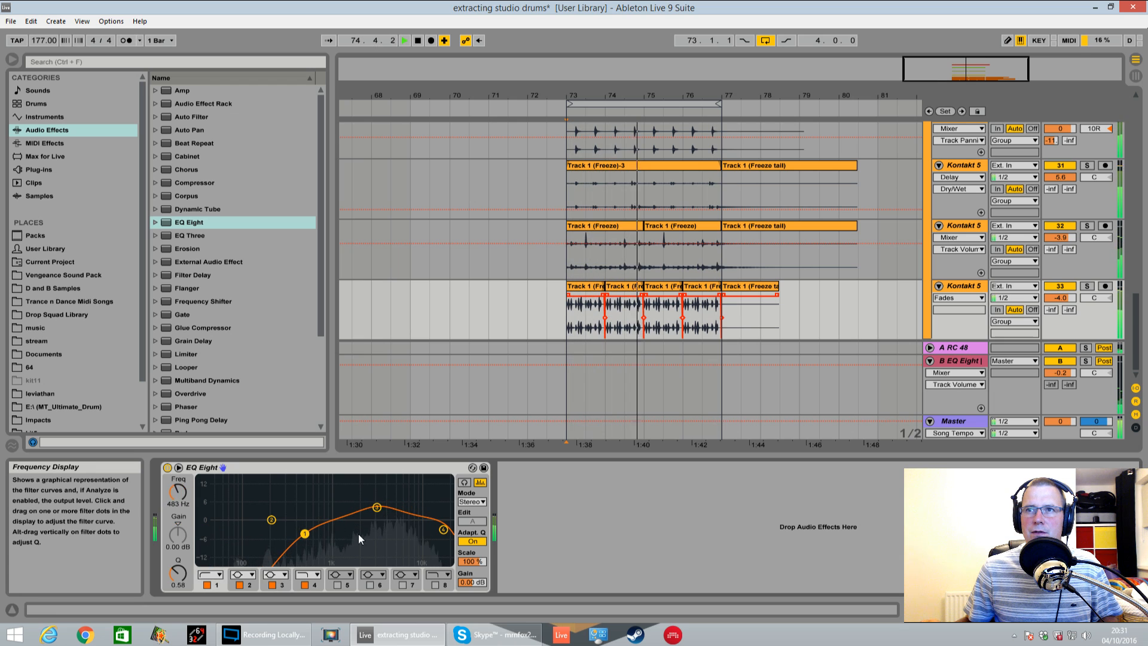
left_click_drag(444, 529, 433, 536)
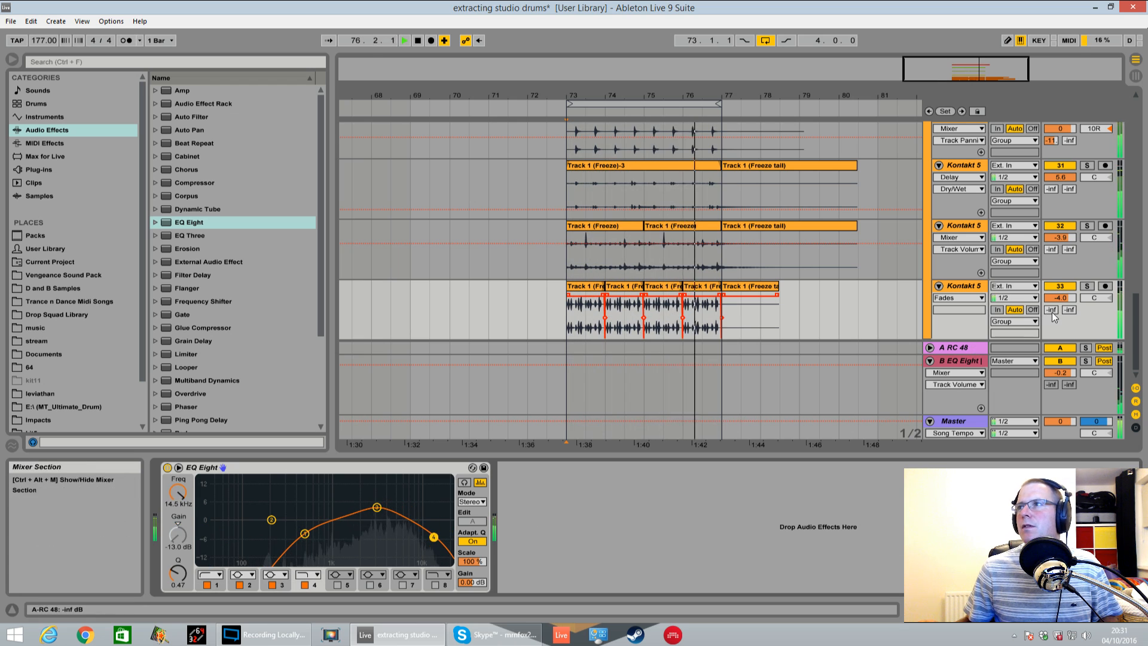
Set track 33's A-RC 48 send to -17.8 dB, and solo the 28 Group with its A-RC 48 send at about -15 dB
left_click_drag(1051, 309, 1051, 283)
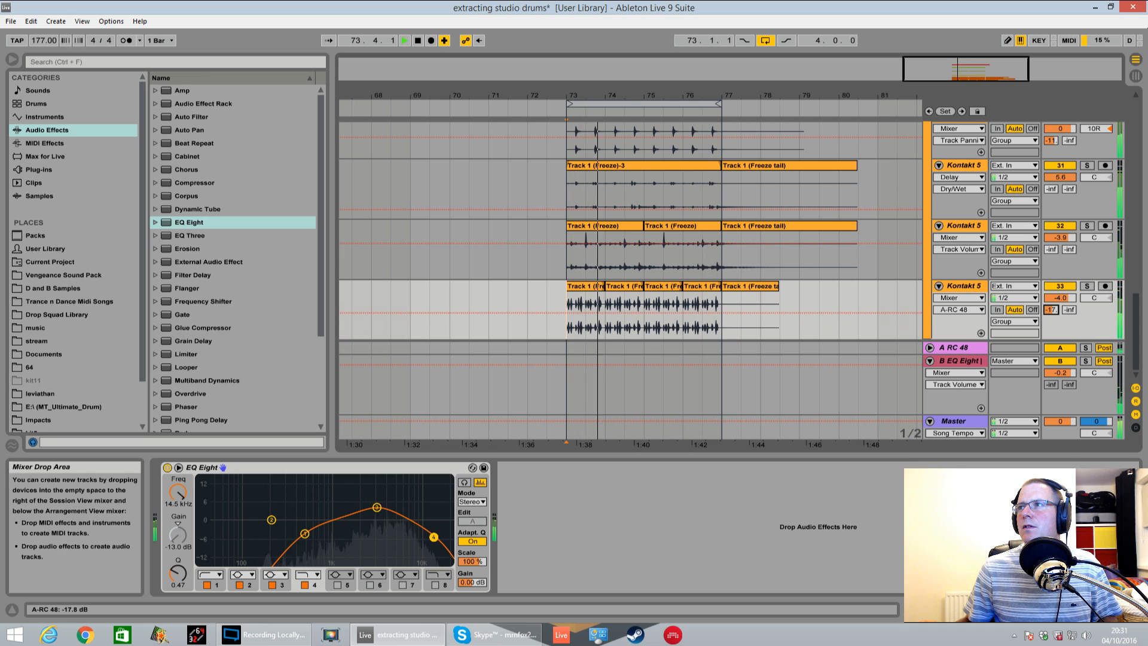
key("space")
scroll(1041, 272, "up", 3)
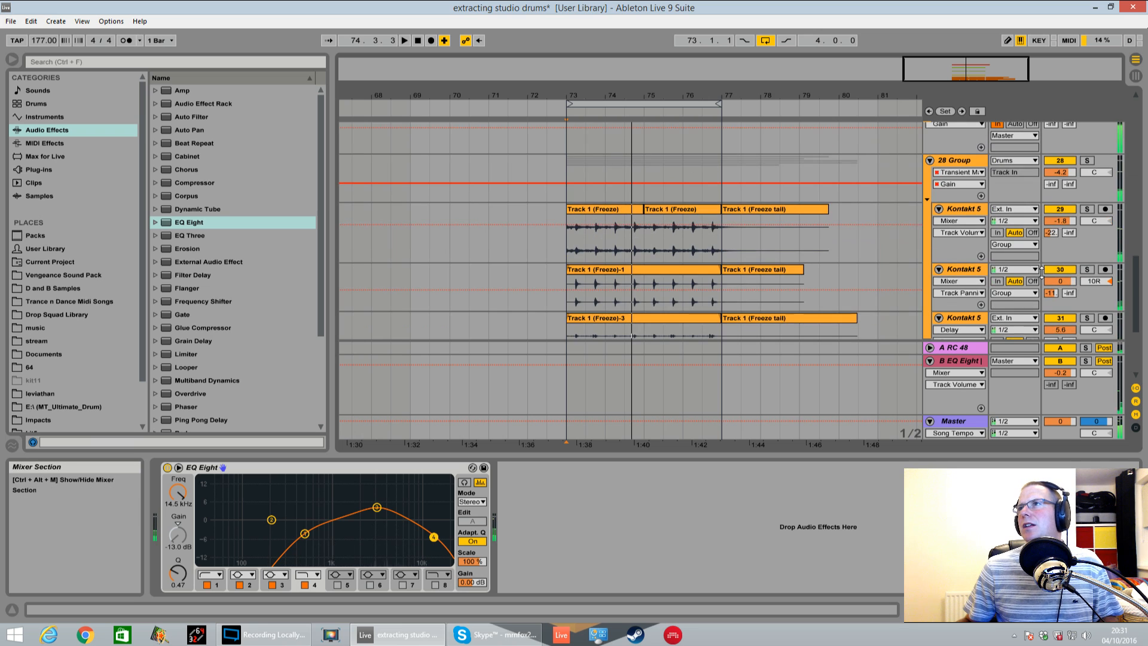
left_click(1087, 160)
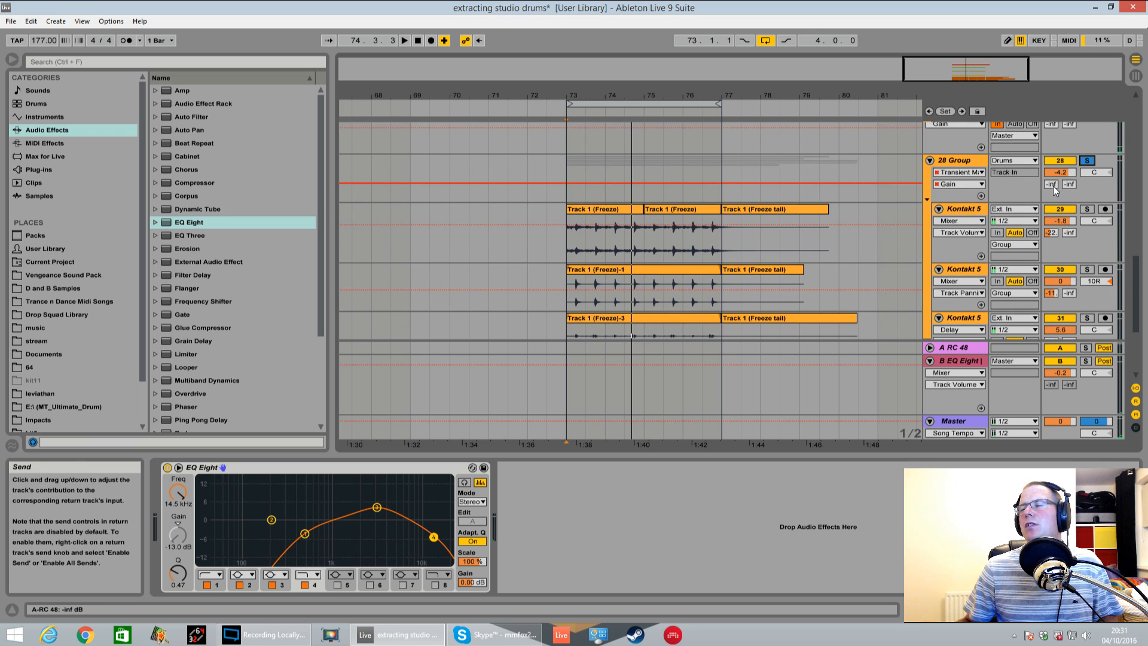
key("space")
left_click_drag(1052, 185, 1053, 161)
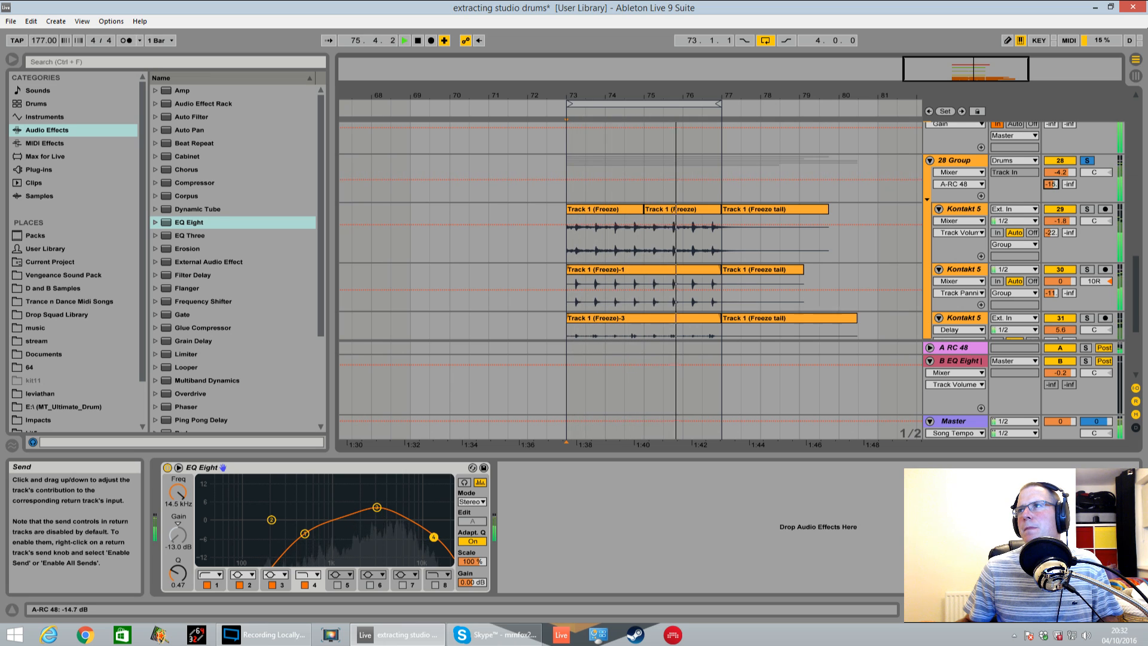
key("space")
Add a Saturator between the Compressor and Transient Master on the 28 Group and set its curve to Soft Sine
left_click(973, 161)
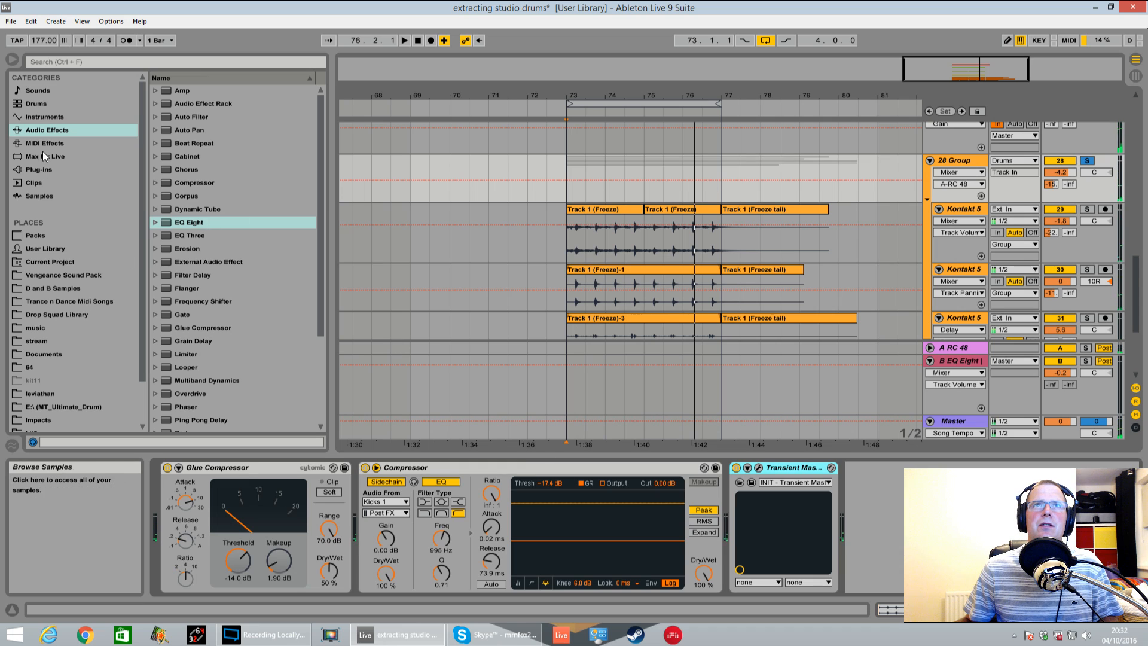
left_click_drag(324, 285, 323, 317)
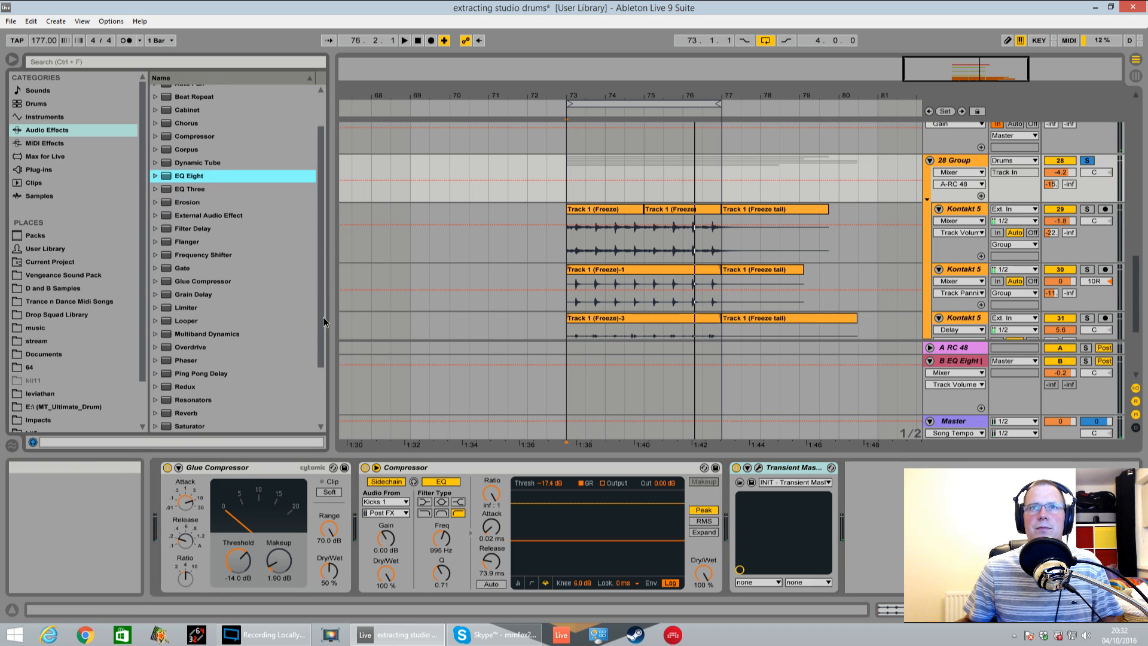
left_click_drag(192, 426, 730, 494)
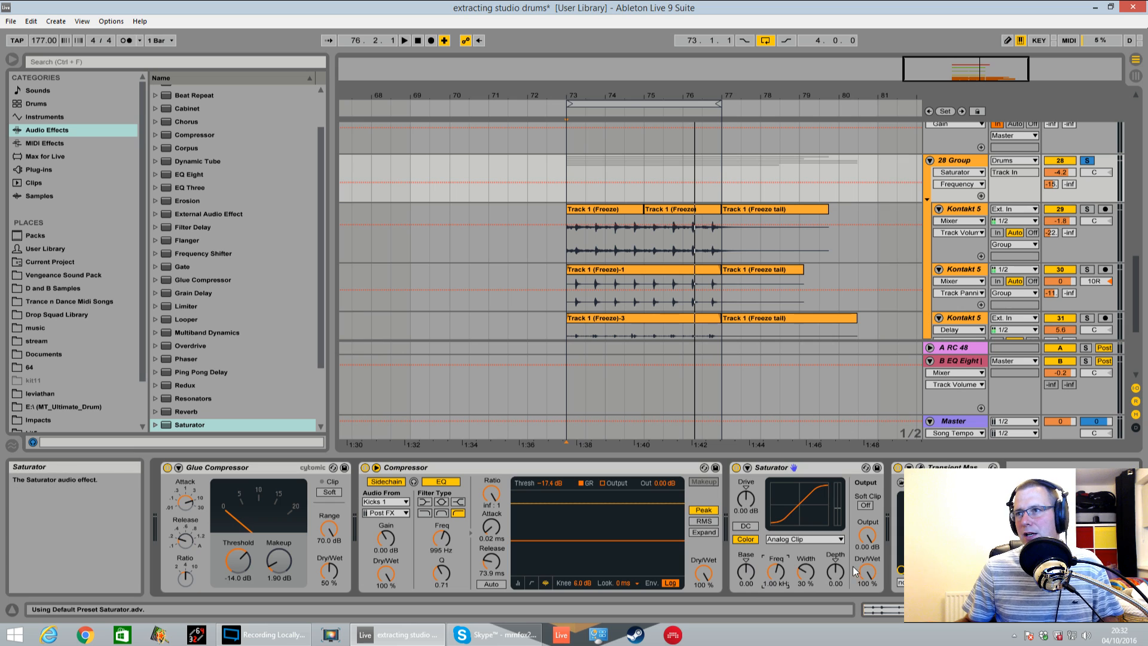
left_click(836, 537)
left_click(790, 560)
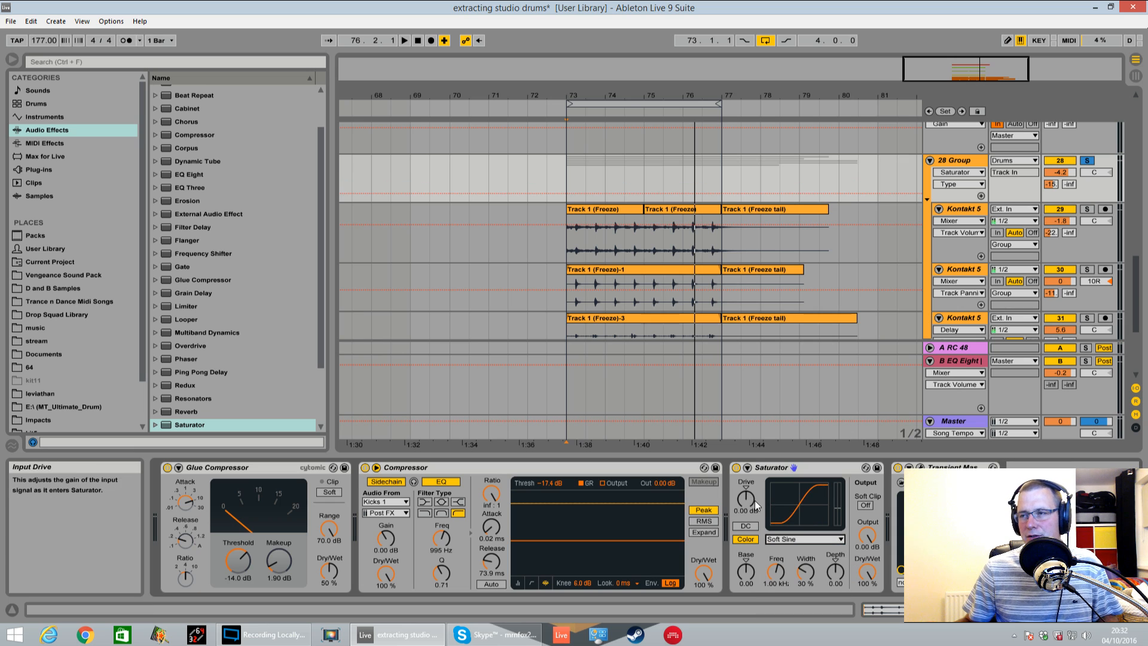
Set the Saturator's drive to 1.71 dB and its dry/wet mix to 50%
key("space")
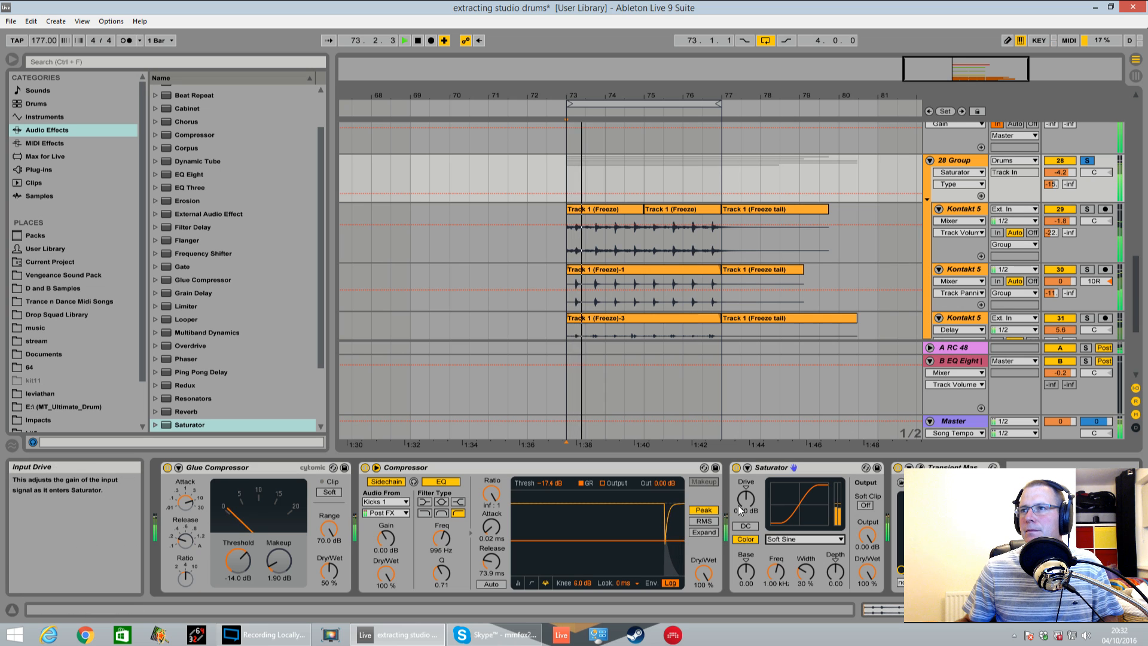
left_click_drag(741, 502, 741, 489)
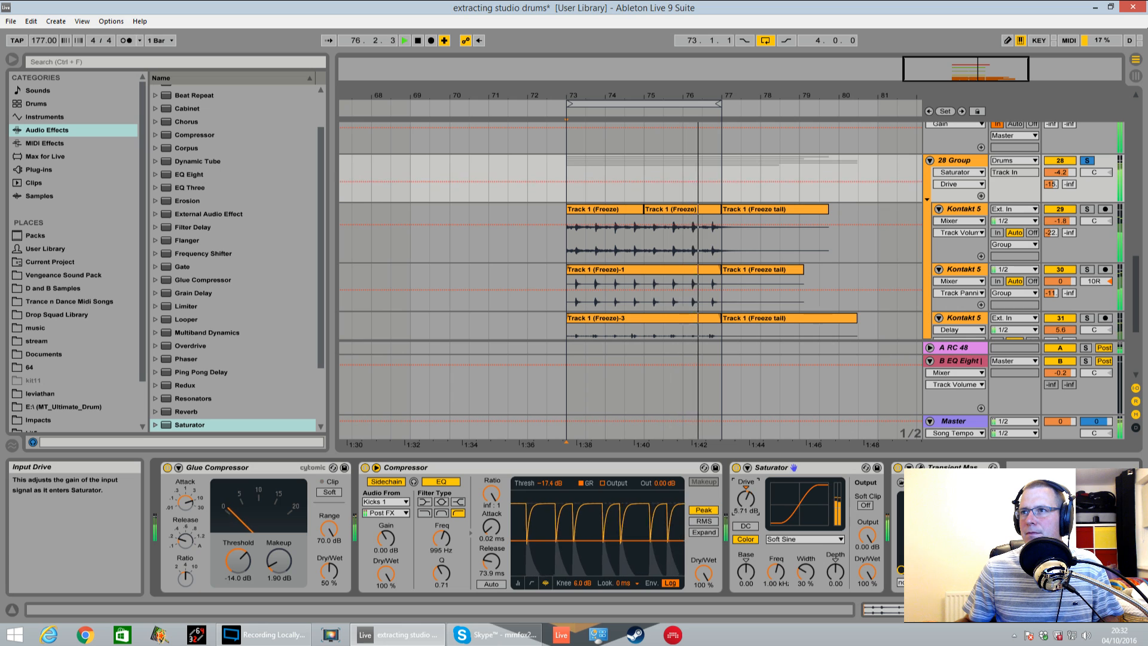
key("space")
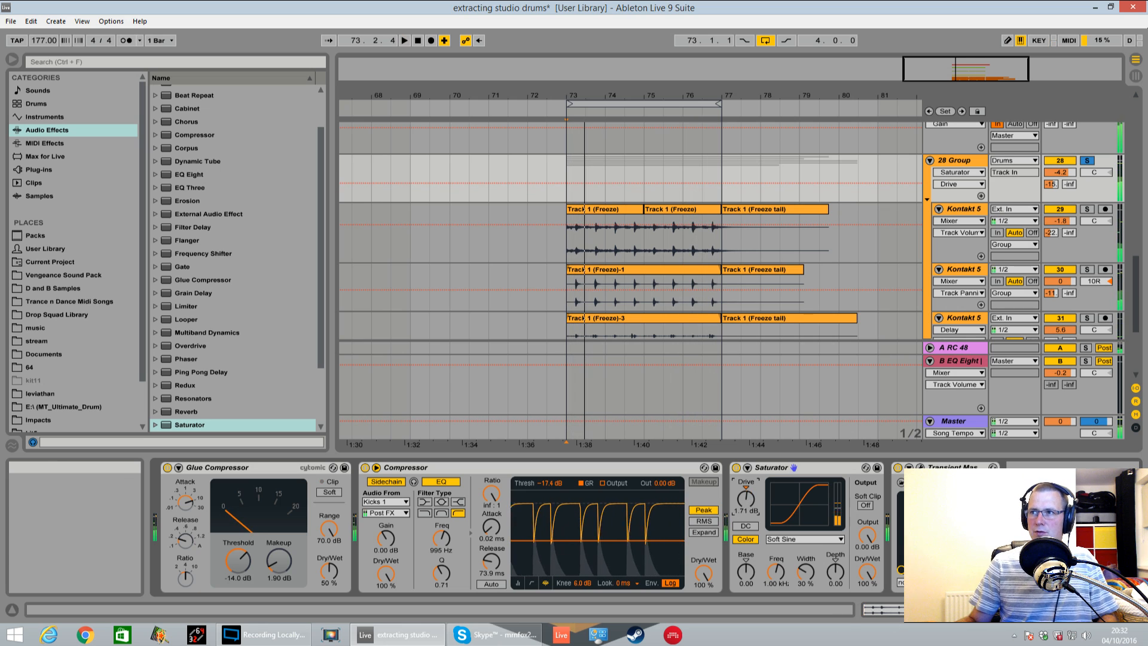
left_click_drag(867, 571, 867, 608)
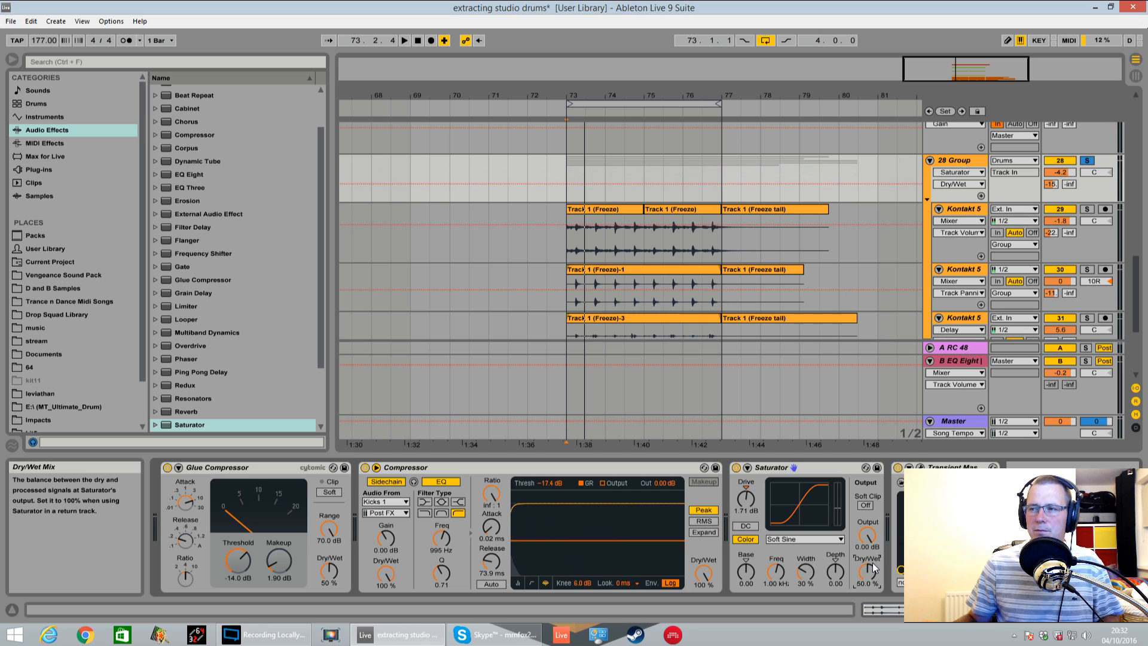
Play the soloed 28 Group and compare its sound with the Saturator off and on
key("space")
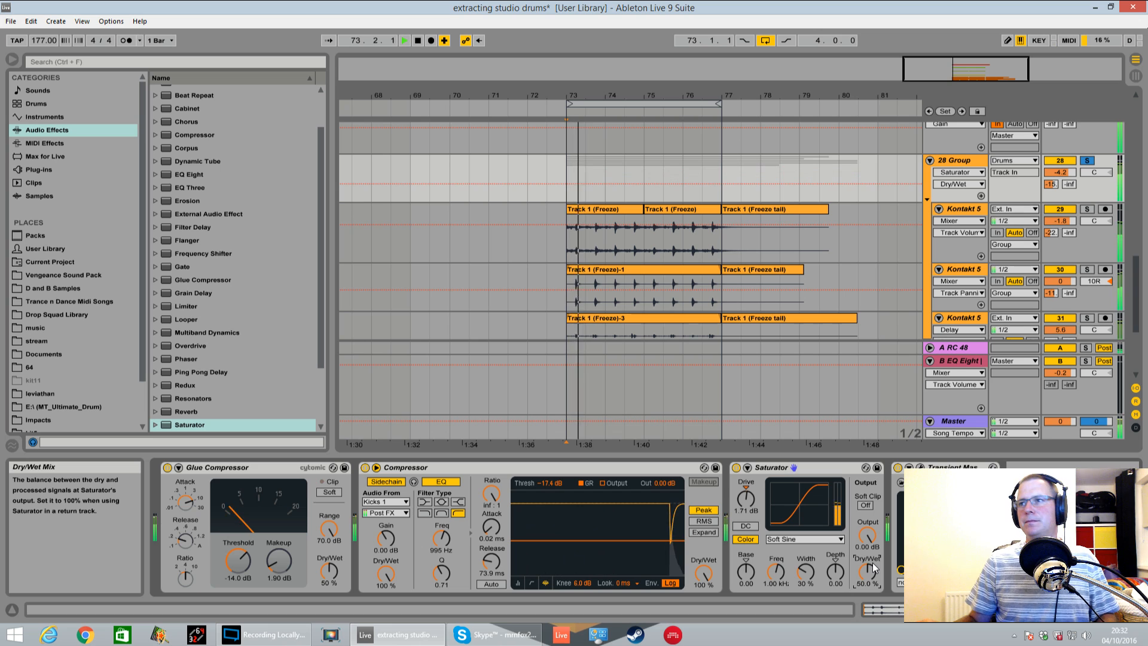
left_click(735, 468)
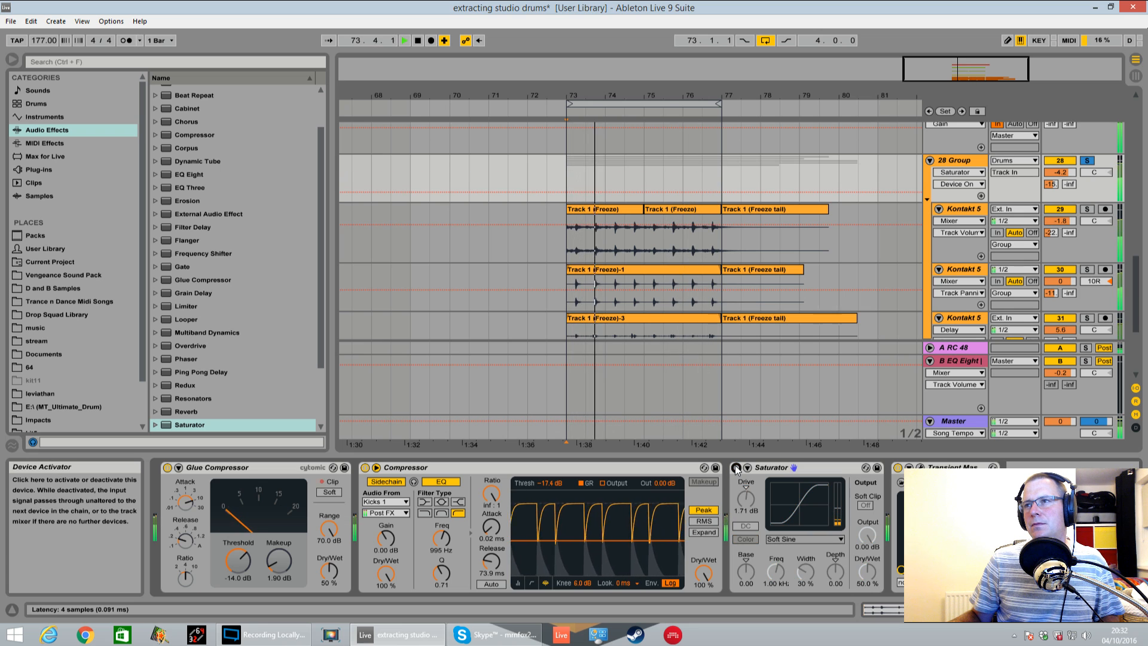
left_click(736, 468)
key("space")
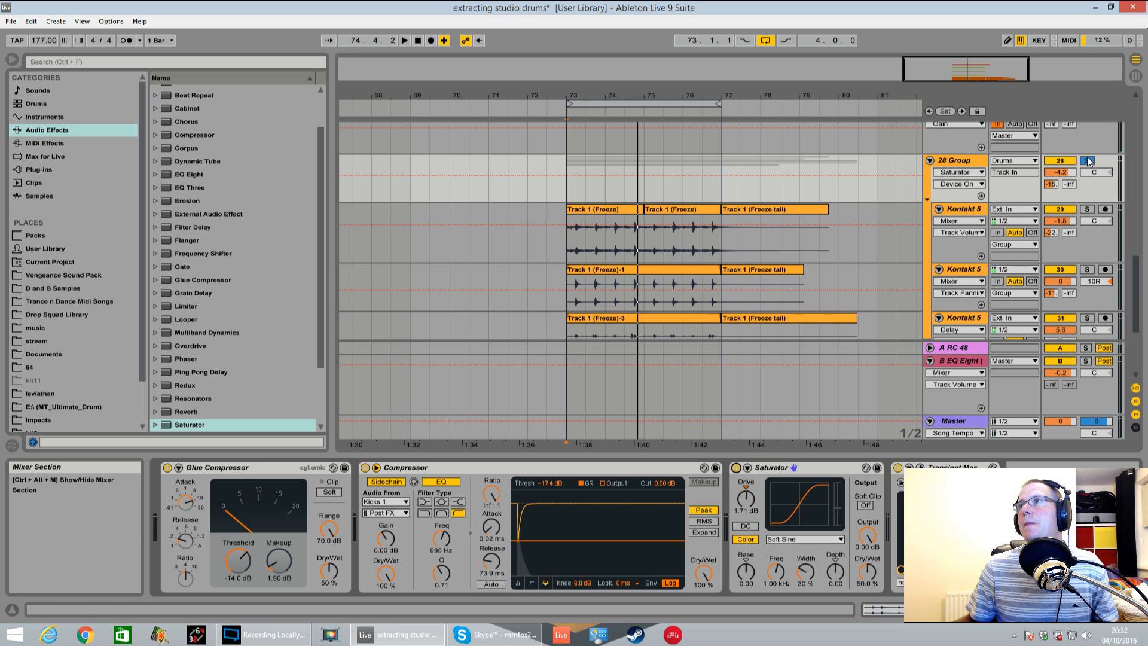
Turn off the solo on the 28 Group and audition the full mix with track 33
key("space")
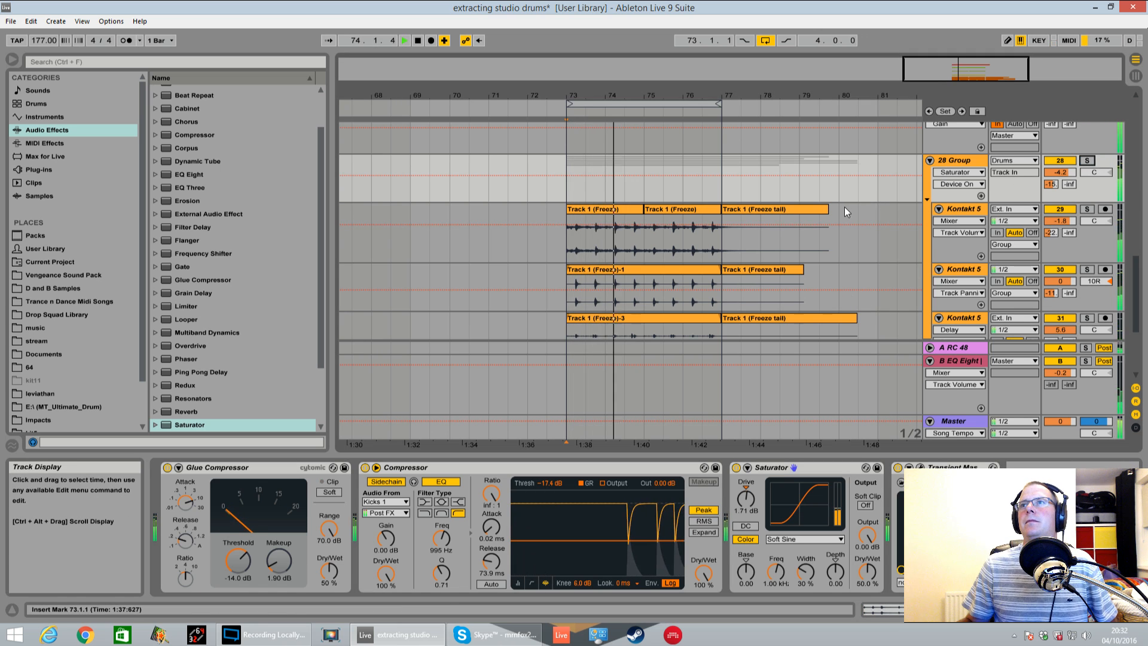
scroll(844, 207, "down", 3)
scroll(861, 220, "down", 3)
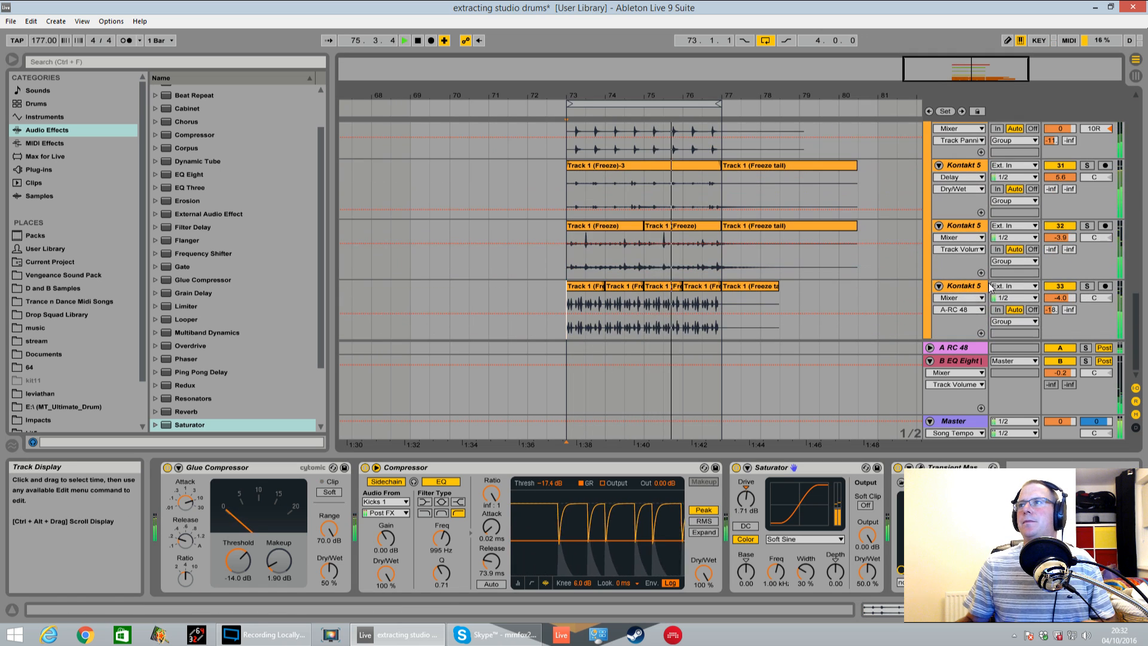
key("space")
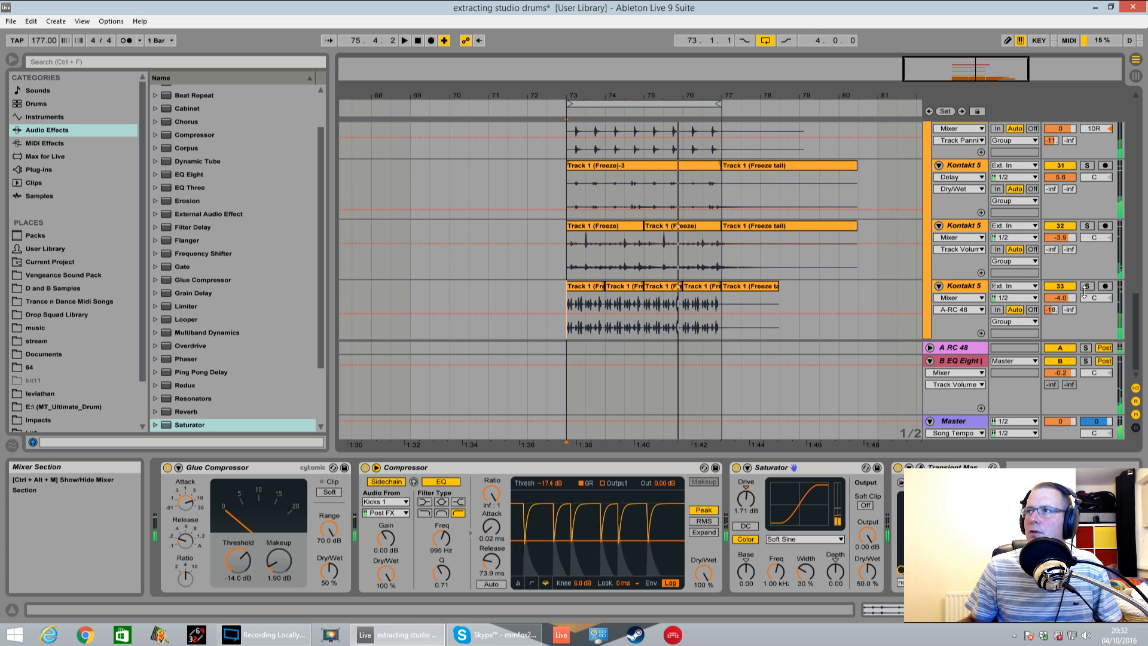
Add the Waves S1 Imager Stereo plug-in after the EQ Eight on track 33 and set its width to 3.00
left_click(957, 288)
key("ctrl+f")
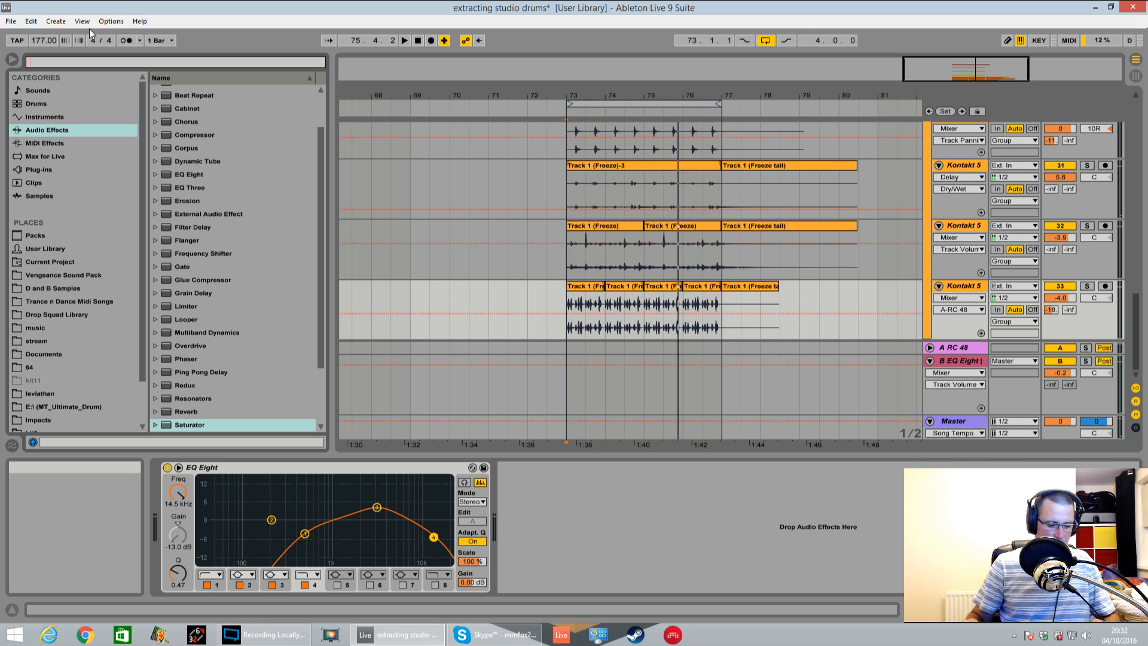
type("s1")
left_click(30, 171)
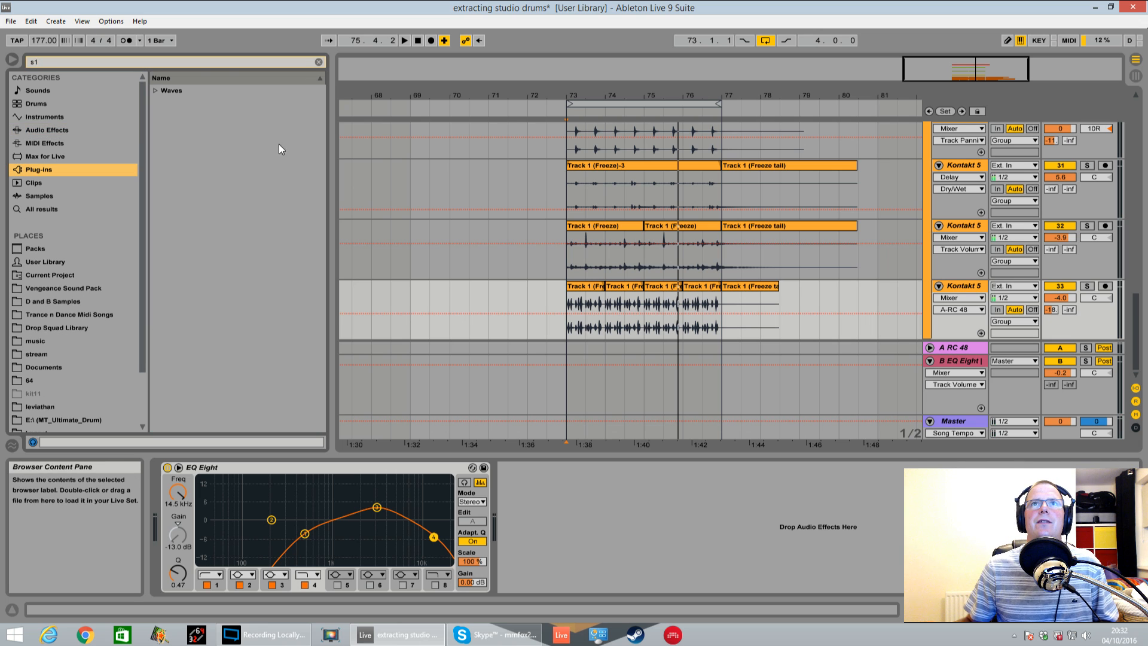
left_click(156, 91)
left_click(164, 117)
left_click(201, 129)
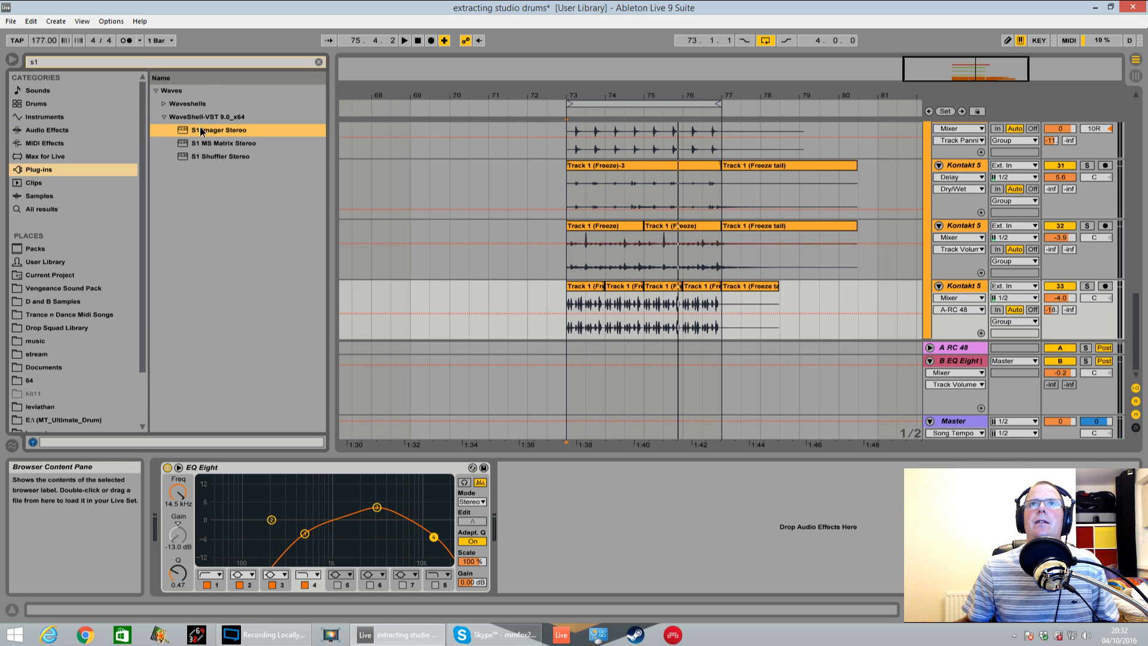
key("Return")
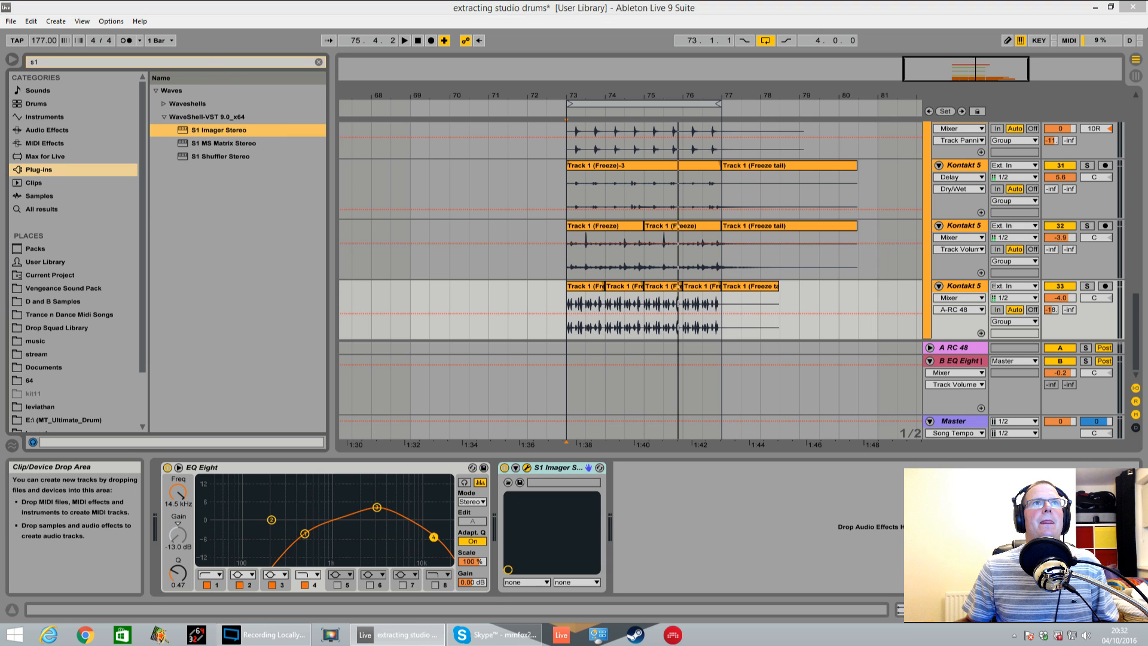
left_click_drag(503, 182, 503, 141)
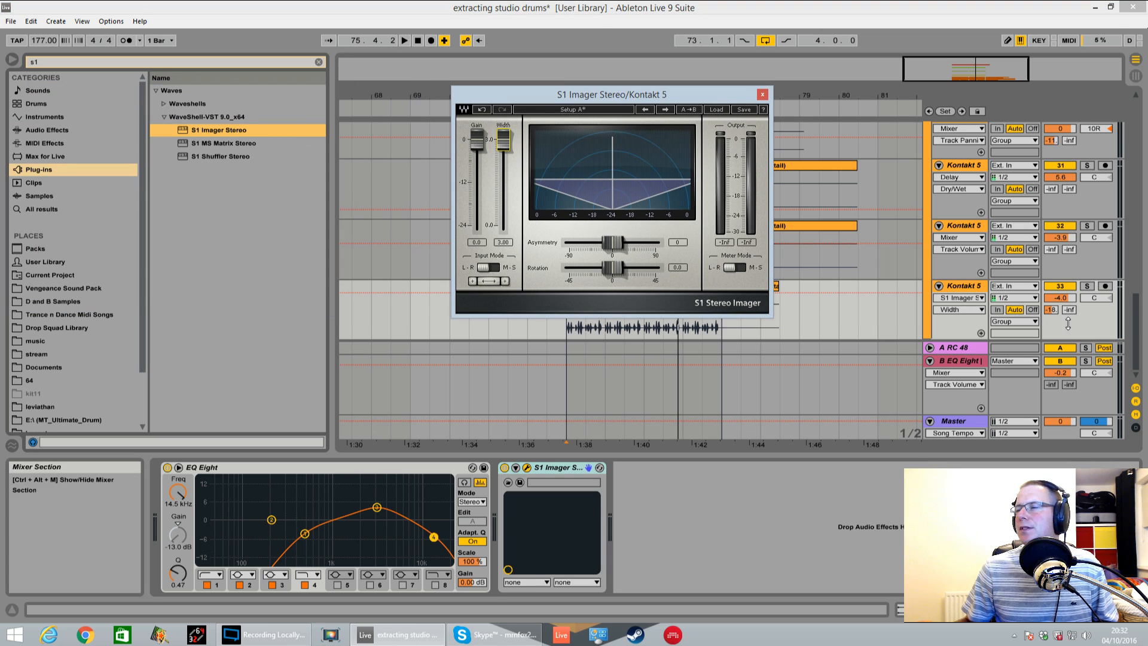
Set track 33's A-RC 48 send to -7.8 dB and its volume to -7.3 dB during playback, and close the S1 Imager window
left_click_drag(1051, 310, 1051, 292)
key("space")
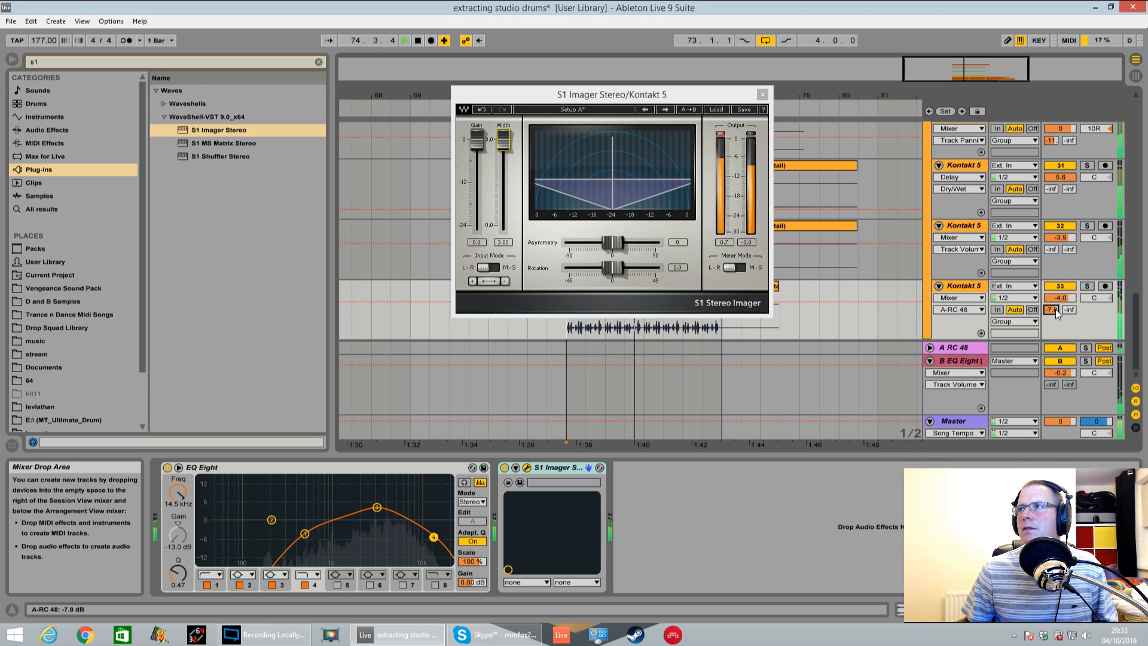
left_click_drag(1059, 298, 1059, 306)
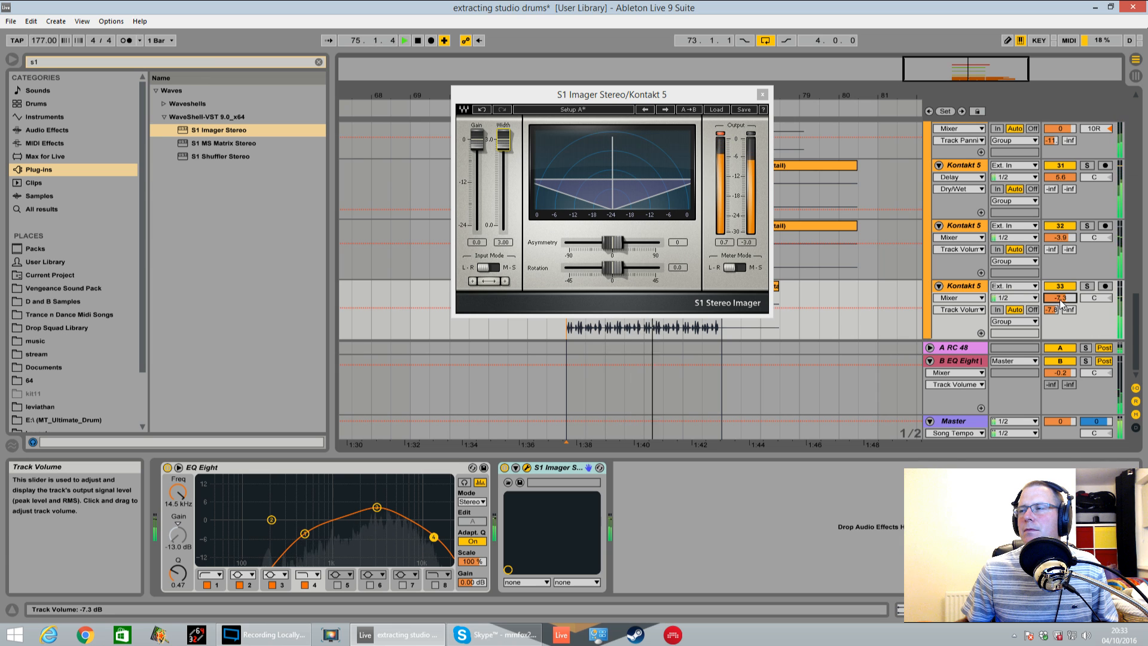
left_click(762, 95)
Set the Compressor threshold on the 26 Serum track to -17.7 dB and check the track briefly in solo
scroll(811, 278, "up", 10)
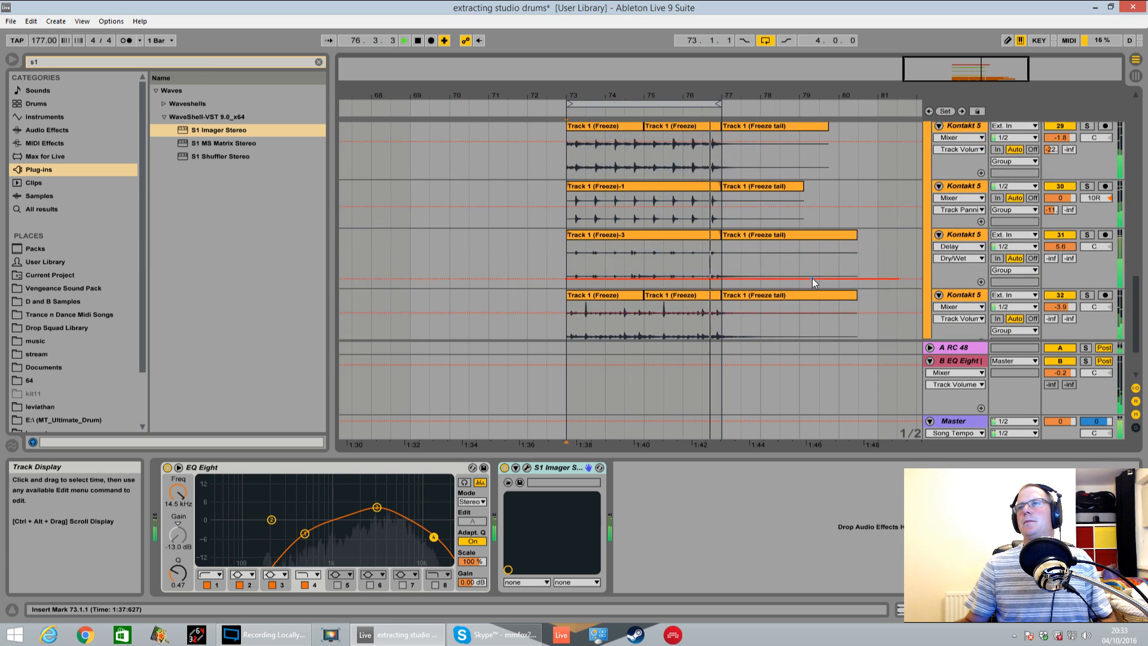
scroll(842, 268, "up", 5)
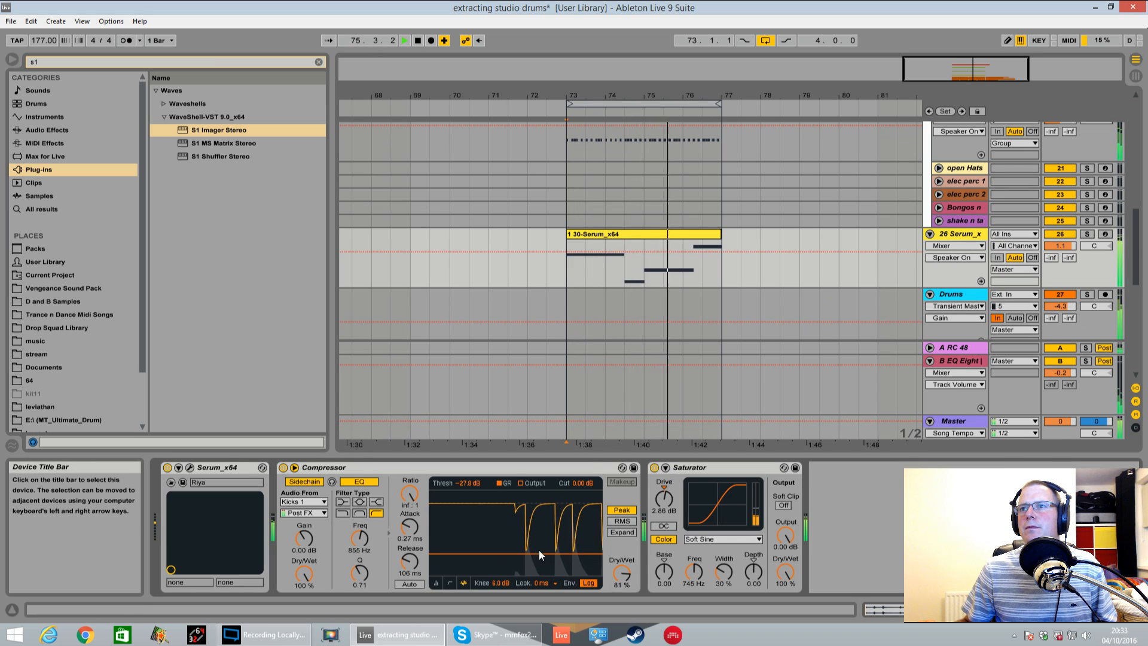
left_click_drag(539, 554, 539, 541)
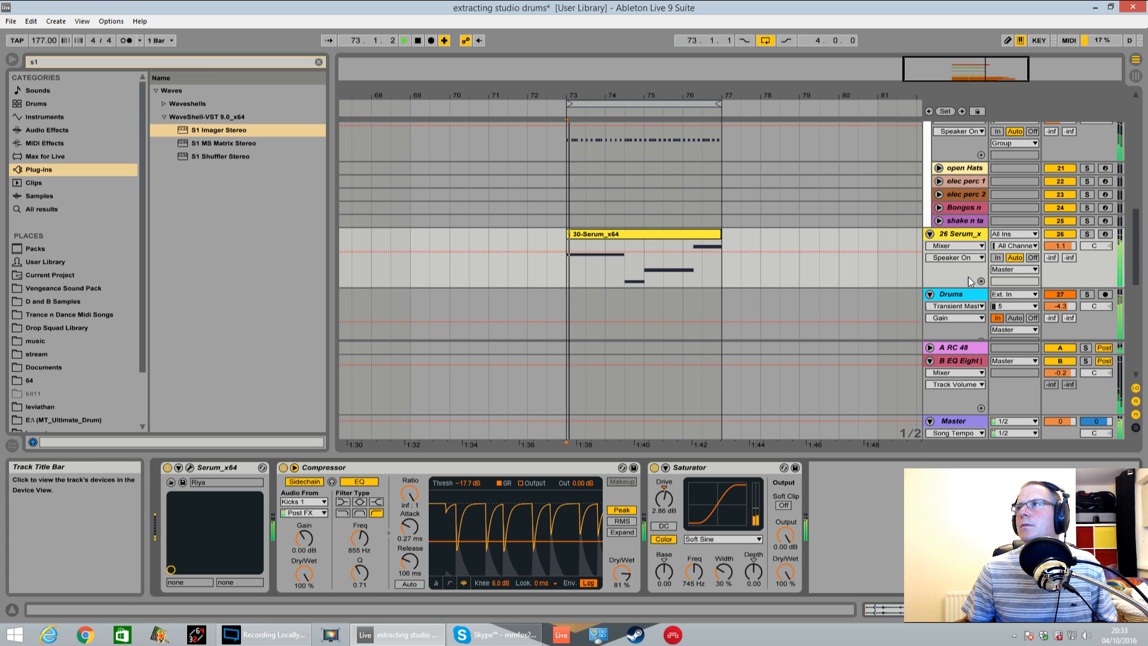
left_click(1086, 235)
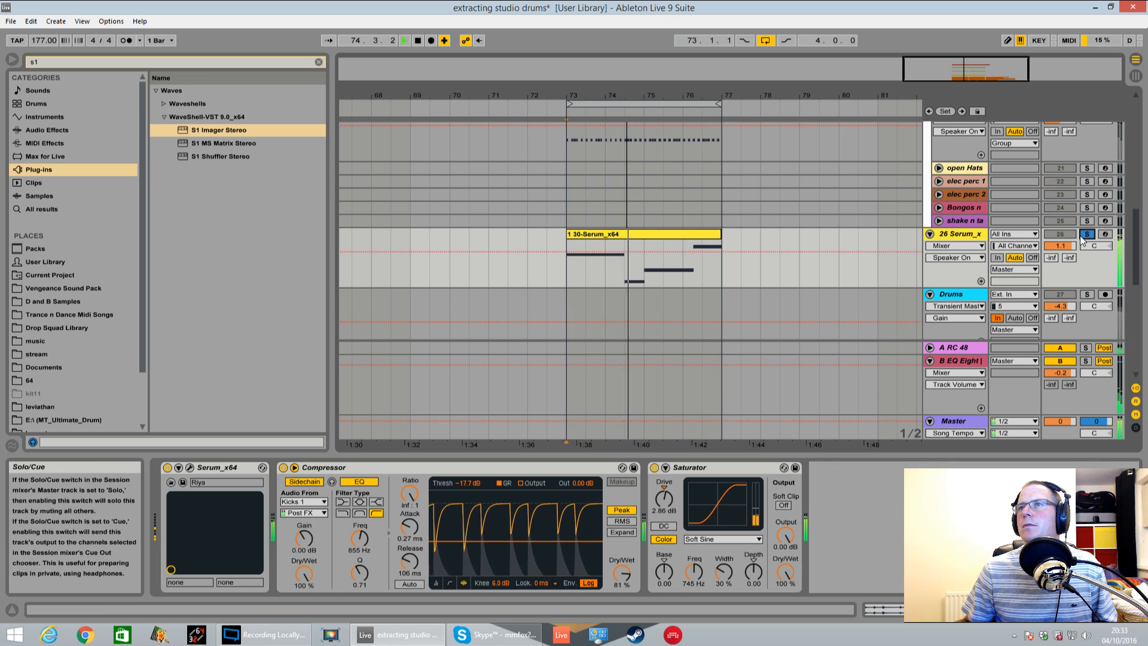
left_click(1086, 235)
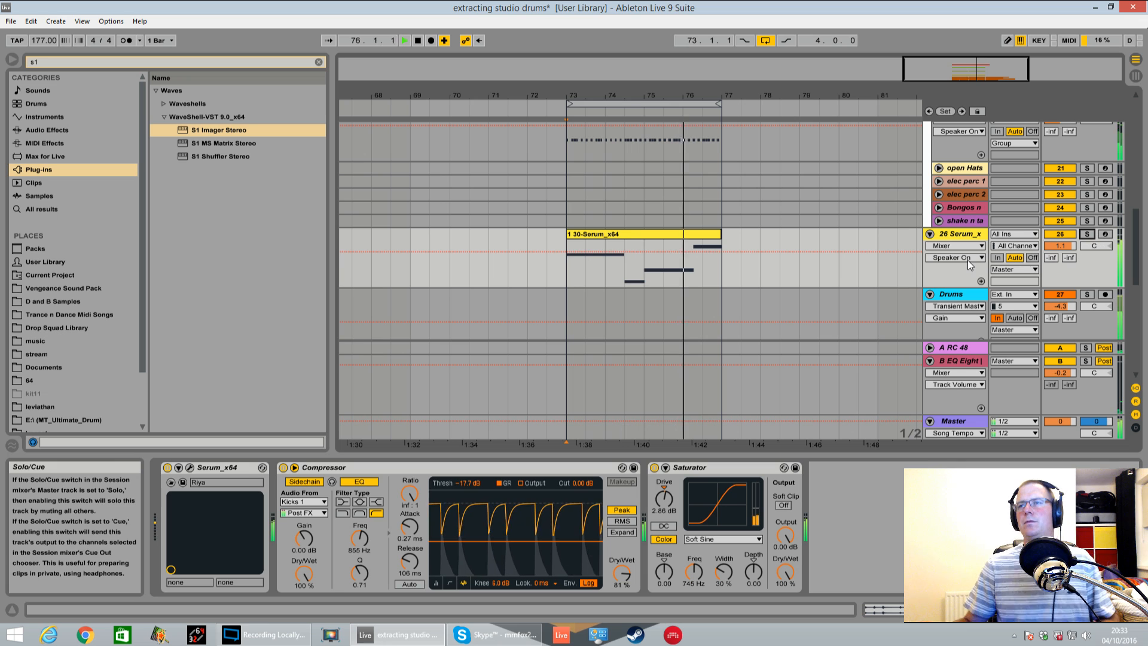
Audition the full mix while viewing the snare and closed hat tracks, and stop playback
left_click(586, 170)
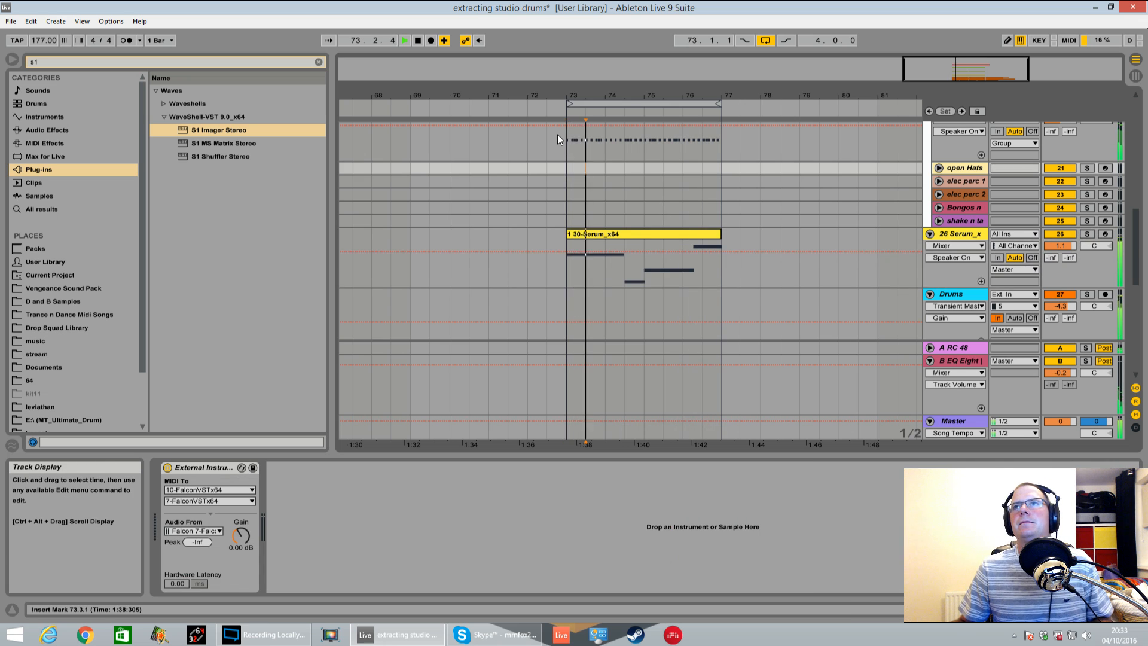
scroll(607, 203, "up", 5)
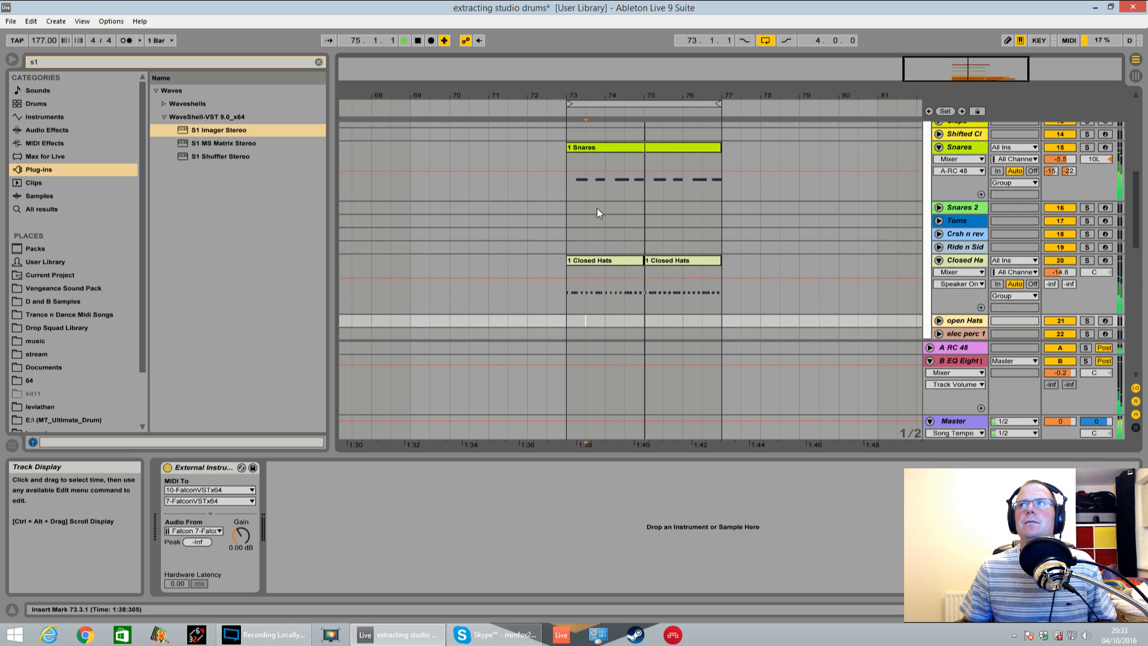
key("space")
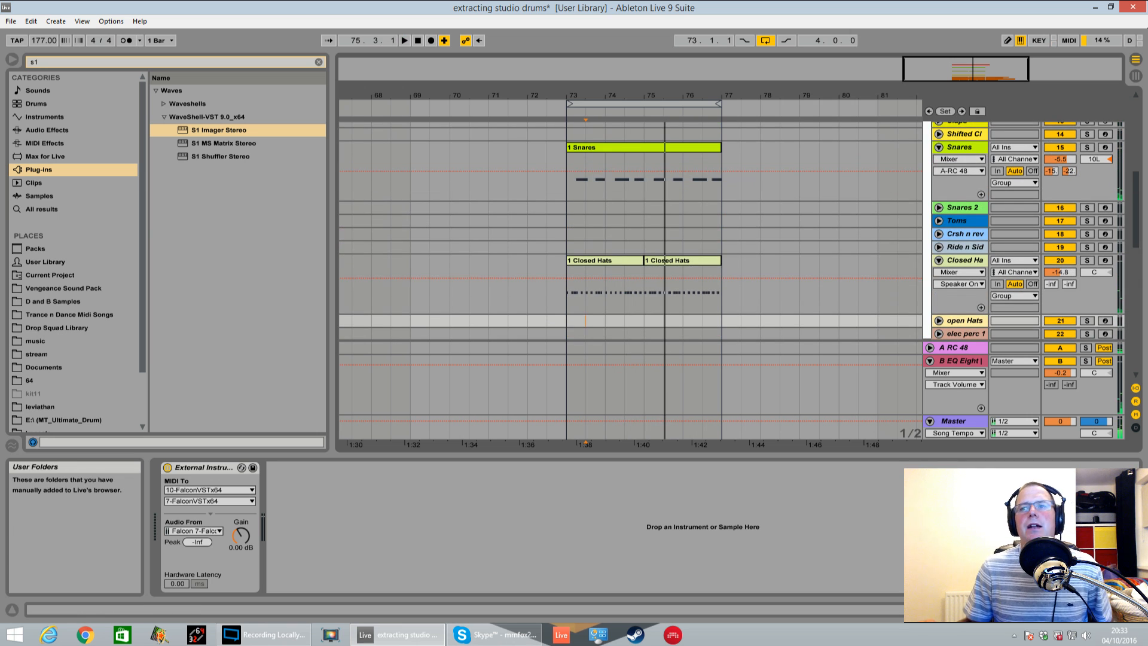
Narrow the browser to its category column to widen the arrangement view around the Drums and 28 Group tracks
left_click(842, 206)
scroll(837, 209, "down", 10)
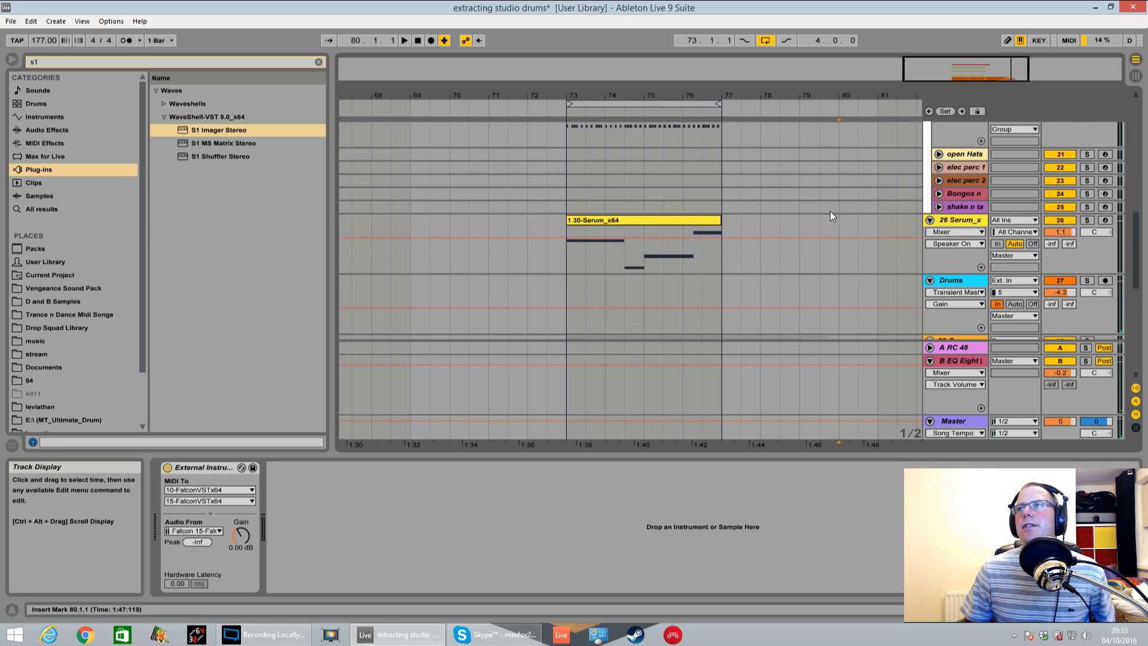
scroll(960, 170, "up", 3)
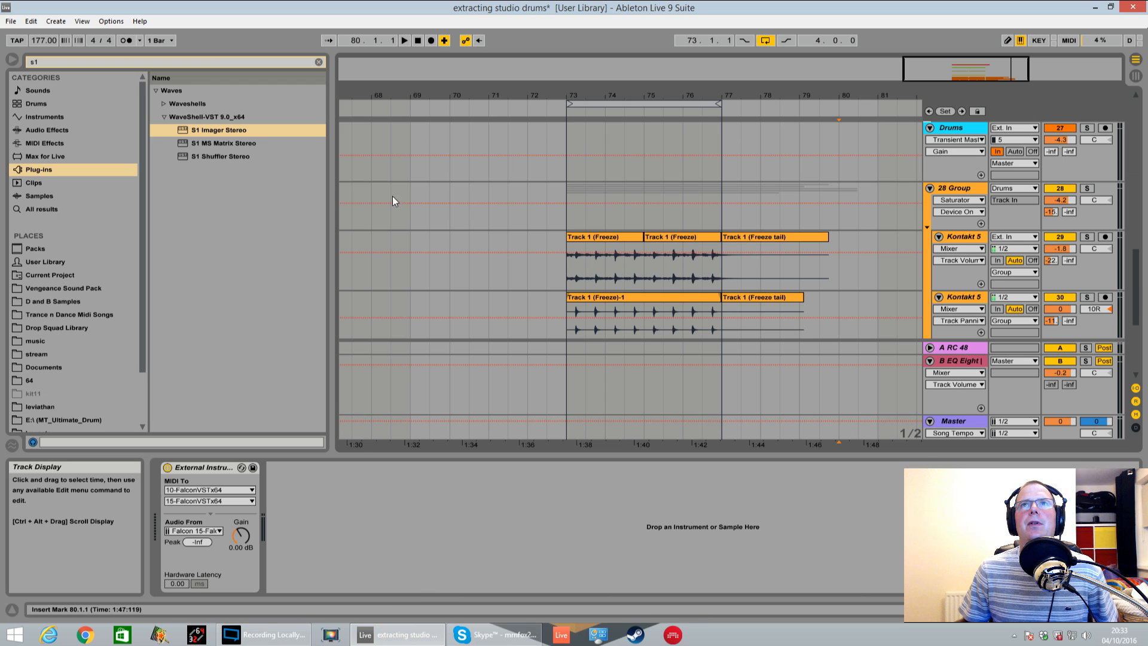
left_click_drag(334, 179, 152, 225)
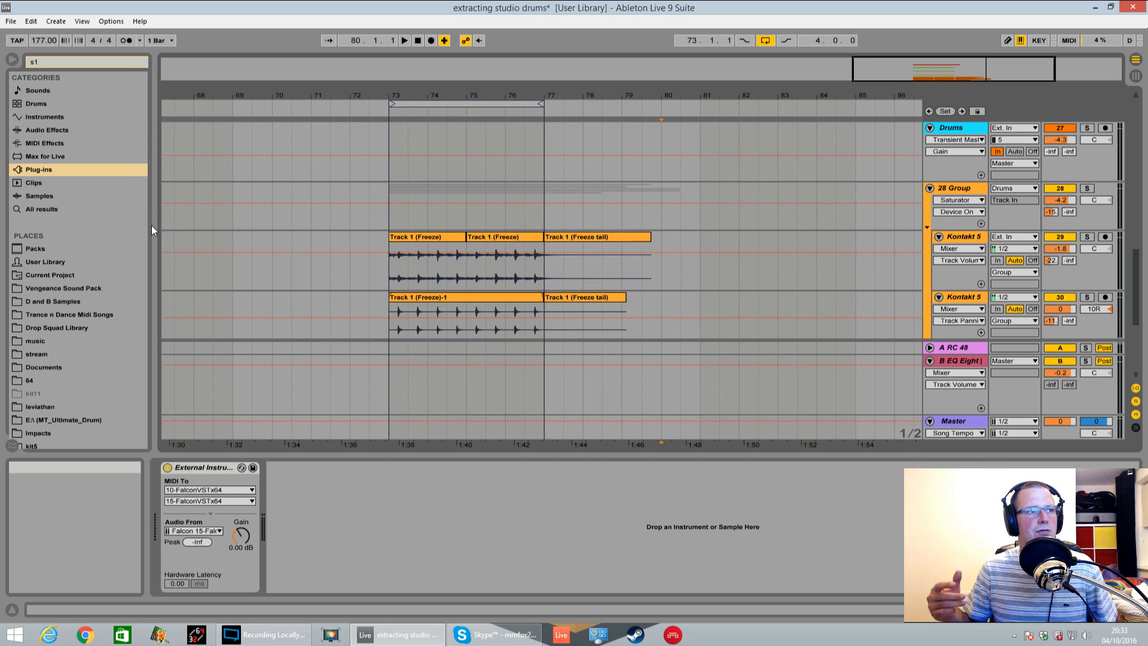